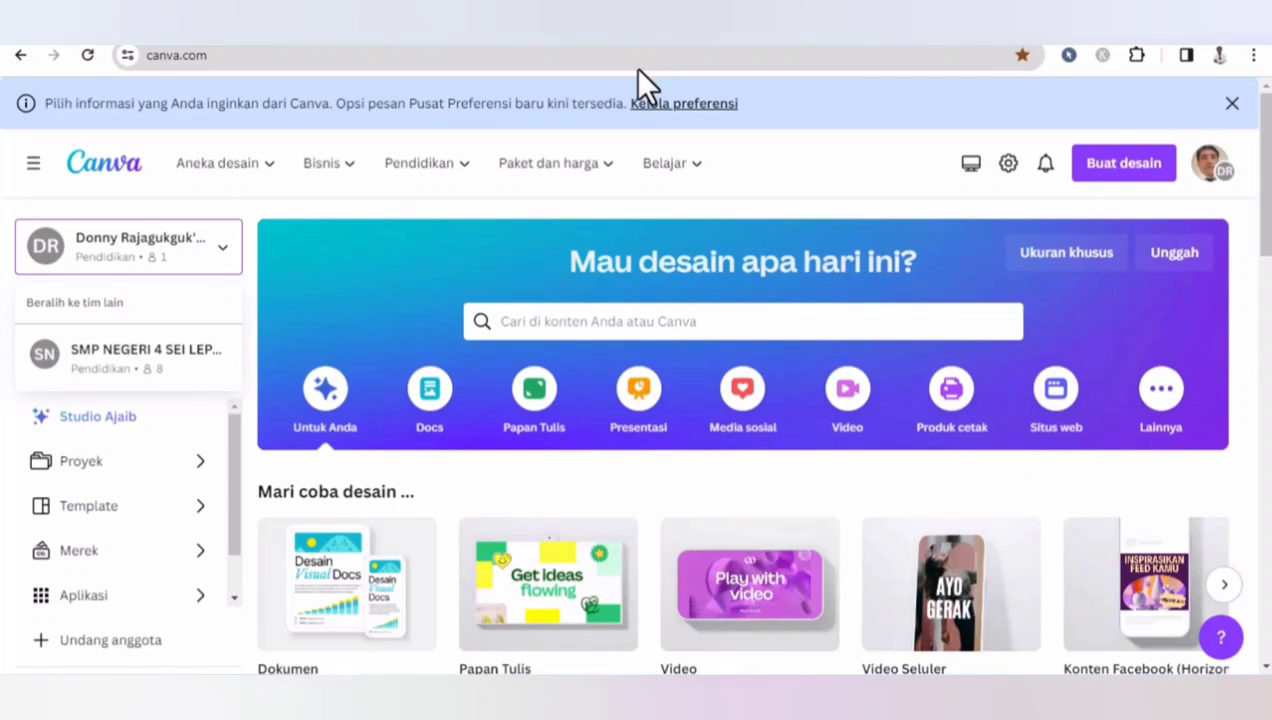
{"action": "left_click", "coordinate": [292, 56]}
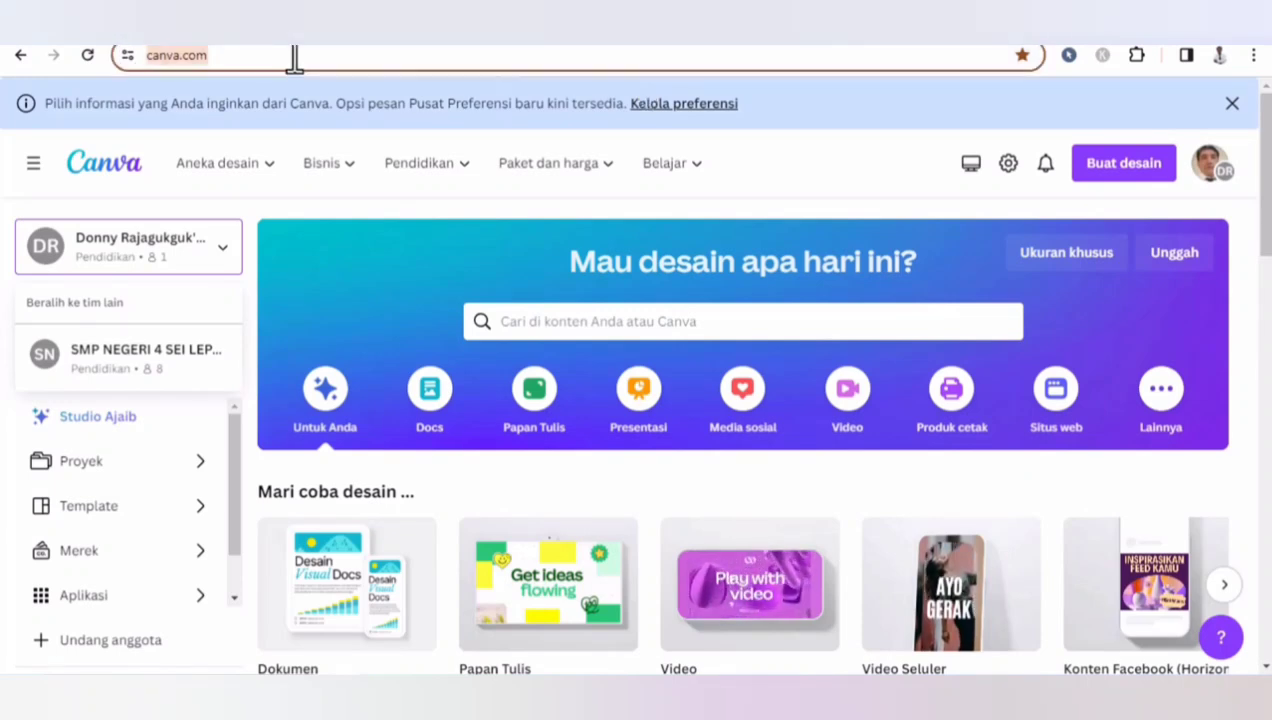
{"action": "left_click", "coordinate": [314, 58]}
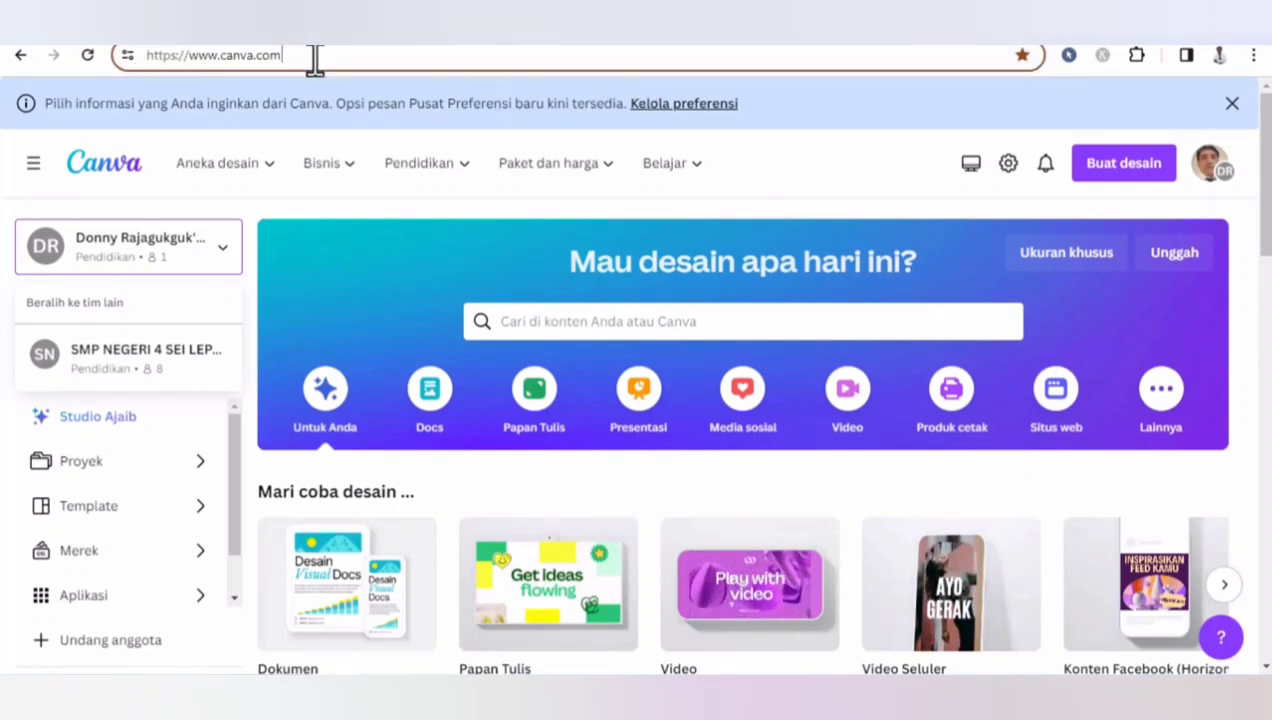
{"action": "left_click", "coordinate": [1218, 178]}
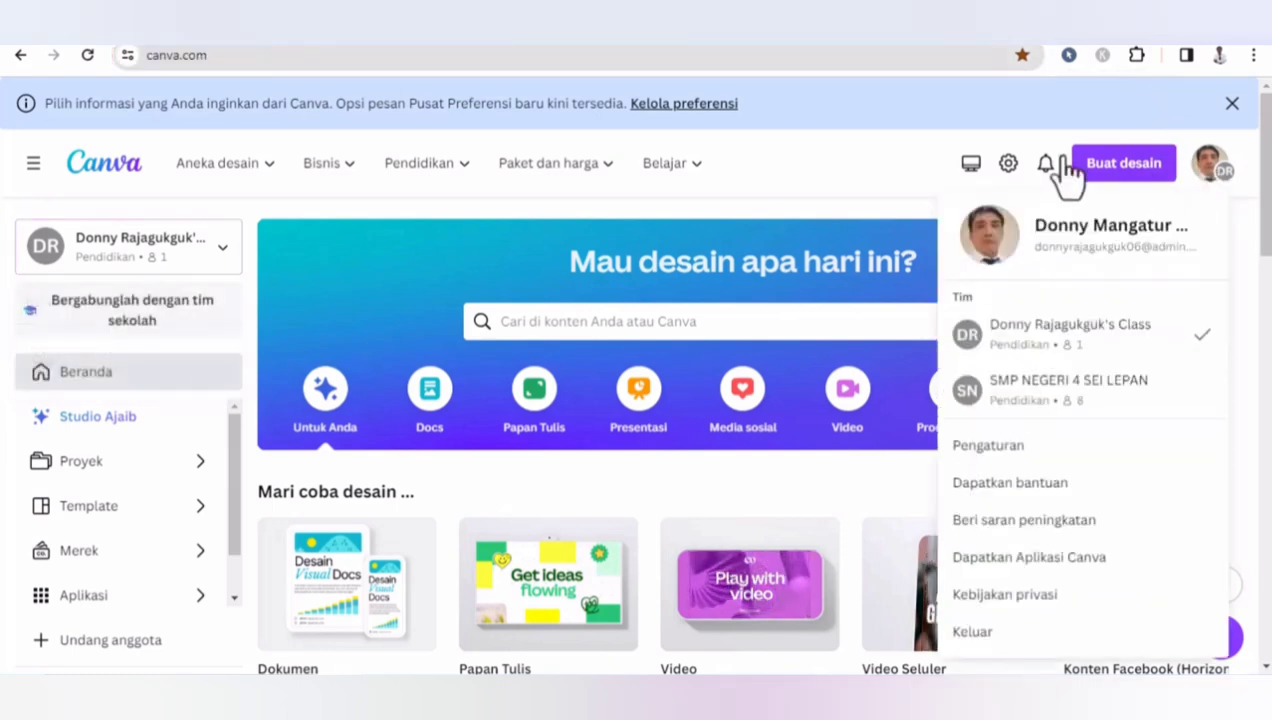
{"action": "left_click", "coordinate": [905, 115]}
{"action": "mouse_move", "coordinate": [1268, 134]}
{"action": "left_mouse_down"}
{"action": "mouse_move", "coordinate": [1268, 297]}
{"action": "mouse_move", "coordinate": [1270, 131]}
{"action": "left_mouse_up"}
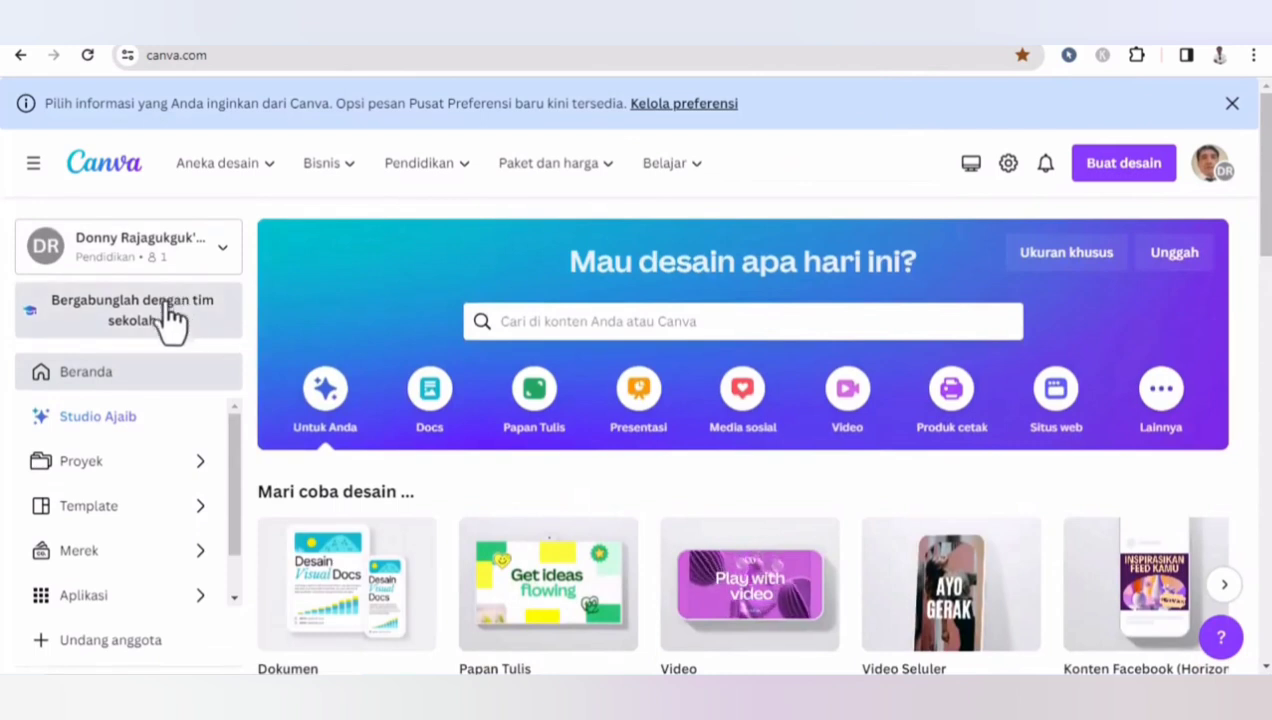
- Search the templates for "SERTIFIKAT"
{"action": "left_click", "coordinate": [537, 327]}
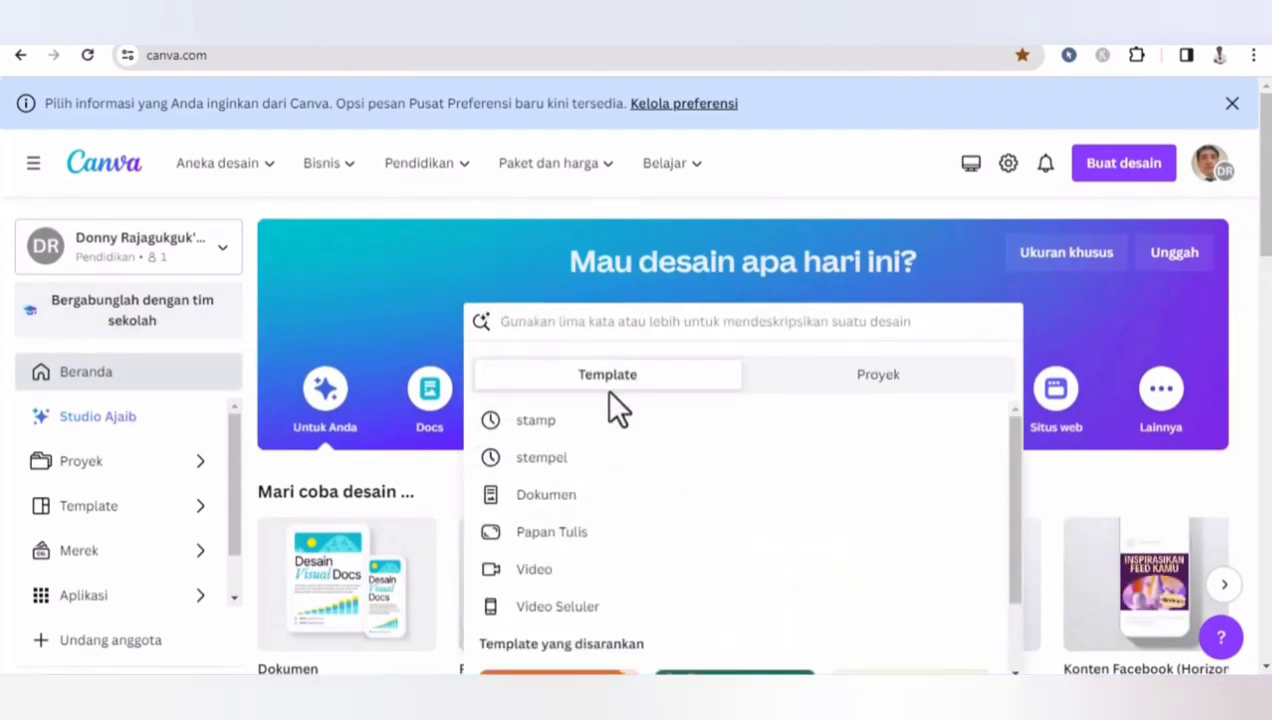
{"action": "type", "text": "SERTI"}
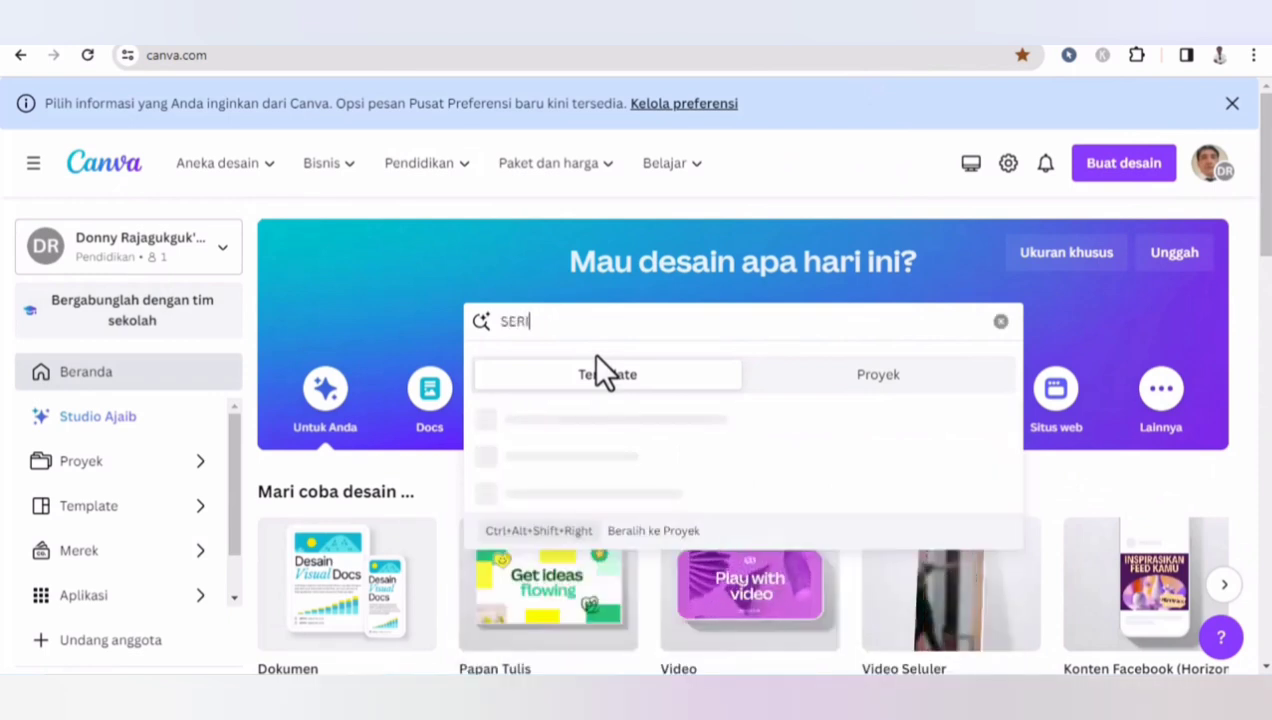
{"action": "type", "text": "D"}
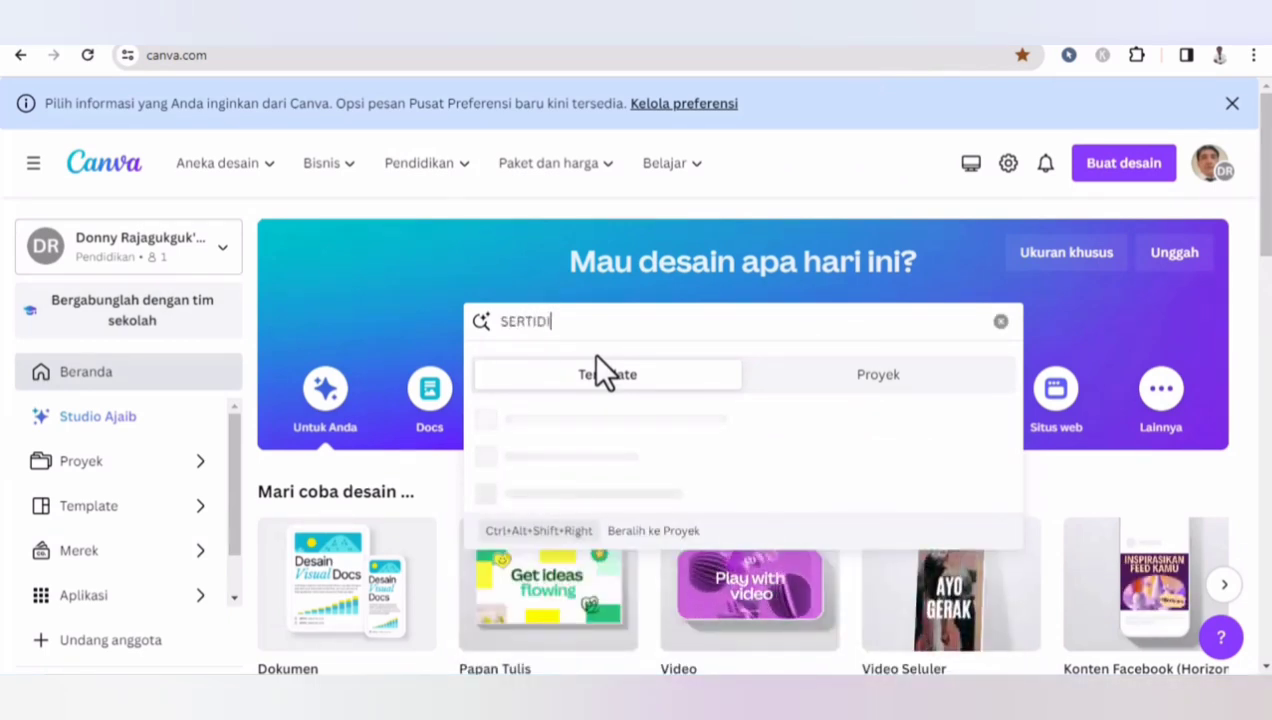
{"action": "key", "text": "BackSpace"}
{"action": "type", "text": "FIKAT"}
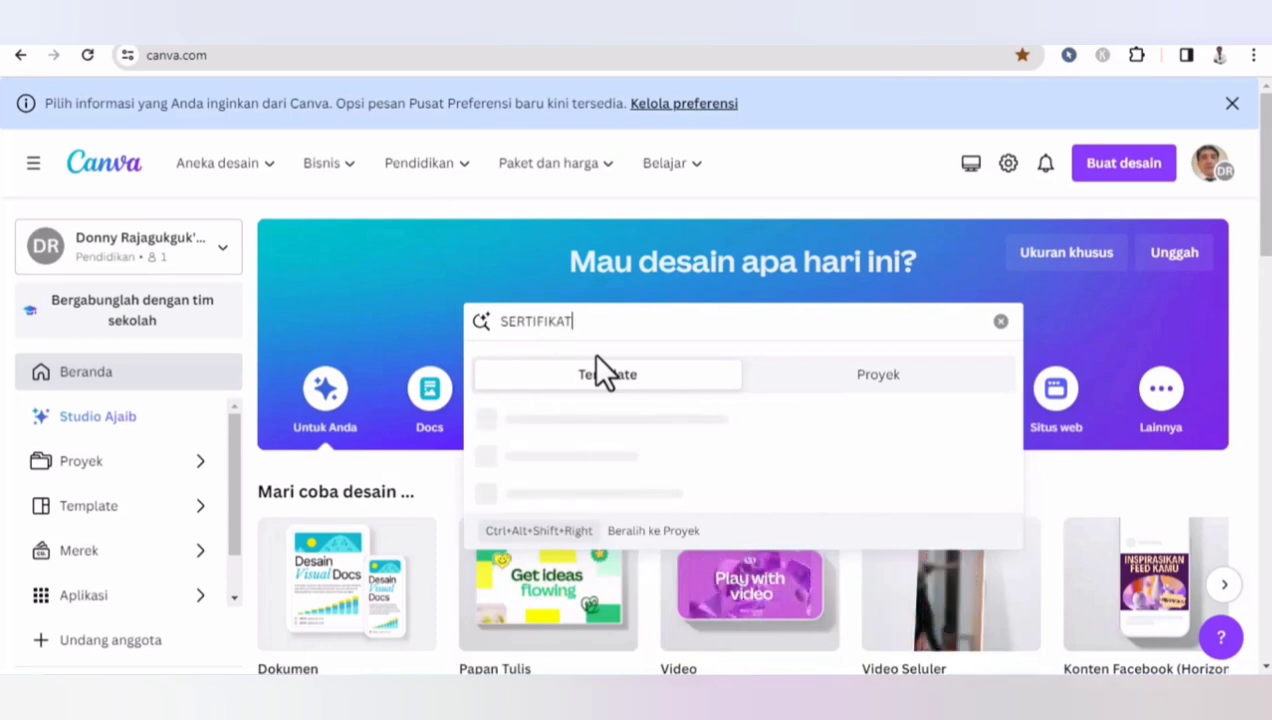
{"action": "key", "text": "Return"}
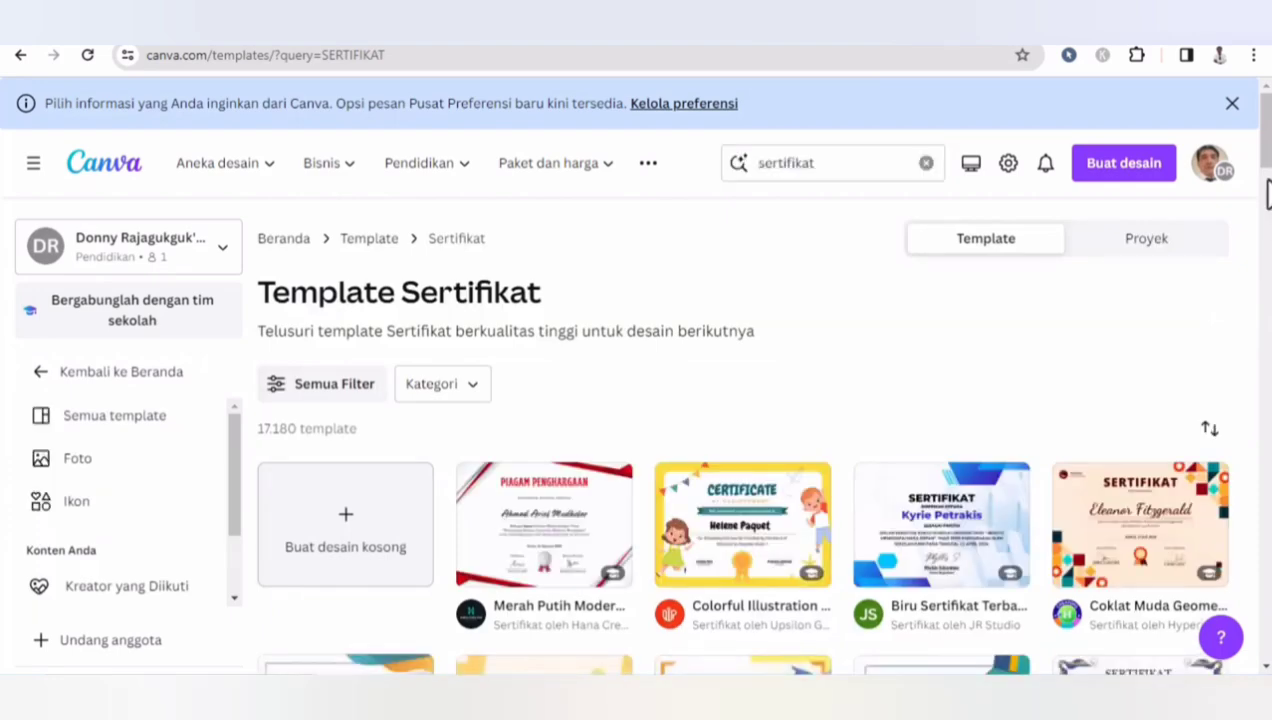
- Open the 'Hijau dan Emas Modern Sertifikat Apresiasi' template for customizing
{"action": "mouse_move", "coordinate": [1268, 153]}
{"action": "left_mouse_down"}
{"action": "mouse_move", "coordinate": [1269, 210]}
{"action": "mouse_move", "coordinate": [1268, 168]}
{"action": "left_mouse_up"}
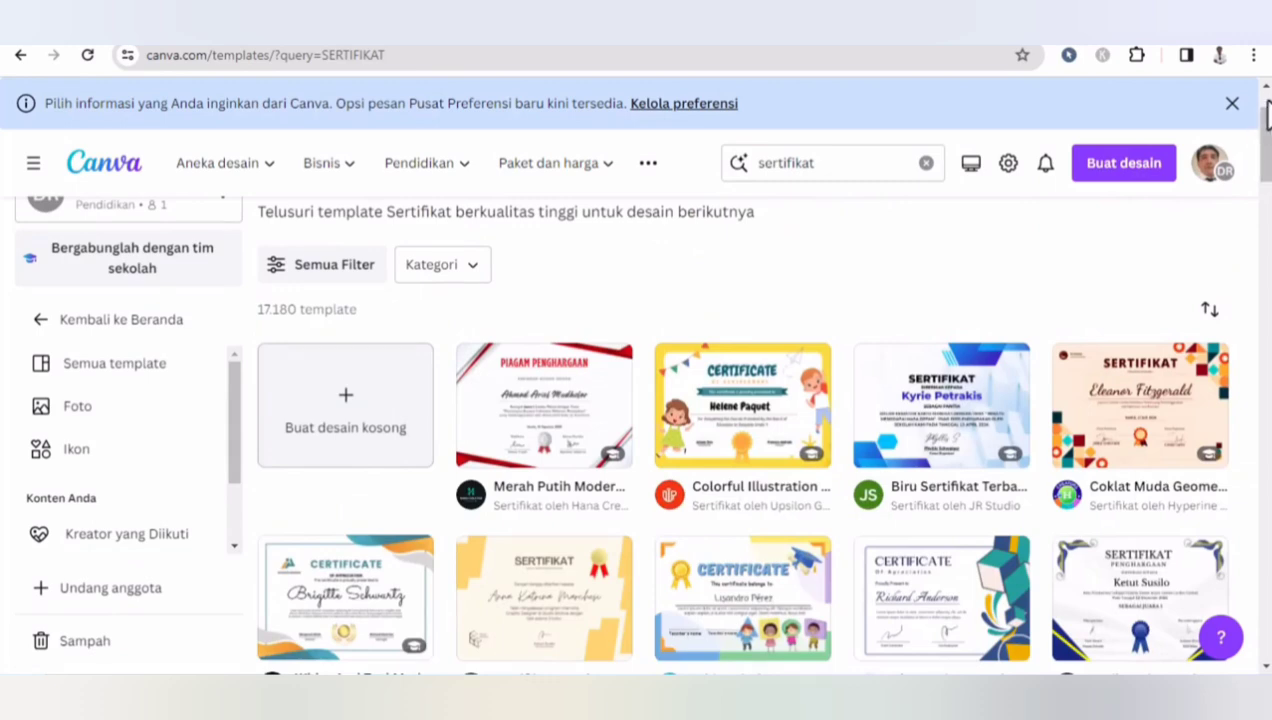
{"action": "left_click_drag", "start_coordinate": [1266, 130], "coordinate": [1234, 587]}
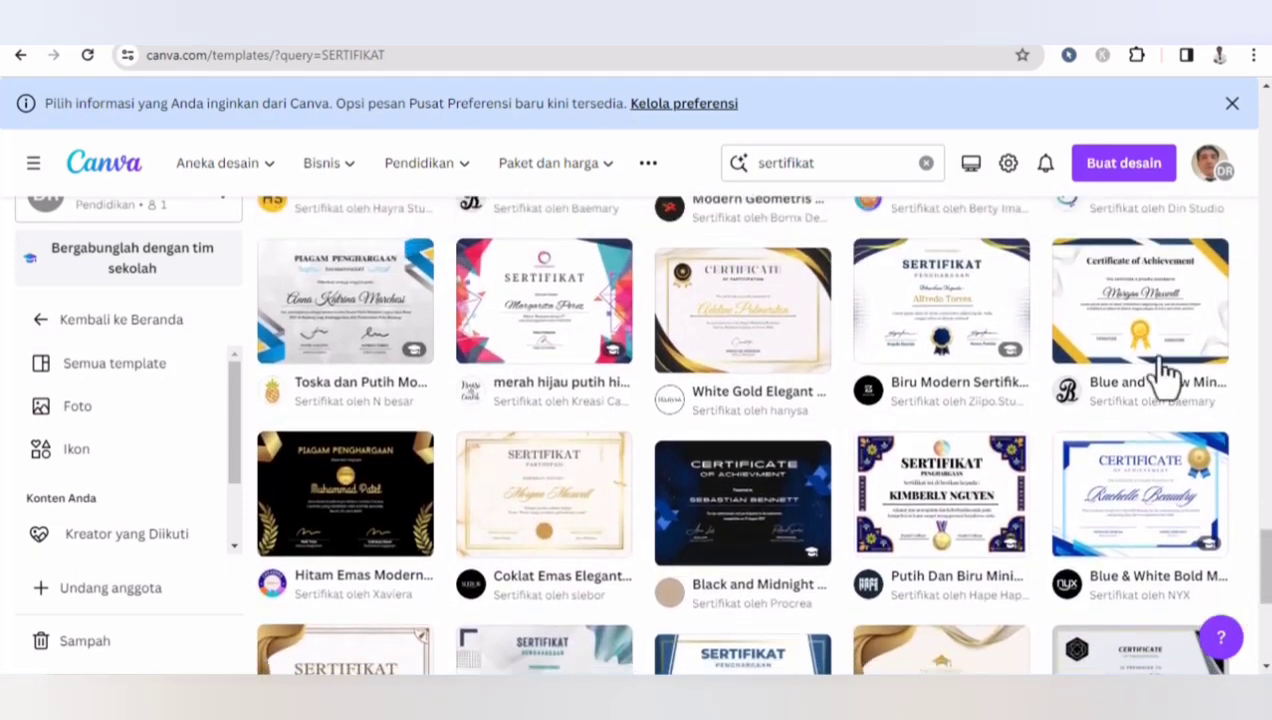
{"action": "scroll", "coordinate": [700, 420], "scroll_direction": "down", "scroll_amount": 5}
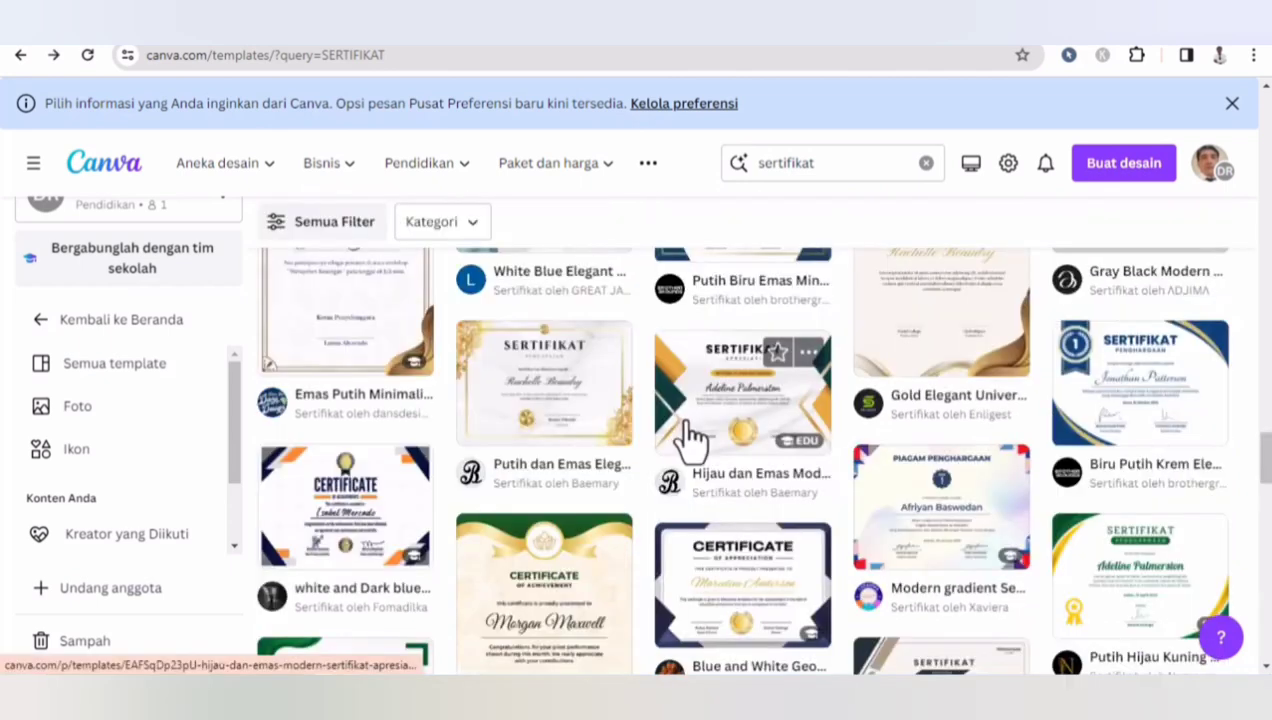
{"action": "left_click", "coordinate": [688, 440]}
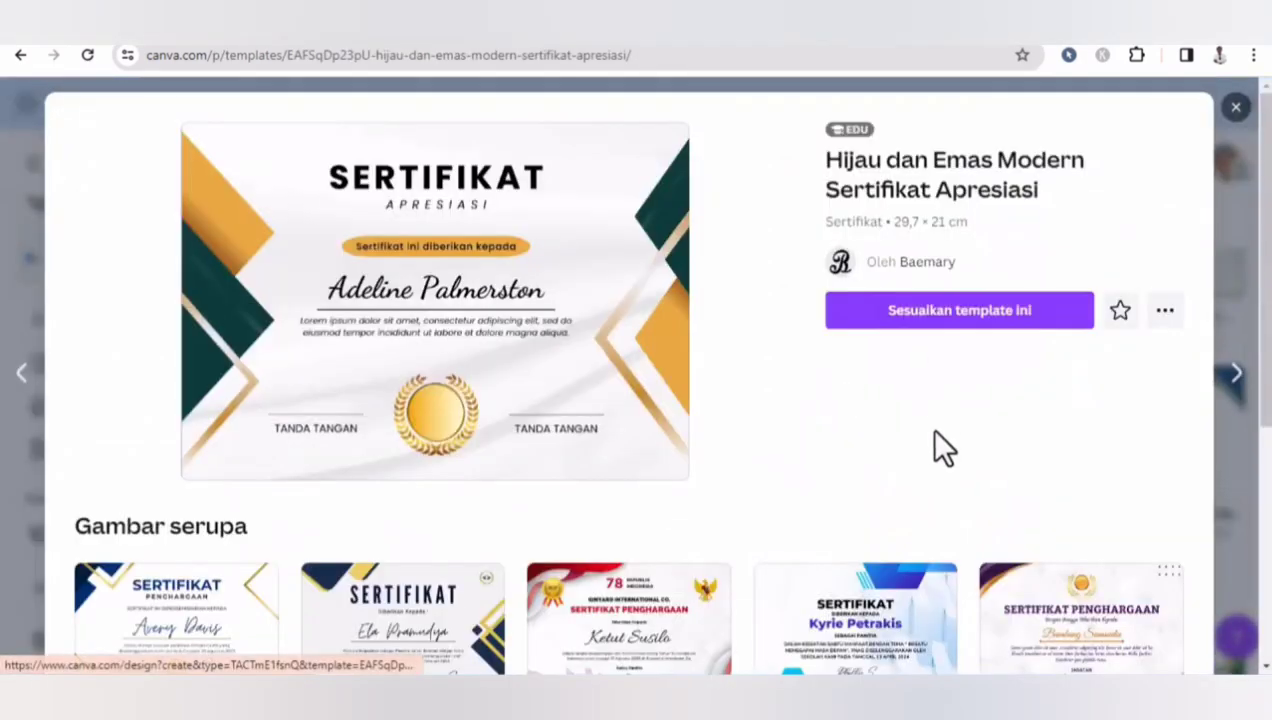
{"action": "left_click", "coordinate": [914, 323]}
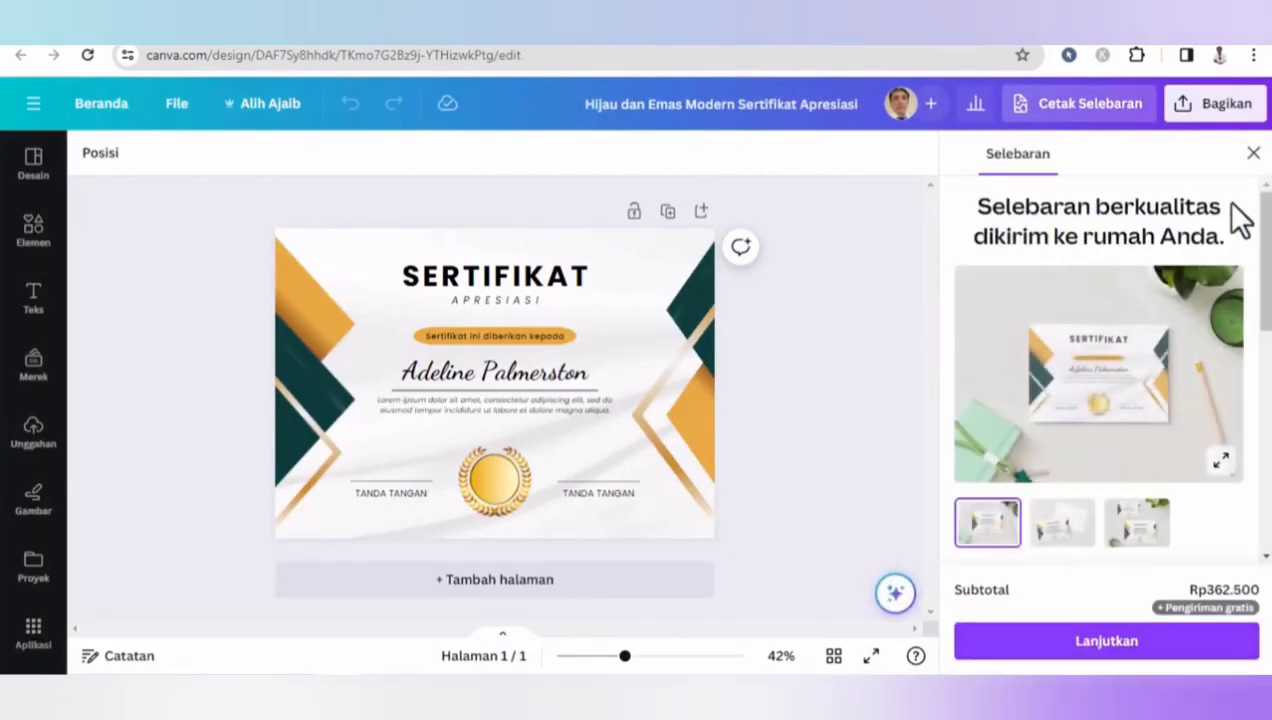
- Delete the gold medal emblem from the certificate
{"action": "left_click", "coordinate": [1253, 155]}
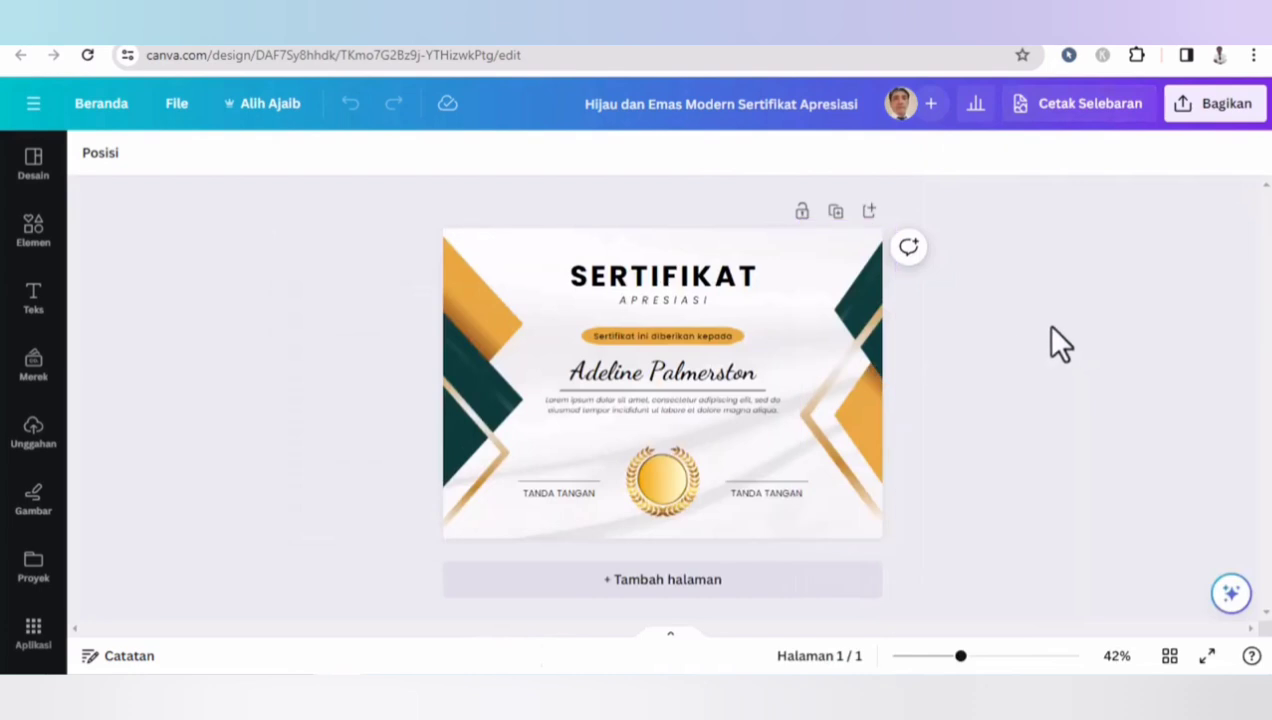
{"action": "left_click", "coordinate": [553, 245]}
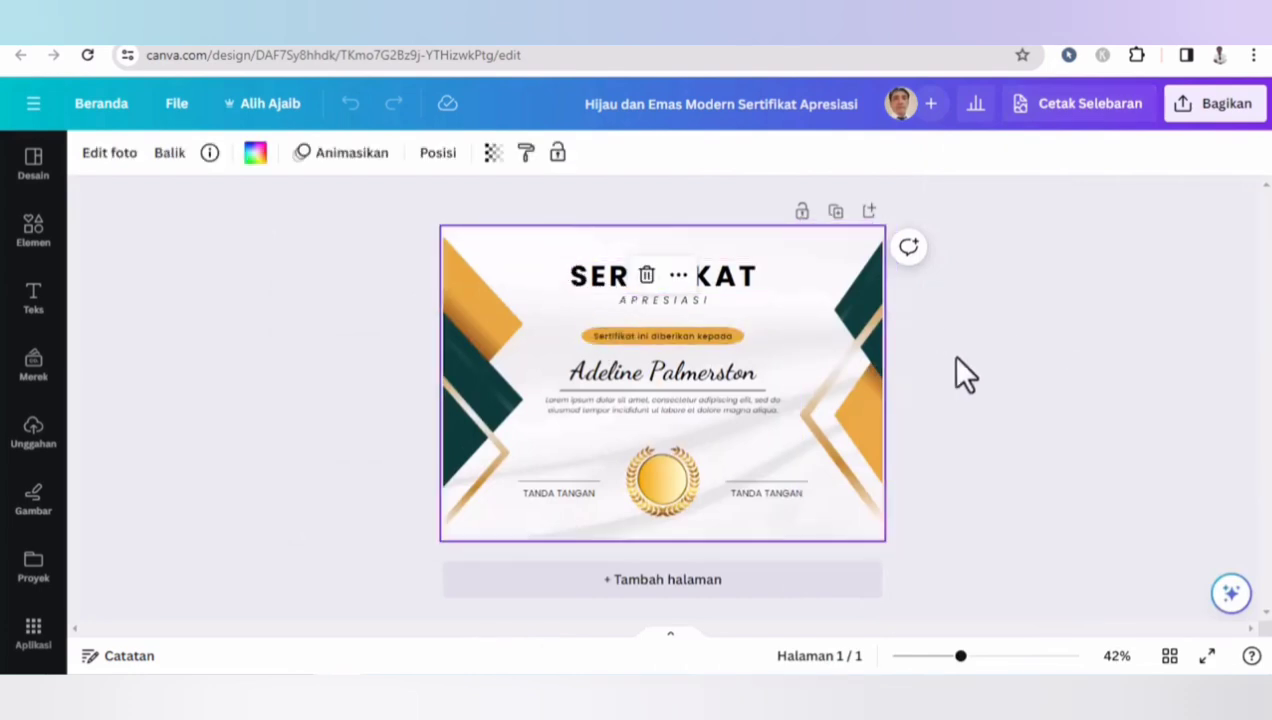
{"action": "left_click", "coordinate": [989, 360]}
{"action": "left_click", "coordinate": [683, 489]}
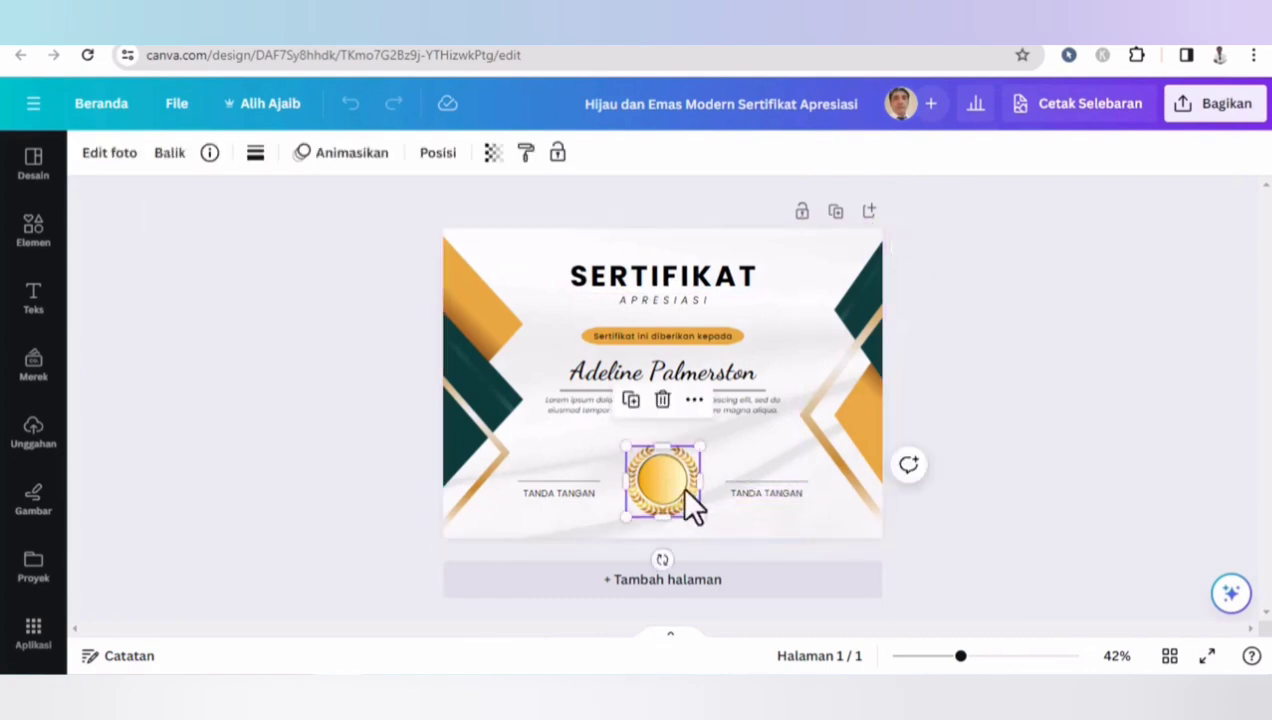
{"action": "key", "text": "Delete"}
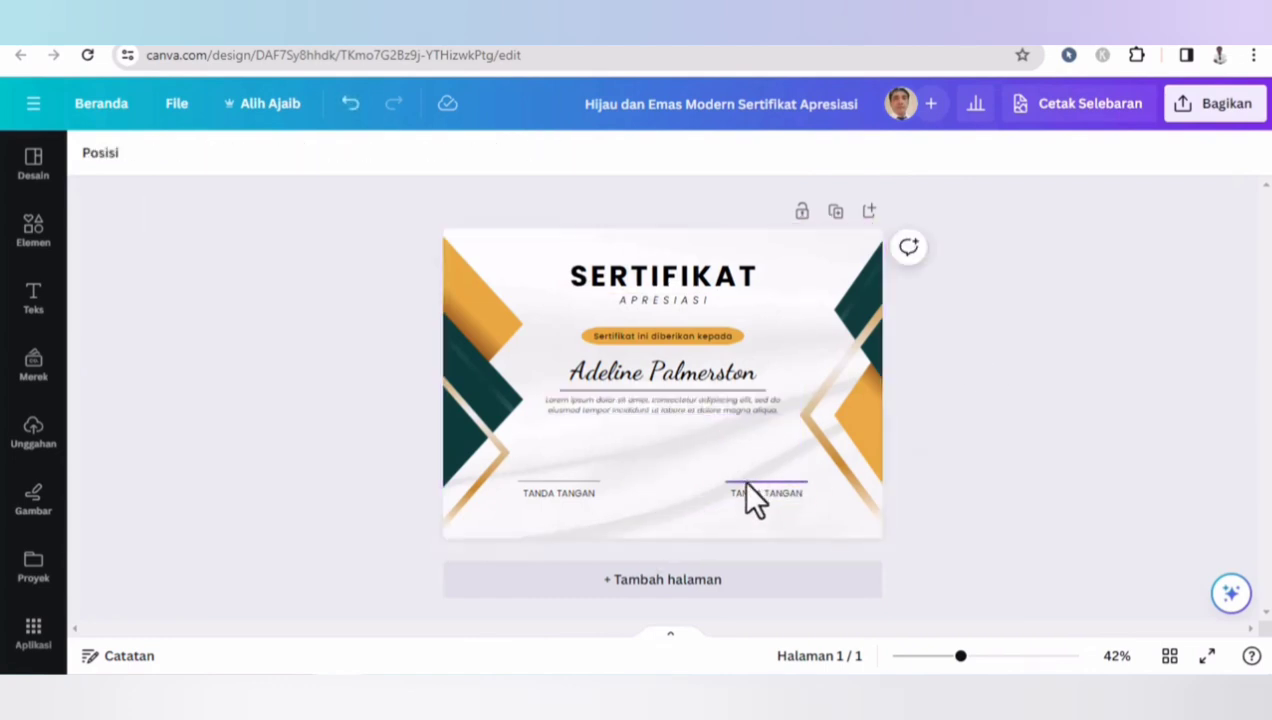
- Delete both signature lines and their 'TANDA TANGAN' labels
{"action": "left_click", "coordinate": [545, 490]}
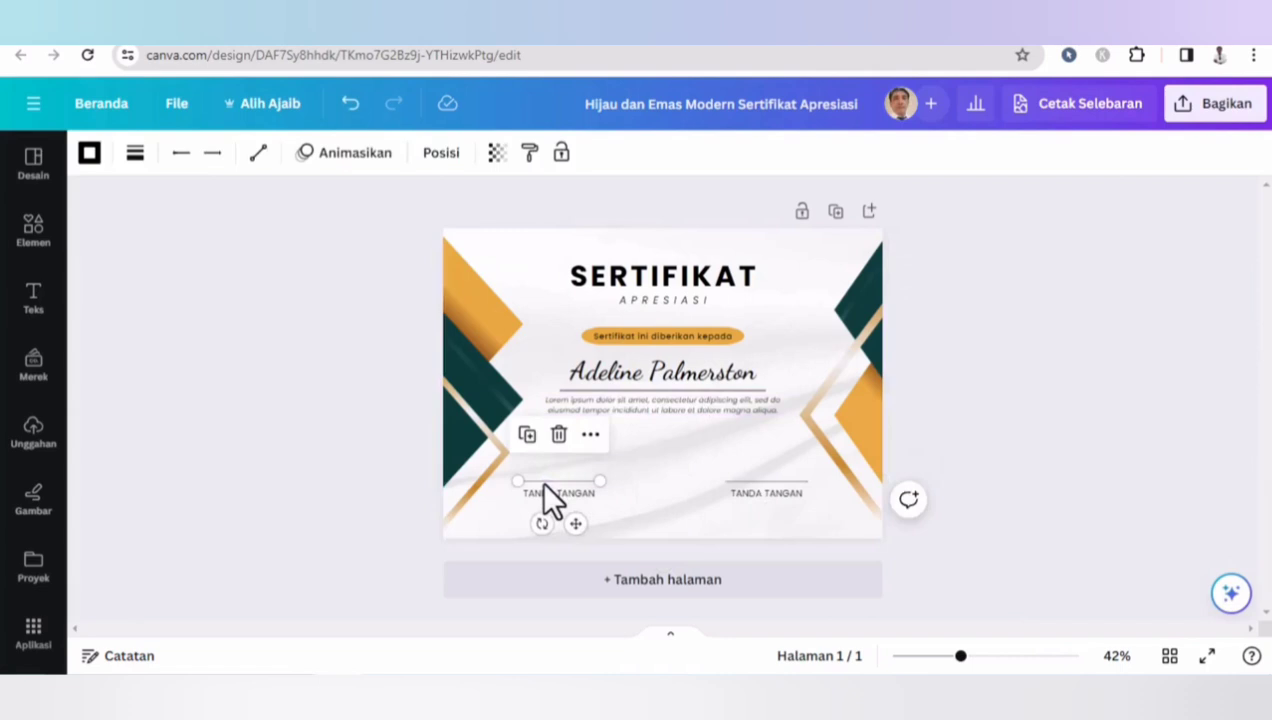
{"action": "left_click", "coordinate": [544, 484]}
{"action": "left_click", "coordinate": [545, 489]}
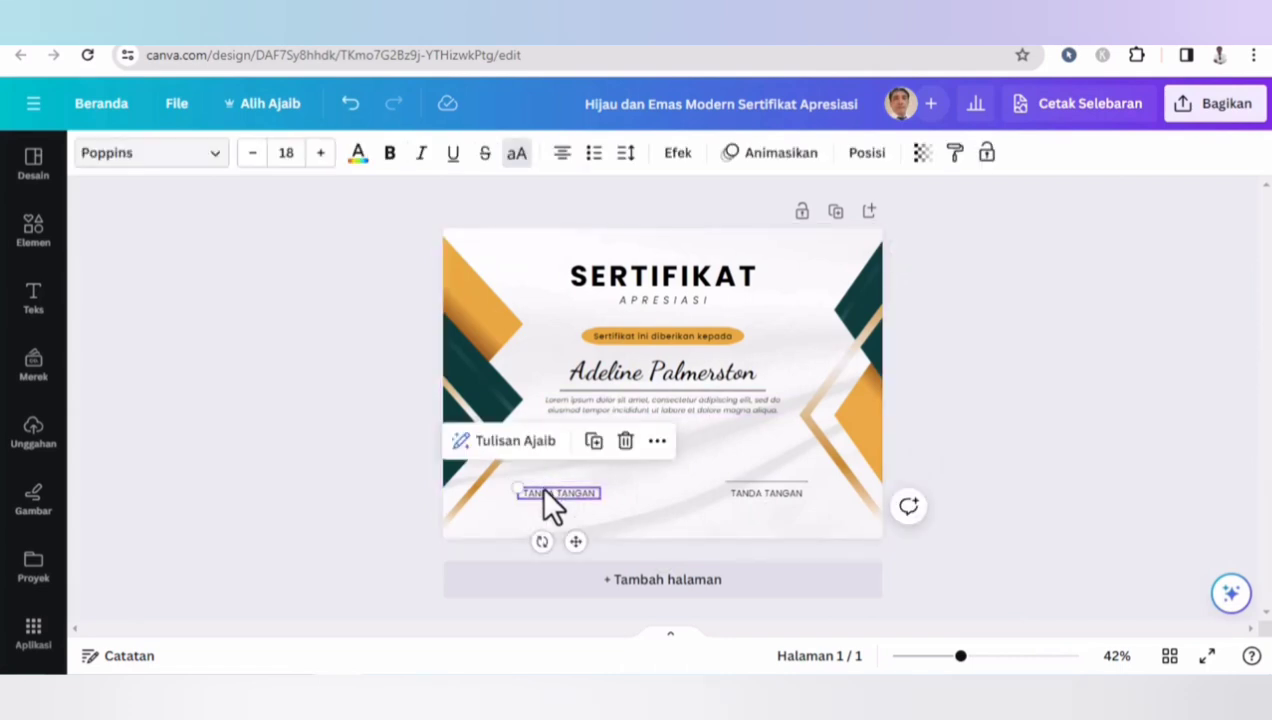
{"action": "key", "text": "Delete"}
{"action": "left_click", "coordinate": [749, 492]}
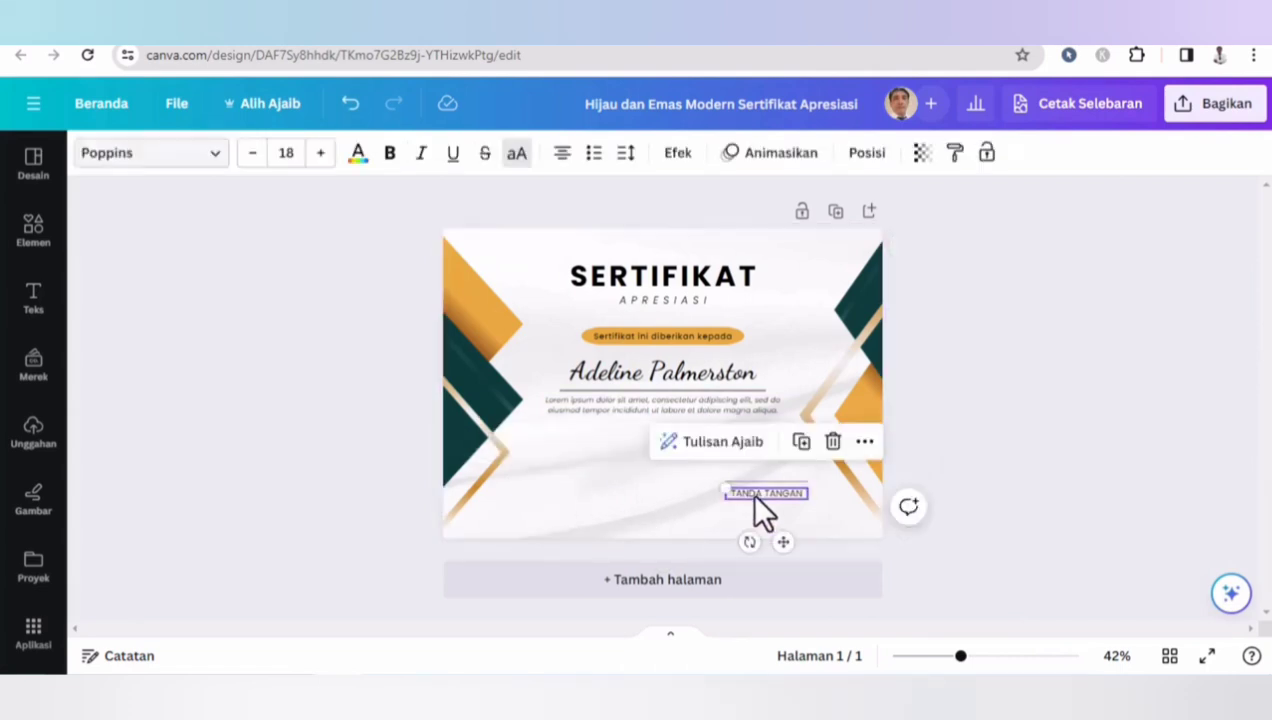
{"action": "key", "text": "Delete"}
{"action": "left_click", "coordinate": [755, 482]}
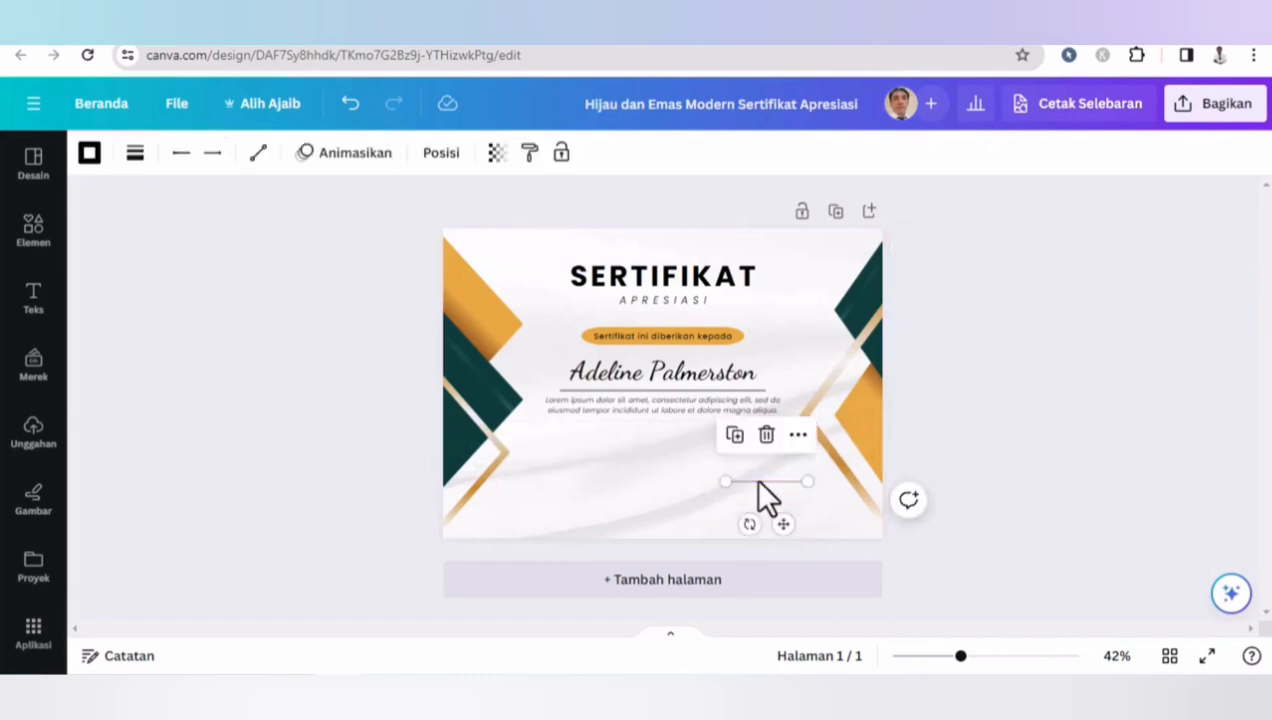
{"action": "key", "text": "Delete"}
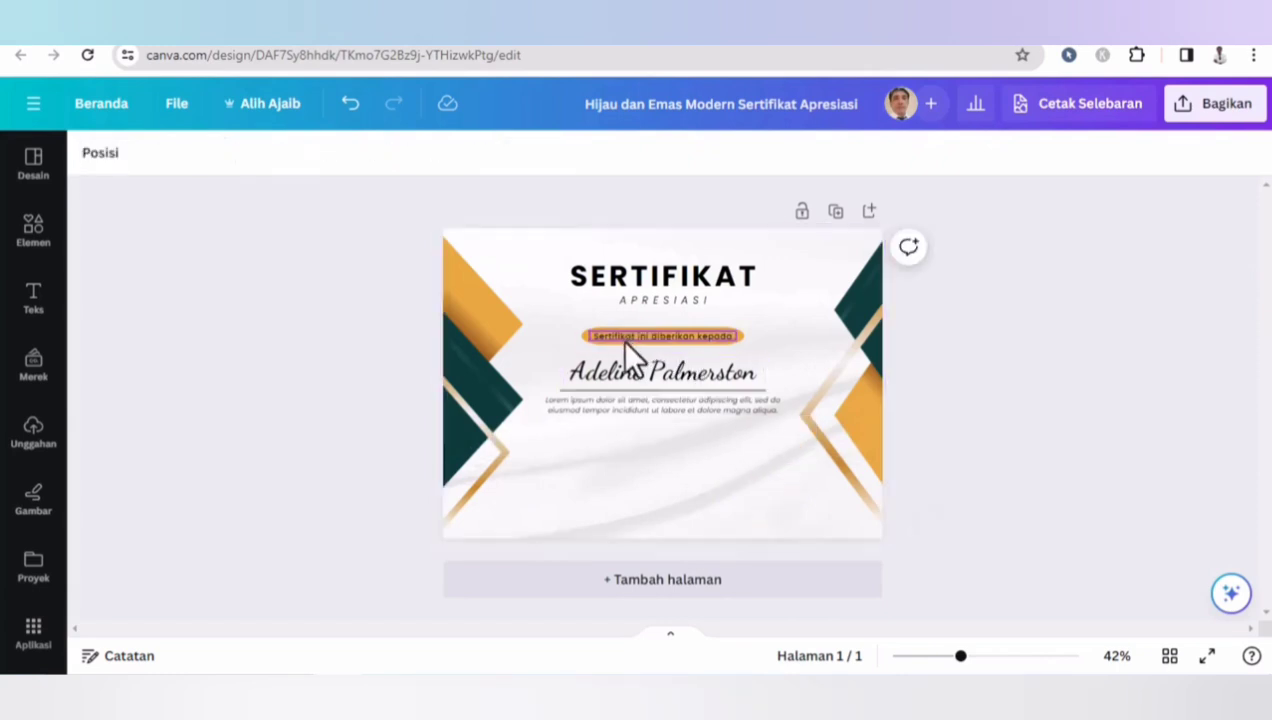
- Select and delete the remaining title, name and body text, leaving only the decorative background
{"action": "left_click_drag", "start_coordinate": [533, 196], "coordinate": [792, 436]}
{"action": "key", "text": "Delete"}
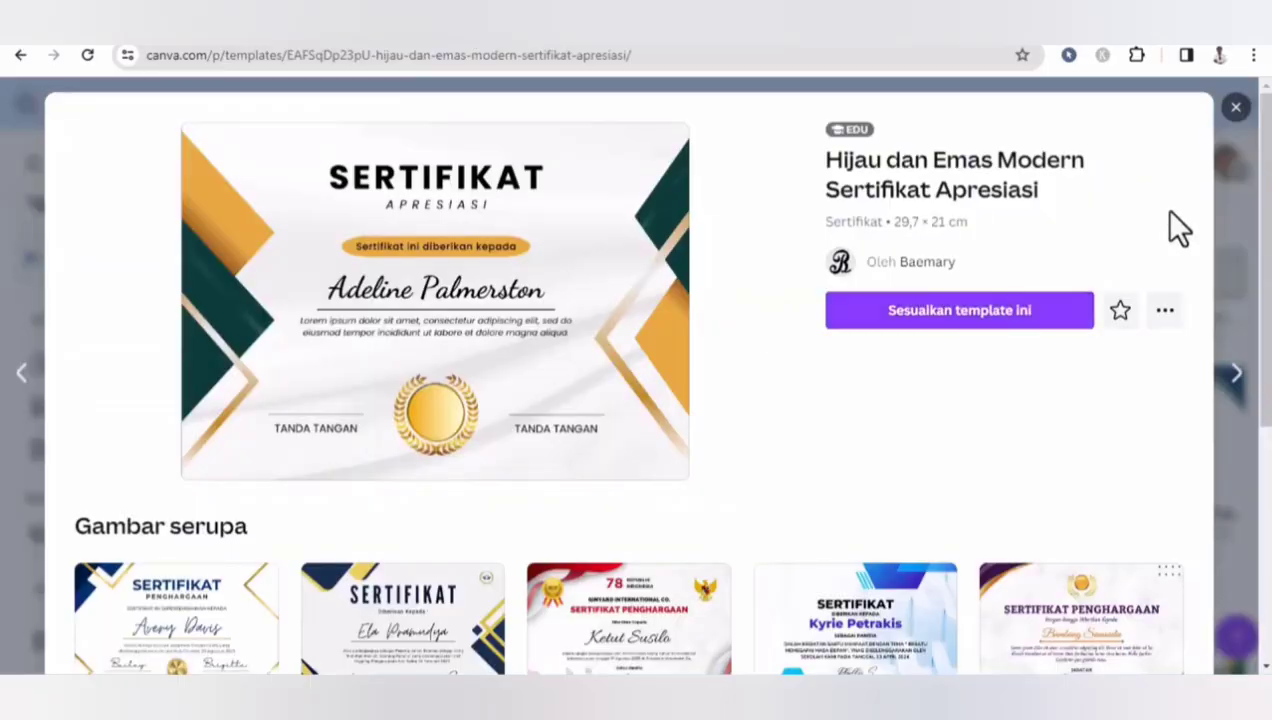
- Create a new A4 portrait document design
{"action": "left_click", "coordinate": [1234, 109]}
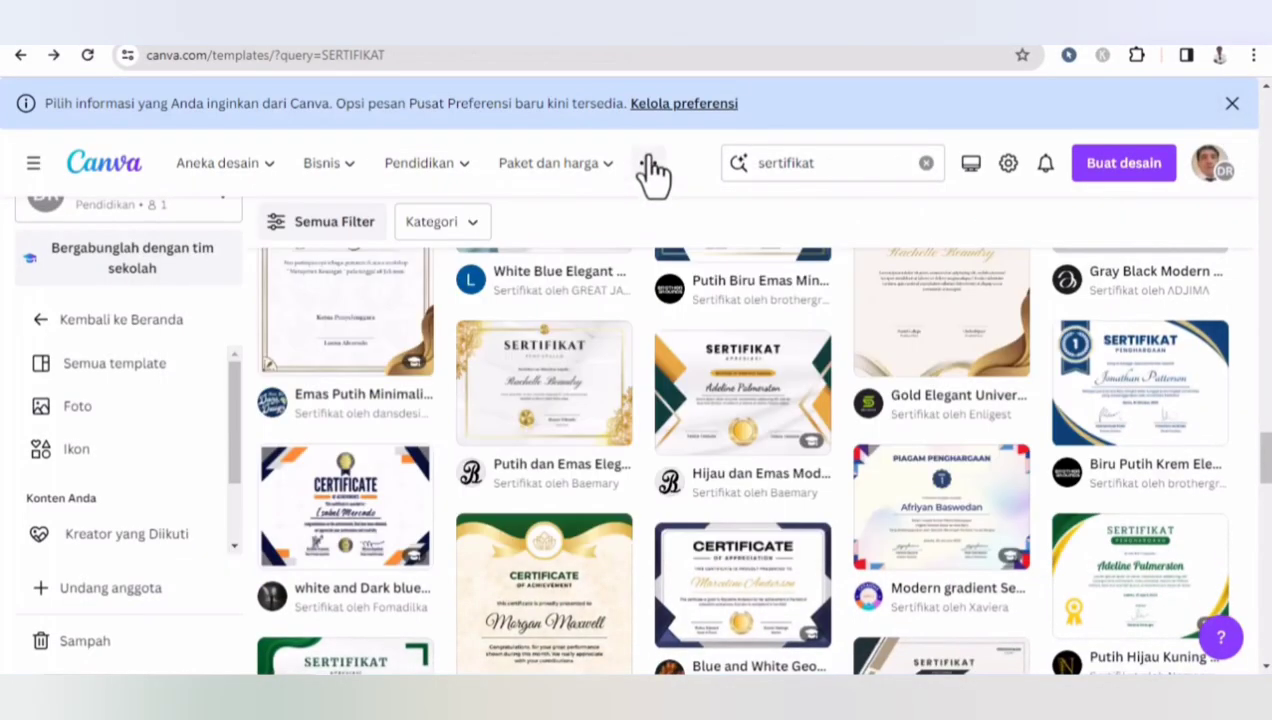
{"action": "left_click", "coordinate": [1121, 170]}
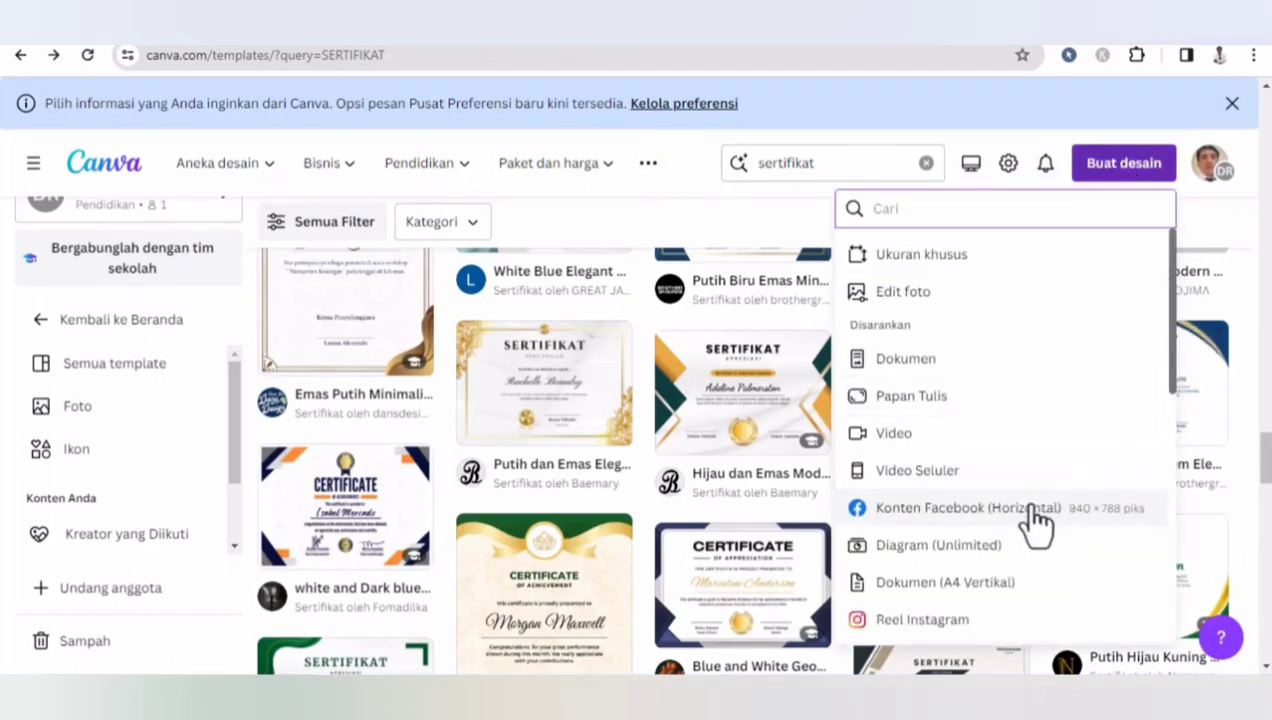
{"action": "left_click", "coordinate": [1010, 600]}
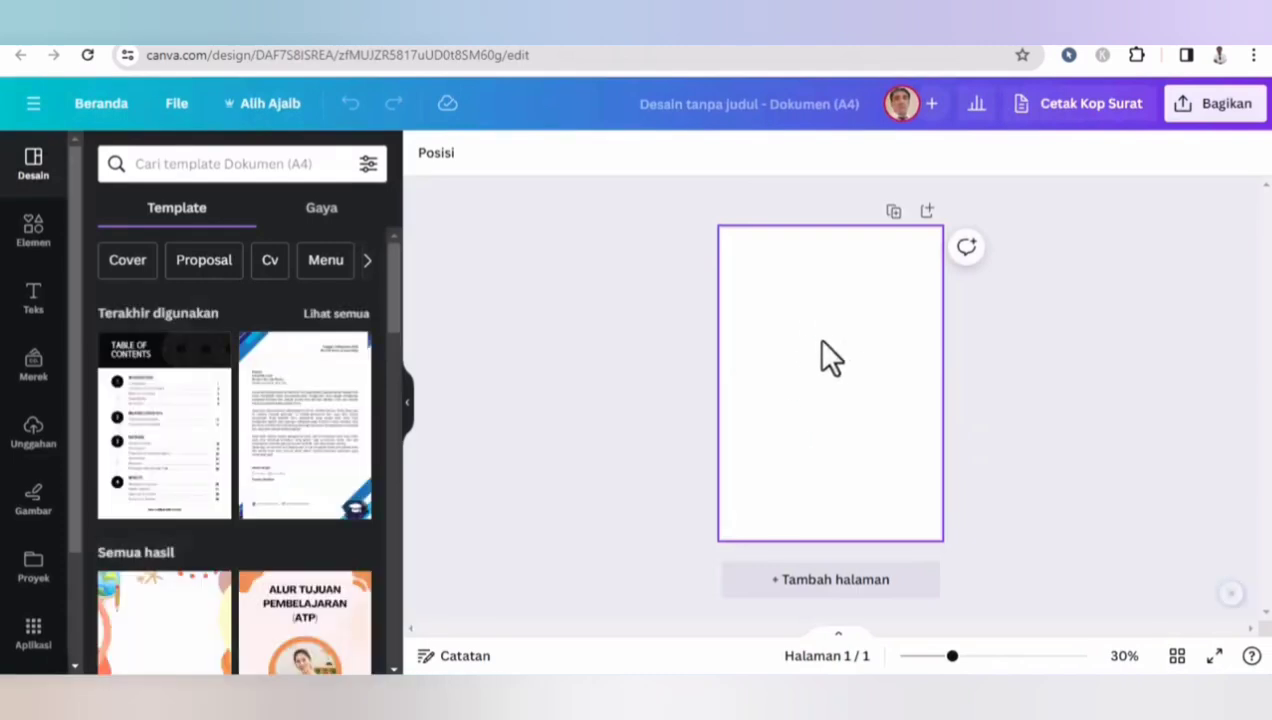
- Start a new custom-size design and set its unit to cm
{"action": "left_click", "coordinate": [172, 104]}
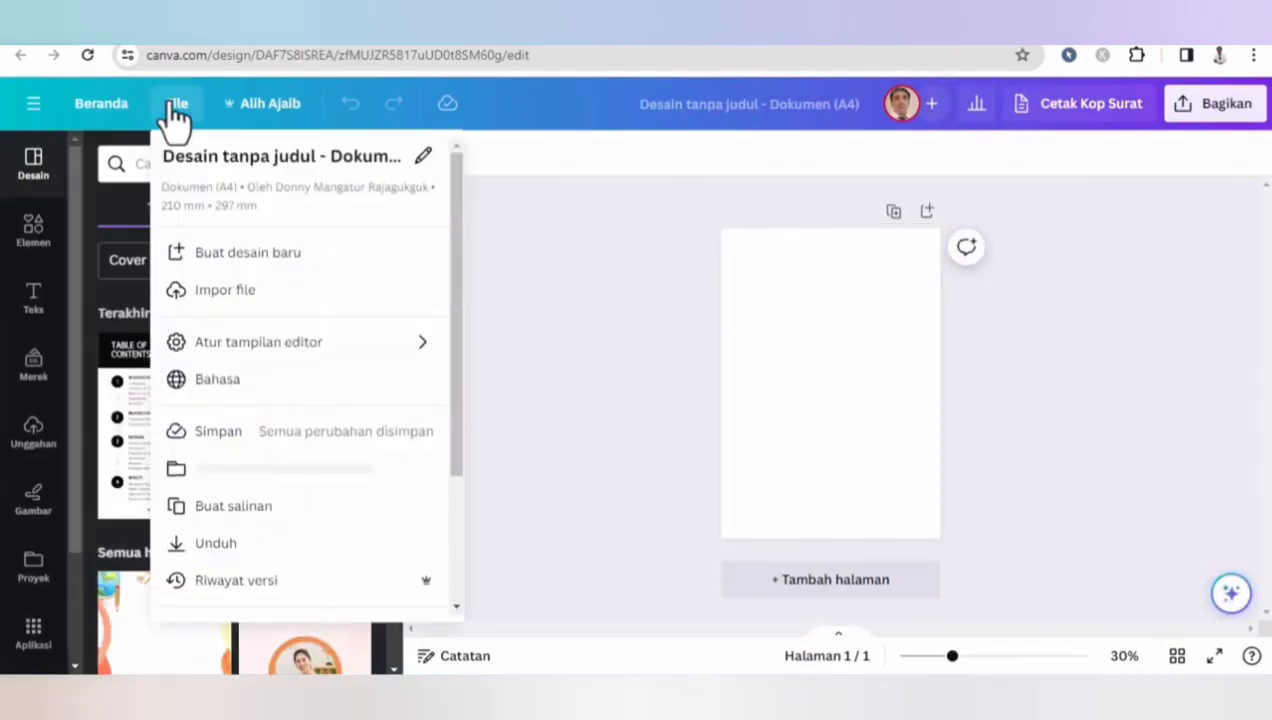
{"action": "left_click", "coordinate": [322, 270]}
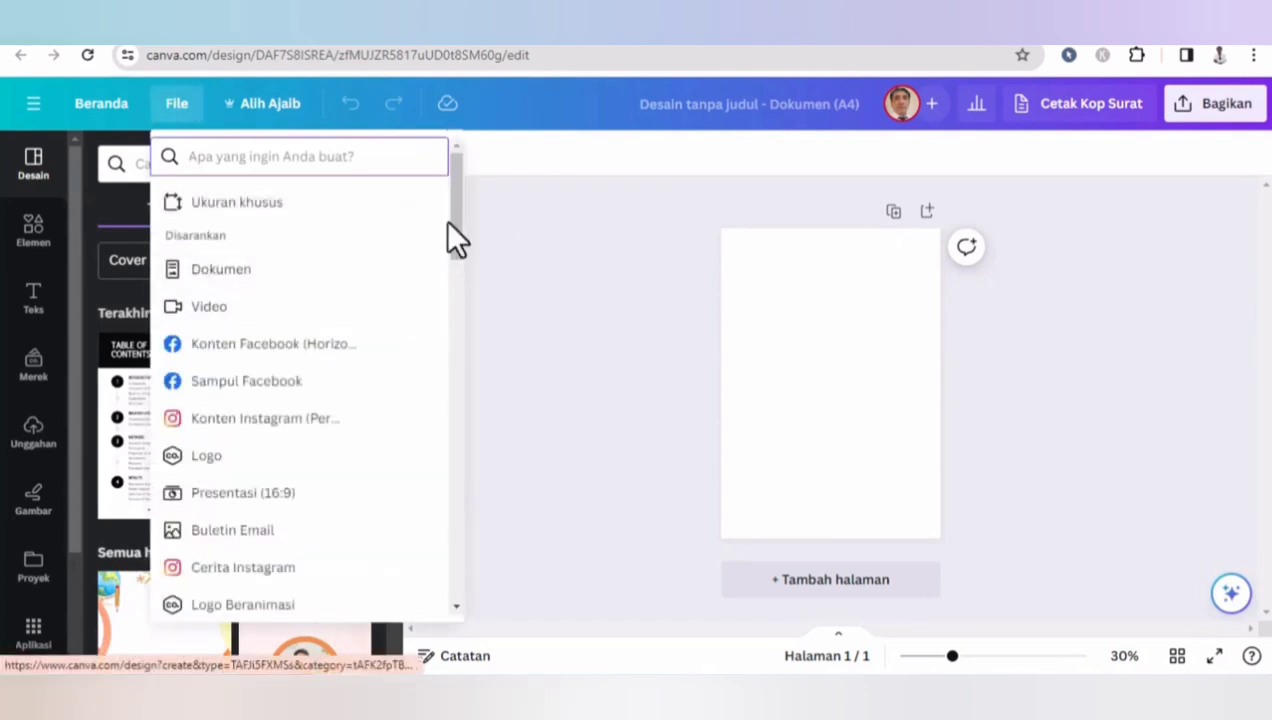
{"action": "left_click_drag", "start_coordinate": [453, 198], "coordinate": [441, 175]}
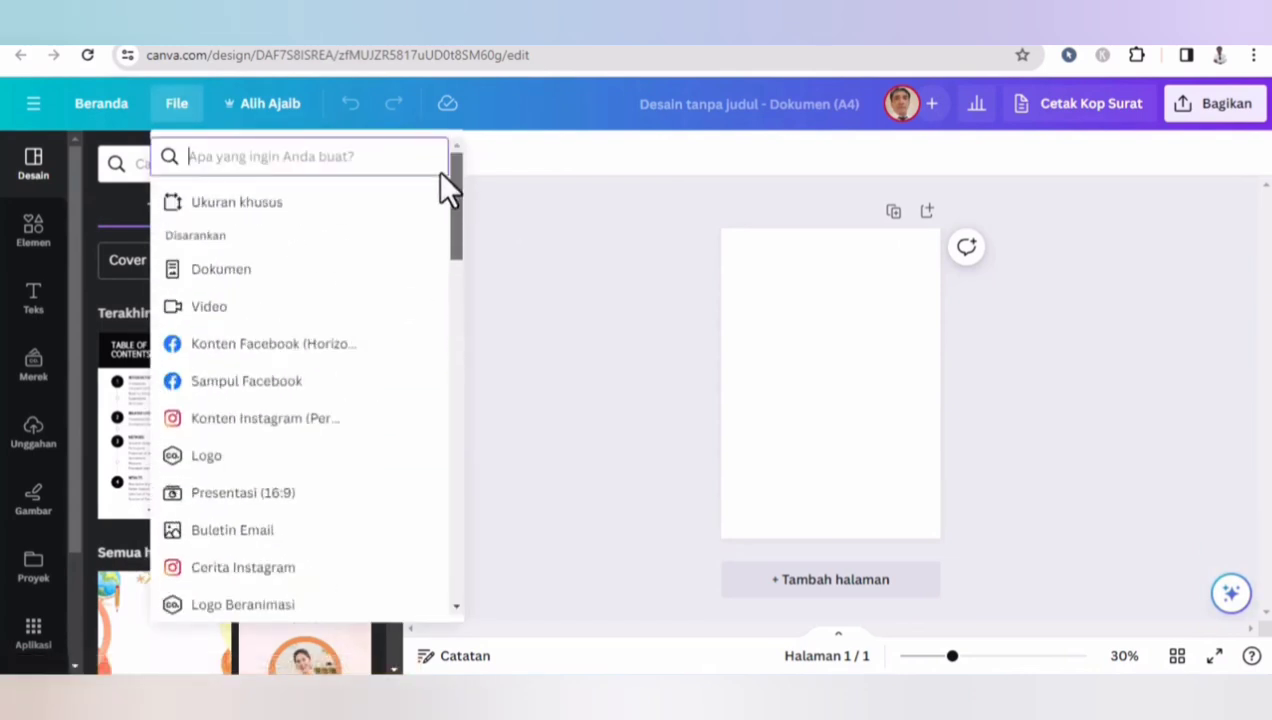
{"action": "left_click", "coordinate": [258, 203]}
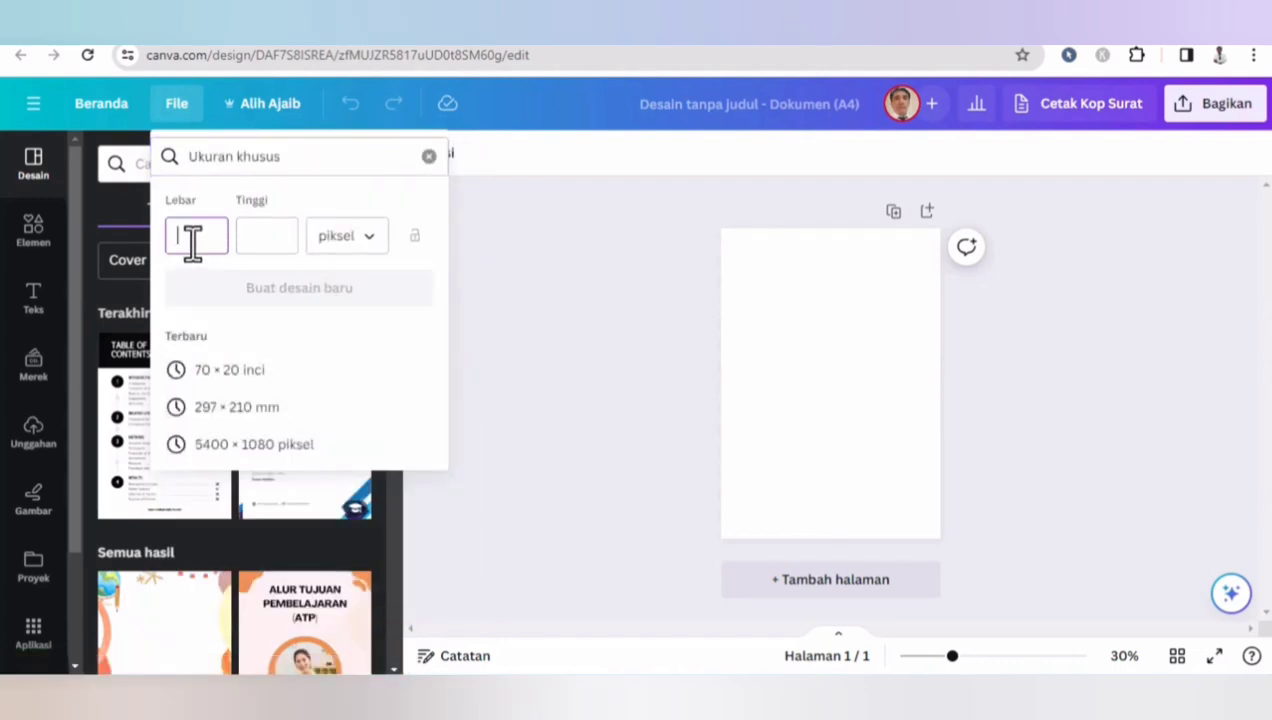
{"action": "left_click", "coordinate": [348, 236]}
{"action": "left_click", "coordinate": [358, 328]}
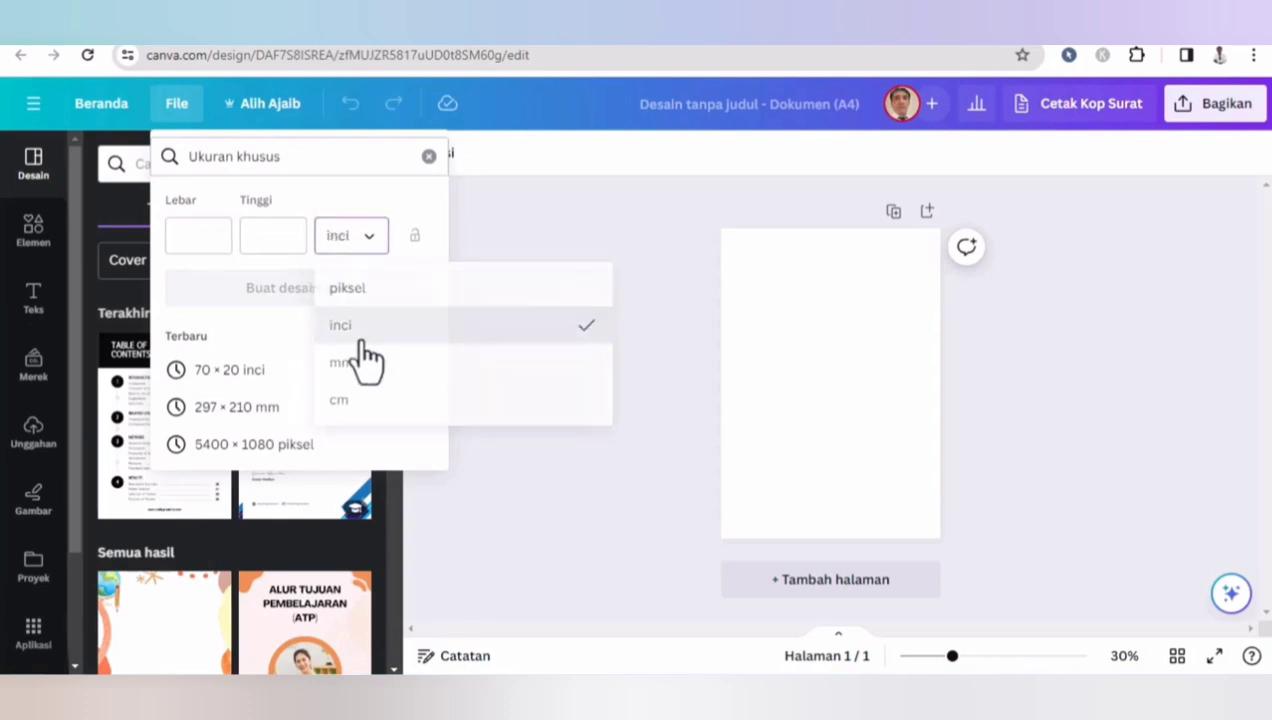
{"action": "left_click", "coordinate": [212, 251]}
{"action": "left_click", "coordinate": [374, 248]}
{"action": "left_click", "coordinate": [364, 402]}
- Set the custom size to 29.7 × 21 cm and create the new design
{"action": "left_click", "coordinate": [224, 238]}
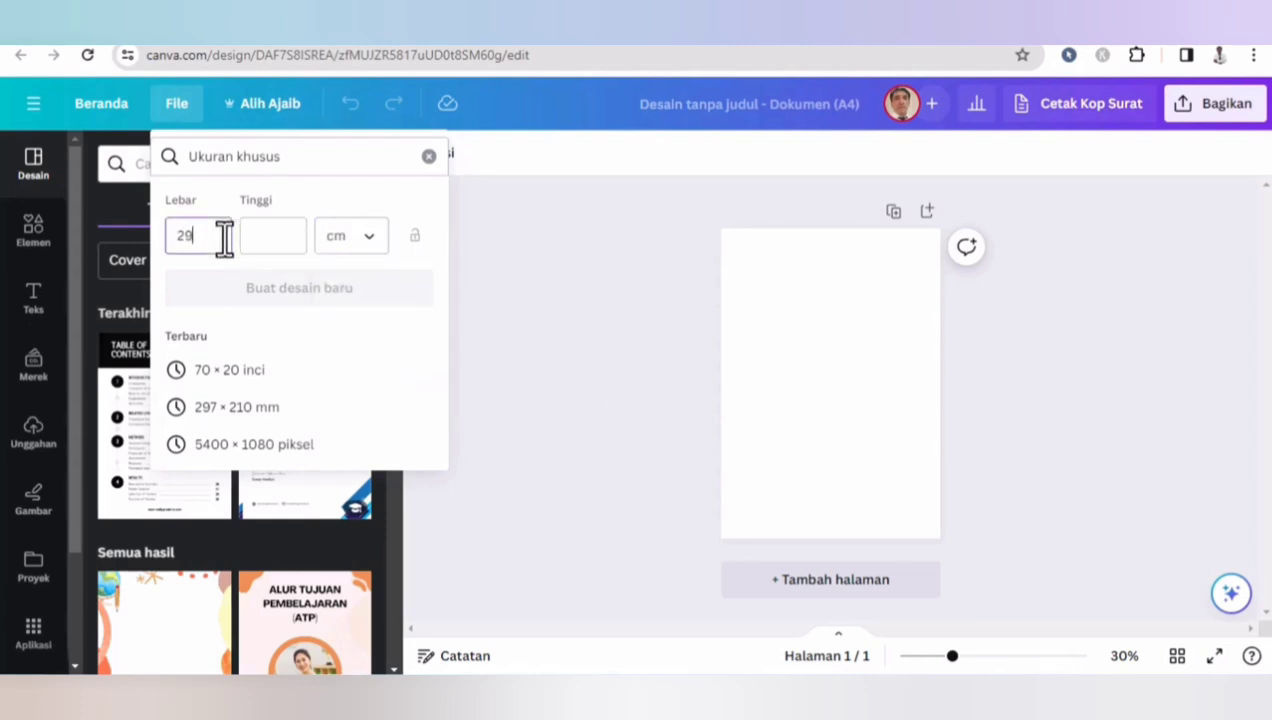
{"action": "left_click", "coordinate": [268, 240]}
{"action": "type", "text": "2"}
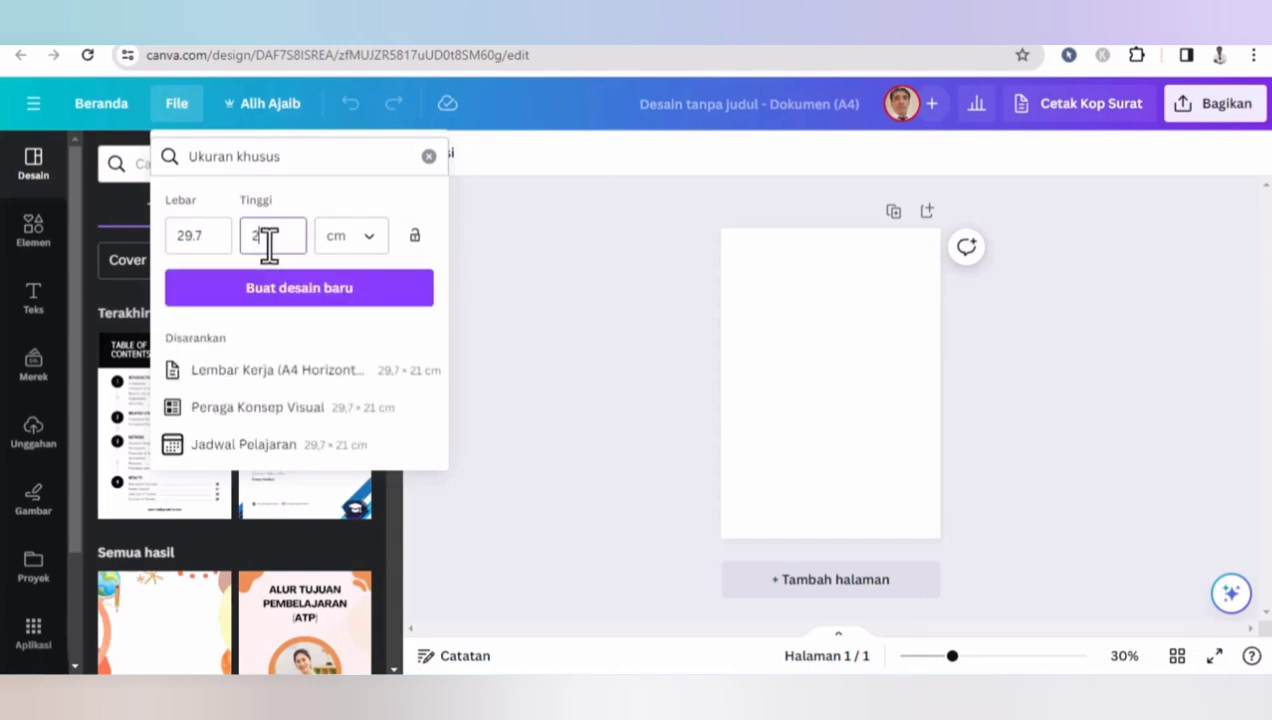
{"action": "type", "text": "1"}
{"action": "left_click", "coordinate": [310, 290]}
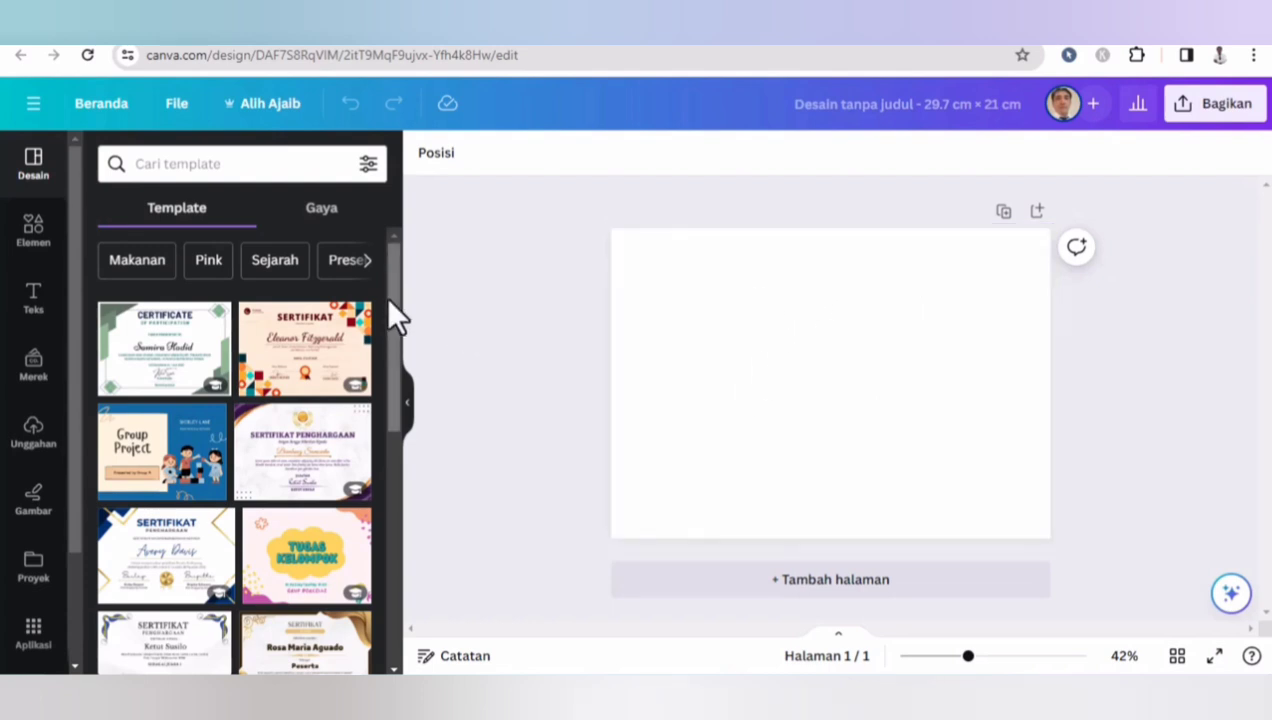
- Apply the blue-and-white 'Sertifikat Prestasi' certificate template to the page
{"action": "left_click_drag", "start_coordinate": [398, 305], "coordinate": [418, 447]}
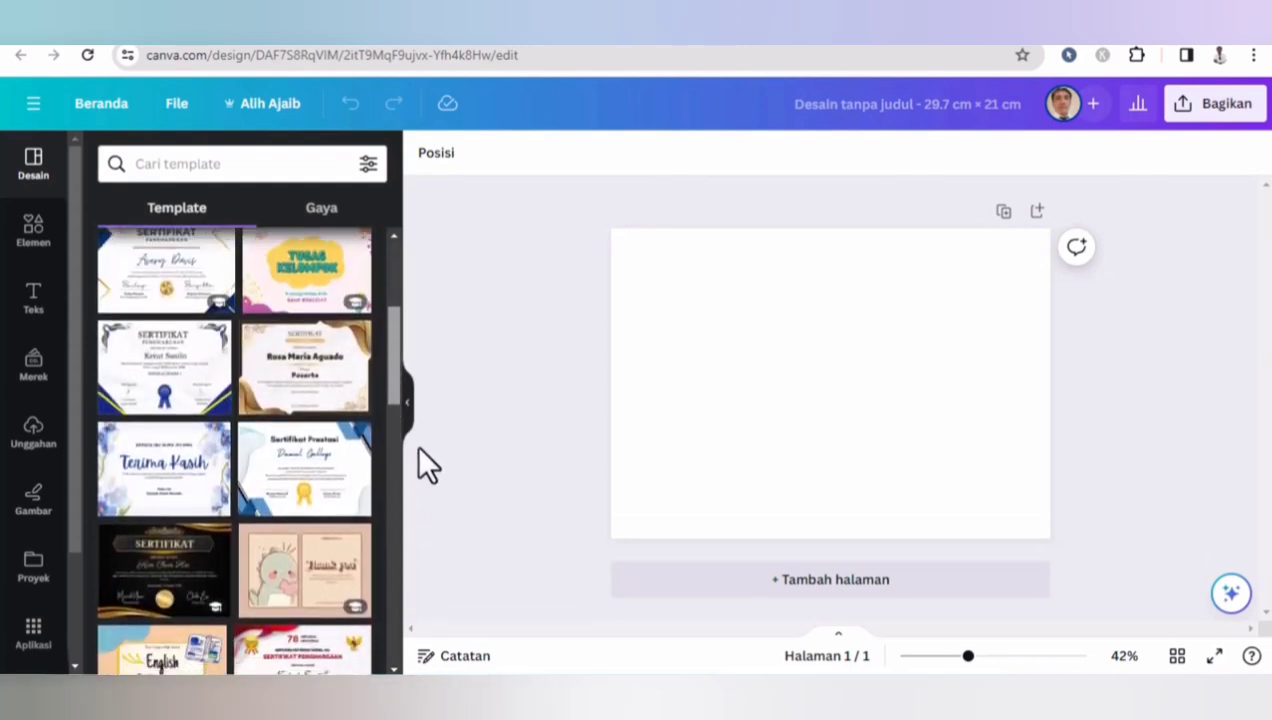
{"action": "left_click", "coordinate": [350, 478]}
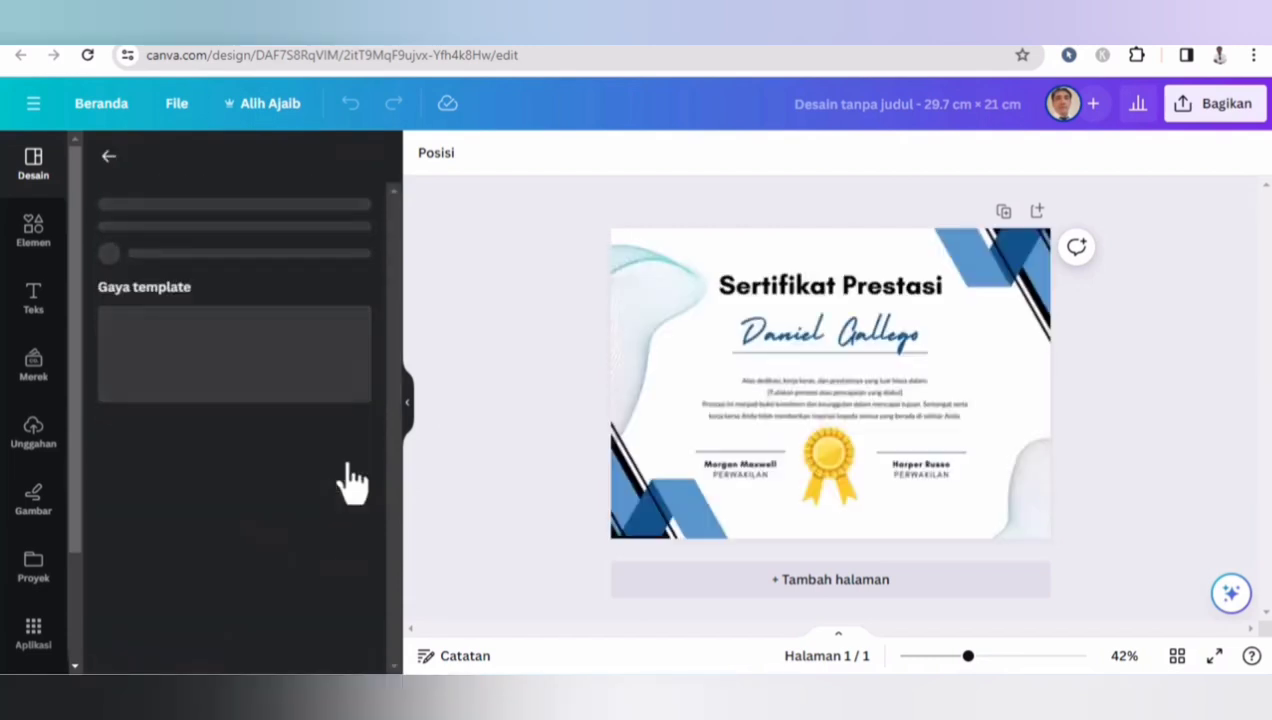
- Delete the wavy line graphic in the upper-left corner of the certificate
{"action": "left_click", "coordinate": [656, 303]}
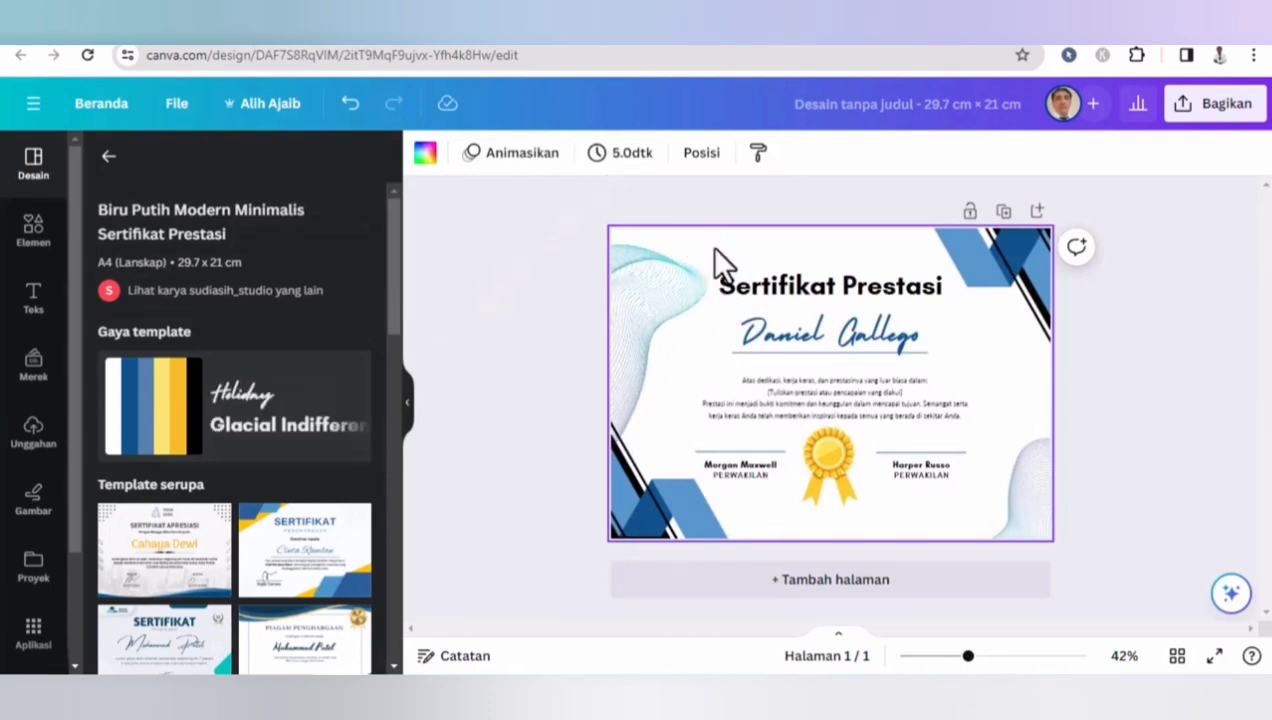
{"action": "left_click", "coordinate": [664, 289]}
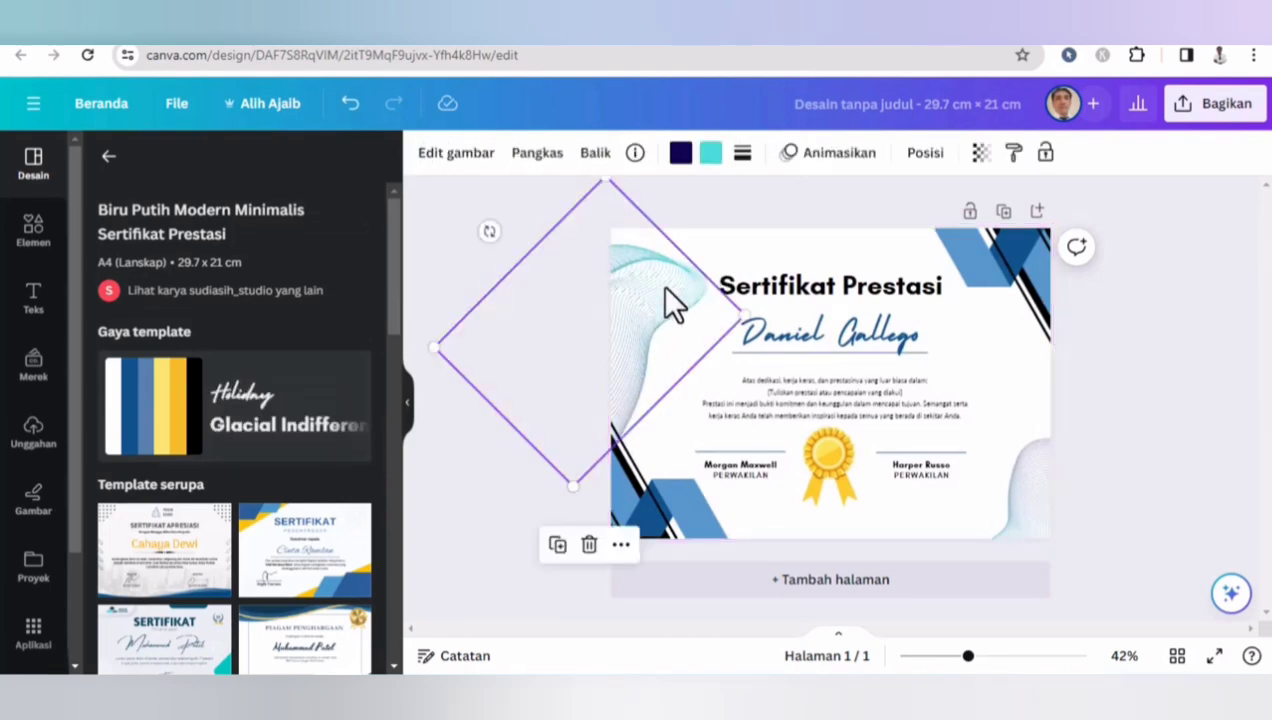
{"action": "left_click", "coordinate": [587, 545]}
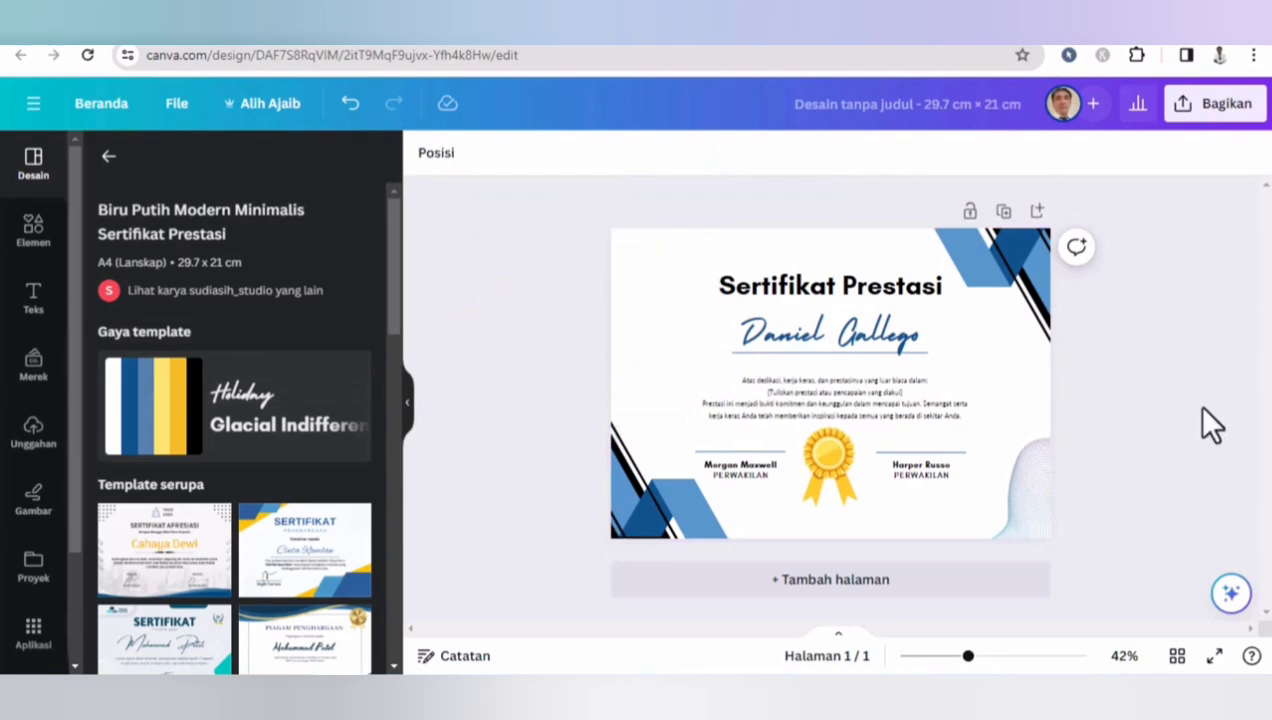
- Delete the dotted wave graphic in the lower-right corner of the certificate
{"action": "left_click", "coordinate": [1012, 284]}
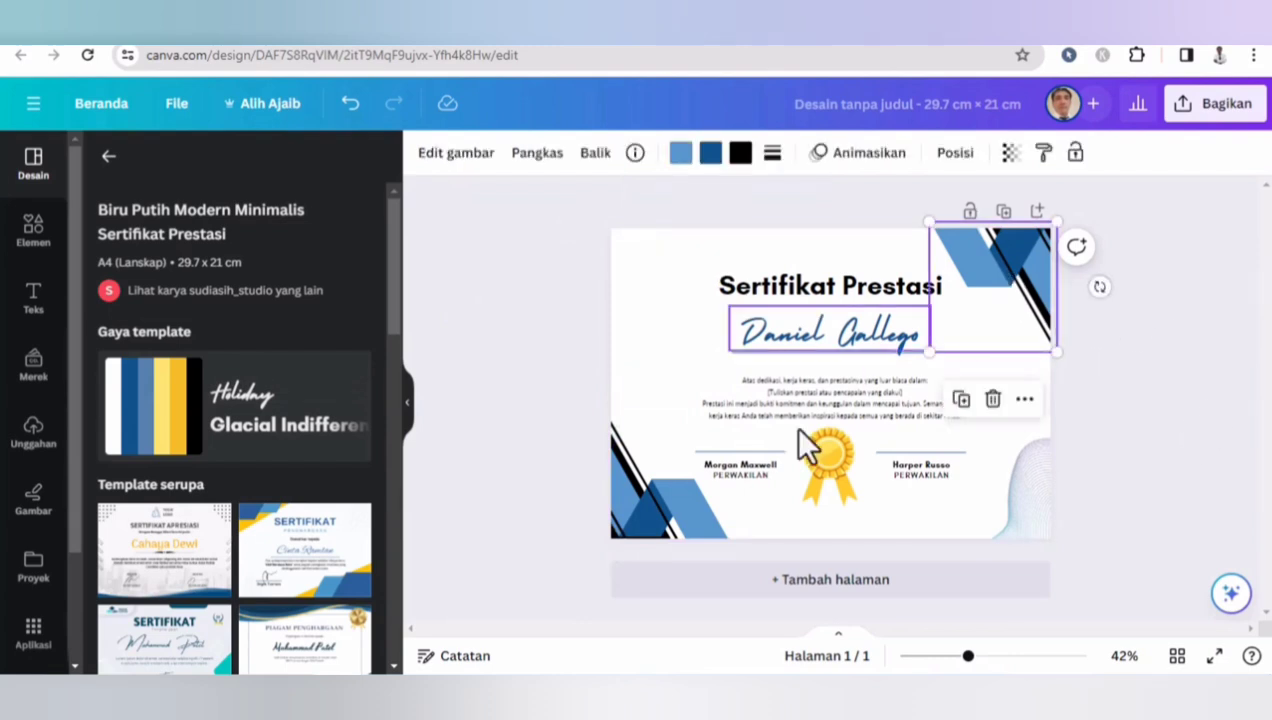
{"action": "left_click", "coordinate": [684, 490]}
{"action": "left_click", "coordinate": [1044, 285]}
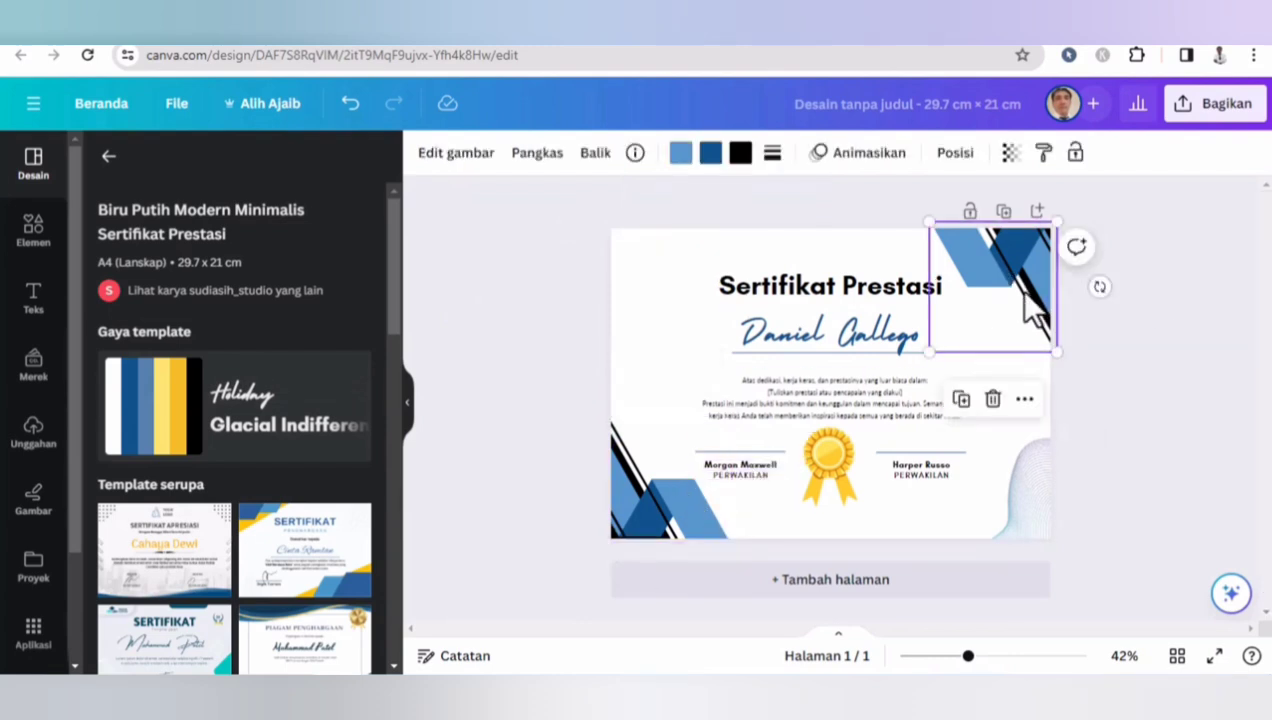
{"action": "left_click", "coordinate": [1040, 476]}
{"action": "key", "text": "Delete"}
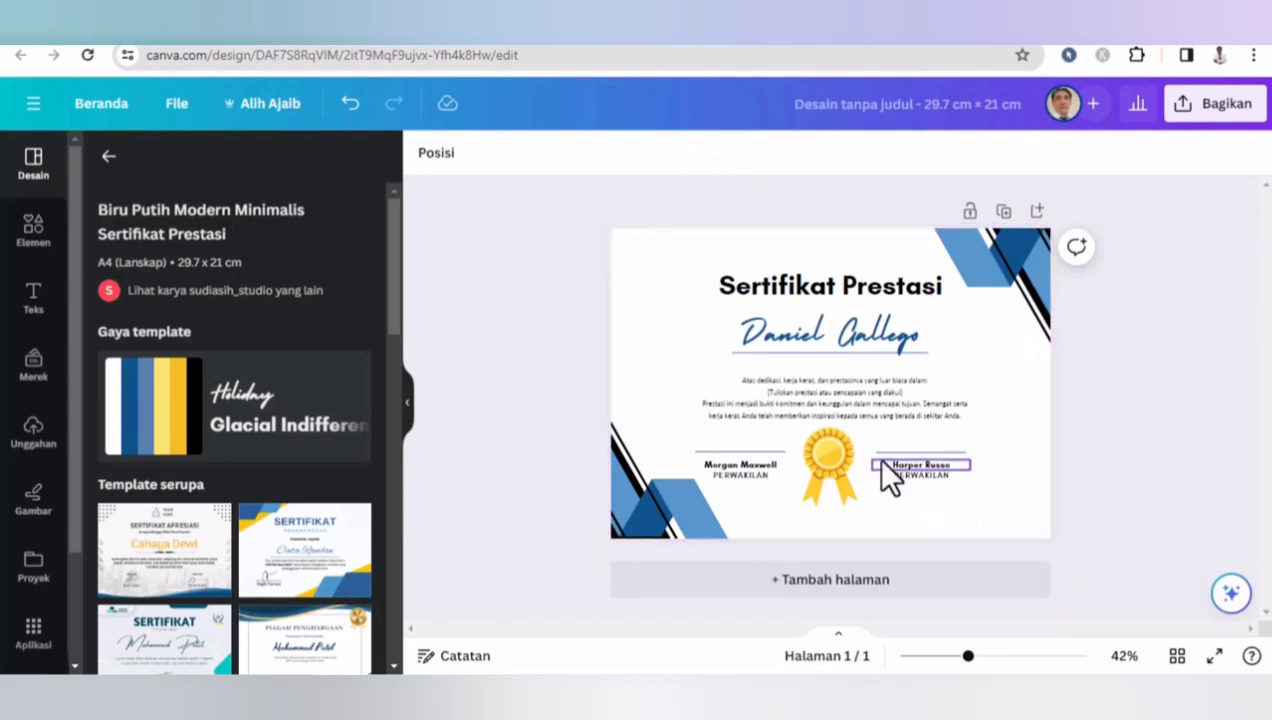
- Delete the medal, all text and the remaining corner shapes, leaving a blank page
{"action": "left_click", "coordinate": [846, 470]}
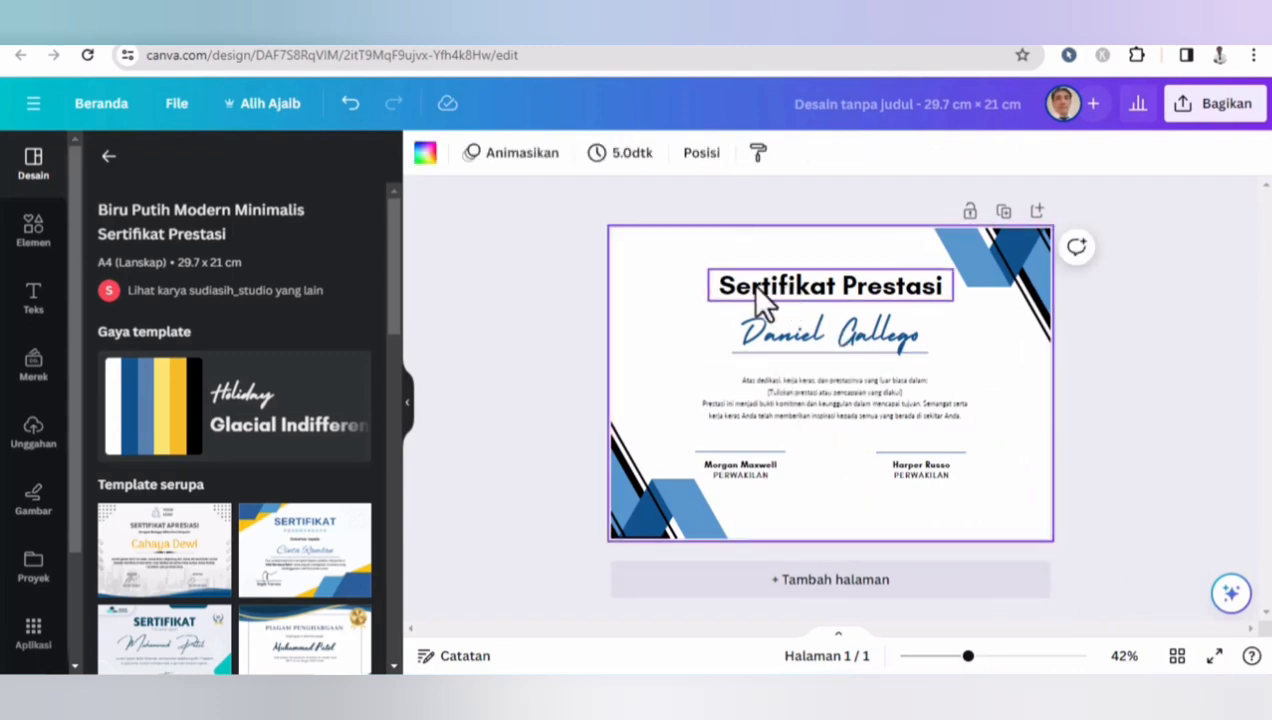
{"action": "left_click_drag", "start_coordinate": [742, 280], "coordinate": [975, 486]}
{"action": "key", "text": "Delete"}
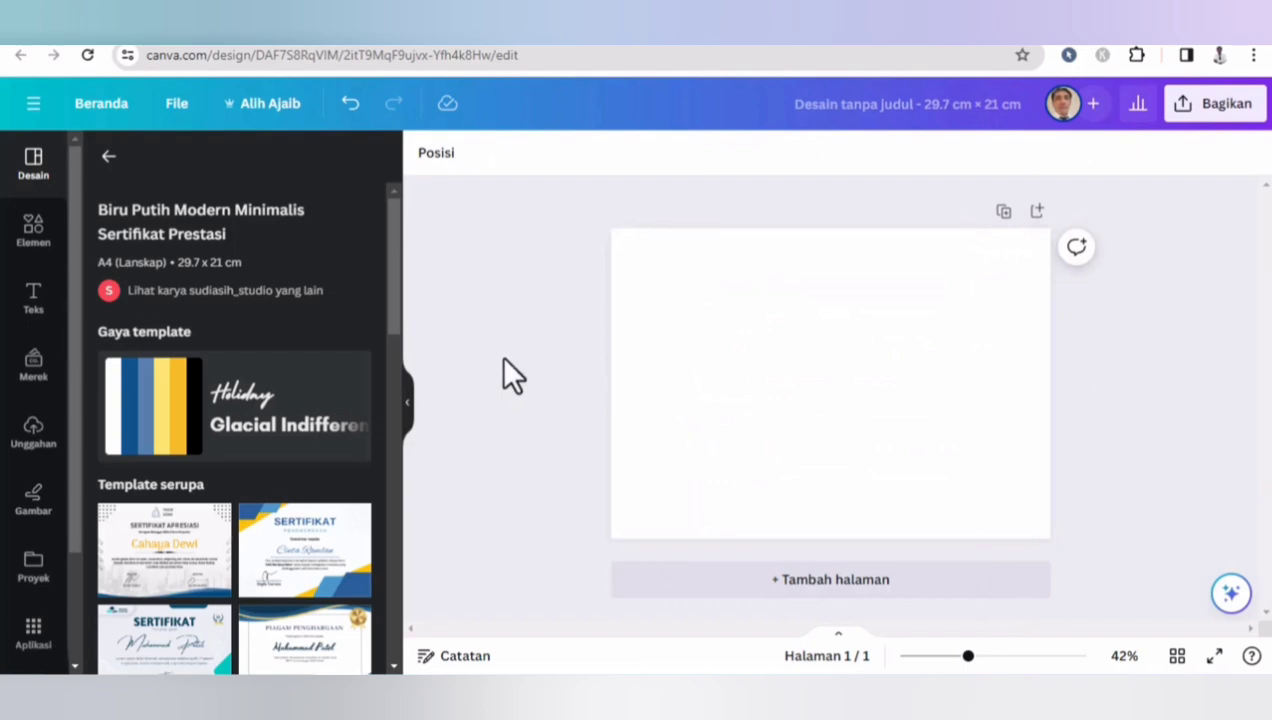
- Search the elements for 'Border' and show only graphics results
{"action": "left_click", "coordinate": [38, 232]}
{"action": "left_click", "coordinate": [198, 176]}
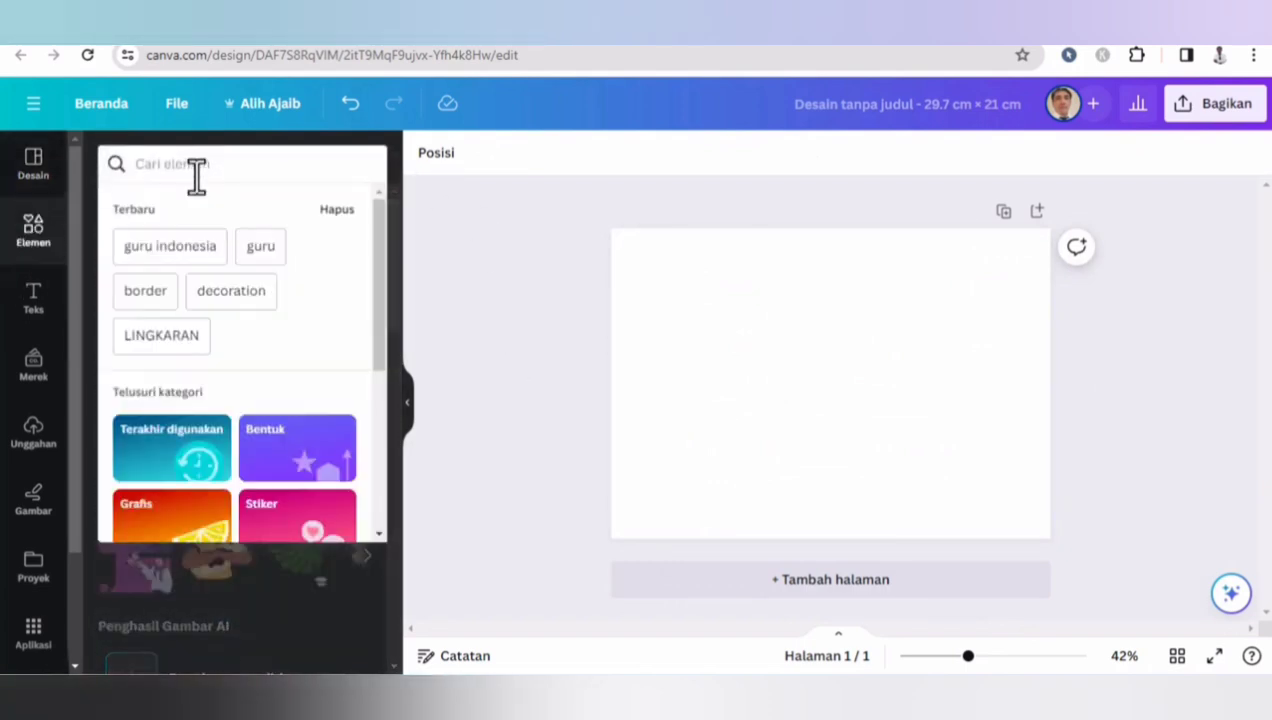
{"action": "type", "text": "BO"}
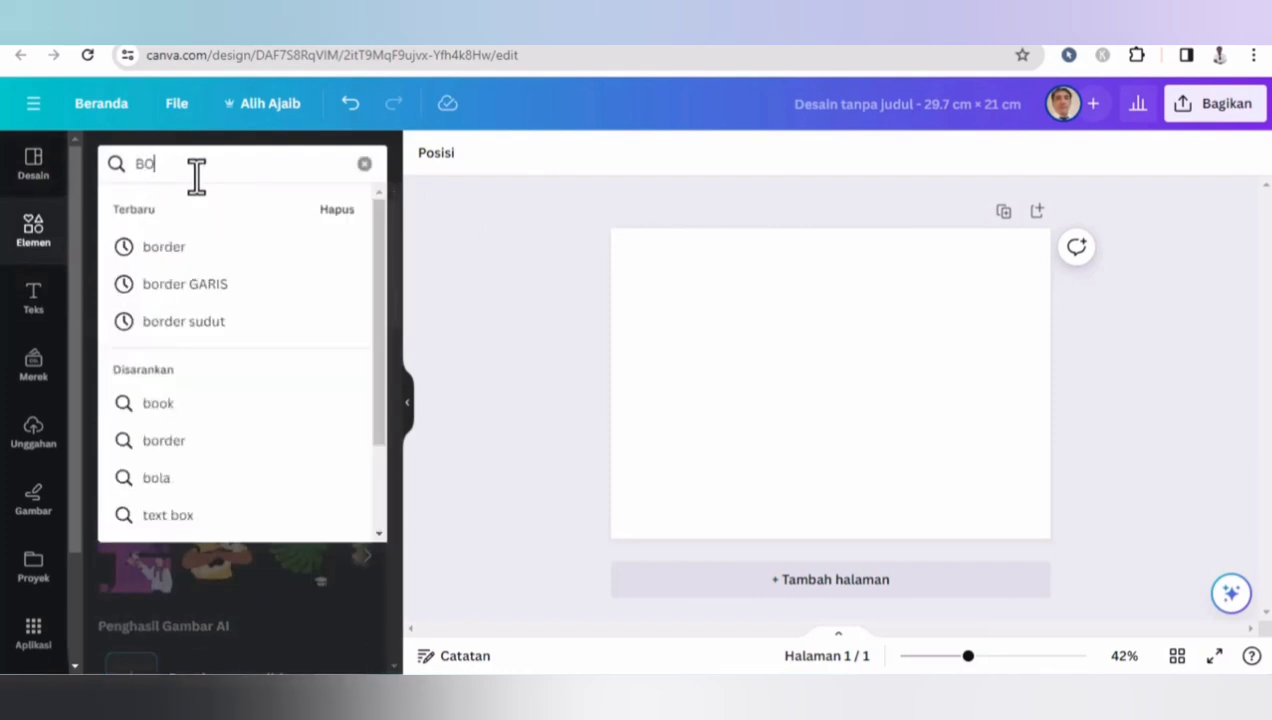
{"action": "key", "text": "BackSpace"}
{"action": "type", "text": "ro"}
{"action": "key", "text": "BackSpace"}
{"action": "key", "text": "BackSpace"}
{"action": "type", "text": "oerd"}
{"action": "key", "text": "BackSpace"}
{"action": "key", "text": "BackSpace"}
{"action": "key", "text": "BackSpace"}
{"action": "key", "text": "BackSpace"}
{"action": "type", "text": "orde"}
{"action": "key", "text": "Return"}
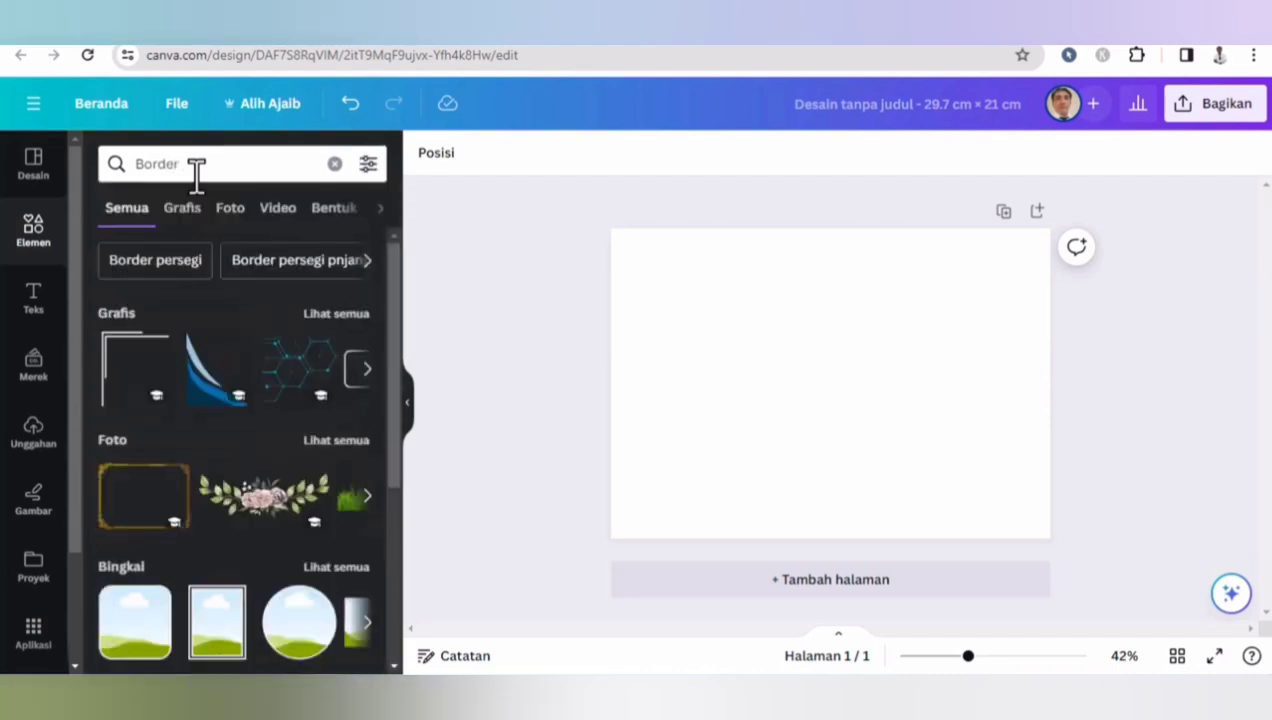
{"action": "left_click", "coordinate": [181, 210]}
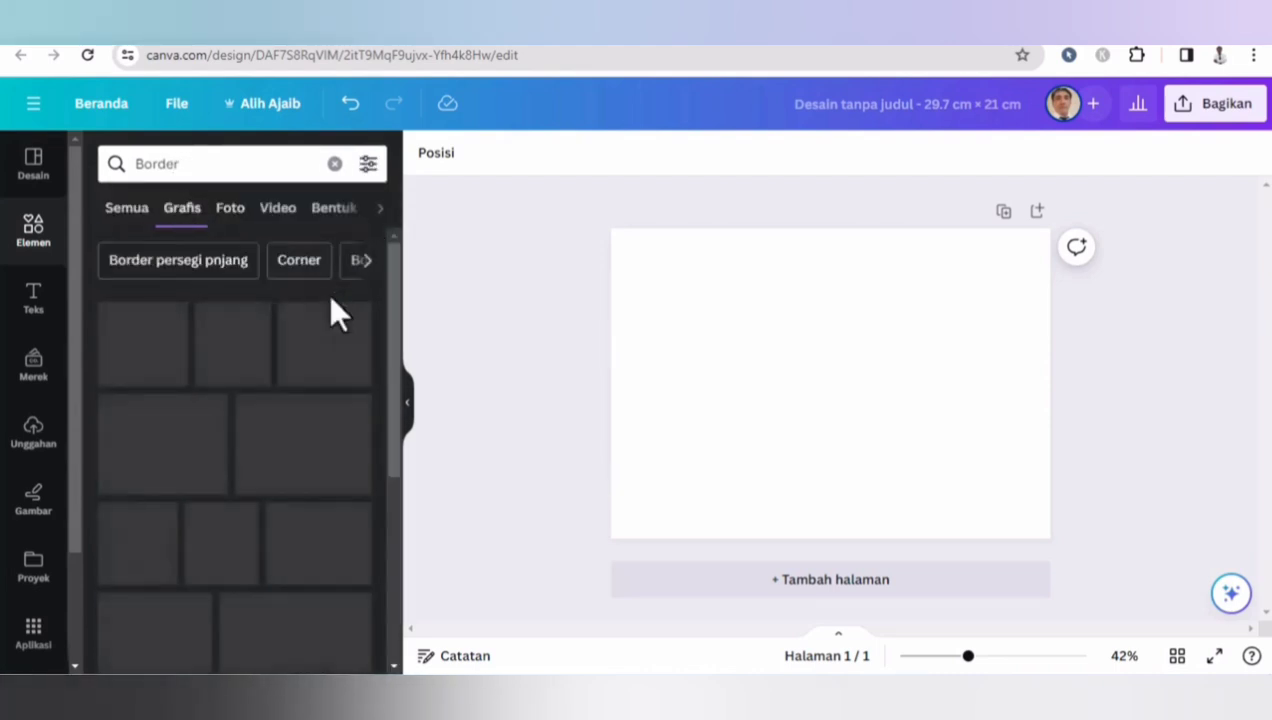
{"action": "left_click_drag", "start_coordinate": [396, 317], "coordinate": [395, 590]}
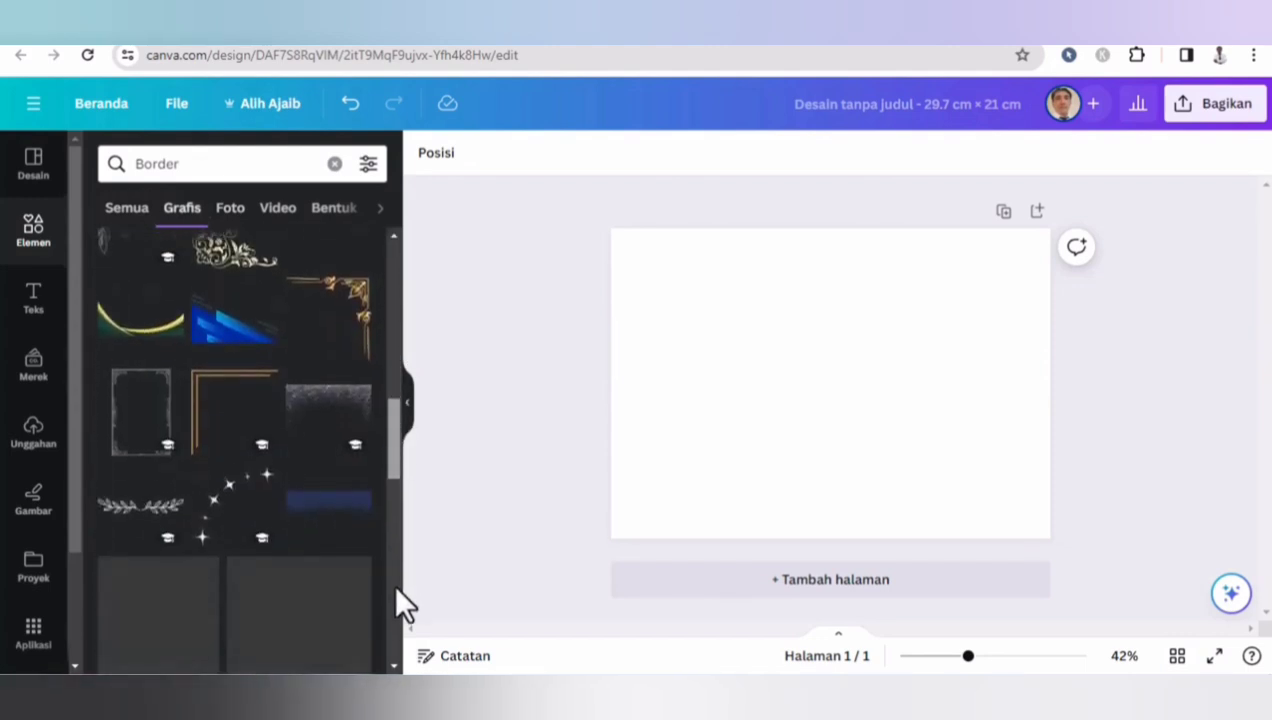
{"action": "left_click", "coordinate": [234, 312]}
{"action": "key", "text": "Delete"}
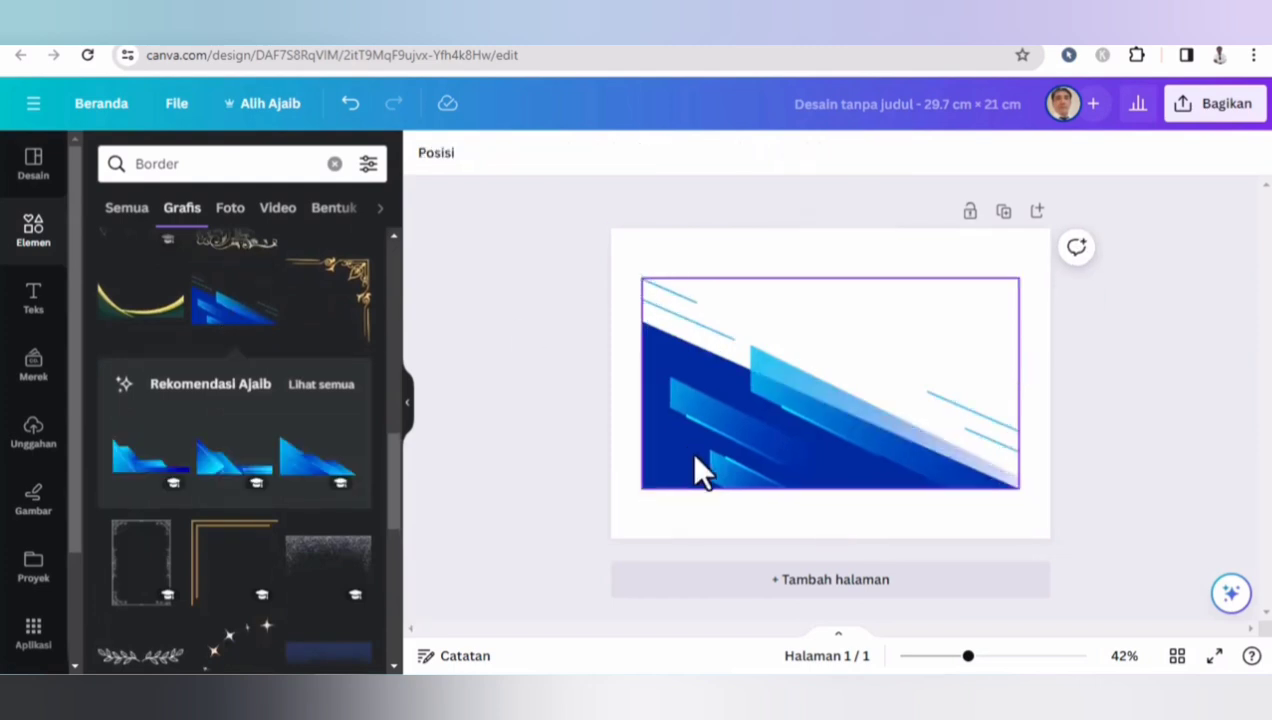
{"action": "left_click", "coordinate": [667, 410]}
{"action": "key", "text": "Delete"}
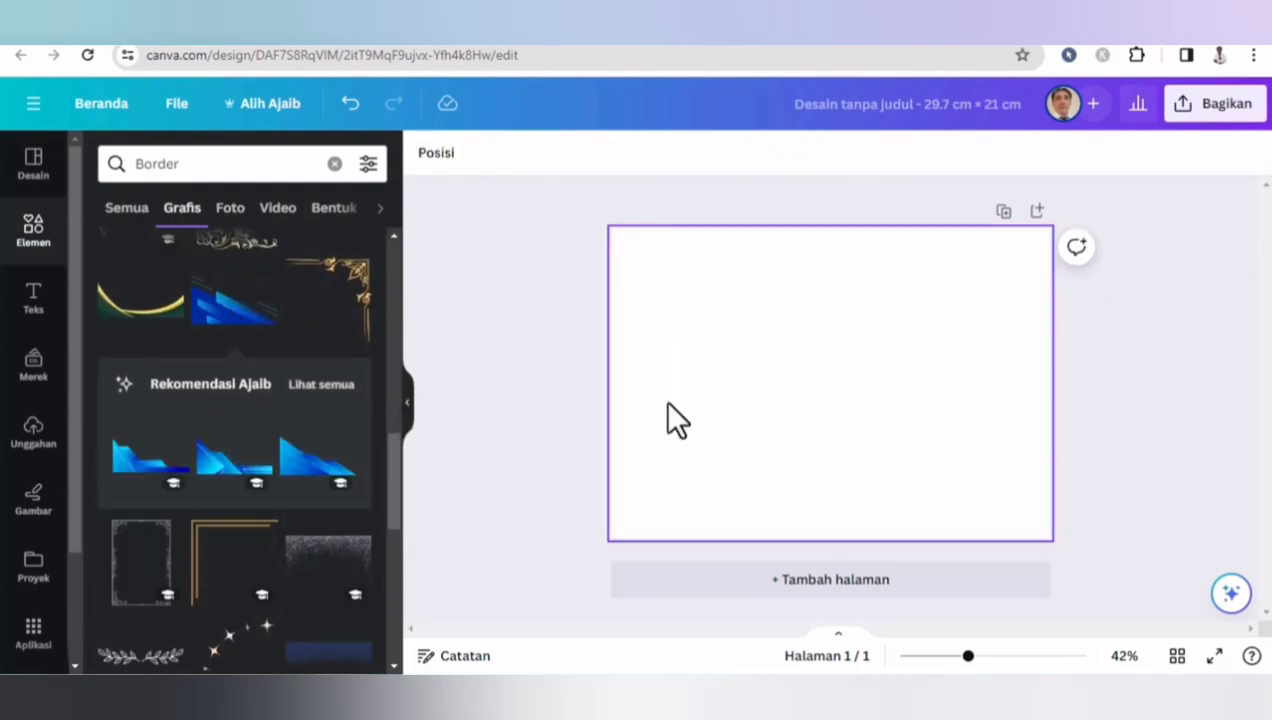
- Add a blue angular graphic from the recommendations and shrink it into the bottom-left corner
{"action": "left_click", "coordinate": [322, 386]}
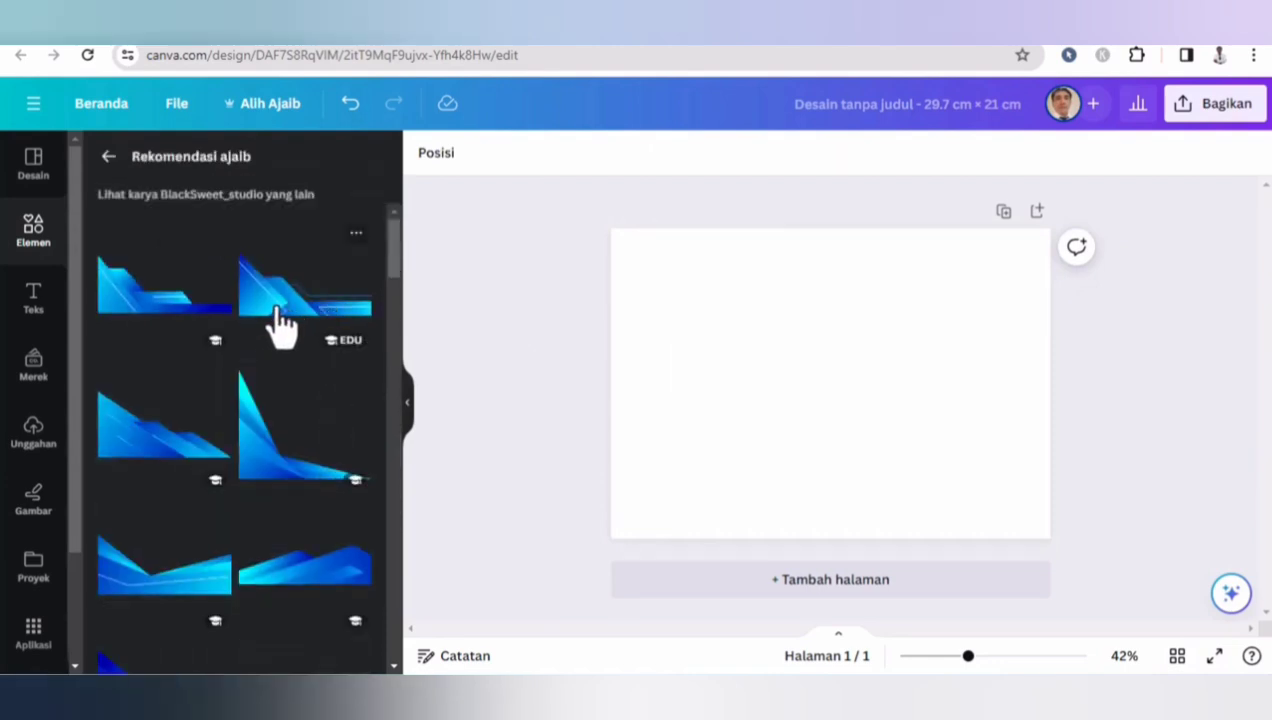
{"action": "left_click", "coordinate": [216, 305]}
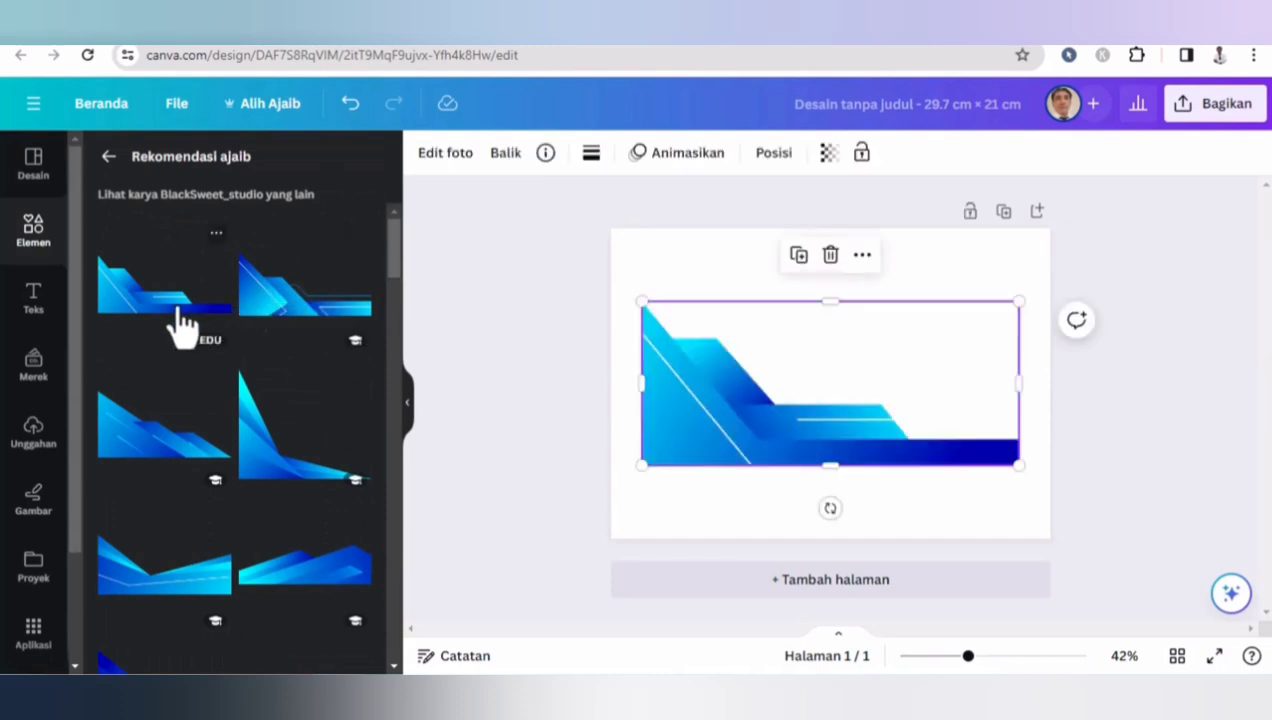
{"action": "left_click_drag", "start_coordinate": [778, 415], "coordinate": [738, 494]}
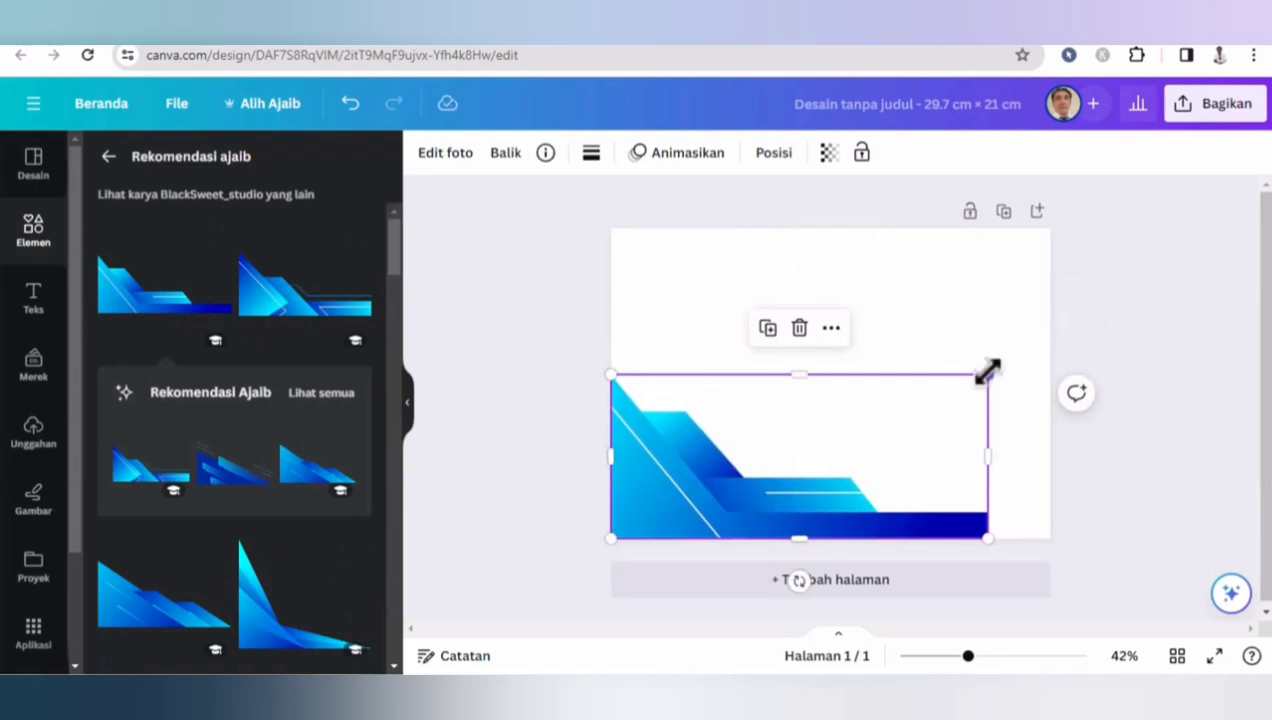
{"action": "left_click_drag", "start_coordinate": [987, 371], "coordinate": [787, 463]}
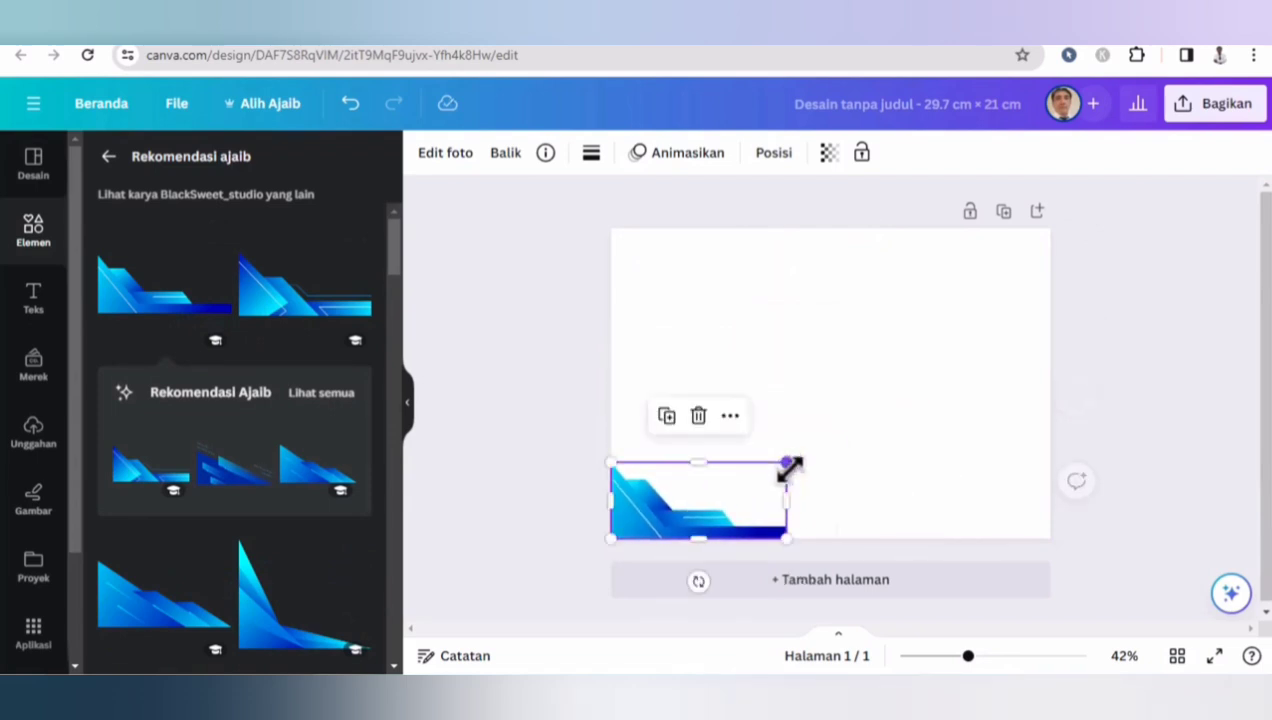
- Add a second blue graphic, flip it vertically and horizontally, then shrink it into the top-right corner
{"action": "left_click", "coordinate": [300, 308]}
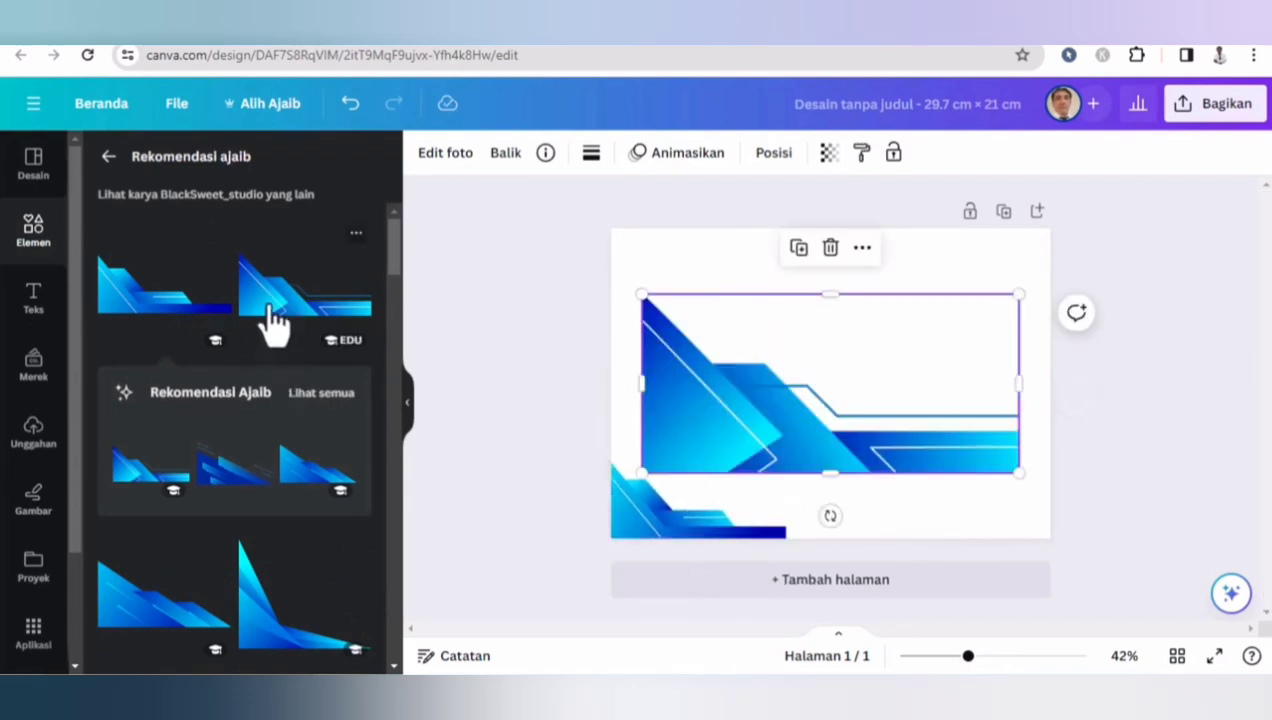
{"action": "left_click", "coordinate": [506, 160]}
{"action": "left_click", "coordinate": [542, 240]}
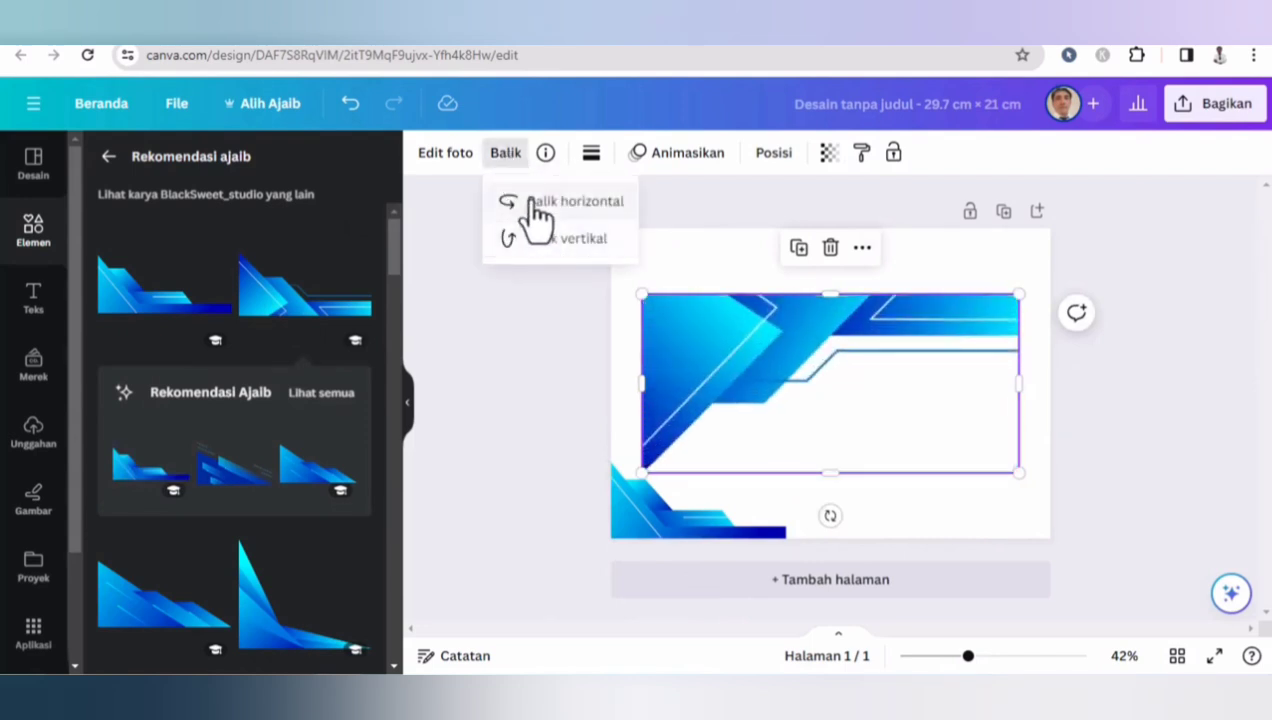
{"action": "left_click", "coordinate": [535, 203]}
{"action": "left_click_drag", "start_coordinate": [646, 474], "coordinate": [812, 392]}
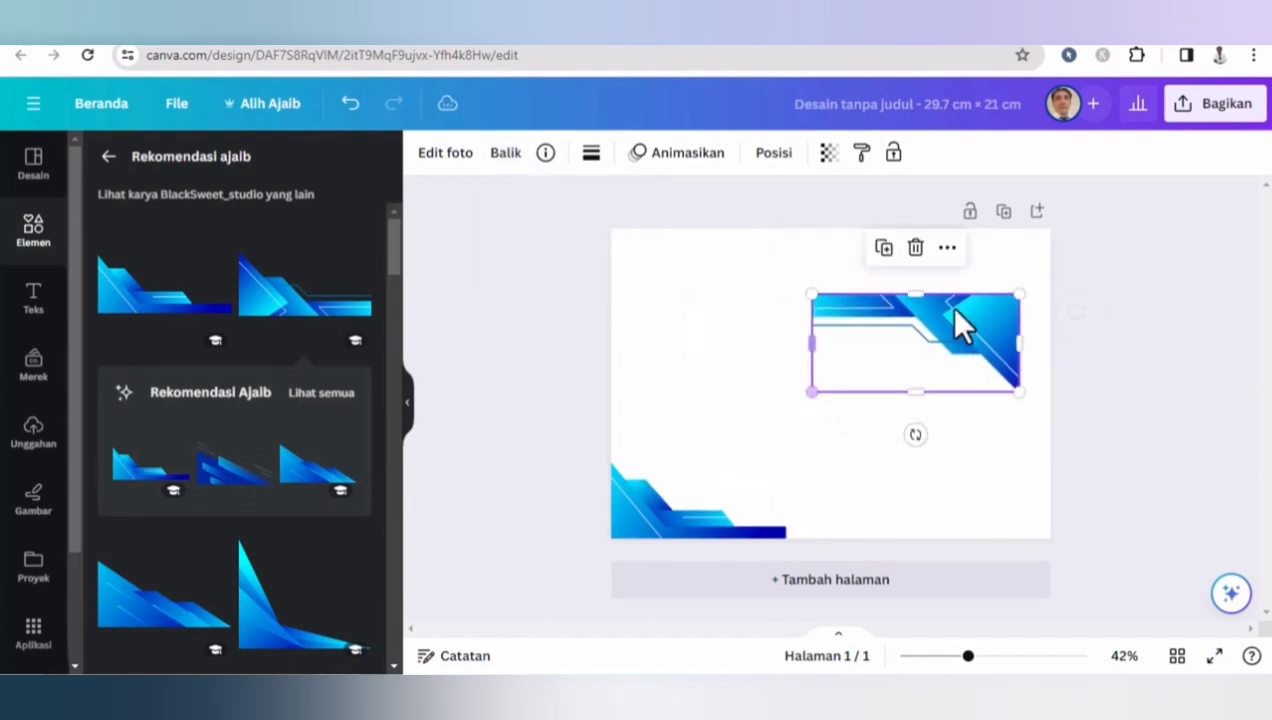
{"action": "left_click_drag", "start_coordinate": [962, 329], "coordinate": [991, 247]}
{"action": "left_click_drag", "start_coordinate": [843, 331], "coordinate": [886, 298]}
{"action": "left_click", "coordinate": [530, 285]}
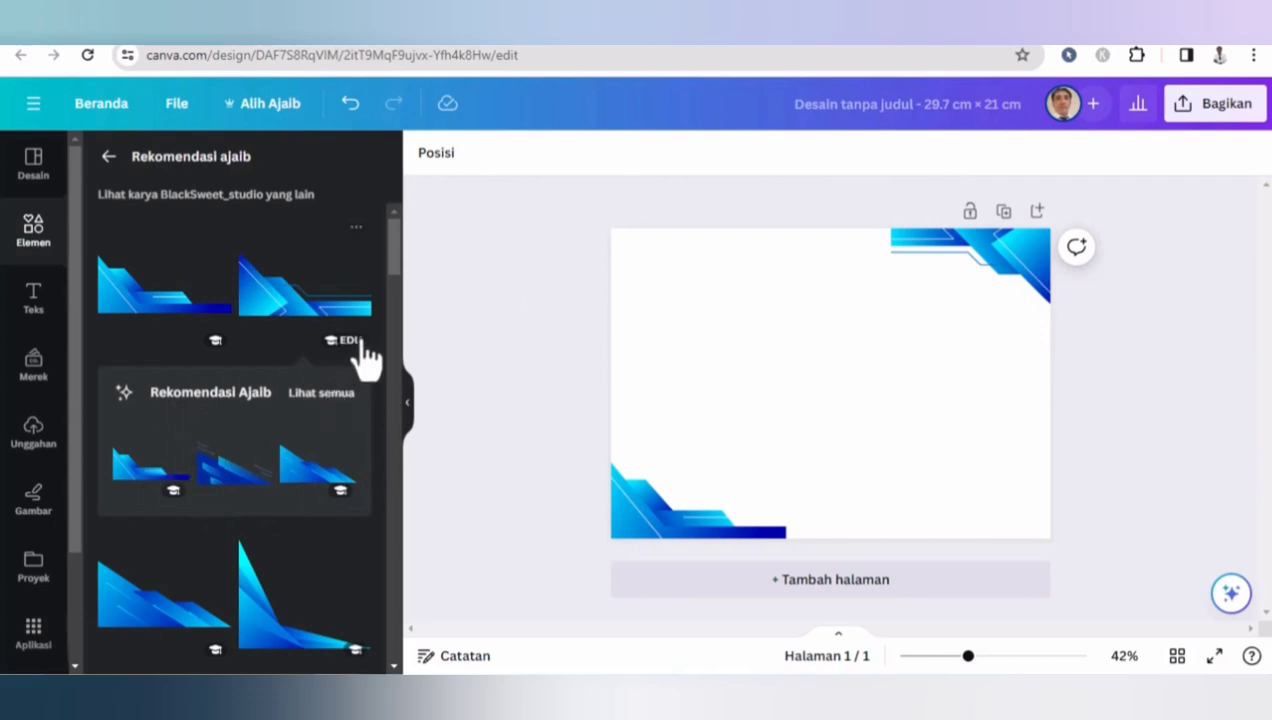
- Add a third blue graphic, shrink it, flip it vertically and place it in the top-left corner
{"action": "left_click", "coordinate": [155, 612]}
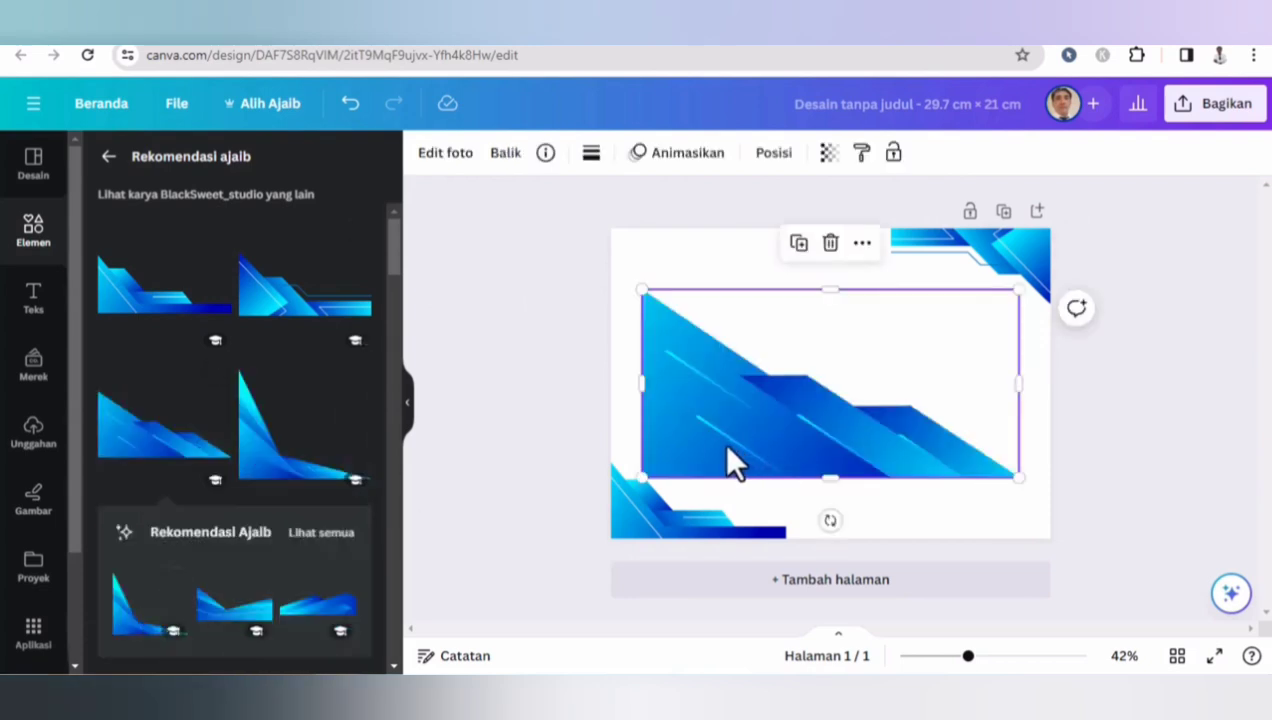
{"action": "left_click_drag", "start_coordinate": [641, 477], "coordinate": [858, 368]}
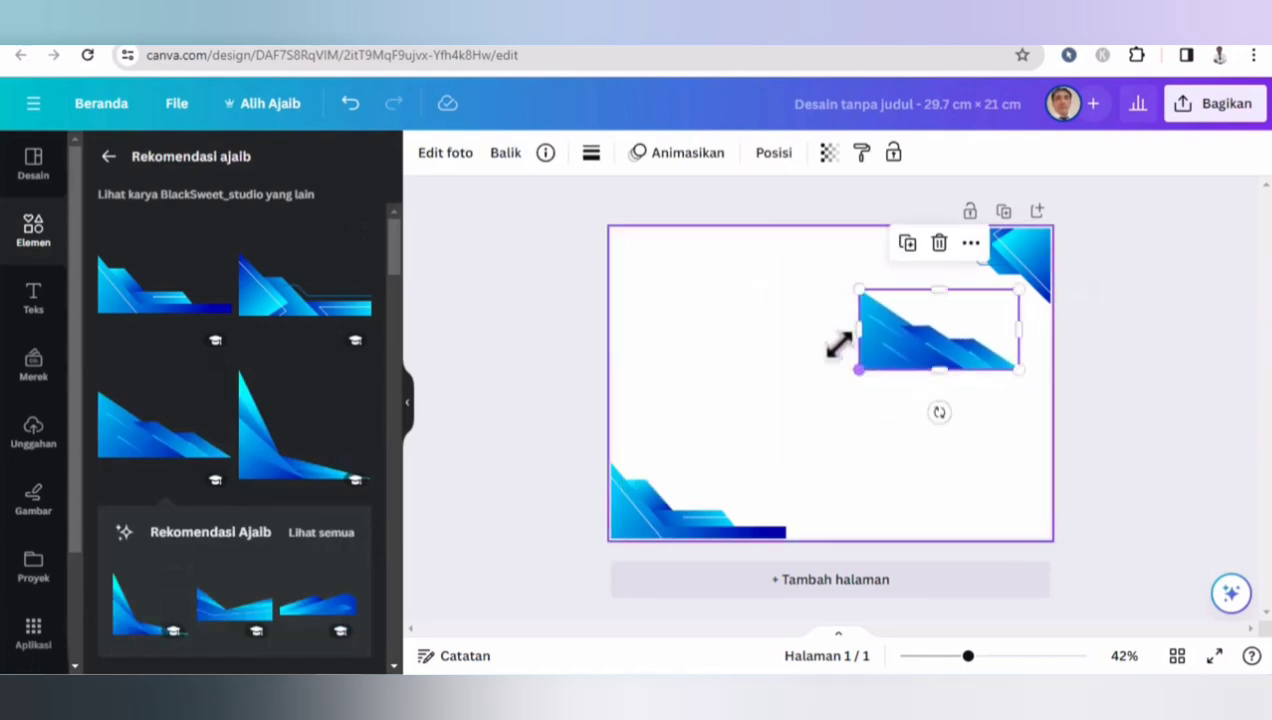
{"action": "left_click", "coordinate": [512, 162]}
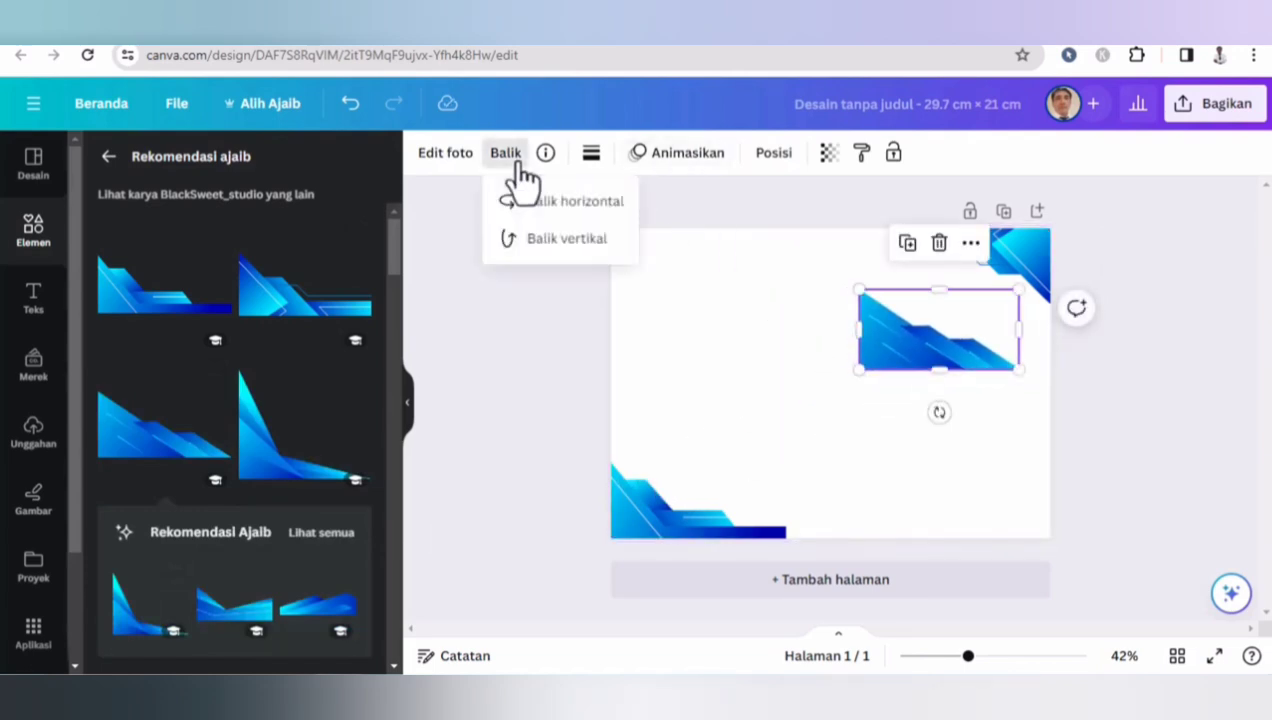
{"action": "left_click", "coordinate": [551, 240]}
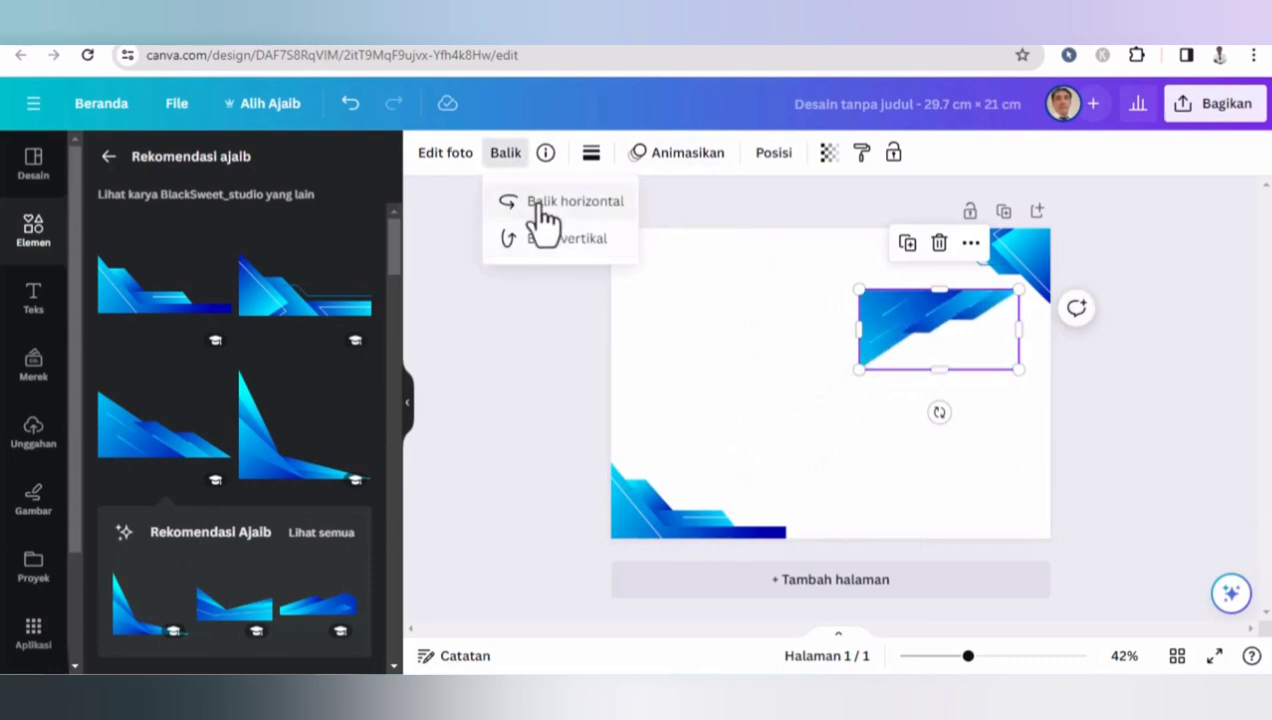
{"action": "left_click_drag", "start_coordinate": [925, 312], "coordinate": [689, 255]}
{"action": "left_click_drag", "start_coordinate": [769, 304], "coordinate": [686, 264]}
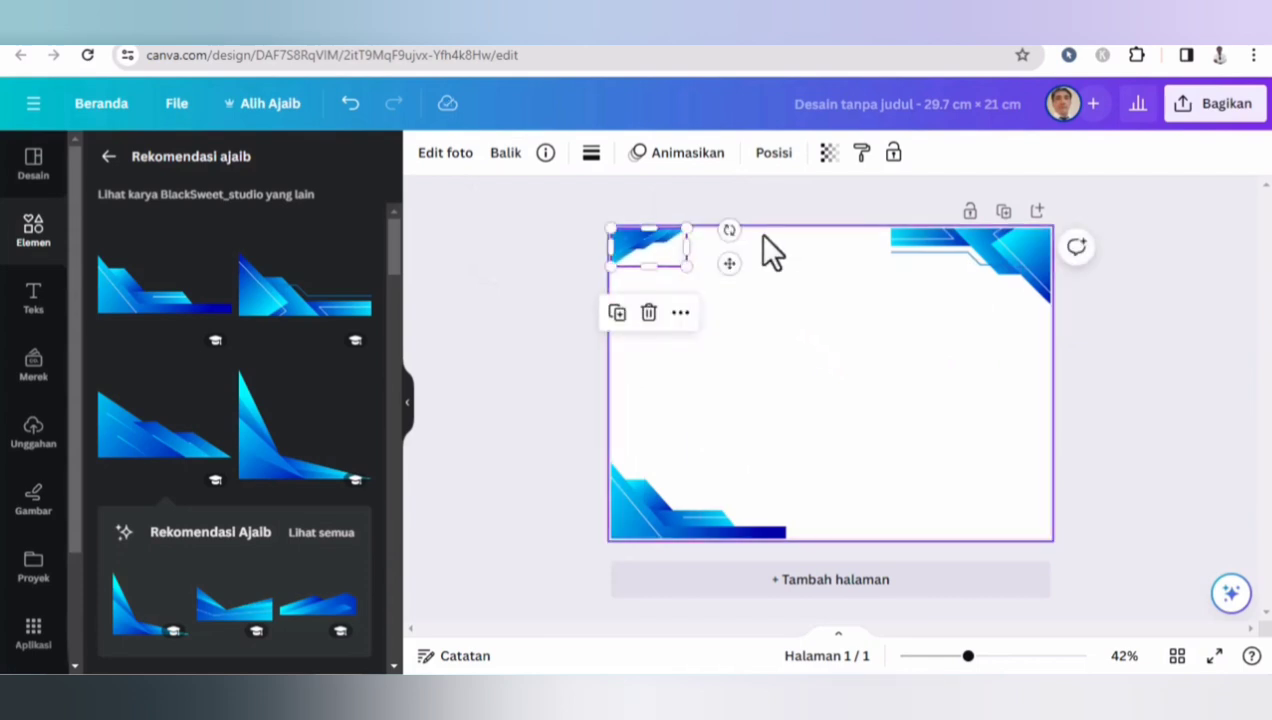
{"action": "left_click", "coordinate": [713, 200]}
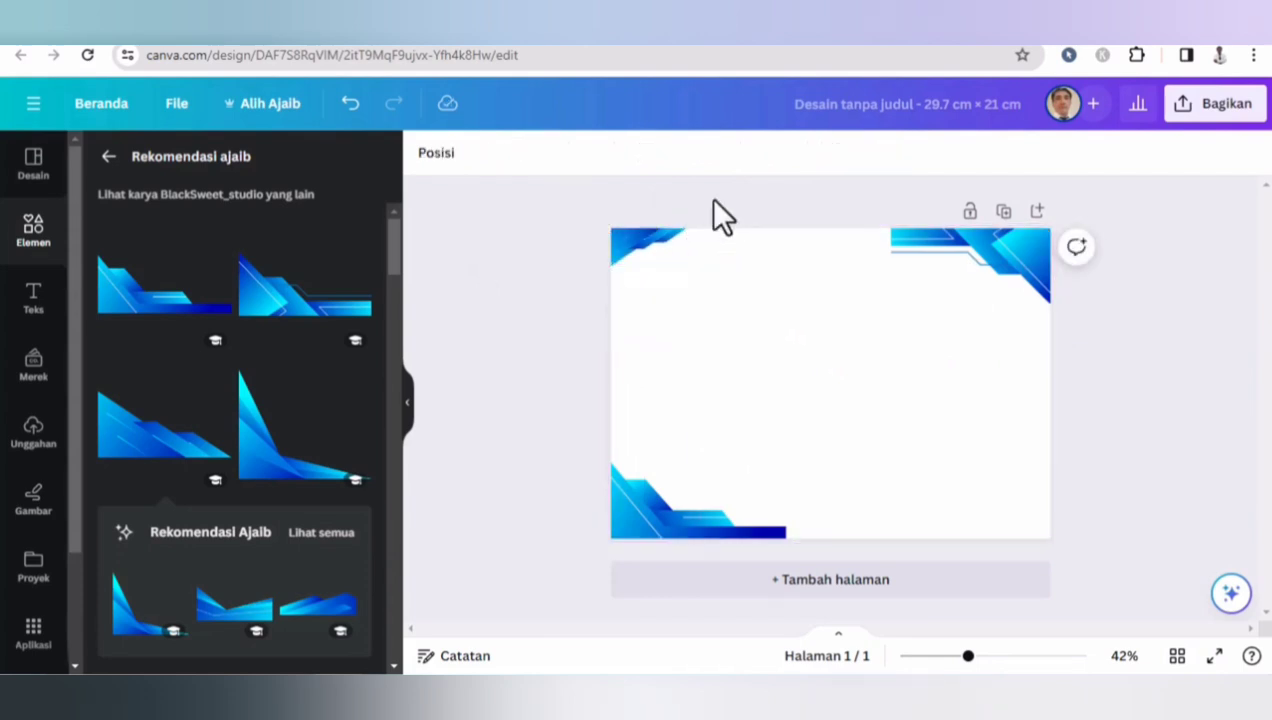
{"action": "left_click", "coordinate": [638, 235]}
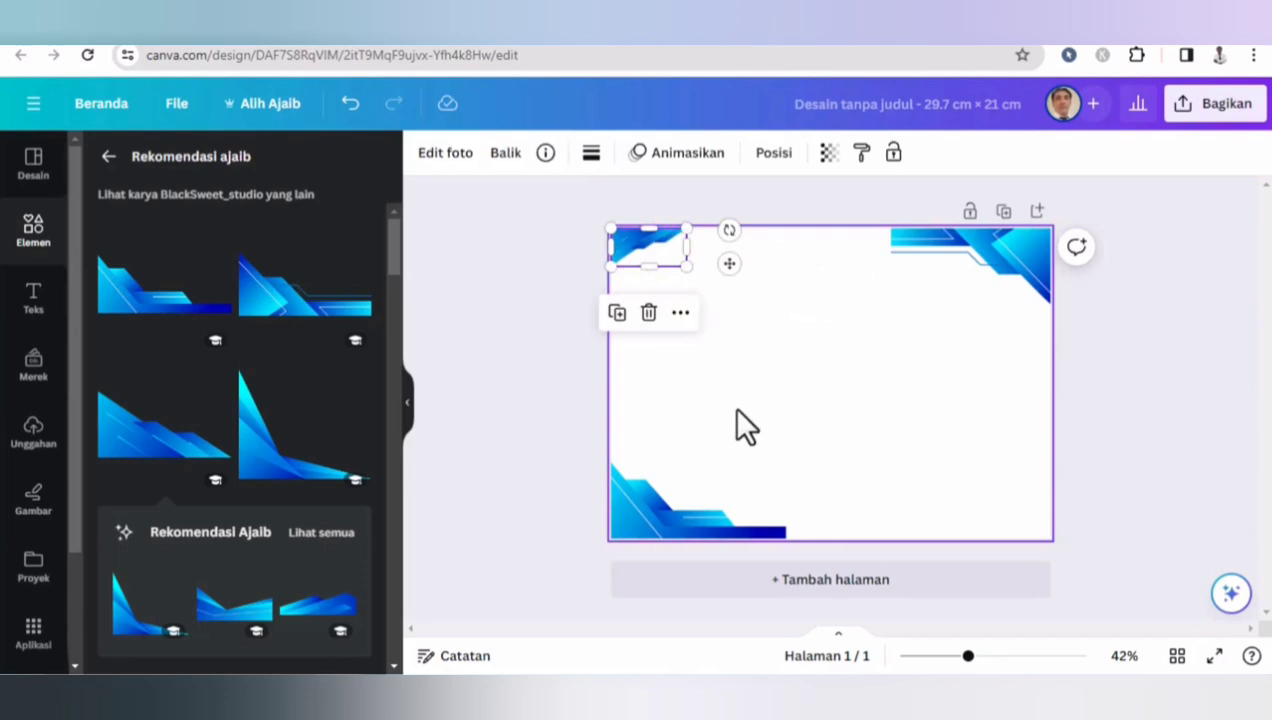
- Duplicate the top-left graphic, flip the copy vertically and horizontally, and place it in the bottom-right corner
{"action": "key", "text": "ctrl+d"}
{"action": "left_click_drag", "start_coordinate": [648, 275], "coordinate": [955, 479]}
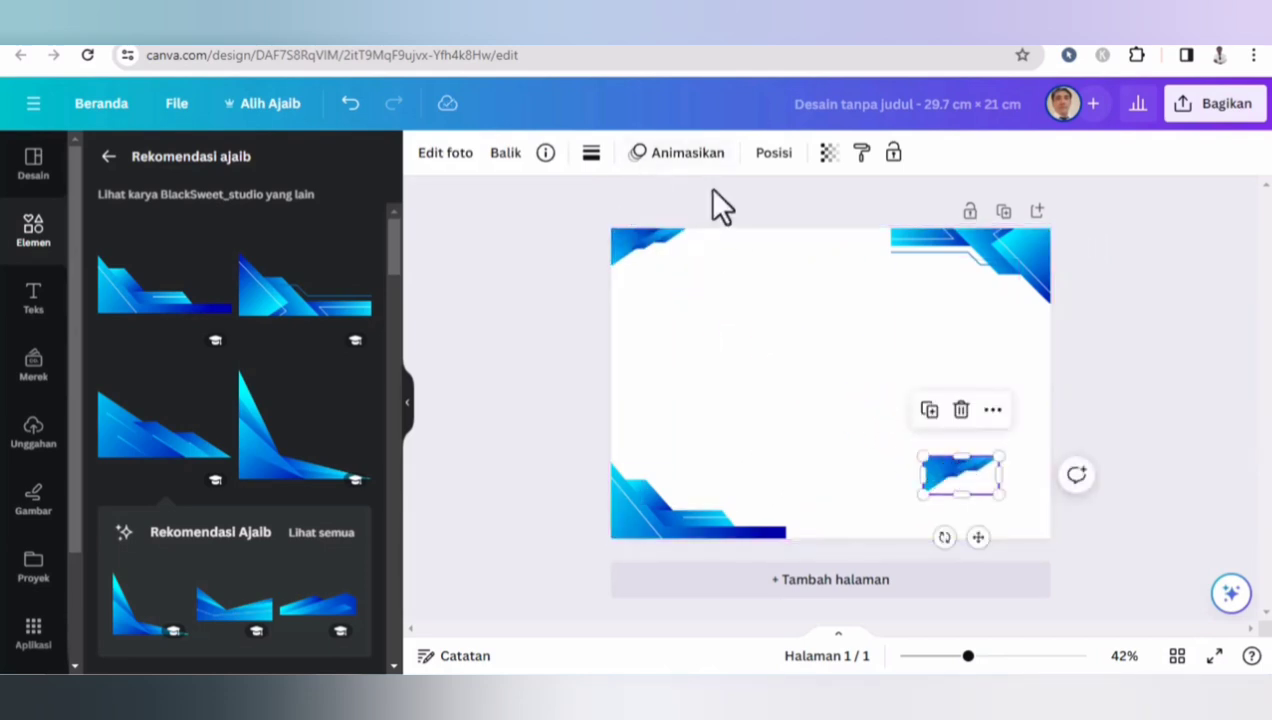
{"action": "left_click", "coordinate": [504, 153]}
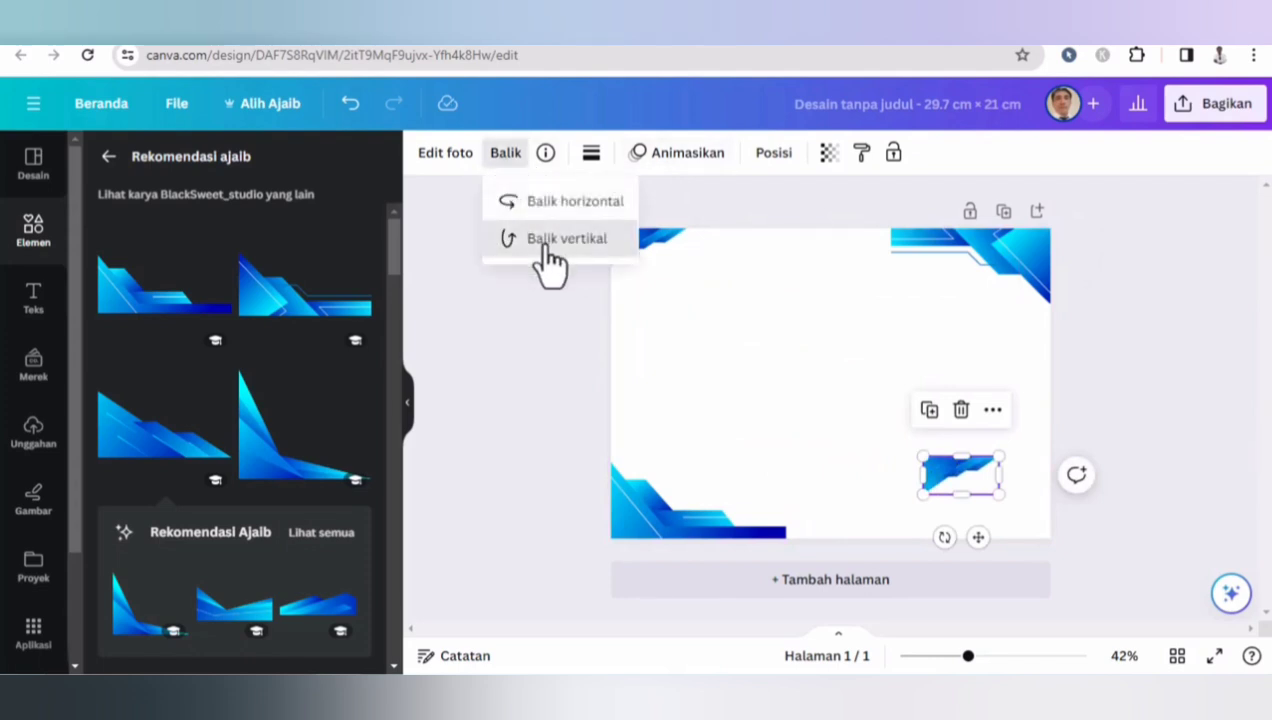
{"action": "left_click", "coordinate": [547, 240]}
{"action": "left_click", "coordinate": [566, 203]}
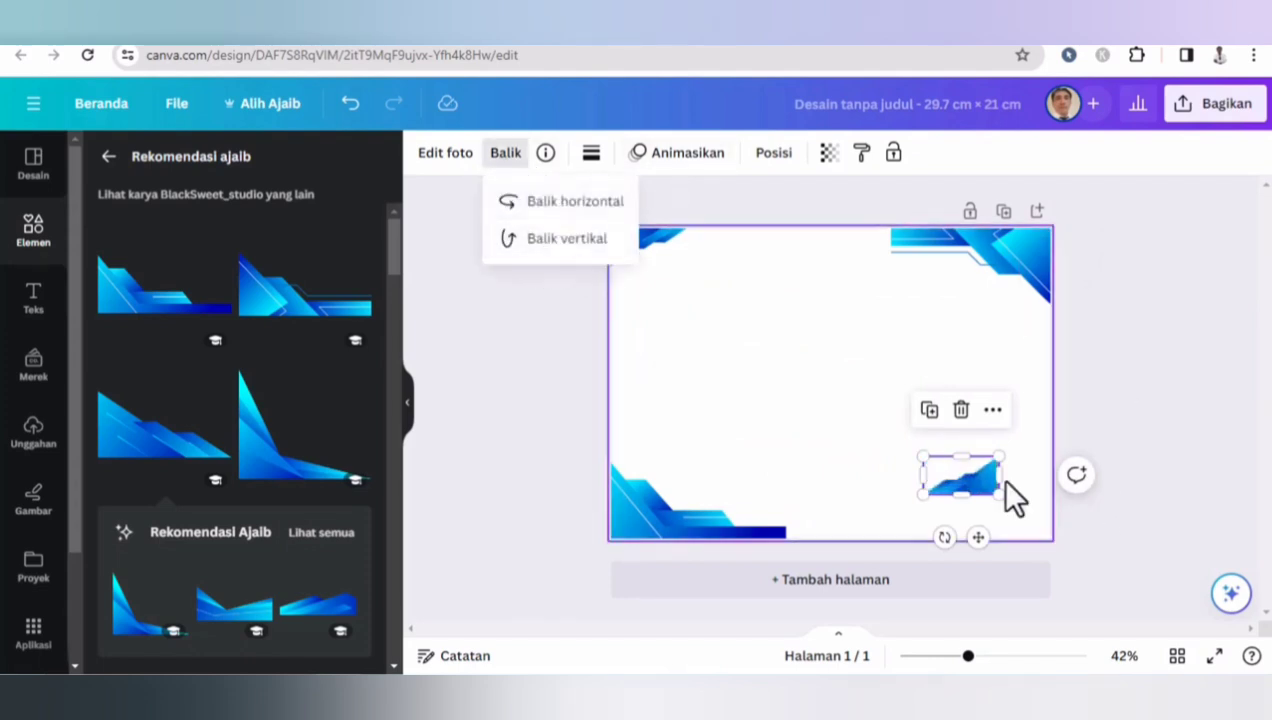
{"action": "left_click_drag", "start_coordinate": [985, 490], "coordinate": [1030, 520]}
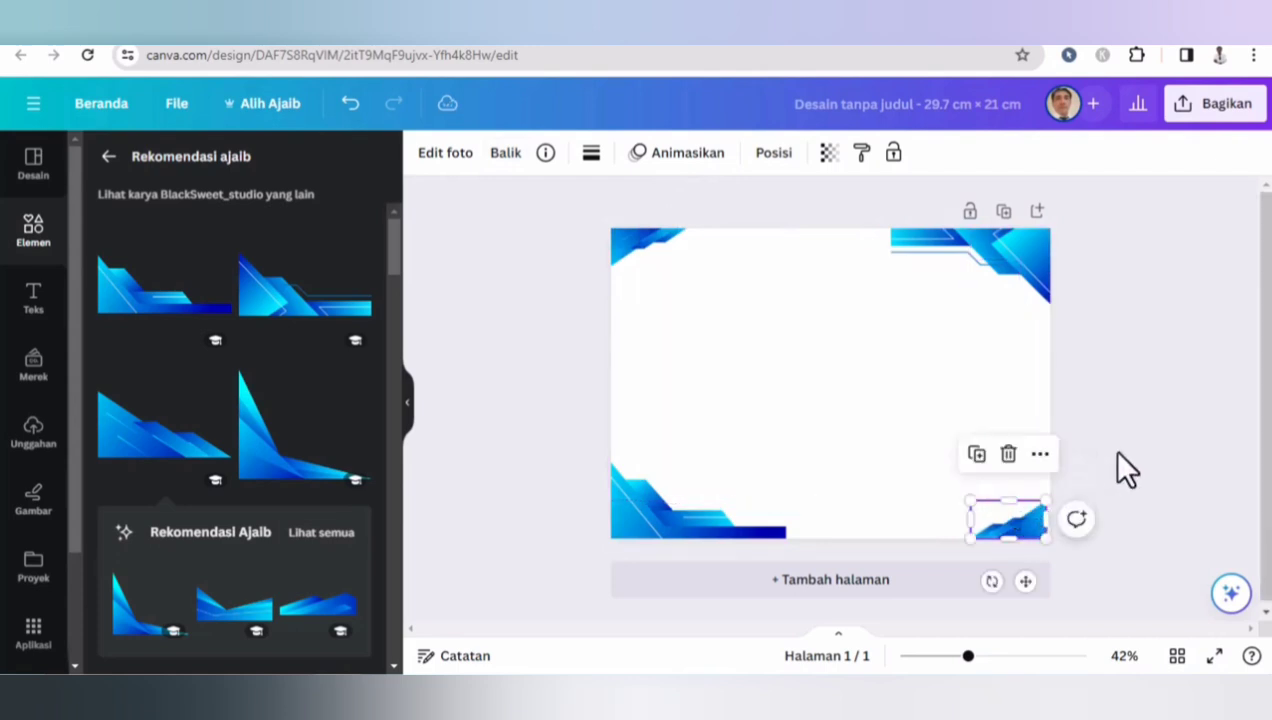
{"action": "left_click", "coordinate": [1118, 455]}
{"action": "left_click", "coordinate": [1022, 520]}
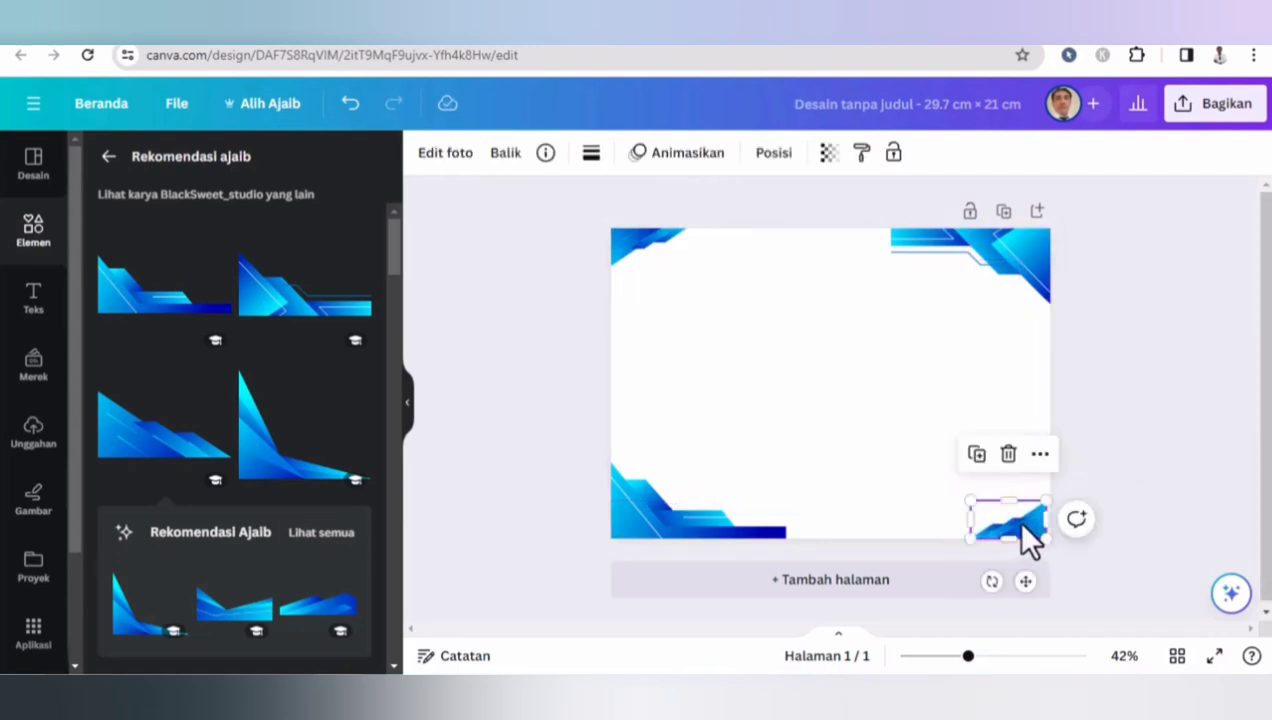
{"action": "left_click_drag", "start_coordinate": [1020, 522], "coordinate": [1022, 523]}
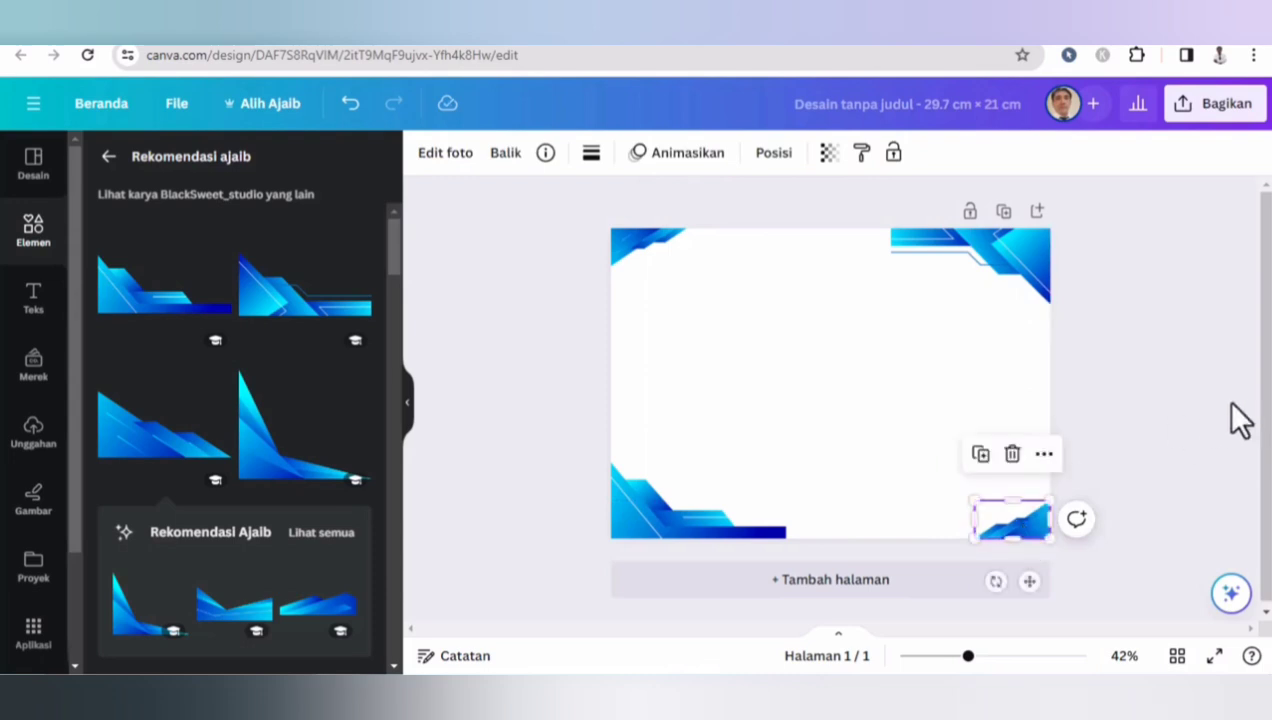
{"action": "left_click", "coordinate": [1172, 410]}
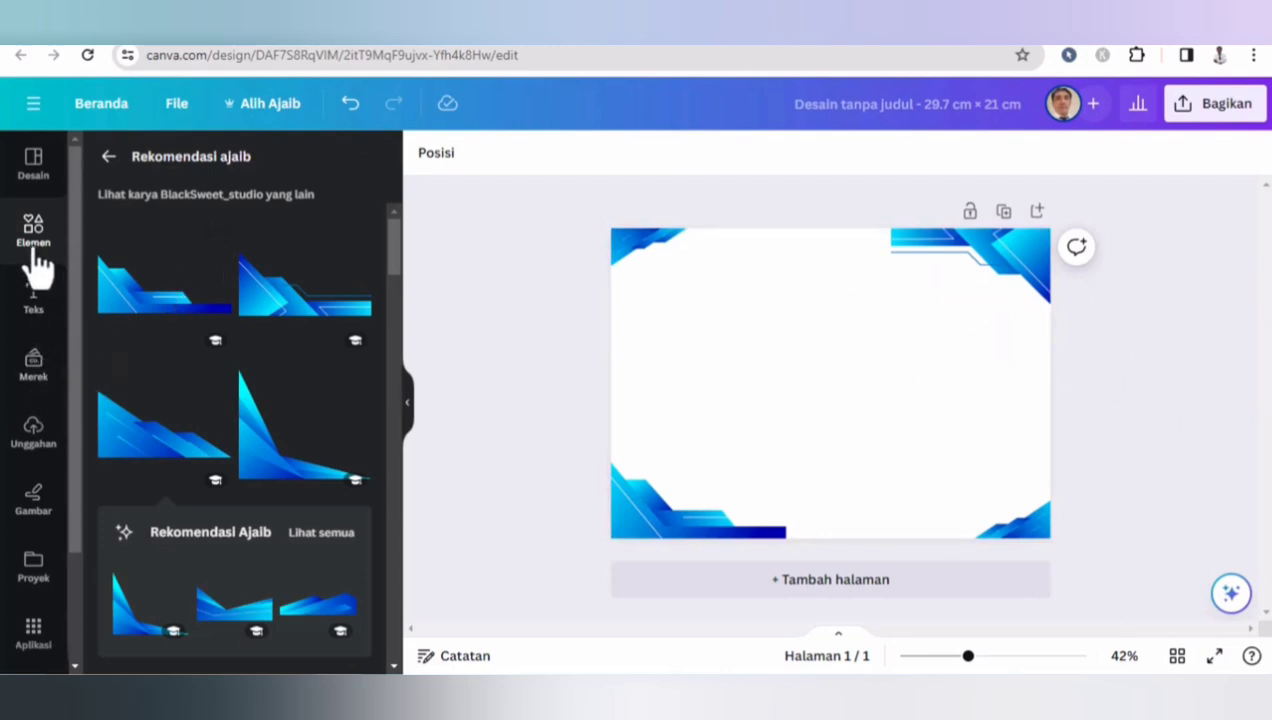
- Search the elements for 'kotak', show only graphics, and add the grey square box to the page
{"action": "left_click", "coordinate": [36, 252]}
{"action": "left_click", "coordinate": [157, 165]}
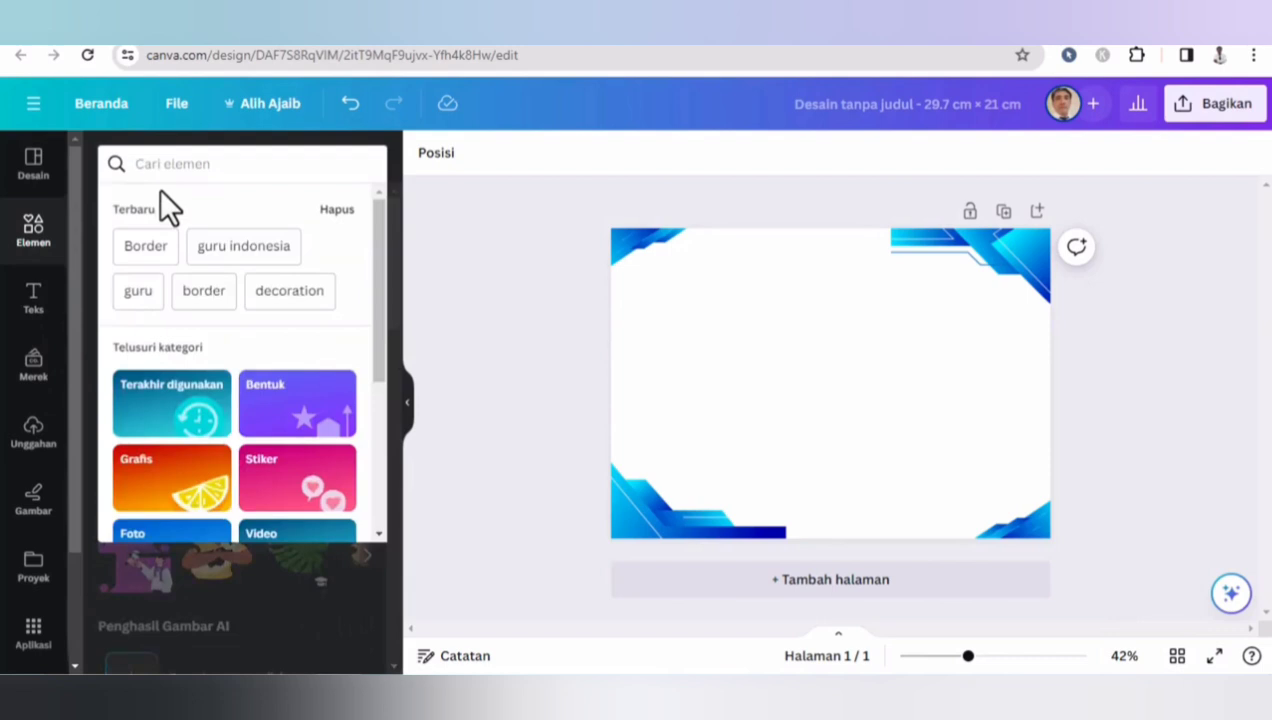
{"action": "type", "text": "kotak"}
{"action": "key", "text": "Return"}
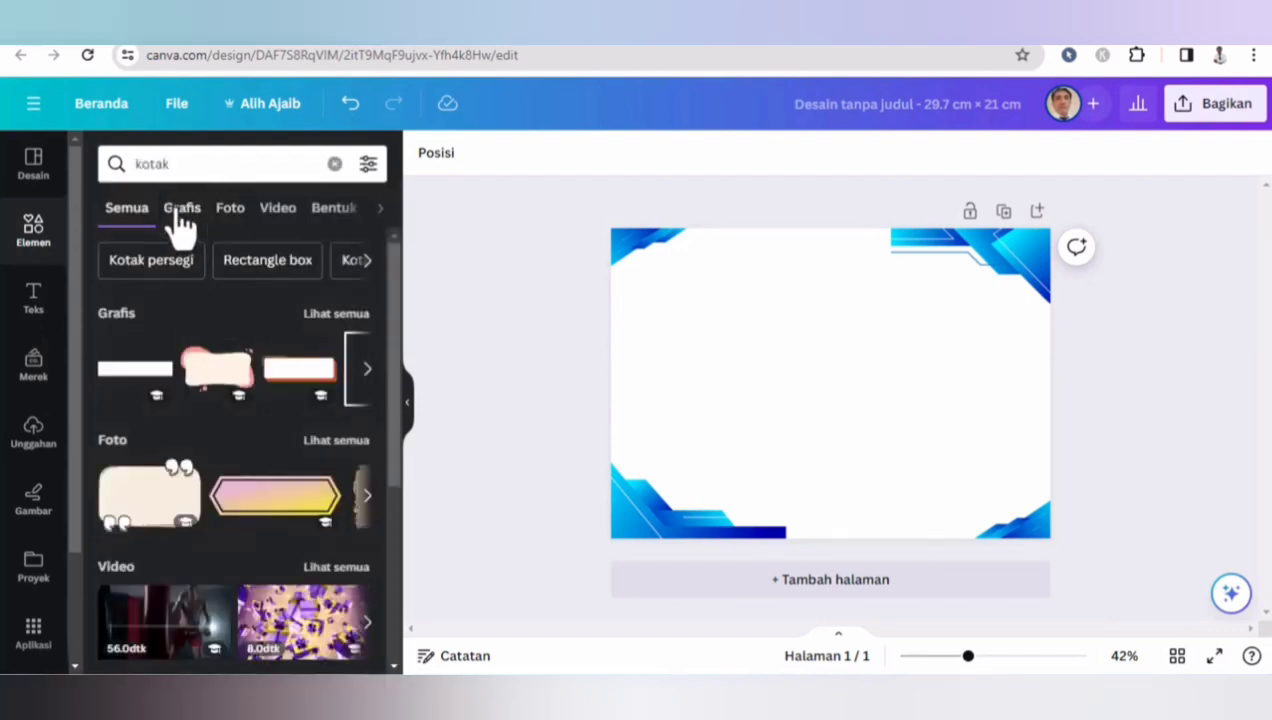
{"action": "left_click", "coordinate": [180, 212]}
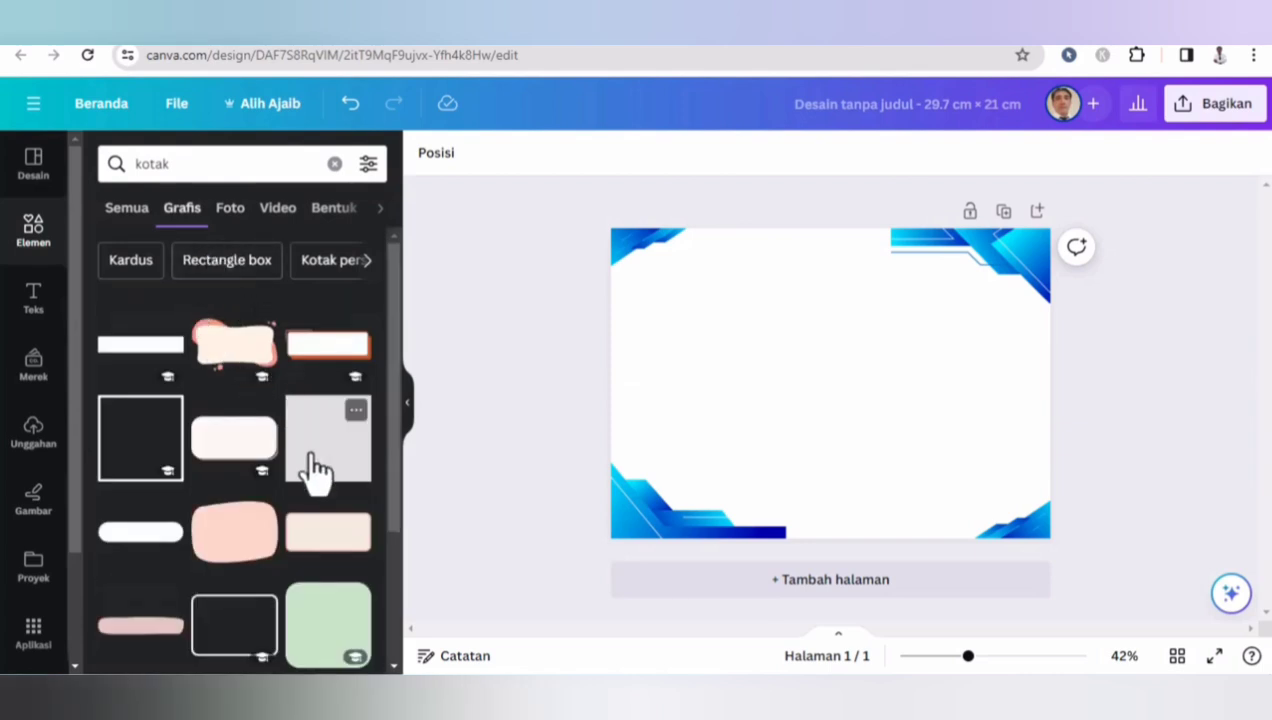
{"action": "left_click", "coordinate": [316, 468]}
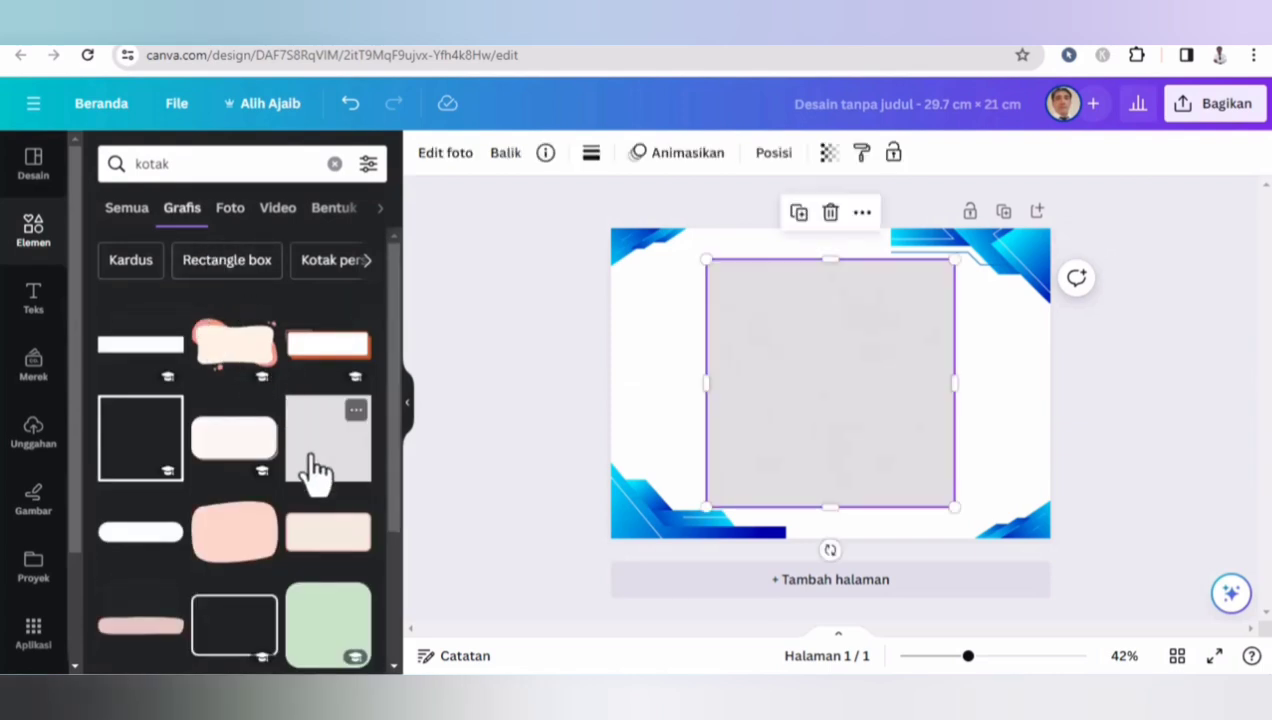
- Stretch the box to cover most of the page inside the corner graphics and center it horizontally
{"action": "left_click_drag", "start_coordinate": [706, 381], "coordinate": [634, 374]}
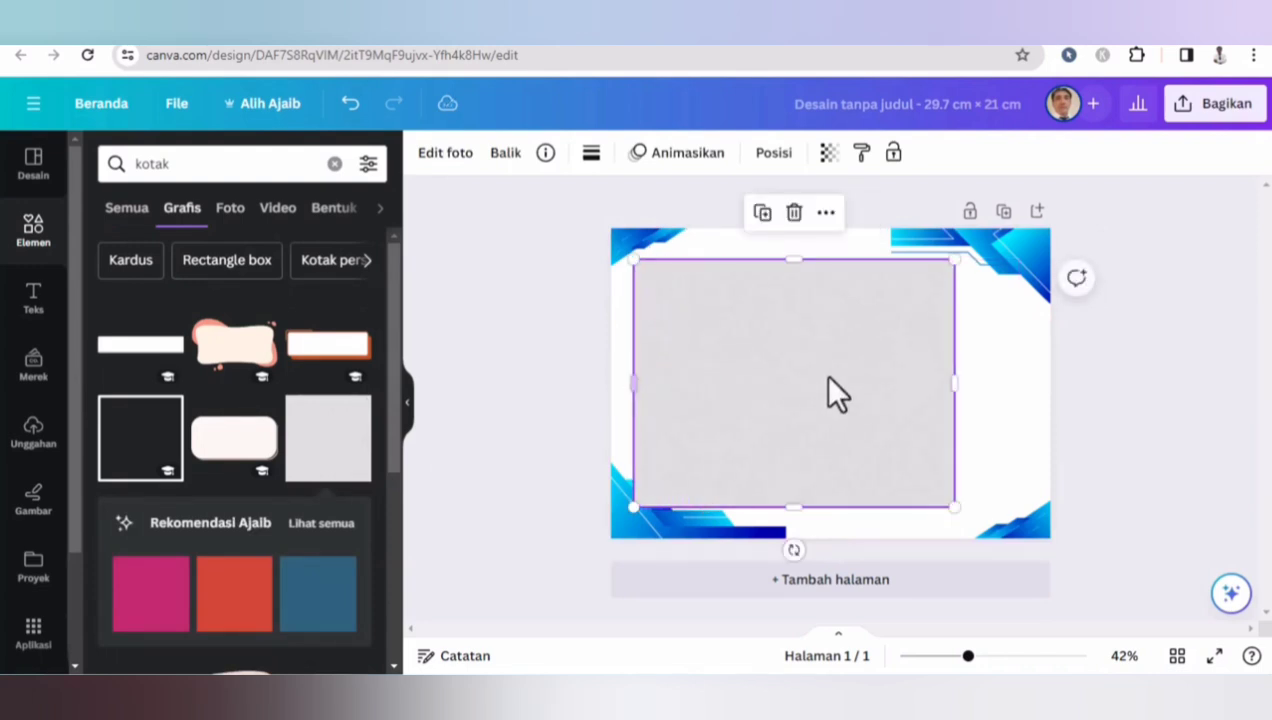
{"action": "left_click_drag", "start_coordinate": [953, 383], "coordinate": [1031, 380]}
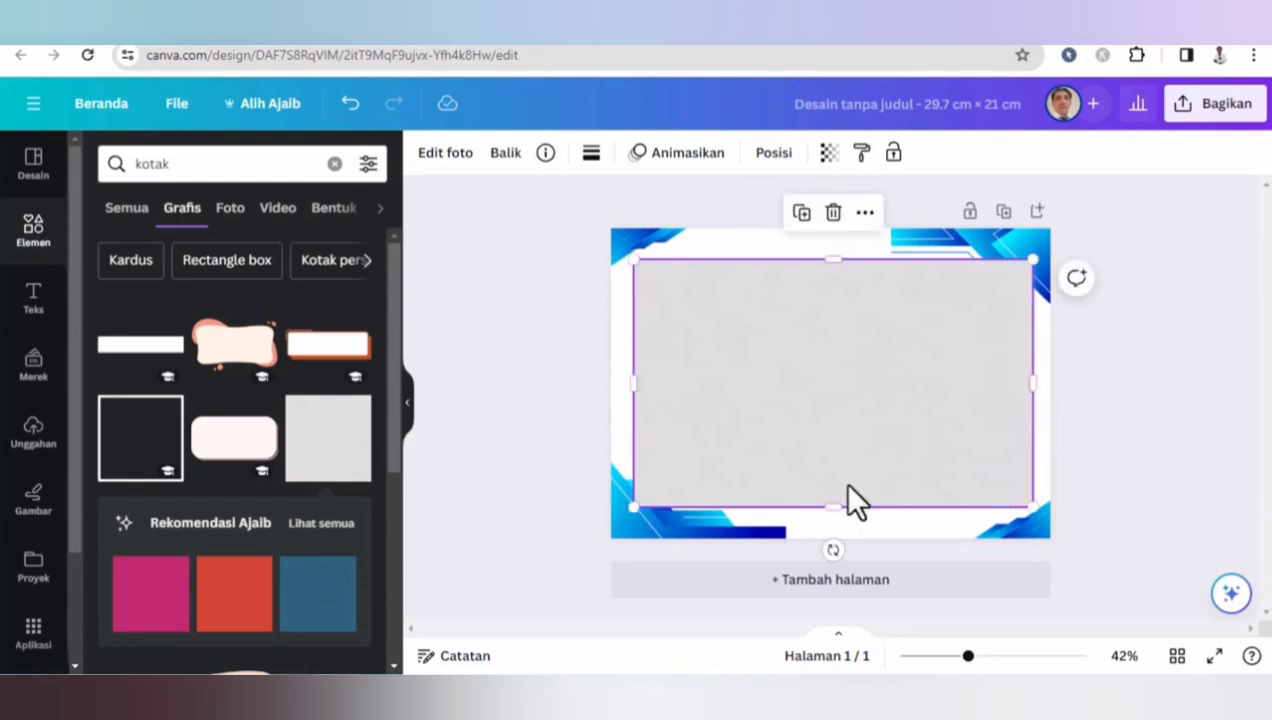
{"action": "left_click_drag", "start_coordinate": [835, 507], "coordinate": [835, 530]}
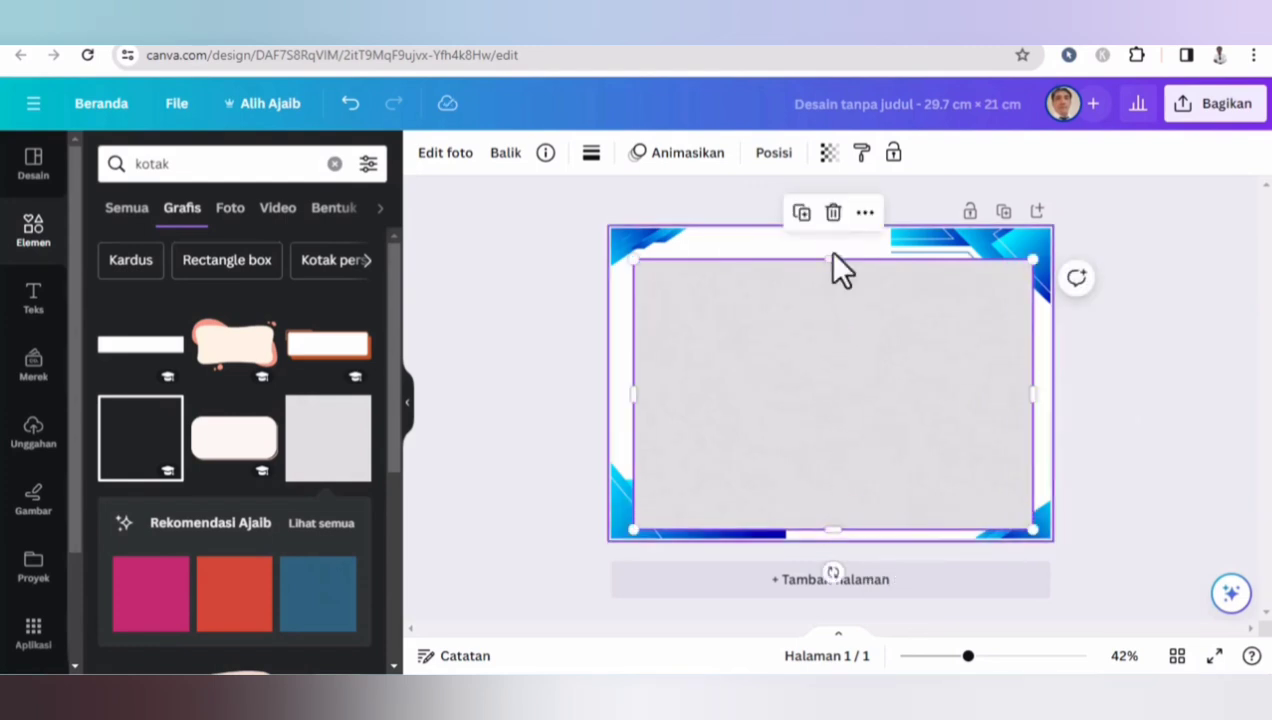
{"action": "left_click_drag", "start_coordinate": [832, 257], "coordinate": [832, 234]}
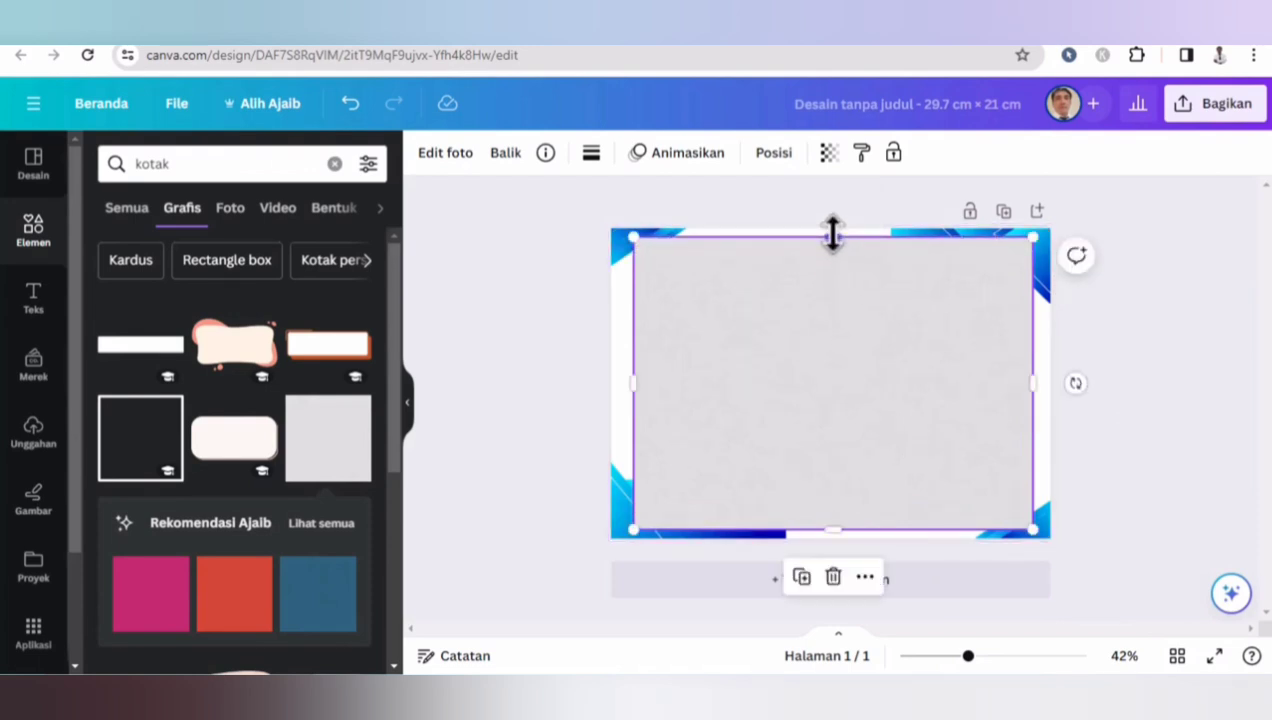
{"action": "left_click", "coordinate": [773, 152]}
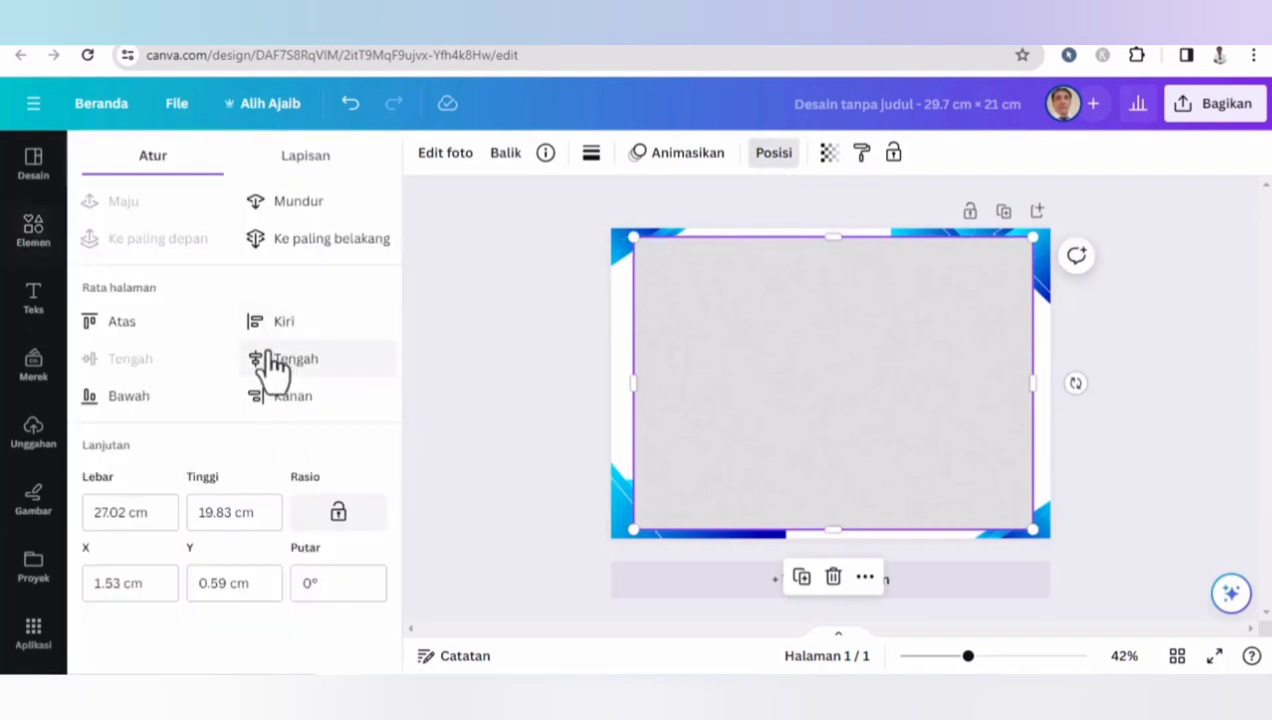
{"action": "left_click", "coordinate": [298, 360]}
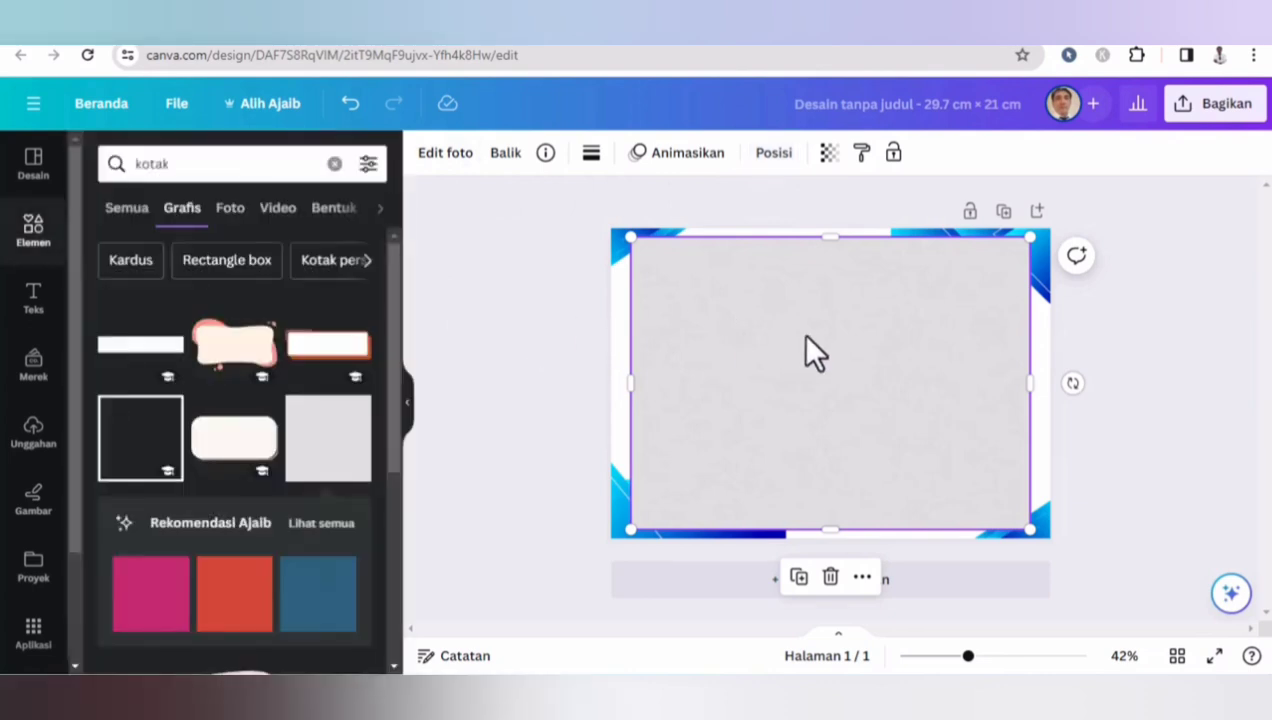
- Give the box a solid border with thickness 11 and set the border colour to blue
{"action": "left_click", "coordinate": [591, 153]}
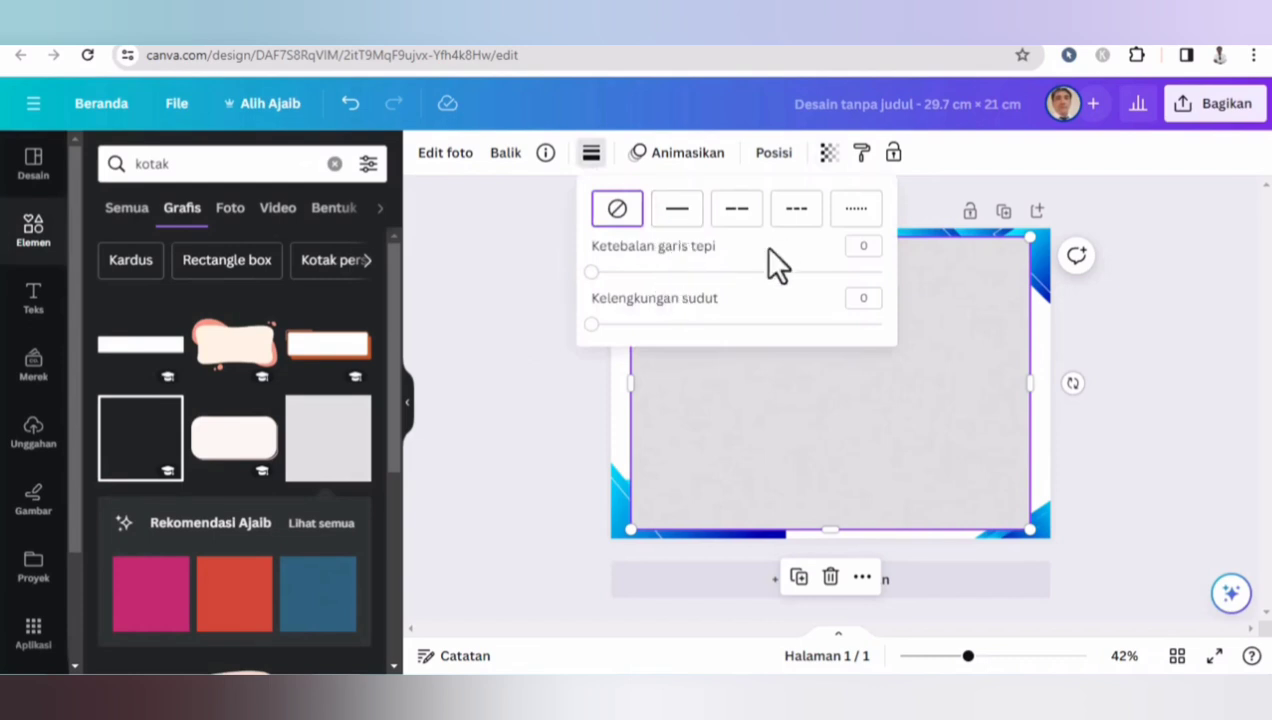
{"action": "left_click", "coordinate": [676, 212]}
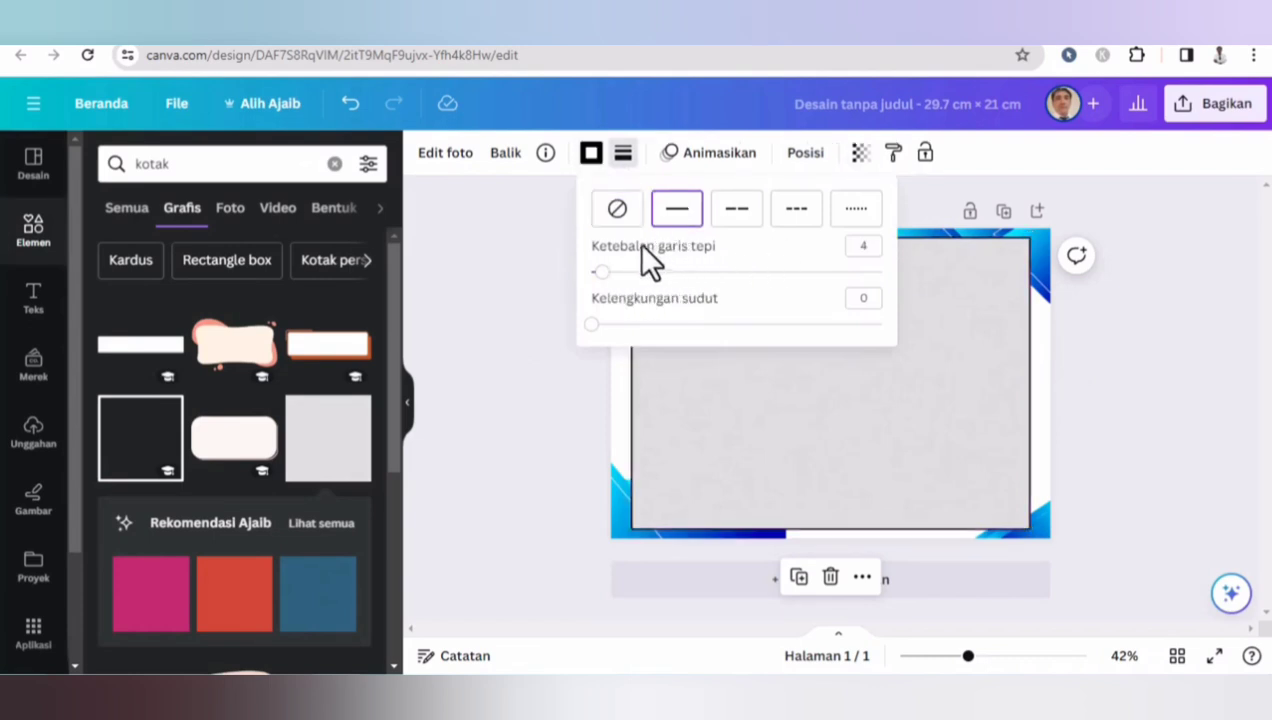
{"action": "left_click", "coordinate": [622, 272]}
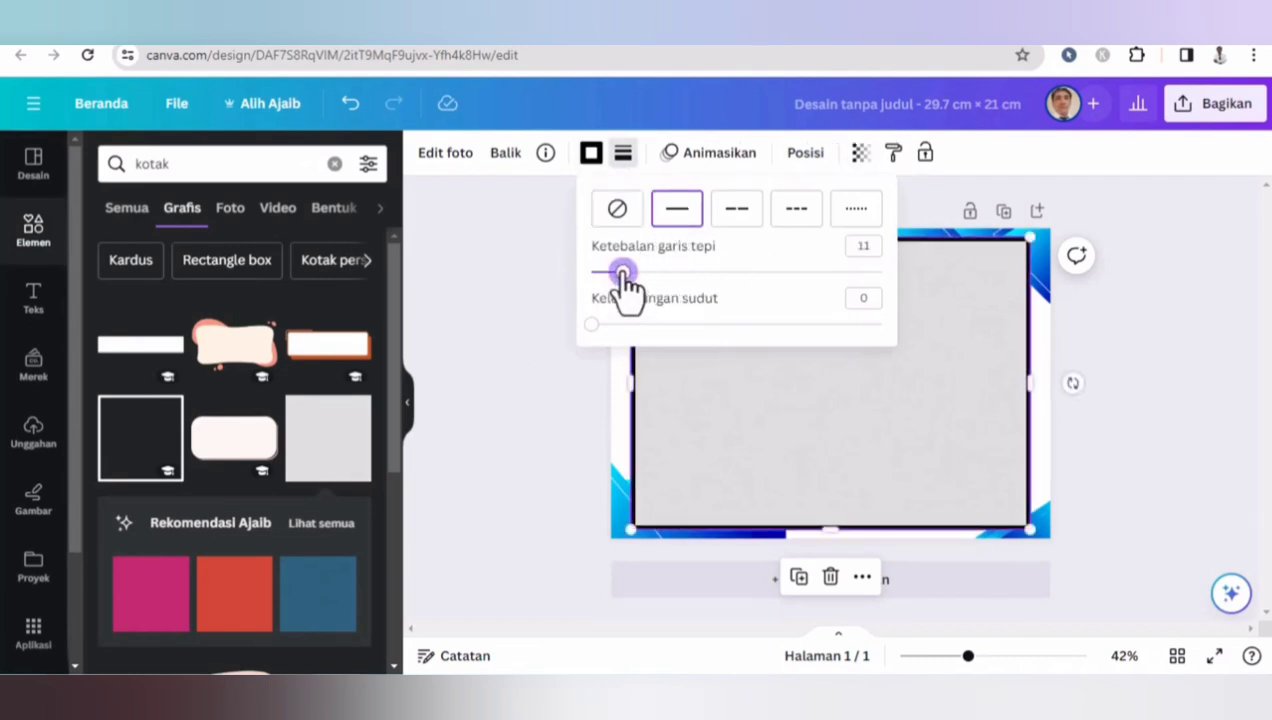
{"action": "left_click", "coordinate": [591, 155]}
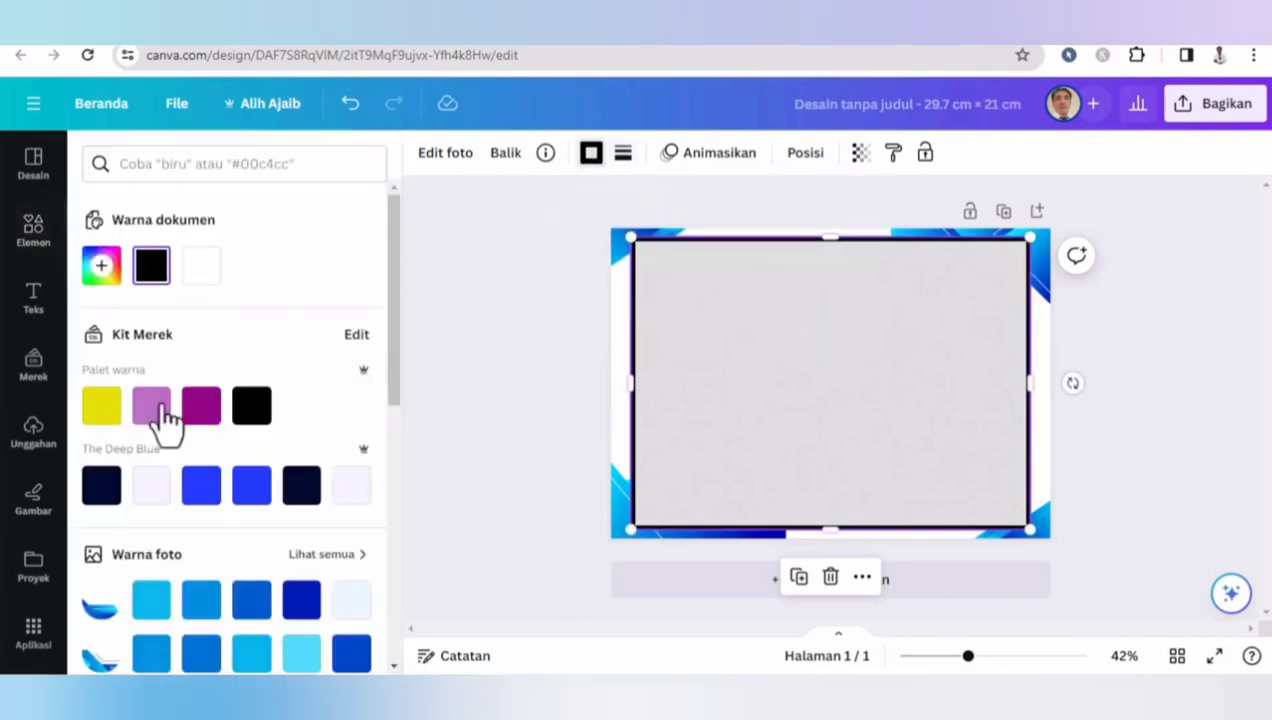
{"action": "left_click", "coordinate": [202, 490]}
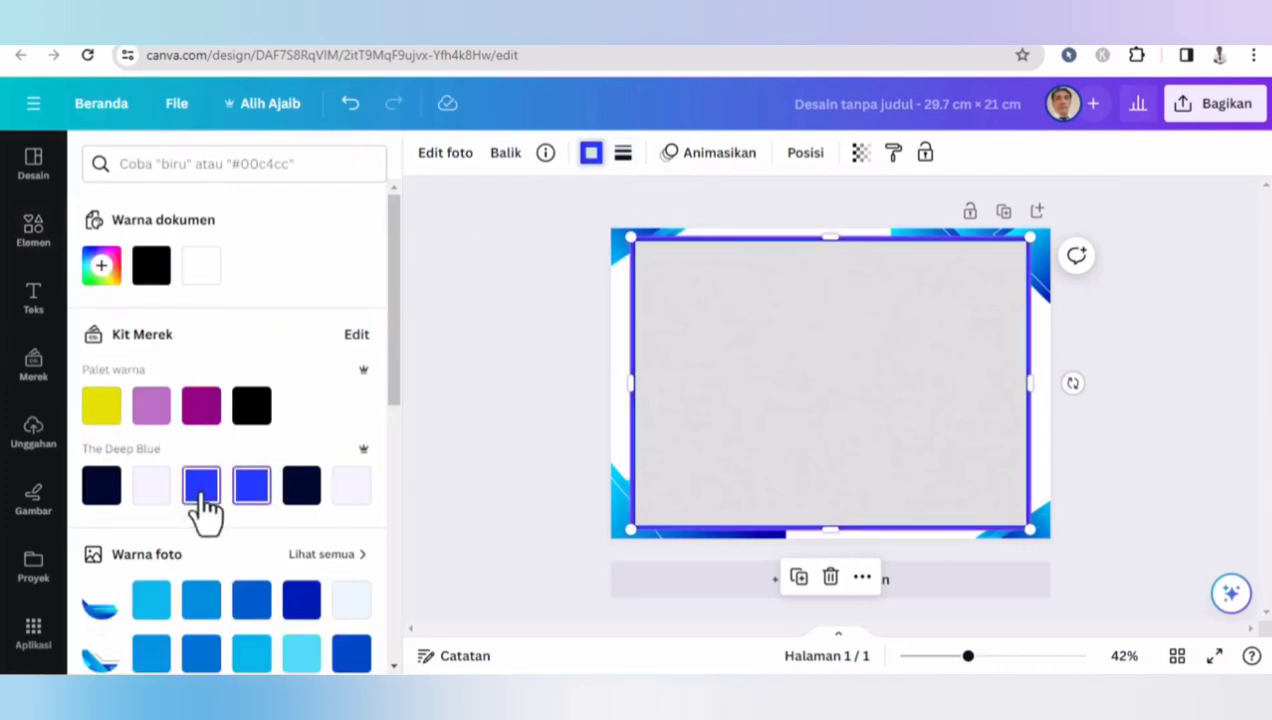
- Lower the box's transparency so its grey fill becomes faint
{"action": "left_click", "coordinate": [860, 152]}
{"action": "left_click_drag", "start_coordinate": [861, 231], "coordinate": [727, 231]}
{"action": "left_click", "coordinate": [524, 287]}
{"action": "left_click", "coordinate": [1096, 294]}
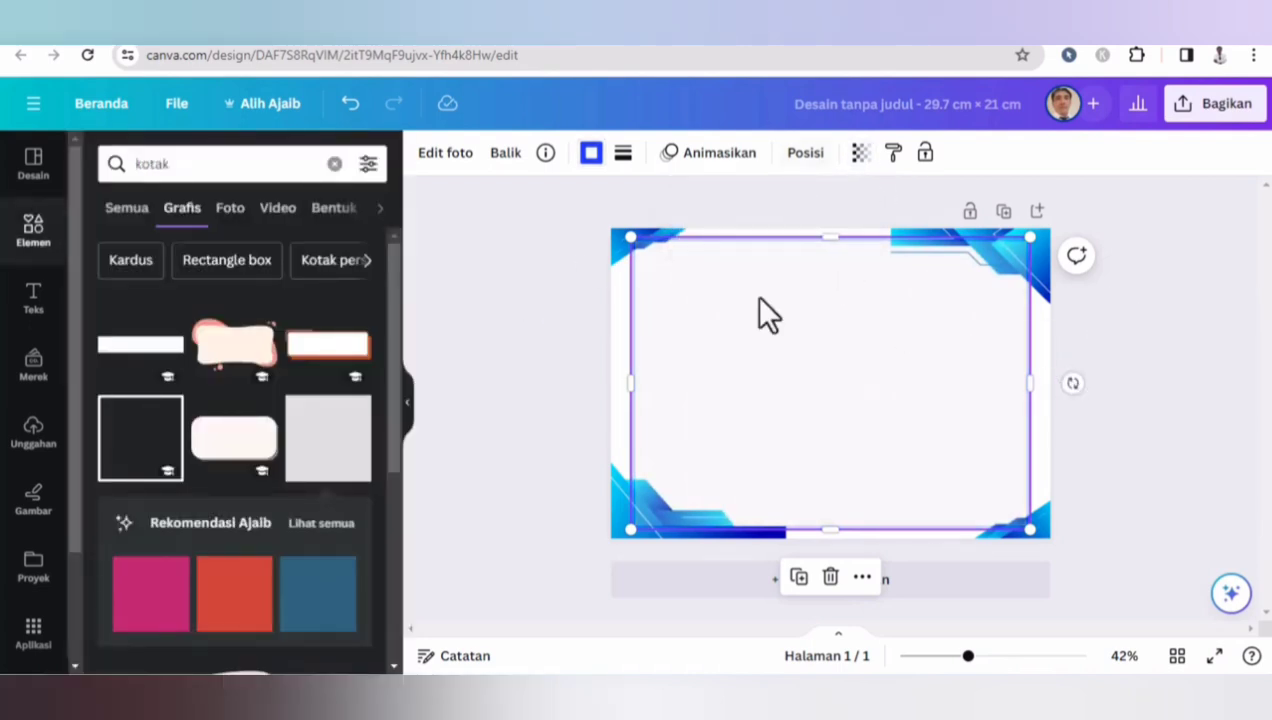
- Send the box to the back, behind the corner graphics
{"action": "left_click", "coordinate": [801, 153]}
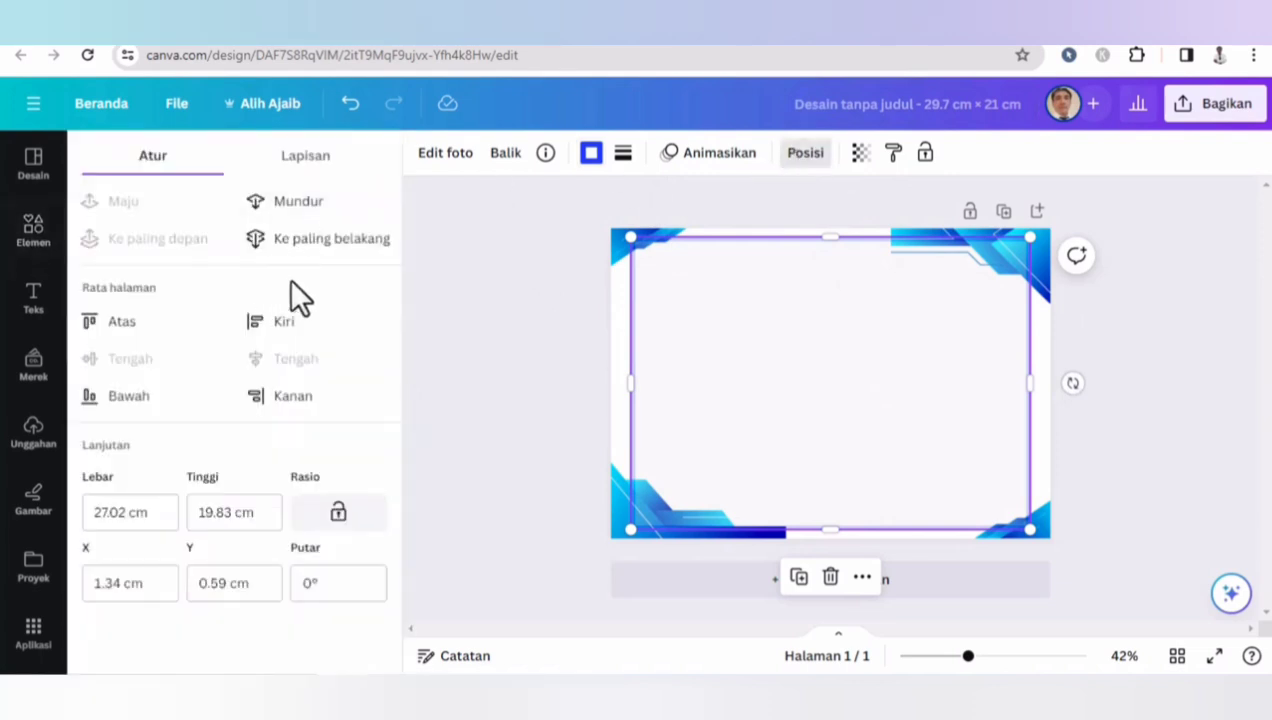
{"action": "left_click", "coordinate": [302, 238]}
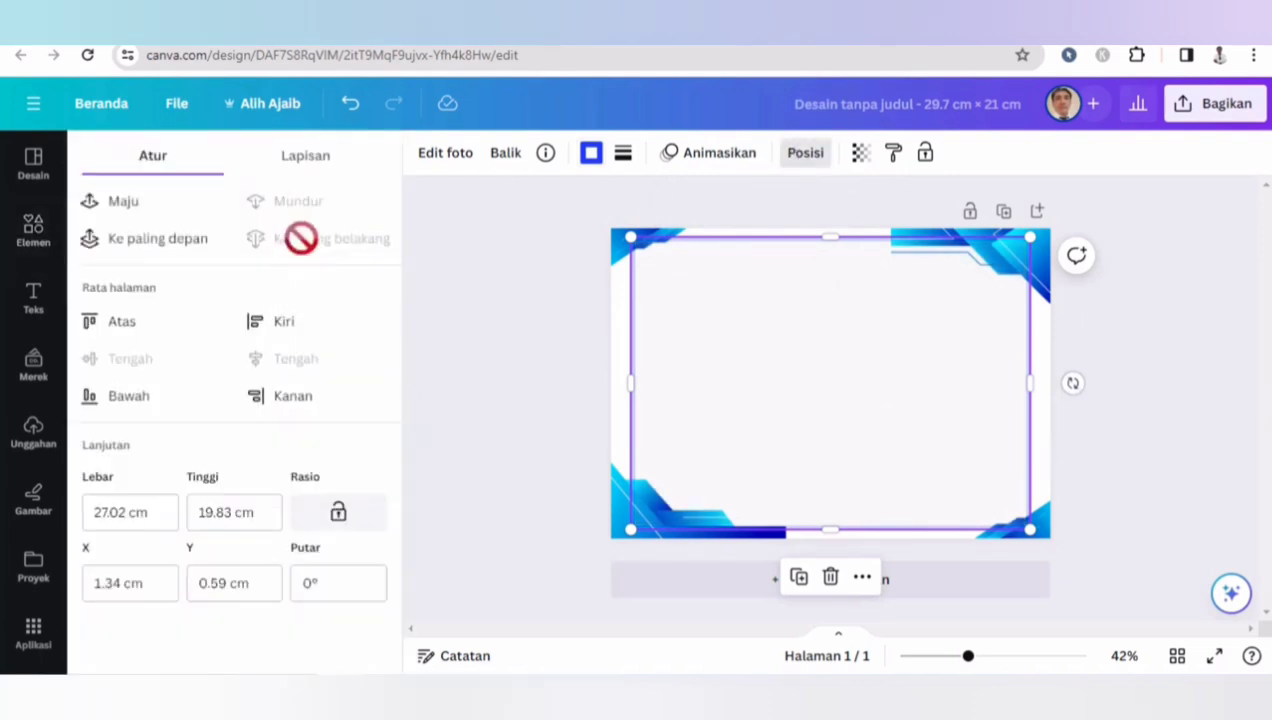
{"action": "left_click", "coordinate": [541, 256]}
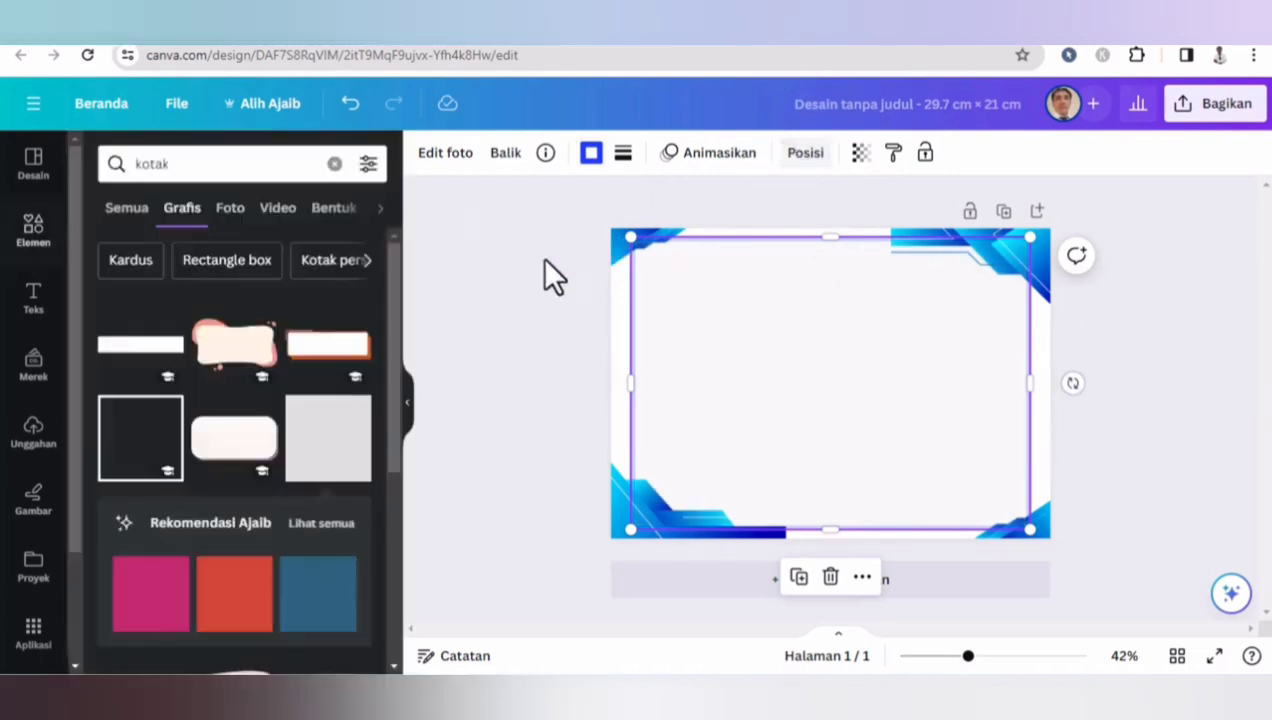
- Preview the design in full screen, then exit the preview
{"action": "left_click", "coordinate": [1214, 657]}
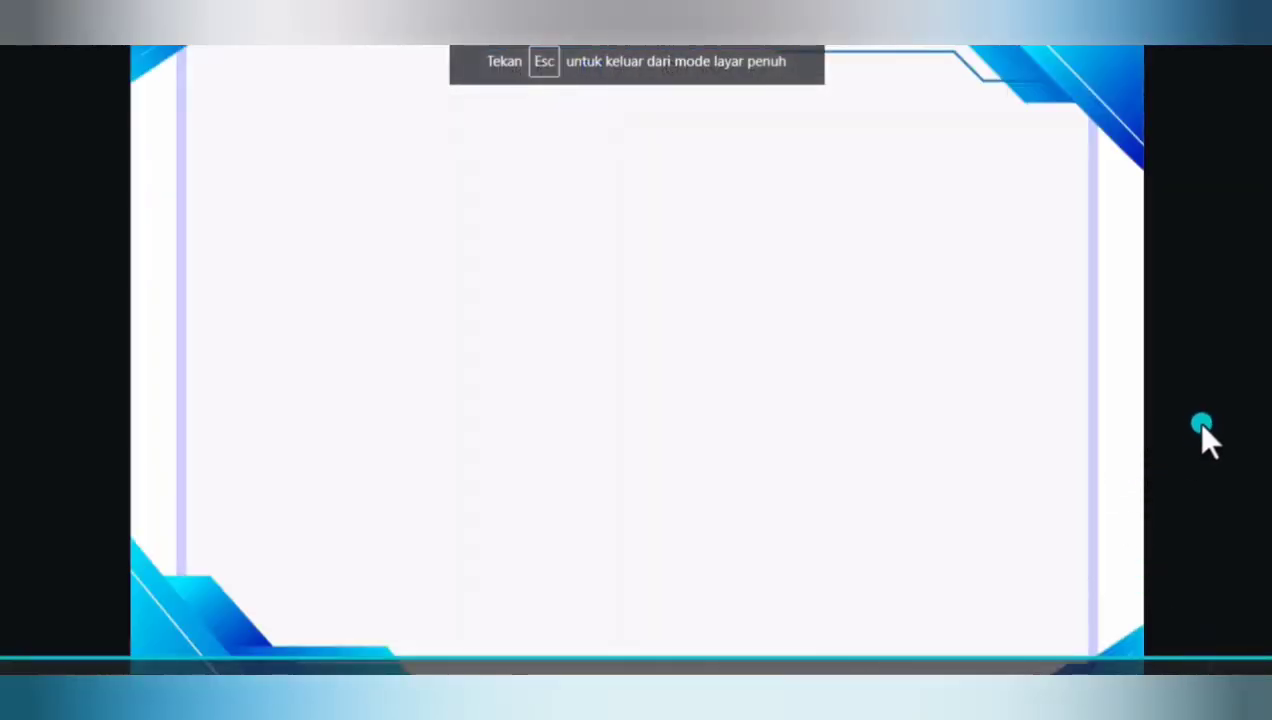
{"action": "key", "text": "Escape"}
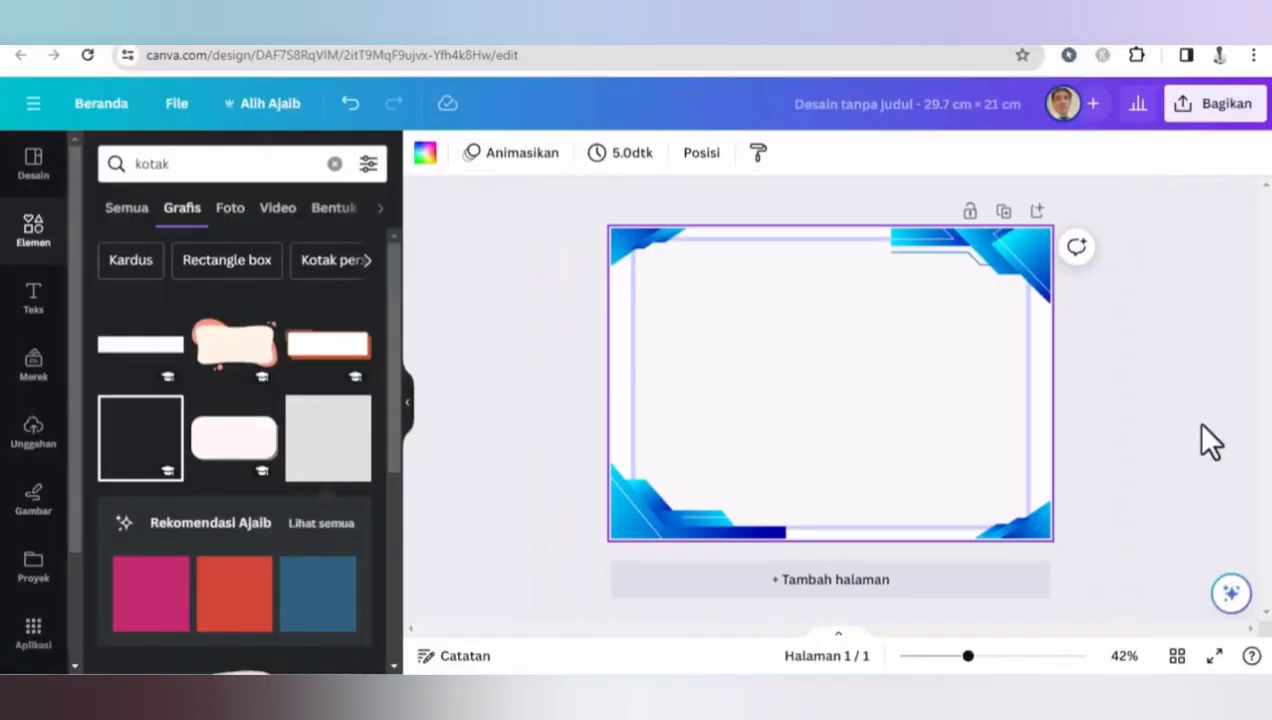
{"action": "left_click", "coordinate": [546, 305]}
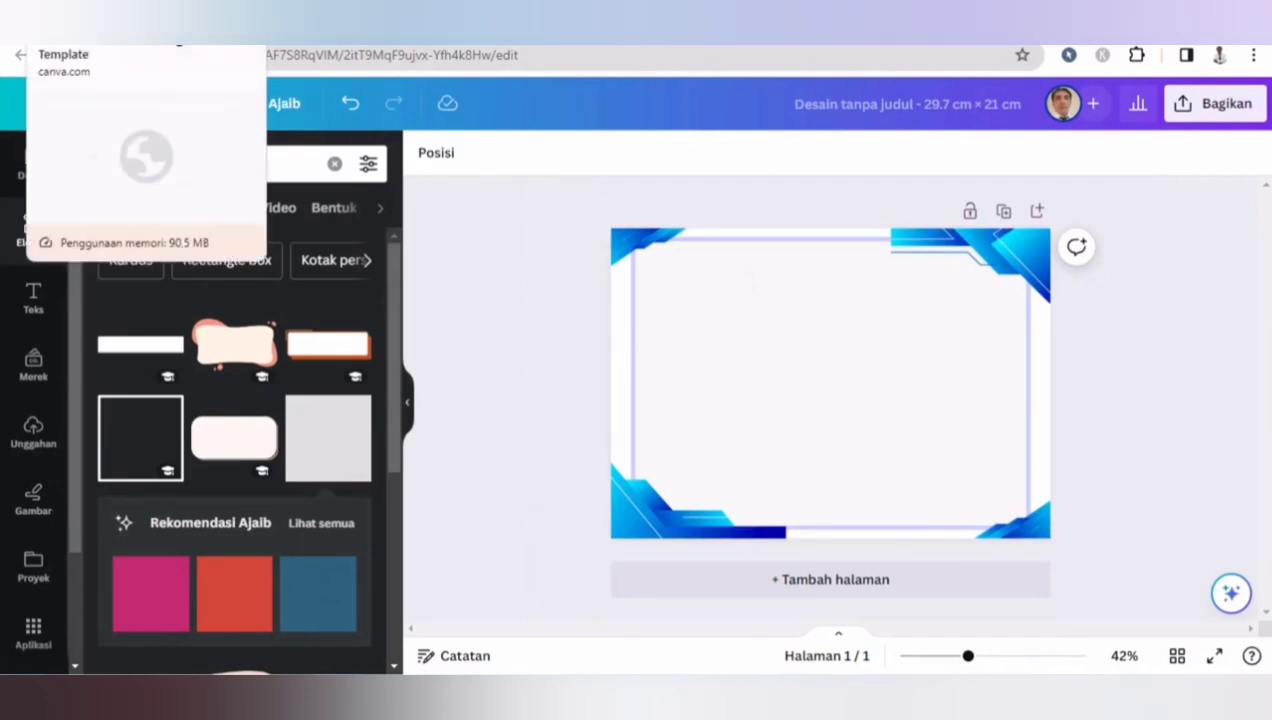
- Switch to another Canva tab, go to the home page and browse the recent designs in Projects
{"action": "left_click", "coordinate": [314, 35]}
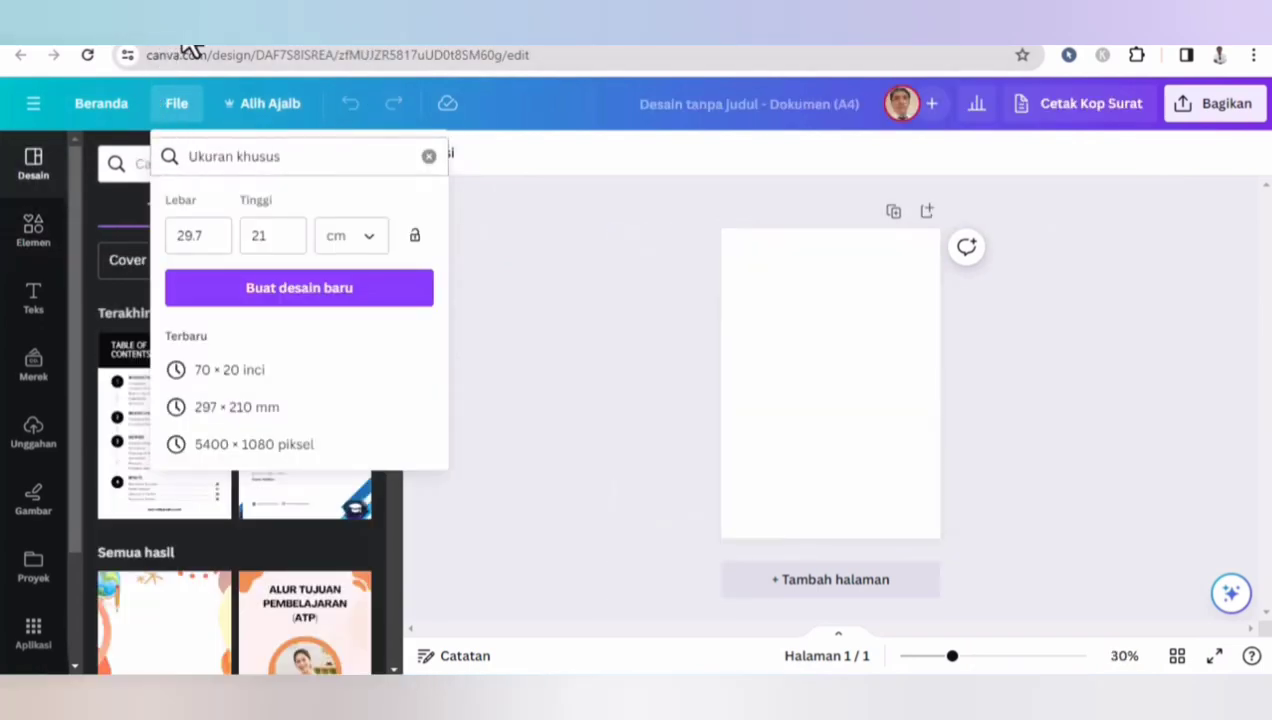
{"action": "left_click", "coordinate": [104, 110]}
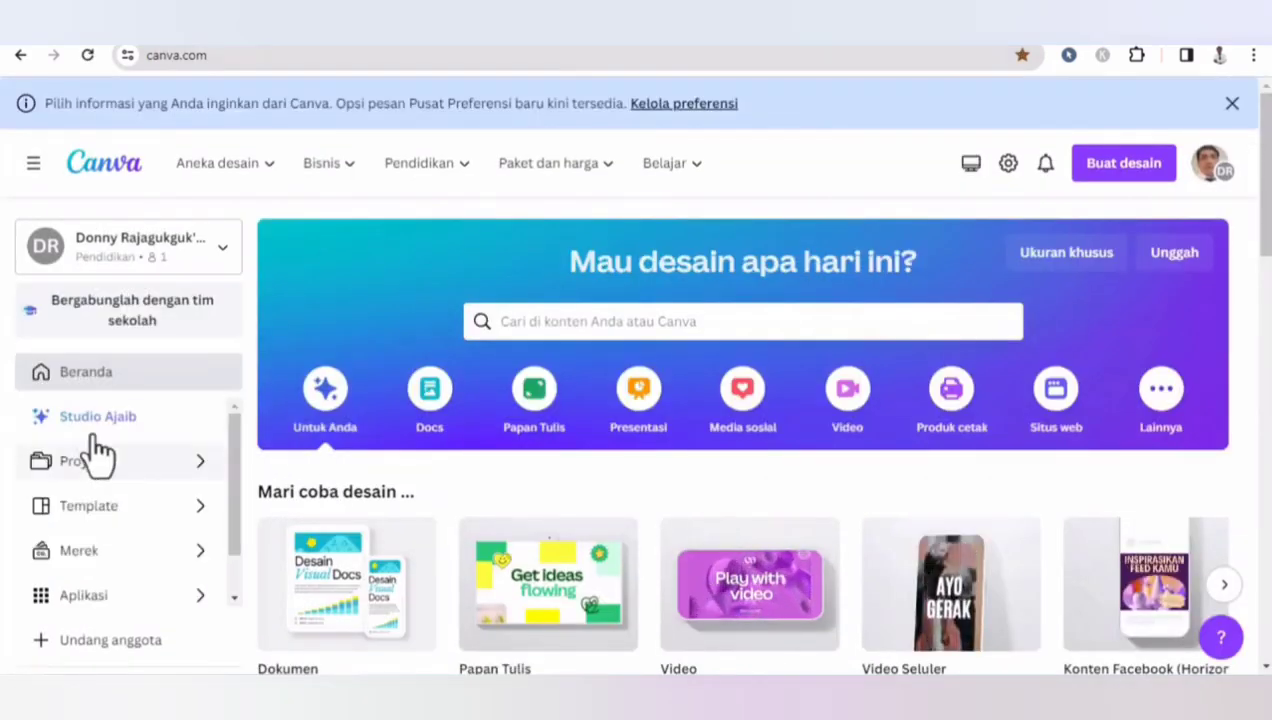
{"action": "left_click", "coordinate": [88, 470]}
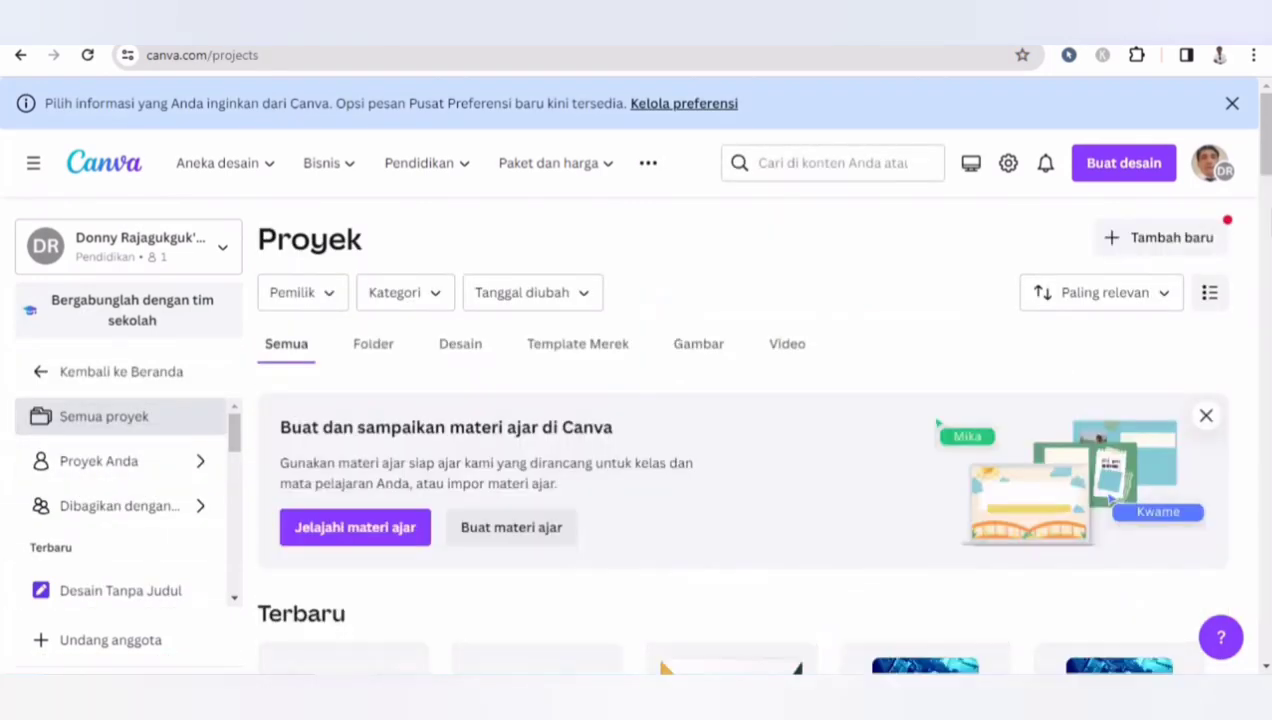
{"action": "scroll", "coordinate": [604, 382], "scroll_direction": "down", "scroll_amount": 6}
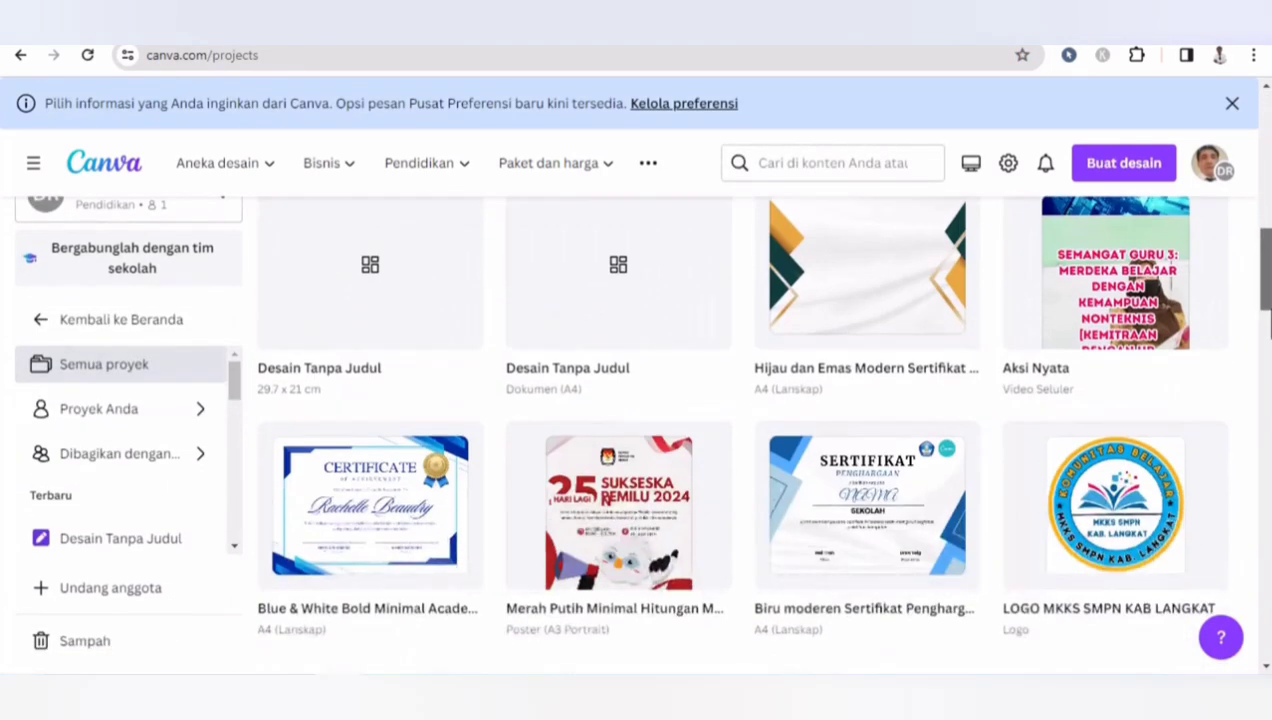
{"action": "scroll", "coordinate": [604, 382], "scroll_direction": "down", "scroll_amount": 1}
{"action": "scroll", "coordinate": [603, 345], "scroll_direction": "down", "scroll_amount": 10}
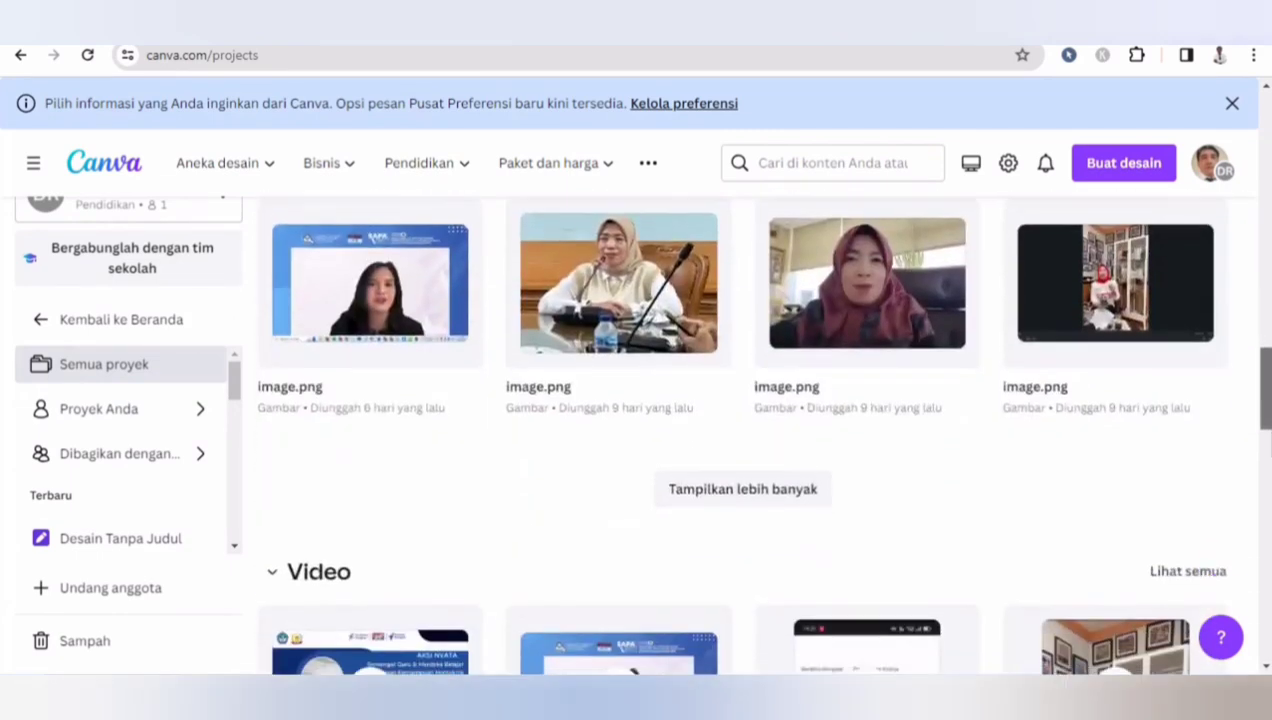
{"action": "left_click_drag", "start_coordinate": [1269, 430], "coordinate": [1269, 183]}
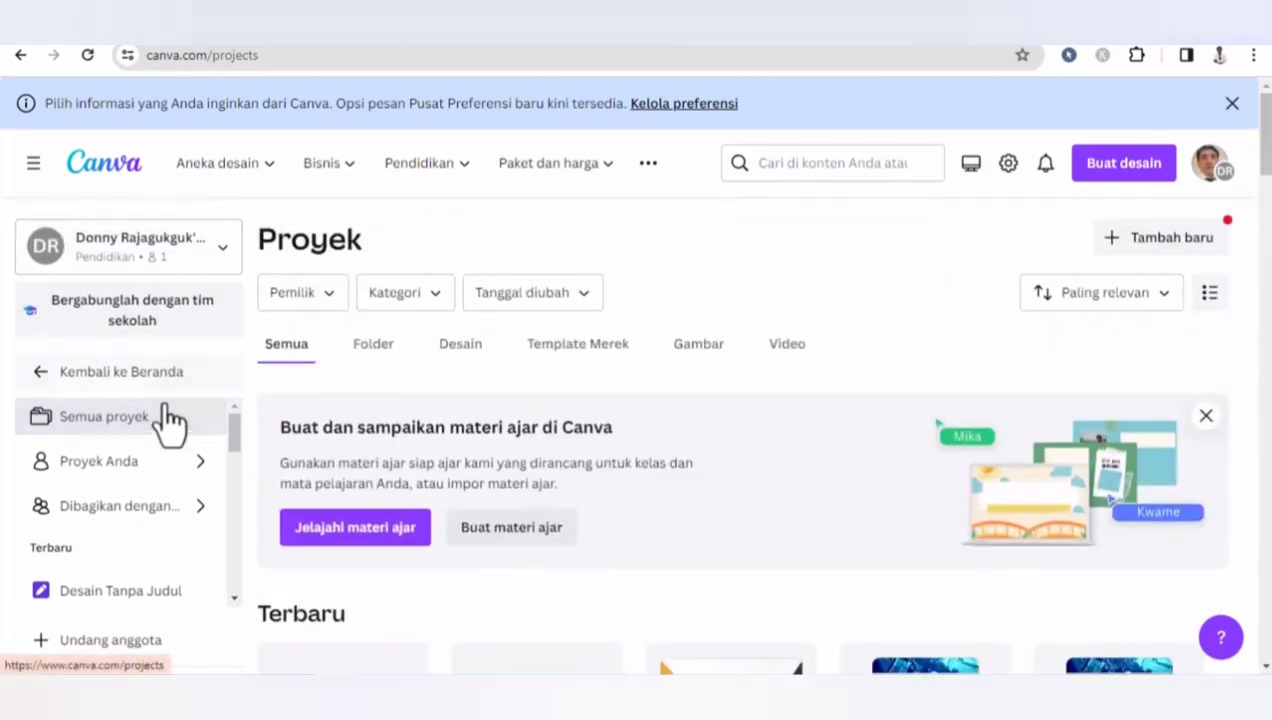
- Open the Sertifikat webinar hgn2023 design from your projects and copy its title, text blocks, line and border box
{"action": "left_click", "coordinate": [157, 464]}
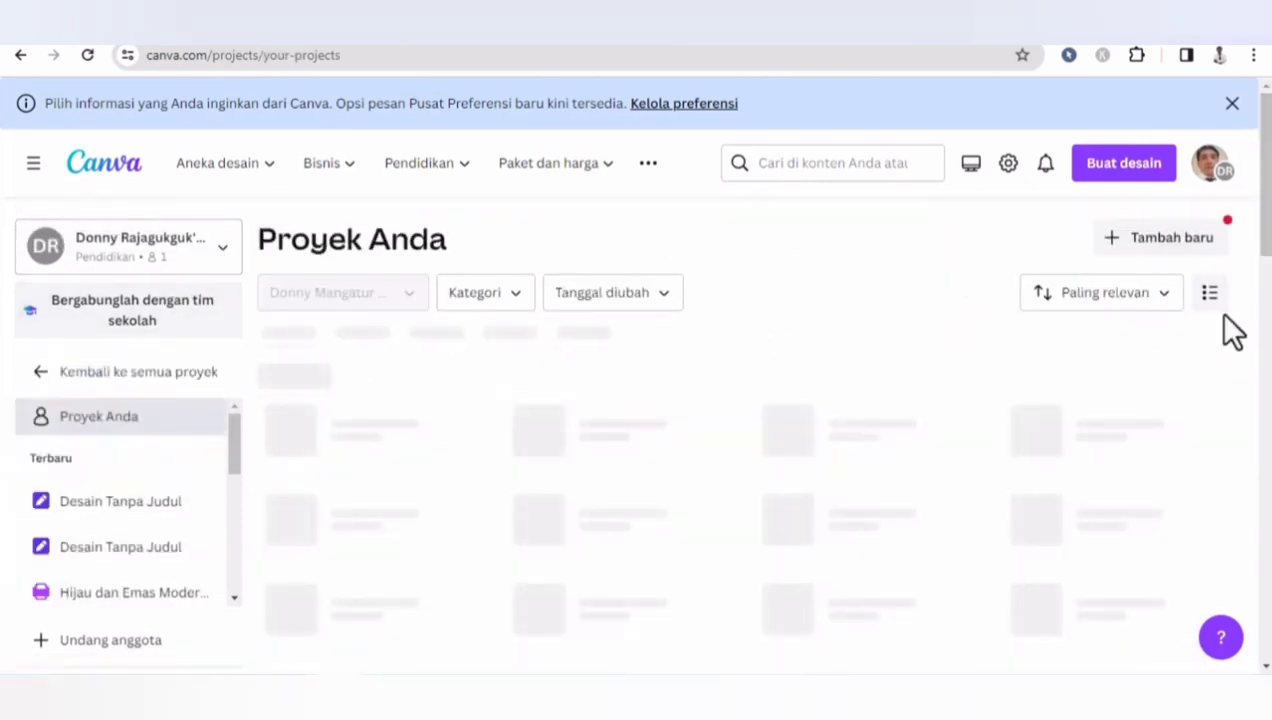
{"action": "left_click_drag", "start_coordinate": [1265, 140], "coordinate": [1265, 279]}
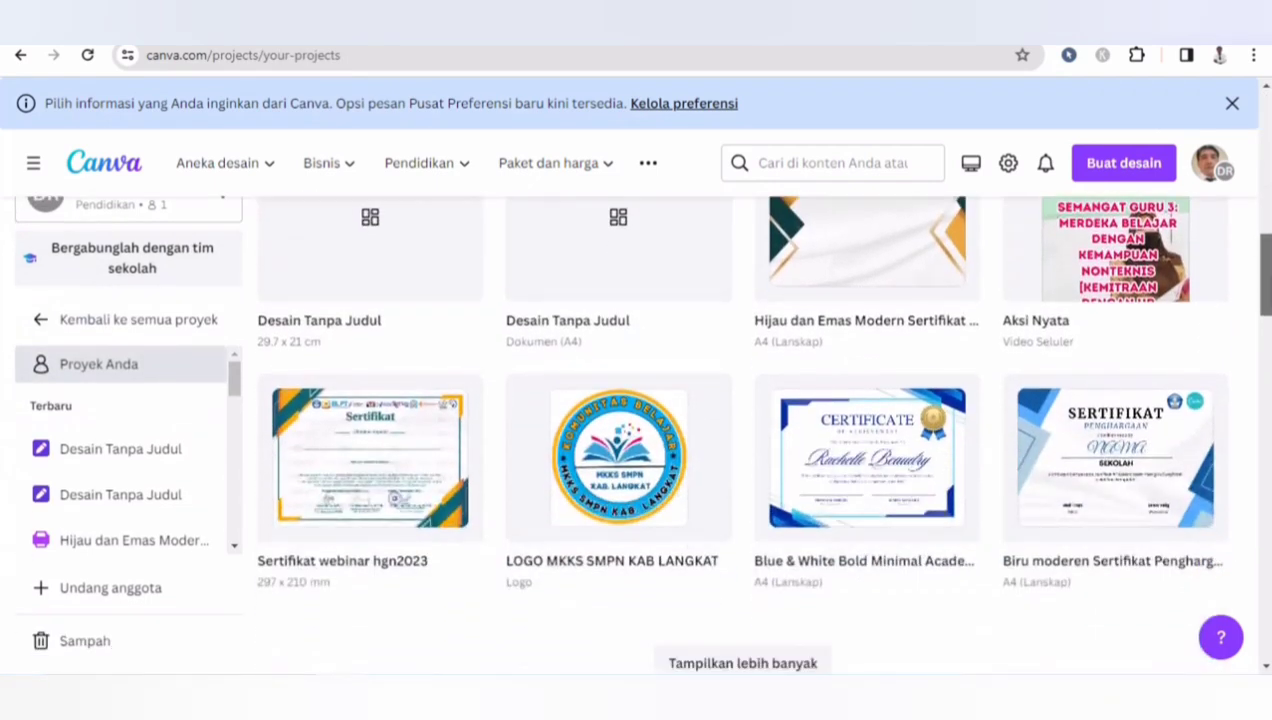
{"action": "left_click", "coordinate": [395, 490]}
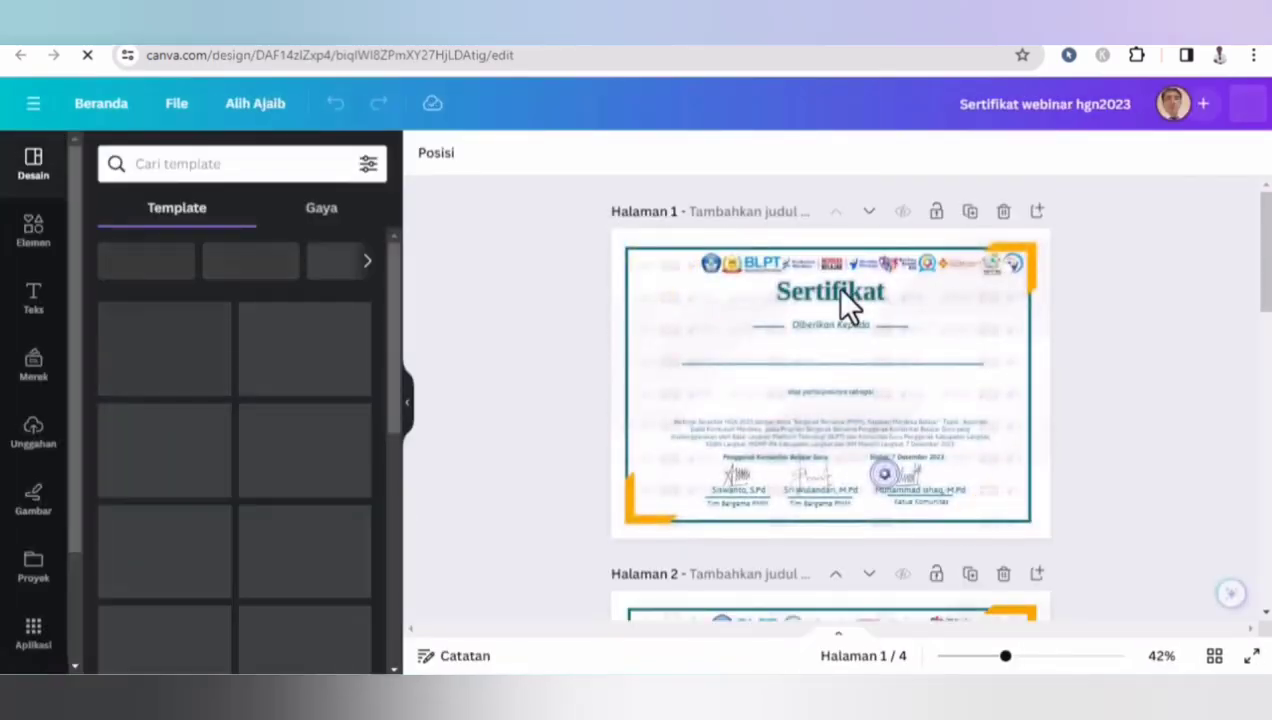
{"action": "left_click", "coordinate": [810, 295]}
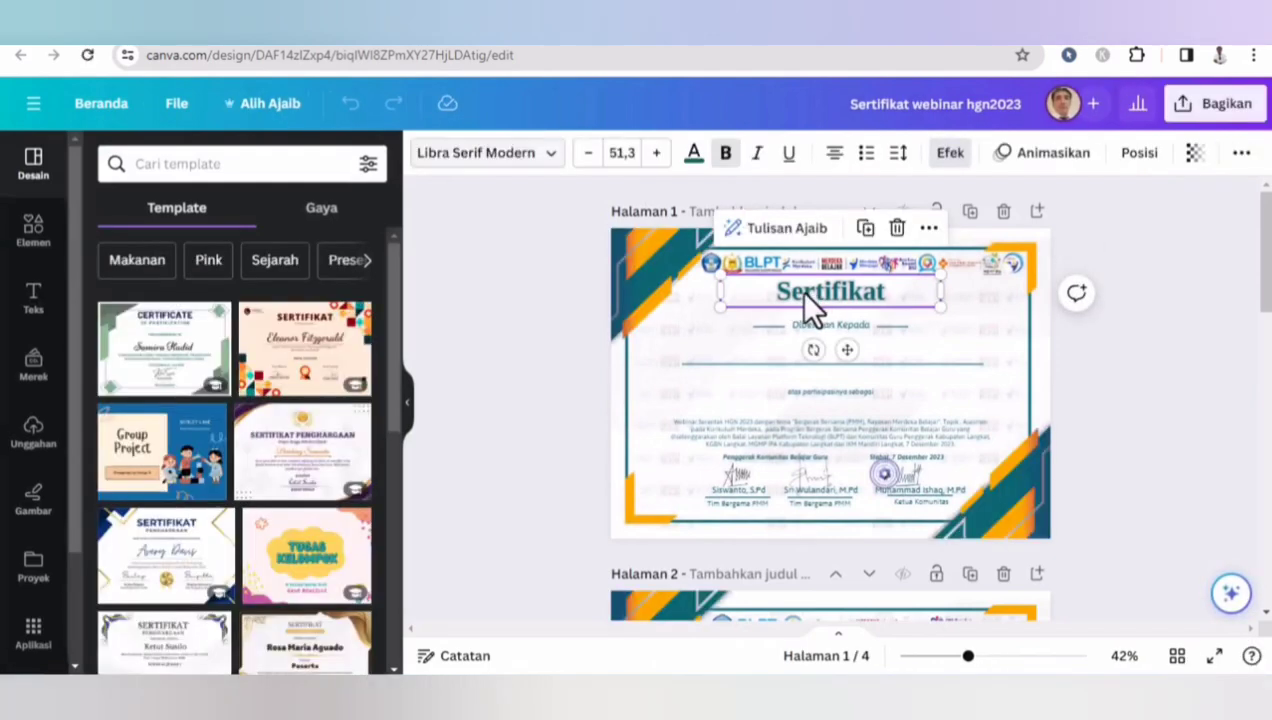
{"action": "left_click", "coordinate": [773, 331], "text": "shift"}
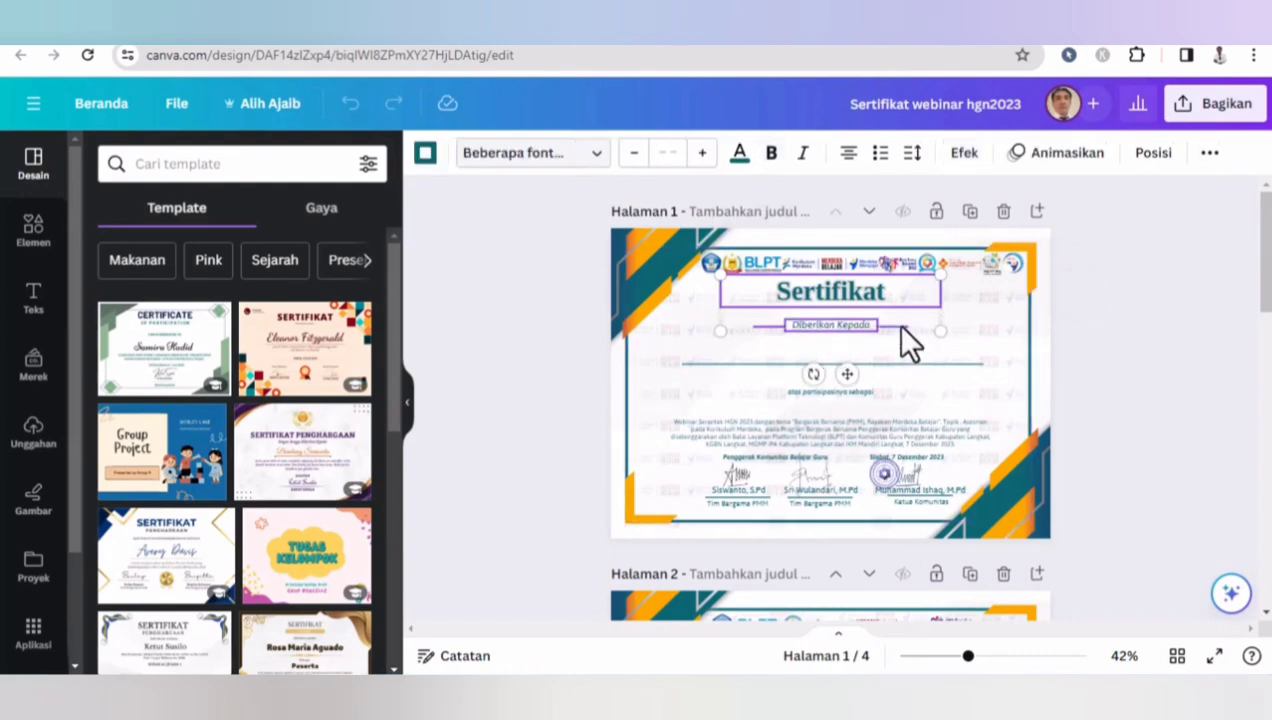
{"action": "left_click", "coordinate": [874, 364], "text": "shift"}
{"action": "left_click", "coordinate": [808, 394], "text": "shift"}
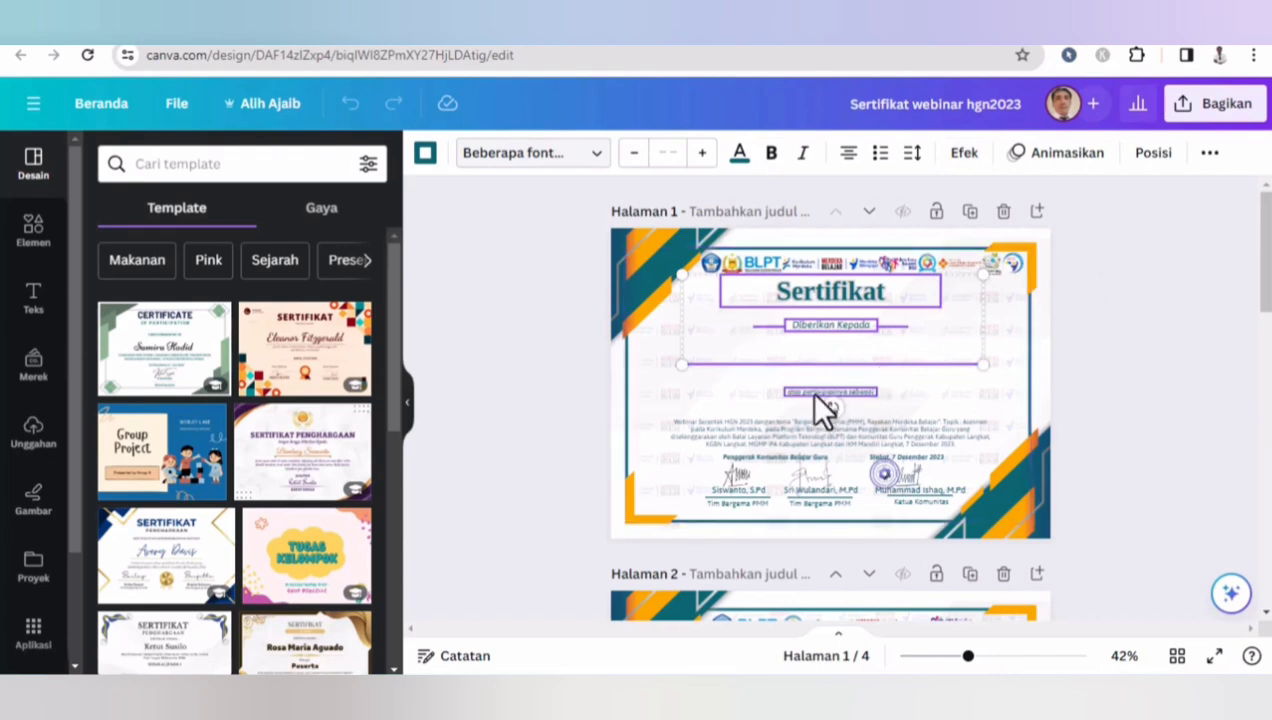
{"action": "left_click", "coordinate": [766, 421], "text": "shift"}
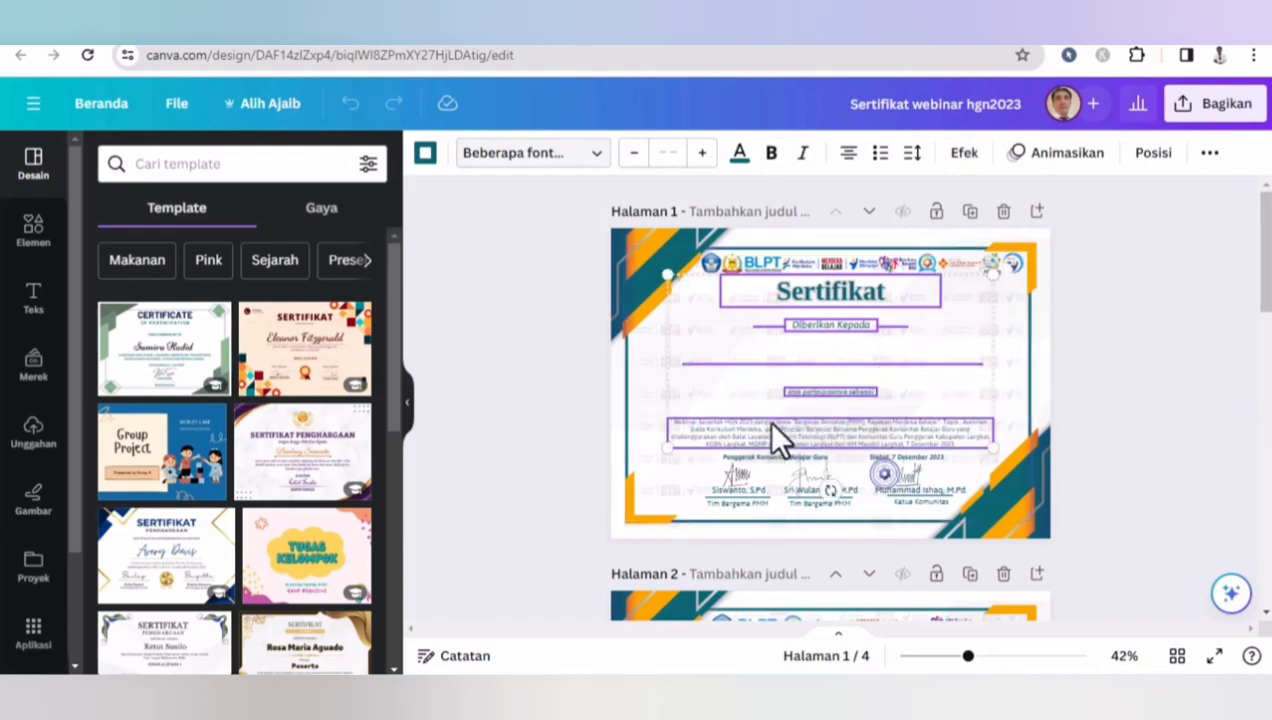
{"action": "left_click", "coordinate": [908, 455], "text": "shift"}
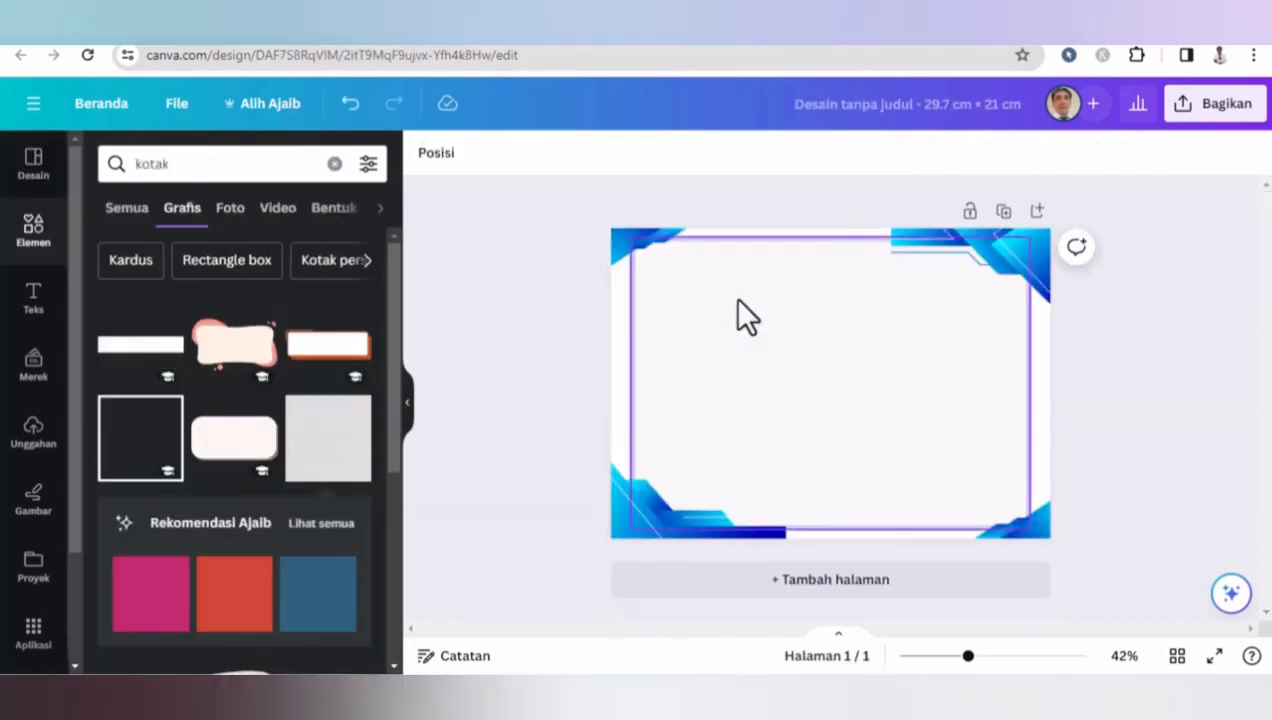
{"action": "left_click", "coordinate": [737, 300]}
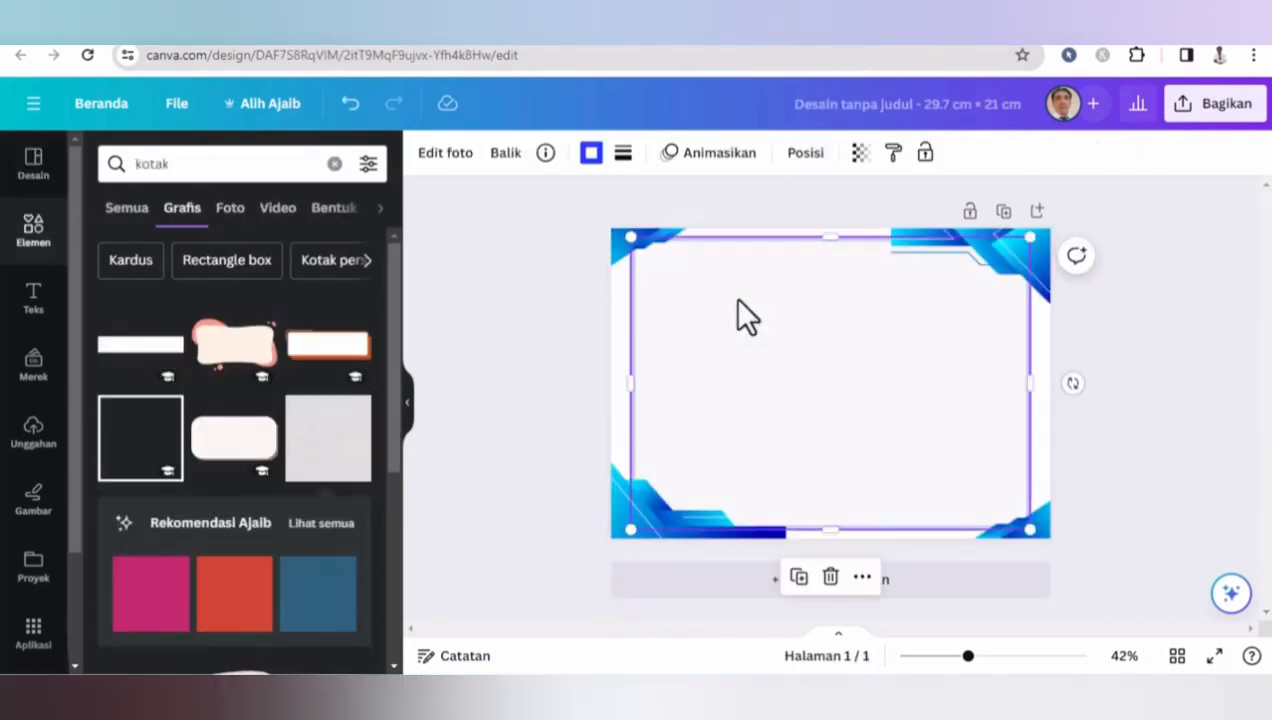
- Paste the copied certificate text and border into the new 29.7 × 21 cm design
{"action": "key", "text": "ctrl+v"}
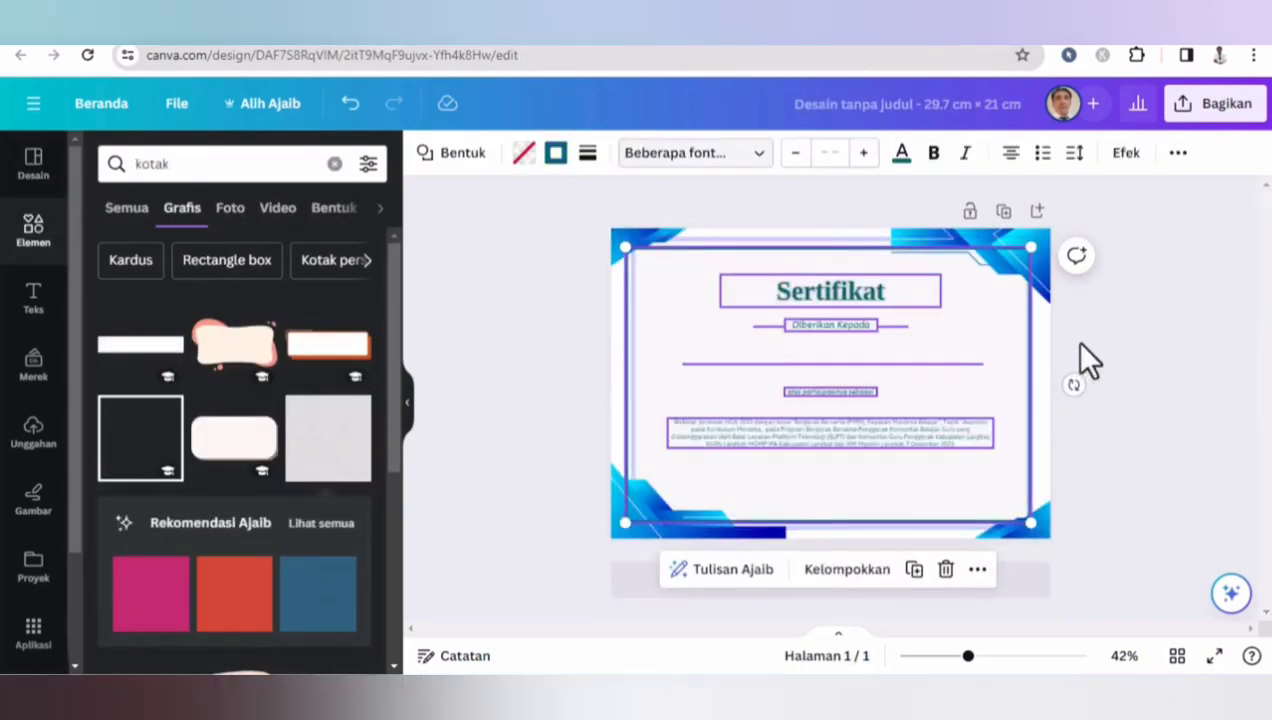
{"action": "left_click", "coordinate": [1185, 335]}
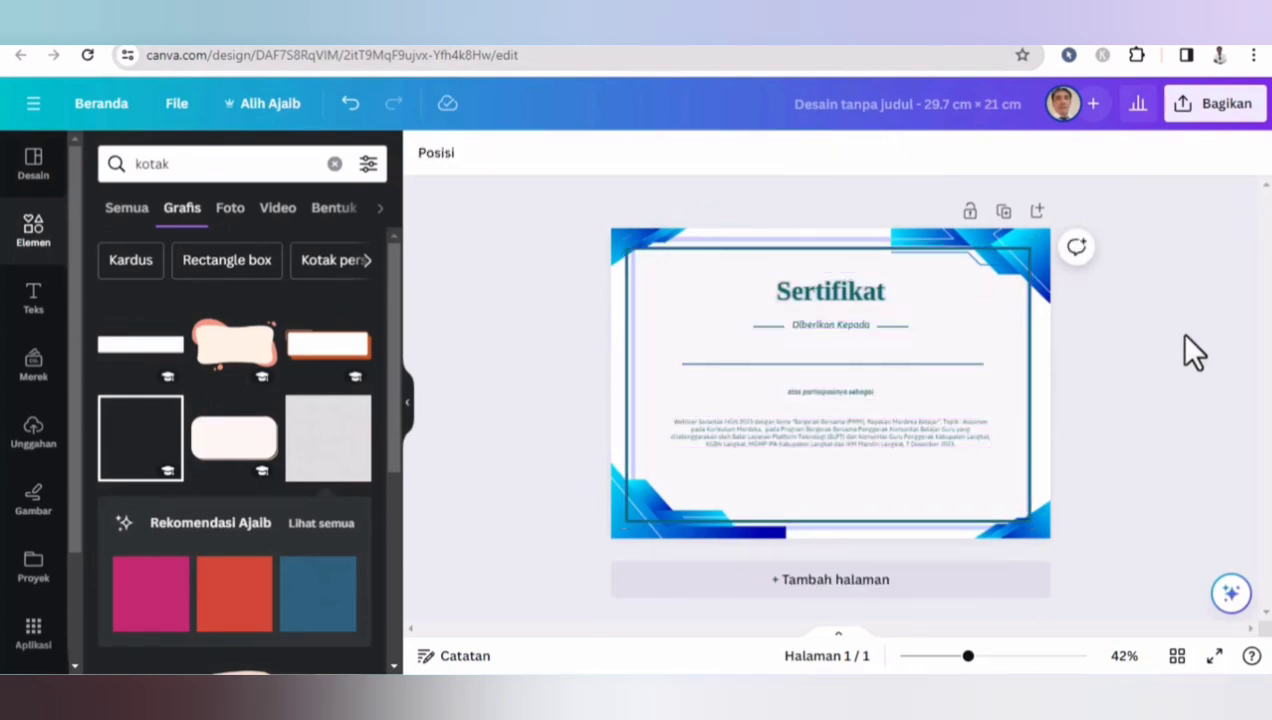
- Browse the uploaded images available for the design
{"action": "left_click", "coordinate": [852, 295]}
{"action": "left_click", "coordinate": [1073, 327]}
{"action": "left_click", "coordinate": [36, 440]}
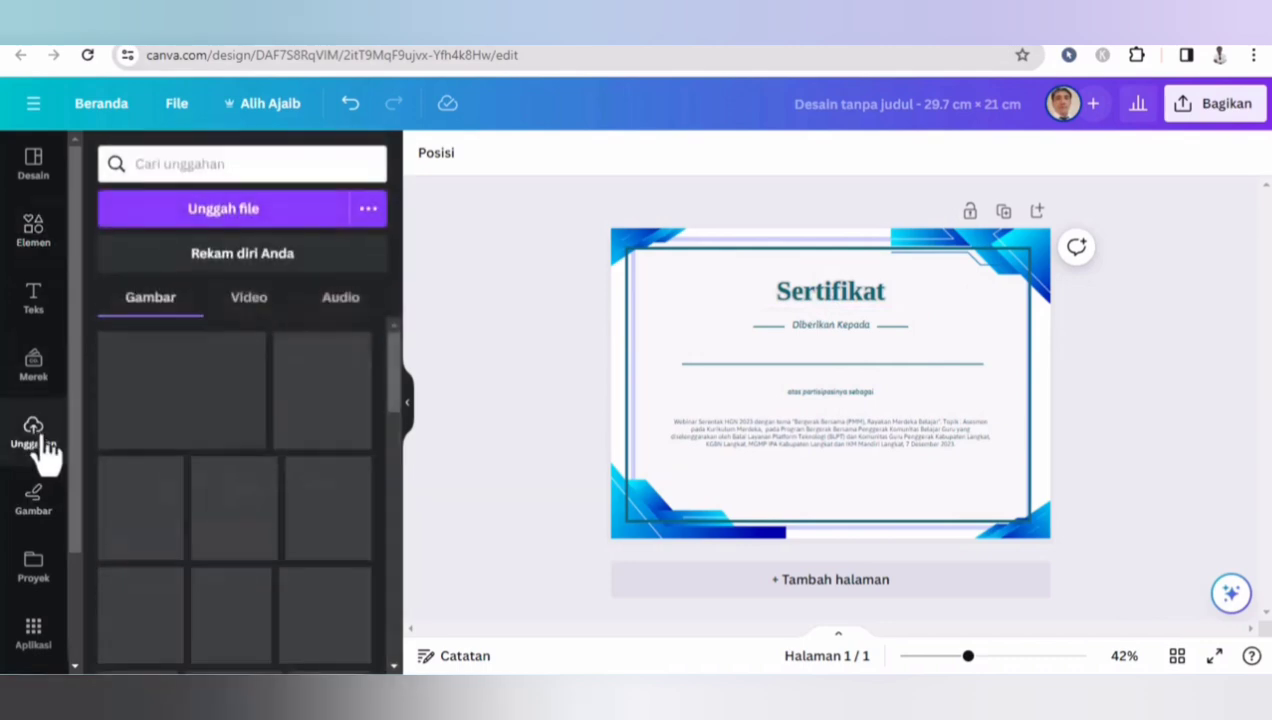
{"action": "left_click_drag", "start_coordinate": [392, 361], "coordinate": [394, 257]}
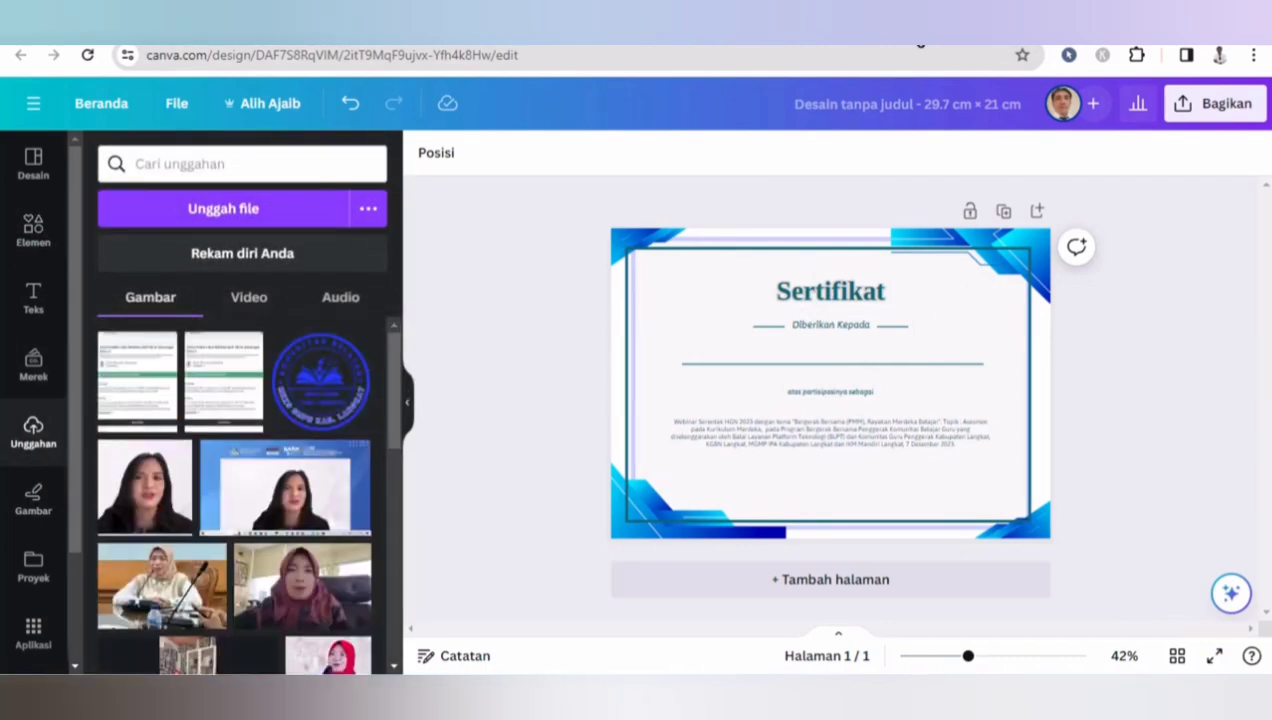
- In a new browser tab, search Google Images for tutwuri handayani and open the first logo result
{"action": "key", "text": "ctrl+t"}
{"action": "left_click", "coordinate": [741, 58]}
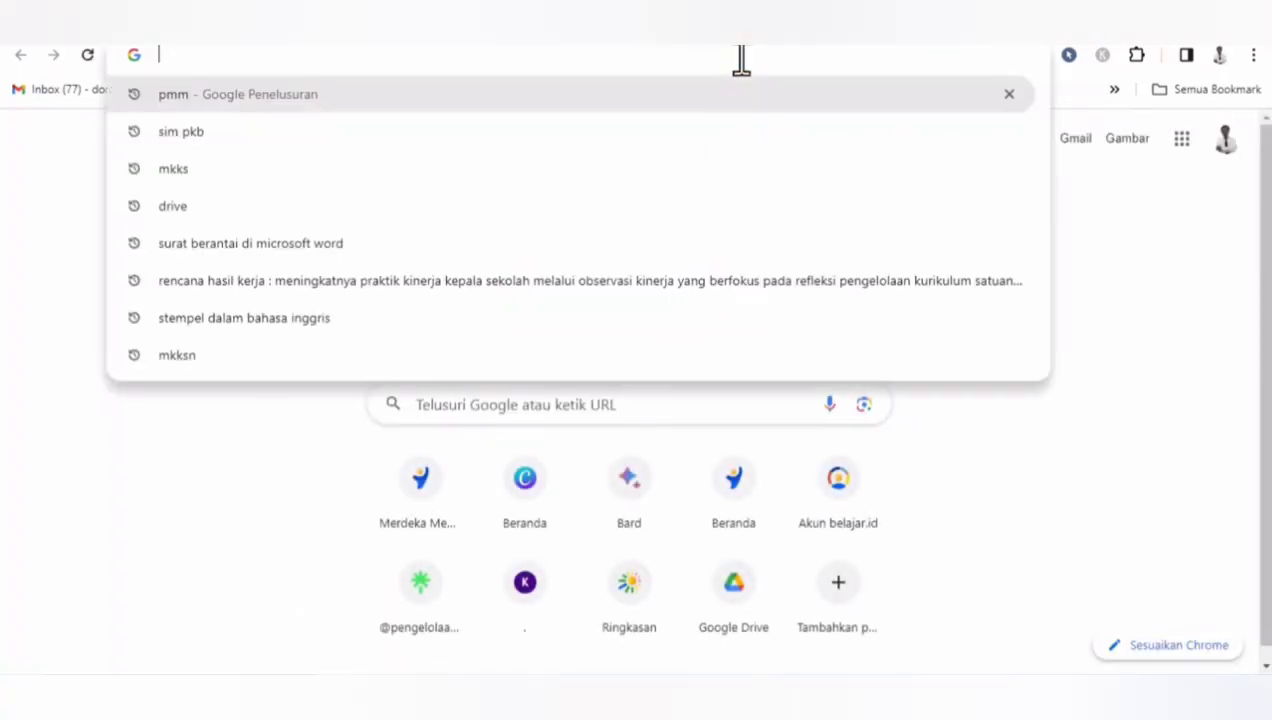
{"action": "type", "text": "tutwuri"}
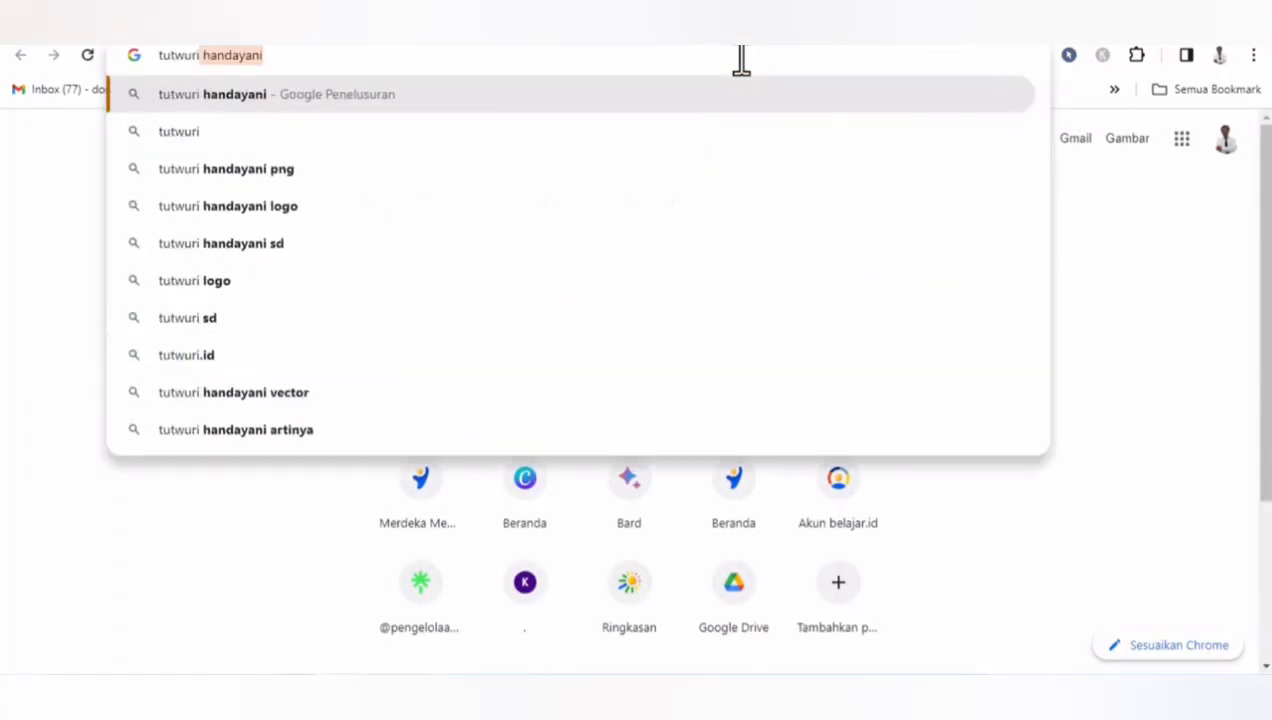
{"action": "key", "text": "Return"}
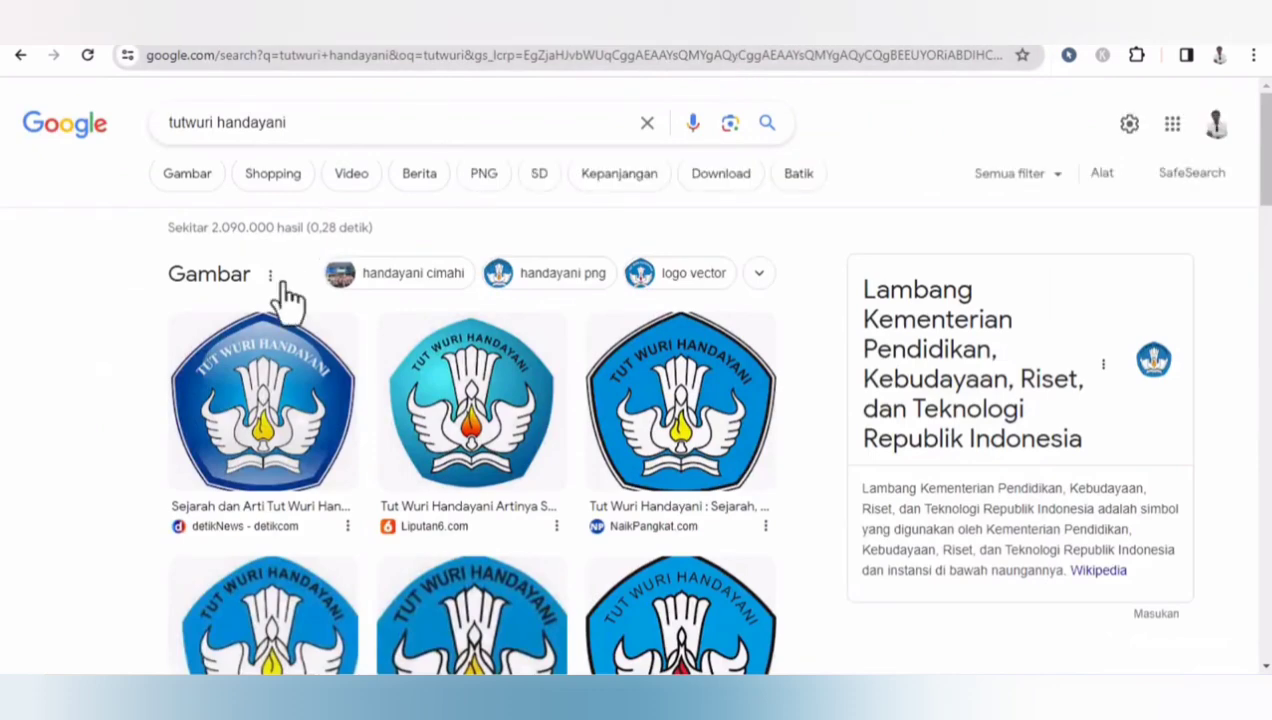
{"action": "left_click", "coordinate": [194, 188]}
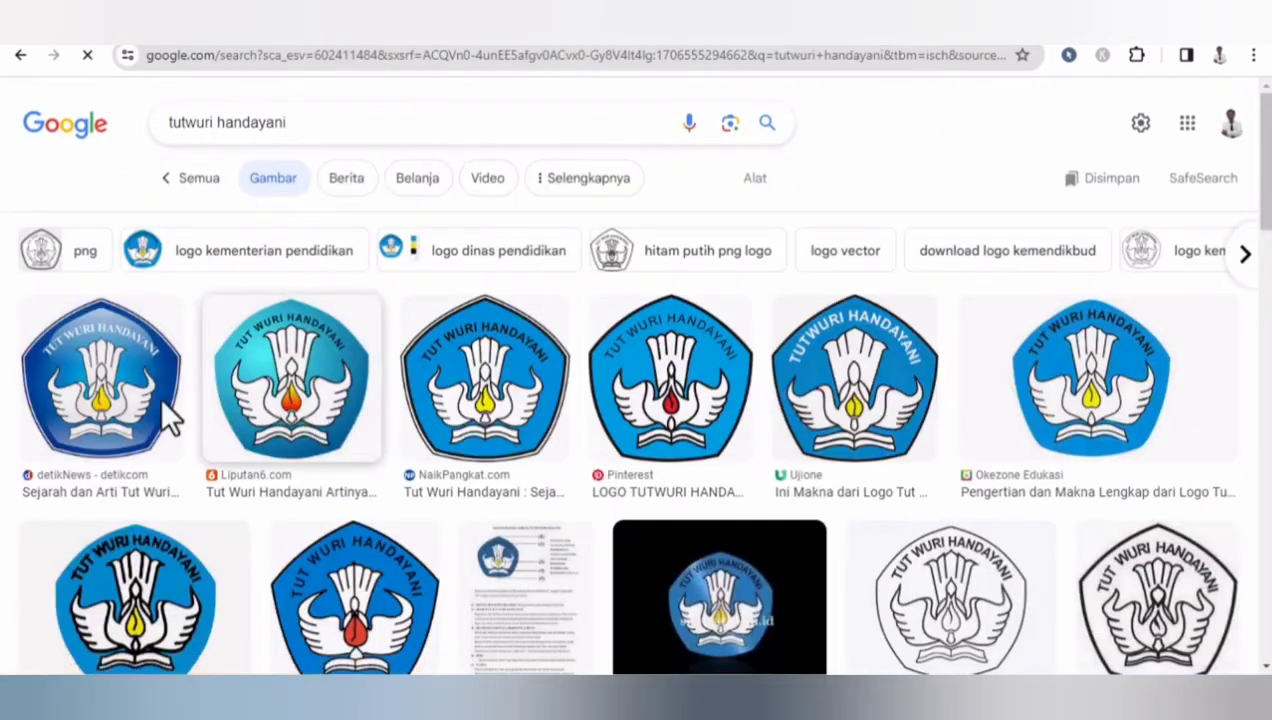
{"action": "left_click", "coordinate": [160, 397]}
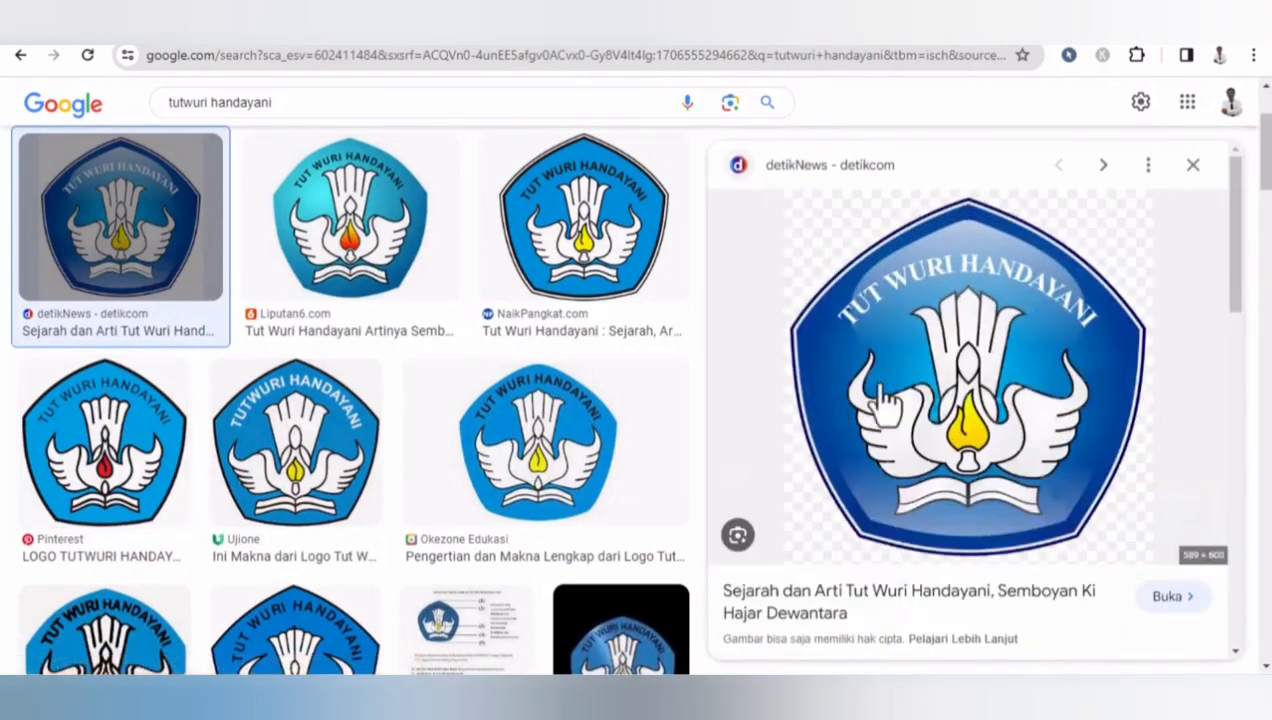
{"action": "right_click", "coordinate": [947, 400]}
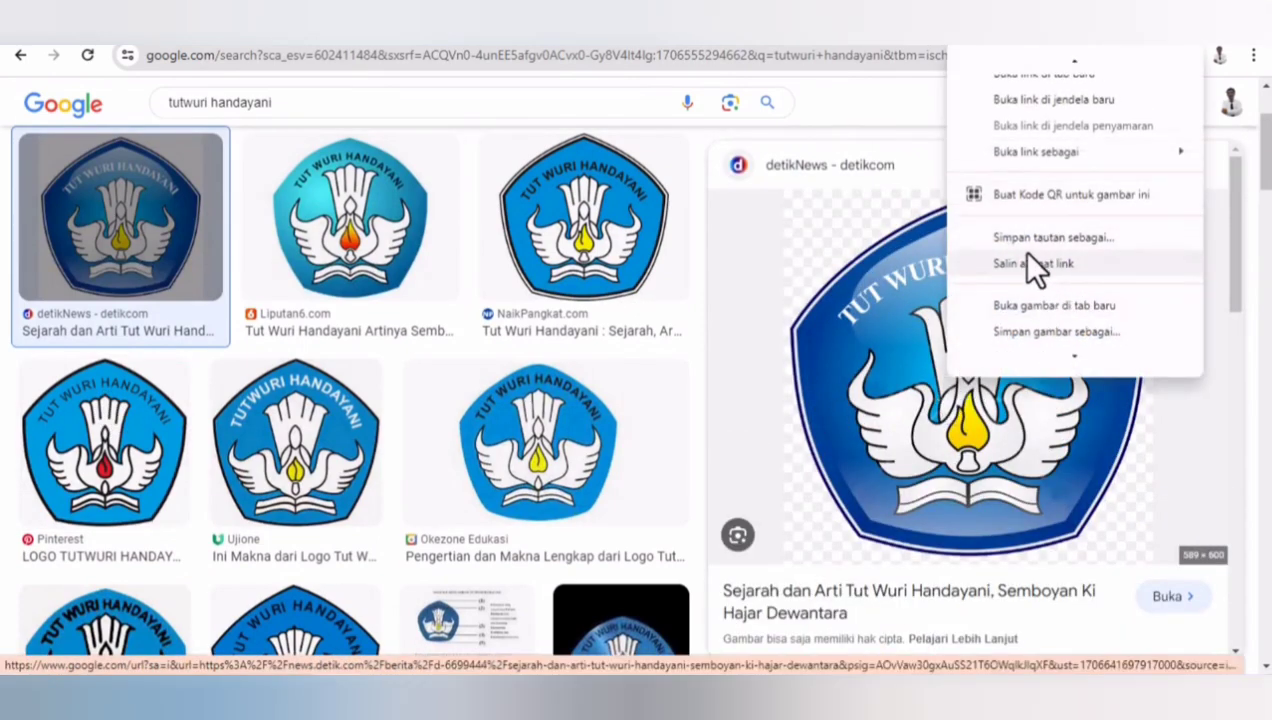
{"action": "left_click", "coordinate": [1028, 330]}
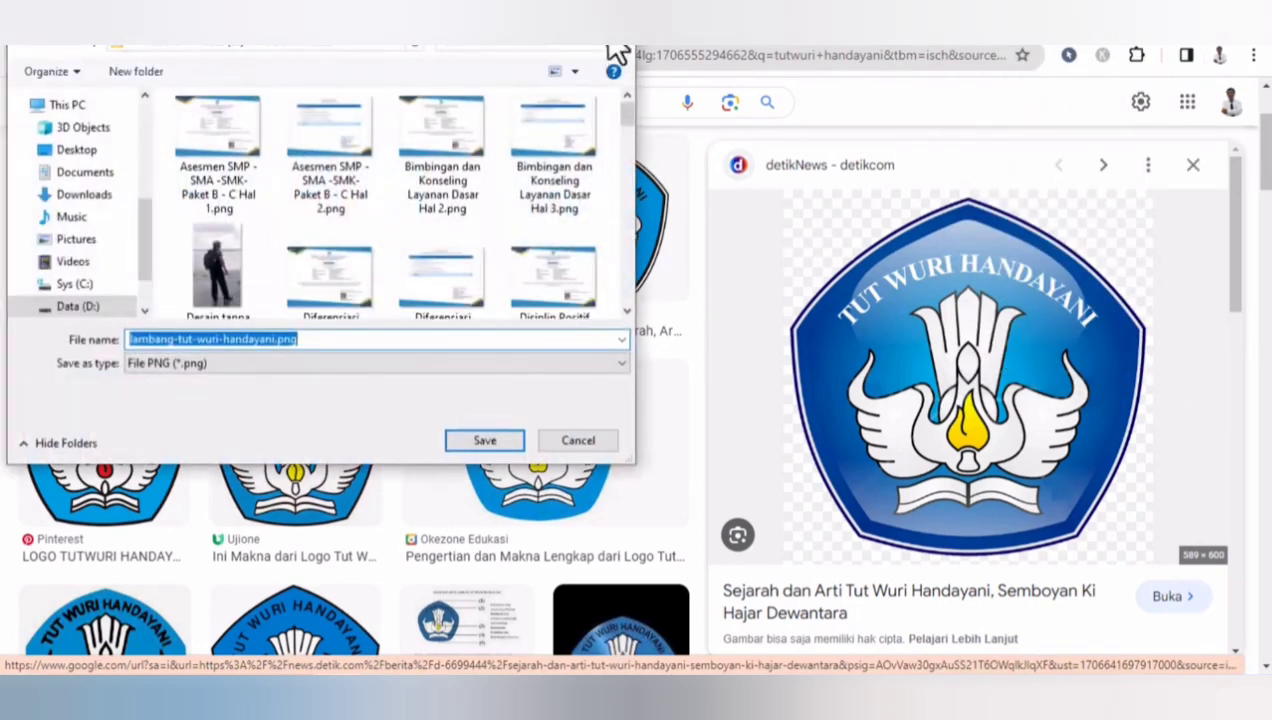
{"action": "left_click", "coordinate": [632, 46]}
- Copy the Tut Wuri Handayani logo image
{"action": "right_click", "coordinate": [1190, 215]}
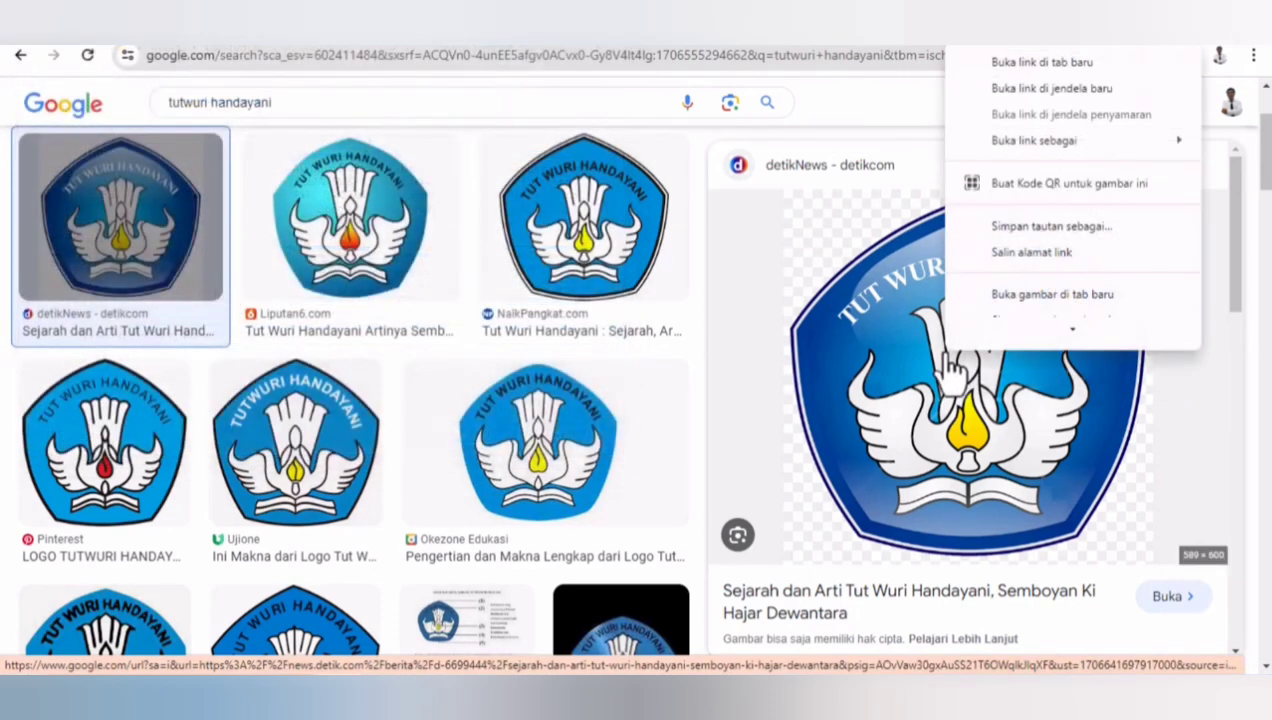
{"action": "scroll", "coordinate": [1075, 308], "scroll_direction": "down", "scroll_amount": 2}
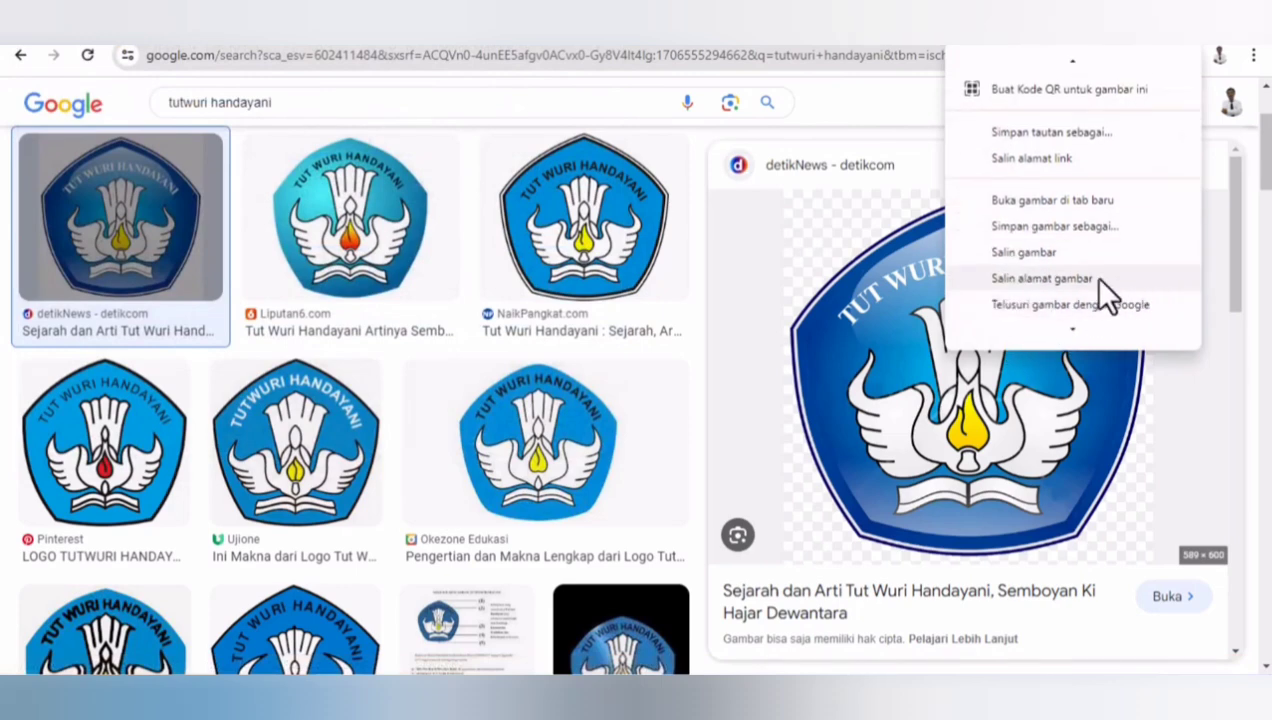
{"action": "left_click", "coordinate": [1031, 250]}
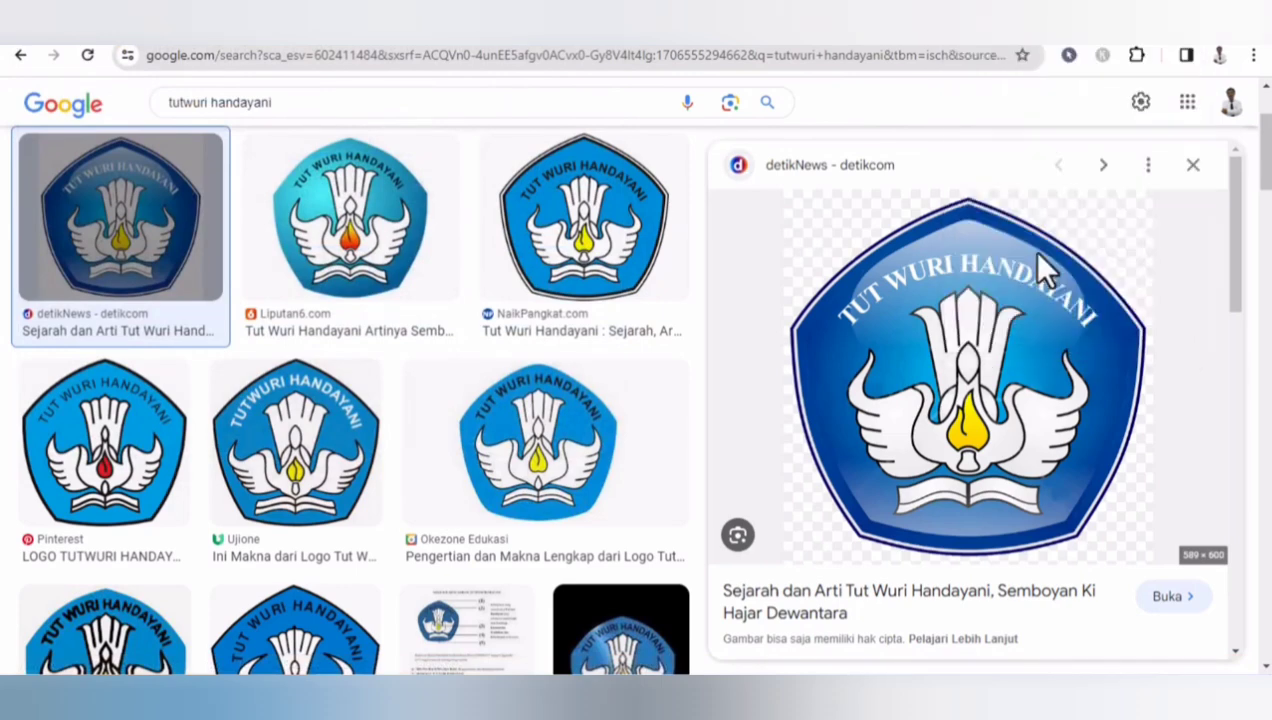
- Return to the new design and rename it Sertifikat
{"action": "left_click", "coordinate": [690, 40]}
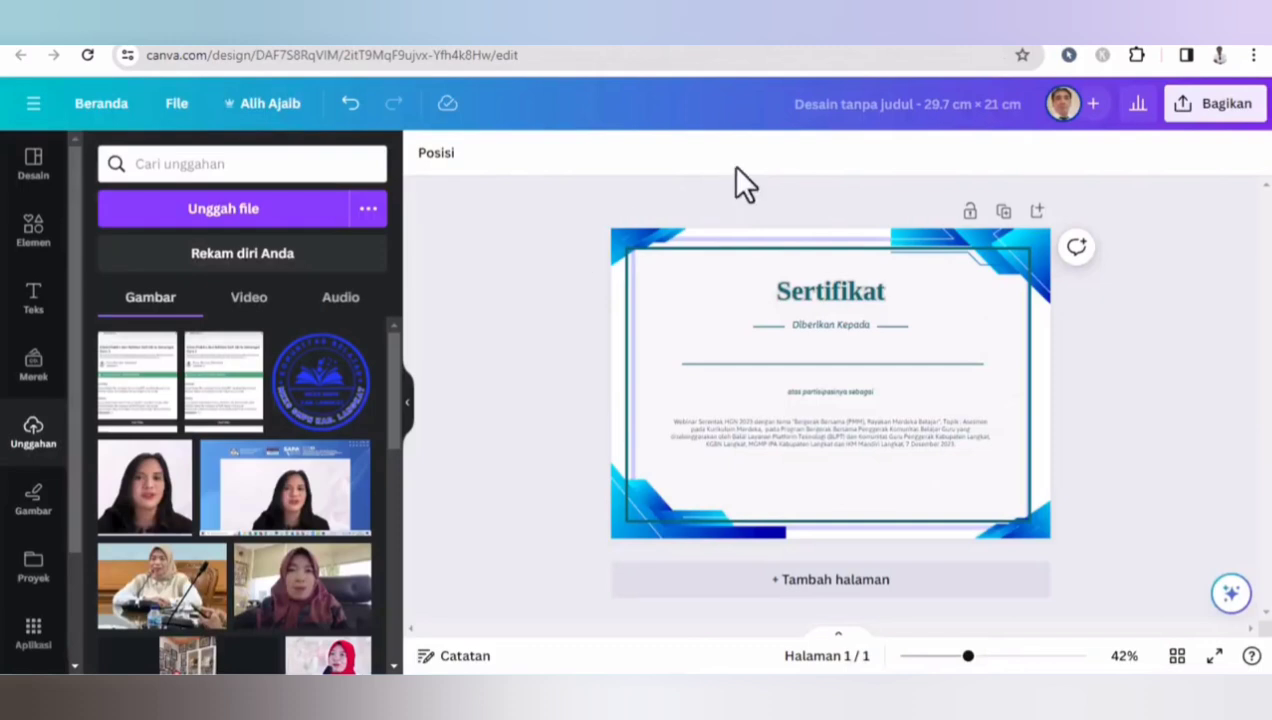
{"action": "left_click", "coordinate": [833, 108]}
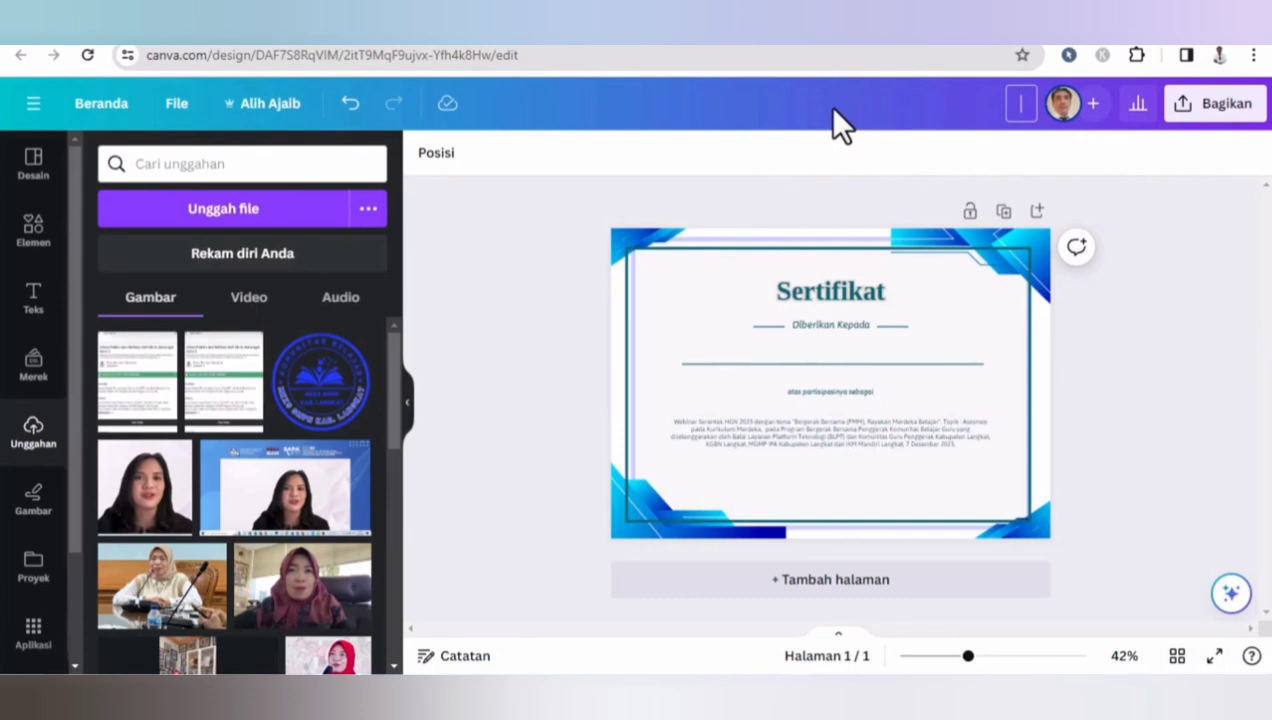
{"action": "type", "text": "Sertifikat"}
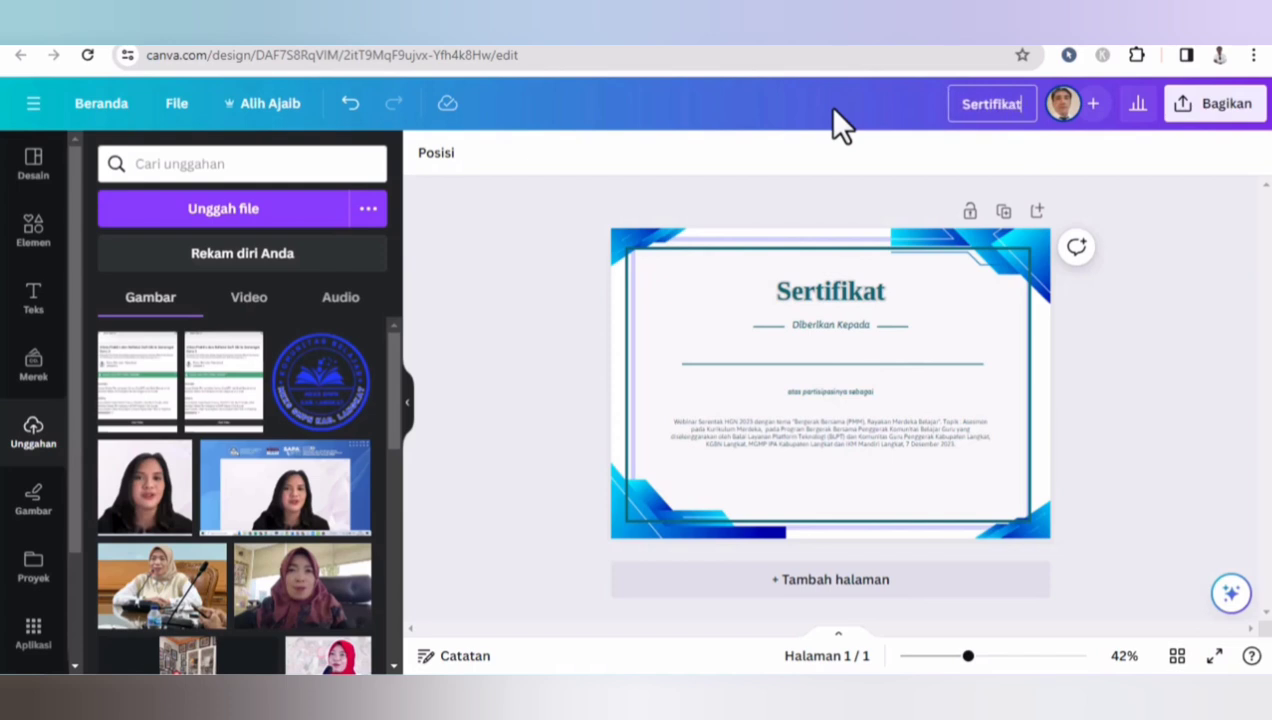
{"action": "left_click", "coordinate": [1201, 231]}
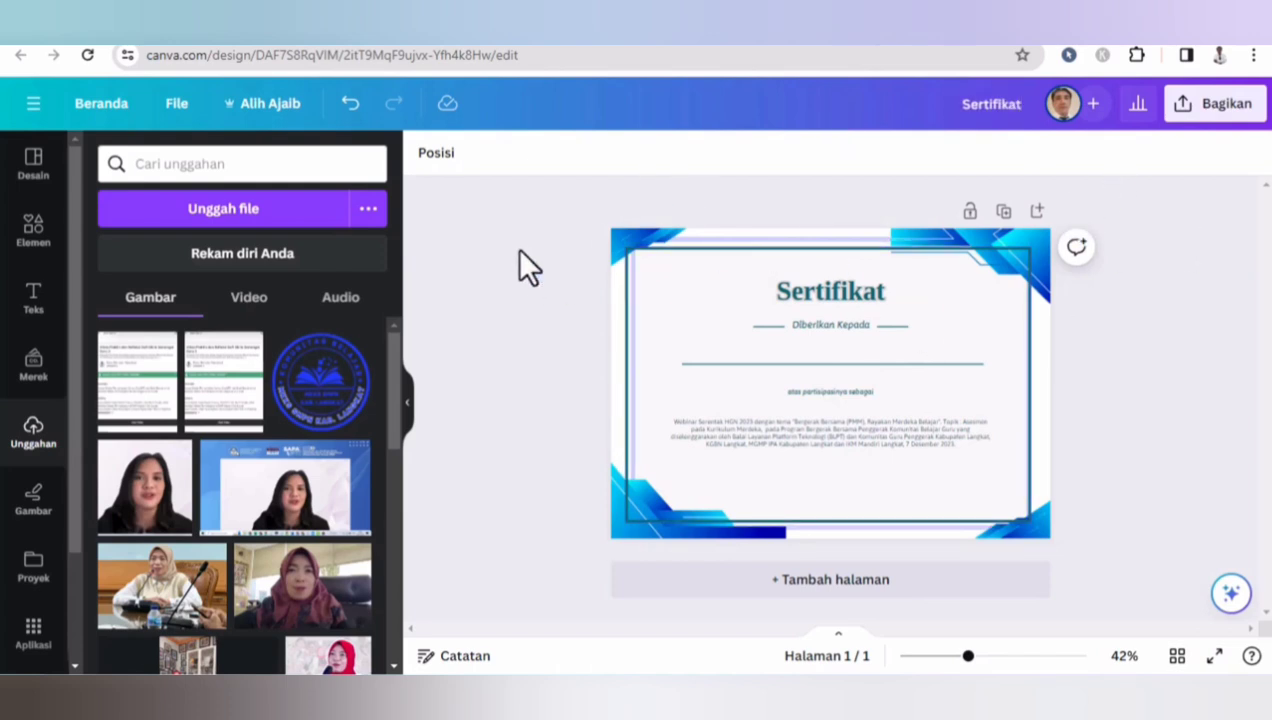
- Paste the Tut Wuri Handayani logo, shrink it and place it in the certificate's top-left corner
{"action": "key", "text": "ctrl+v"}
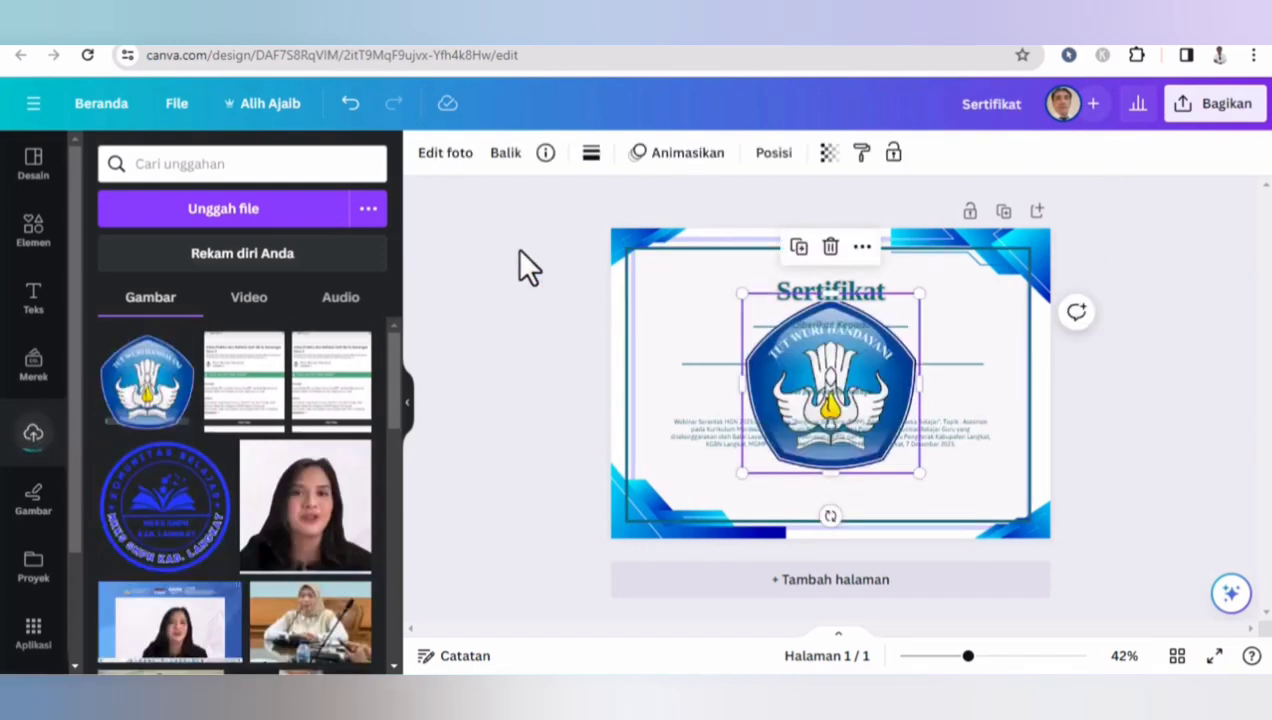
{"action": "left_click_drag", "start_coordinate": [919, 293], "coordinate": [667, 279]}
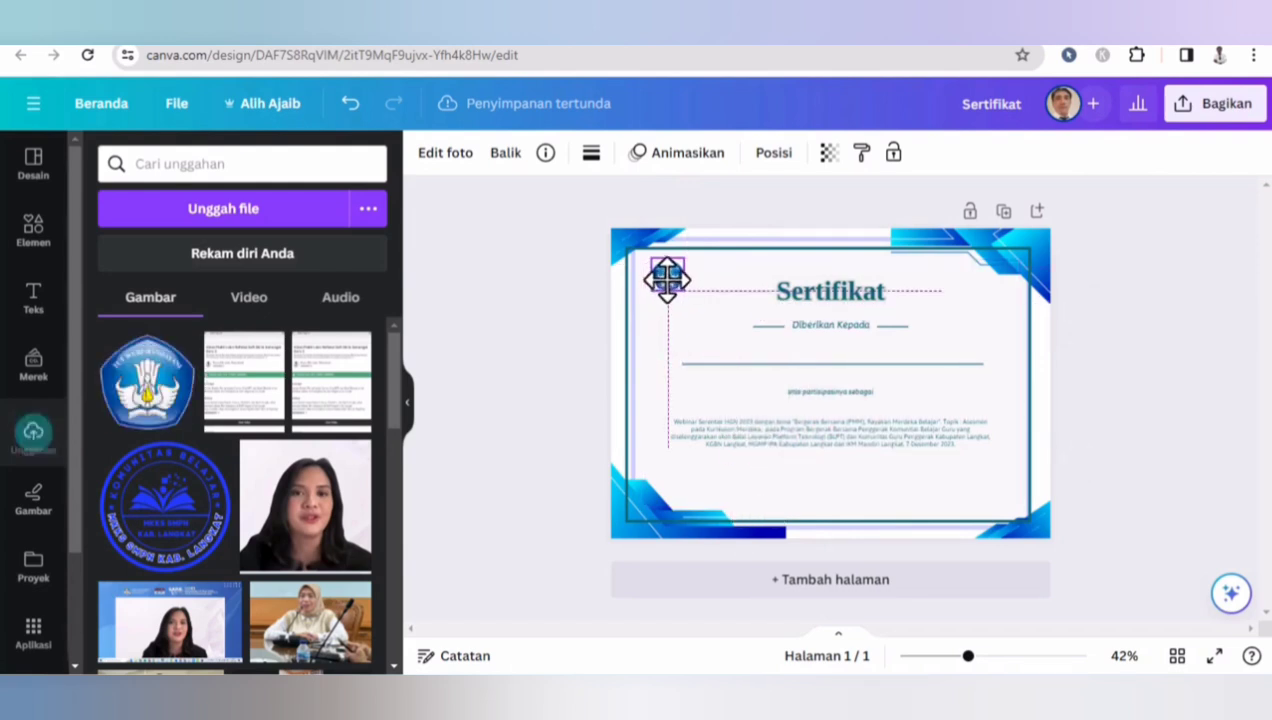
{"action": "left_click", "coordinate": [519, 258]}
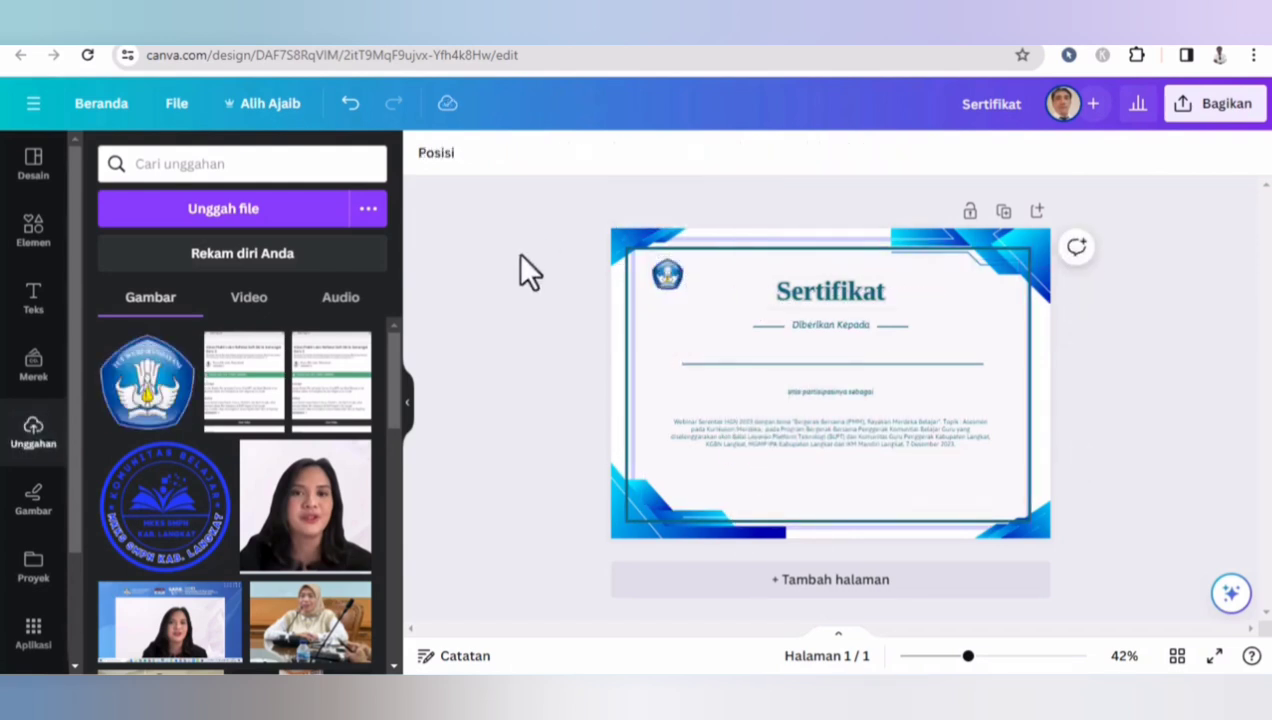
- Switch to the webinar certificate and examine its header logos and corner graphic
{"action": "left_click", "coordinate": [672, 274]}
{"action": "left_click", "coordinate": [491, 352]}
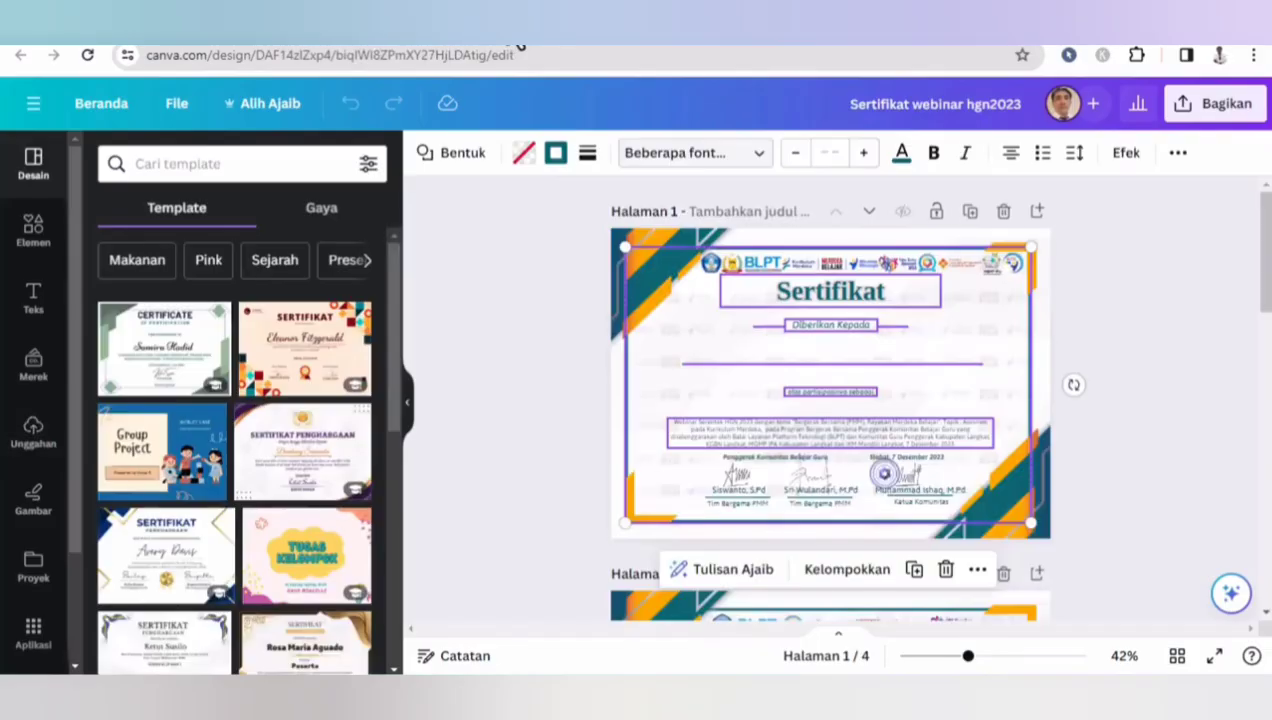
{"action": "left_click", "coordinate": [520, 230]}
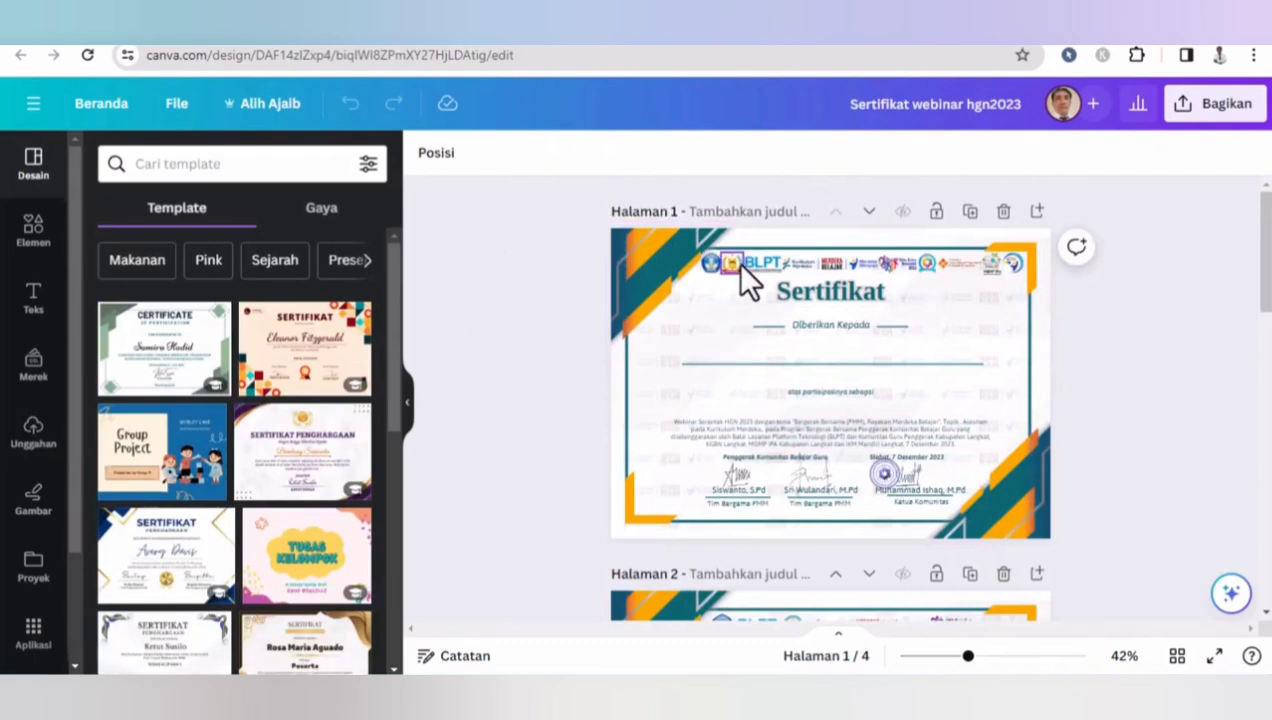
{"action": "left_click", "coordinate": [731, 264]}
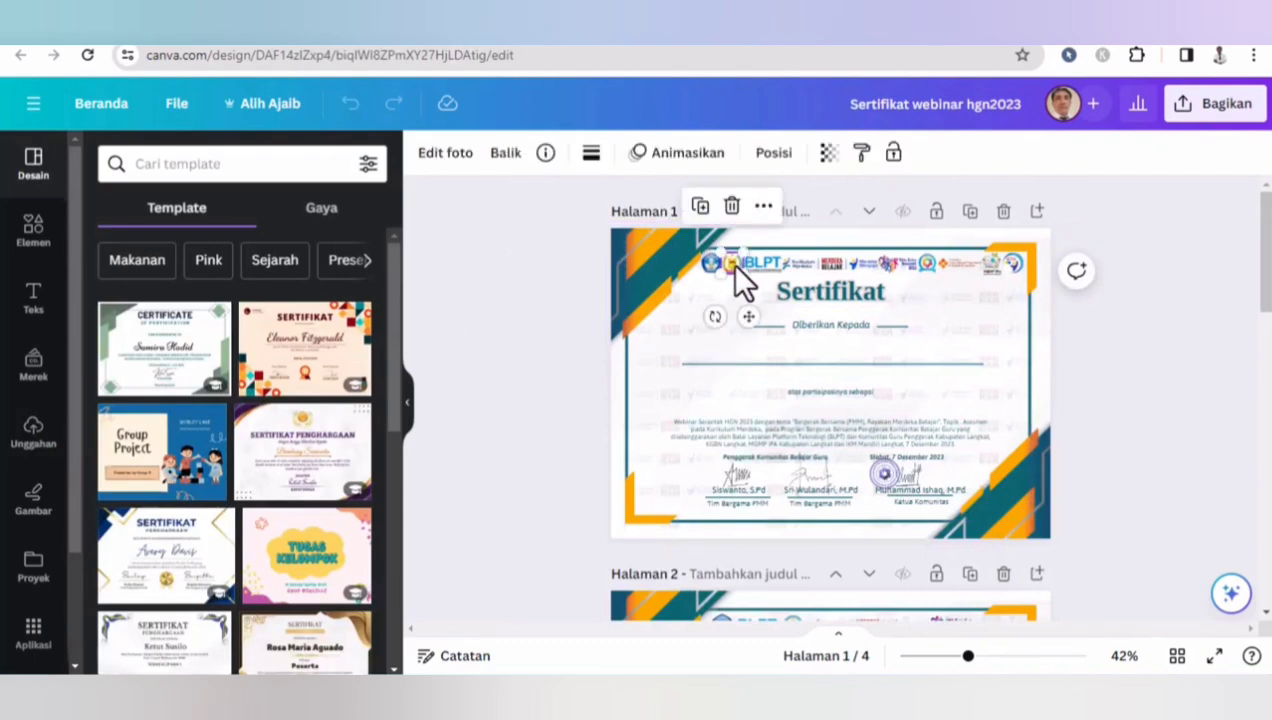
{"action": "left_click", "coordinate": [1010, 261]}
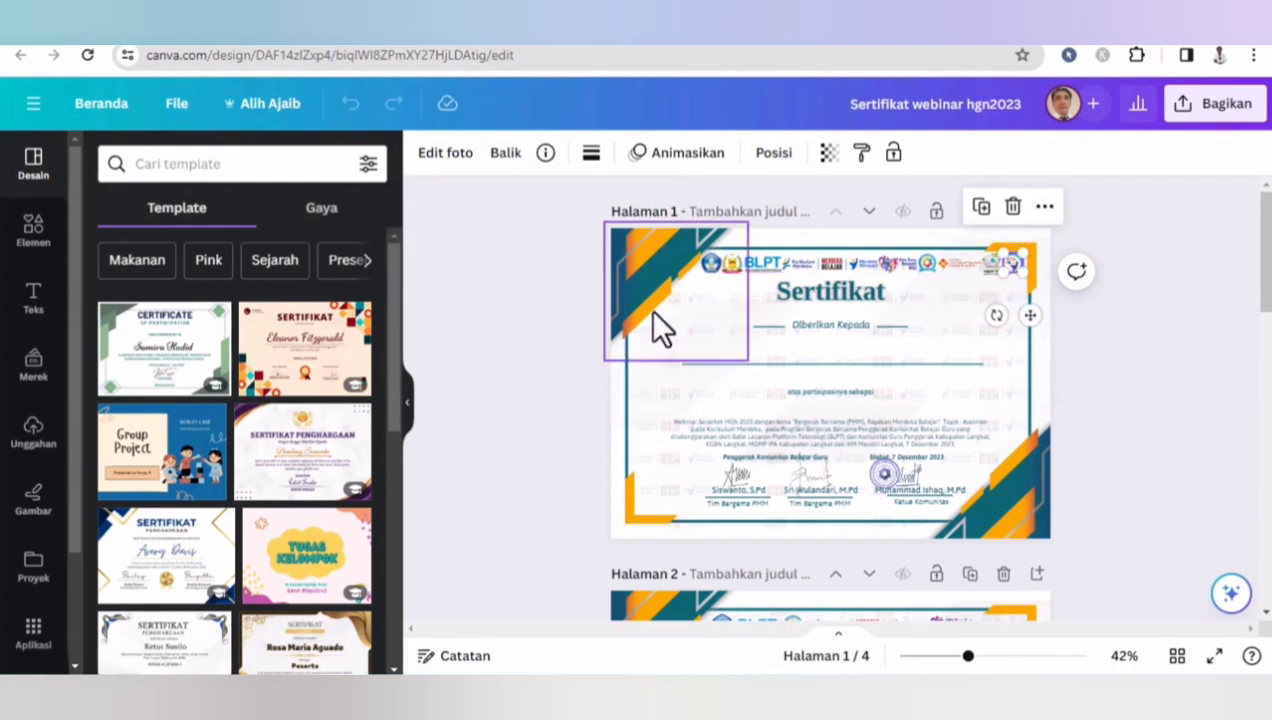
{"action": "left_click", "coordinate": [728, 264]}
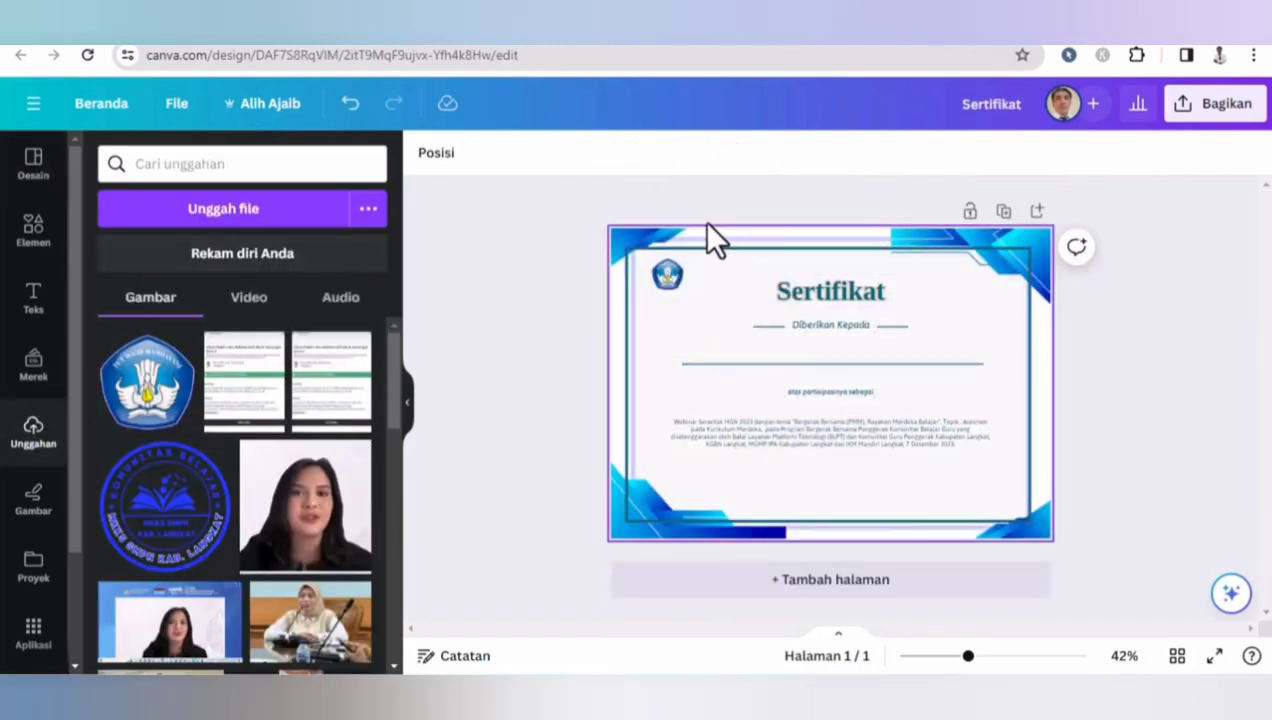
- Paste the copied header logos and move two of them beside the Tut Wuri Handayani logo in the top-left corner
{"action": "key", "text": "ctrl+v"}
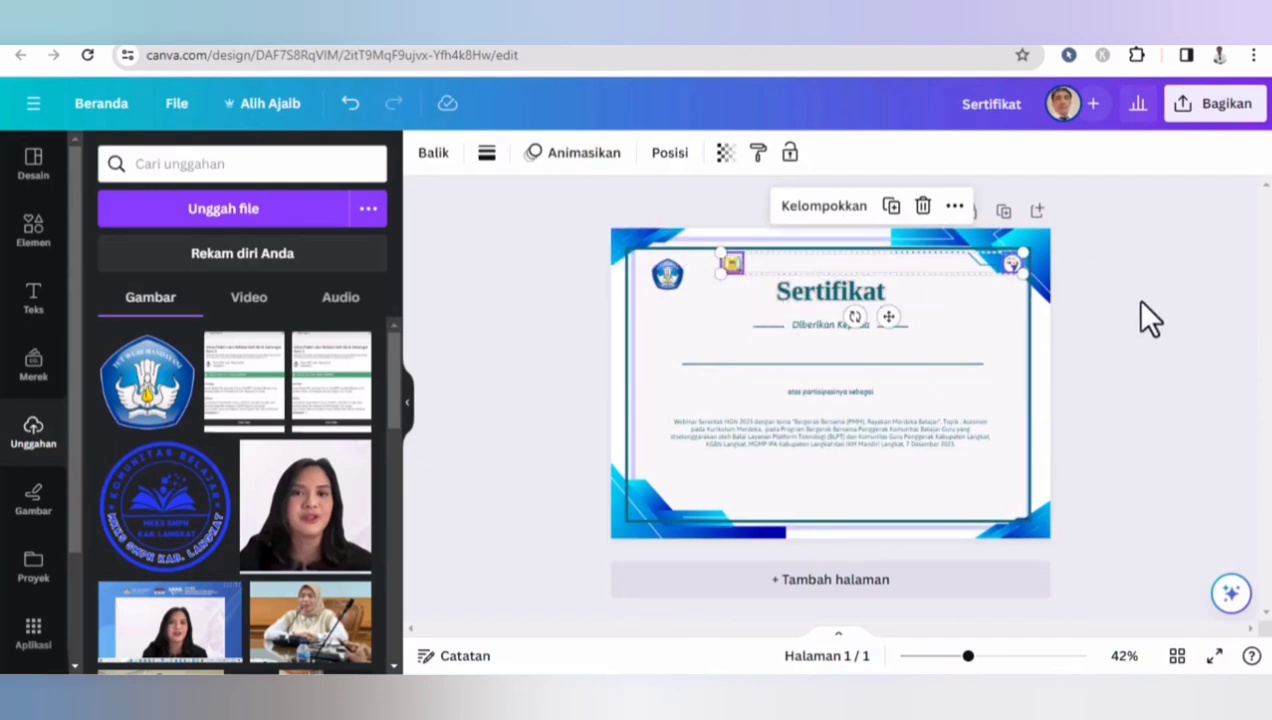
{"action": "left_click", "coordinate": [1133, 298]}
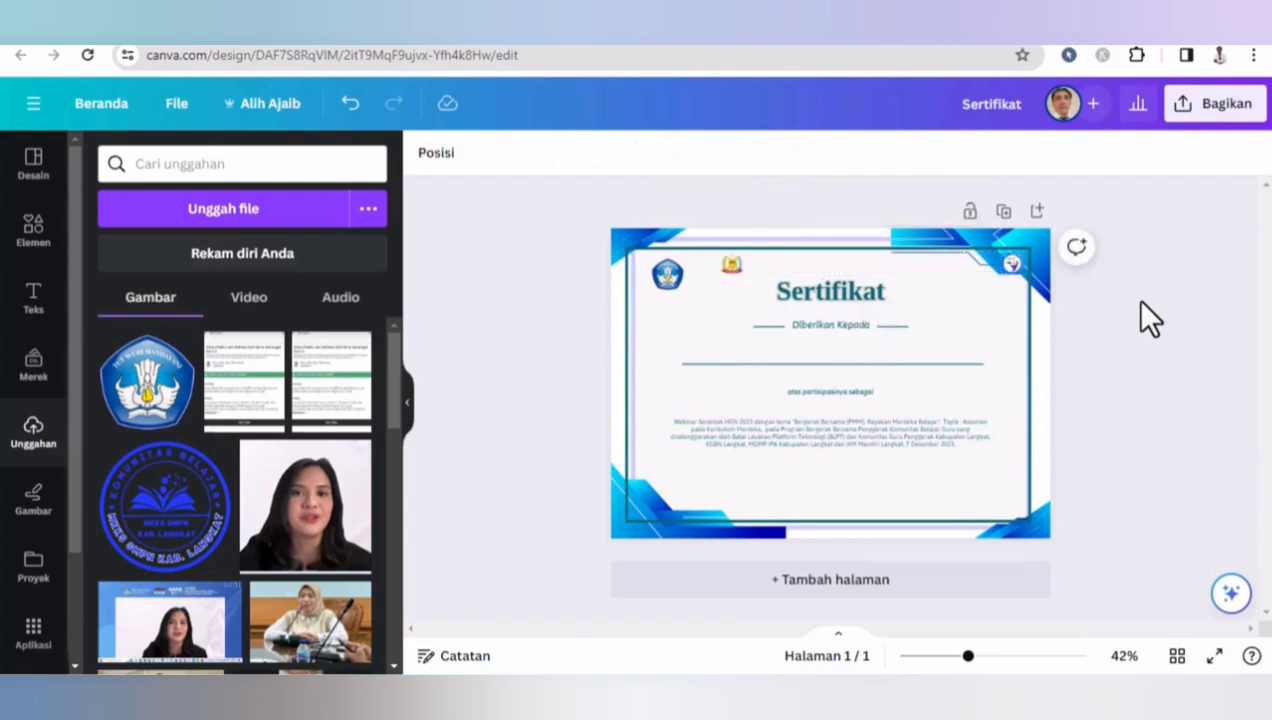
{"action": "left_click", "coordinate": [733, 262]}
{"action": "left_click_drag", "start_coordinate": [733, 262], "coordinate": [701, 274]}
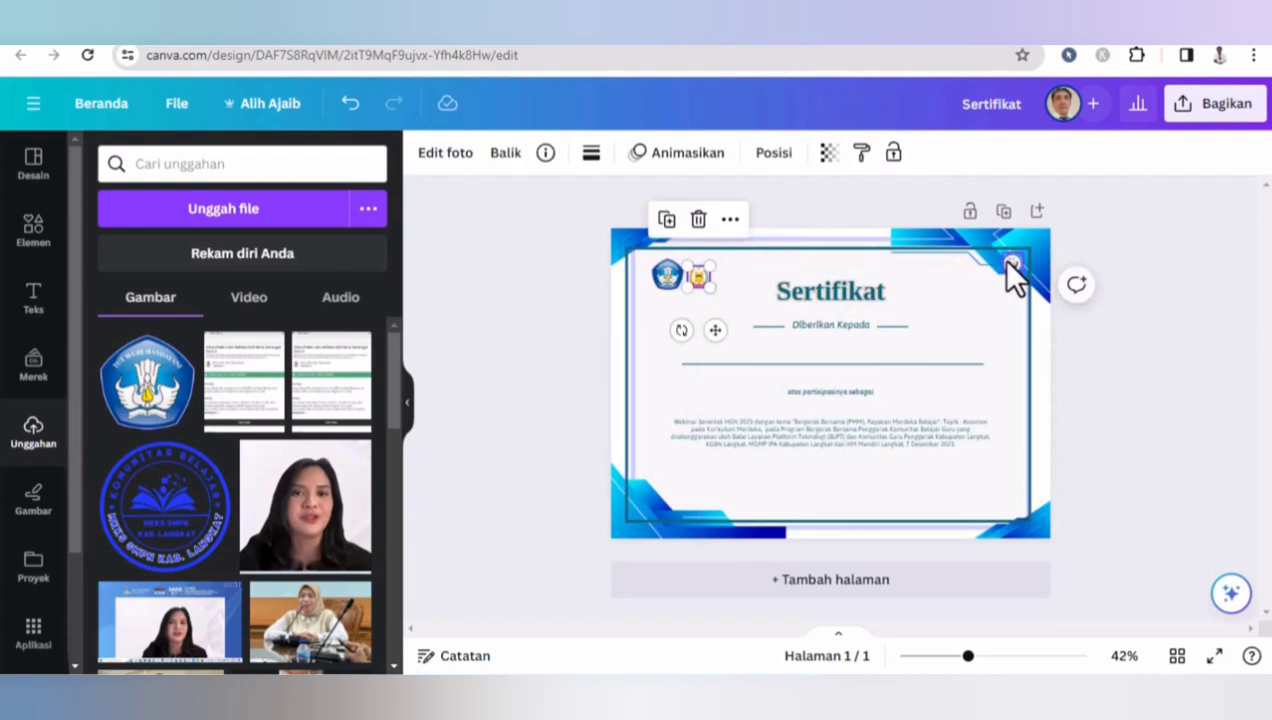
{"action": "left_click_drag", "start_coordinate": [1009, 265], "coordinate": [721, 277]}
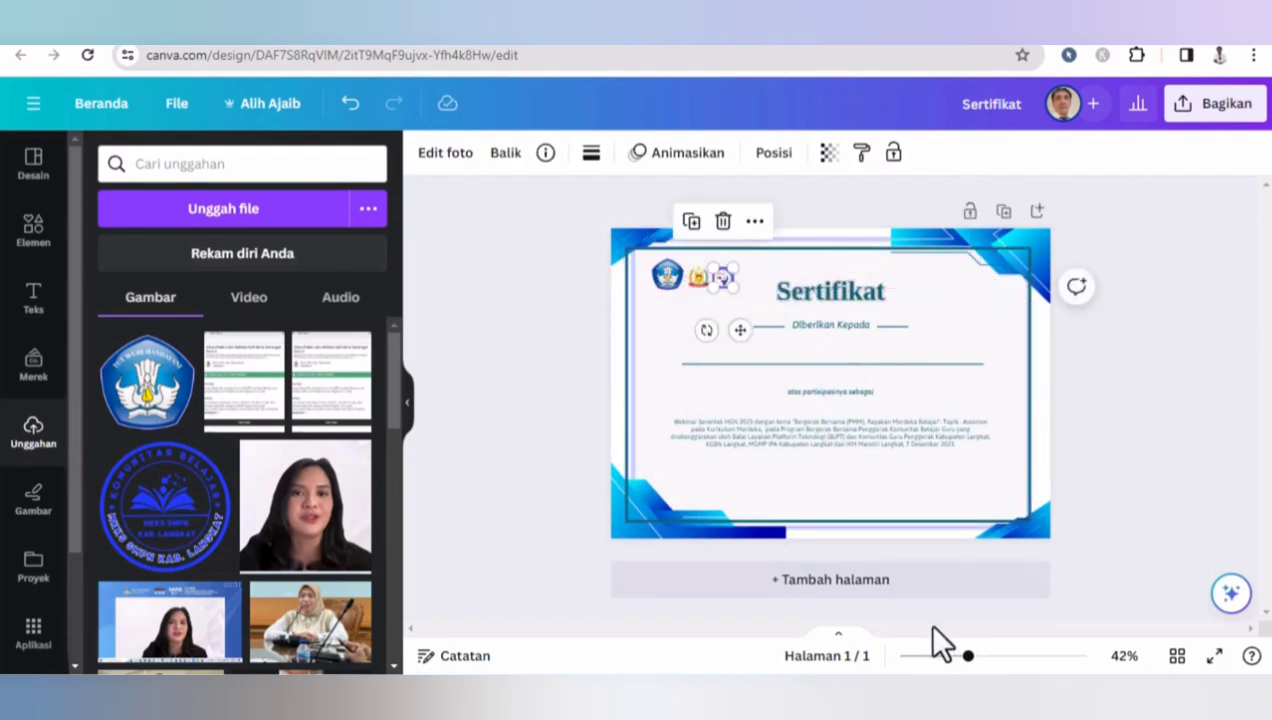
- Resize and line up the Tut Wuri Handayani, Kabupaten Langkat and Merdeka Belajar logos in a row at the top-left
{"action": "left_click_drag", "start_coordinate": [968, 657], "coordinate": [796, 628]}
{"action": "scroll", "coordinate": [838, 400], "scroll_direction": "up", "scroll_amount": 4}
{"action": "left_click", "coordinate": [617, 425]}
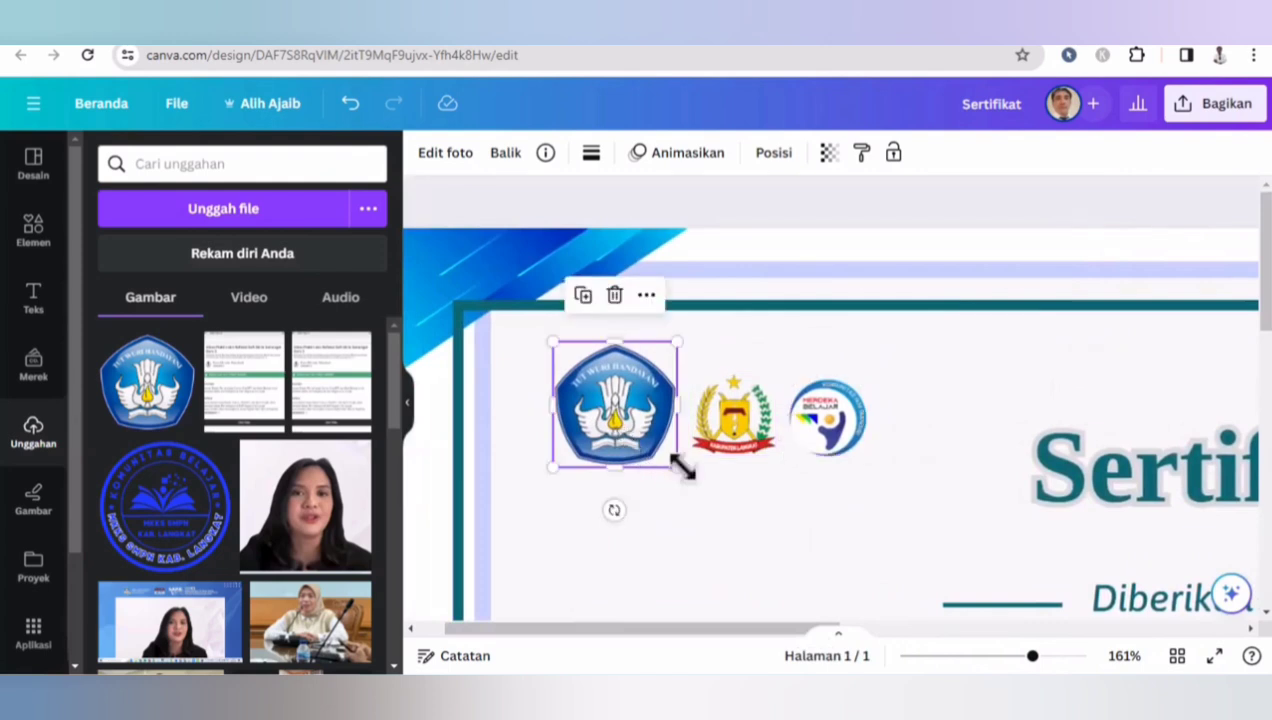
{"action": "left_click_drag", "start_coordinate": [679, 465], "coordinate": [675, 391]}
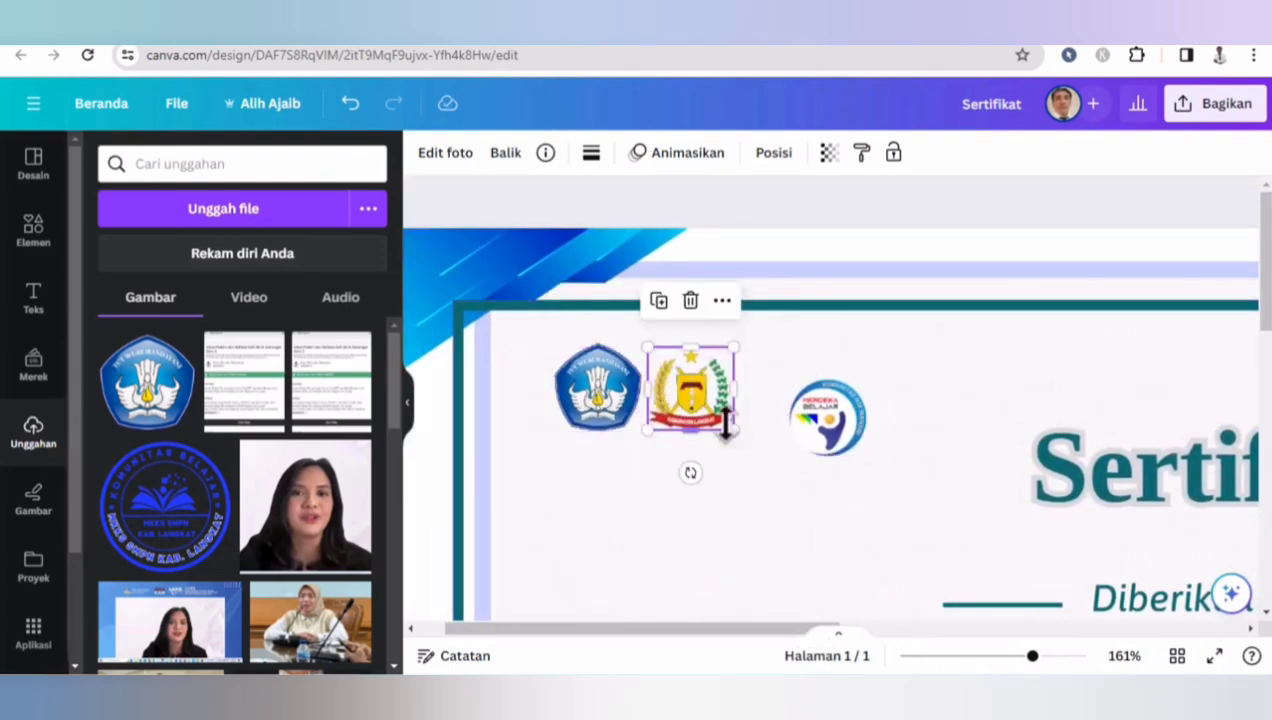
{"action": "left_click_drag", "start_coordinate": [735, 430], "coordinate": [741, 432]}
{"action": "left_click", "coordinate": [843, 443]}
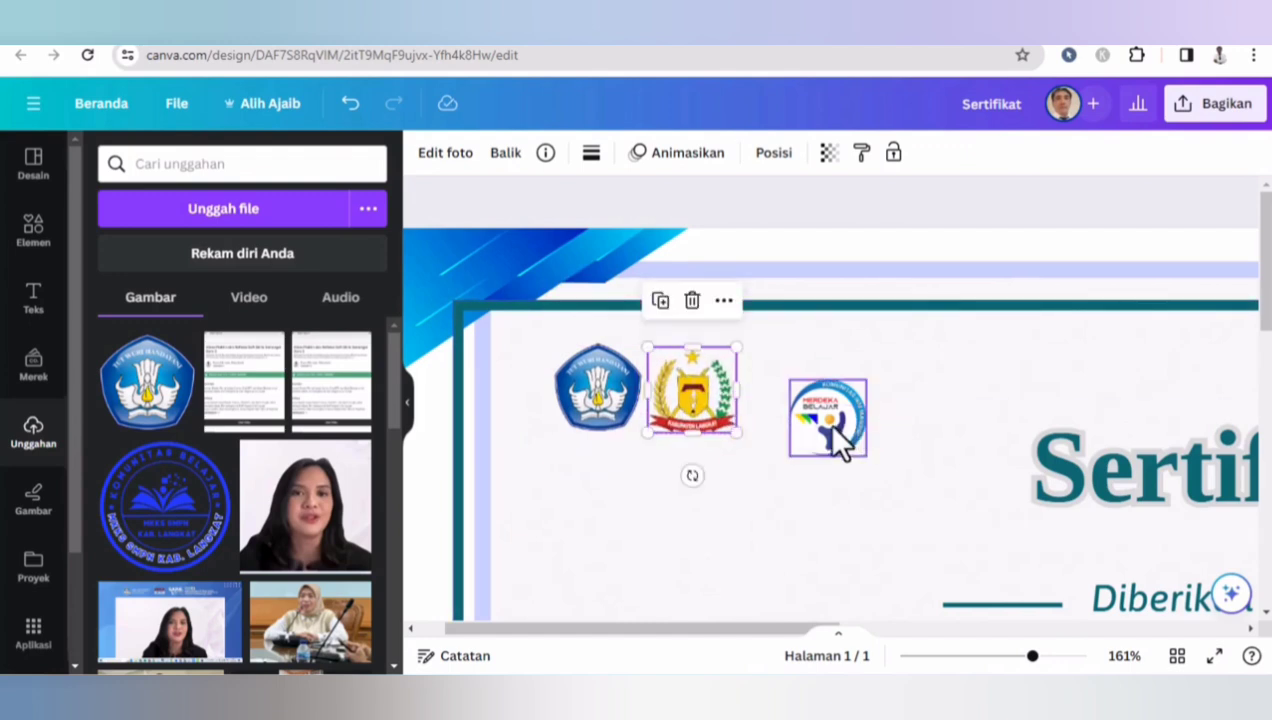
{"action": "left_click_drag", "start_coordinate": [830, 428], "coordinate": [790, 390]}
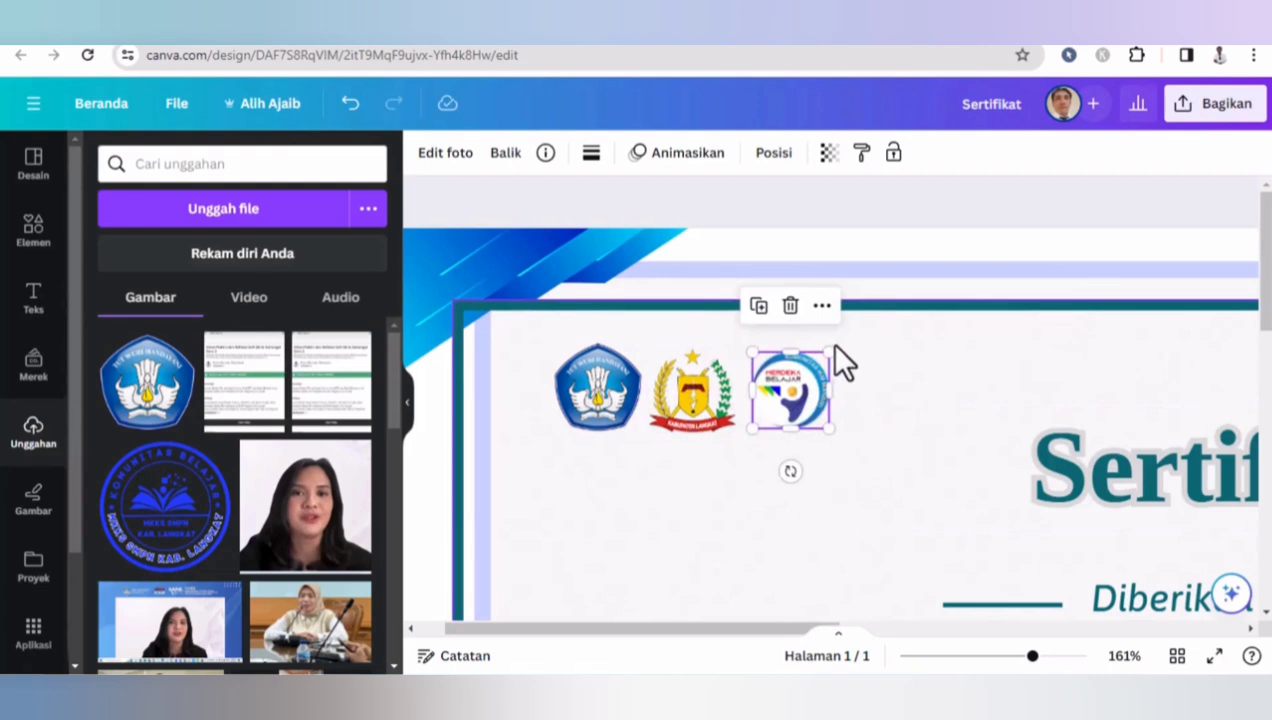
{"action": "left_click_drag", "start_coordinate": [829, 346], "coordinate": [837, 341]}
{"action": "left_click_drag", "start_coordinate": [838, 340], "coordinate": [840, 342]}
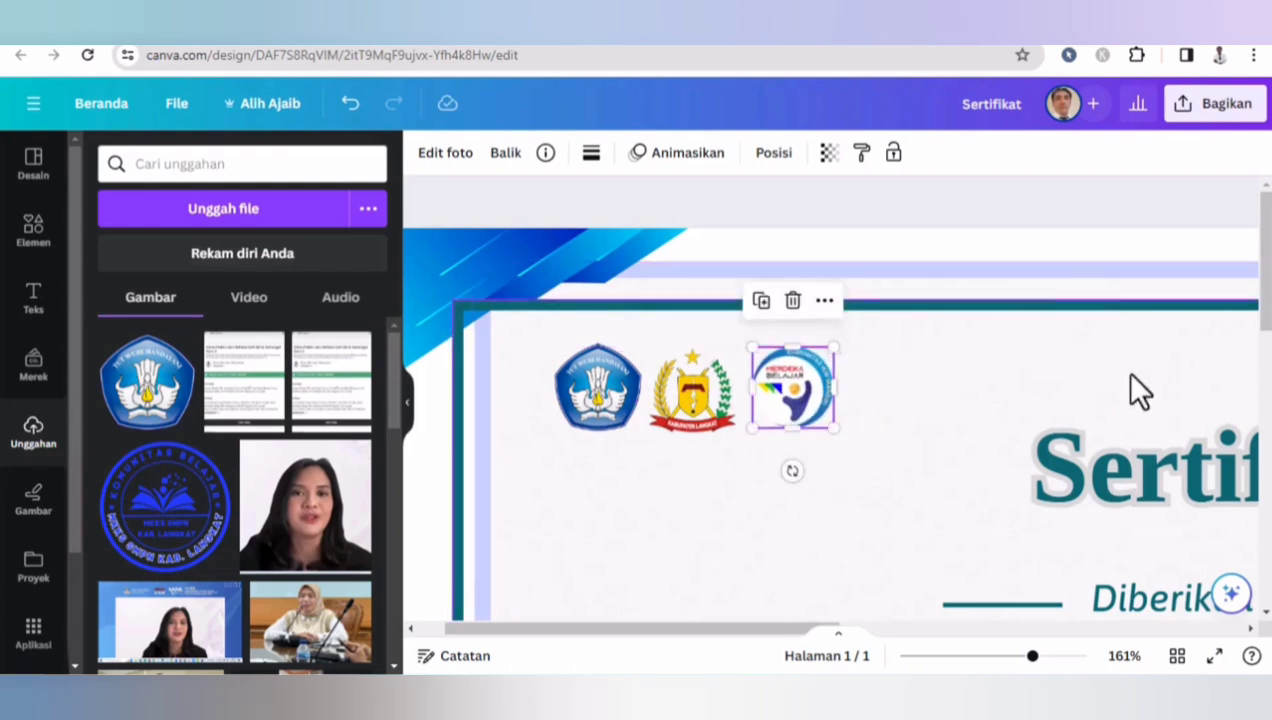
{"action": "left_click", "coordinate": [960, 658]}
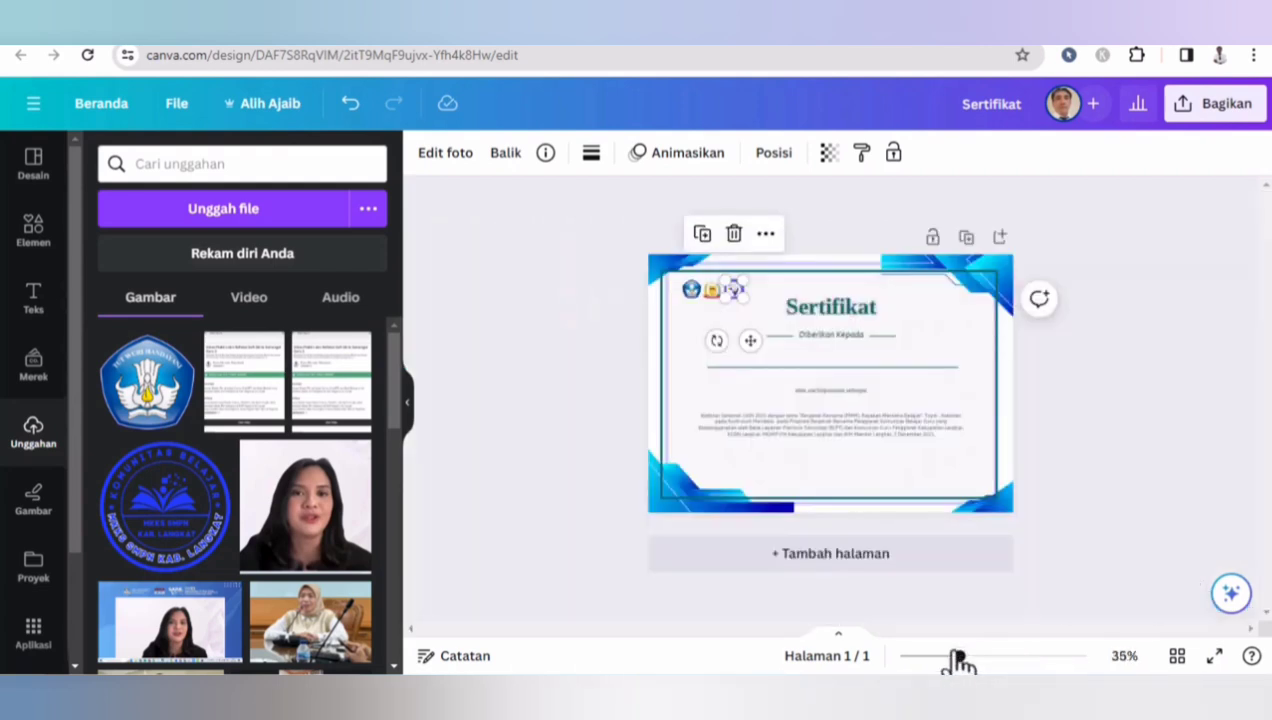
{"action": "left_click", "coordinate": [1181, 441]}
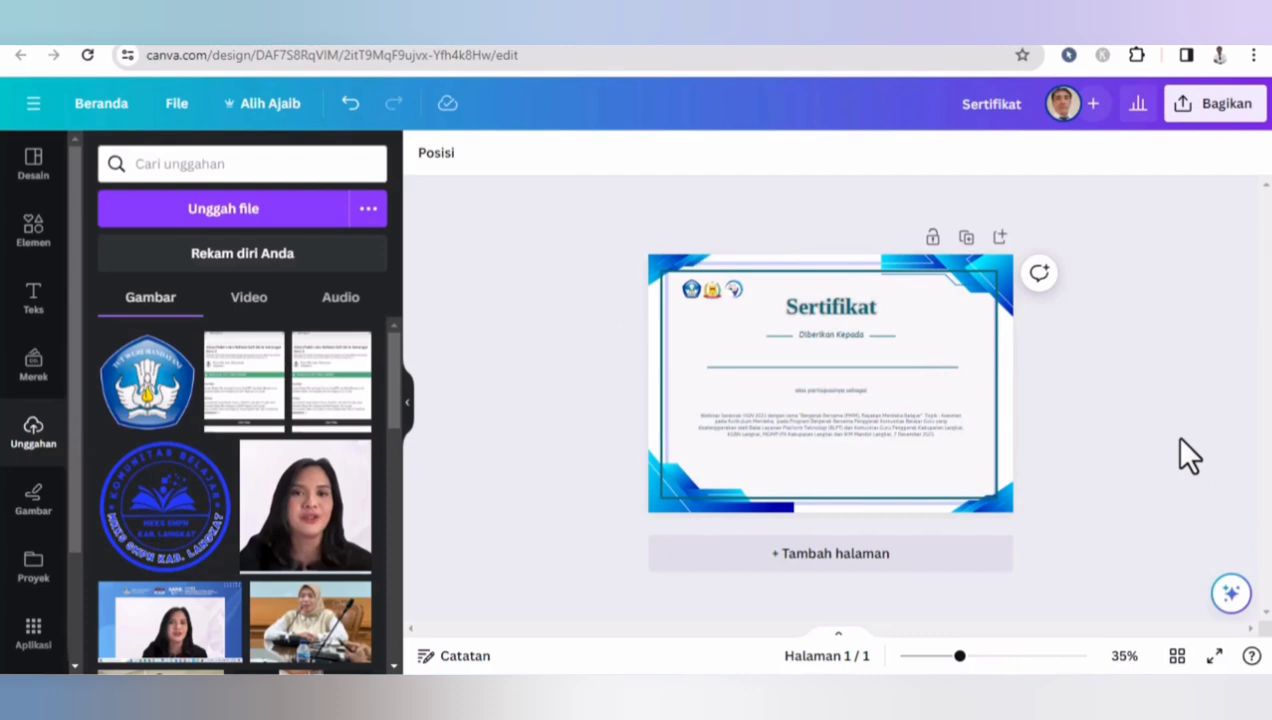
- Switch to the webinar certificate and copy its 'Stabat, 7 Desember 2023' date line
{"action": "left_click", "coordinate": [519, 46]}
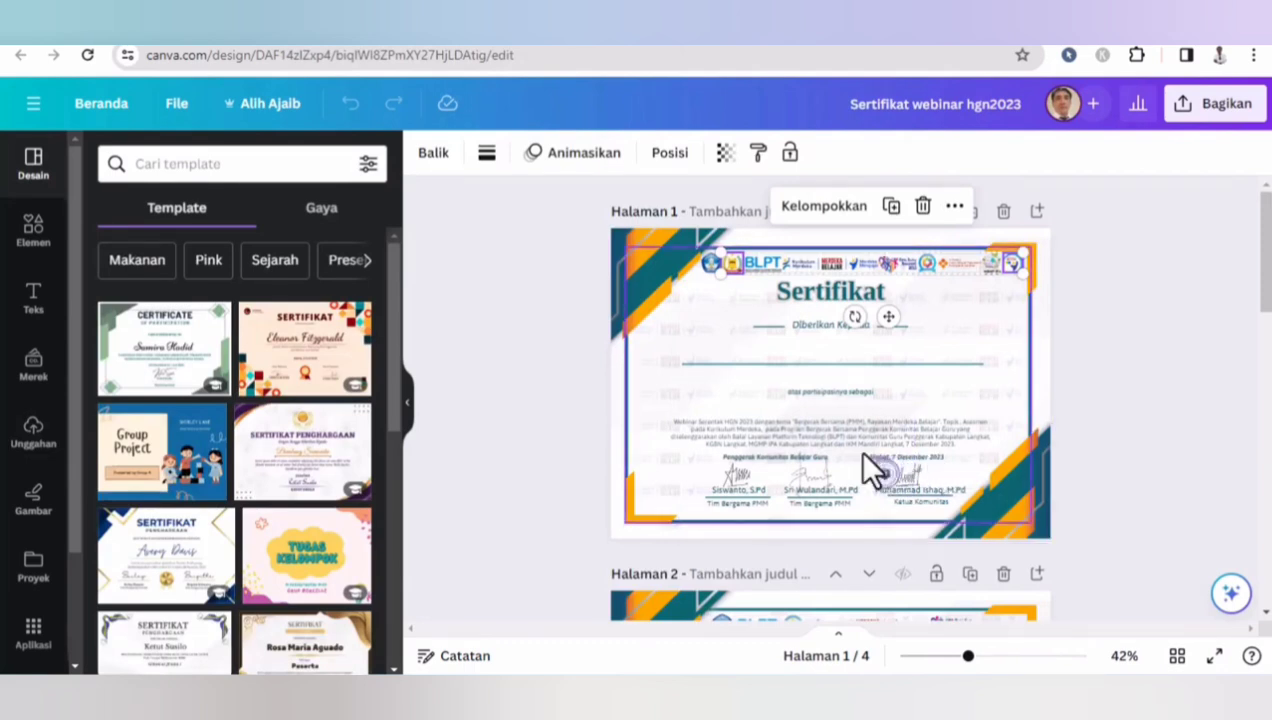
{"action": "left_click_drag", "start_coordinate": [968, 660], "coordinate": [988, 660]}
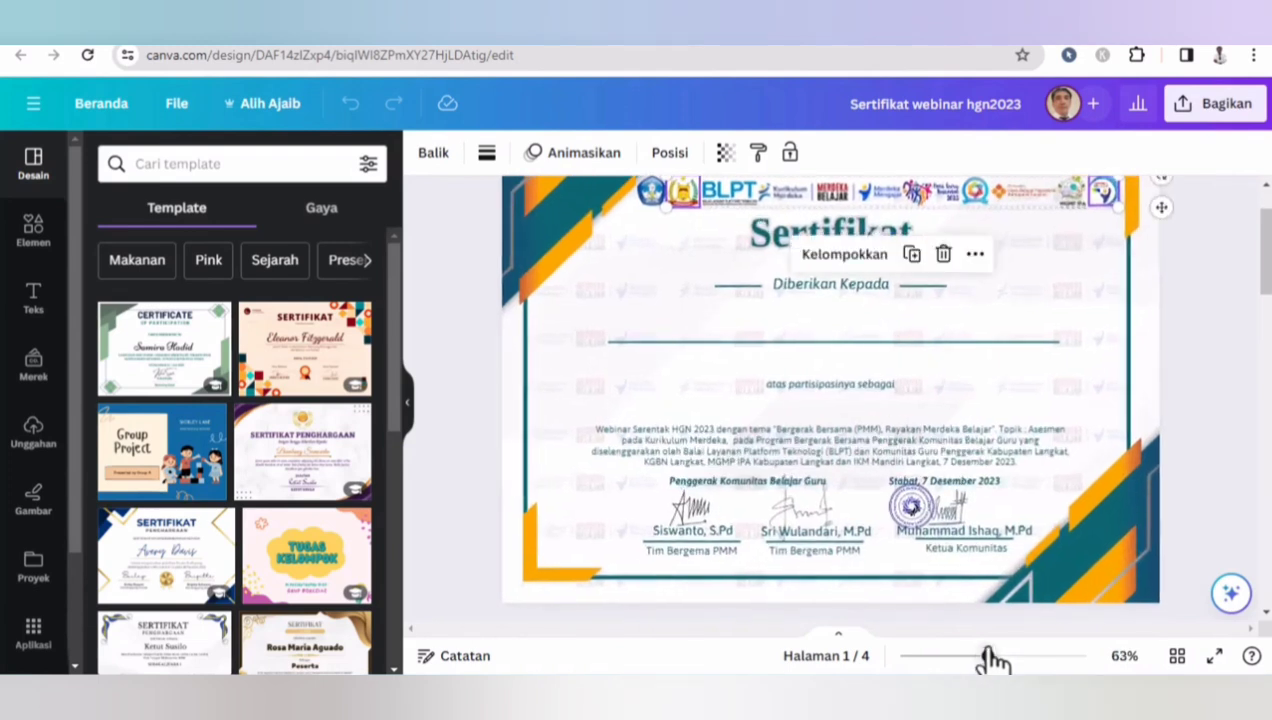
{"action": "left_click", "coordinate": [936, 480]}
{"action": "left_click_drag", "start_coordinate": [922, 493], "coordinate": [862, 503]}
{"action": "left_click", "coordinate": [898, 480]}
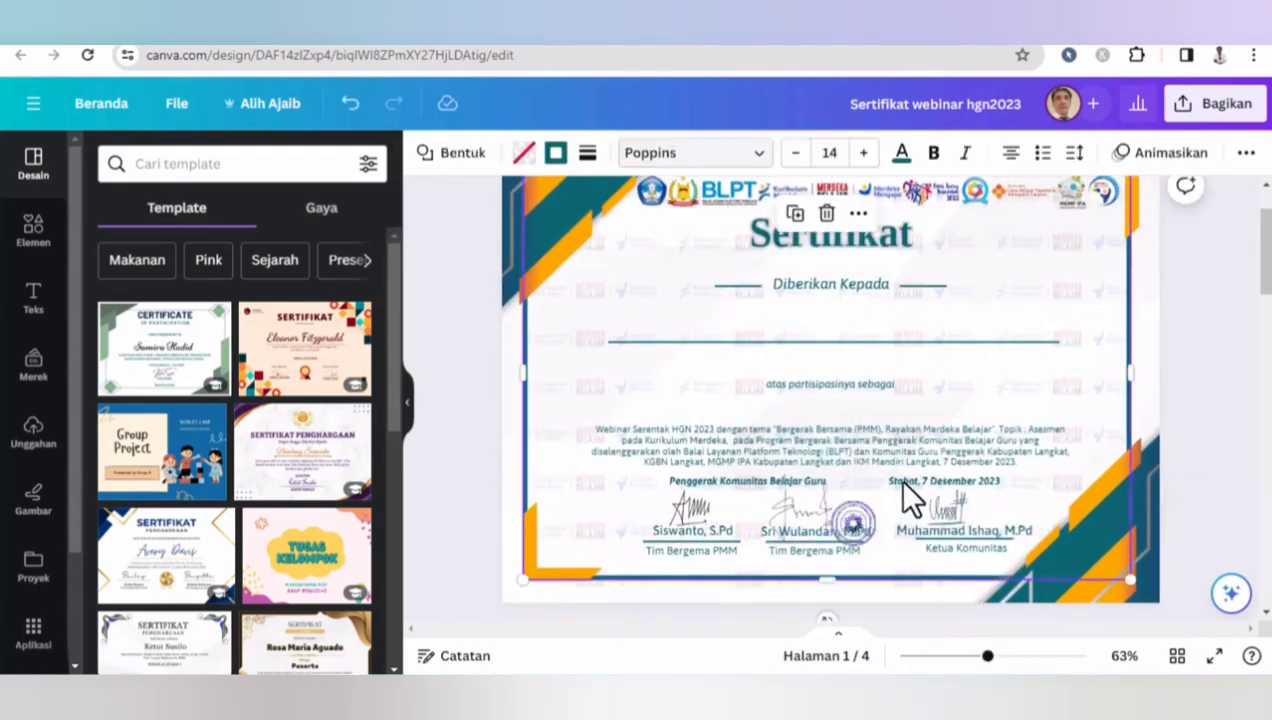
{"action": "left_click_drag", "start_coordinate": [921, 480], "coordinate": [696, 488]}
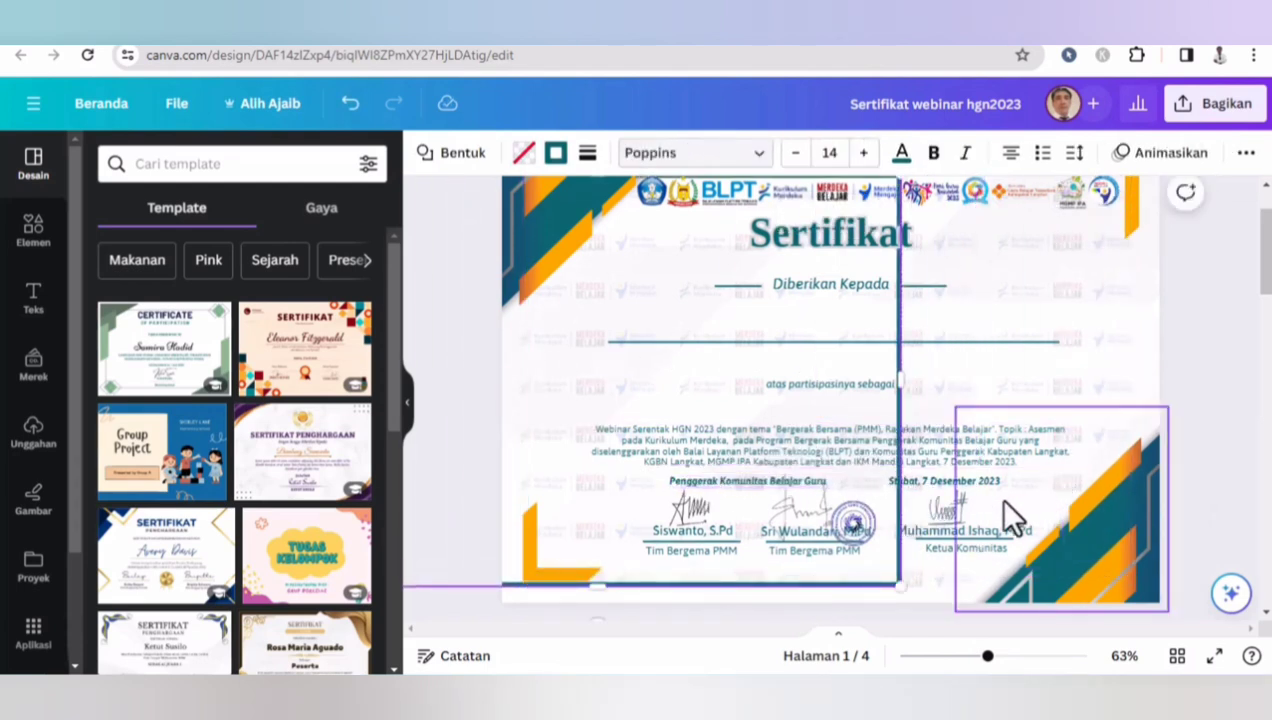
{"action": "left_click", "coordinate": [926, 482]}
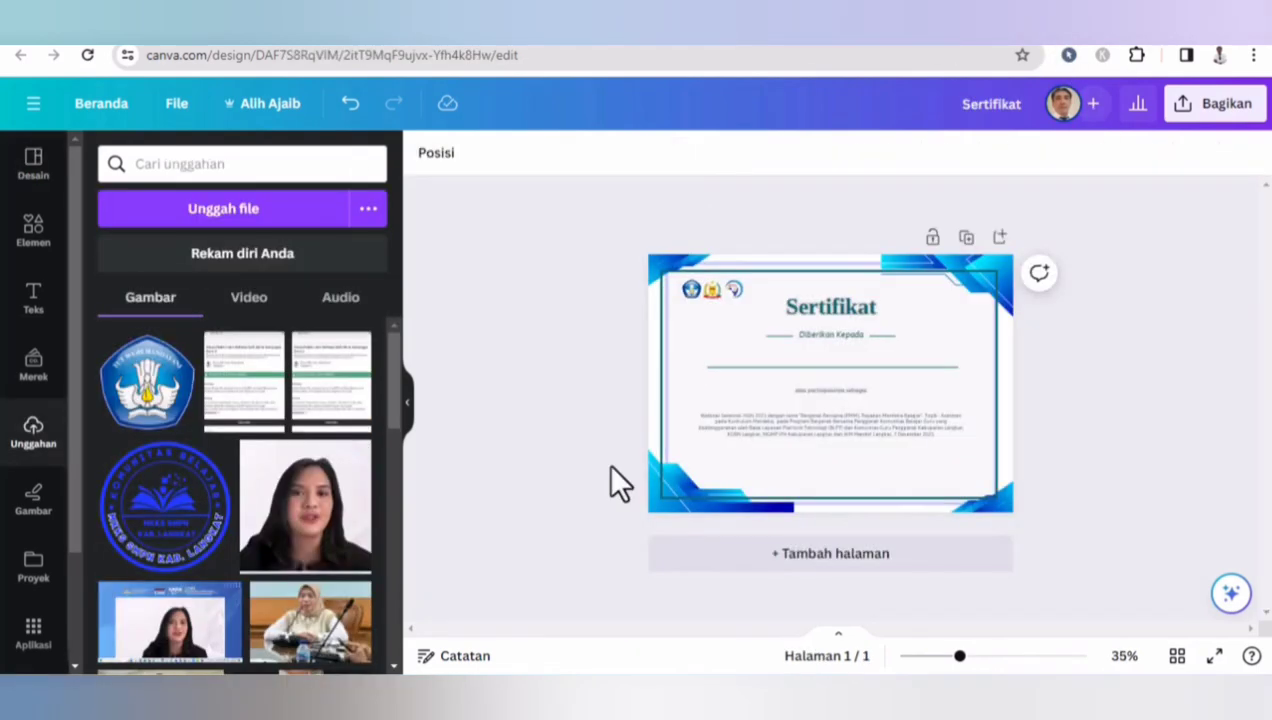
- Paste the date line into the new certificate below the body text and change it to 'Stabat, 30 Januari 2024'
{"action": "key", "text": "ctrl+v"}
{"action": "left_click_drag", "start_coordinate": [898, 445], "coordinate": [909, 441]}
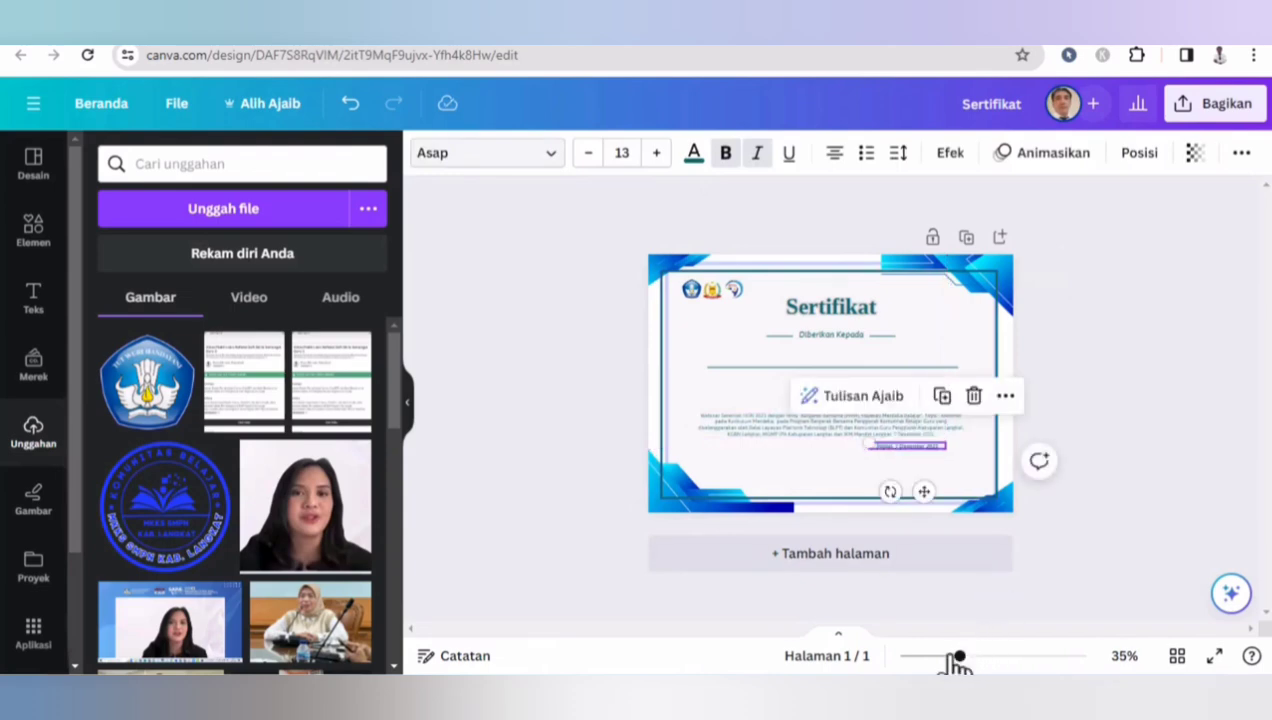
{"action": "left_click_drag", "start_coordinate": [962, 657], "coordinate": [1001, 656]}
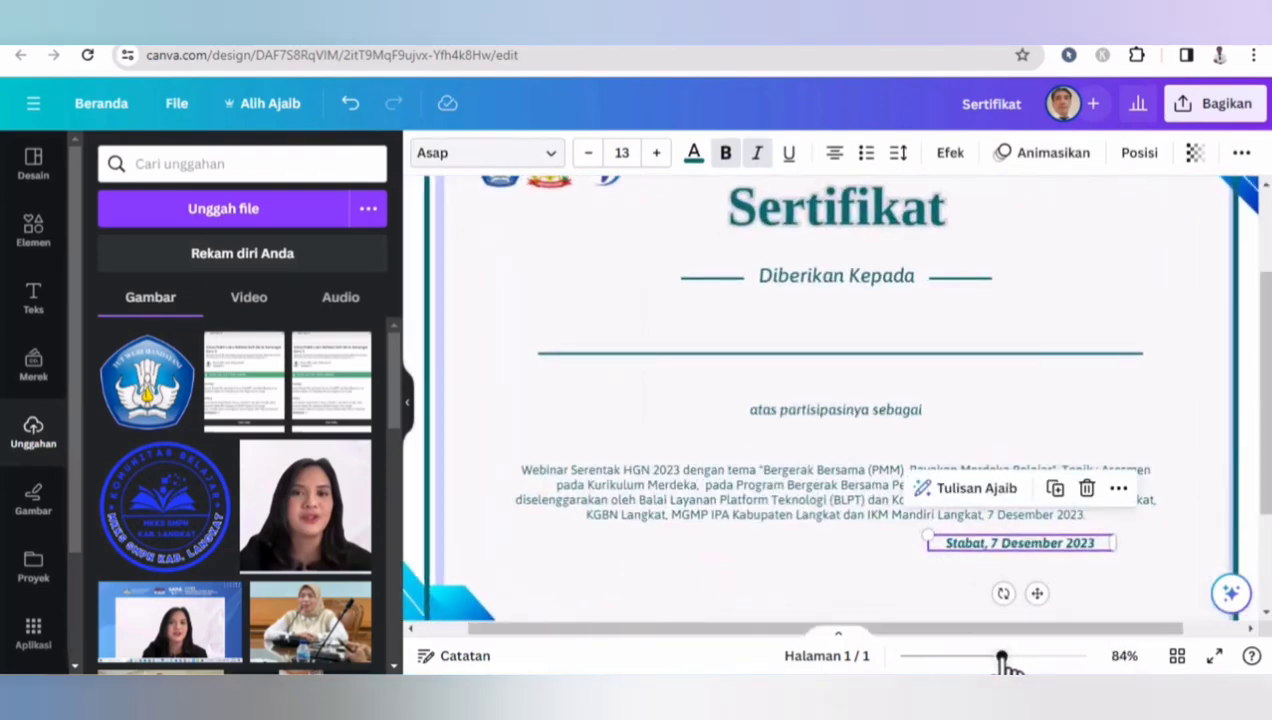
{"action": "double_click", "coordinate": [994, 546]}
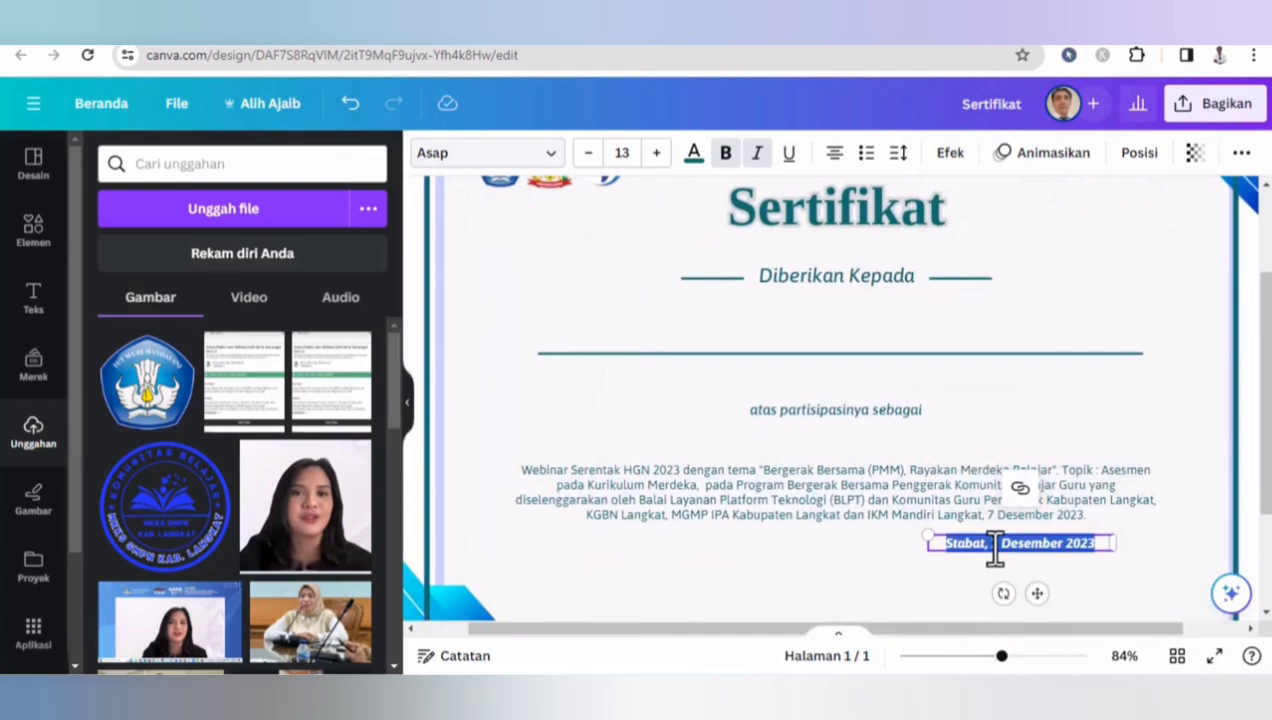
{"action": "left_click", "coordinate": [1004, 545]}
{"action": "key", "text": "BackSpace"}
{"action": "type", "text": "30"}
{"action": "key", "text": "BackSpace"}
{"action": "key", "text": "BackSpace"}
{"action": "key", "text": "BackSpace"}
{"action": "type", "text": "30 Janu"}
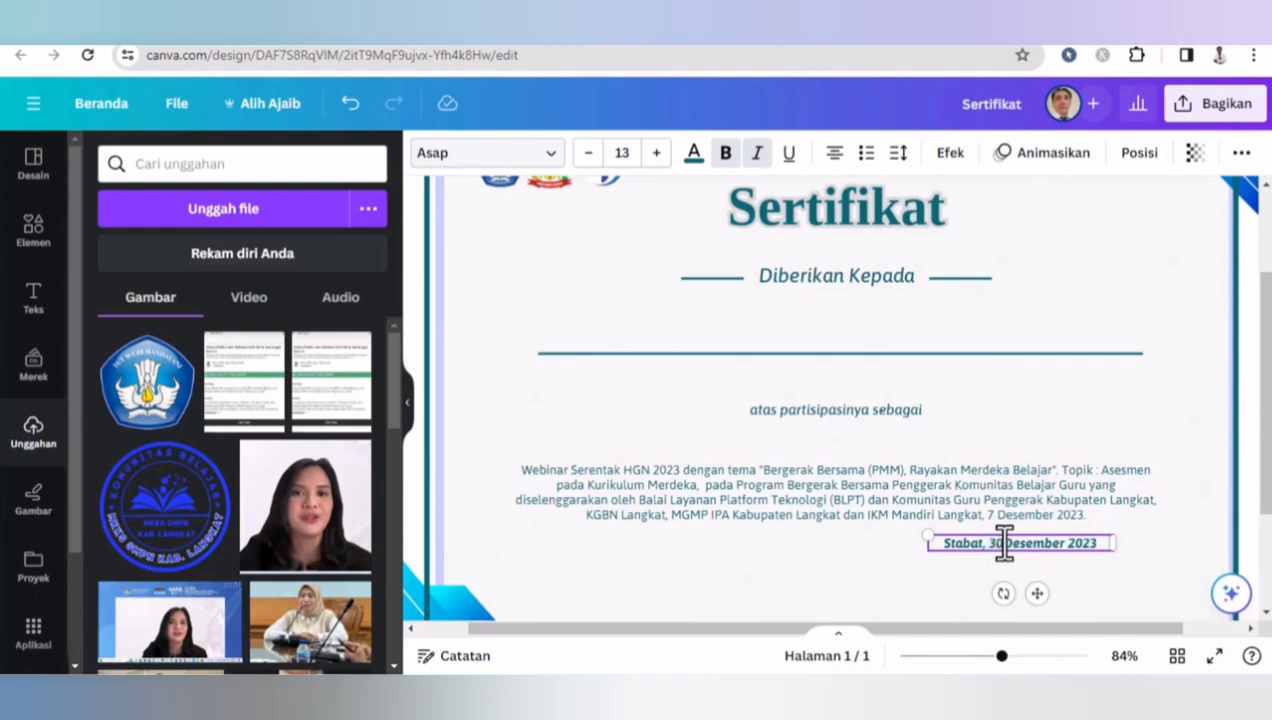
{"action": "type", "text": "ari "}
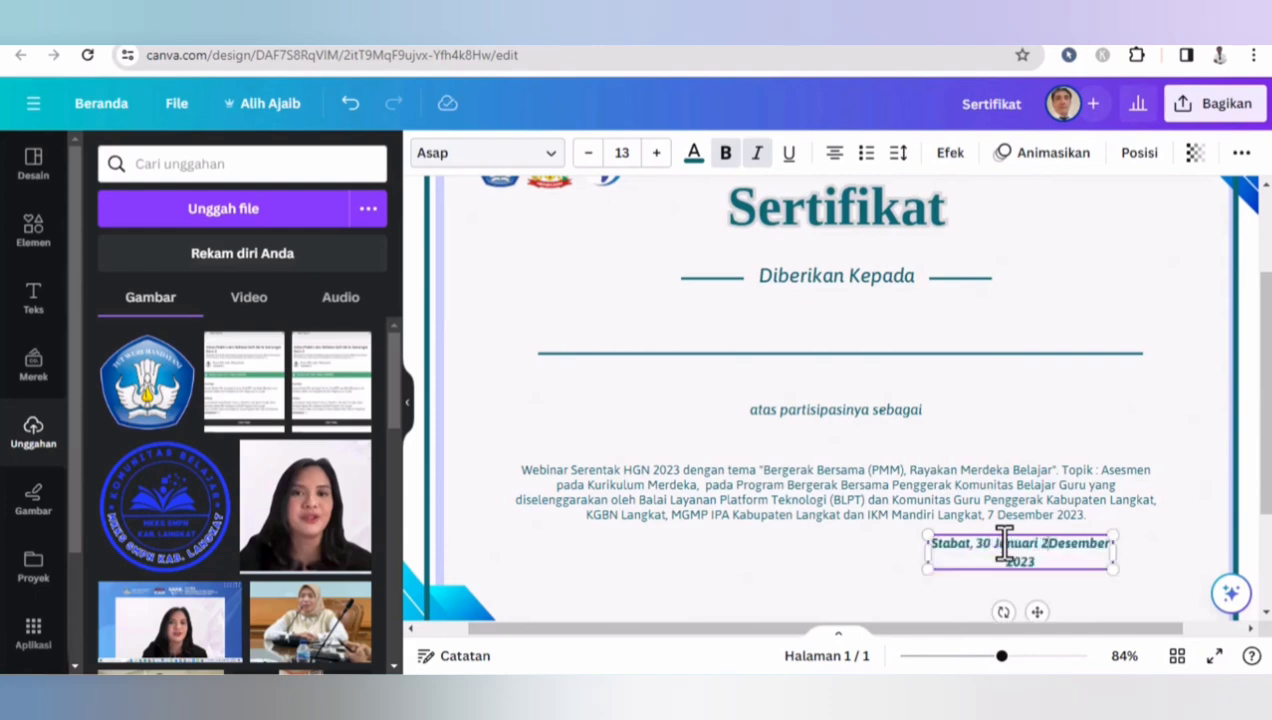
{"action": "type", "text": "2024"}
{"action": "key", "text": "Delete"}
{"action": "key", "text": "Delete"}
{"action": "key", "text": "Delete"}
{"action": "key", "text": "Delete"}
{"action": "key", "text": "Delete"}
{"action": "key", "text": "Delete"}
{"action": "key", "text": "Delete"}
{"action": "key", "text": "Delete"}
{"action": "key", "text": "Delete"}
{"action": "key", "text": "Delete"}
{"action": "key", "text": "Delete"}
{"action": "key", "text": "Delete"}
{"action": "key", "text": "Delete"}
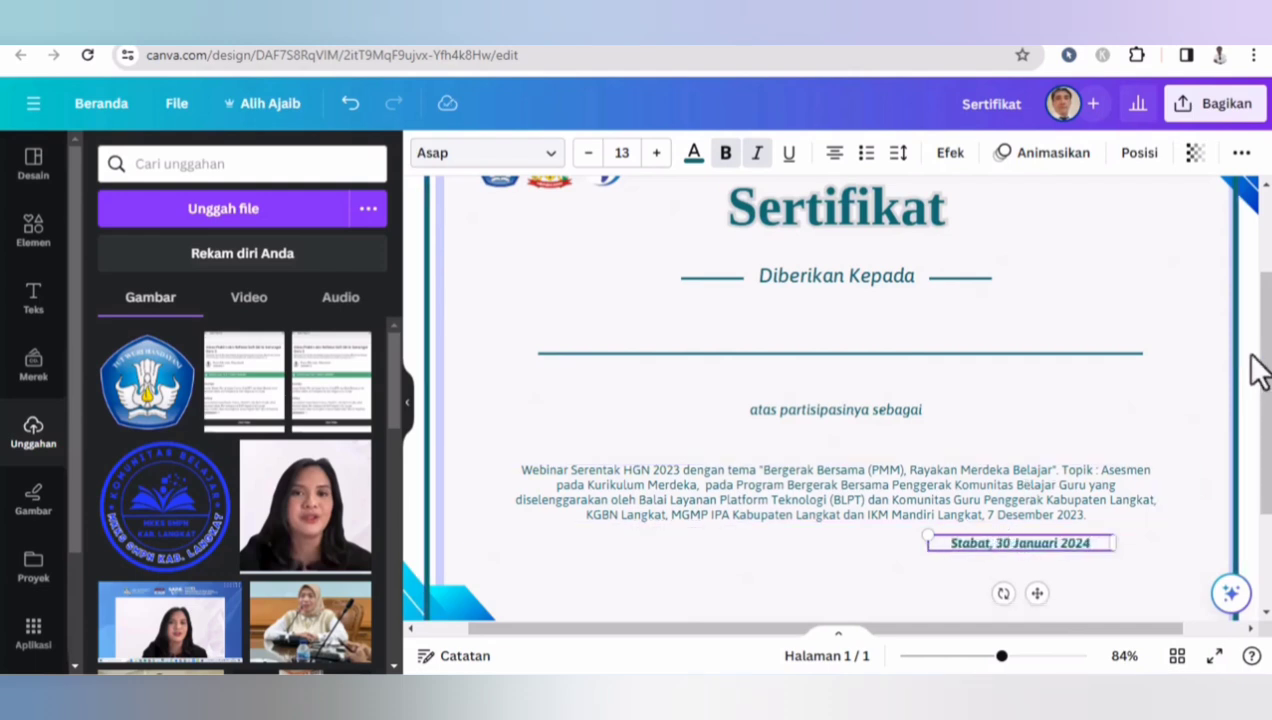
- Add the MKKS SMPN Kab. Langkat stamp image, shrink it and place it below the date line
{"action": "left_click_drag", "start_coordinate": [1265, 372], "coordinate": [1265, 432]}
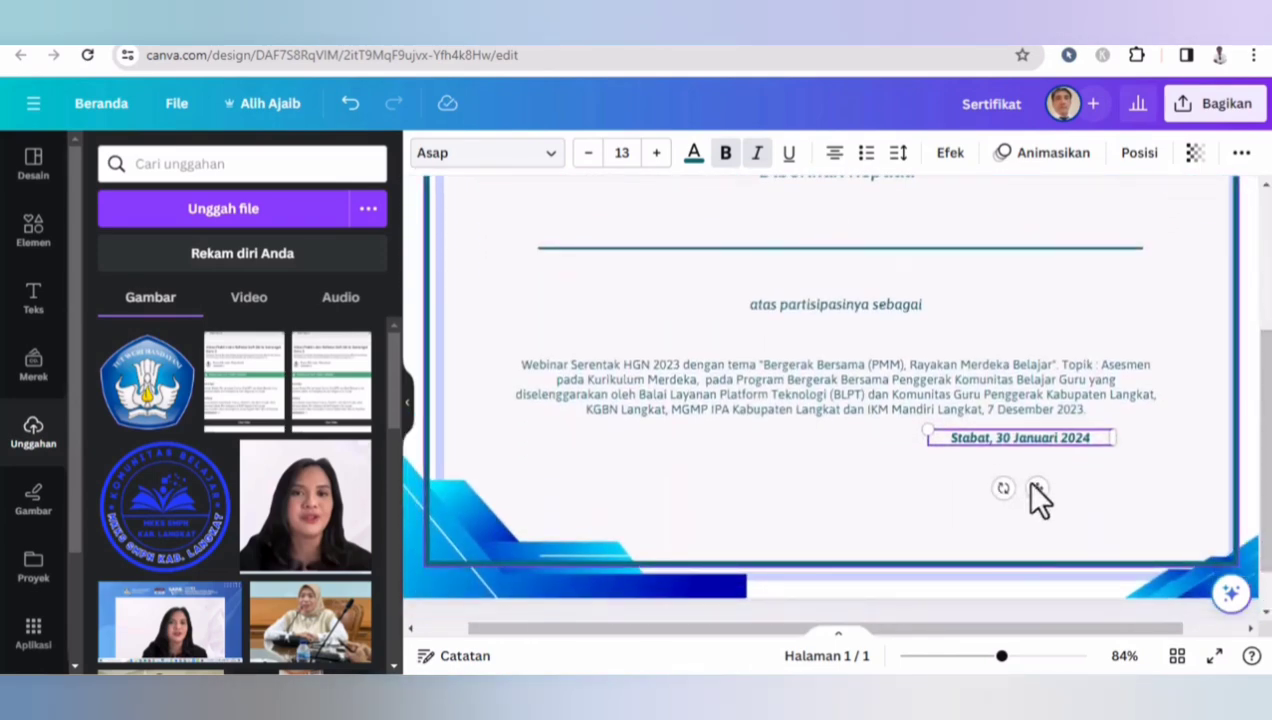
{"action": "left_click", "coordinate": [1076, 474]}
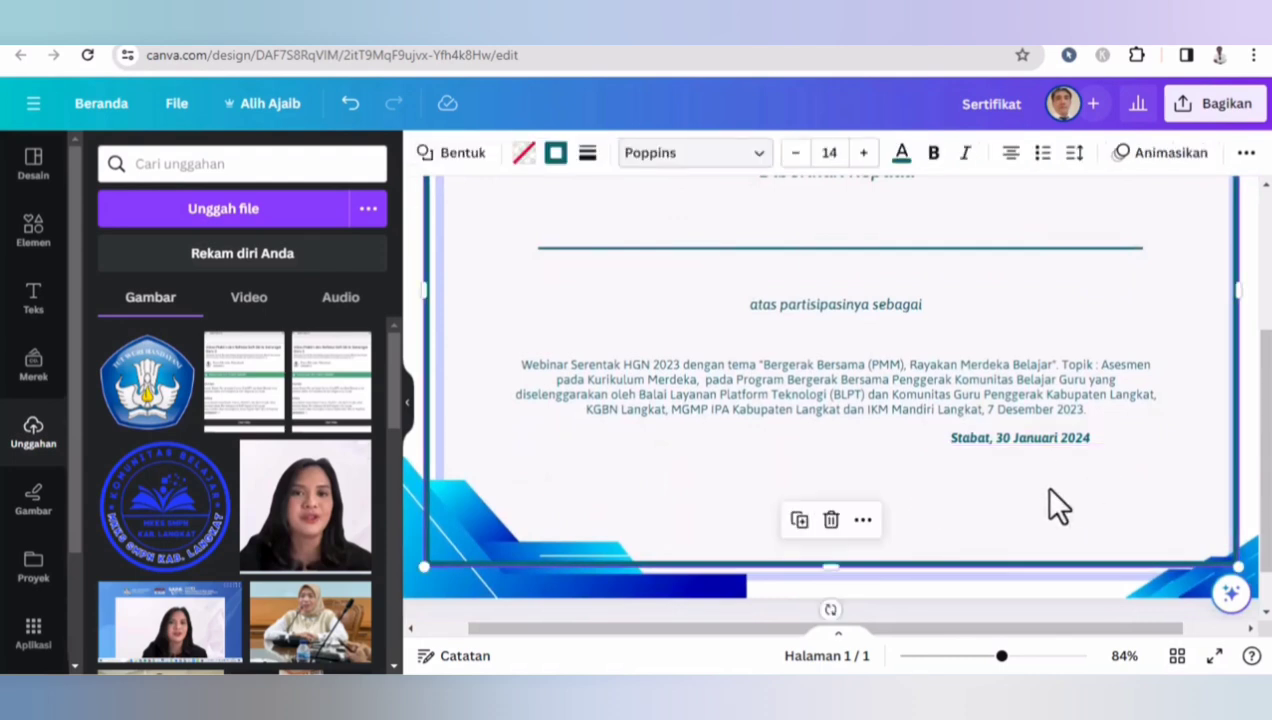
{"action": "left_click", "coordinate": [1050, 490]}
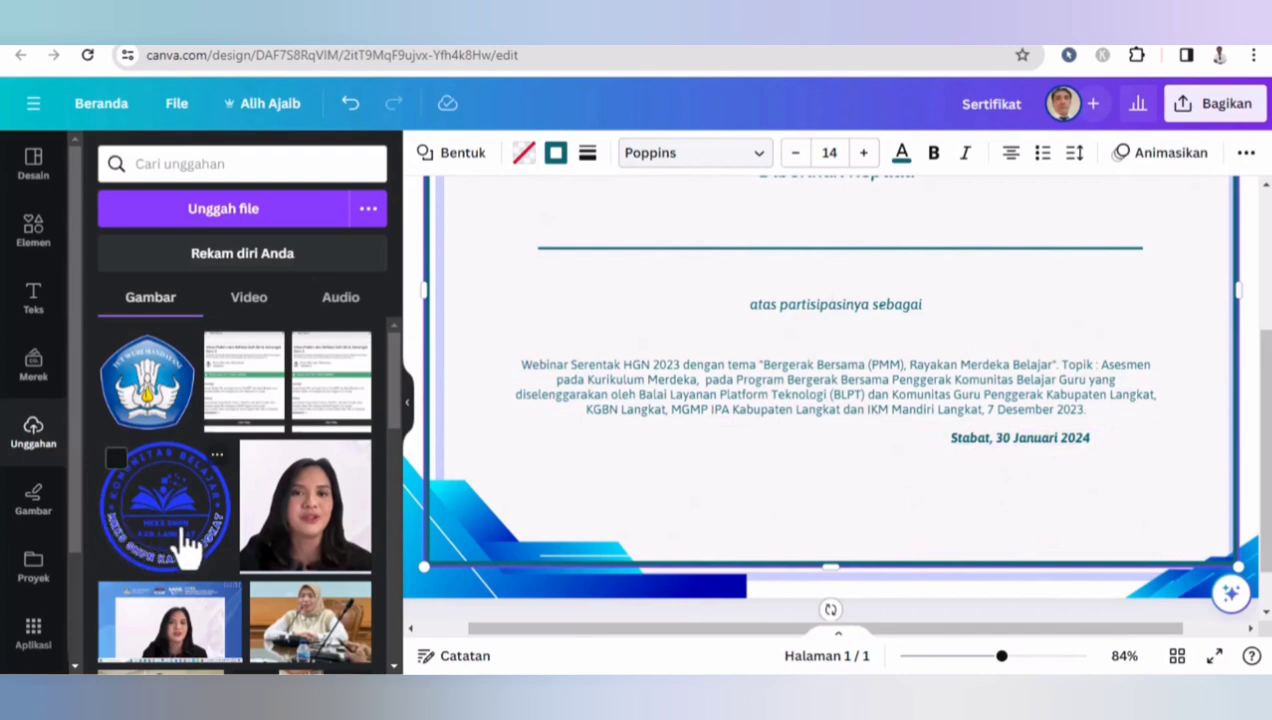
{"action": "left_click", "coordinate": [158, 510]}
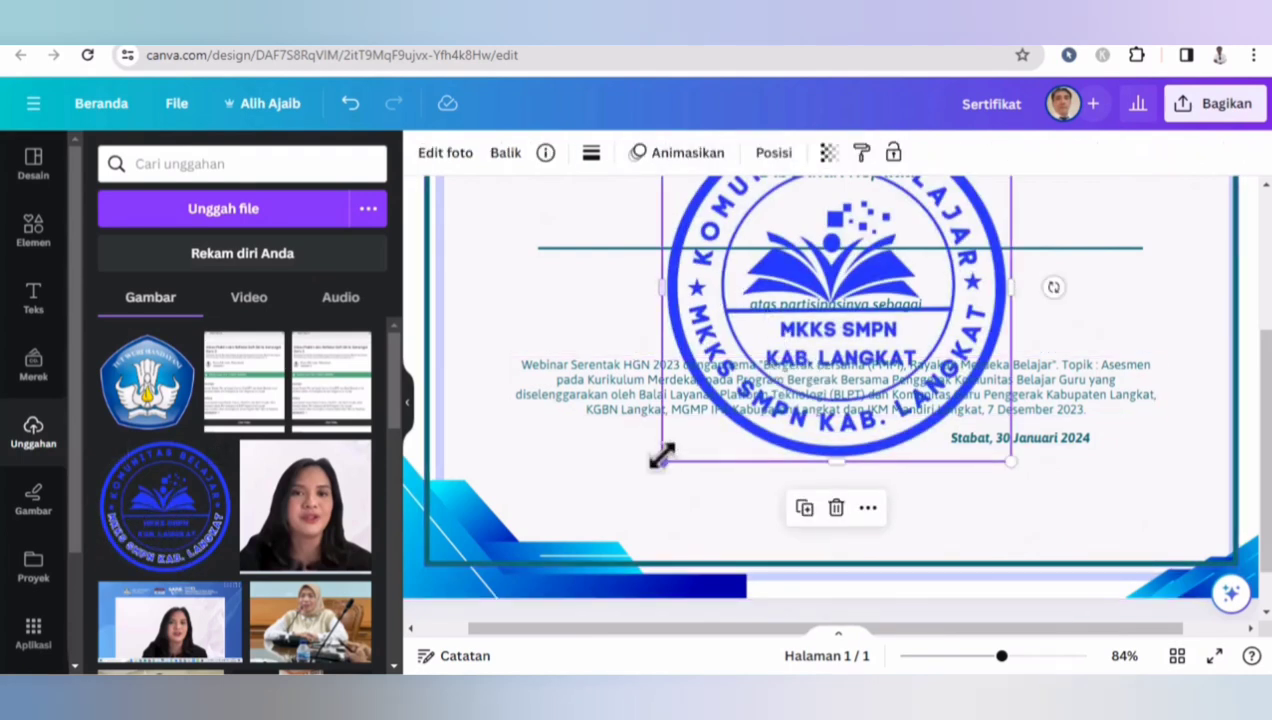
{"action": "left_click_drag", "start_coordinate": [661, 461], "coordinate": [814, 198]}
{"action": "left_click_drag", "start_coordinate": [922, 207], "coordinate": [890, 490]}
{"action": "left_click_drag", "start_coordinate": [973, 419], "coordinate": [939, 484]}
{"action": "left_click", "coordinate": [1017, 488]}
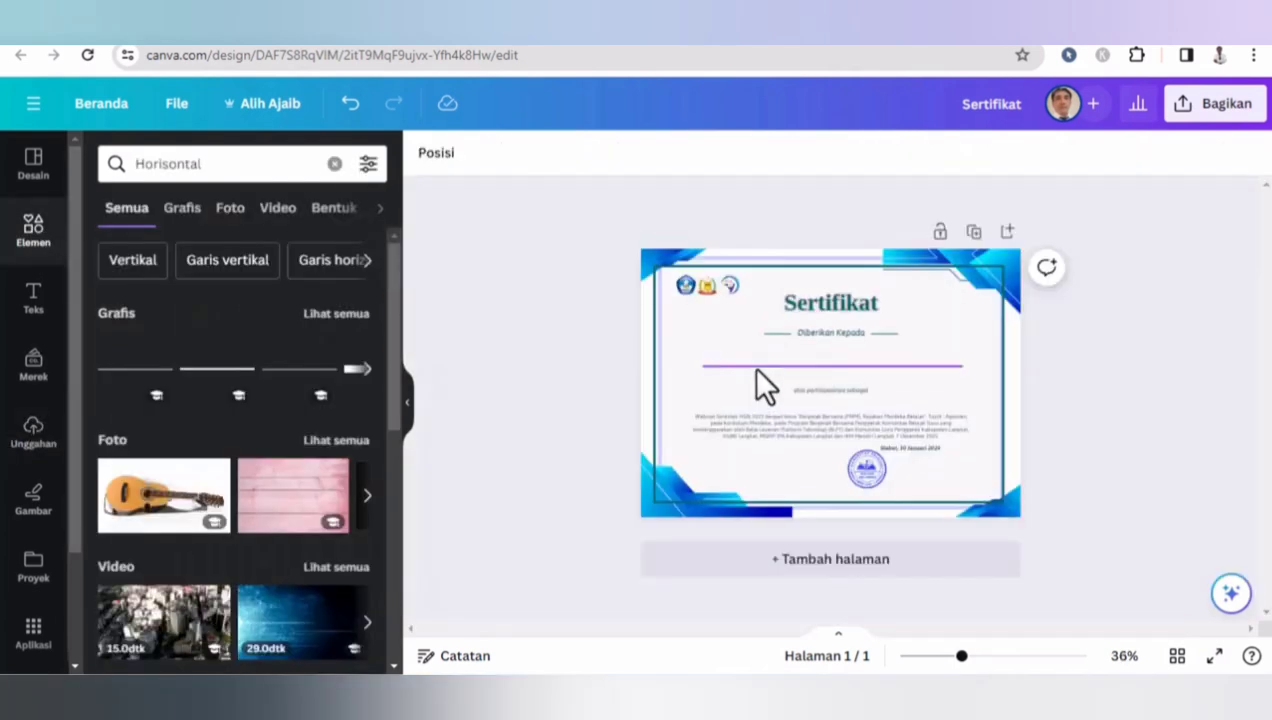
- Duplicate the horizontal name line and move the copy down near the bottom of the certificate
{"action": "left_click", "coordinate": [753, 366]}
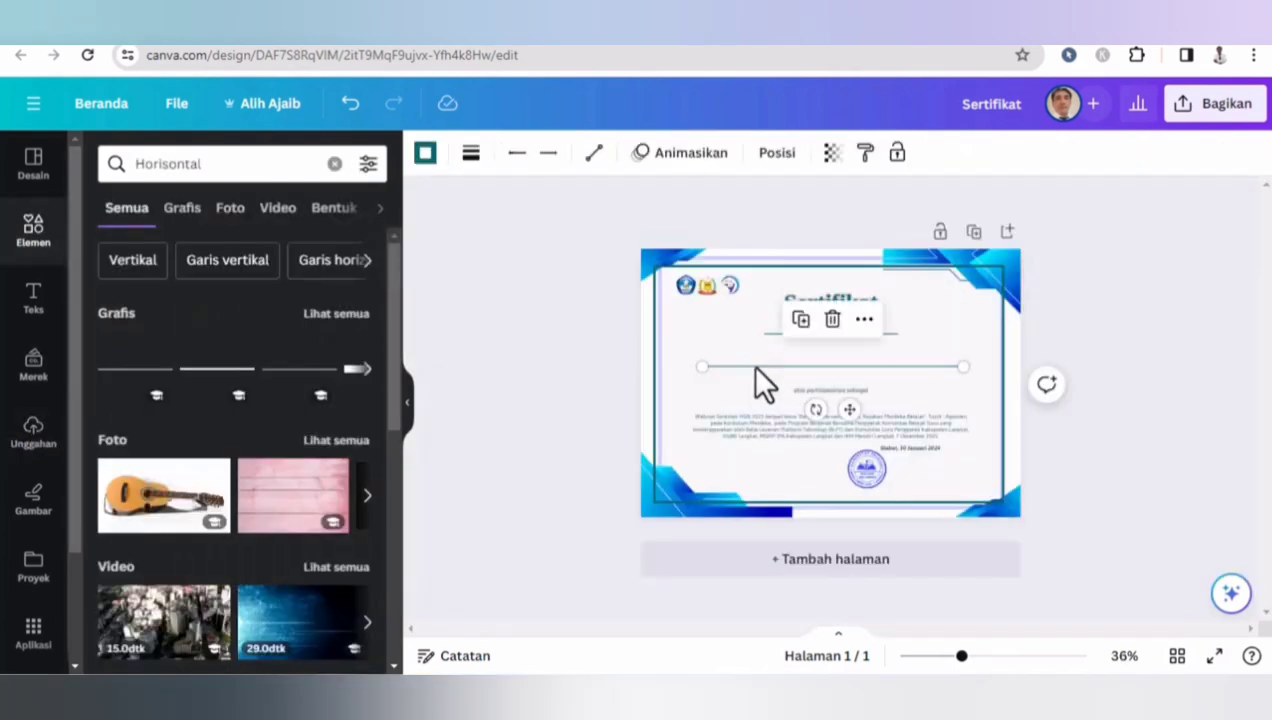
{"action": "left_click_drag", "start_coordinate": [698, 366], "coordinate": [832, 362]}
{"action": "key", "text": "ctrl+z"}
{"action": "key", "text": "ctrl+d"}
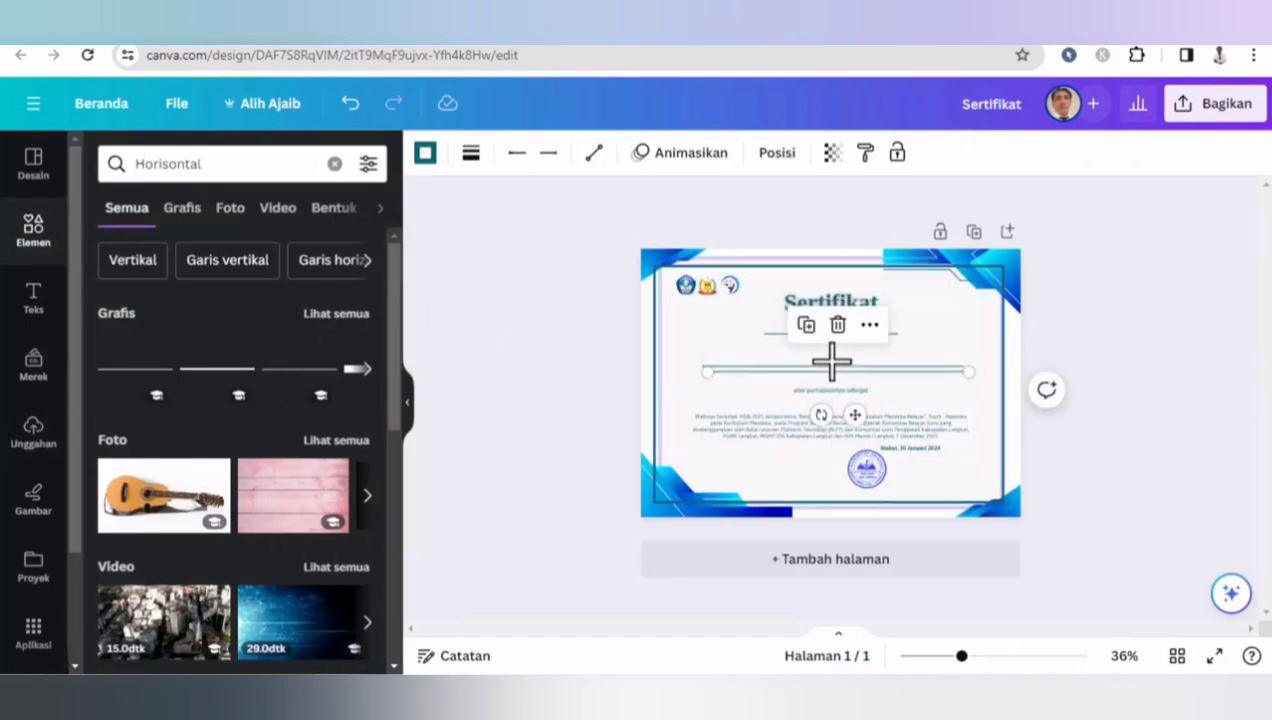
{"action": "left_click_drag", "start_coordinate": [821, 376], "coordinate": [857, 497]}
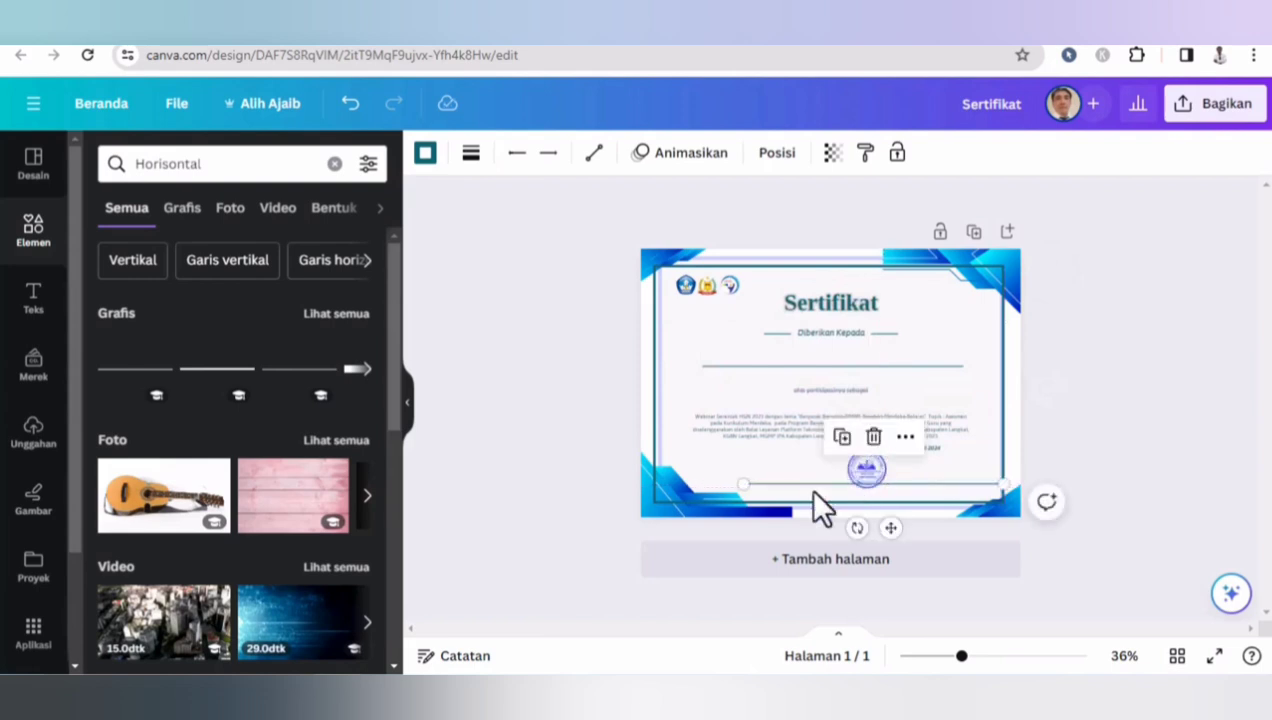
- Shorten the duplicated line into a short line to the right of the stamp
{"action": "left_click_drag", "start_coordinate": [750, 488], "coordinate": [888, 472]}
{"action": "left_click_drag", "start_coordinate": [960, 657], "coordinate": [1007, 657]}
{"action": "scroll", "coordinate": [830, 400], "scroll_direction": "down", "scroll_amount": 2}
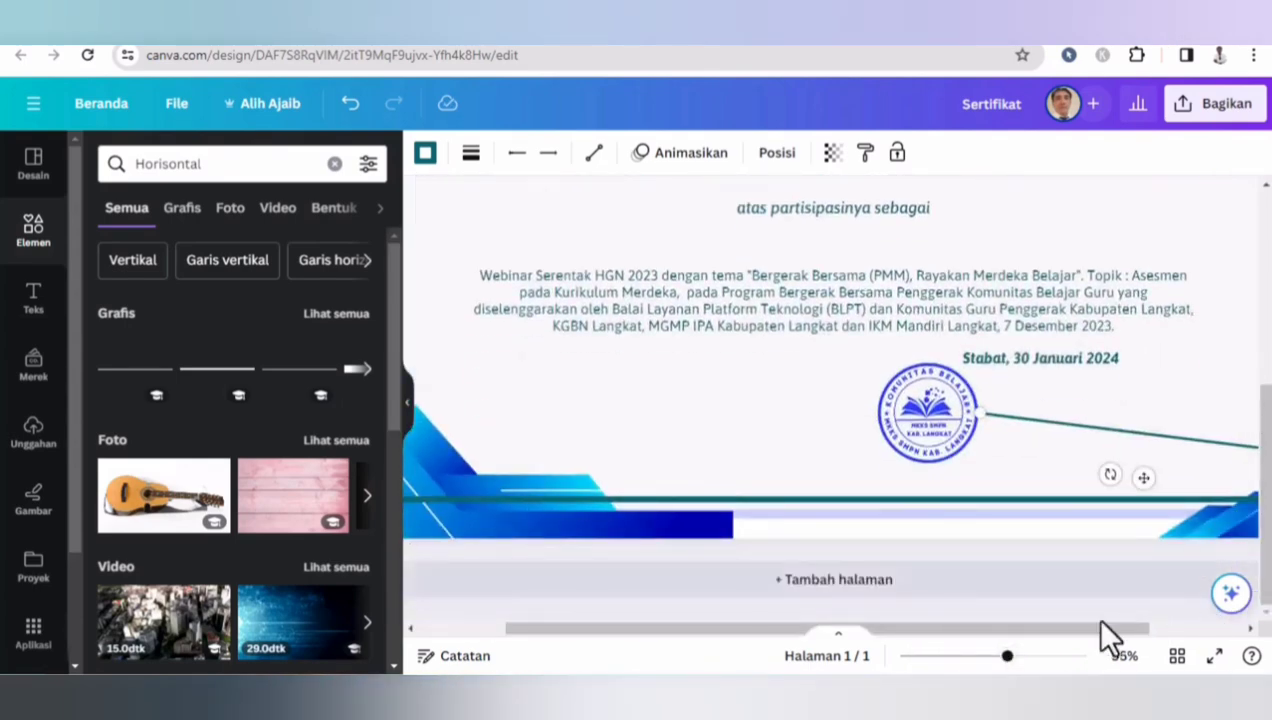
{"action": "left_click_drag", "start_coordinate": [1008, 638], "coordinate": [1156, 636]}
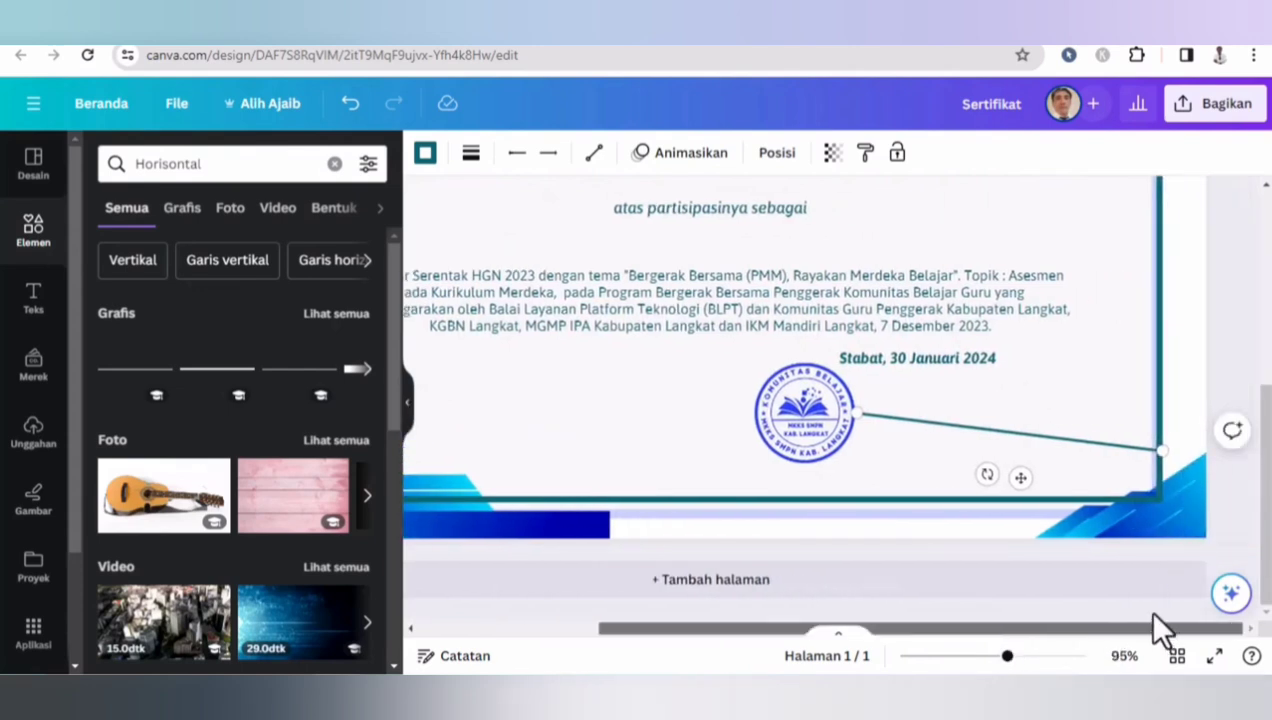
{"action": "left_click_drag", "start_coordinate": [1160, 450], "coordinate": [1033, 412]}
{"action": "left_click", "coordinate": [805, 415]}
{"action": "key", "text": "ctrl+z"}
{"action": "key", "text": "ctrl+z"}
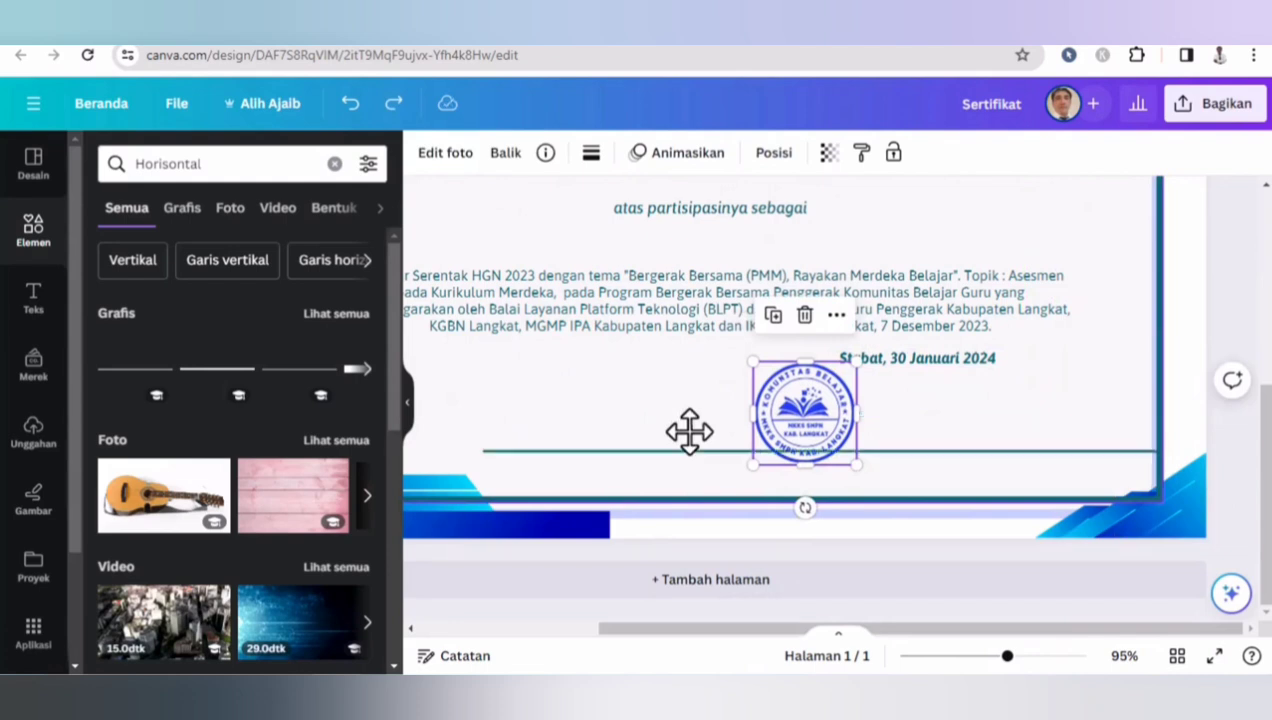
{"action": "left_click", "coordinate": [612, 450]}
{"action": "left_click_drag", "start_coordinate": [483, 449], "coordinate": [889, 434]}
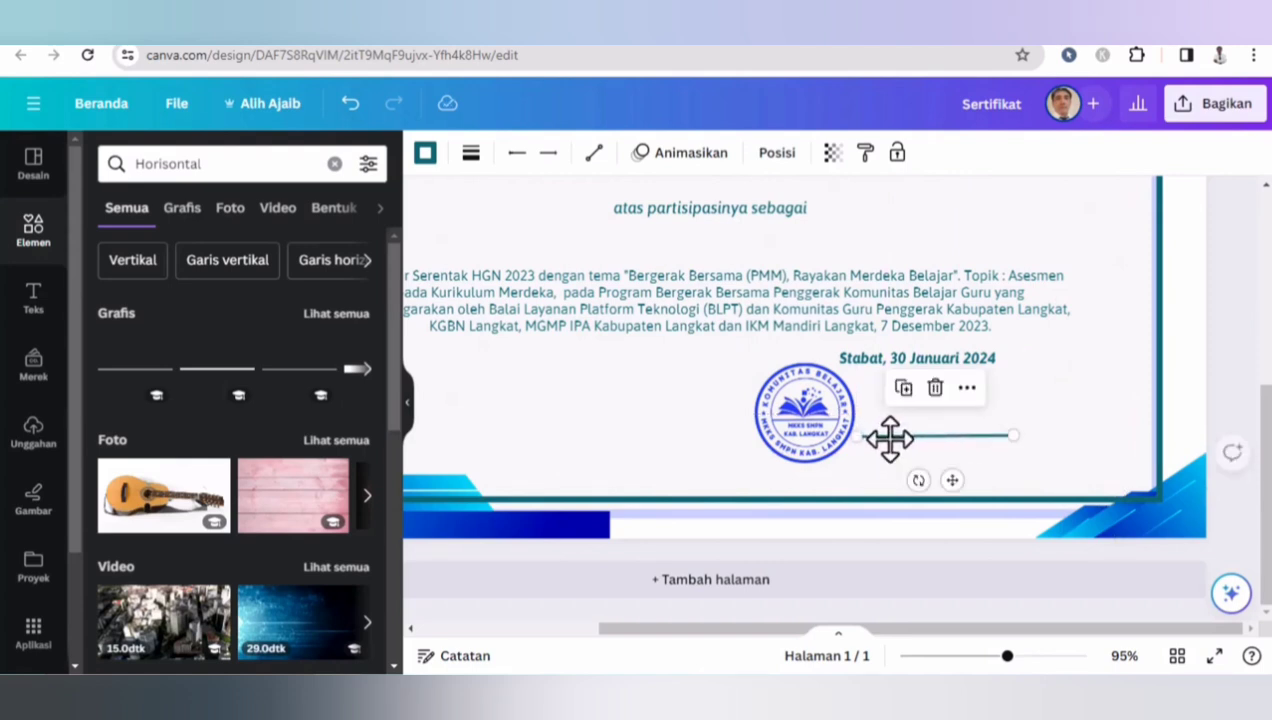
{"action": "left_click", "coordinate": [1044, 424]}
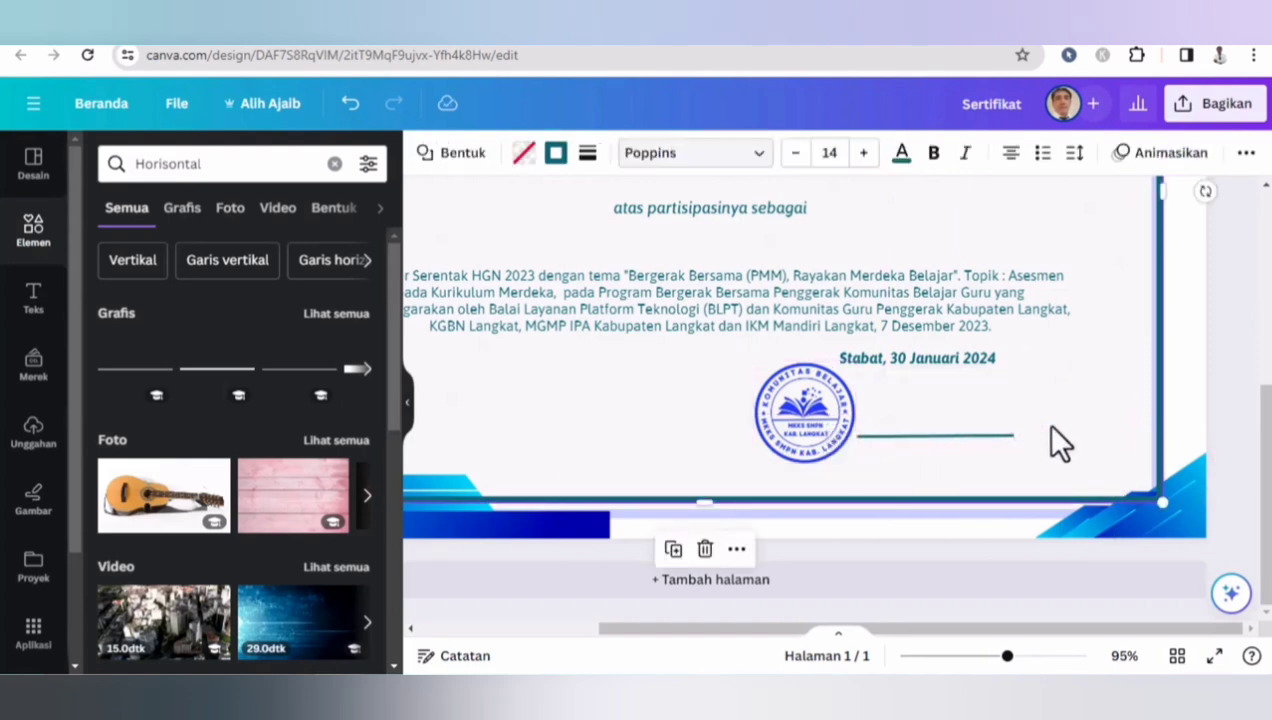
- Select the short signature line beside the stamp and nudge its right endpoint
{"action": "left_click", "coordinate": [1012, 436]}
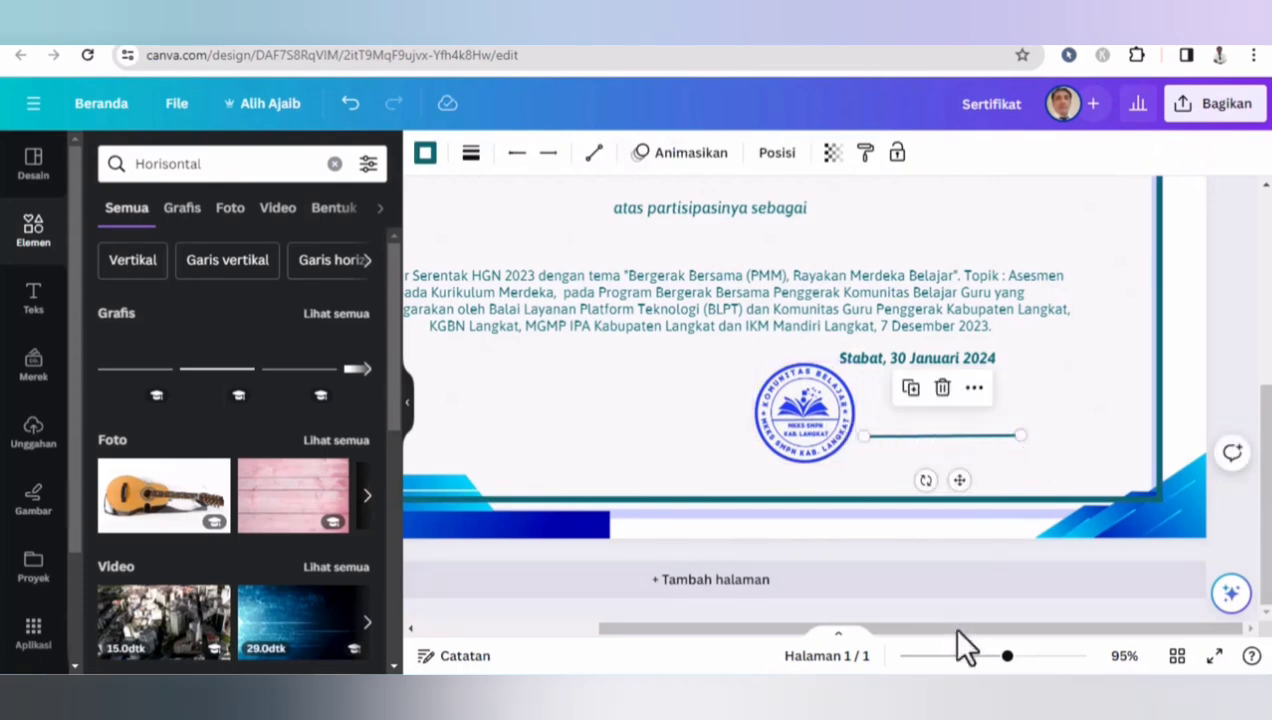
{"action": "left_click_drag", "start_coordinate": [1008, 657], "coordinate": [1090, 630]}
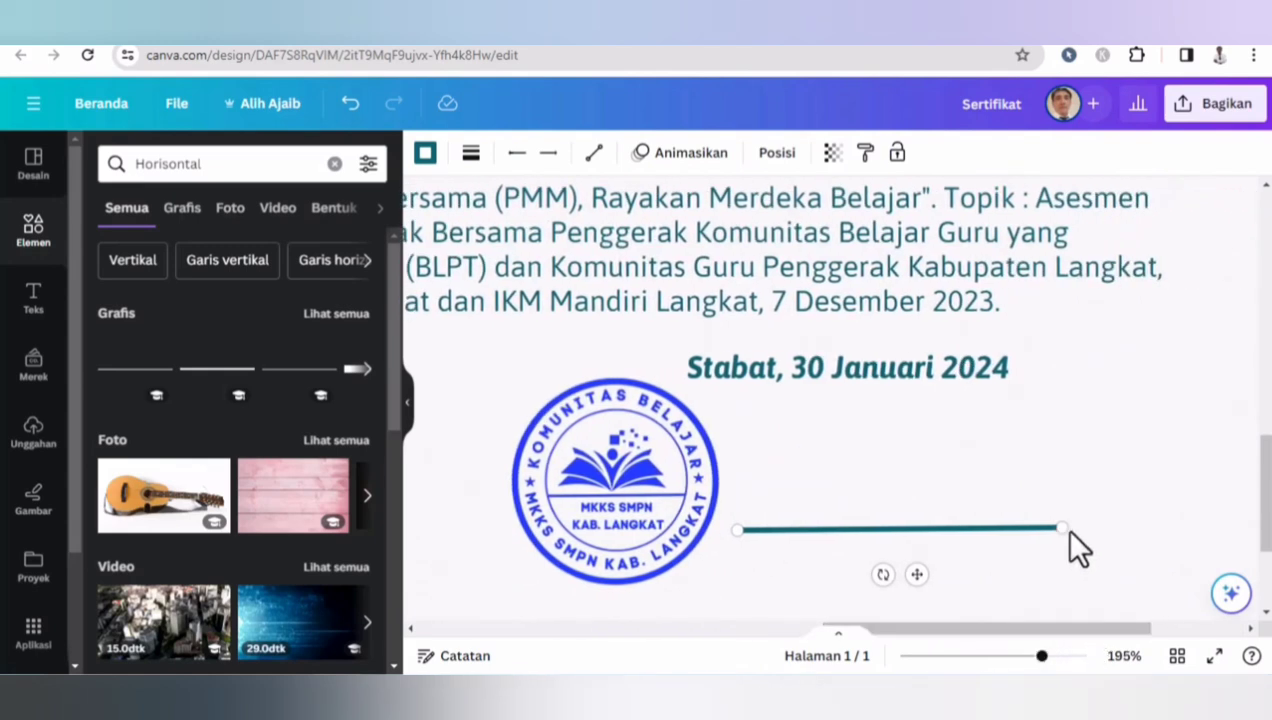
{"action": "left_click_drag", "start_coordinate": [1065, 533], "coordinate": [1063, 532]}
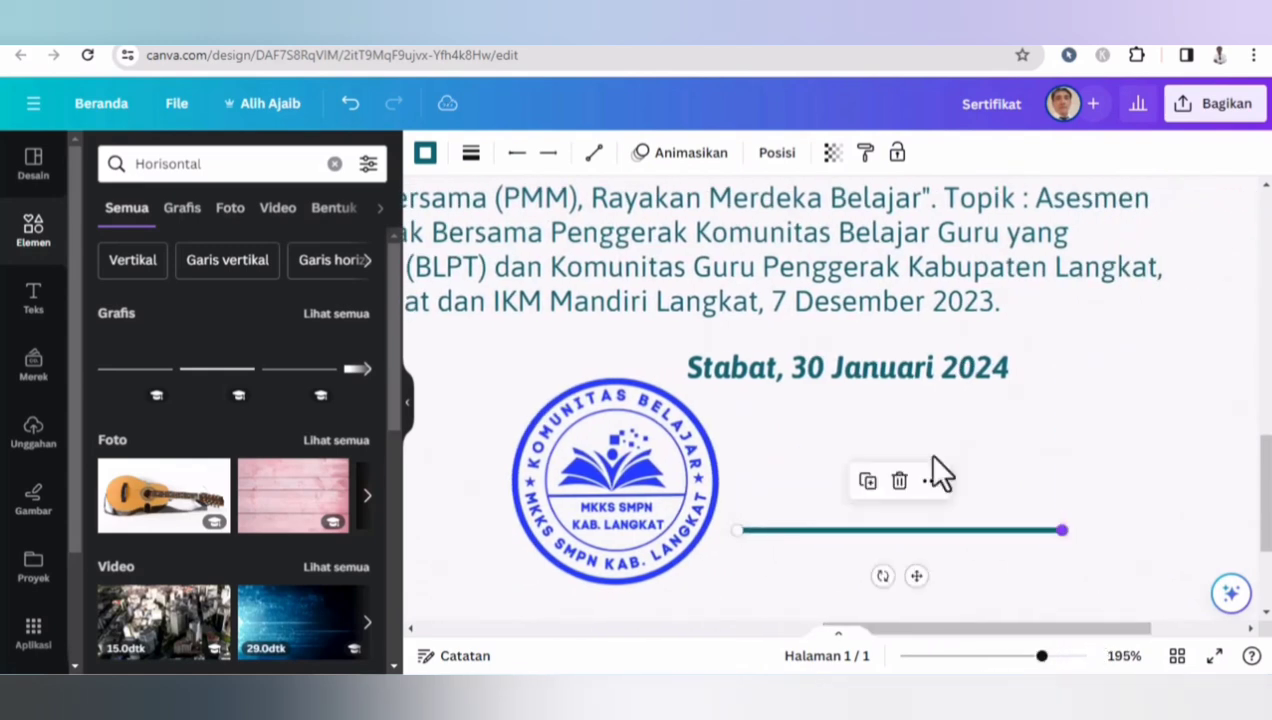
- Add a body text box and replace its text with the signatory's full name
{"action": "left_click", "coordinate": [34, 305]}
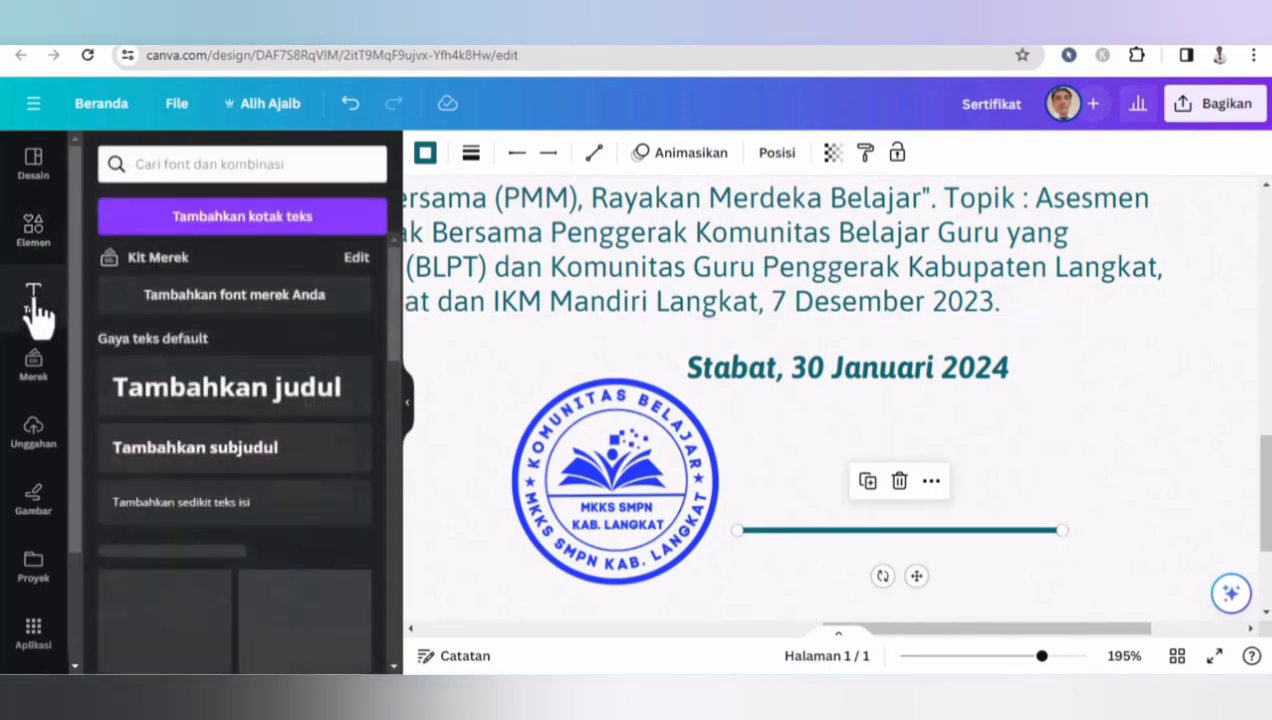
{"action": "left_click", "coordinate": [162, 505]}
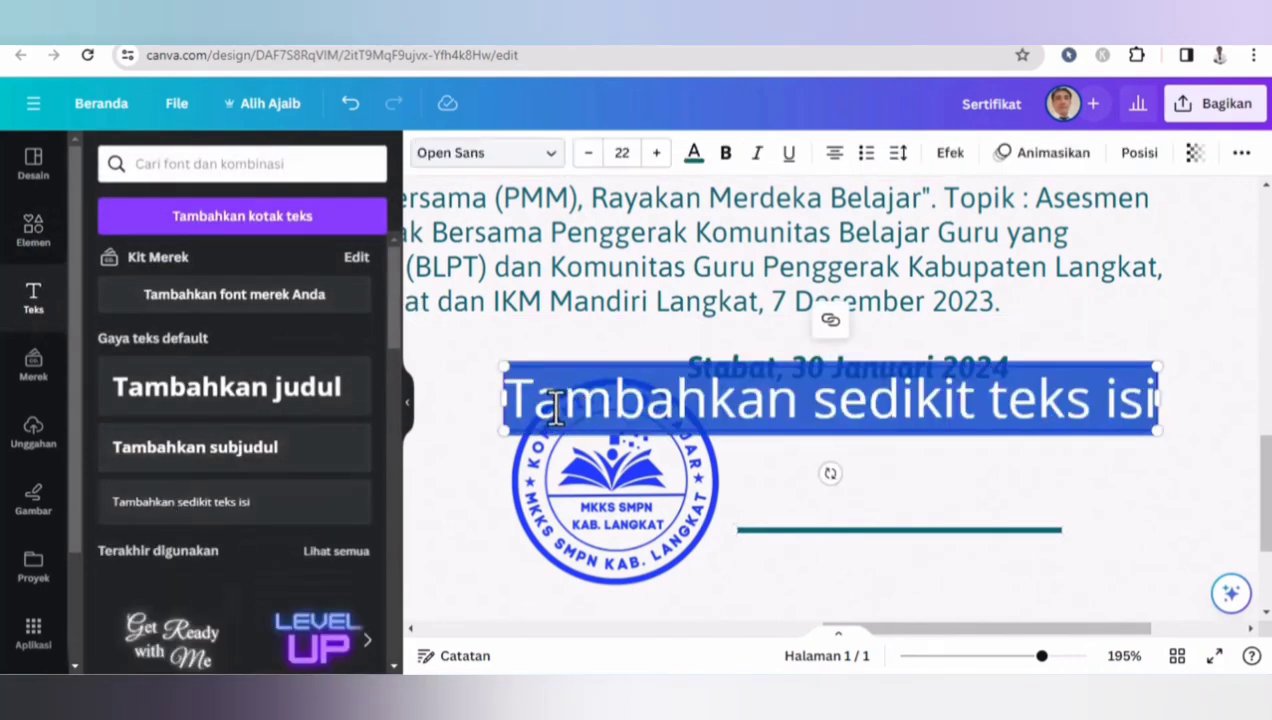
{"action": "type", "text": "R"}
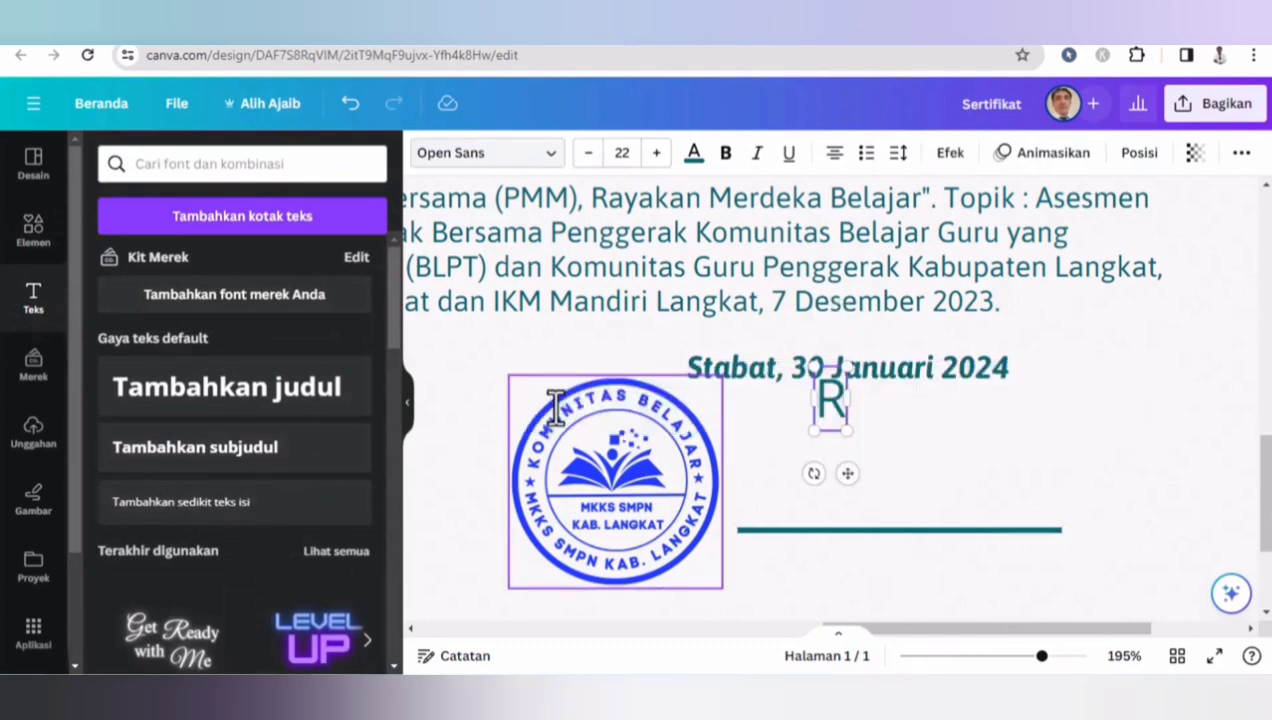
{"action": "key", "text": "BackSpace"}
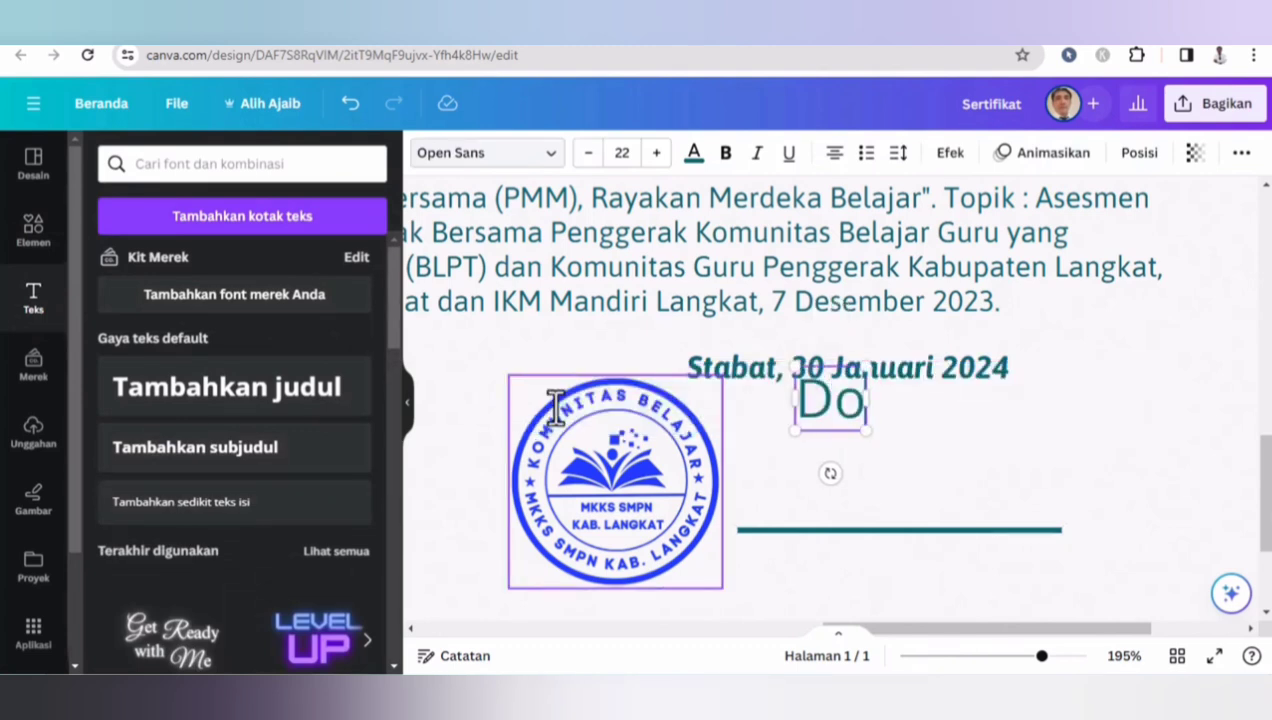
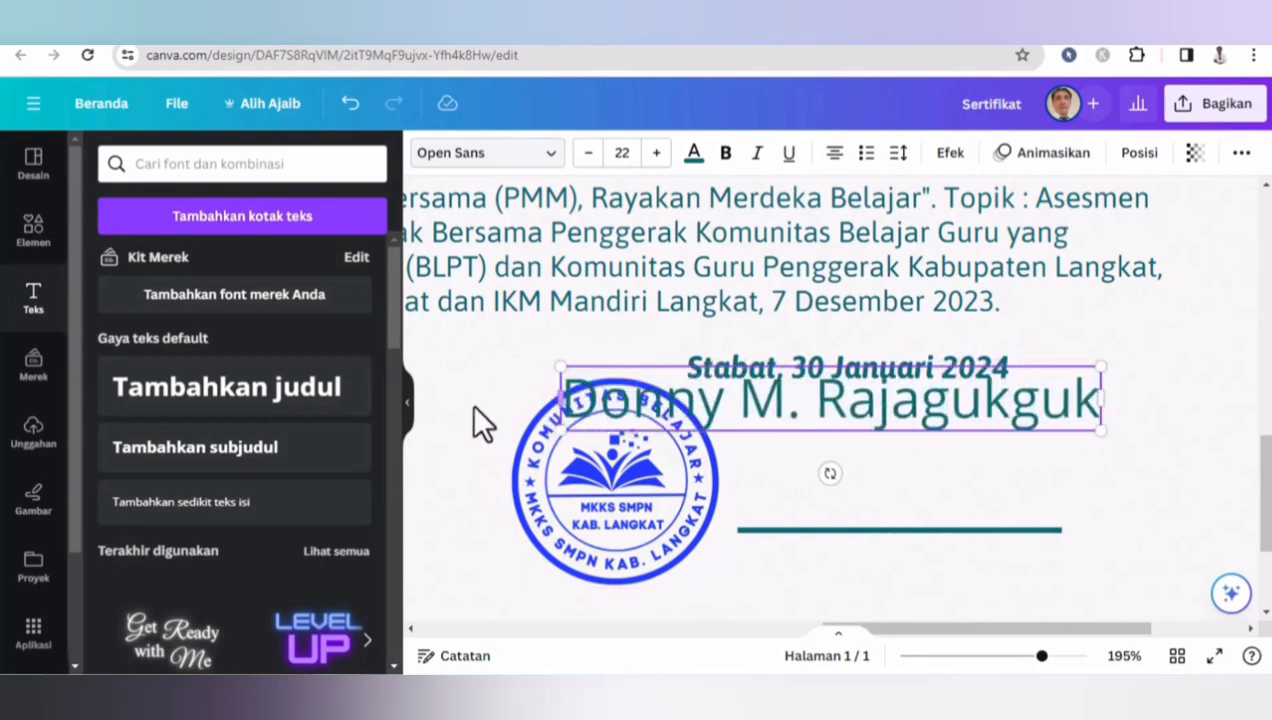
- Reduce the name text to size 14 and move it just above the signature line
{"action": "left_click", "coordinate": [484, 366]}
{"action": "left_click", "coordinate": [731, 414]}
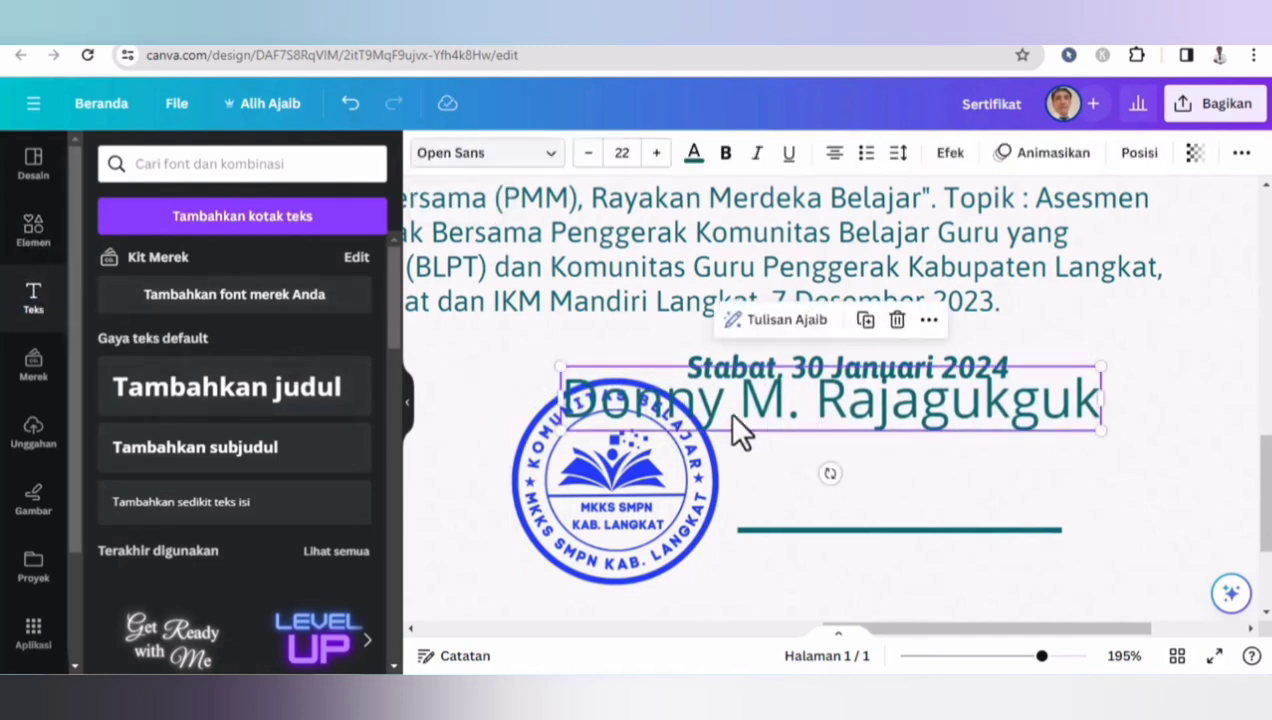
{"action": "left_click", "coordinate": [588, 153]}
{"action": "left_click", "coordinate": [588, 153]}
{"action": "left_click", "coordinate": [588, 153]}
{"action": "left_click", "coordinate": [588, 153]}
{"action": "left_click", "coordinate": [588, 153]}
{"action": "left_click", "coordinate": [588, 153]}
{"action": "left_click", "coordinate": [588, 153]}
{"action": "left_click", "coordinate": [588, 153]}
{"action": "left_click_drag", "start_coordinate": [781, 391], "coordinate": [851, 498]}
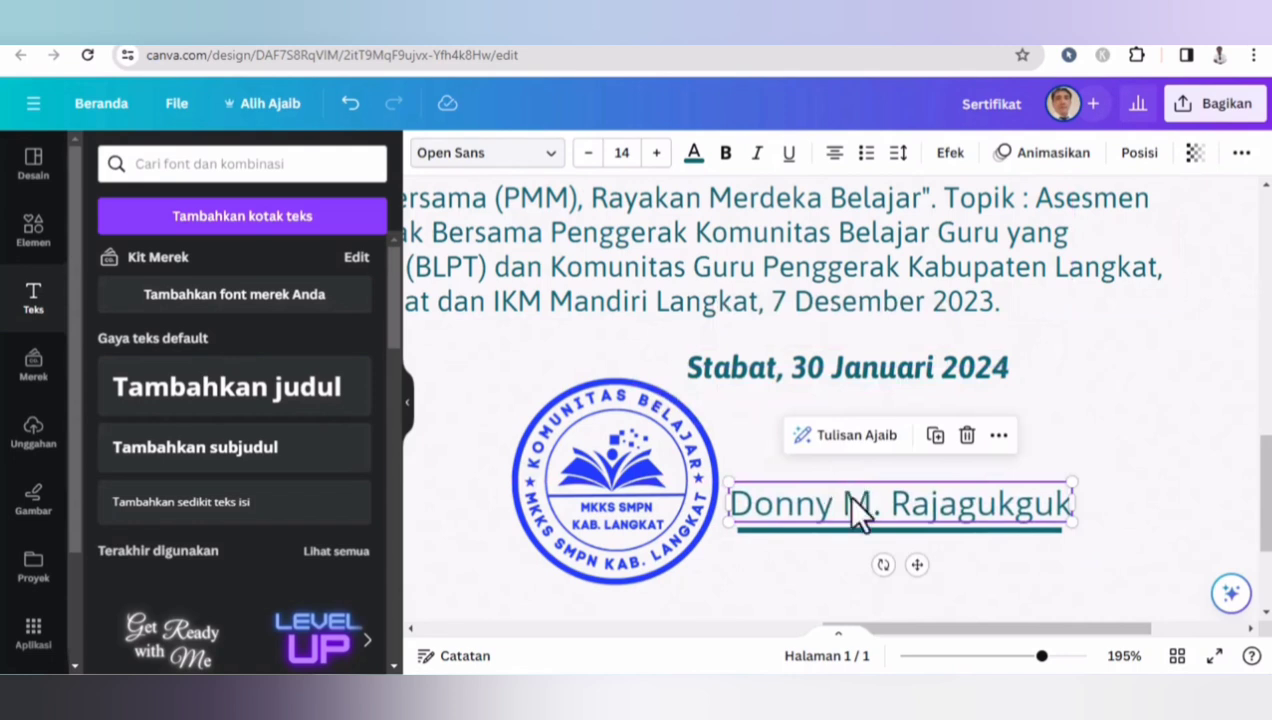
- Duplicate the name text, place the copy below the line and change it to 'Ketua Komunitas'
{"action": "key", "text": "ctrl+d"}
{"action": "left_click_drag", "start_coordinate": [838, 537], "coordinate": [818, 565]}
{"action": "double_click", "coordinate": [819, 566]}
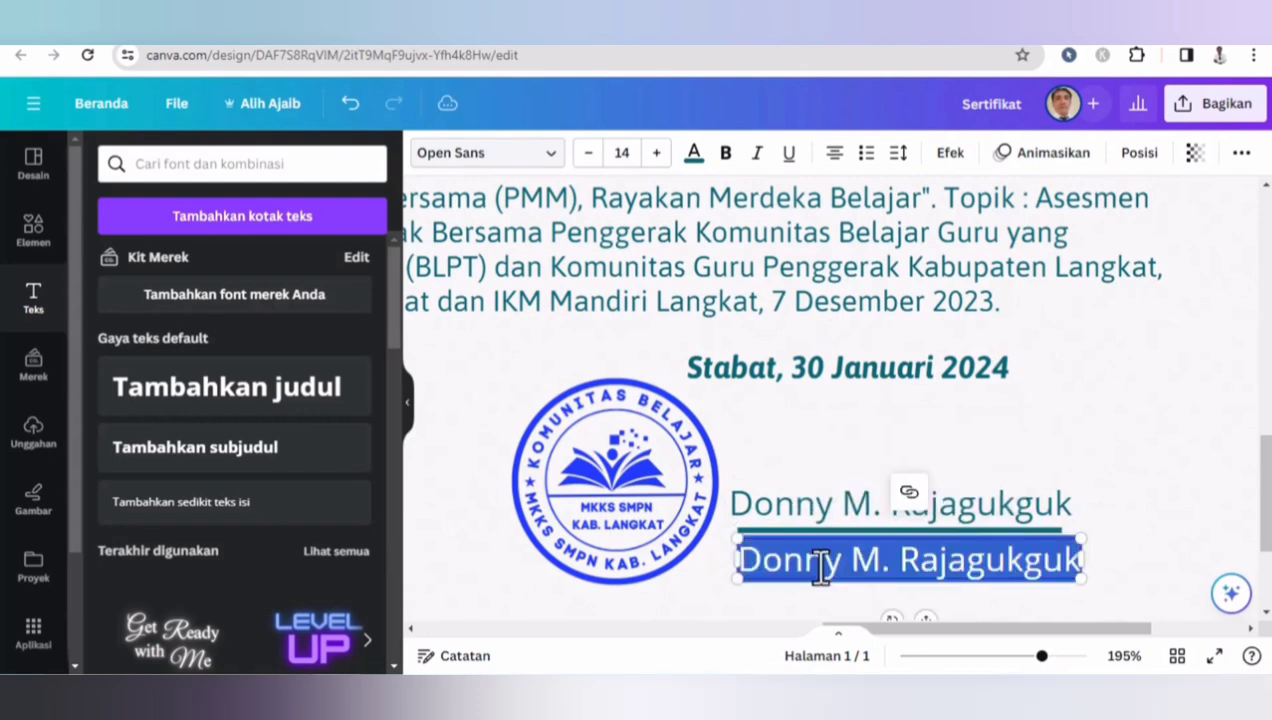
{"action": "type", "text": "Ketua"}
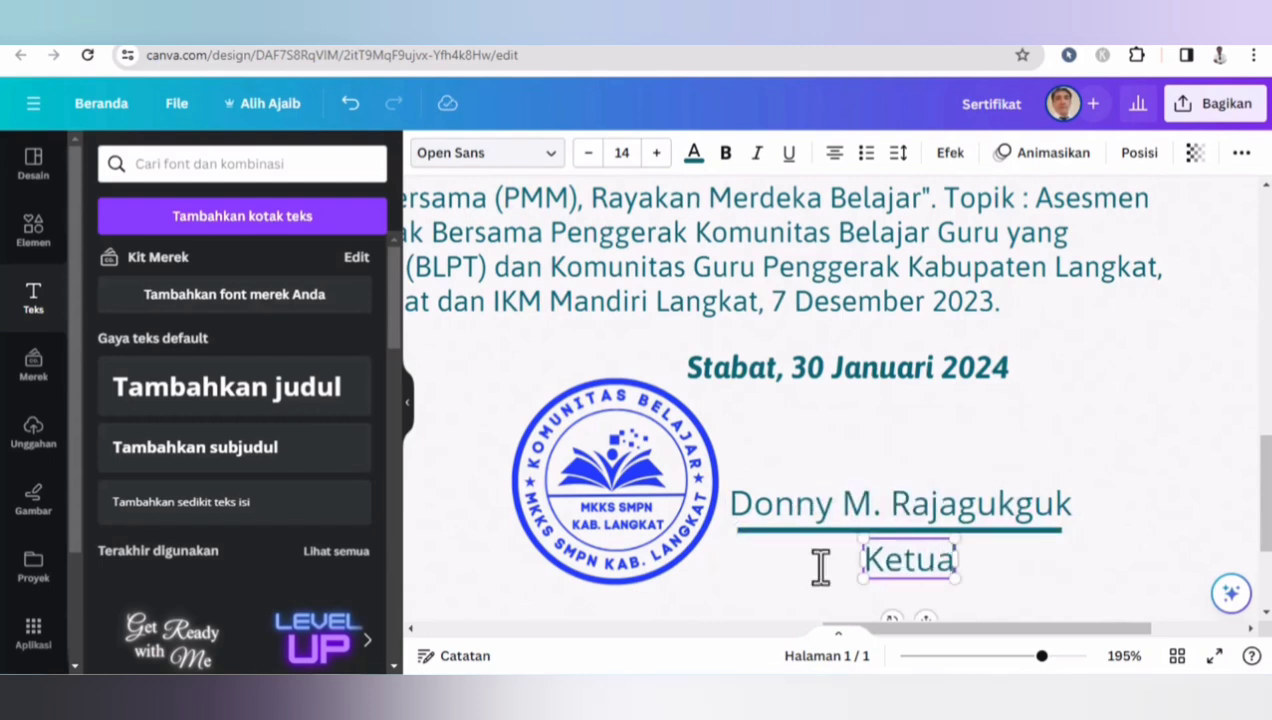
{"action": "type", "text": " Komunitas"}
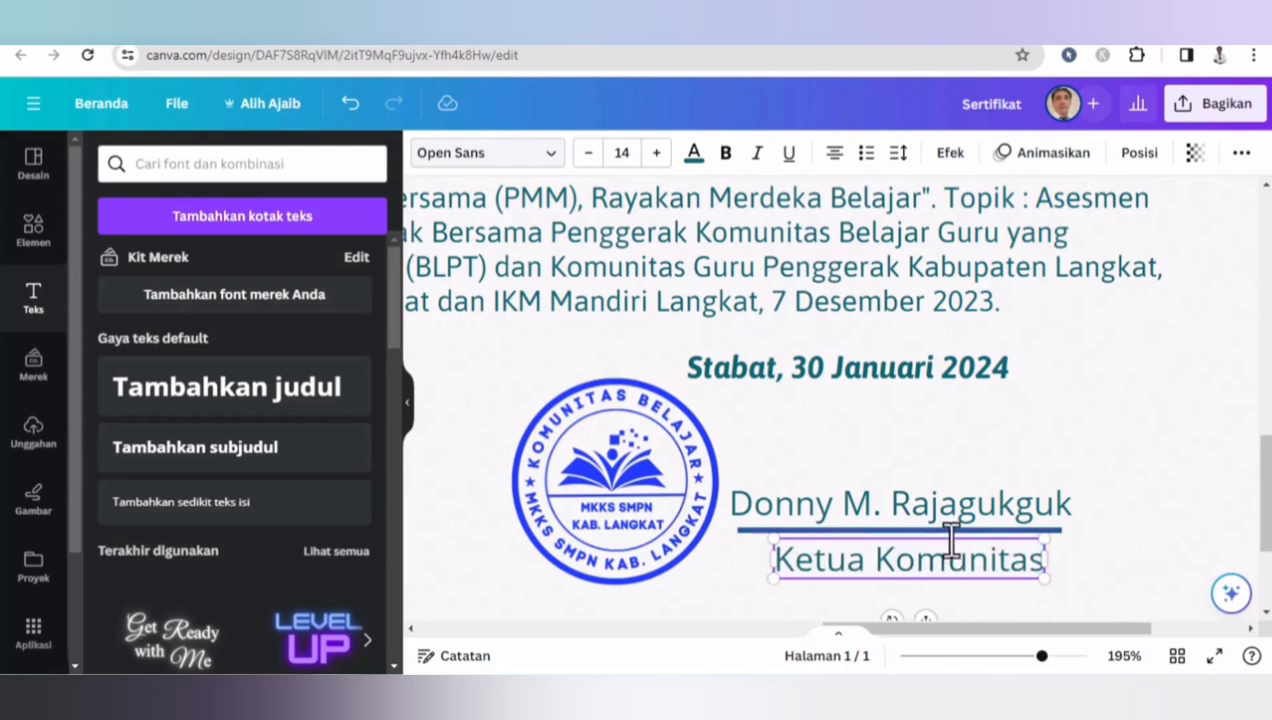
{"action": "left_click", "coordinate": [1108, 432]}
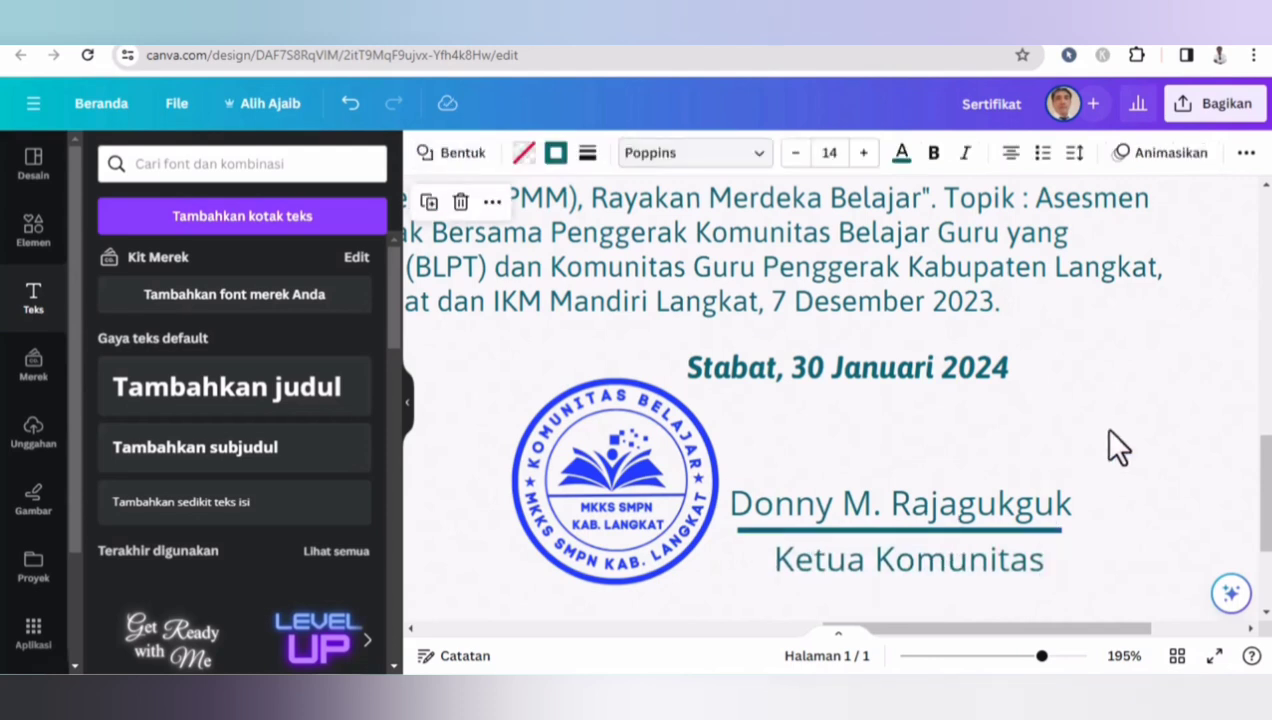
- Reposition the stamp so it slightly overlaps the start of the date line and the signature line
{"action": "left_click_drag", "start_coordinate": [675, 449], "coordinate": [733, 432]}
{"action": "left_click", "coordinate": [880, 432]}
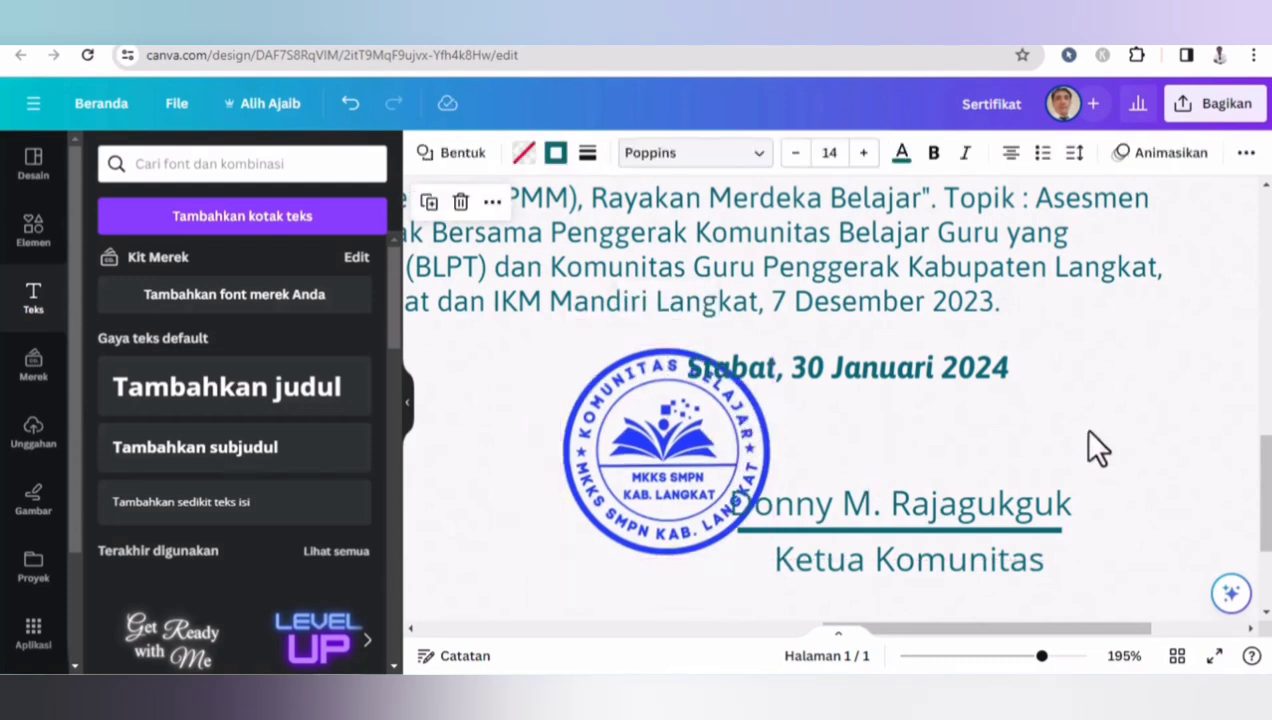
{"action": "left_click", "coordinate": [696, 450]}
{"action": "left_click_drag", "start_coordinate": [696, 450], "coordinate": [676, 448]}
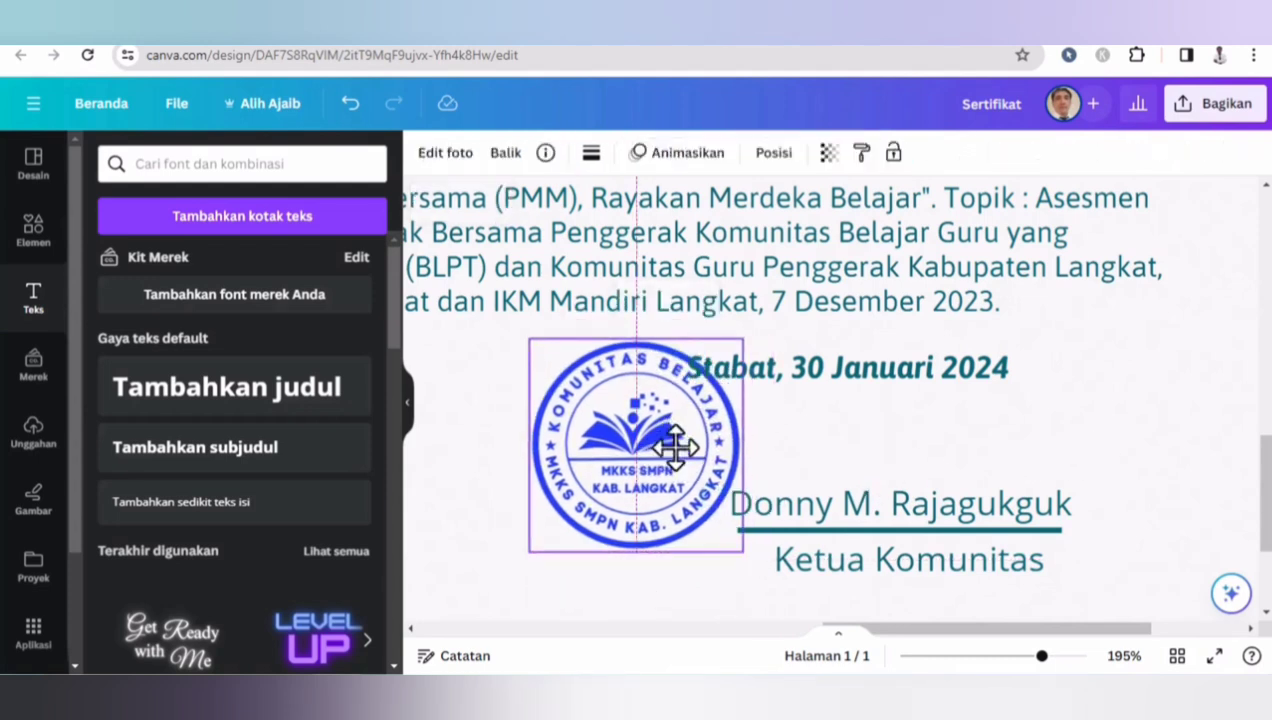
{"action": "left_click", "coordinate": [1187, 446]}
- Download the whole certificate as a PNG file
{"action": "left_click", "coordinate": [966, 657]}
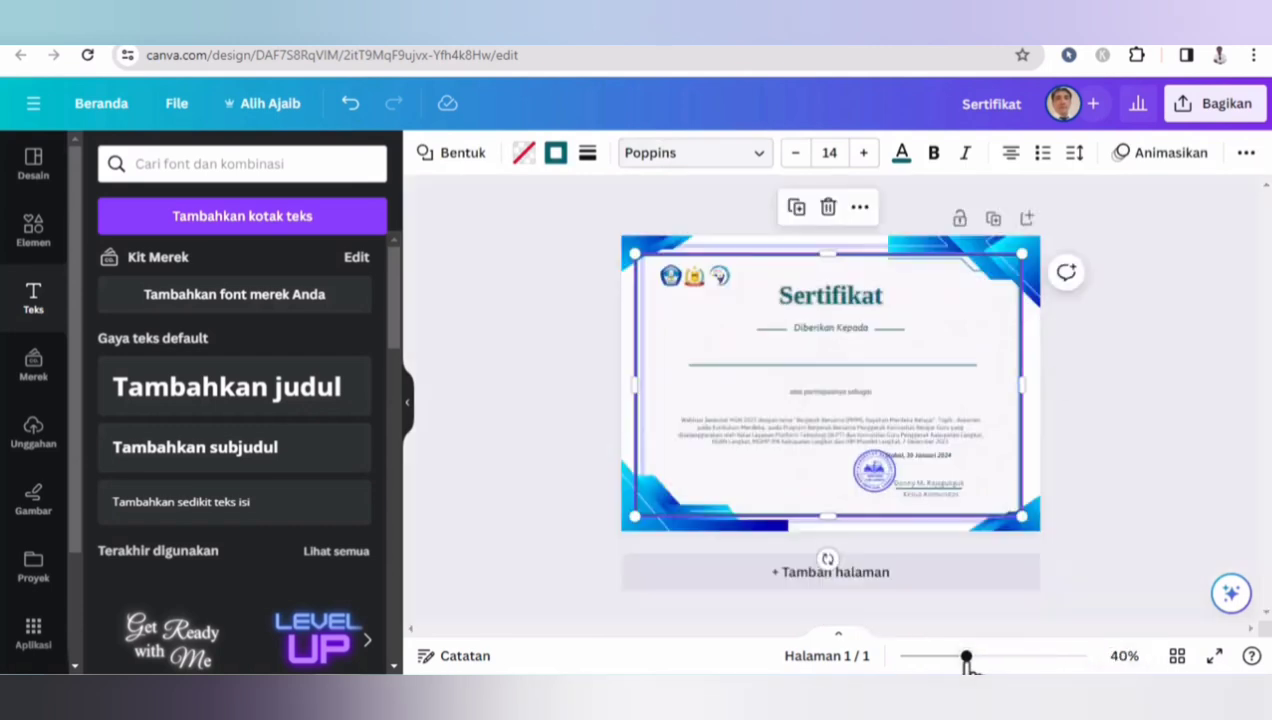
{"action": "left_click", "coordinate": [1152, 456]}
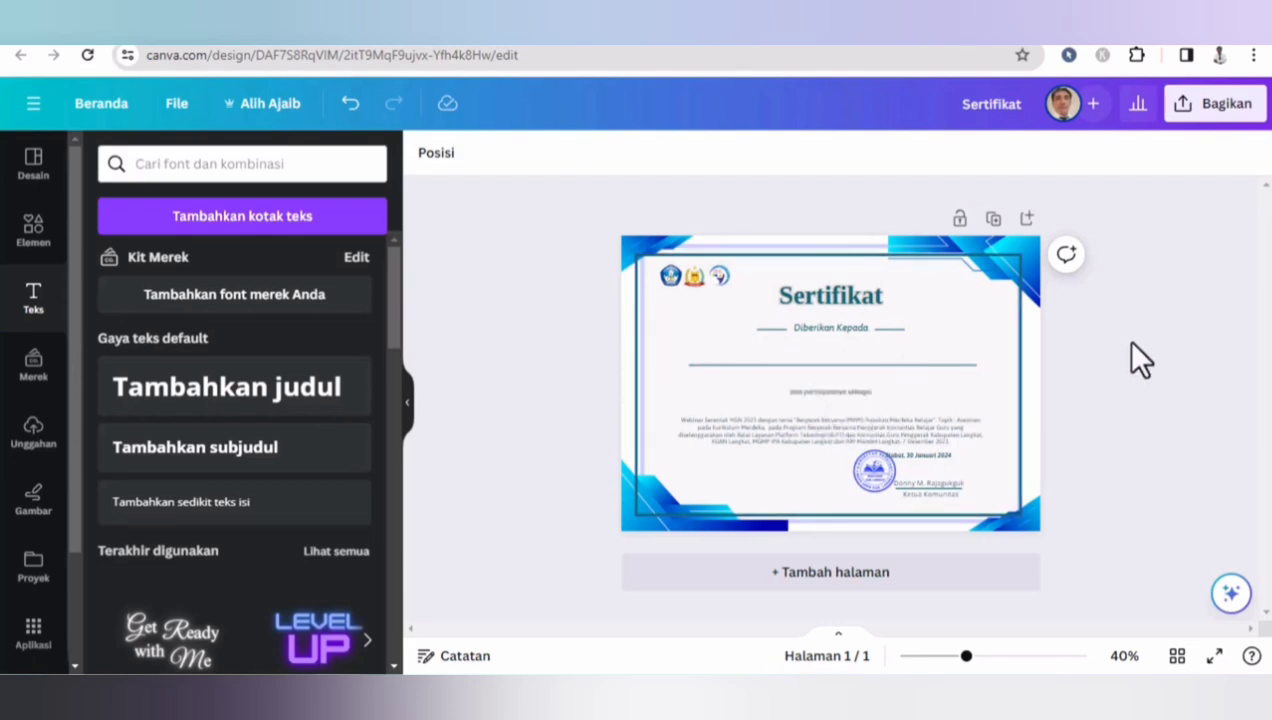
{"action": "left_click", "coordinate": [1214, 103]}
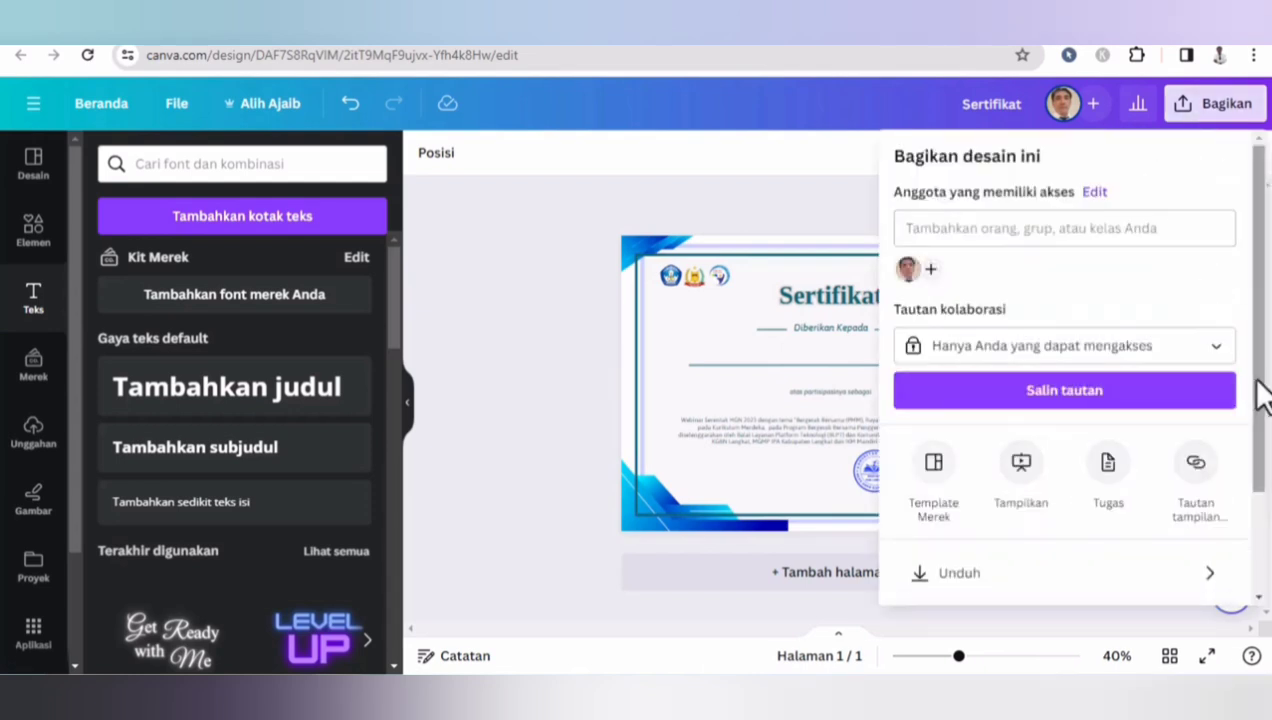
{"action": "scroll", "coordinate": [1264, 437], "scroll_direction": "down", "scroll_amount": 1}
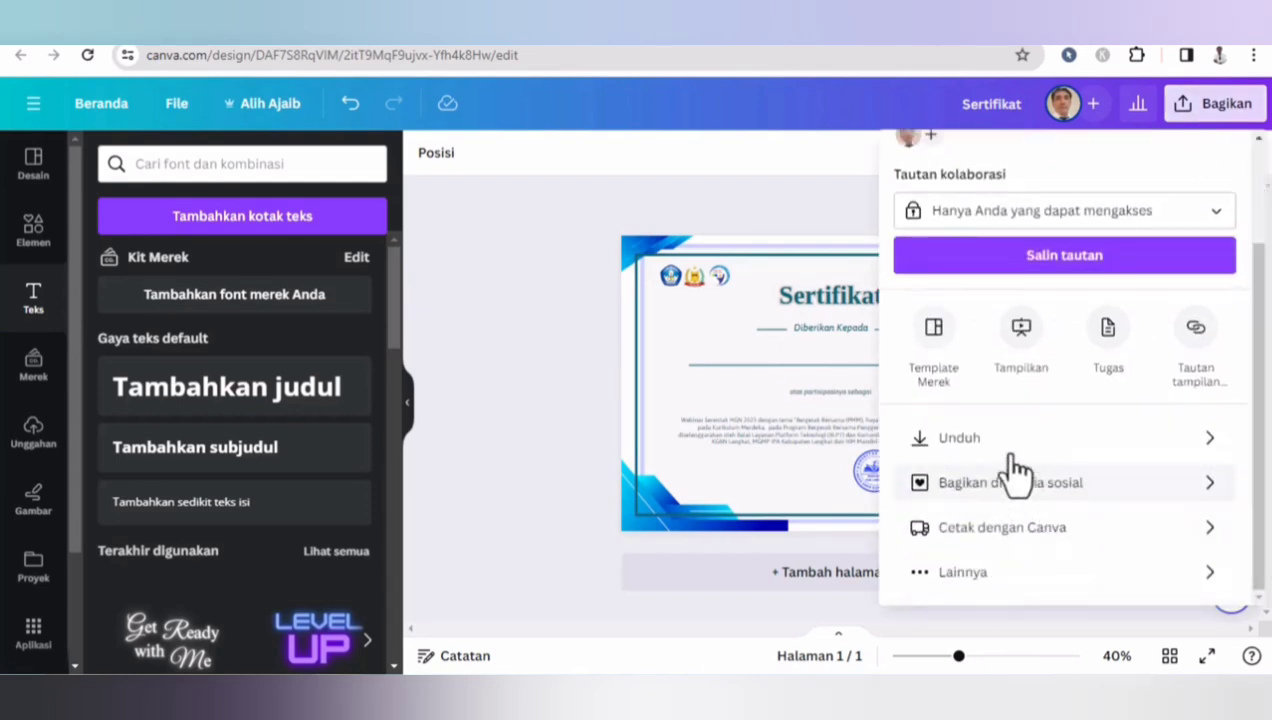
{"action": "left_click", "coordinate": [1015, 440]}
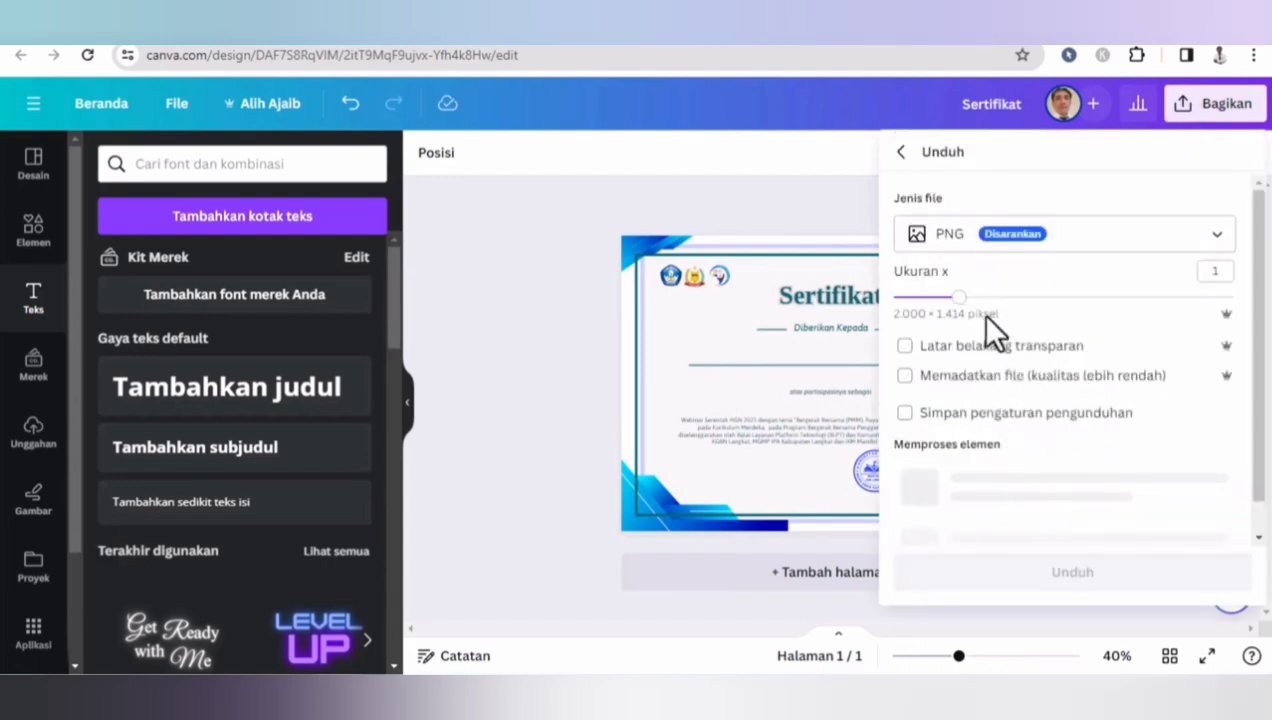
{"action": "left_click", "coordinate": [1050, 462]}
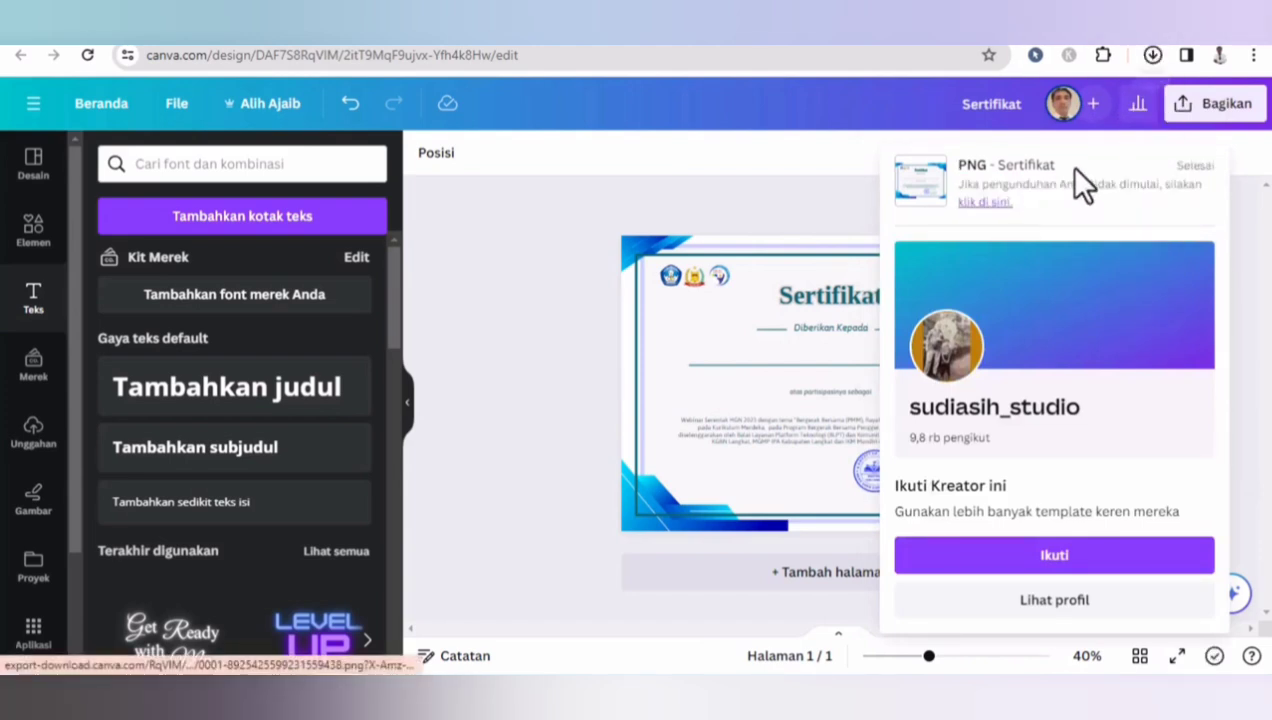
- Open the downloaded Sertifikat.png in its folder to check the exported file
{"action": "left_click", "coordinate": [1102, 97]}
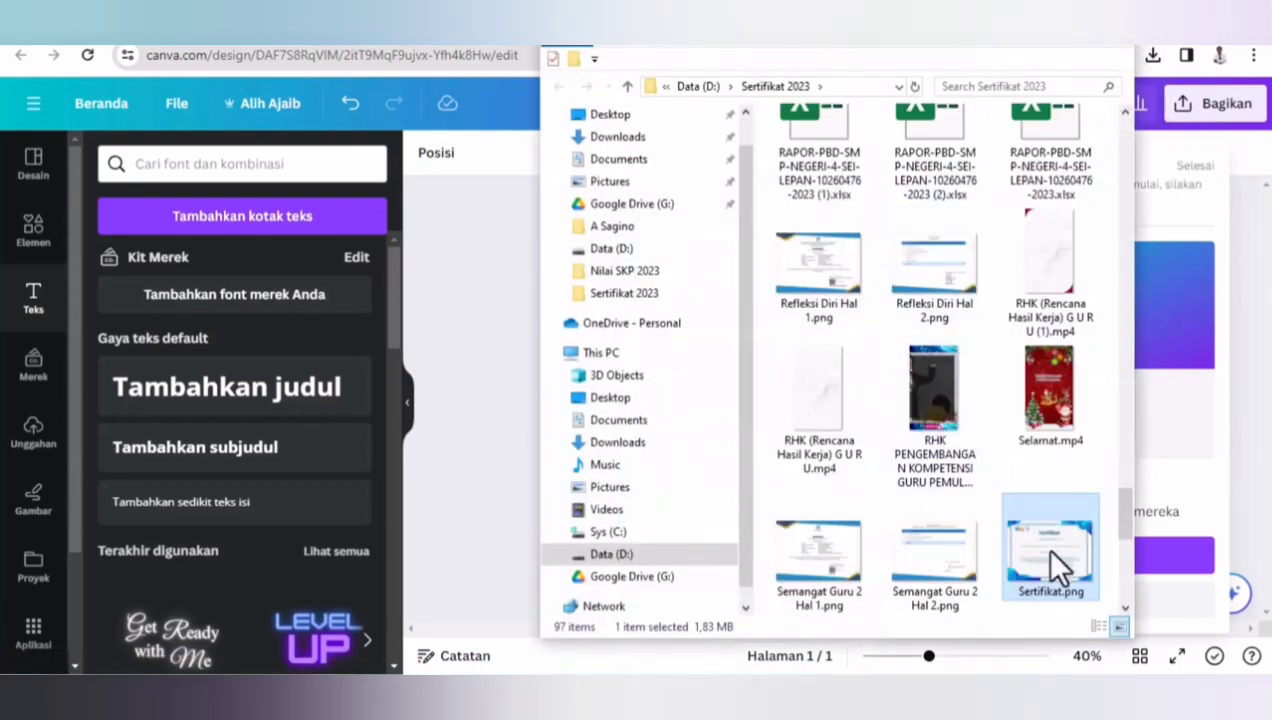
{"action": "right_click", "coordinate": [1047, 552]}
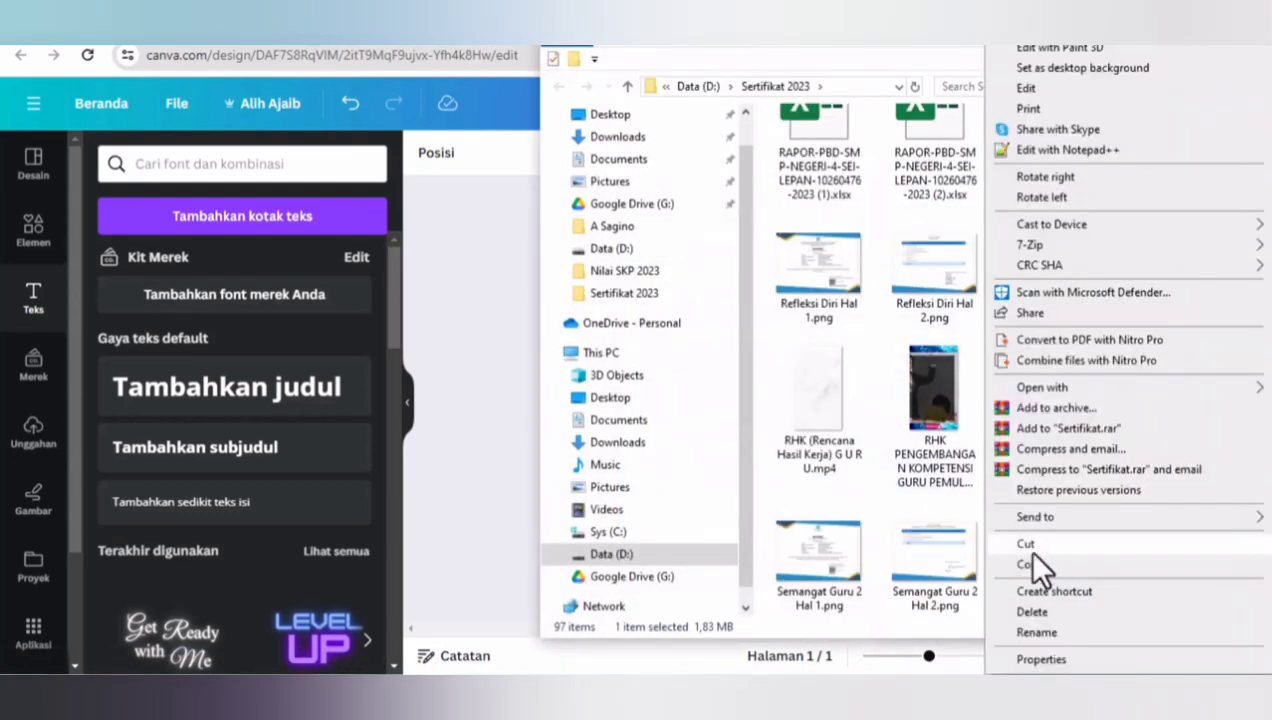
{"action": "left_click", "coordinate": [806, 480]}
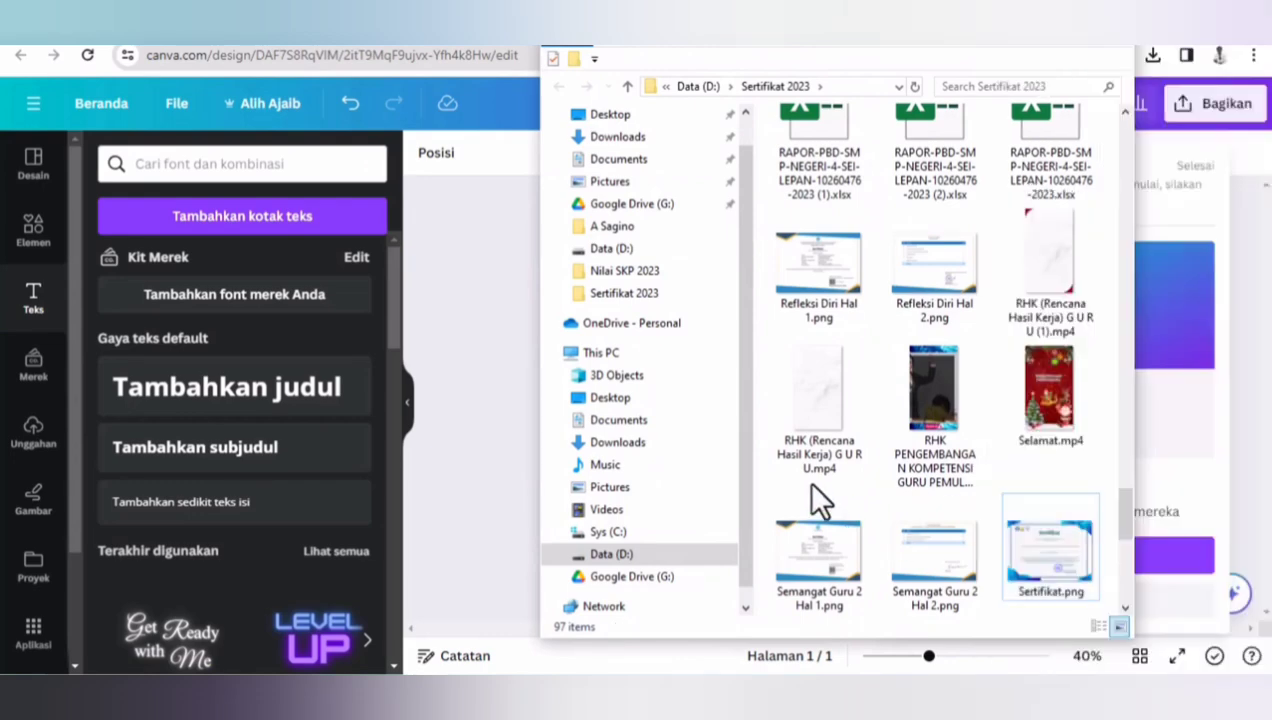
{"action": "left_click", "coordinate": [1027, 54]}
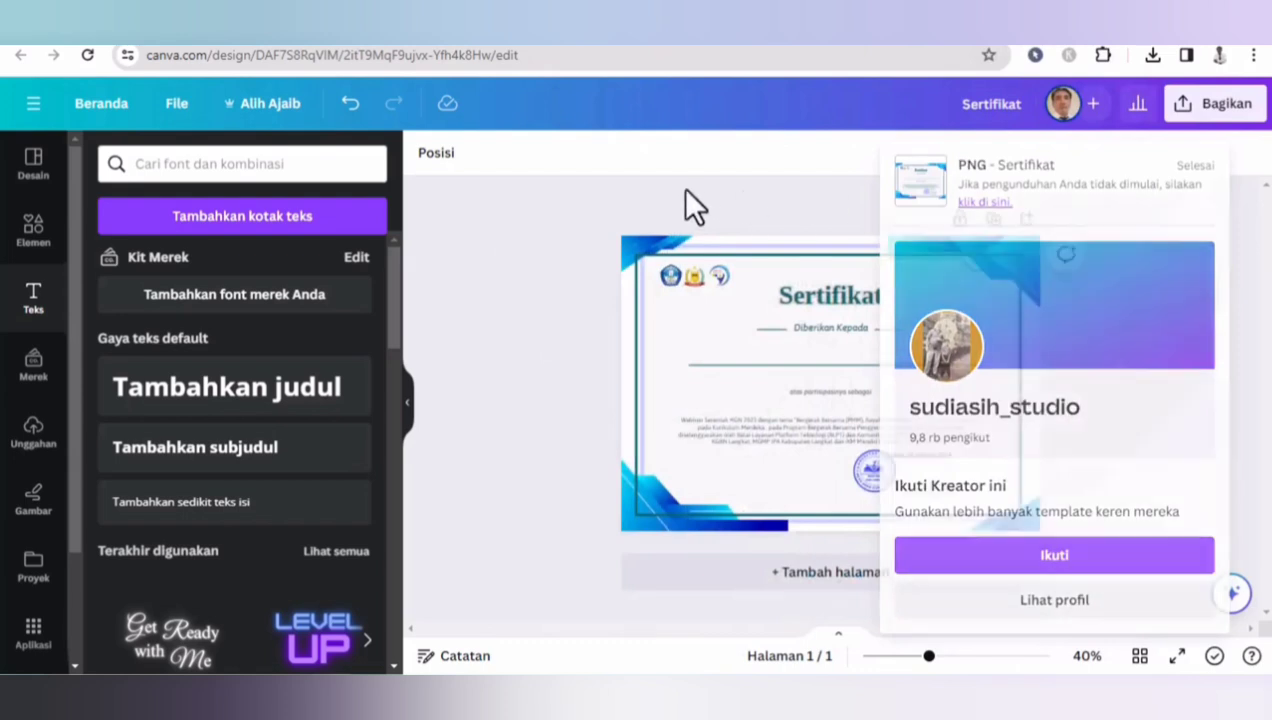
{"action": "left_click", "coordinate": [685, 190]}
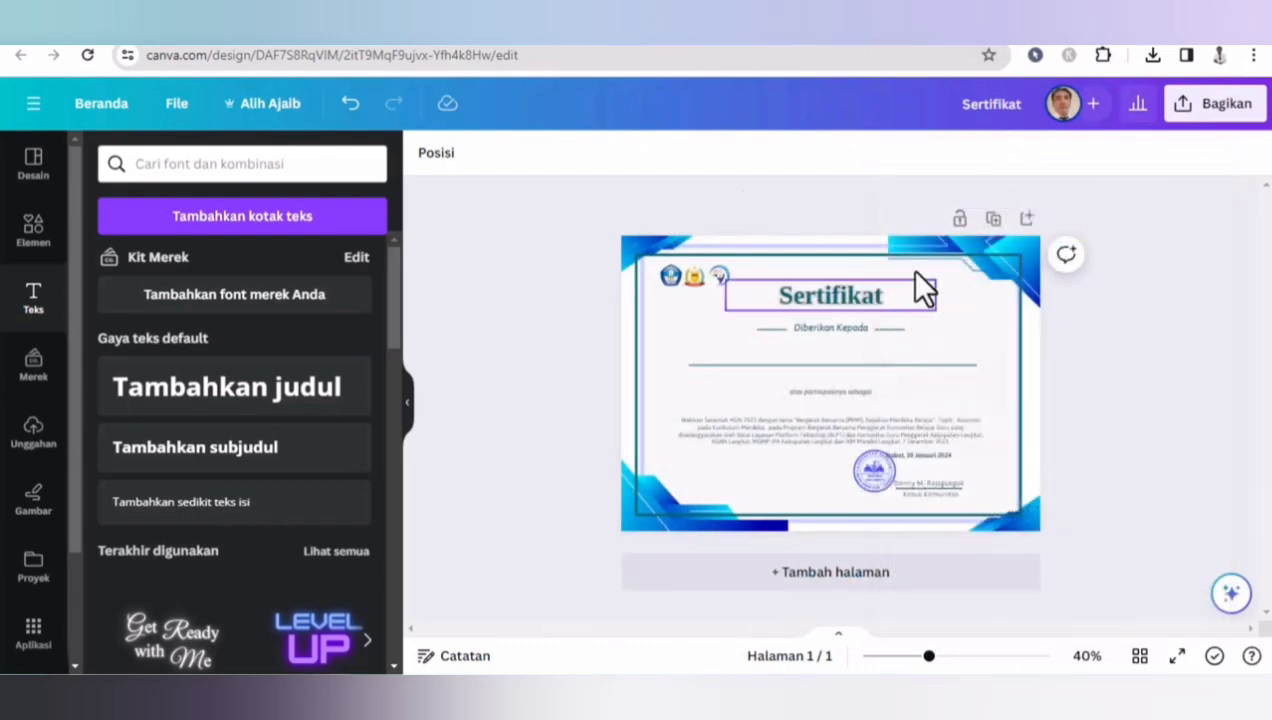
- Switch to the Google tab and open My Drive in Google Drive
{"action": "left_click", "coordinate": [913, 46]}
{"action": "left_click", "coordinate": [800, 57]}
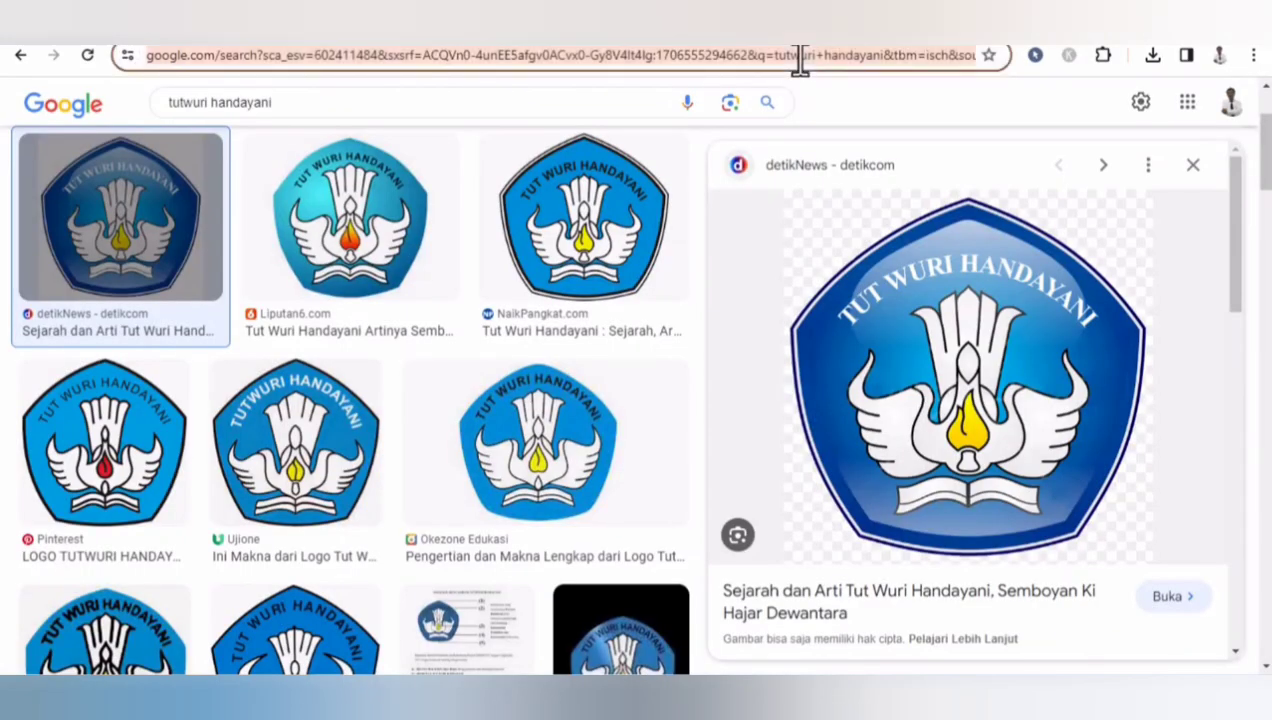
{"action": "left_click", "coordinate": [1188, 103]}
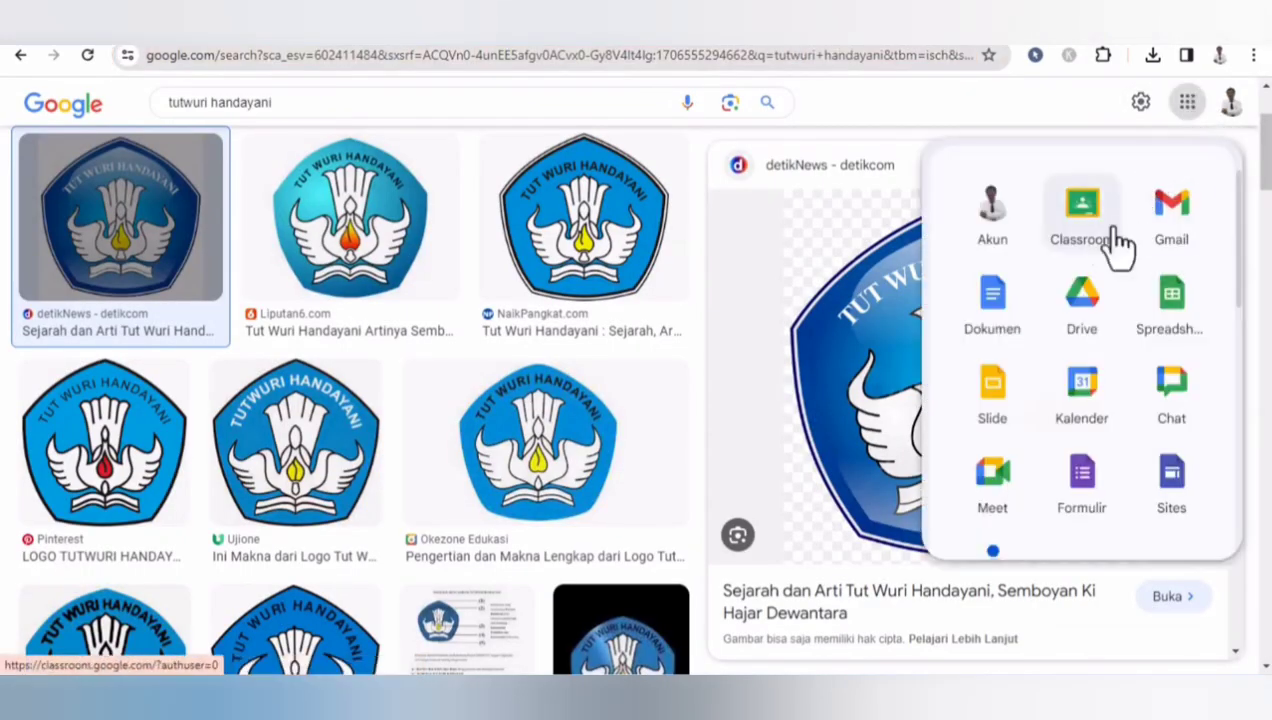
{"action": "left_click", "coordinate": [1081, 300]}
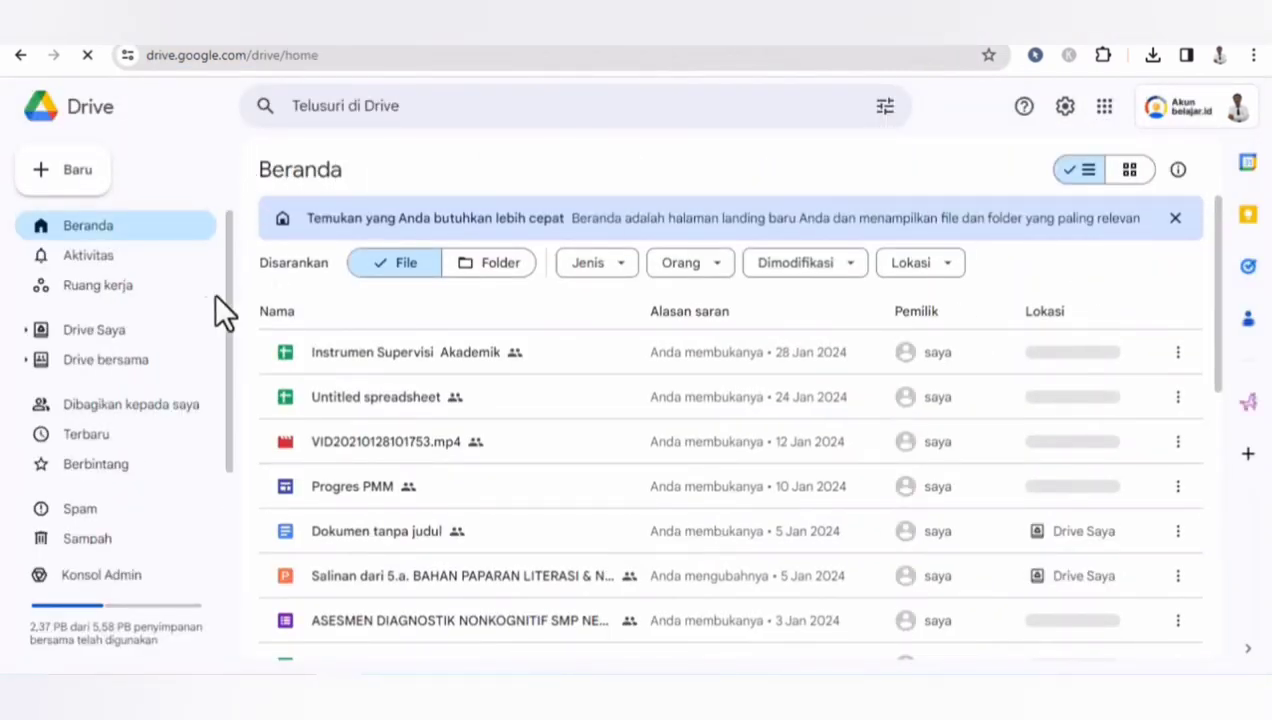
{"action": "left_click", "coordinate": [90, 330]}
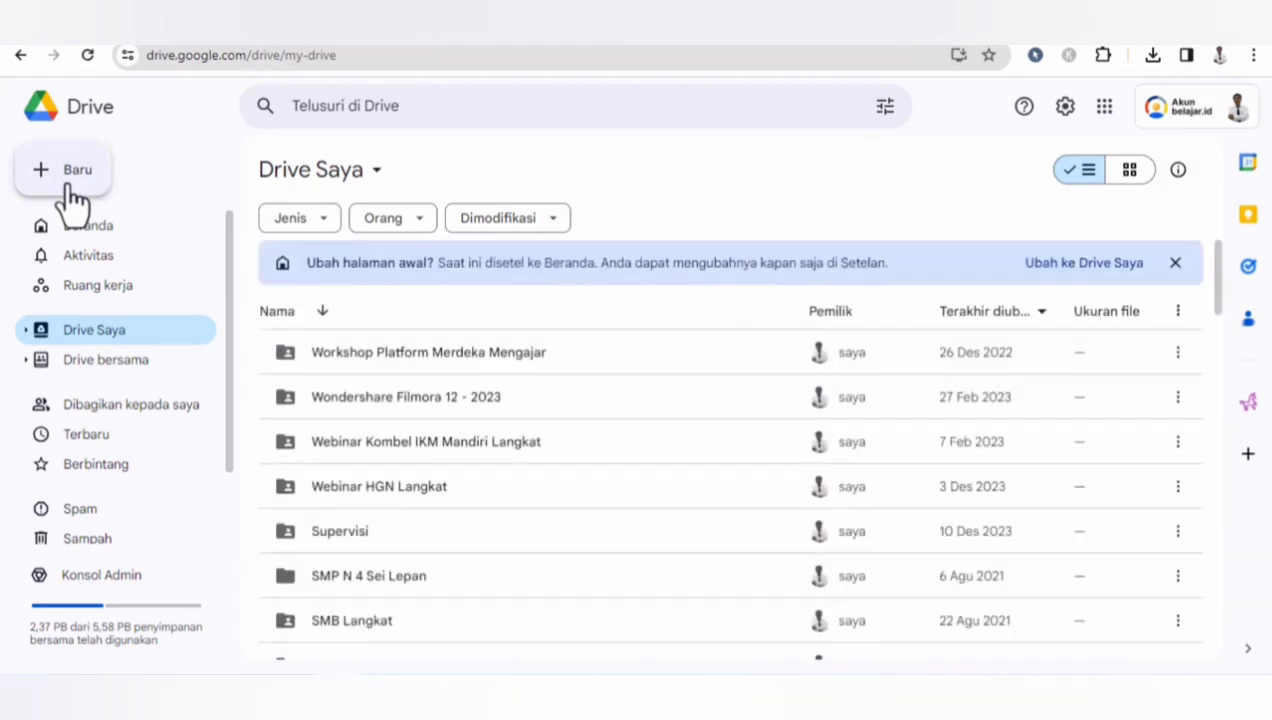
- Create a new folder named Belajar Membuat Sertifikat in My Drive
{"action": "left_click", "coordinate": [70, 185]}
{"action": "left_click", "coordinate": [86, 168]}
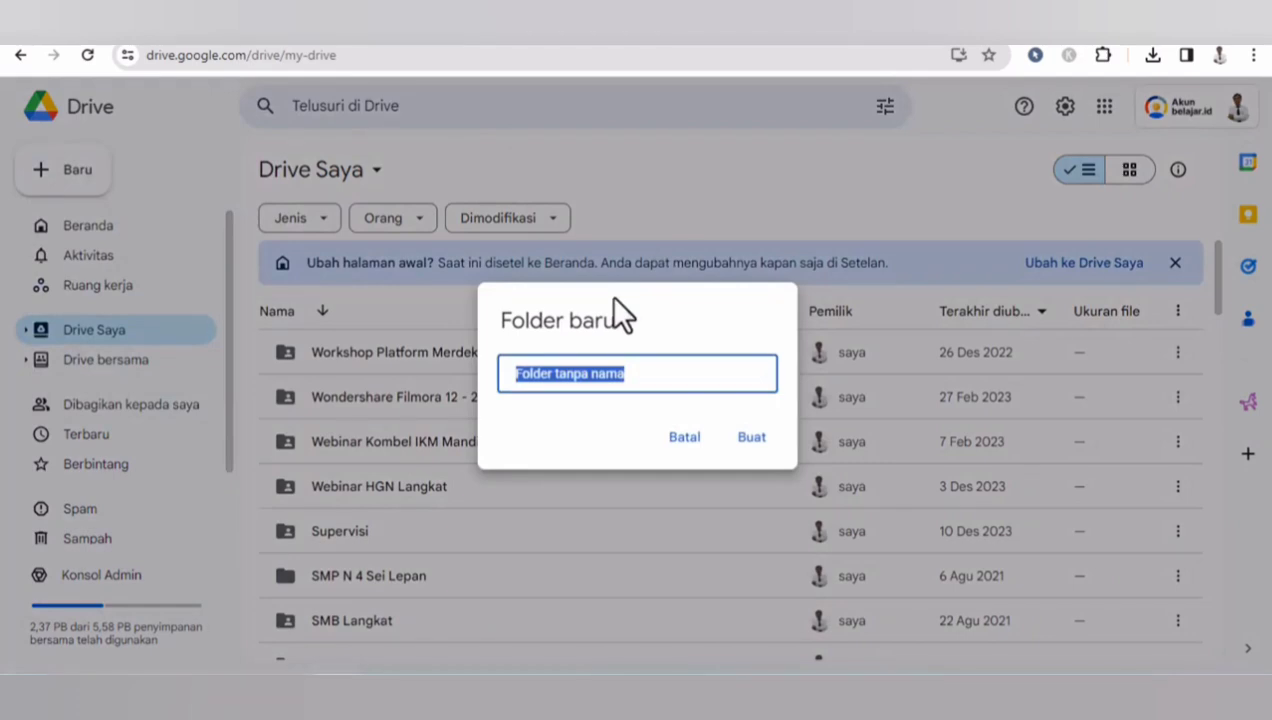
{"action": "type", "text": "Belajar"}
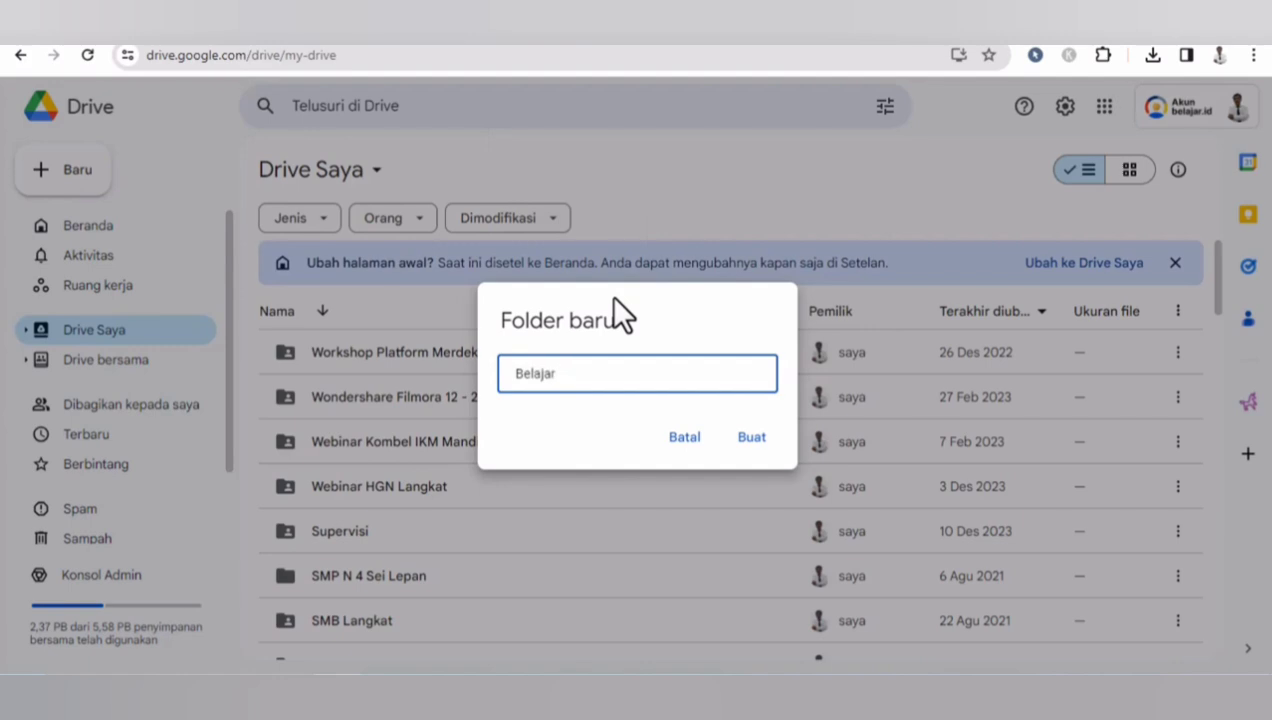
{"action": "type", "text": " Membuat Sertifikat"}
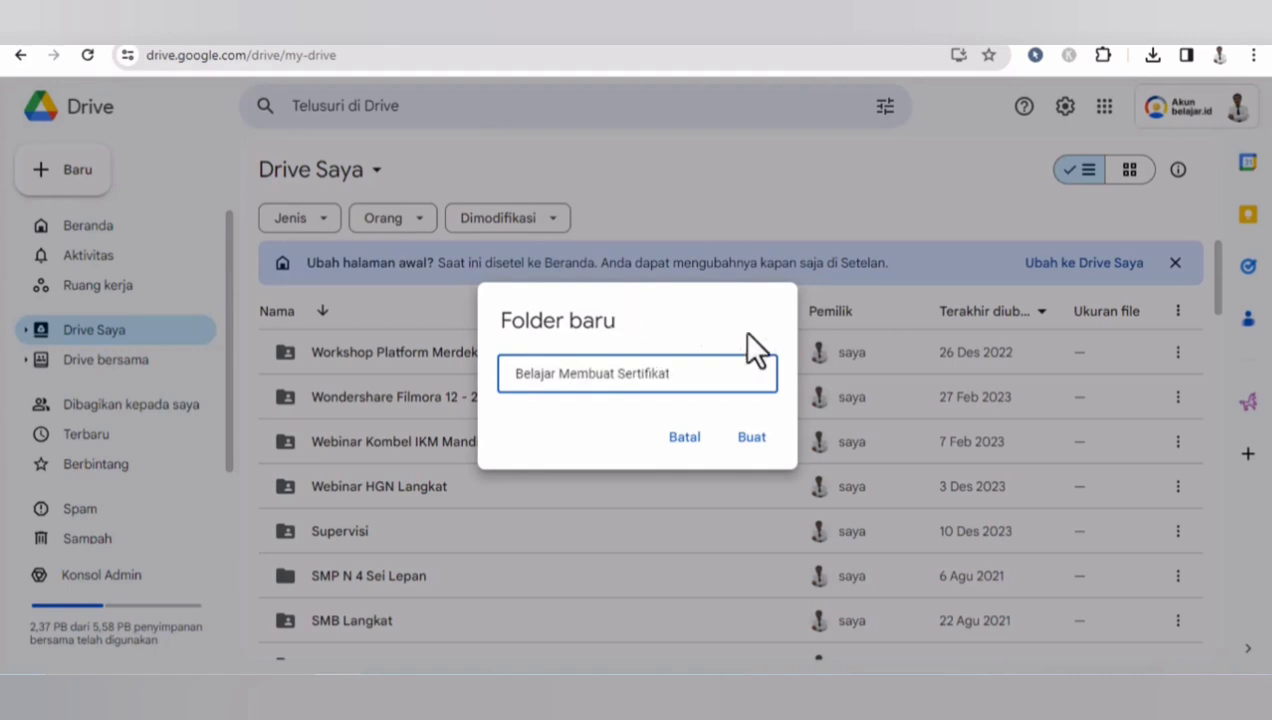
{"action": "left_click", "coordinate": [762, 438]}
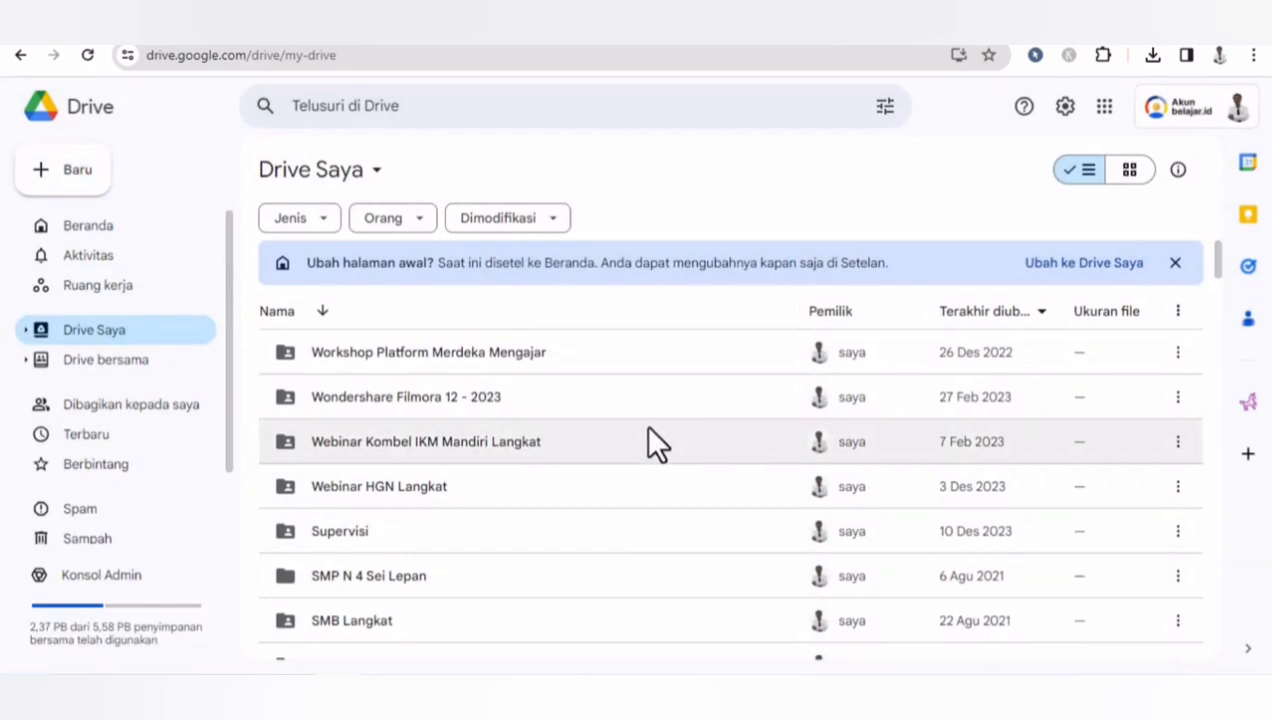
- Open the Belajar Membuat Sertifikat folder and create a new Google Slides presentation inside it, accepting the shared-folder prompt
{"action": "double_click", "coordinate": [398, 331]}
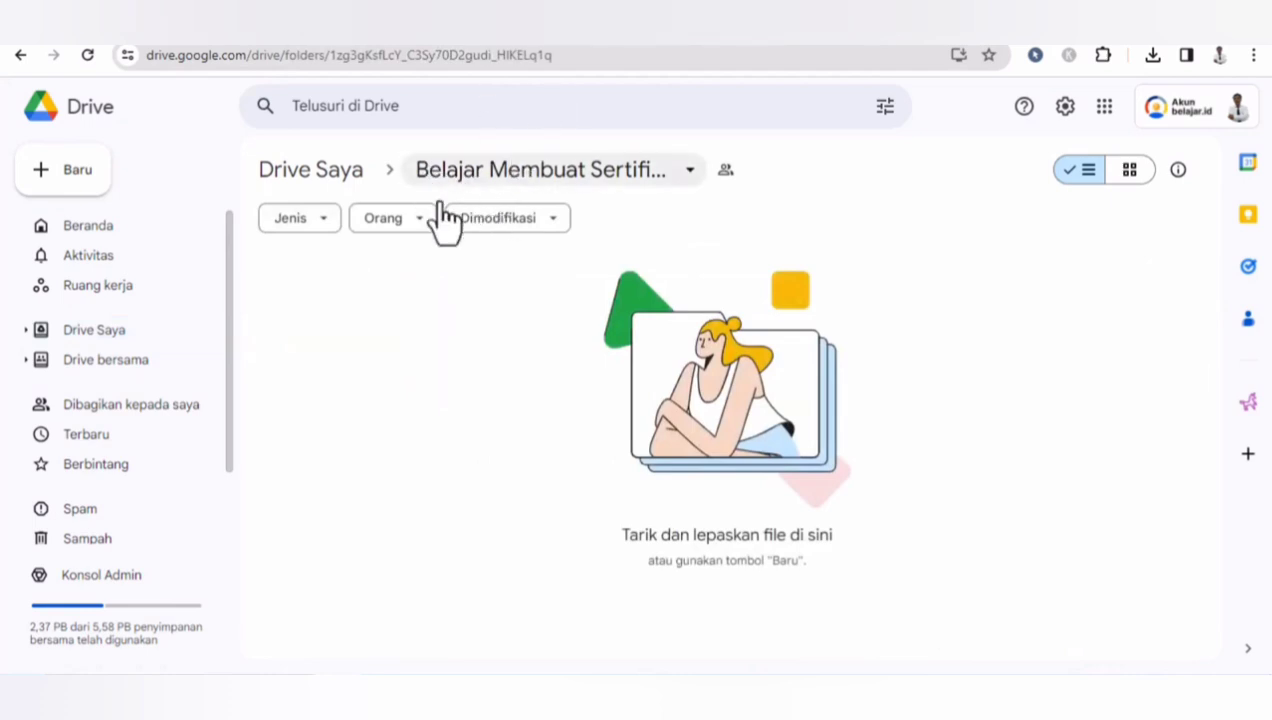
{"action": "left_click", "coordinate": [76, 182]}
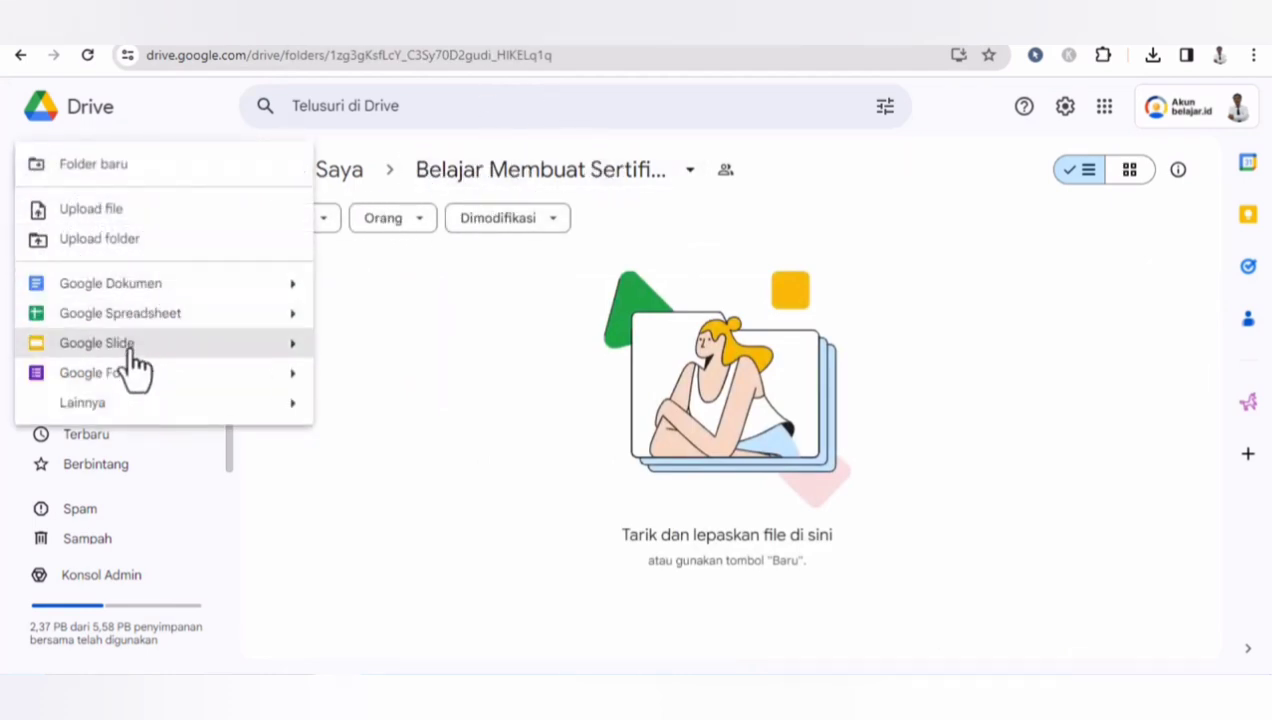
{"action": "left_click", "coordinate": [135, 365]}
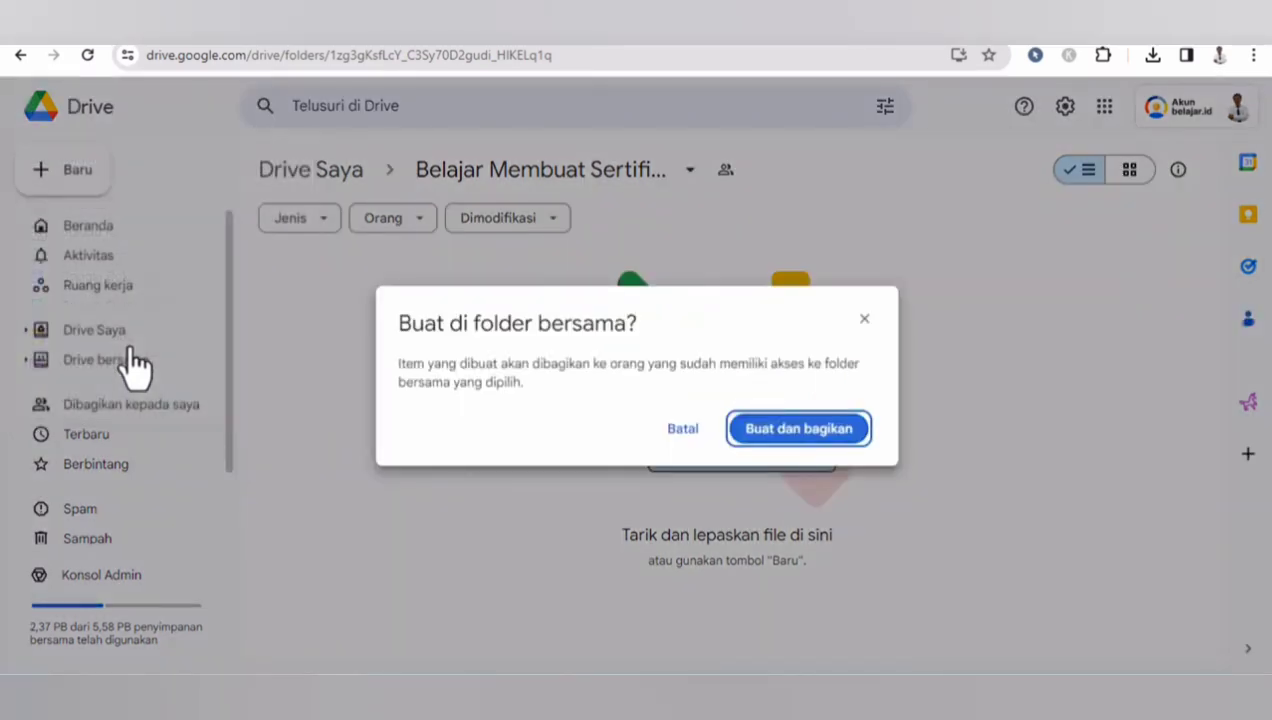
{"action": "left_click", "coordinate": [786, 430]}
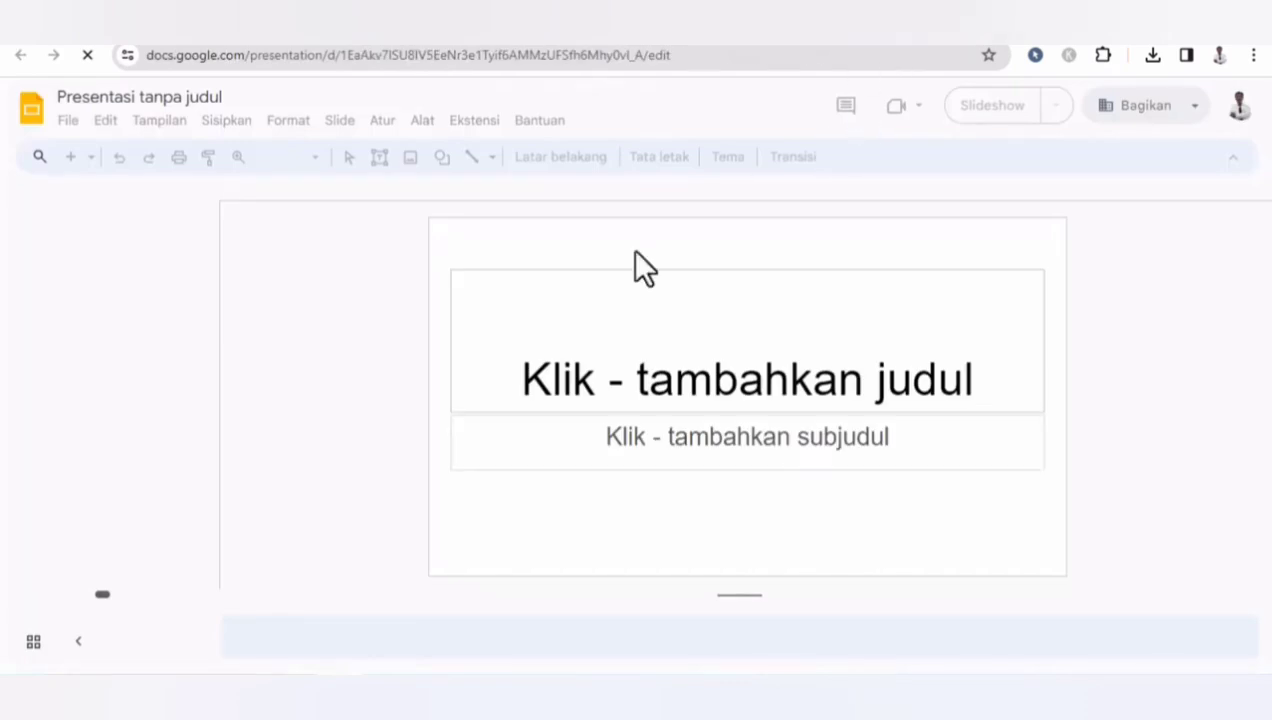
- Delete the title and subtitle placeholders from the slide and close the theme panel
{"action": "left_click_drag", "start_coordinate": [1007, 340], "coordinate": [893, 500]}
{"action": "key", "text": "Delete"}
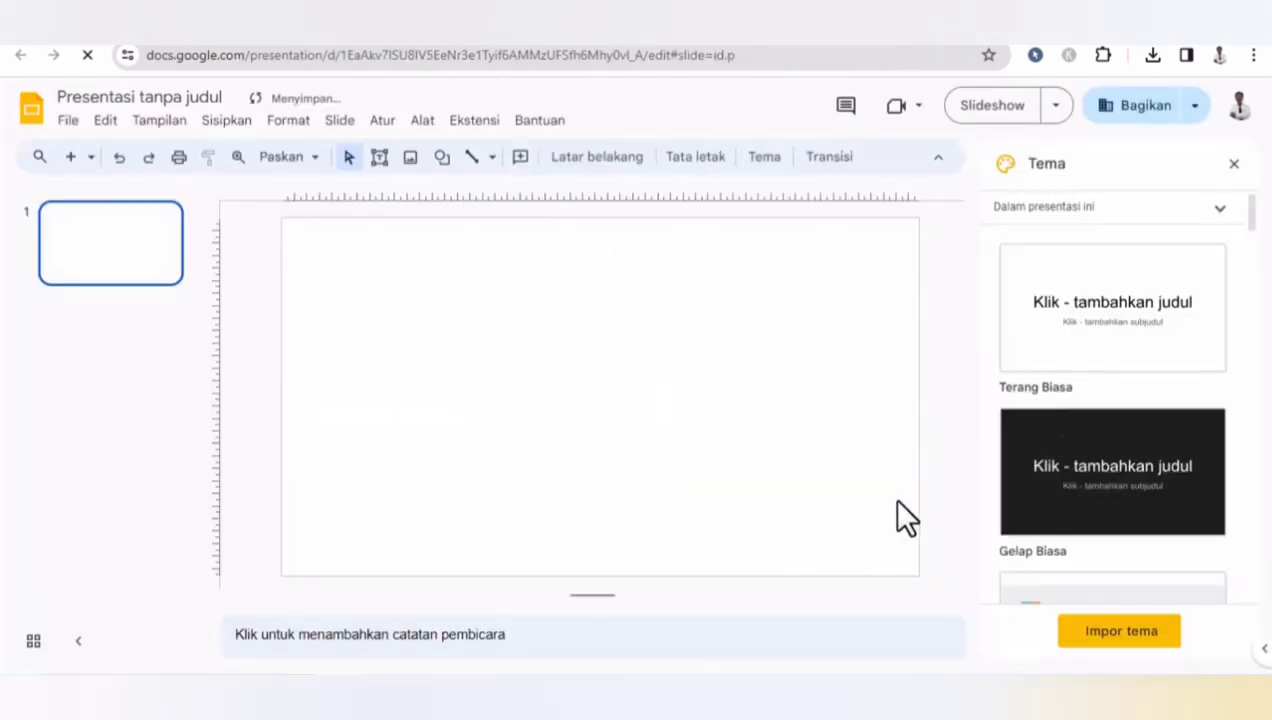
{"action": "left_click", "coordinate": [1234, 165]}
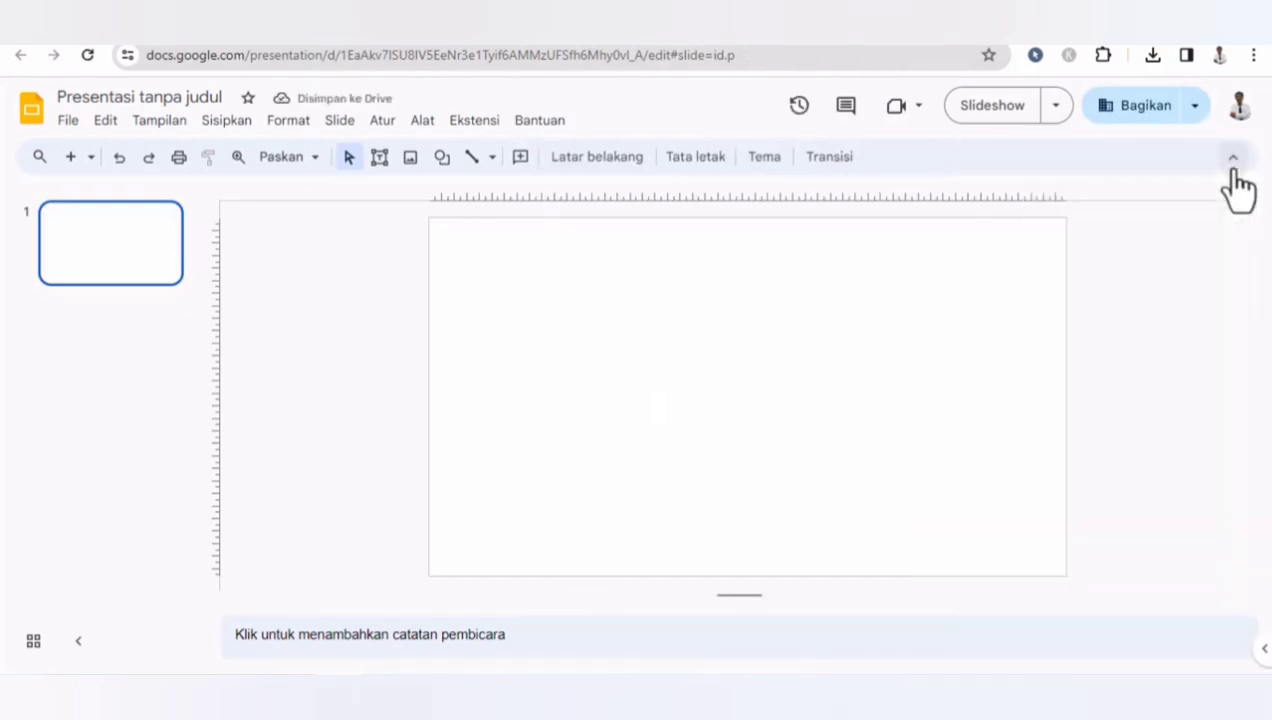
- Set the slide background to the uploaded Sertifikat.png image
{"action": "right_click", "coordinate": [674, 341]}
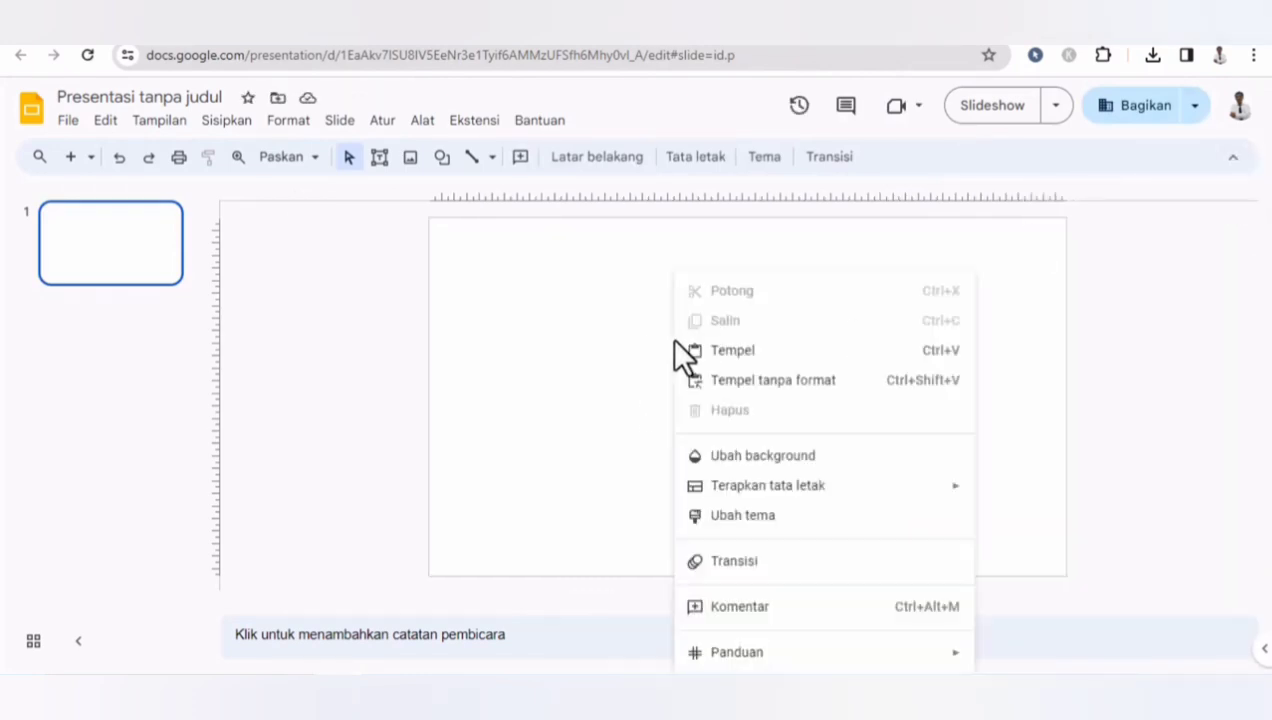
{"action": "left_click", "coordinate": [735, 456]}
{"action": "left_click", "coordinate": [720, 376]}
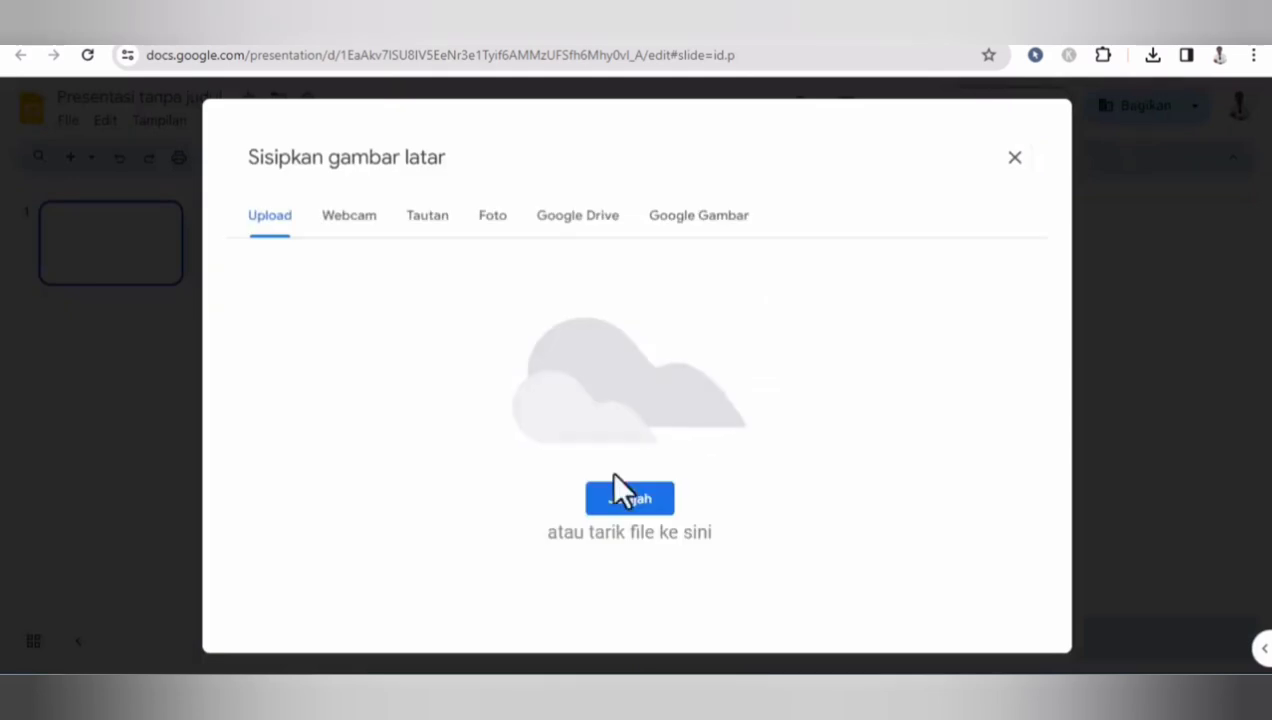
{"action": "left_click", "coordinate": [620, 507]}
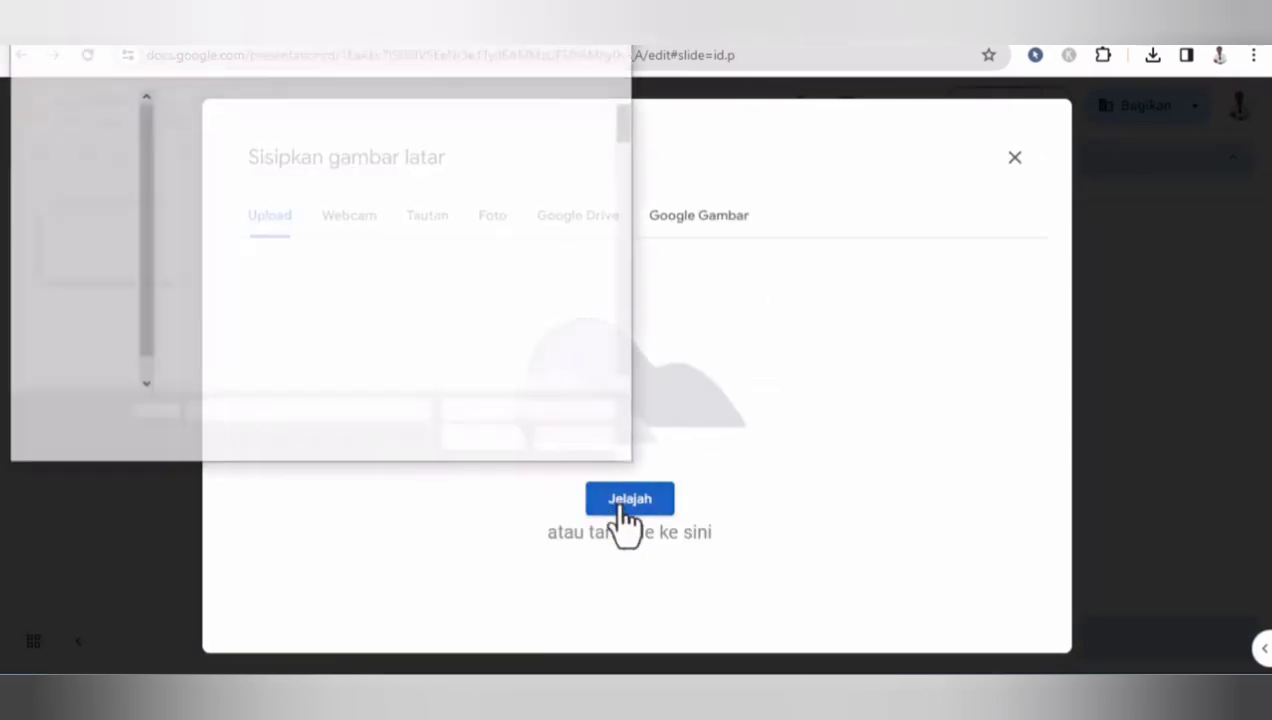
{"action": "left_click_drag", "start_coordinate": [624, 129], "coordinate": [473, 301]}
{"action": "left_click", "coordinate": [458, 294]}
{"action": "double_click", "coordinate": [460, 295]}
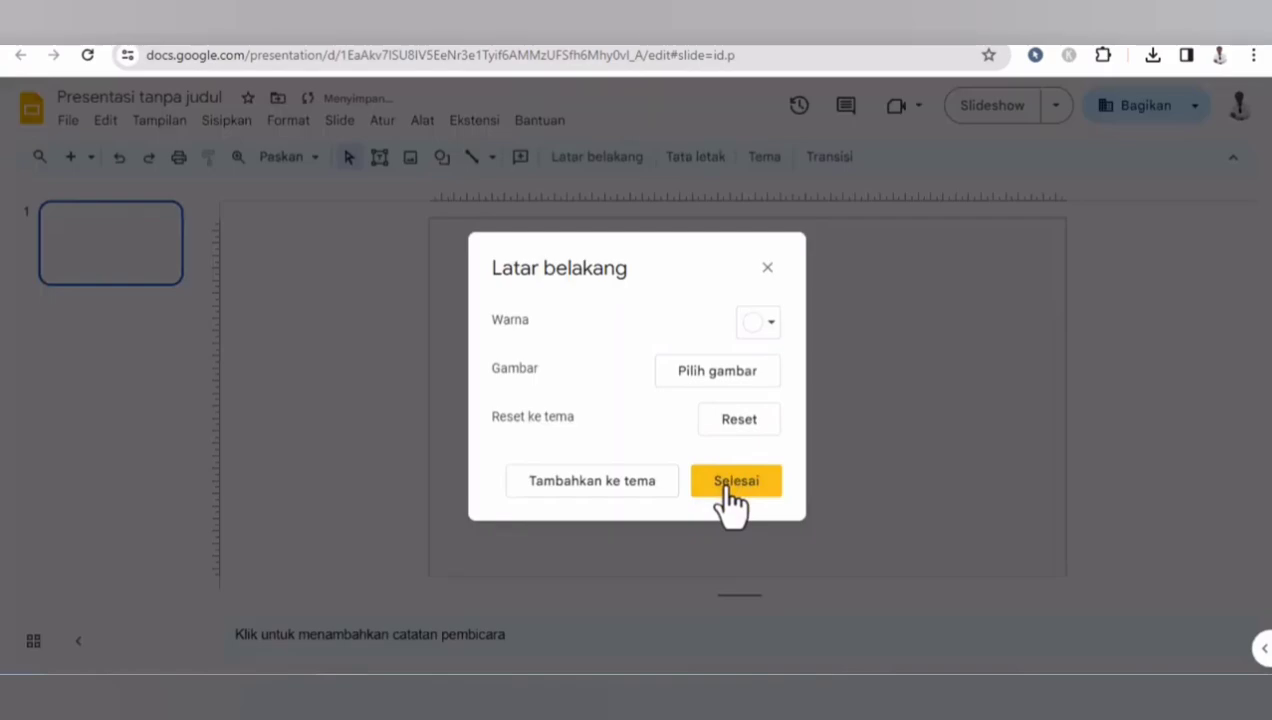
{"action": "left_click", "coordinate": [727, 482]}
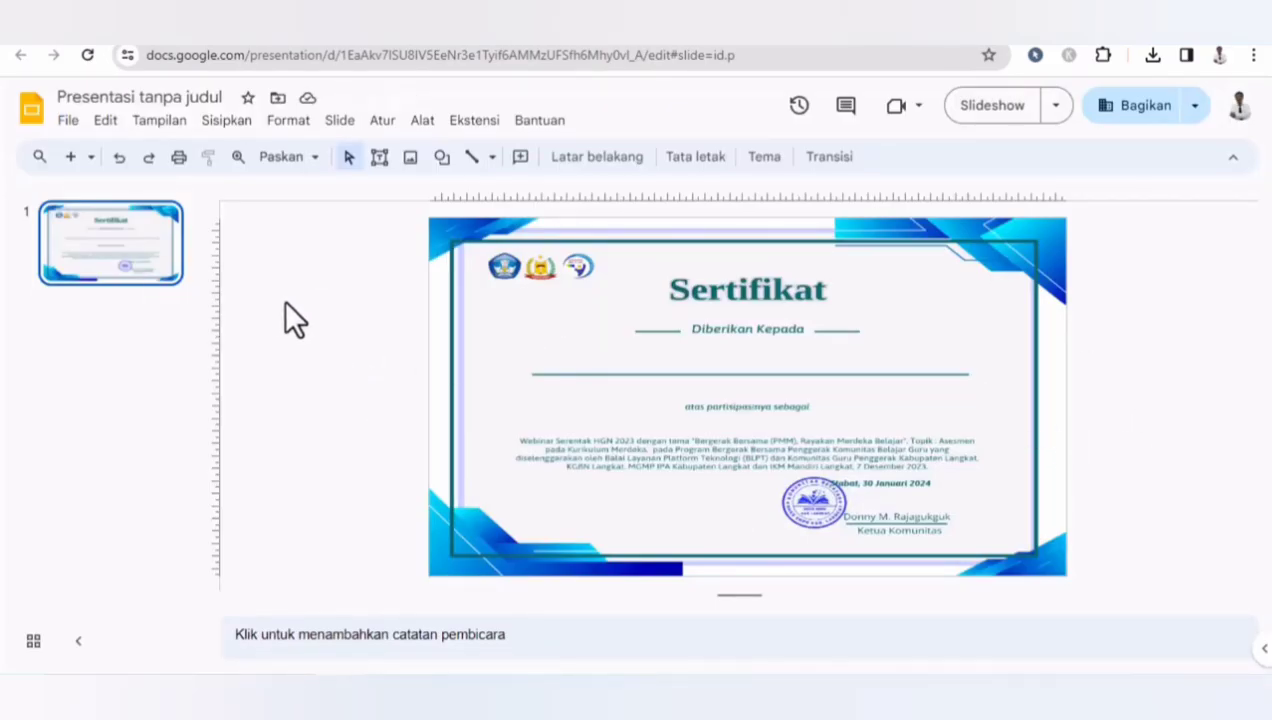
- Open page setup, switch to a custom size in centimetres, and start entering the slide width as 29
{"action": "left_click", "coordinate": [72, 124]}
{"action": "left_click_drag", "start_coordinate": [339, 194], "coordinate": [360, 520]}
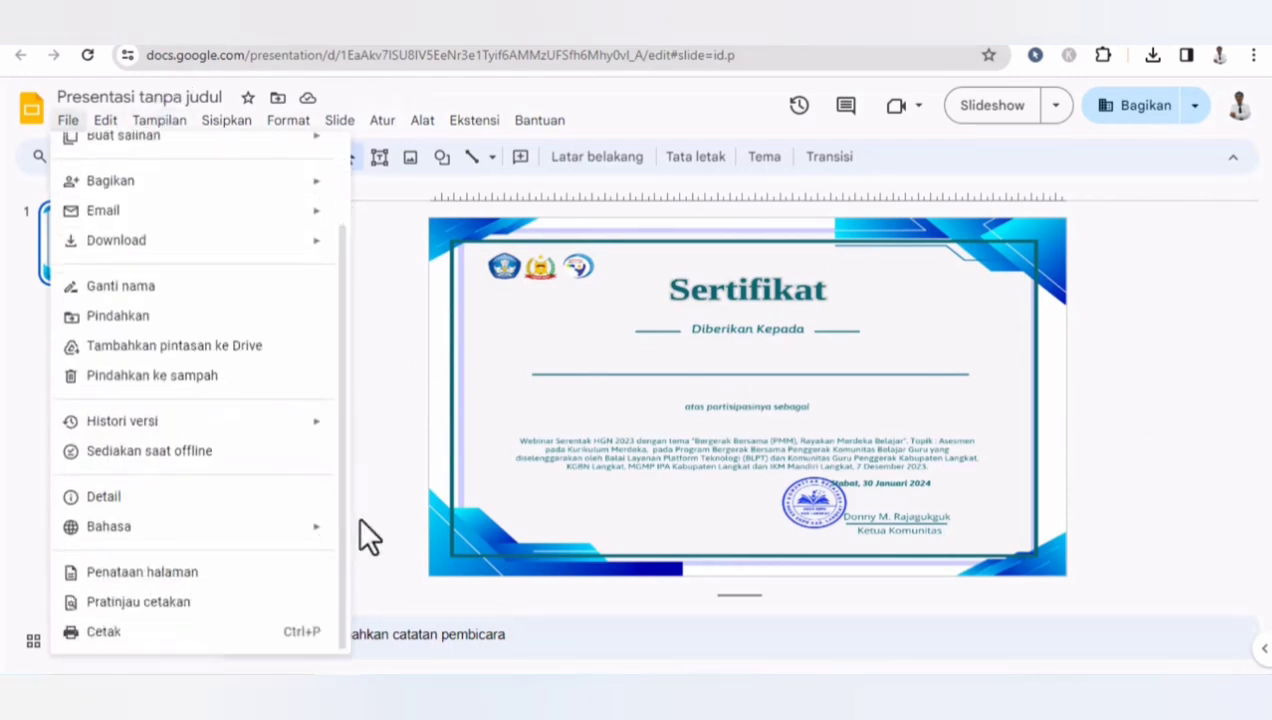
{"action": "left_click", "coordinate": [150, 572]}
{"action": "left_click", "coordinate": [590, 362]}
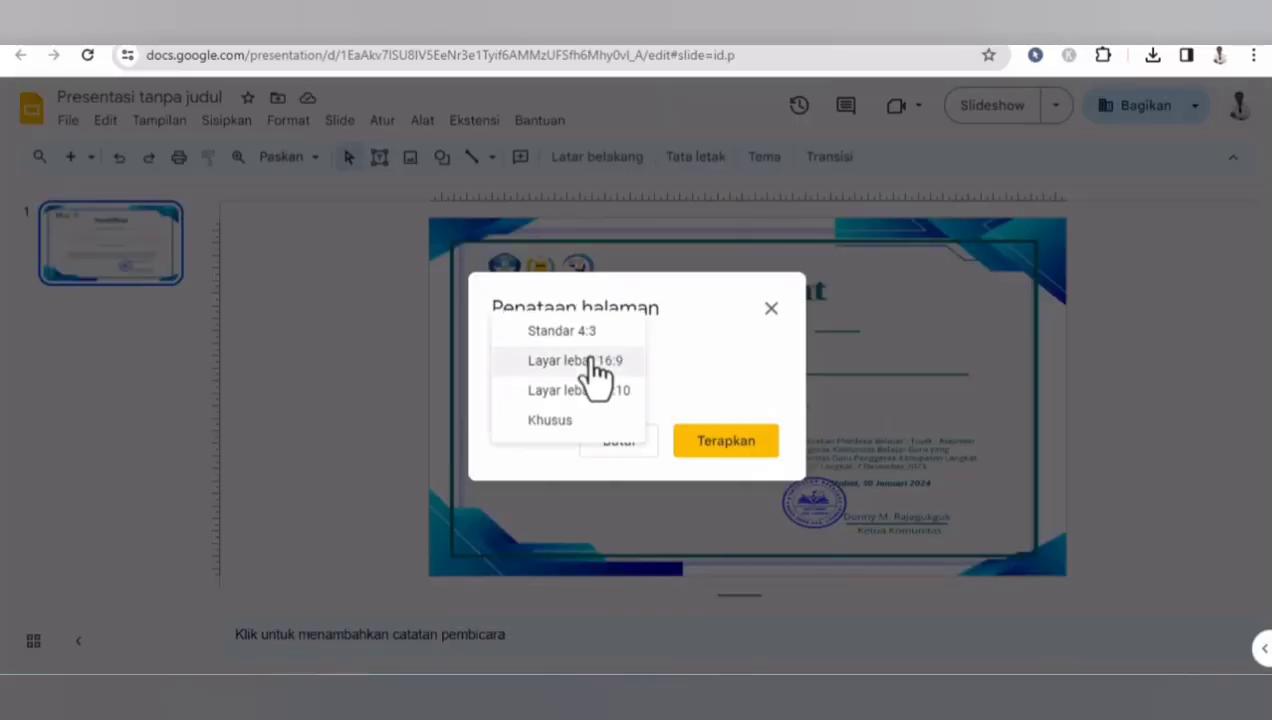
{"action": "left_click", "coordinate": [565, 424]}
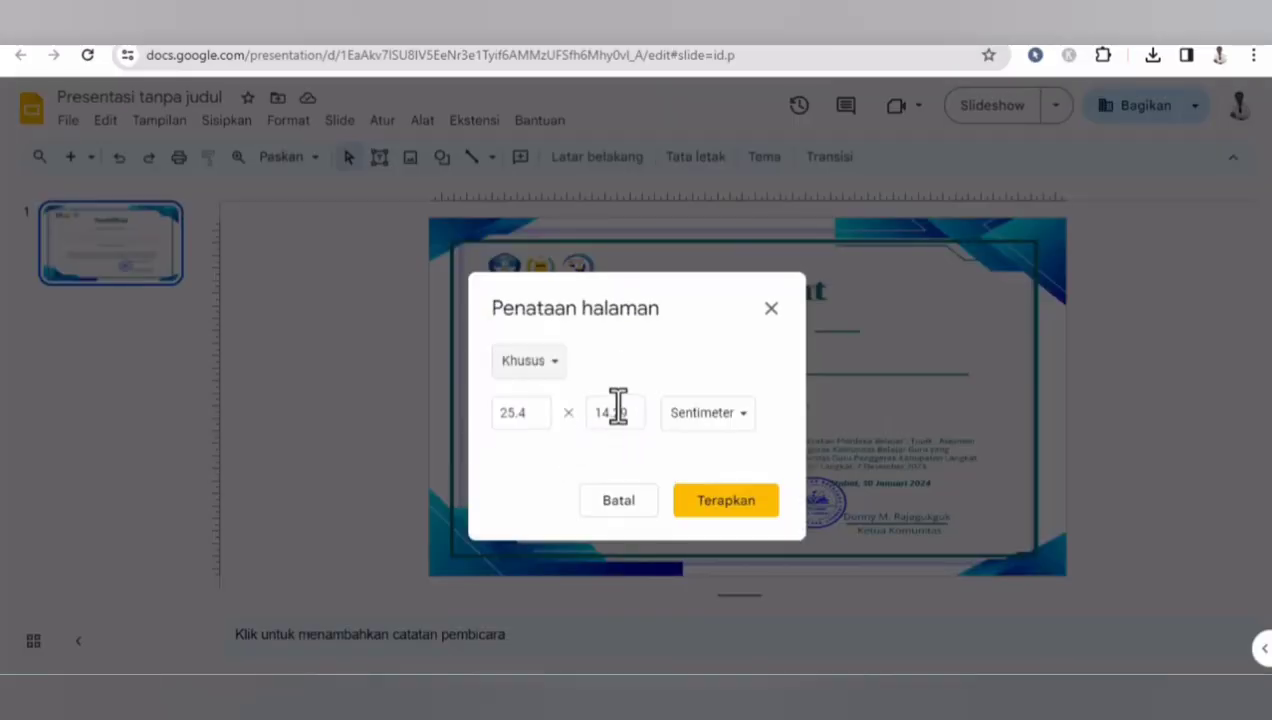
{"action": "left_click_drag", "start_coordinate": [553, 420], "coordinate": [499, 418]}
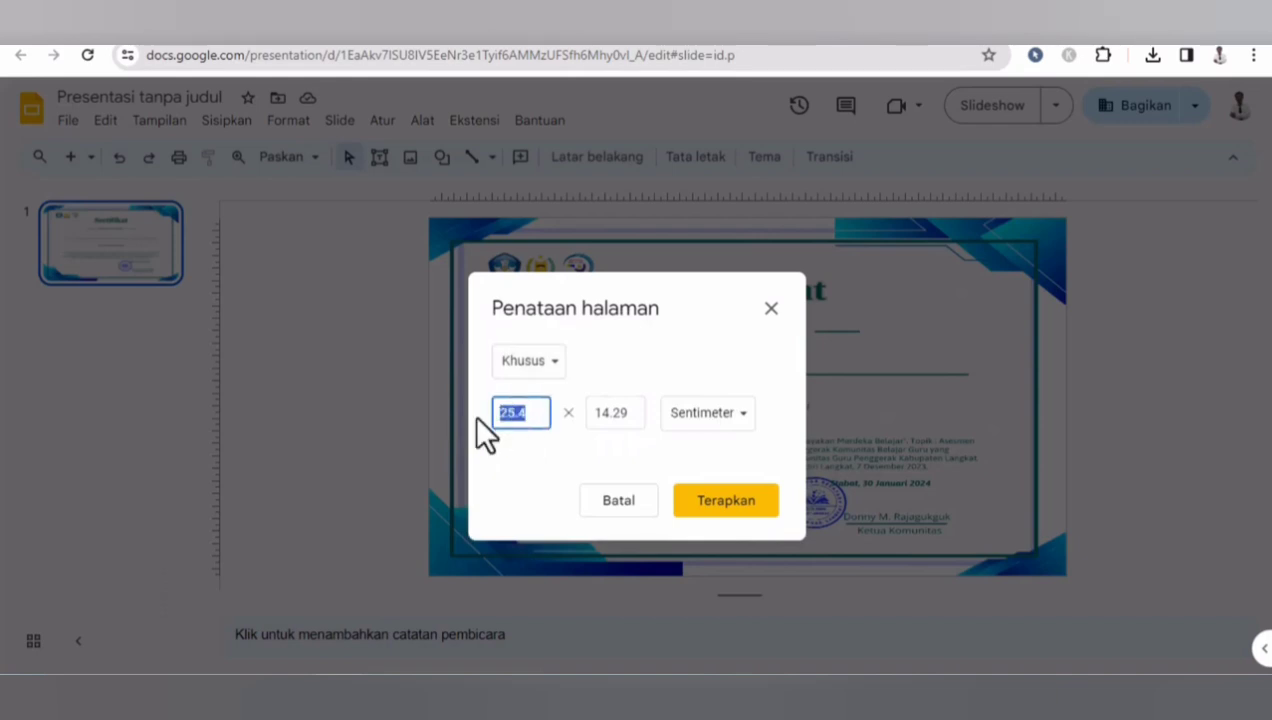
{"action": "type", "text": "29"}
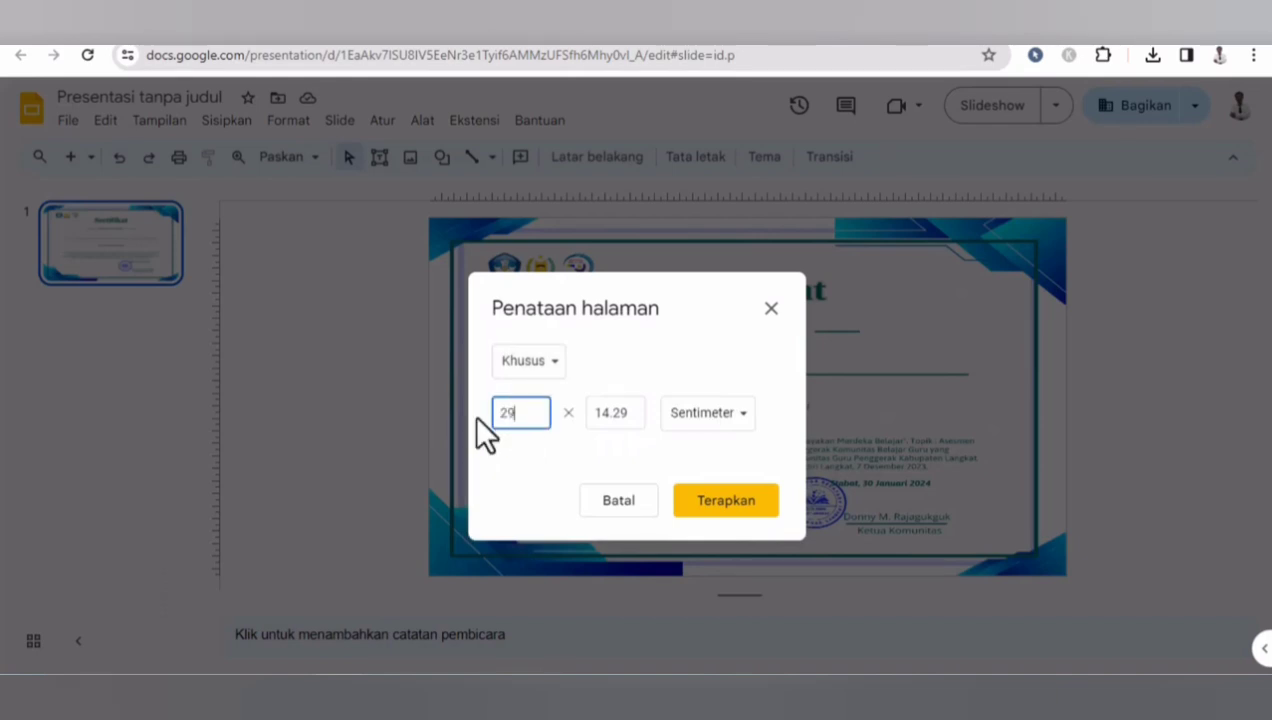
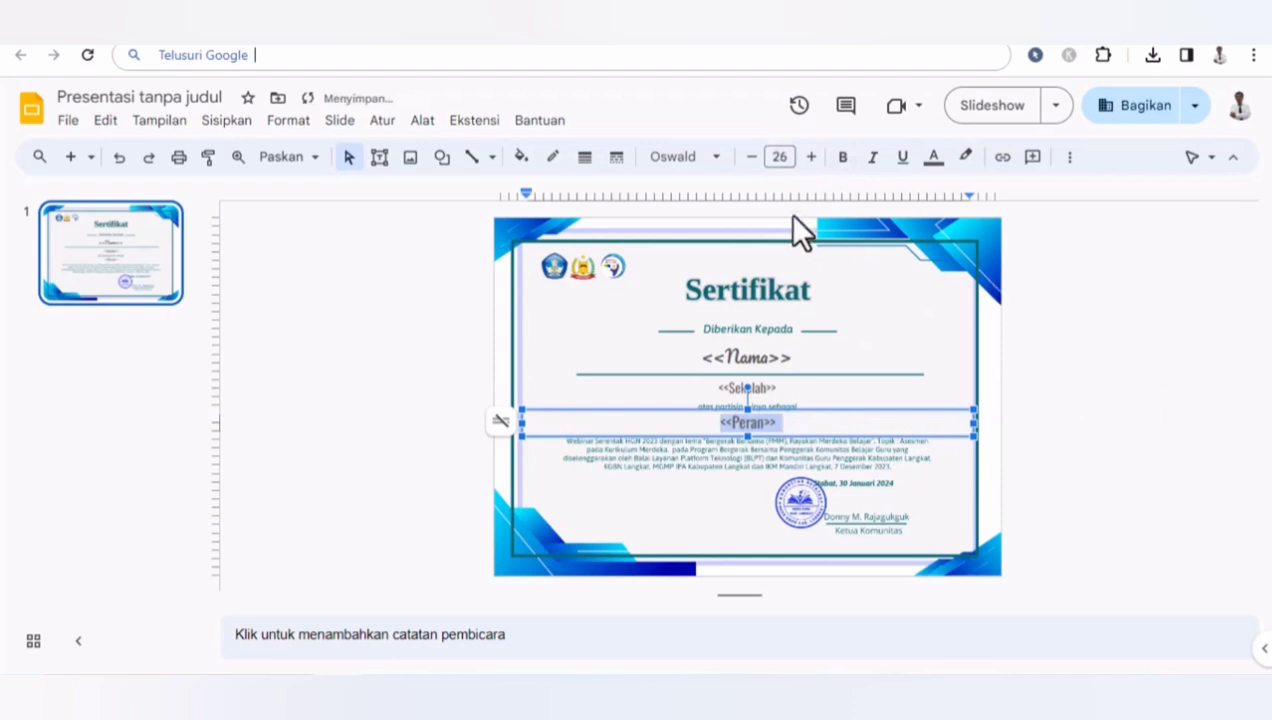
- Duplicate the <<Sekolah>> placeholder text box and move the copy just below the Sertifikat title
{"action": "left_click", "coordinate": [1107, 369]}
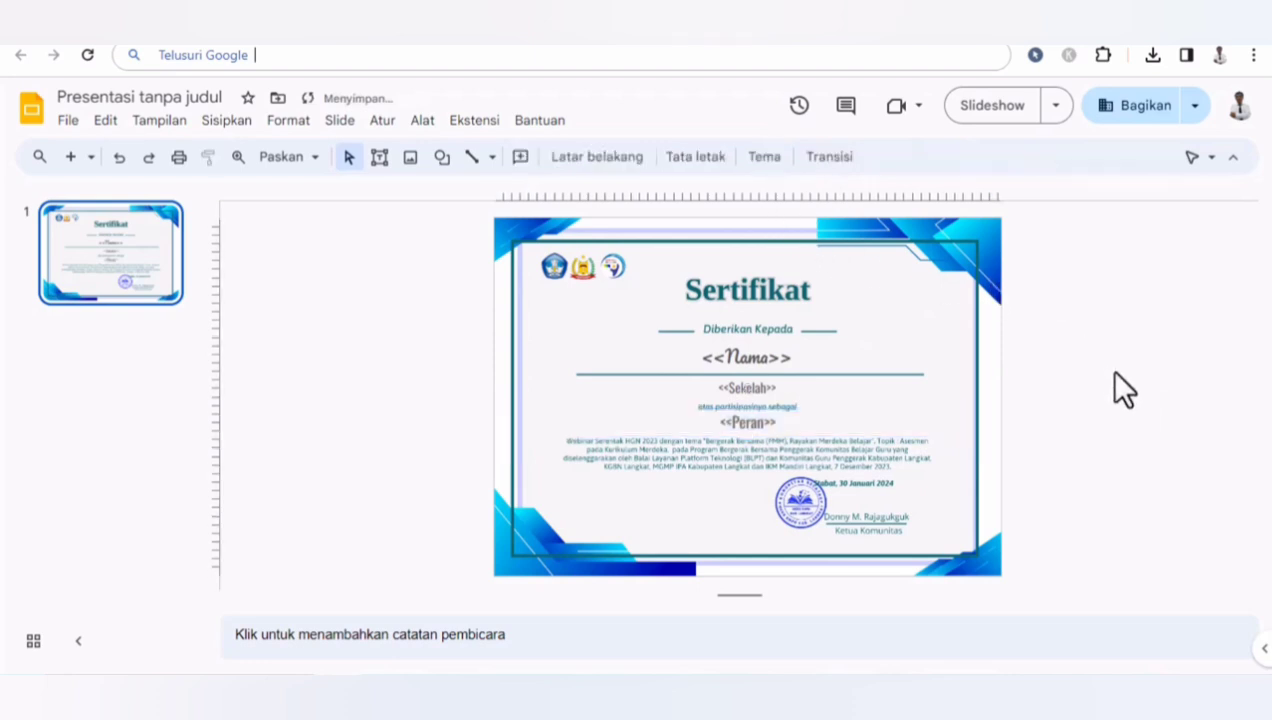
{"action": "left_click", "coordinate": [758, 430]}
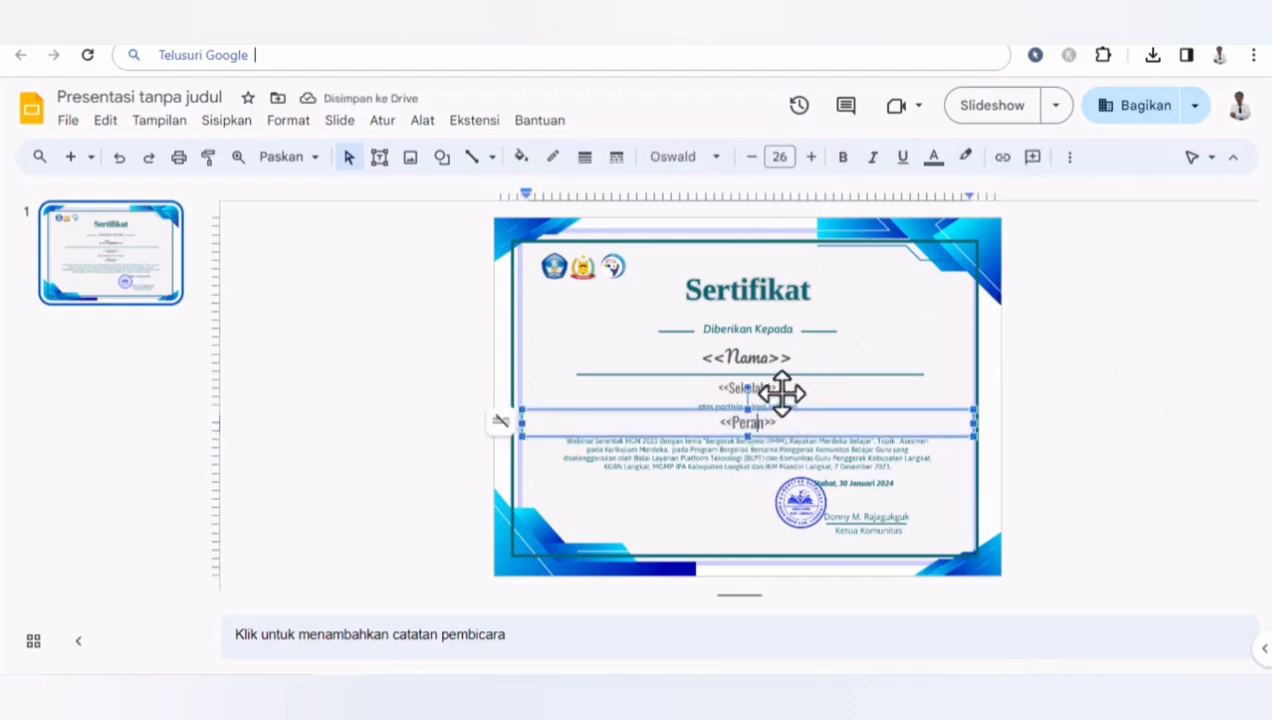
{"action": "left_click", "coordinate": [782, 392]}
{"action": "left_click_drag", "start_coordinate": [783, 392], "coordinate": [791, 399]}
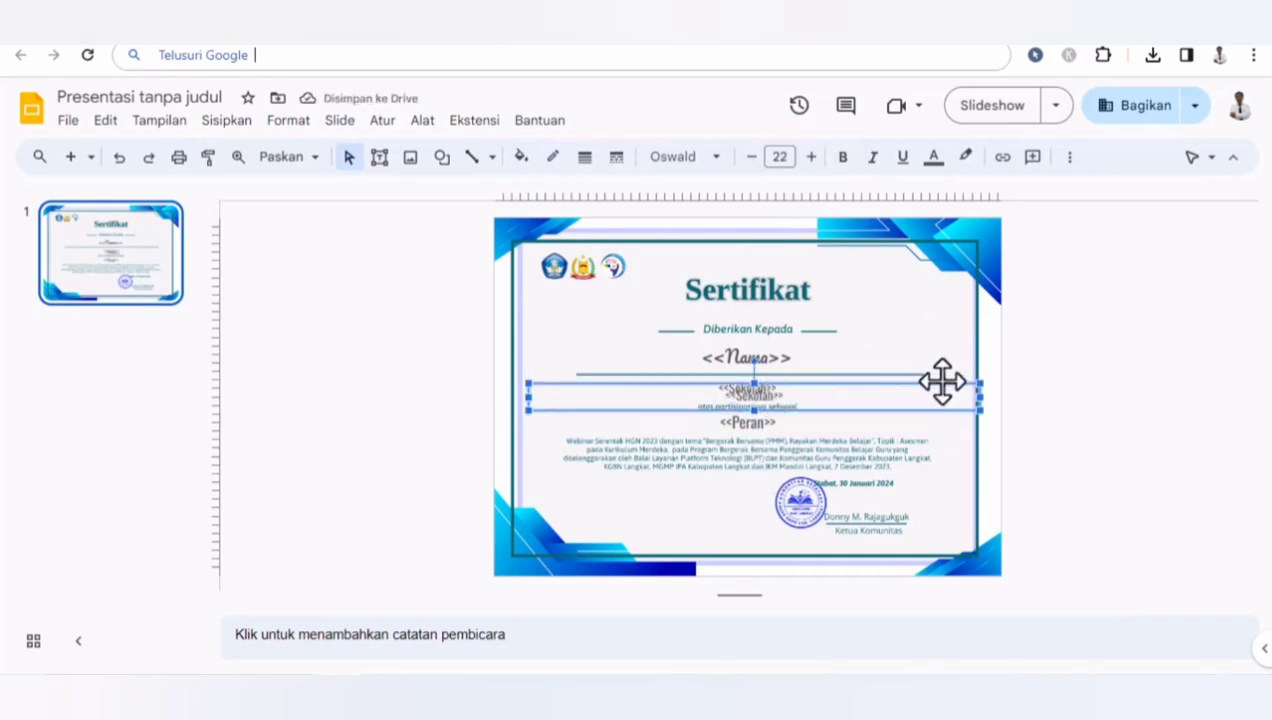
{"action": "left_click_drag", "start_coordinate": [943, 379], "coordinate": [931, 299]}
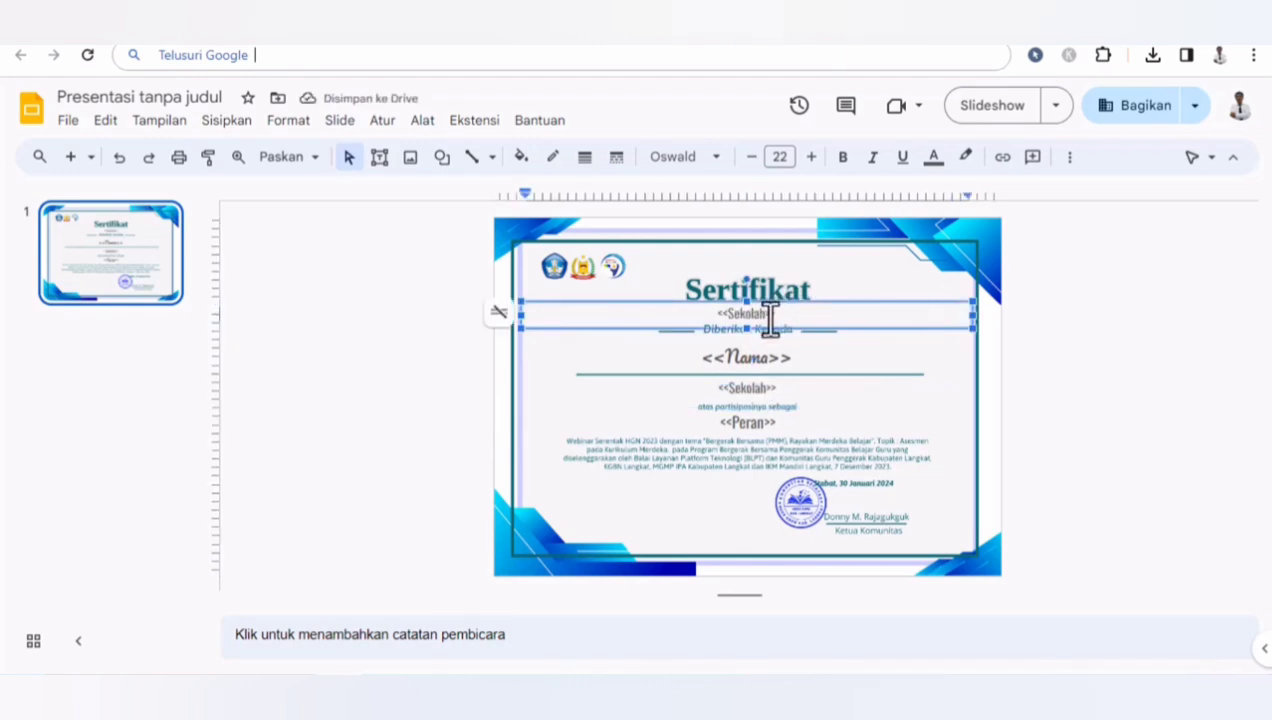
- Change the copied placeholder's text to <<Nomor>>
{"action": "key", "text": "BackSpace"}
{"action": "key", "text": "BackSpace"}
{"action": "key", "text": "BackSpace"}
{"action": "key", "text": "BackSpace"}
{"action": "key", "text": "BackSpace"}
{"action": "key", "text": "BackSpace"}
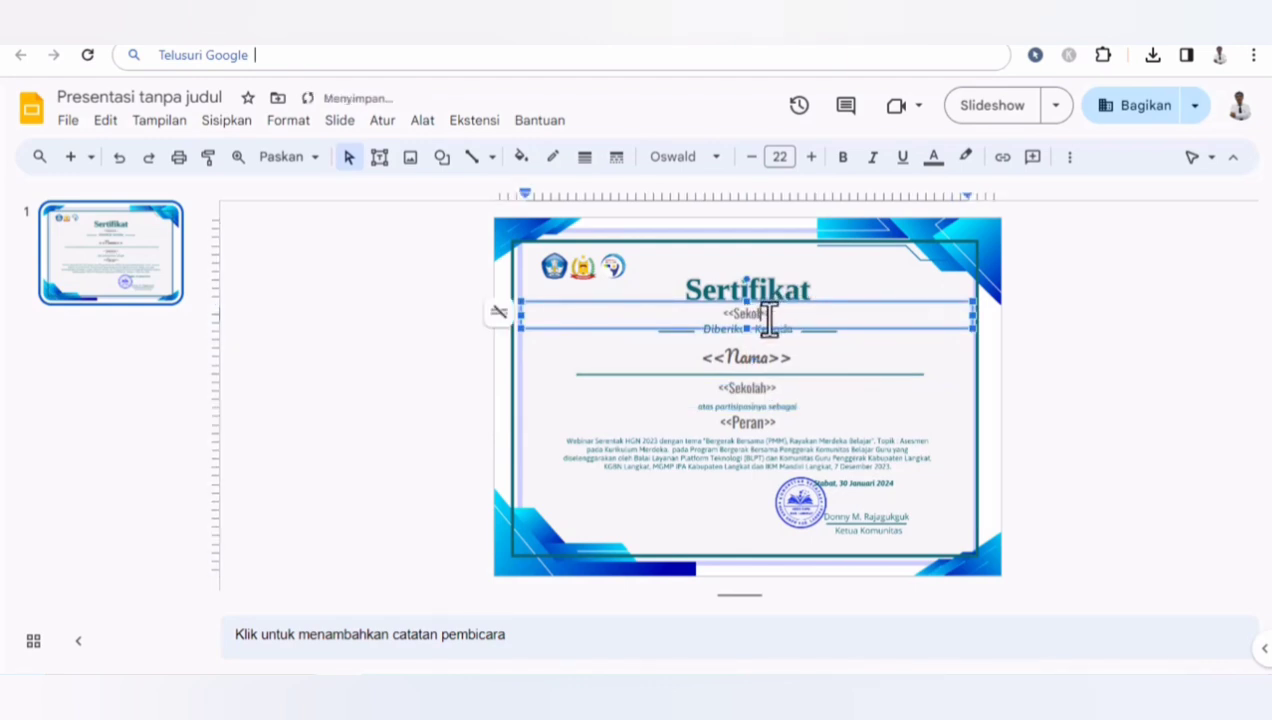
{"action": "type", "text": "Nomor"}
- Reduce the <<Nomor>> placeholder's font size to 18 and deselect it
{"action": "triple_click", "coordinate": [768, 318]}
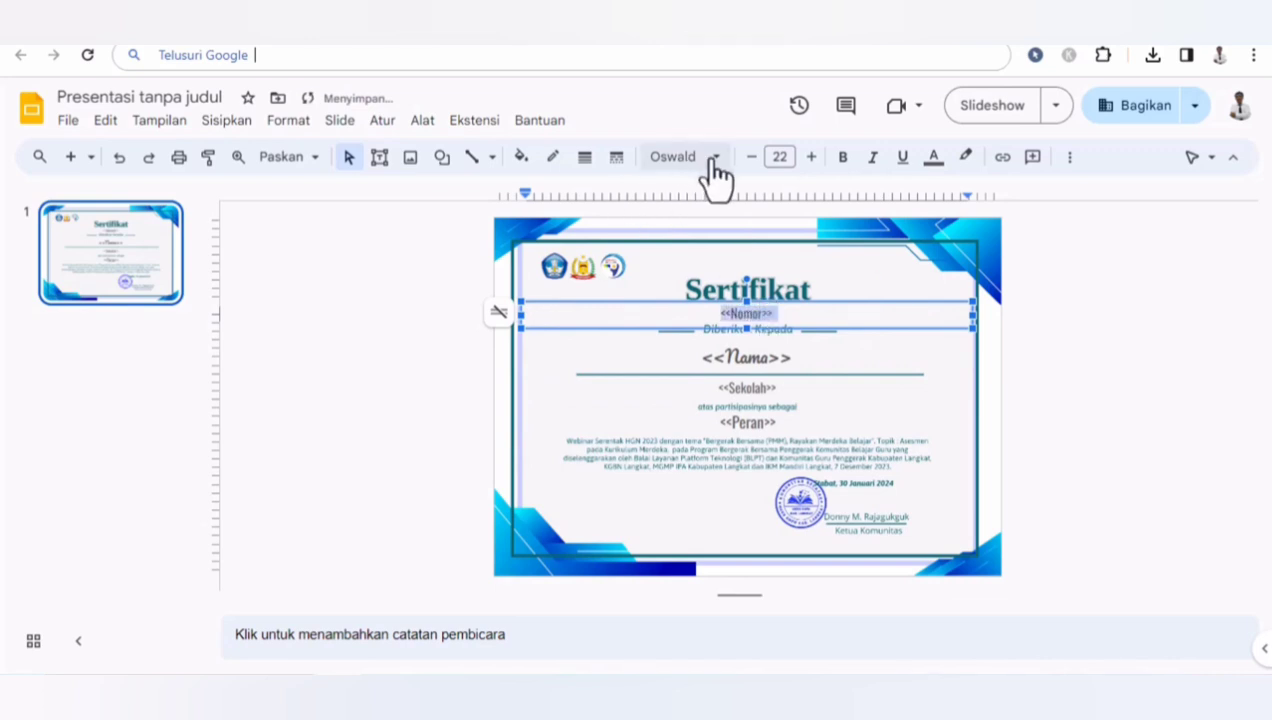
{"action": "double_click", "coordinate": [749, 158]}
{"action": "left_click", "coordinate": [748, 158]}
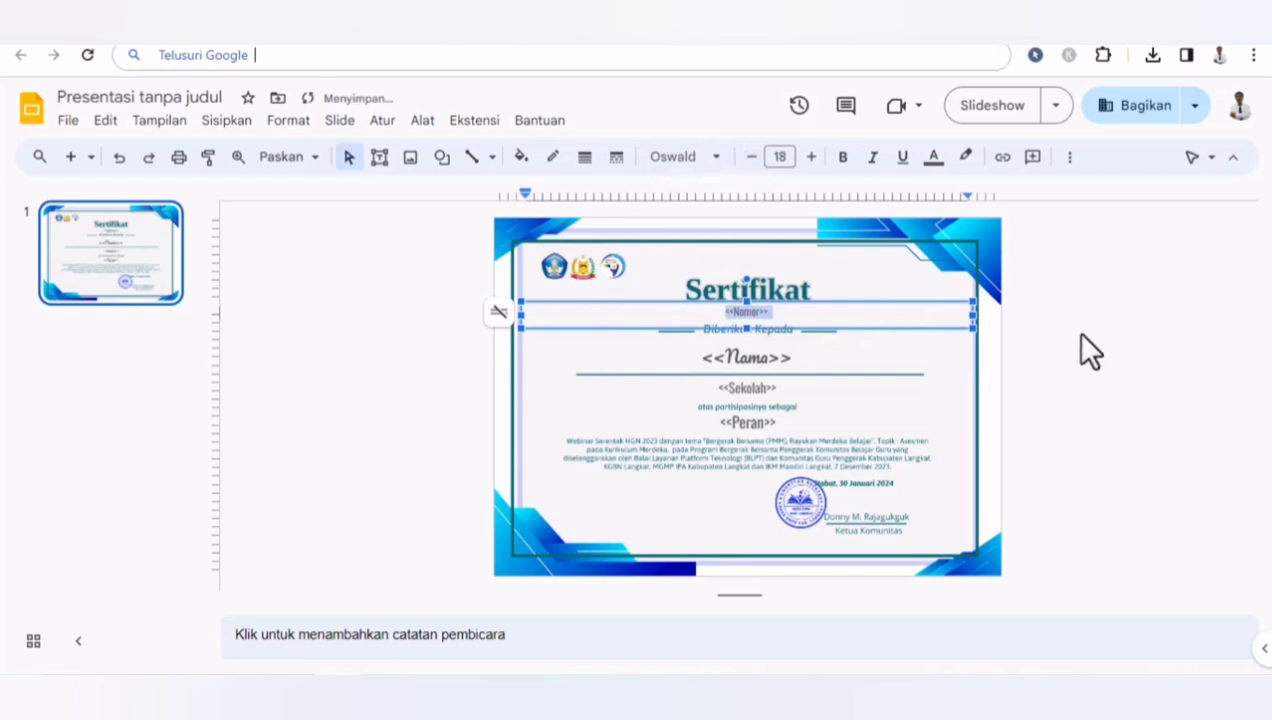
{"action": "left_click", "coordinate": [1107, 357]}
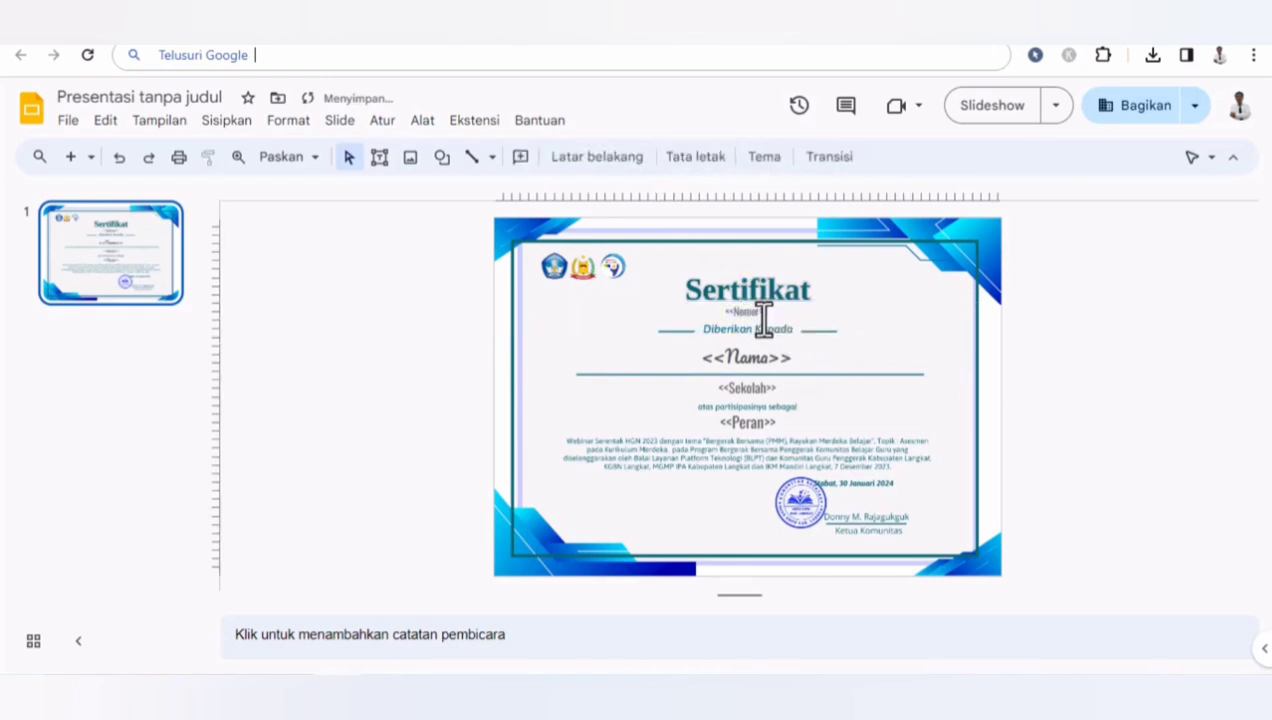
{"action": "left_click", "coordinate": [761, 320]}
{"action": "left_click", "coordinate": [1140, 362]}
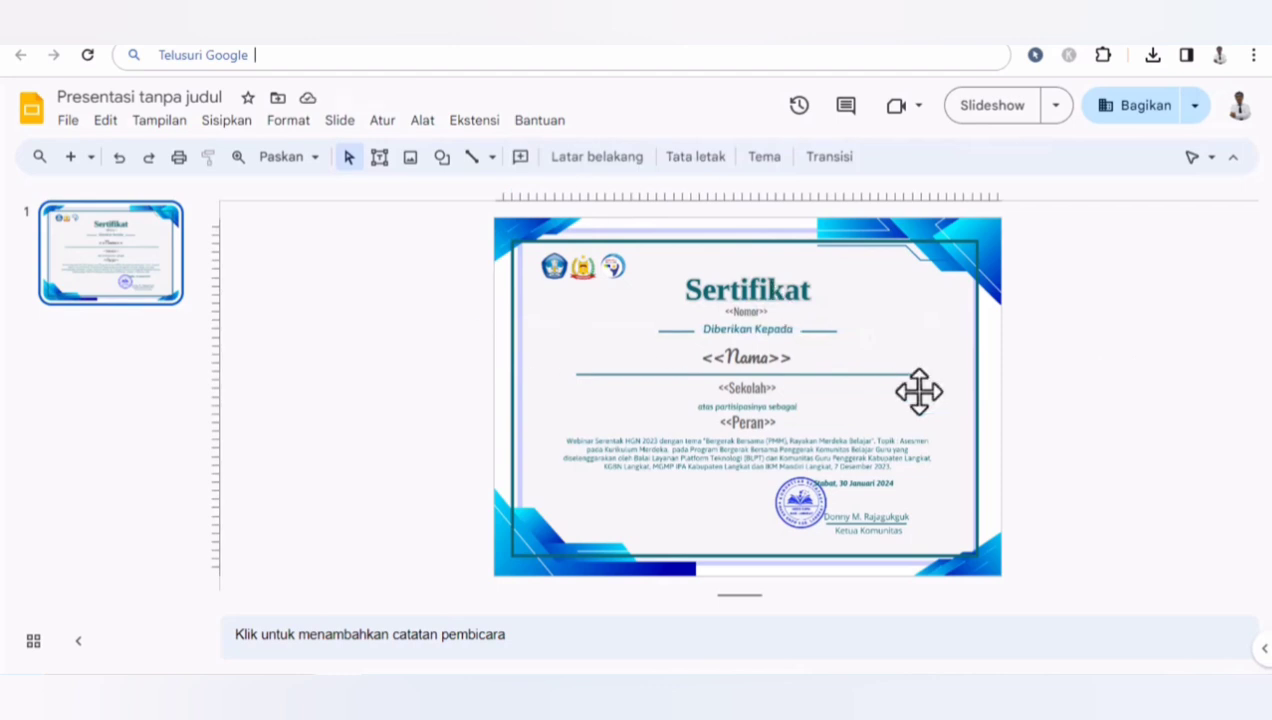
- Rename the presentation to eSertifikat
{"action": "left_click", "coordinate": [129, 95]}
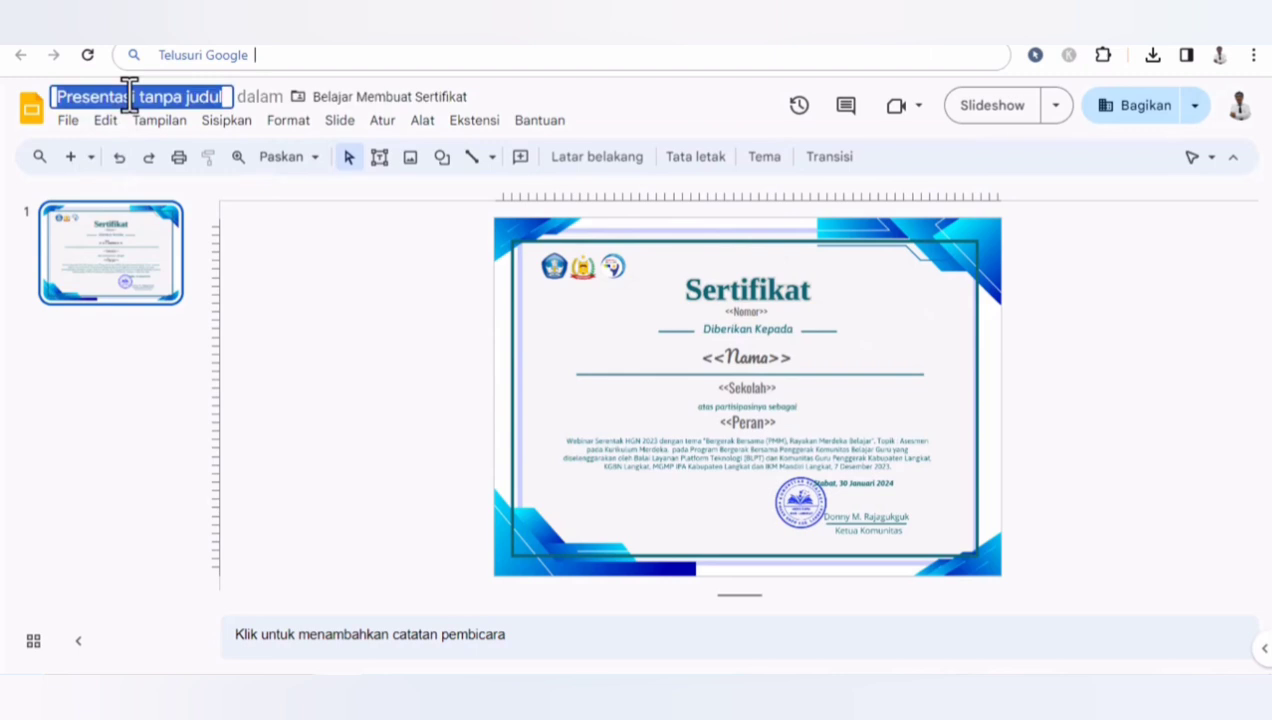
{"action": "type", "text": "Ser"}
{"action": "key", "text": "BackSpace"}
{"action": "key", "text": "BackSpace"}
{"action": "key", "text": "BackSpace"}
{"action": "type", "text": "e"}
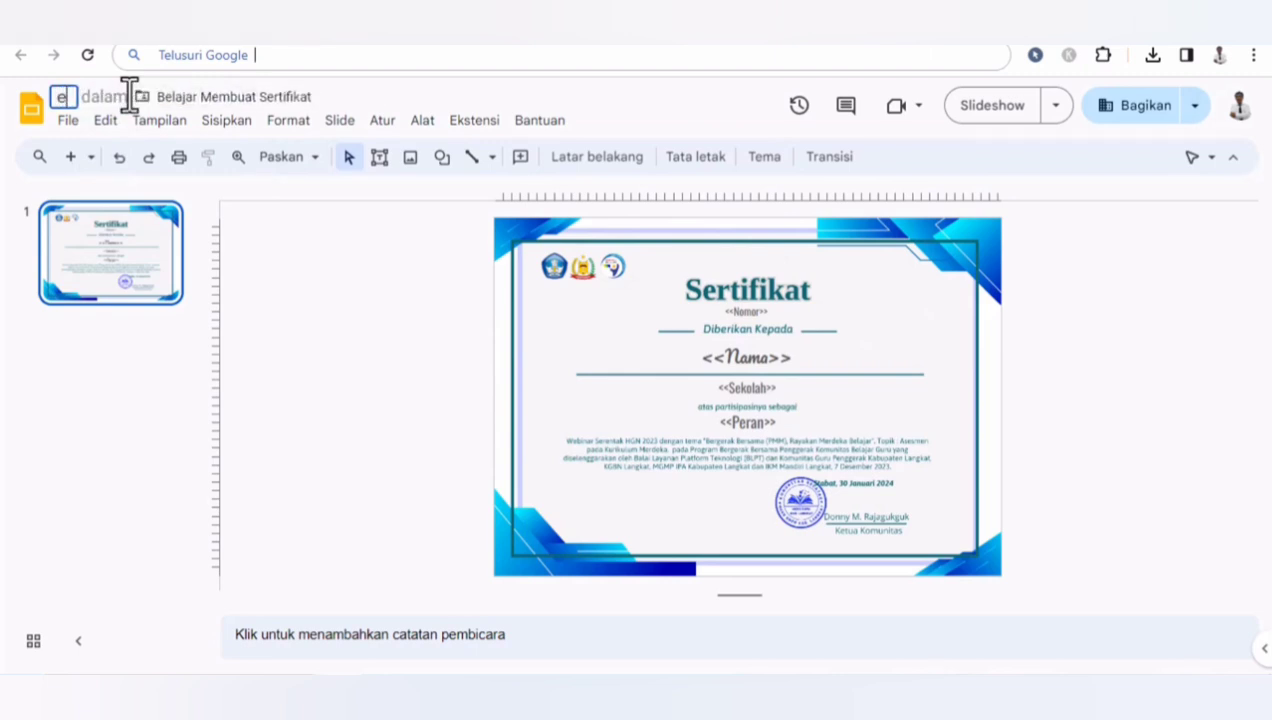
{"action": "type", "text": "Sertifikat"}
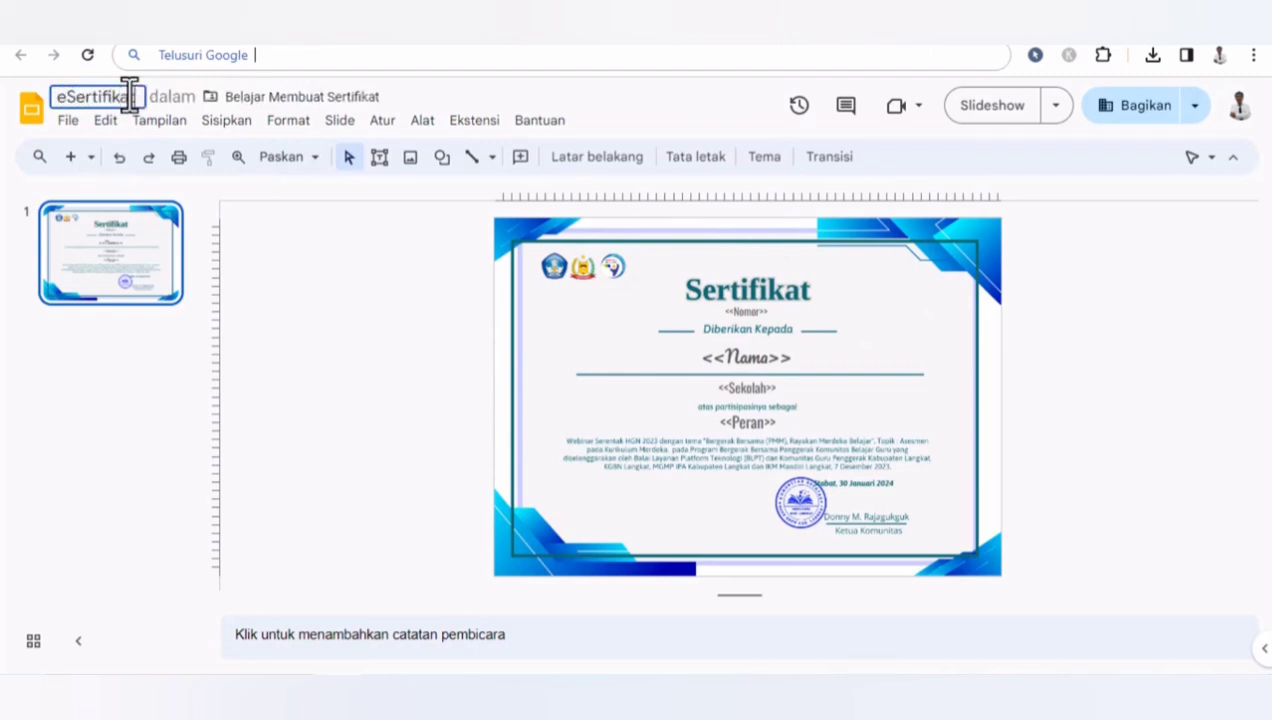
{"action": "left_click", "coordinate": [329, 296]}
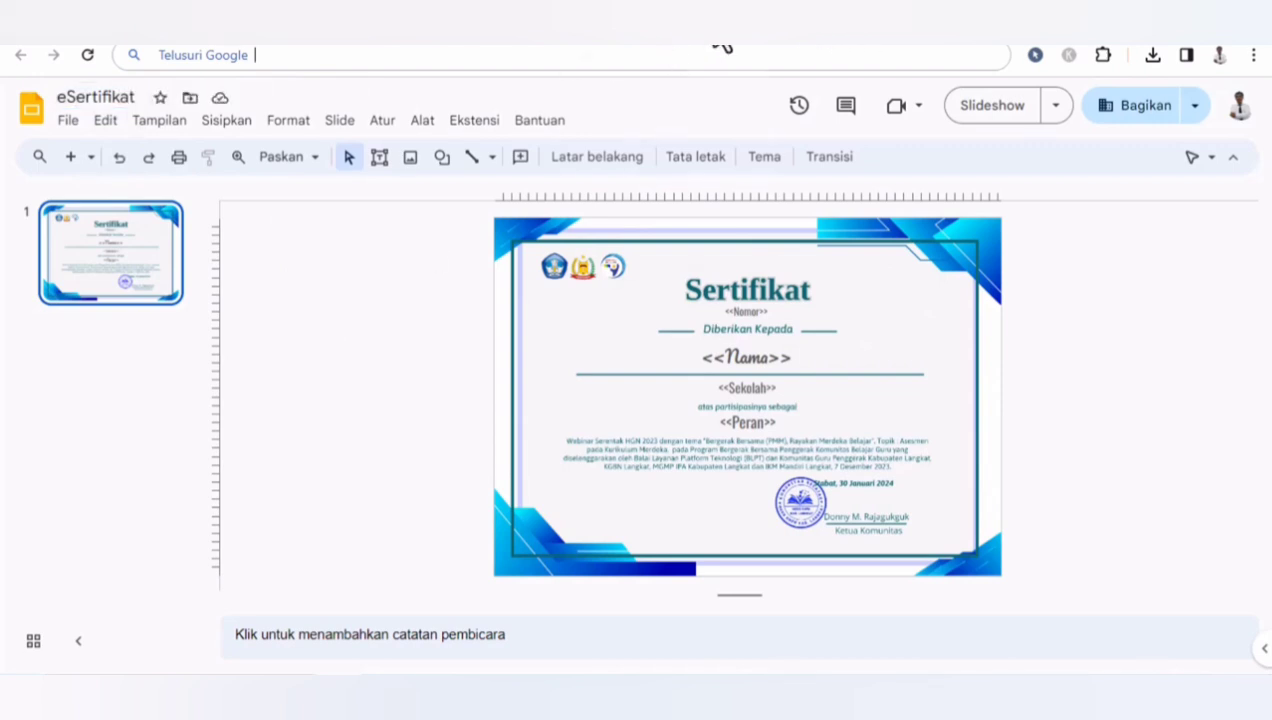
- Switch to the Belajar Membuat Sertifikat Drive folder and create a new Google Form there, accepting the shared-folder prompt
{"action": "left_click", "coordinate": [778, 45]}
{"action": "left_click", "coordinate": [760, 26]}
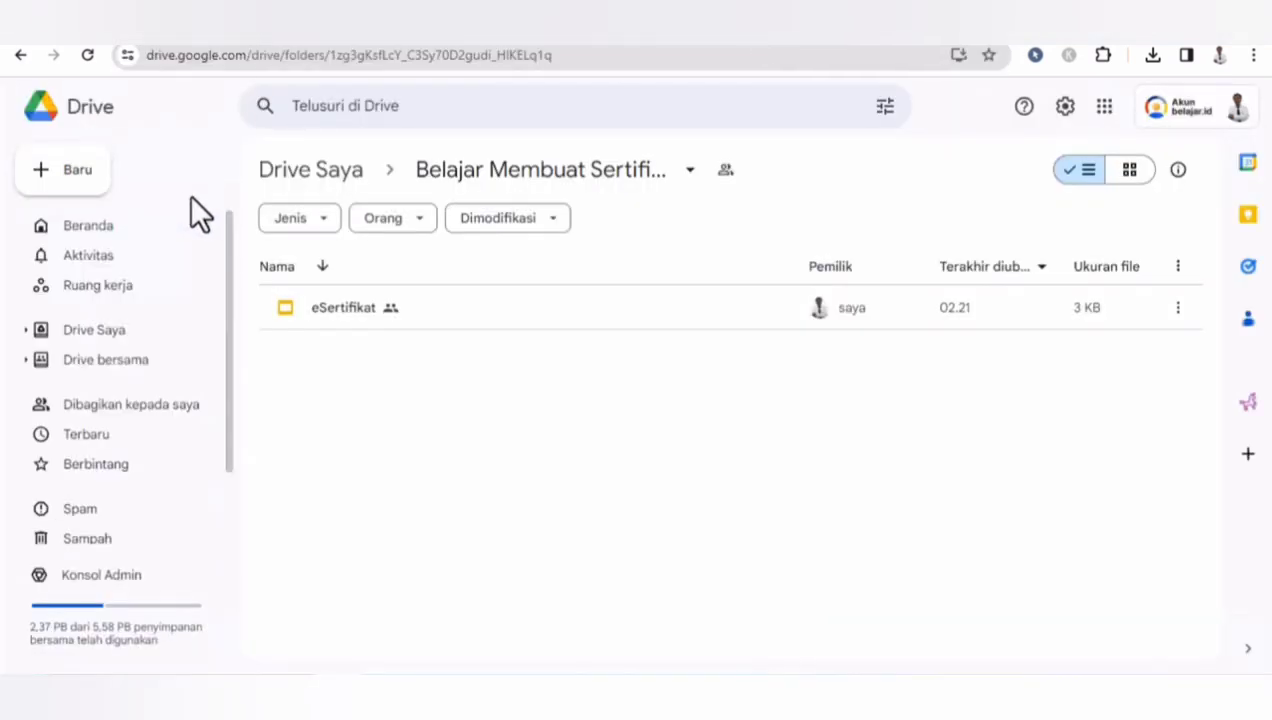
{"action": "left_click", "coordinate": [74, 188]}
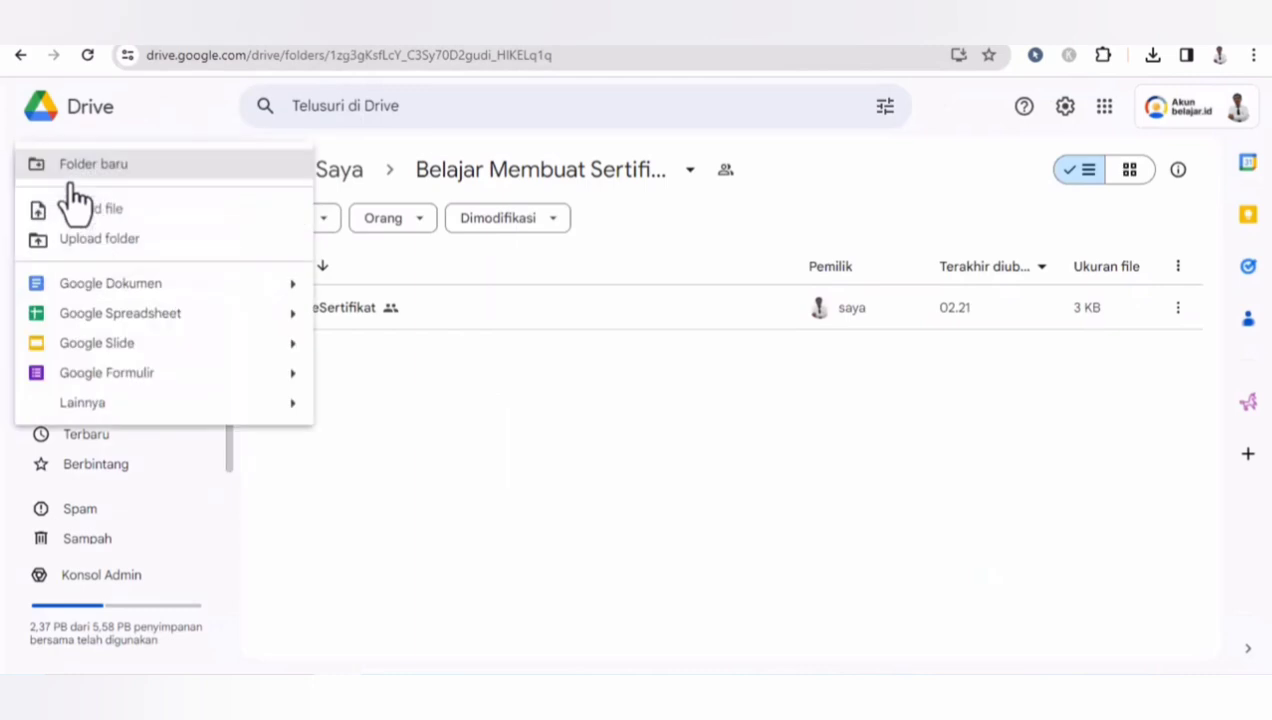
{"action": "left_click", "coordinate": [106, 373]}
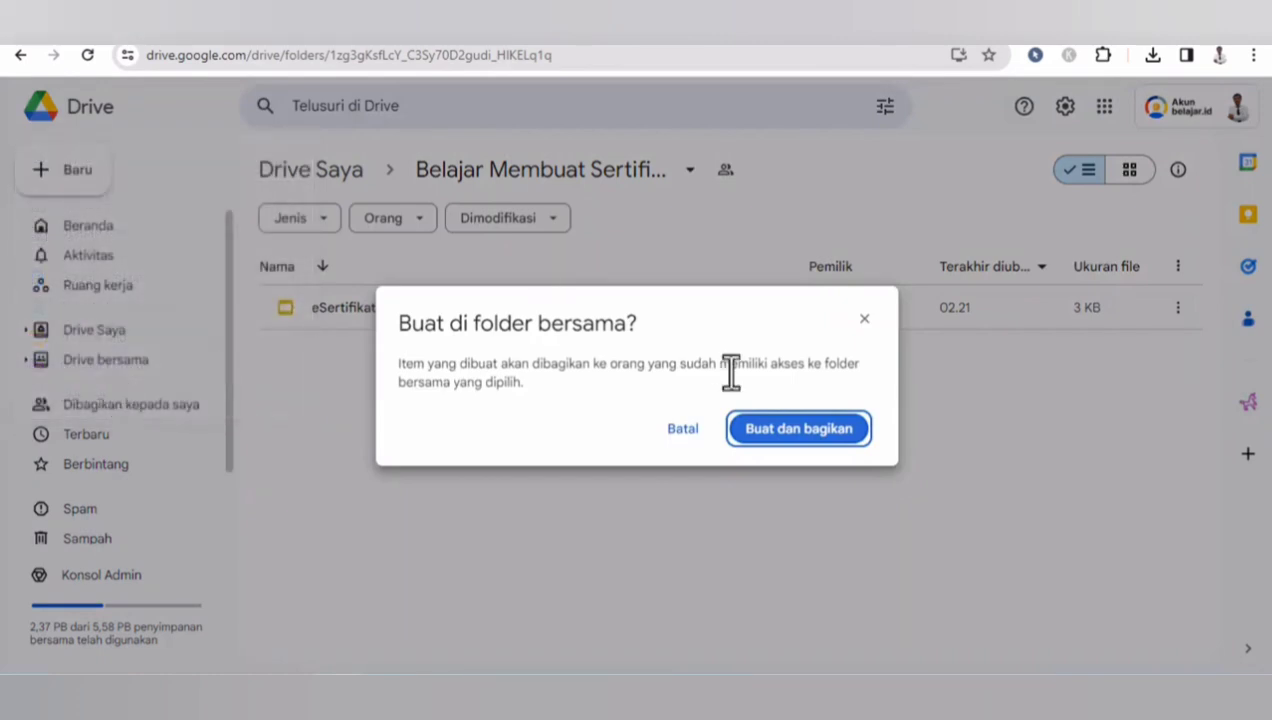
{"action": "left_click", "coordinate": [765, 430]}
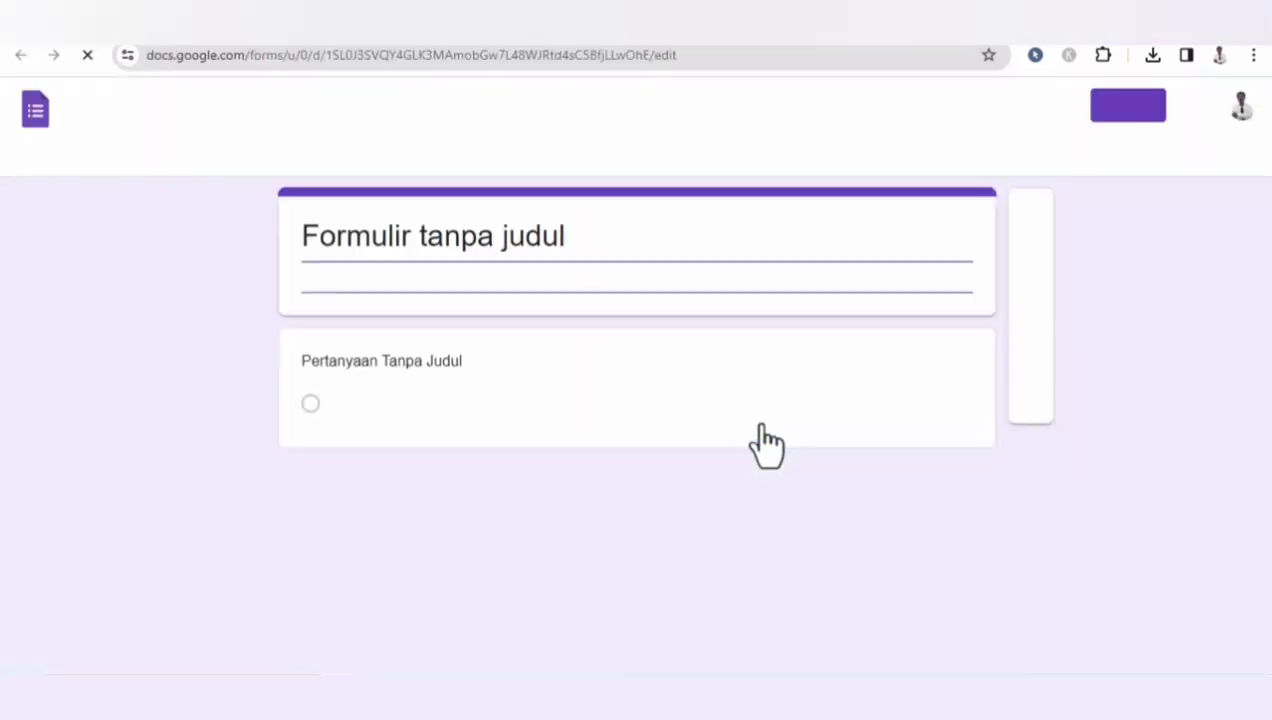
- Title the form eSertifikat and give it the description "Isi data sesuai yang diminta"
{"action": "left_click", "coordinate": [562, 245]}
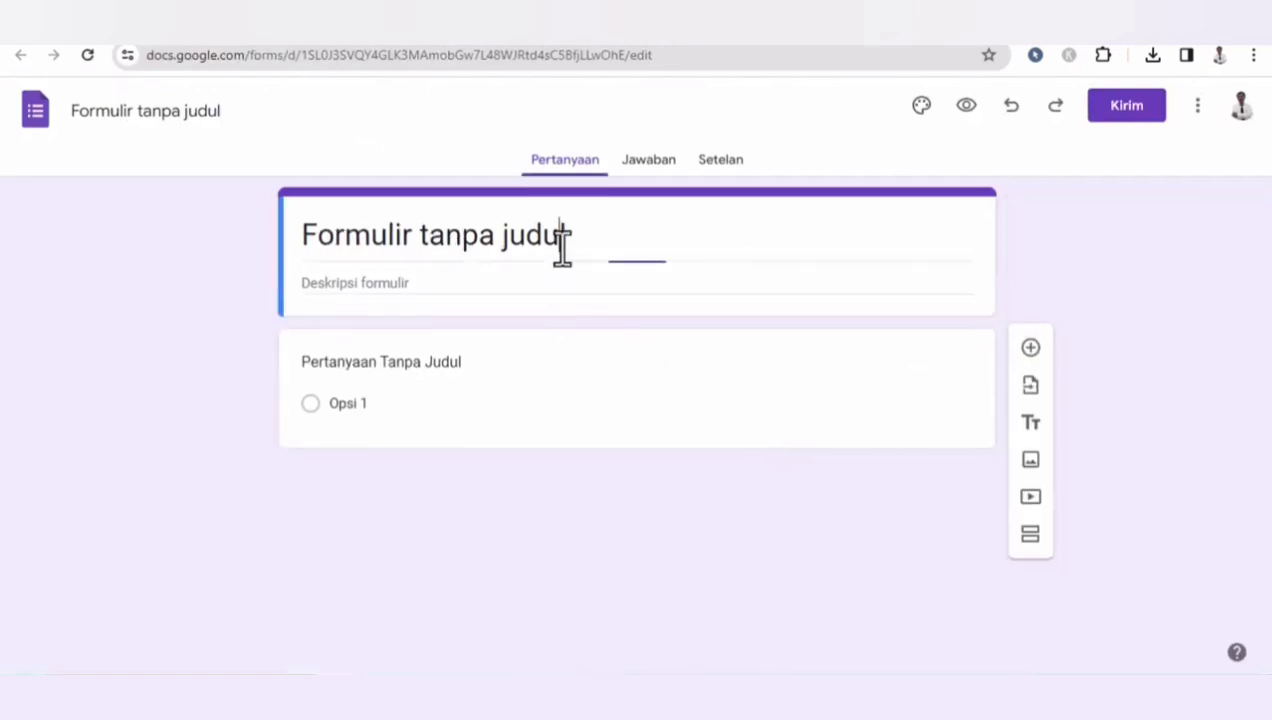
{"action": "triple_click", "coordinate": [562, 245]}
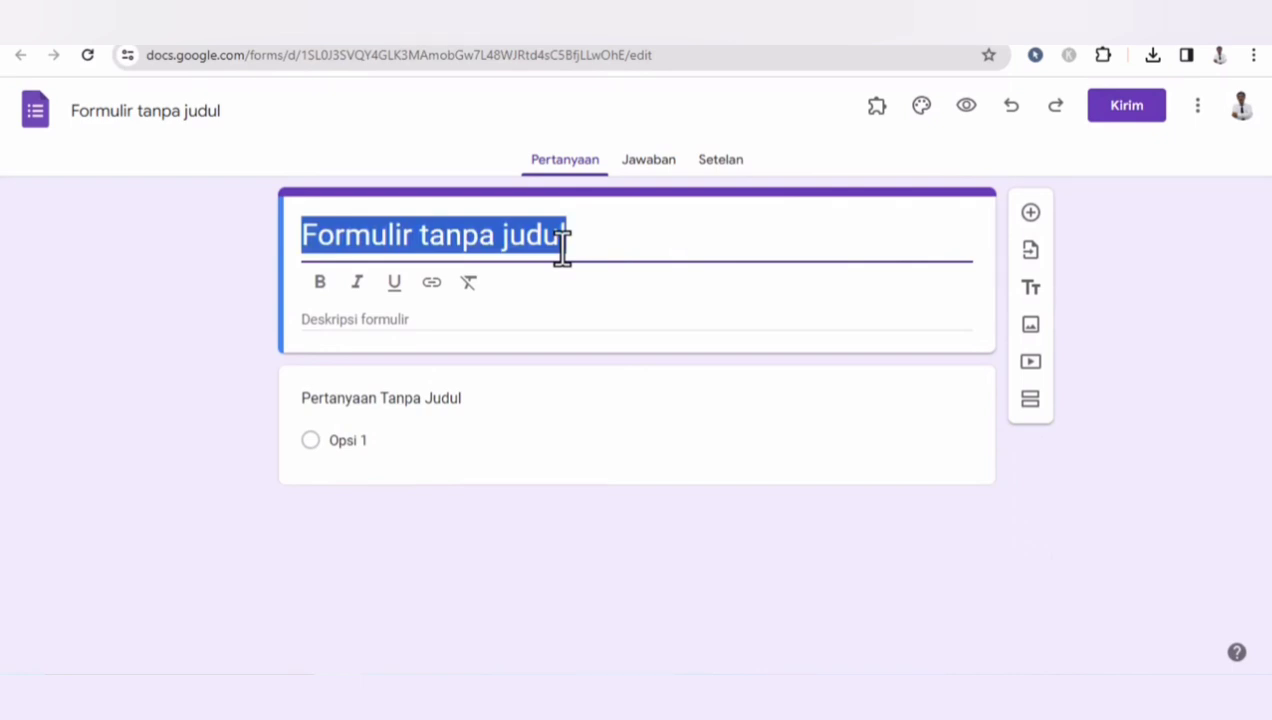
{"action": "type", "text": "eSertifikat"}
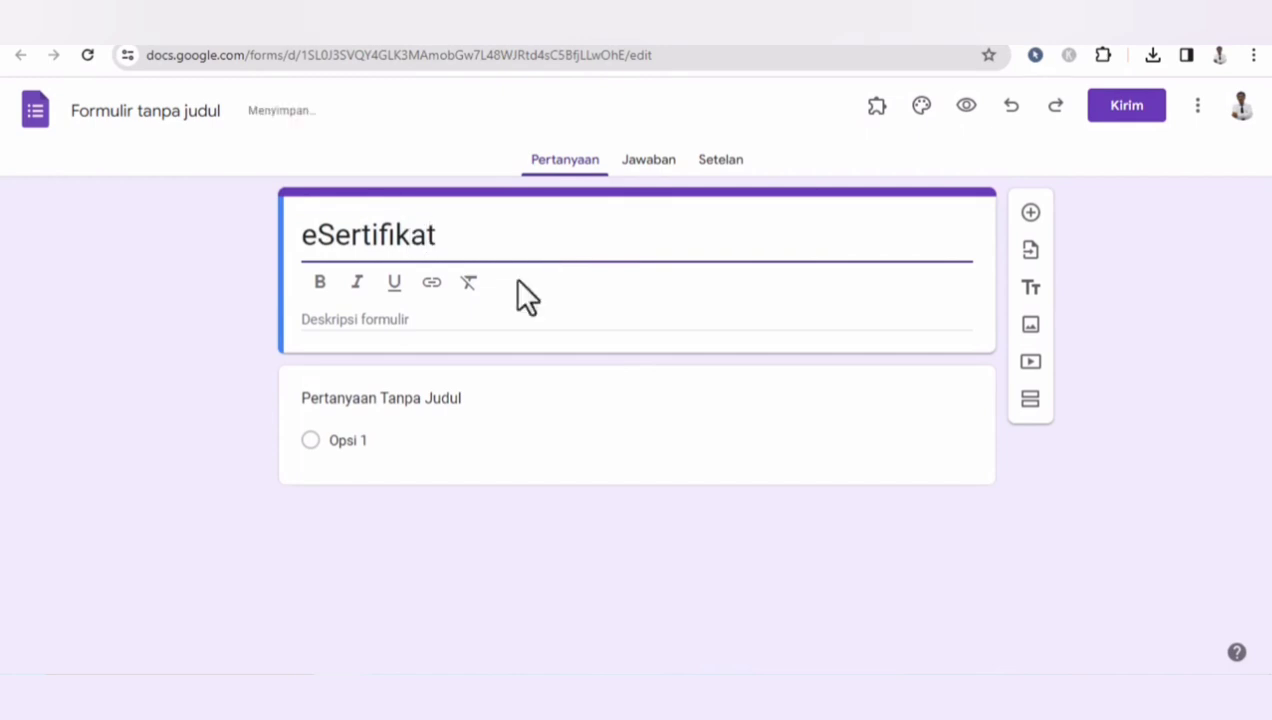
{"action": "left_click", "coordinate": [396, 320]}
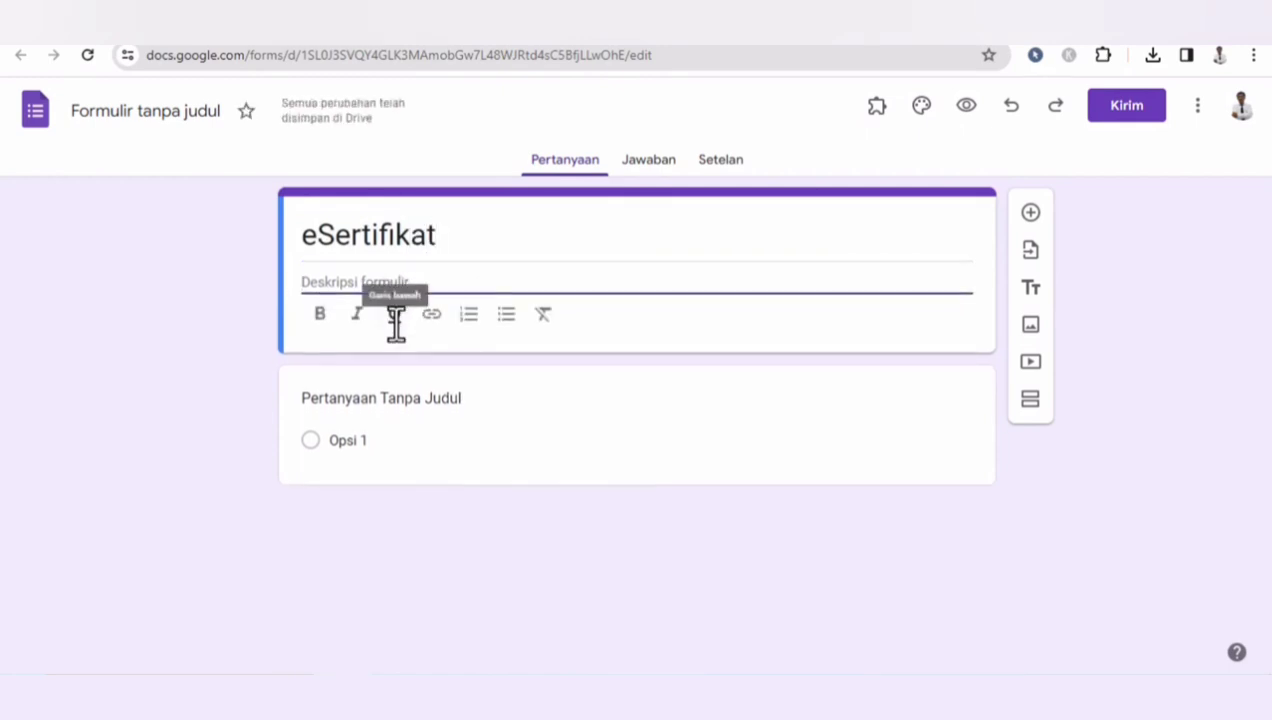
{"action": "type", "text": "Isi data sesuai yang diminta"}
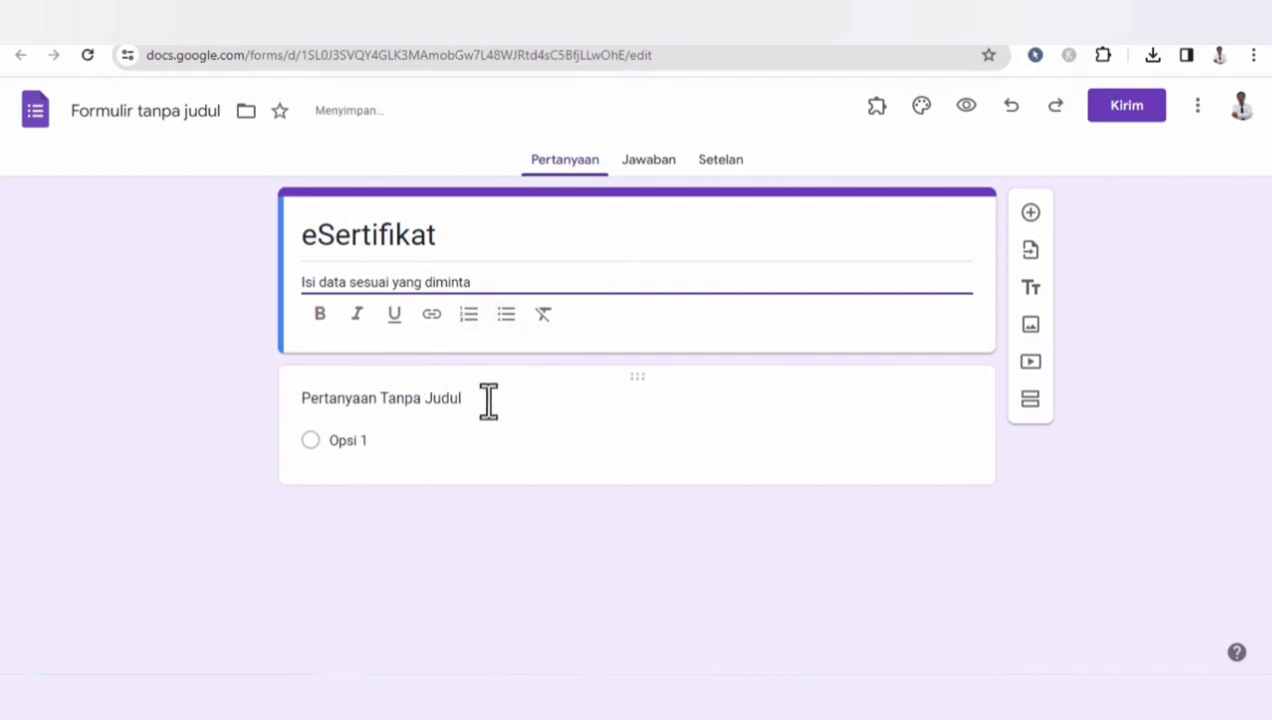
- Turn the first question into a required short-answer question titled Nama
{"action": "left_click", "coordinate": [523, 428]}
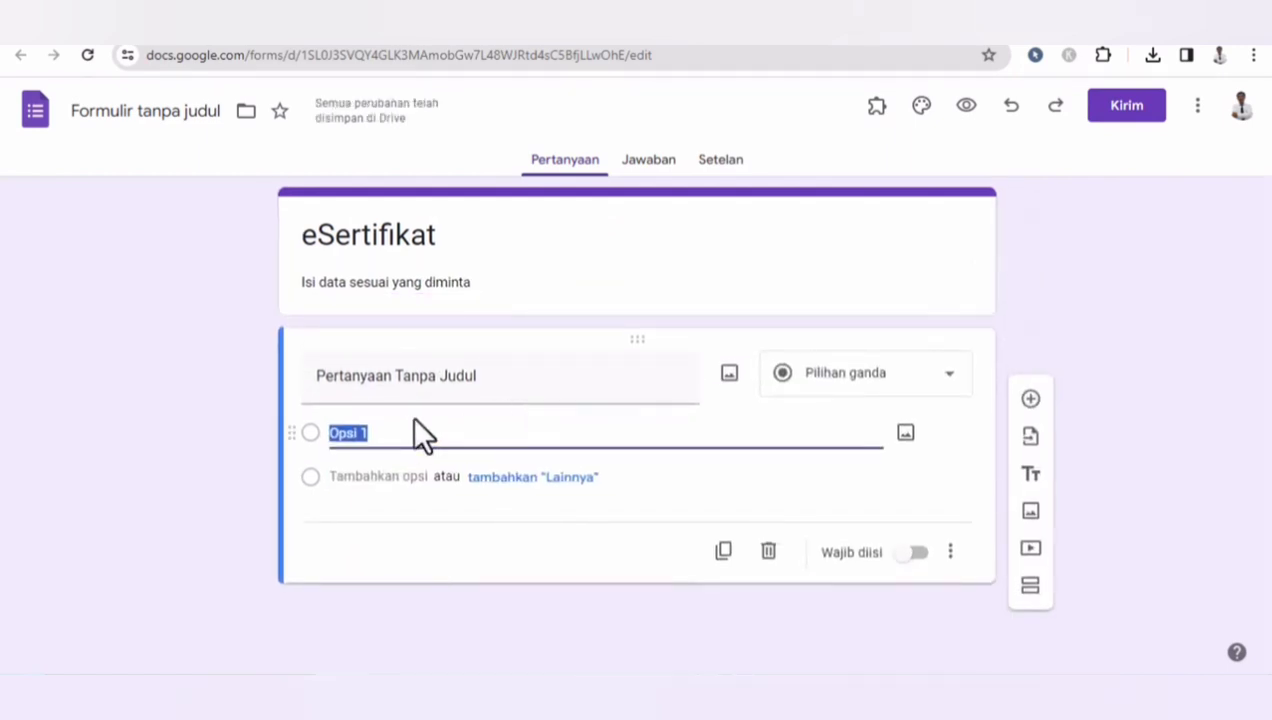
{"action": "left_click", "coordinate": [440, 373]}
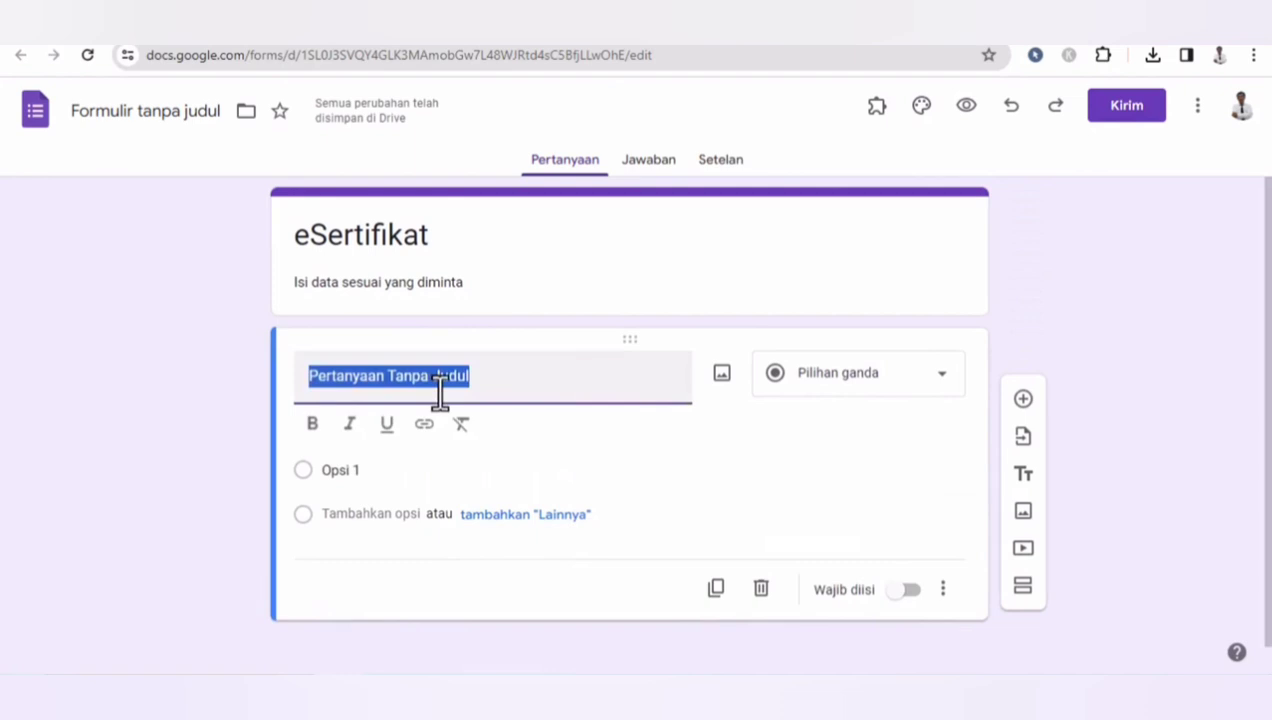
{"action": "type", "text": "Nma"}
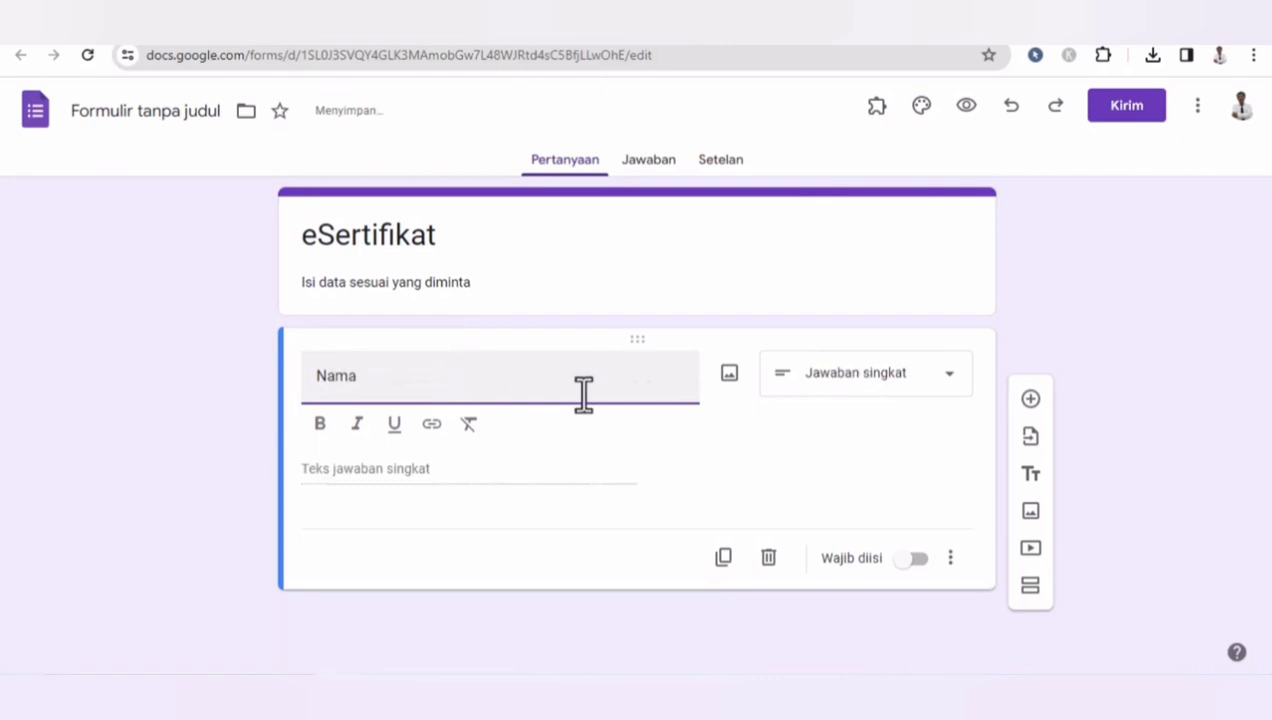
{"action": "left_click", "coordinate": [928, 558]}
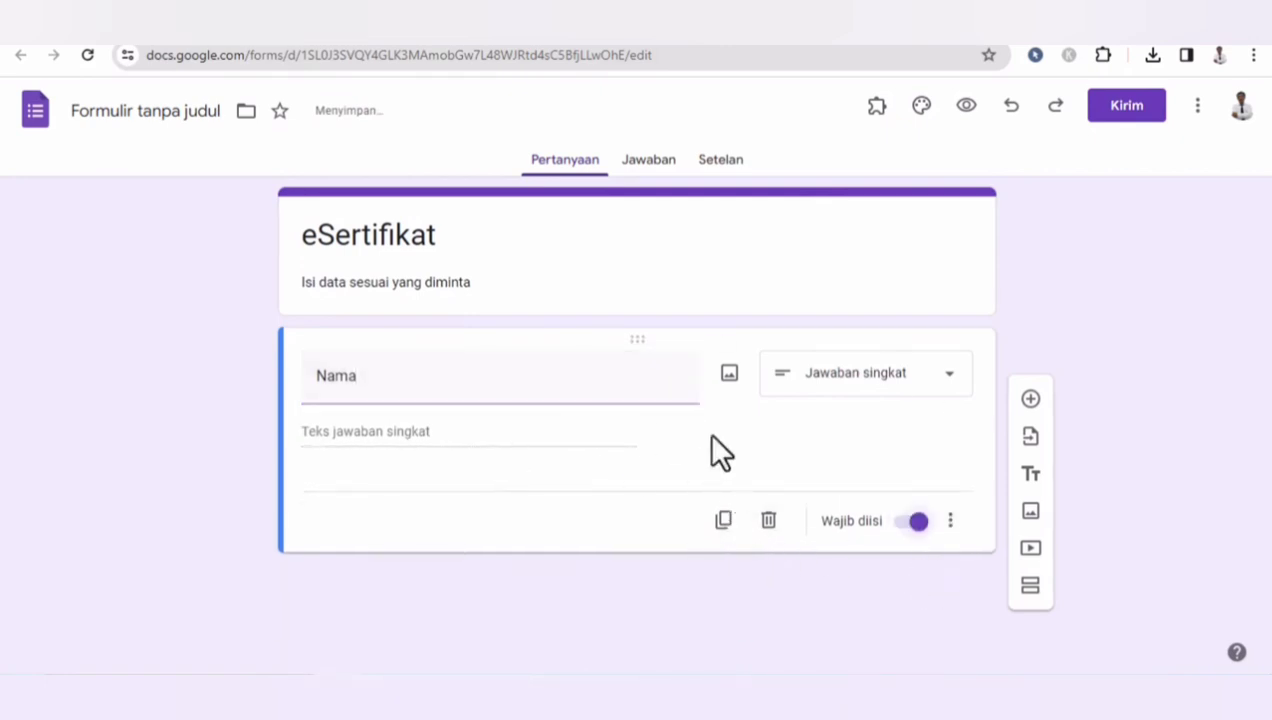
- Duplicate the Nama question and retitle the upper copy as Email
{"action": "left_click", "coordinate": [723, 520]}
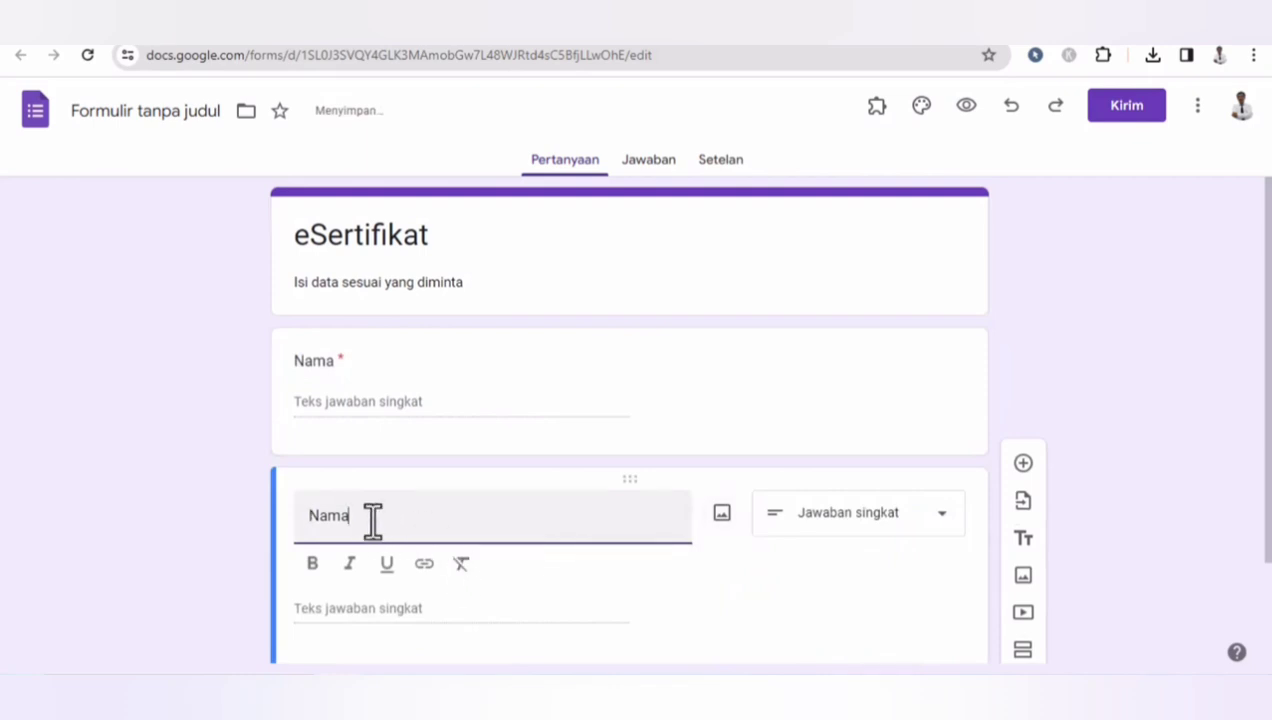
{"action": "double_click", "coordinate": [335, 362]}
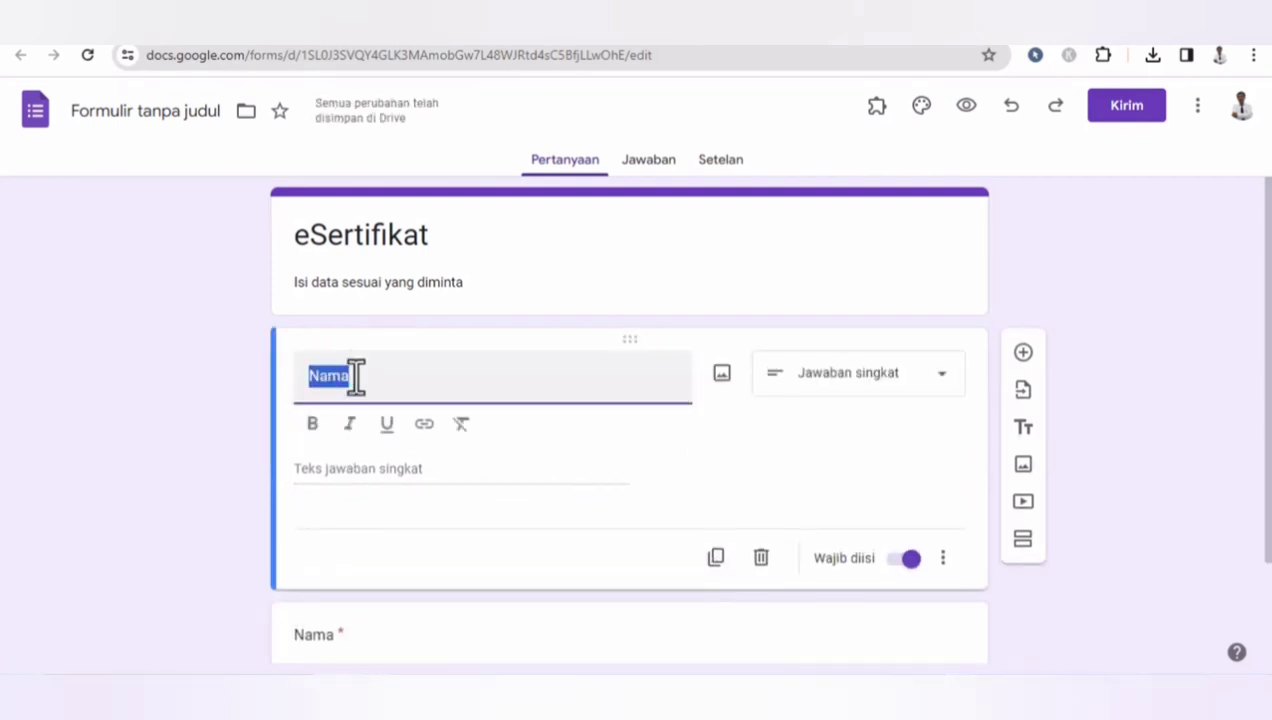
{"action": "type", "text": "Email"}
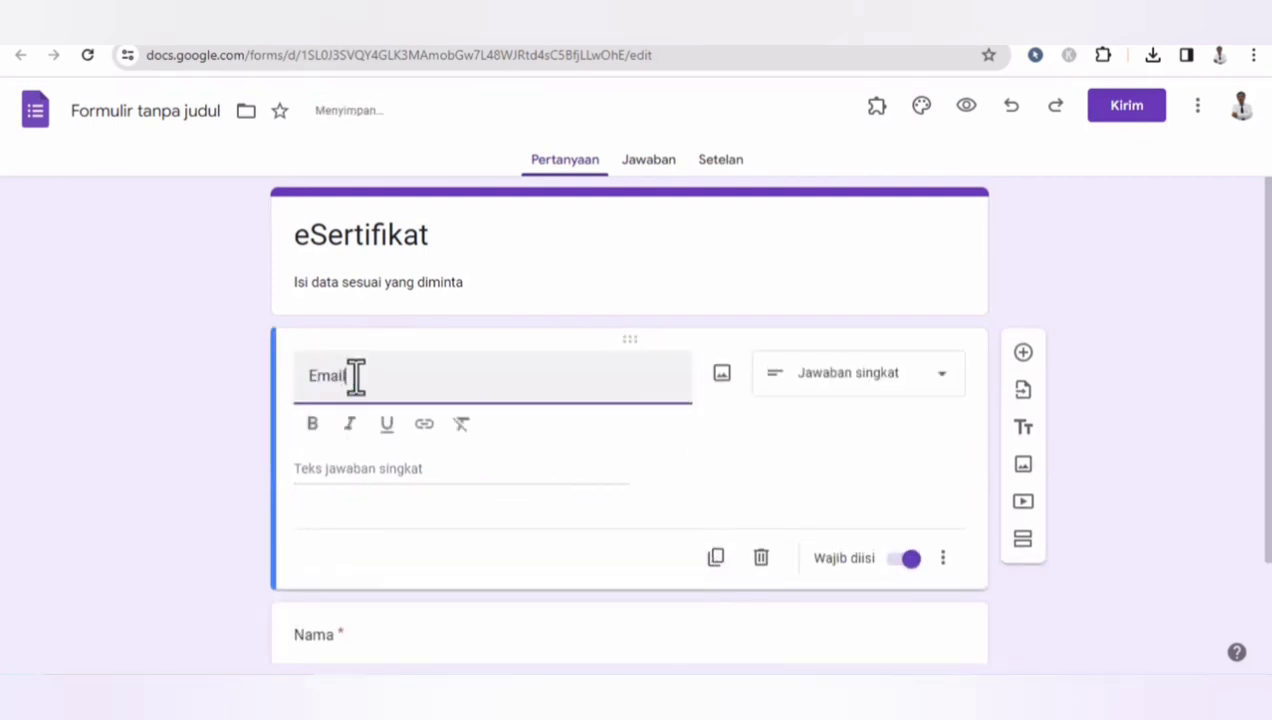
{"action": "left_click", "coordinate": [751, 430]}
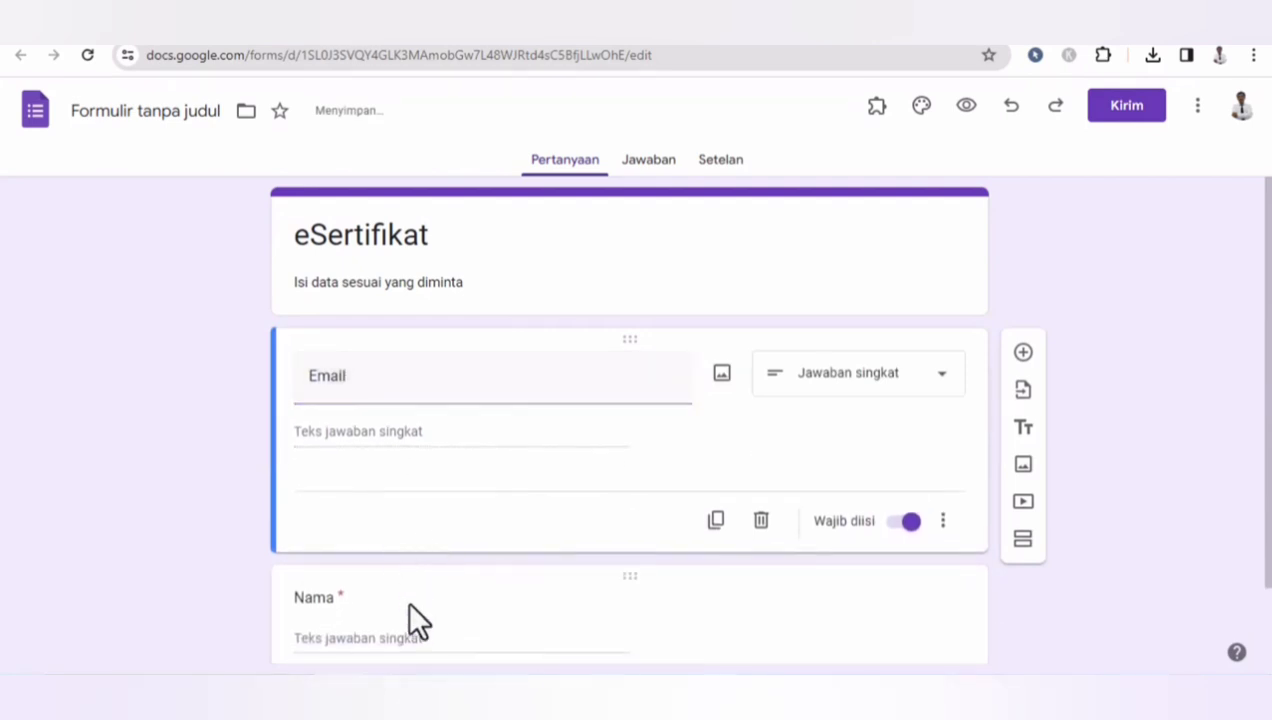
- Duplicate the Nama question again and retitle the new copy as Peran
{"action": "scroll", "coordinate": [1250, 440], "scroll_direction": "down", "scroll_amount": 1}
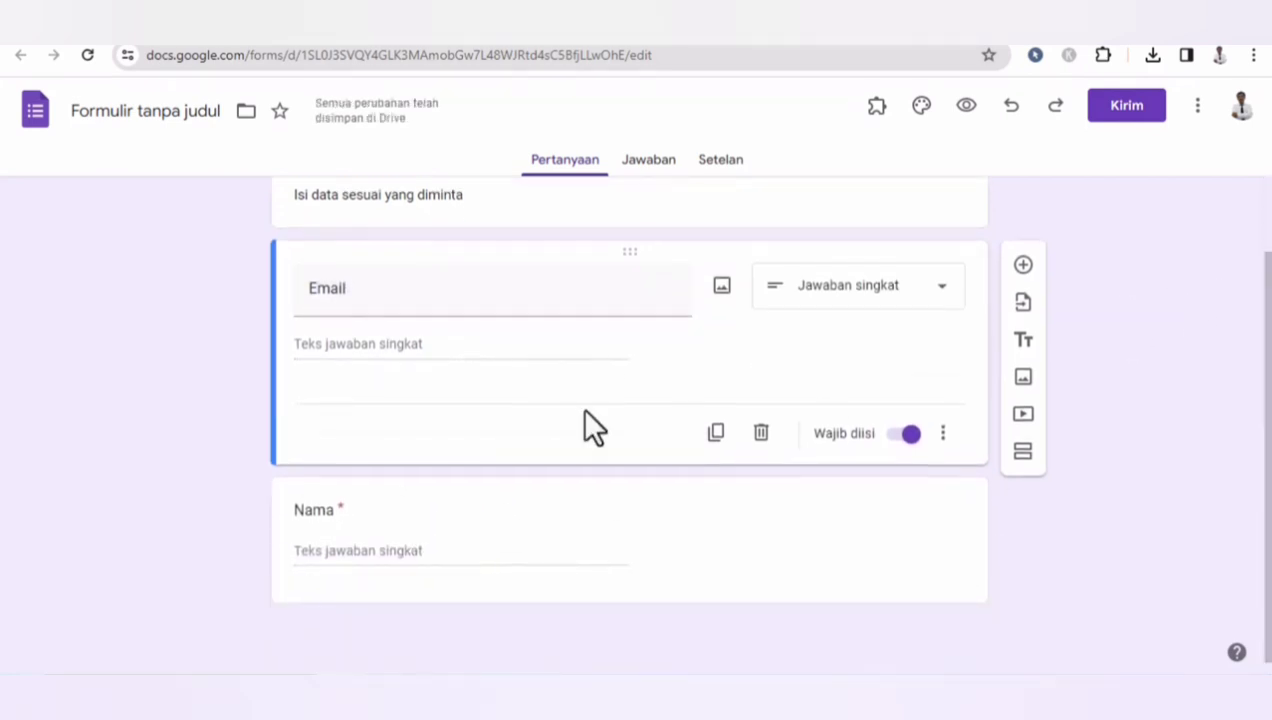
{"action": "left_click", "coordinate": [373, 503]}
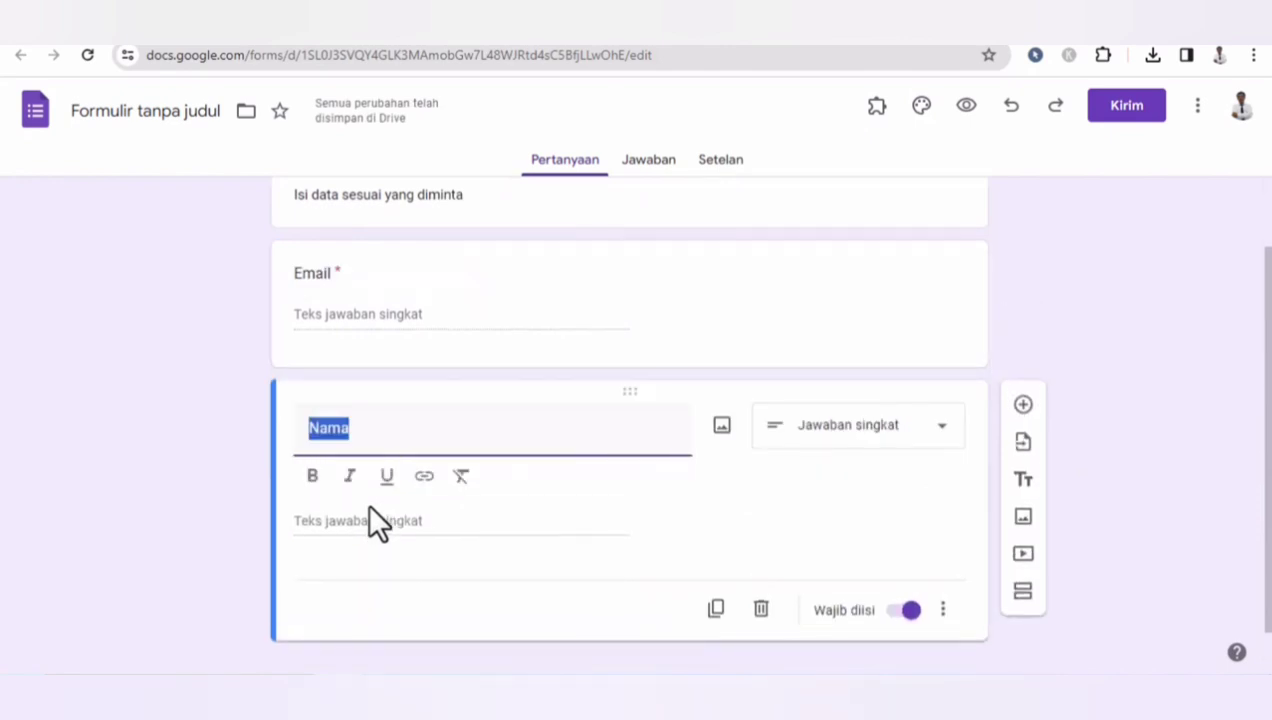
{"action": "left_click", "coordinate": [874, 530]}
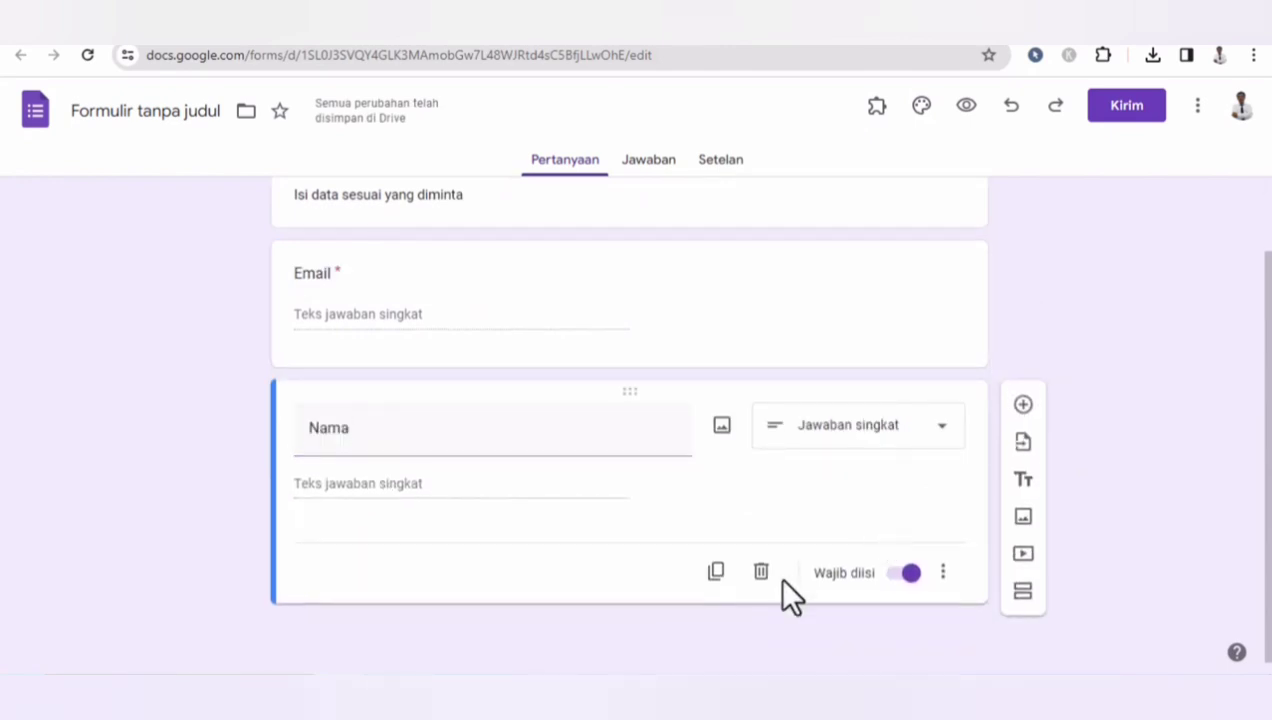
{"action": "left_click", "coordinate": [713, 582]}
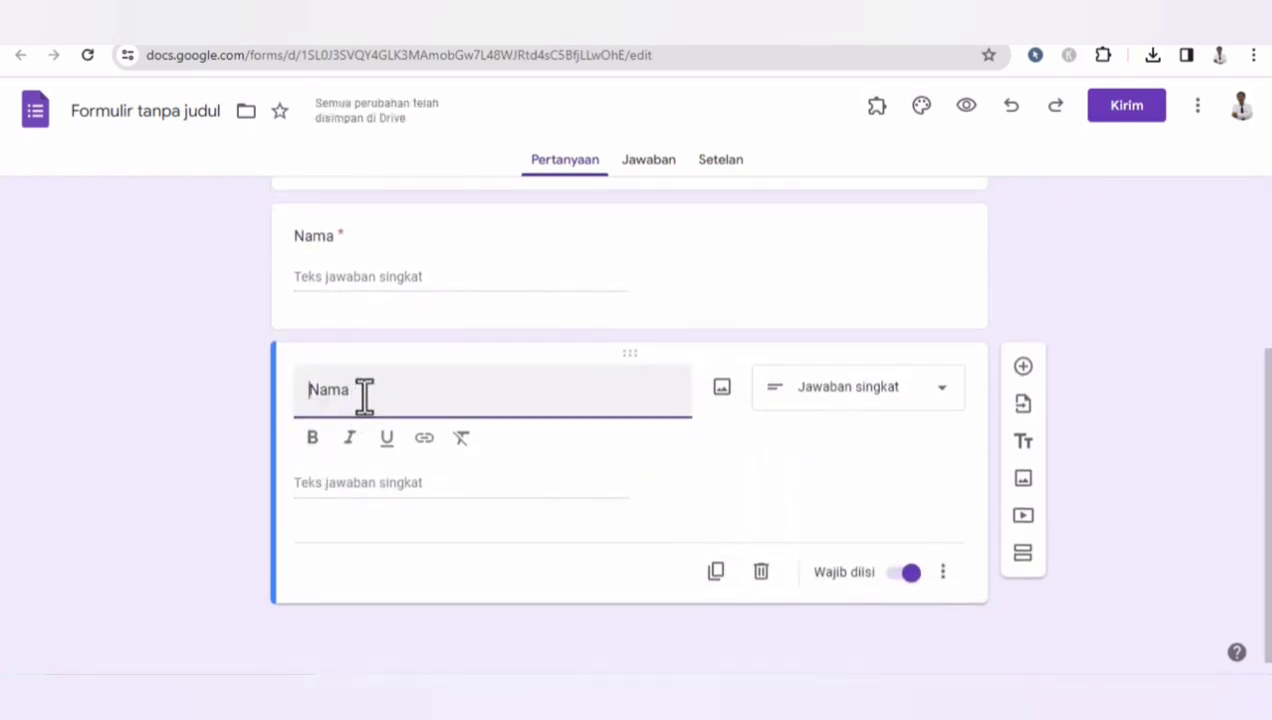
{"action": "left_click_drag", "start_coordinate": [355, 390], "coordinate": [298, 388]}
{"action": "type", "text": "Peran"}
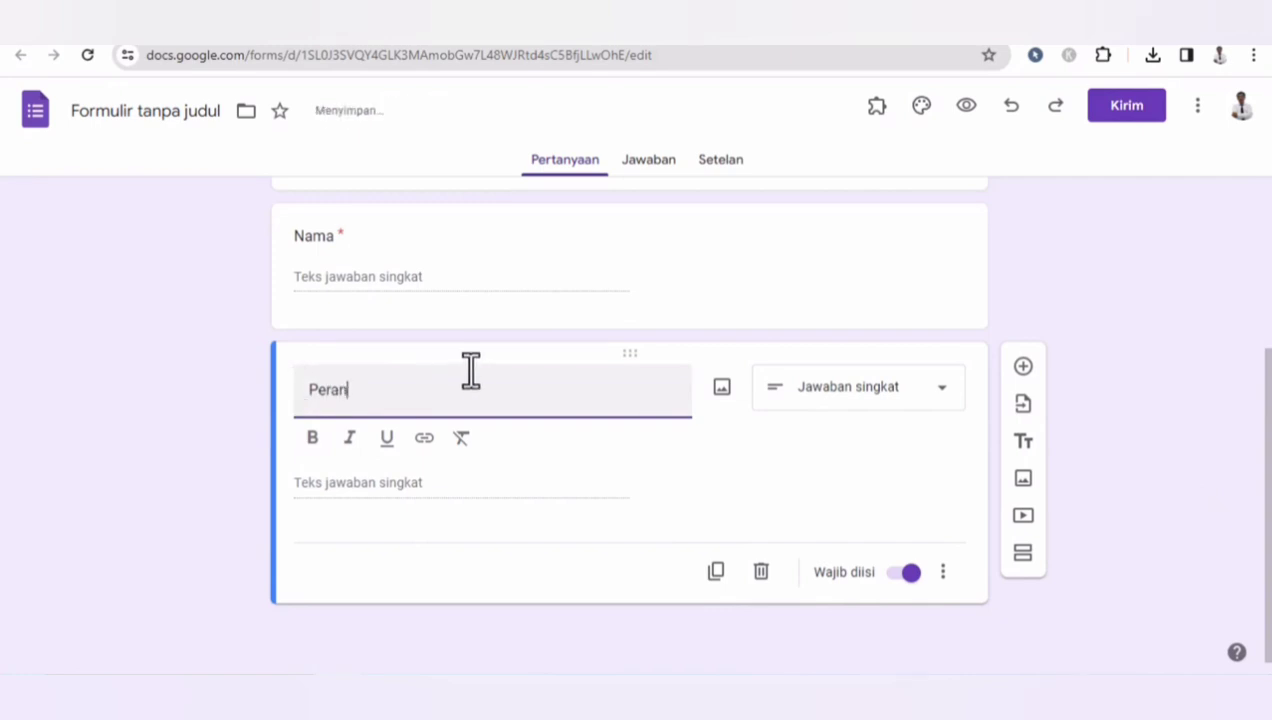
- Duplicate the Peran question
{"action": "left_click", "coordinate": [761, 465]}
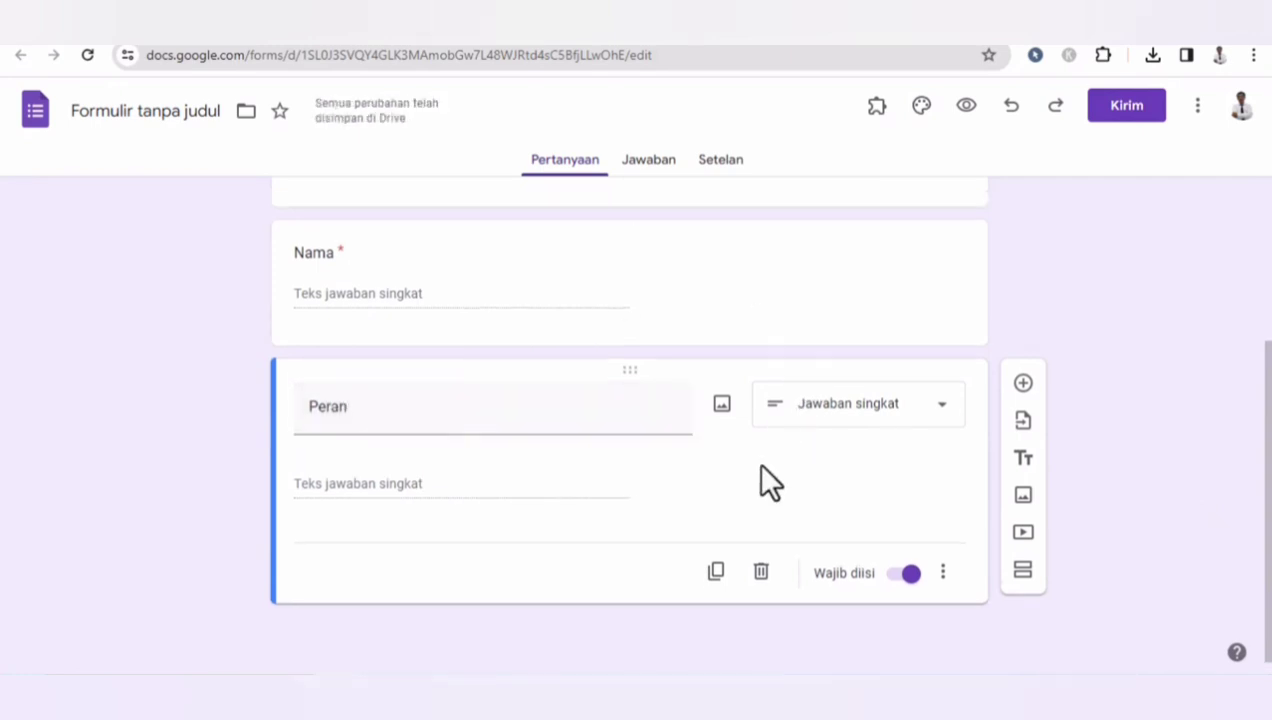
{"action": "left_click", "coordinate": [716, 571]}
{"action": "left_click_drag", "start_coordinate": [400, 572], "coordinate": [265, 576]}
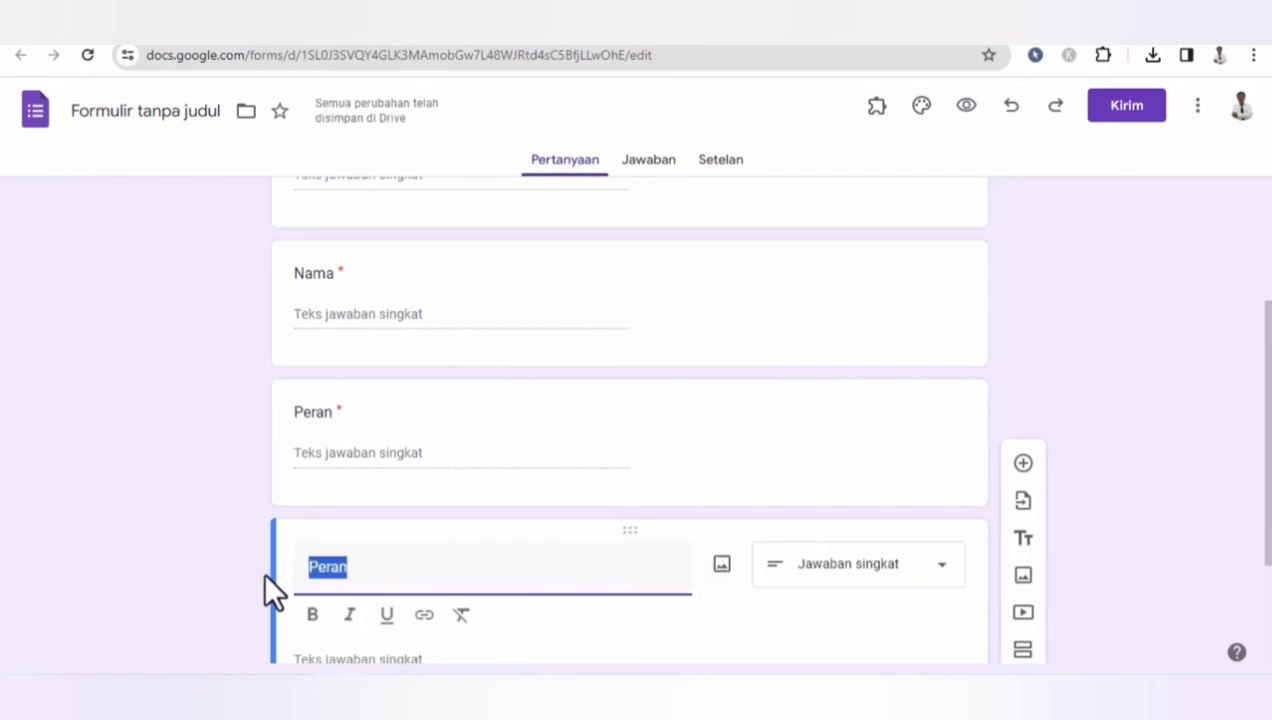
- Change the upper Peran question's type to multiple choice (Pilihan ganda)
{"action": "scroll", "coordinate": [262, 570], "scroll_direction": "down", "scroll_amount": 1}
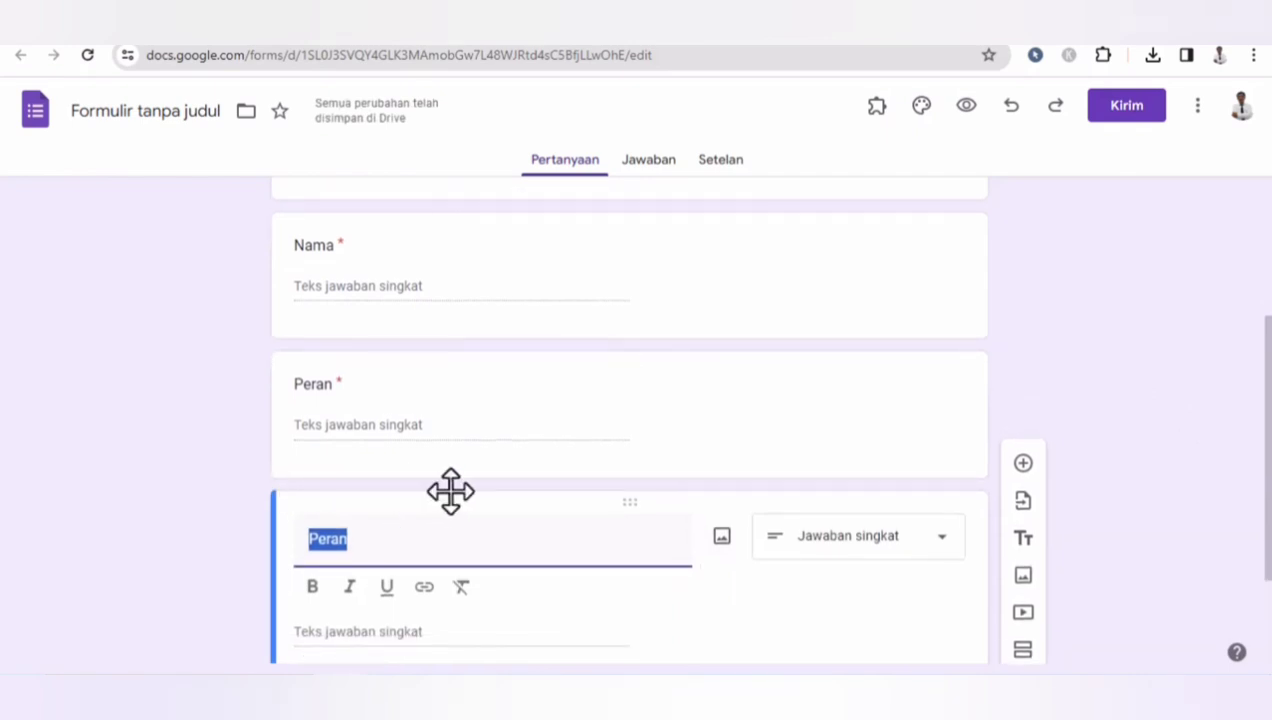
{"action": "left_click", "coordinate": [385, 409]}
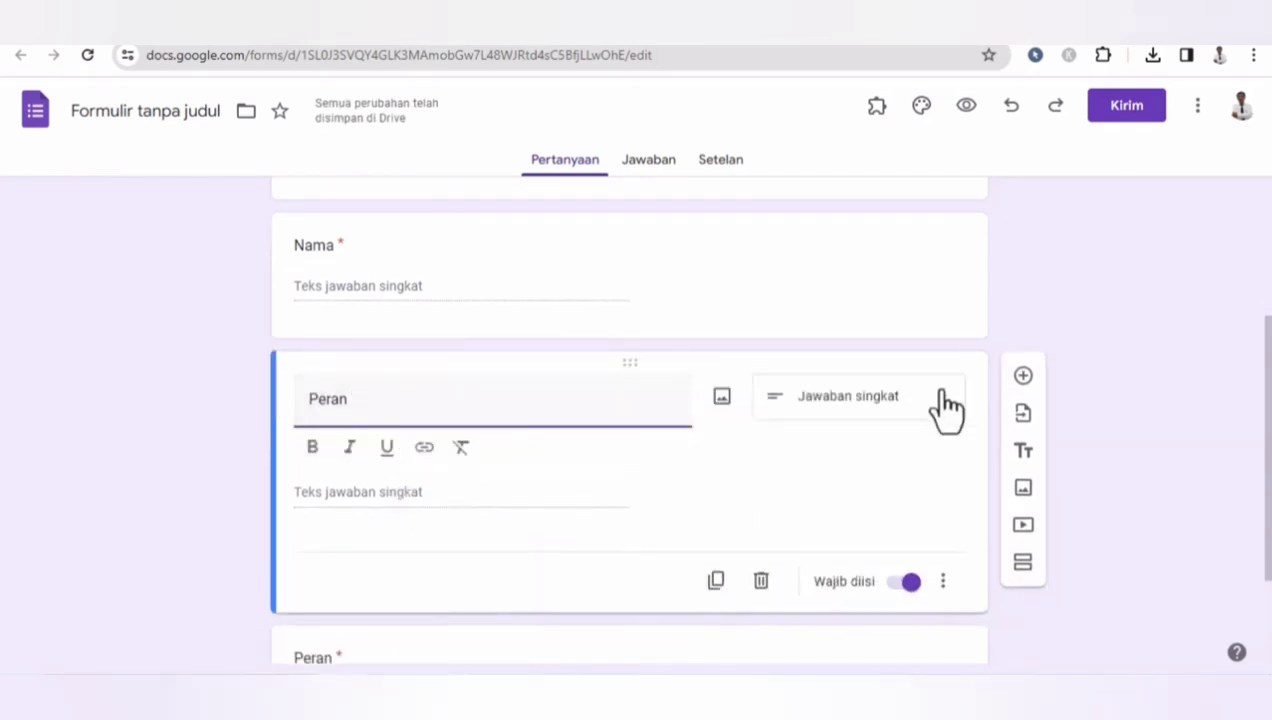
{"action": "left_click", "coordinate": [918, 428]}
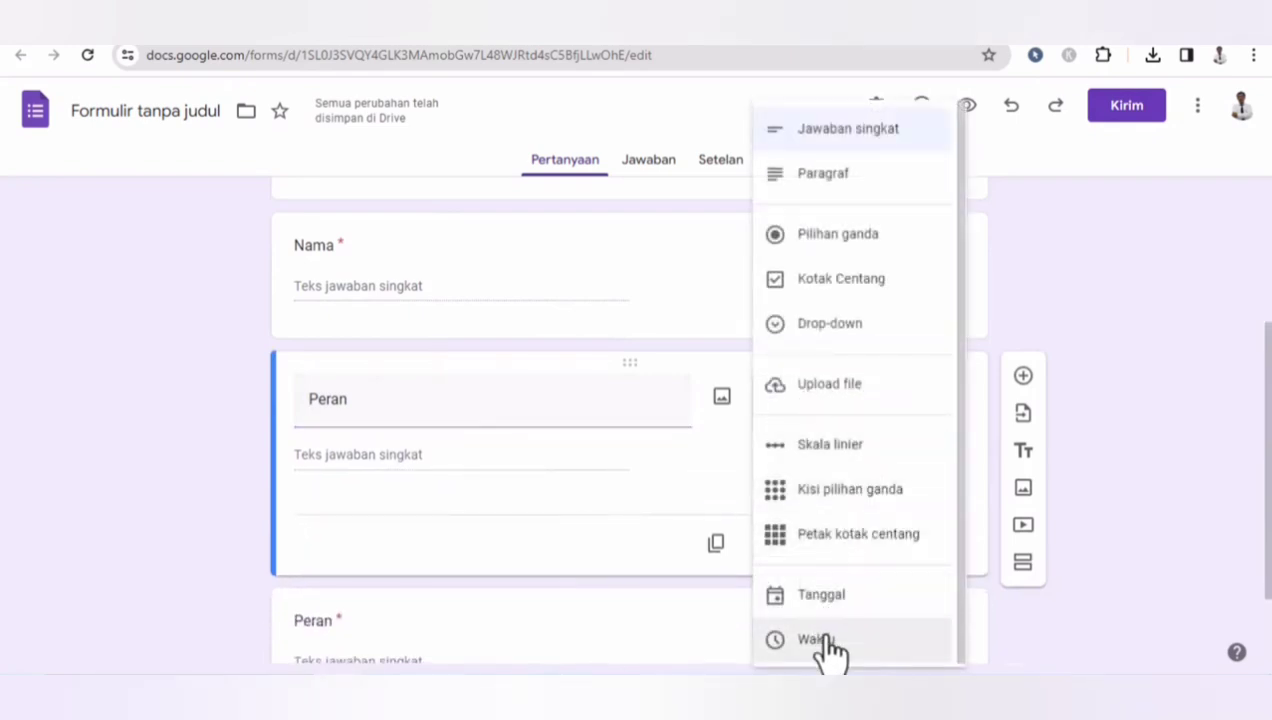
{"action": "left_click", "coordinate": [812, 238]}
- Enter the Peran answer options Peserta, Narasumber, Panitia and Host
{"action": "left_click", "coordinate": [403, 464]}
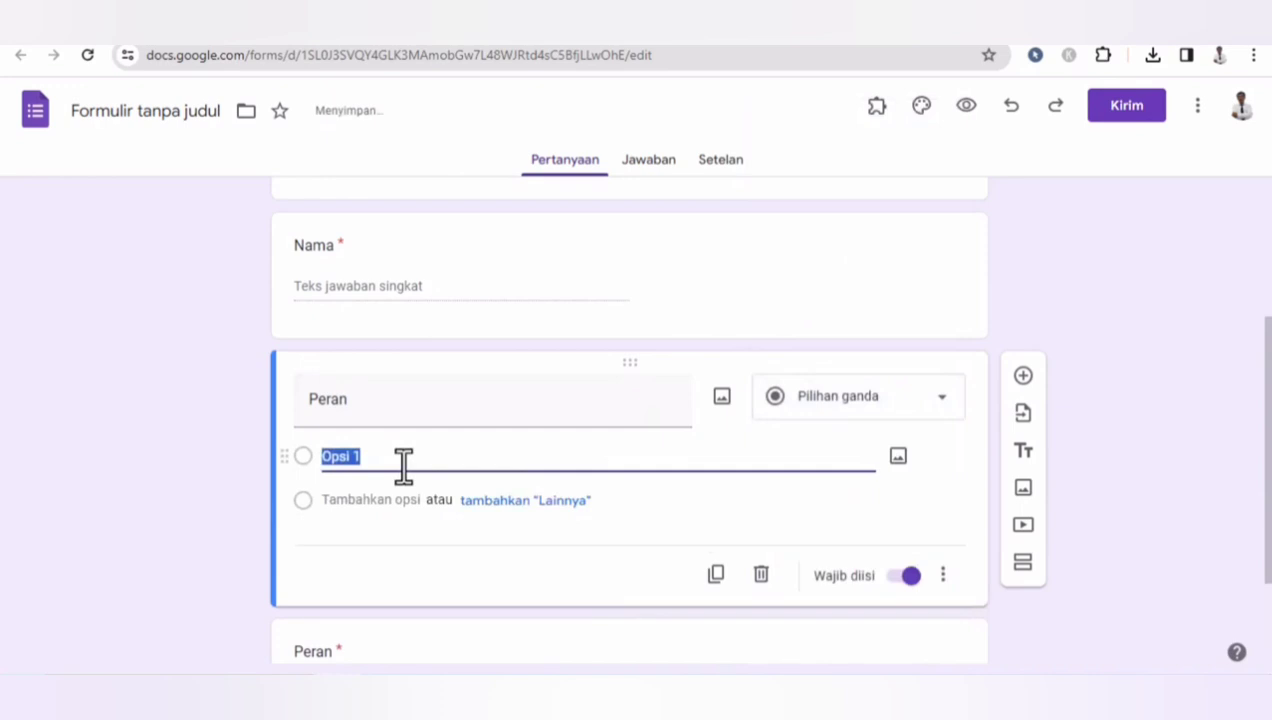
{"action": "type", "text": "Peserta"}
{"action": "key", "text": "Return"}
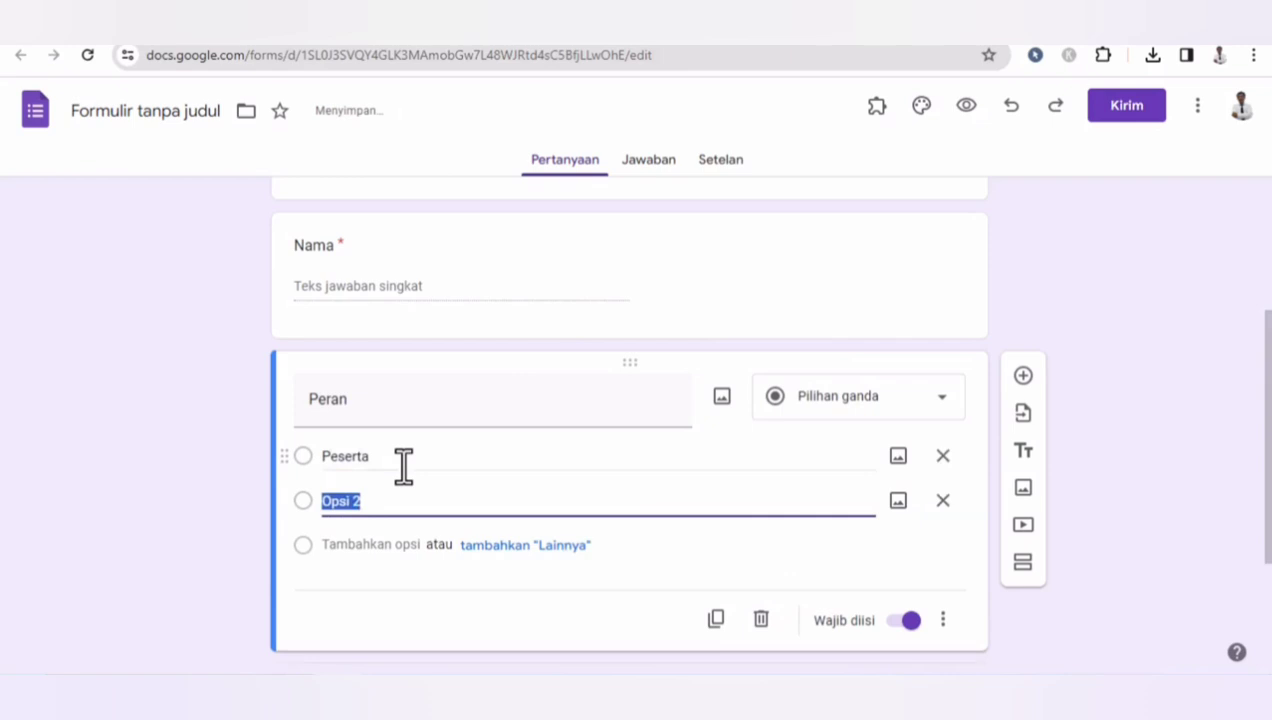
{"action": "type", "text": "Nar"}
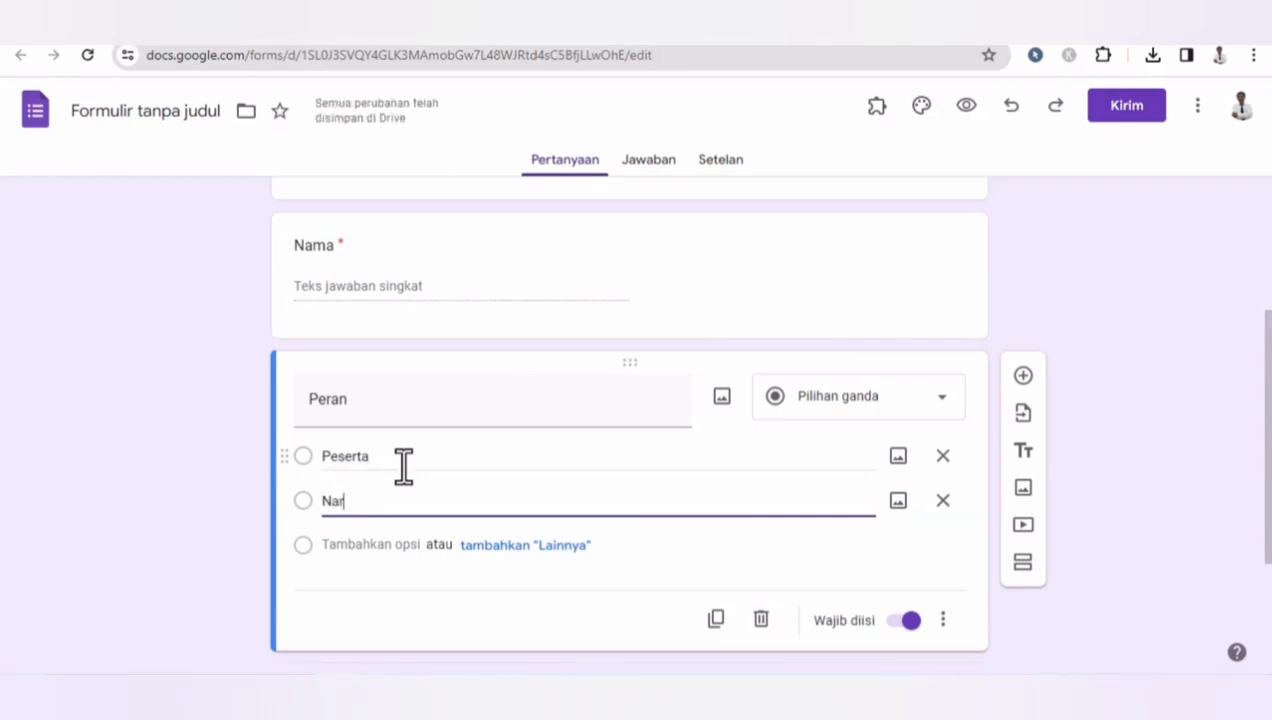
{"action": "type", "text": "asumb"}
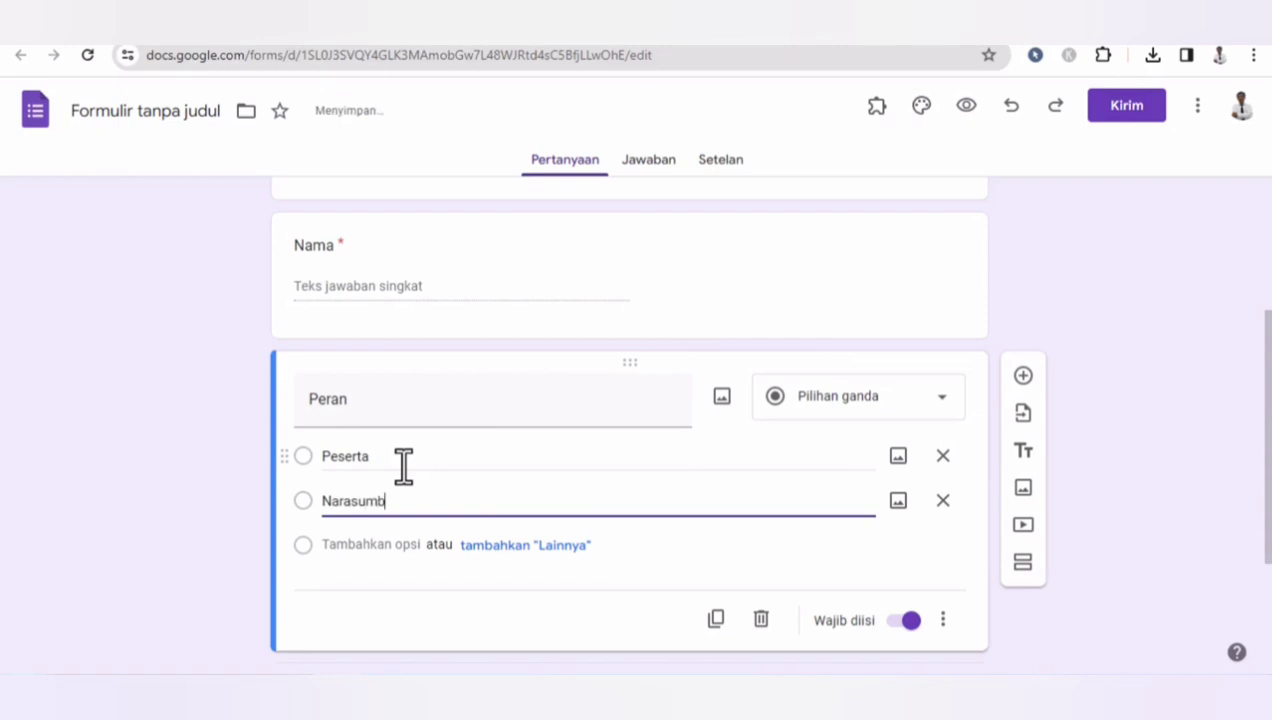
{"action": "type", "text": "er"}
{"action": "key", "text": "Return"}
{"action": "type", "text": "Pan"}
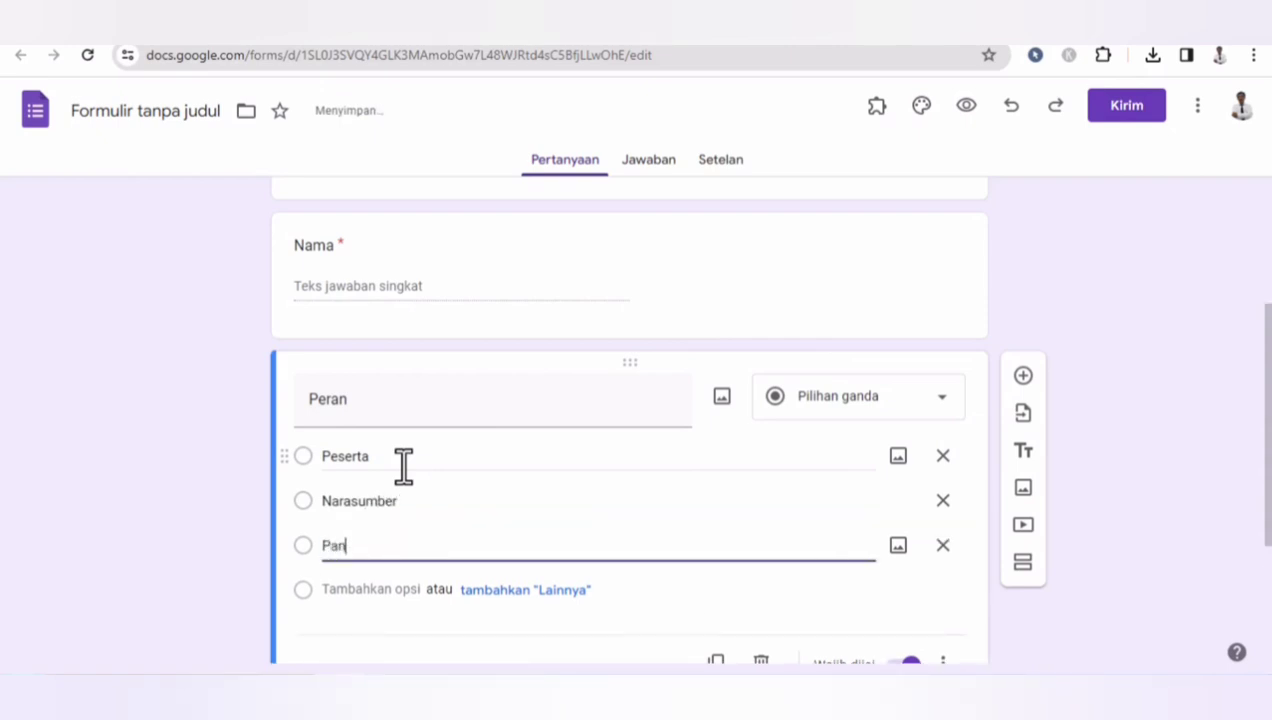
{"action": "type", "text": "itia"}
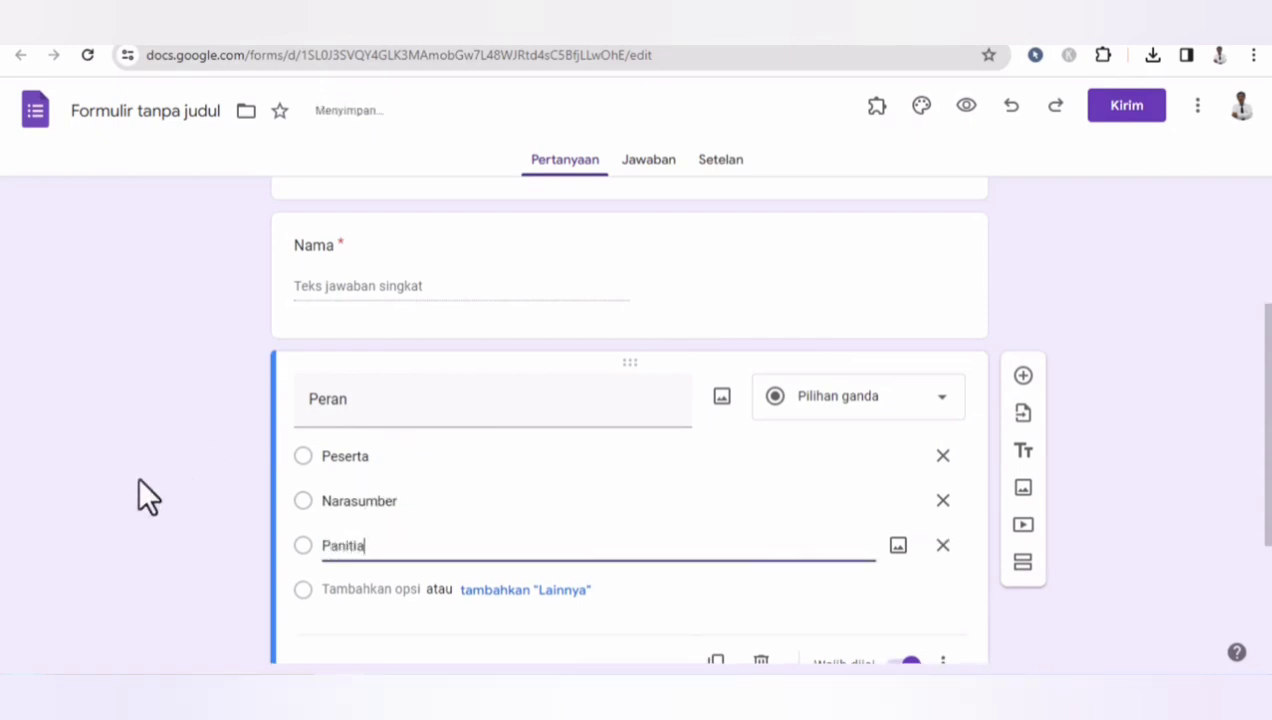
{"action": "key", "text": "Return"}
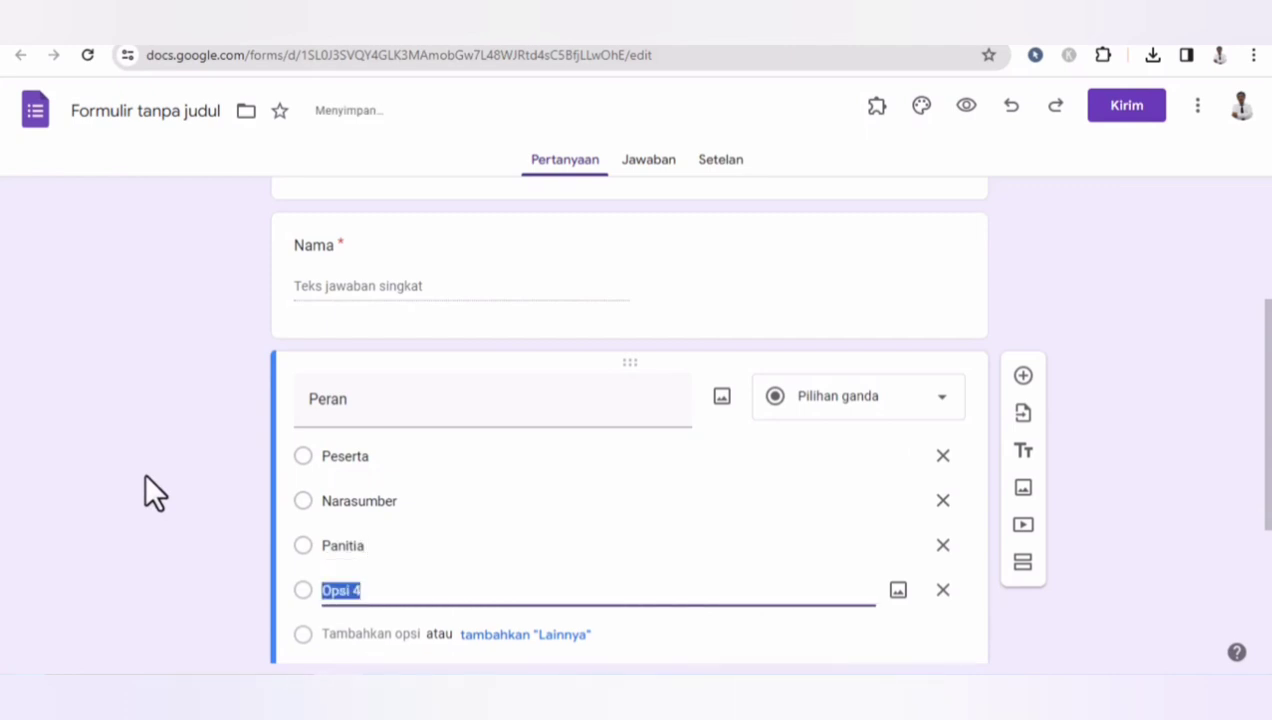
{"action": "type", "text": "J"}
{"action": "key", "text": "BackSpace"}
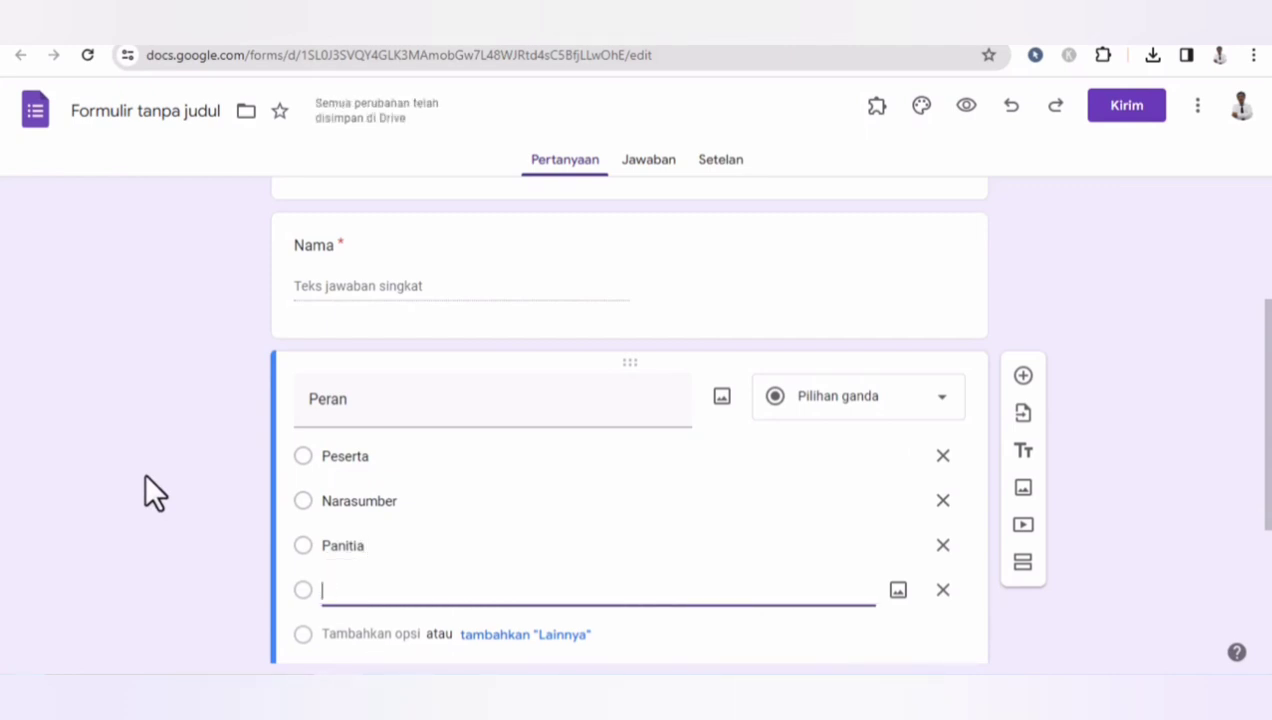
{"action": "left_click", "coordinate": [121, 562]}
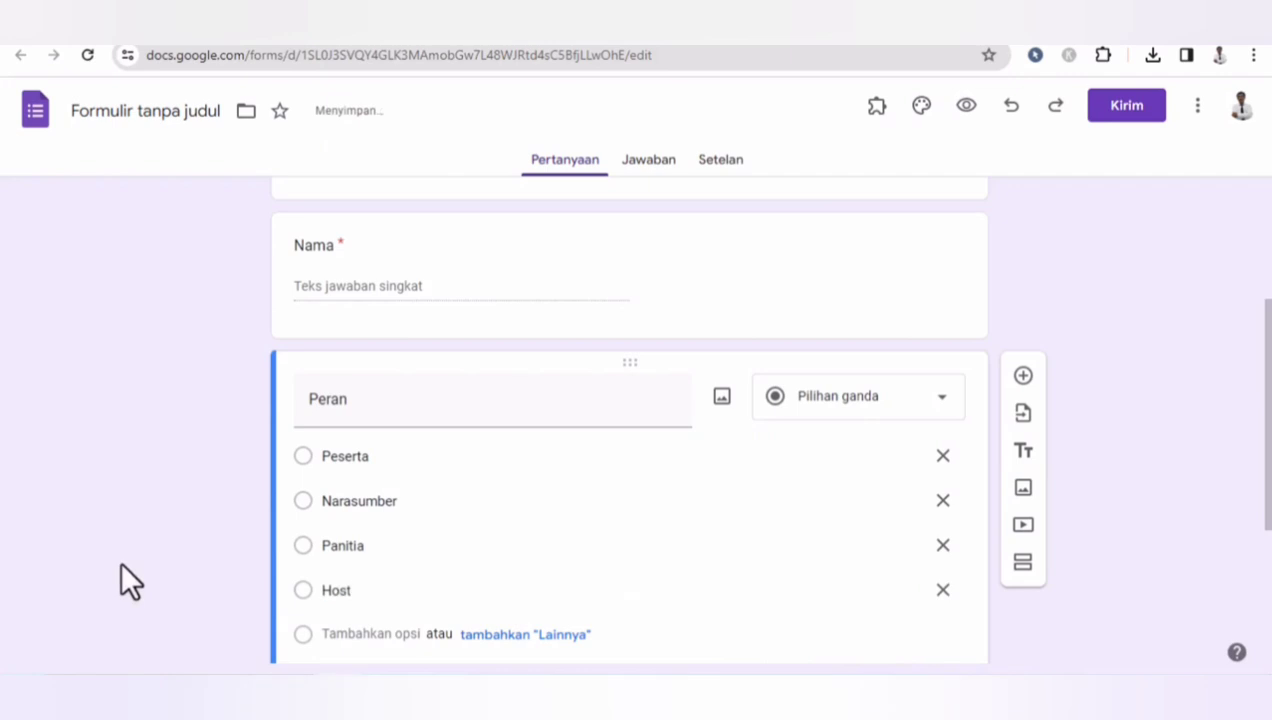
- Duplicate the Nama question and retitle the copy as Sekolah
{"action": "mouse_move", "coordinate": [1265, 405]}
{"action": "left_mouse_down"}
{"action": "mouse_move", "coordinate": [1265, 297]}
{"action": "mouse_move", "coordinate": [1264, 425]}
{"action": "left_mouse_up"}
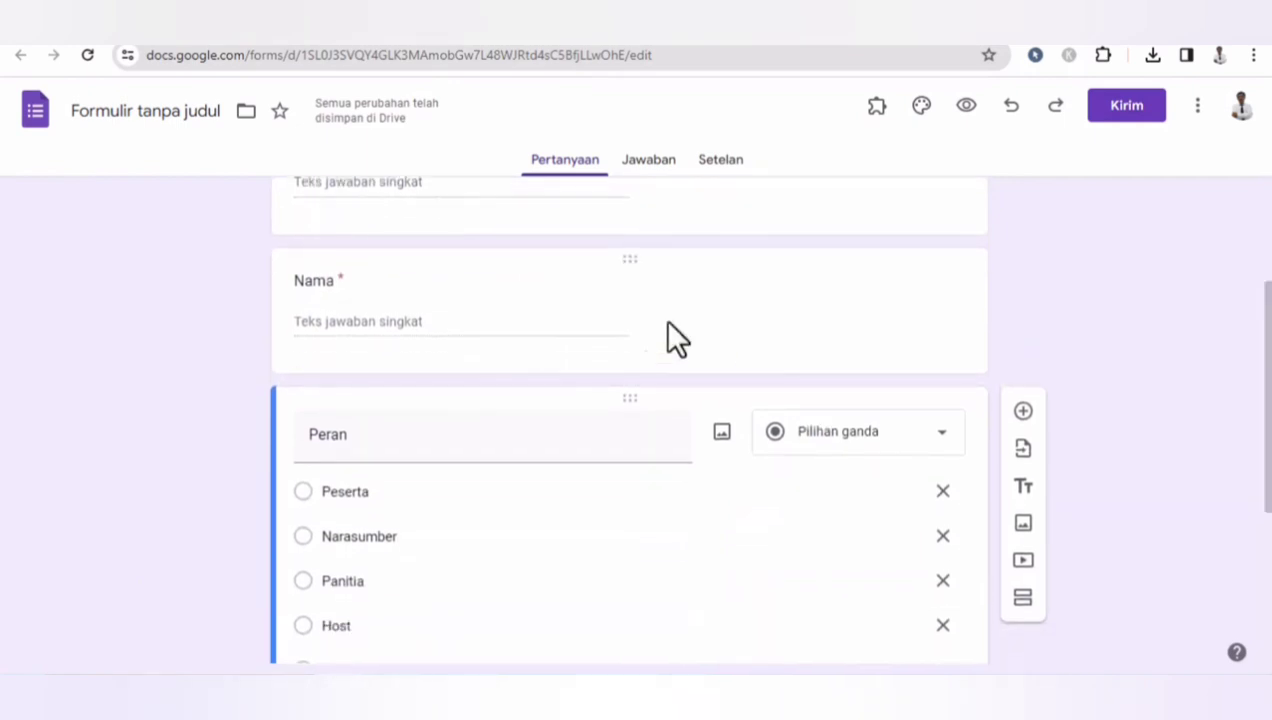
{"action": "left_click", "coordinate": [454, 287]}
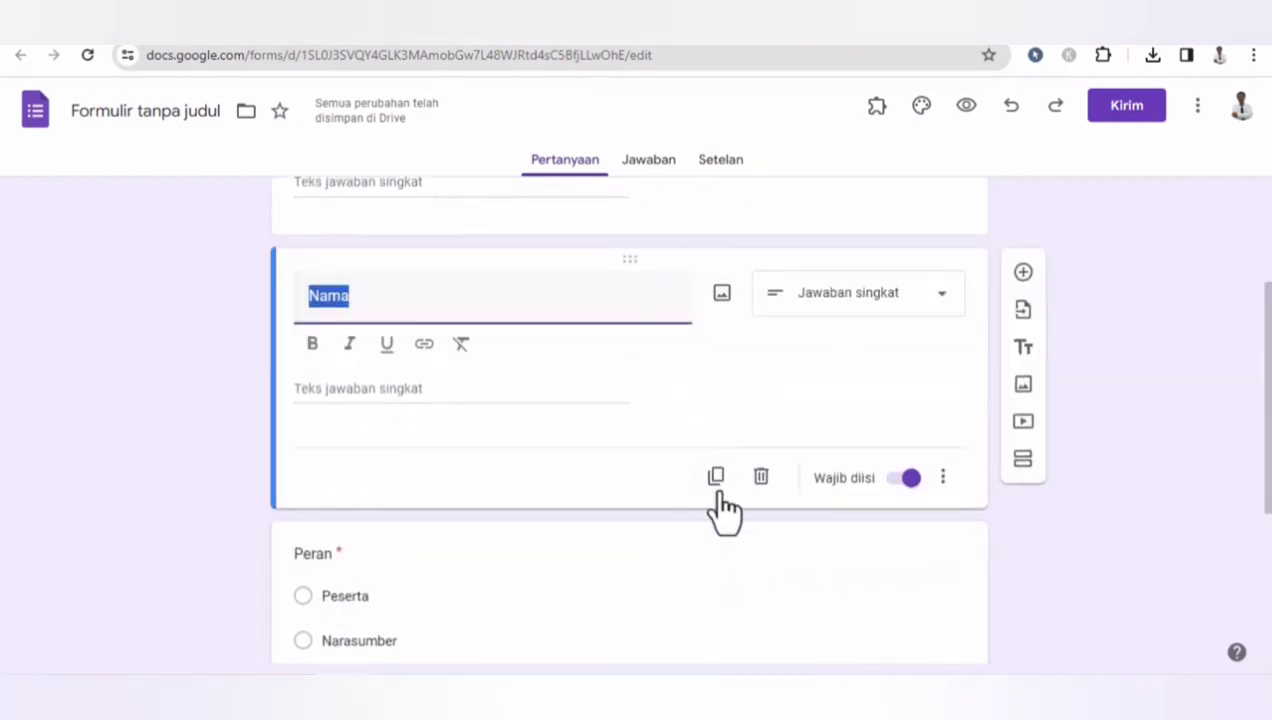
{"action": "left_click", "coordinate": [715, 485]}
{"action": "left_click_drag", "start_coordinate": [411, 474], "coordinate": [256, 470]}
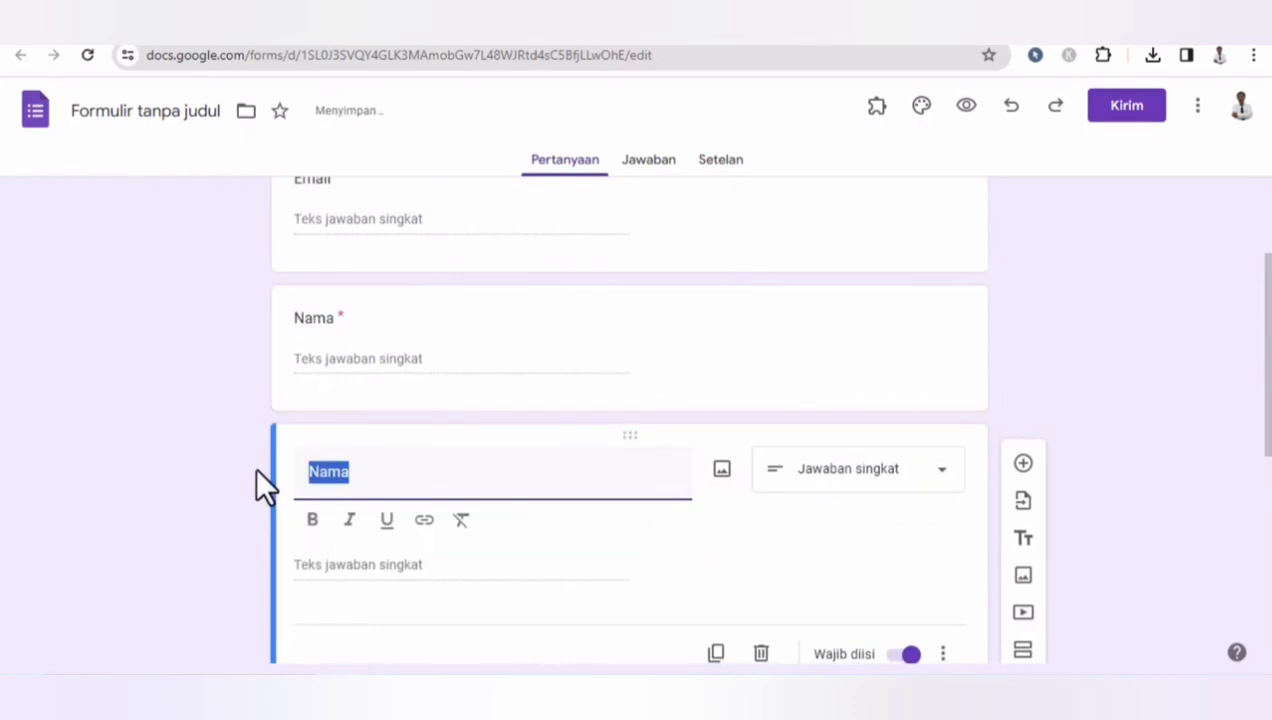
{"action": "type", "text": "Sekolah"}
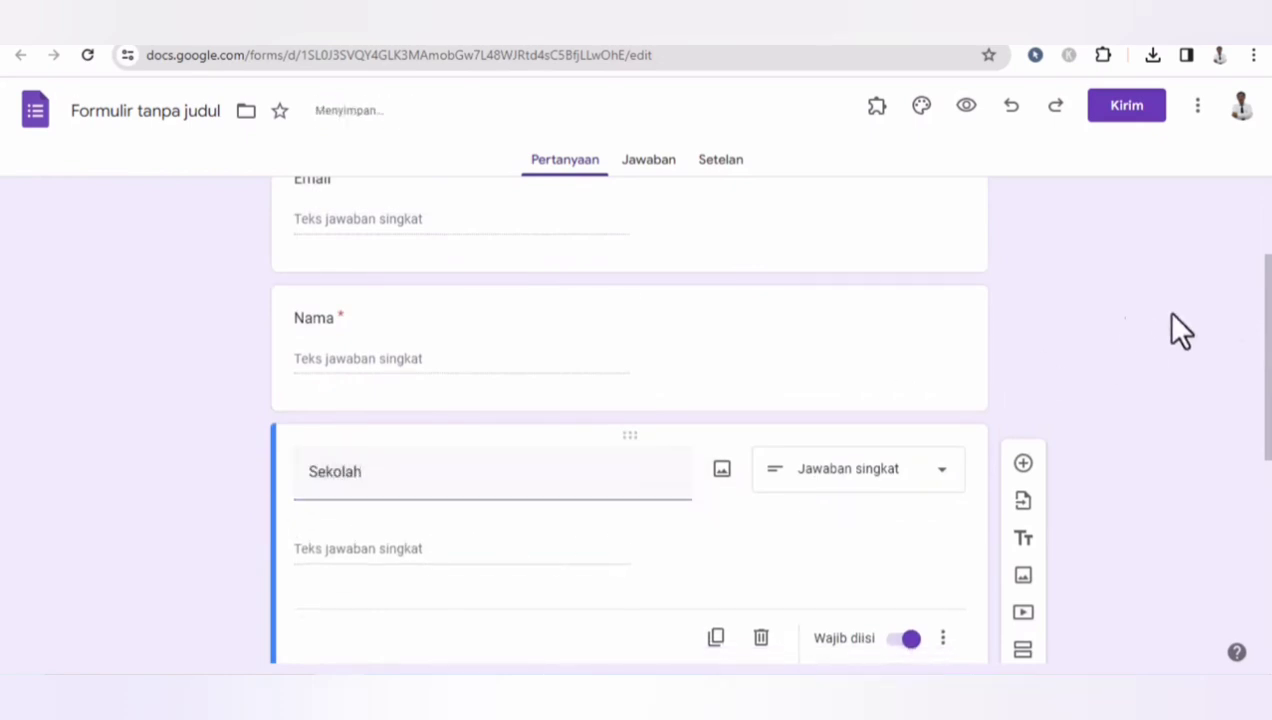
- Delete the leftover short-answer Peran question at the end of the form
{"action": "scroll", "coordinate": [1178, 332], "scroll_direction": "down", "scroll_amount": 4}
{"action": "left_click_drag", "start_coordinate": [1270, 440], "coordinate": [1264, 505]}
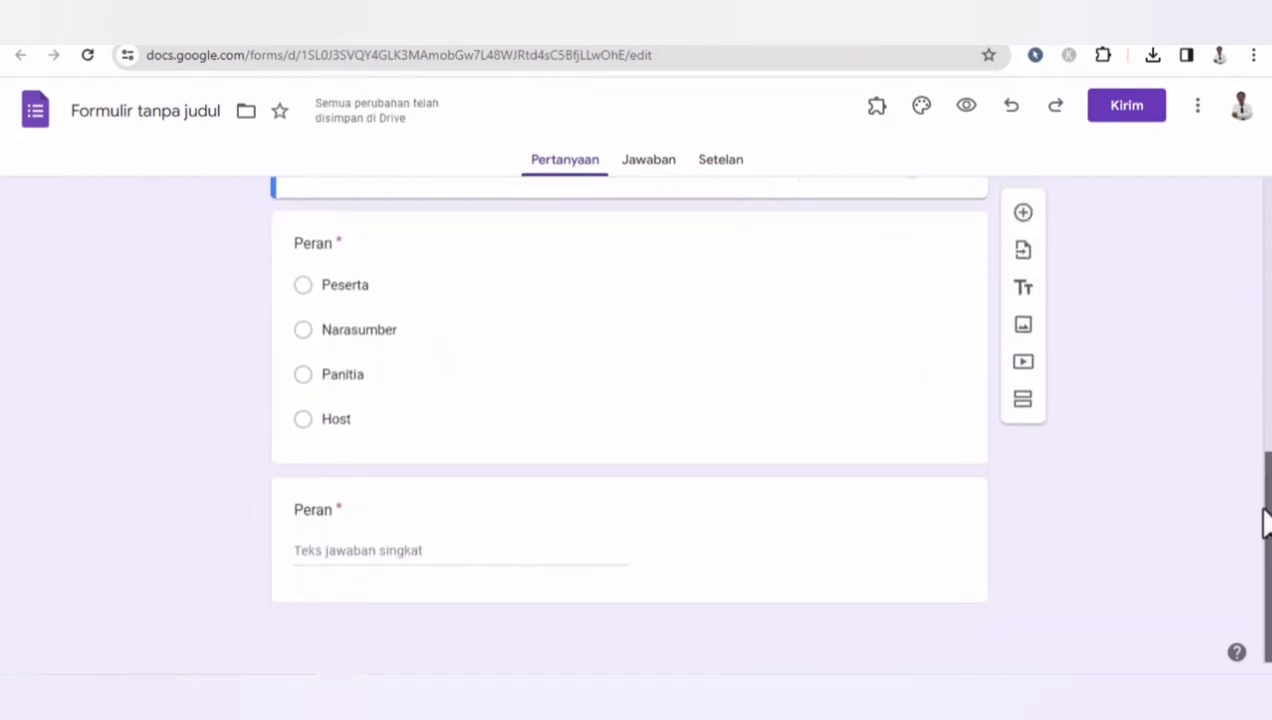
{"action": "left_click", "coordinate": [892, 525]}
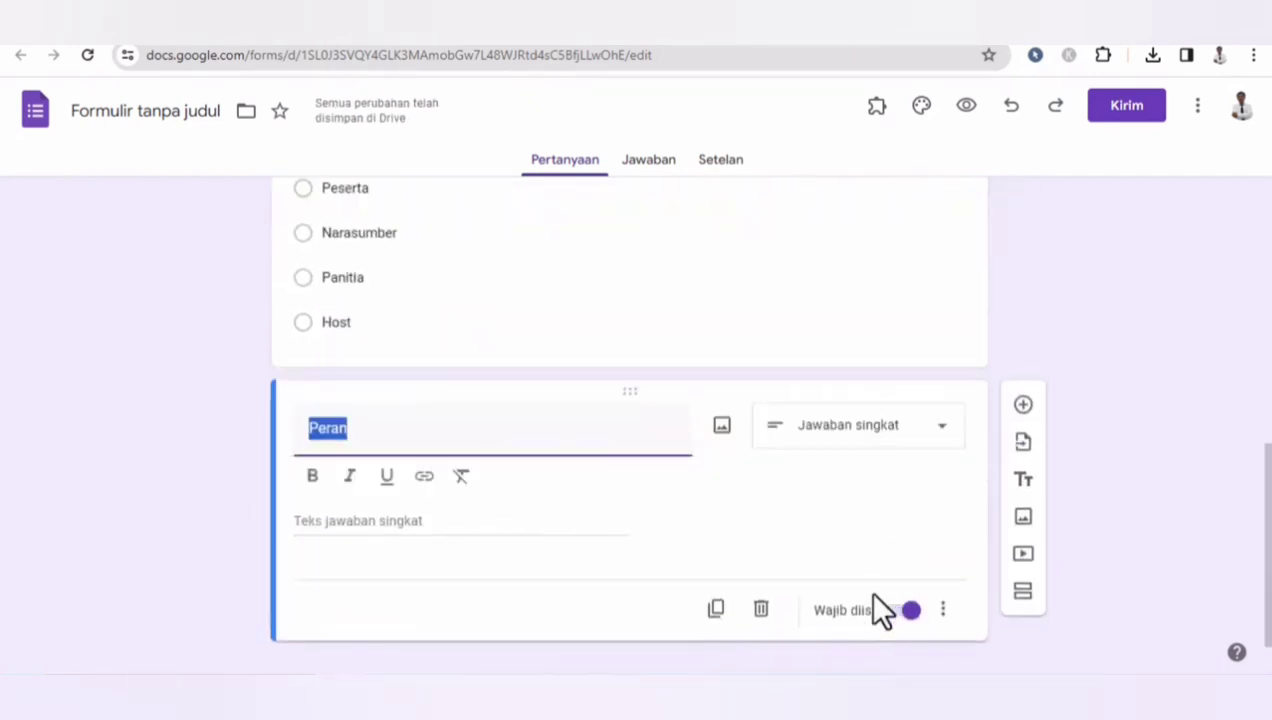
{"action": "left_click", "coordinate": [761, 608]}
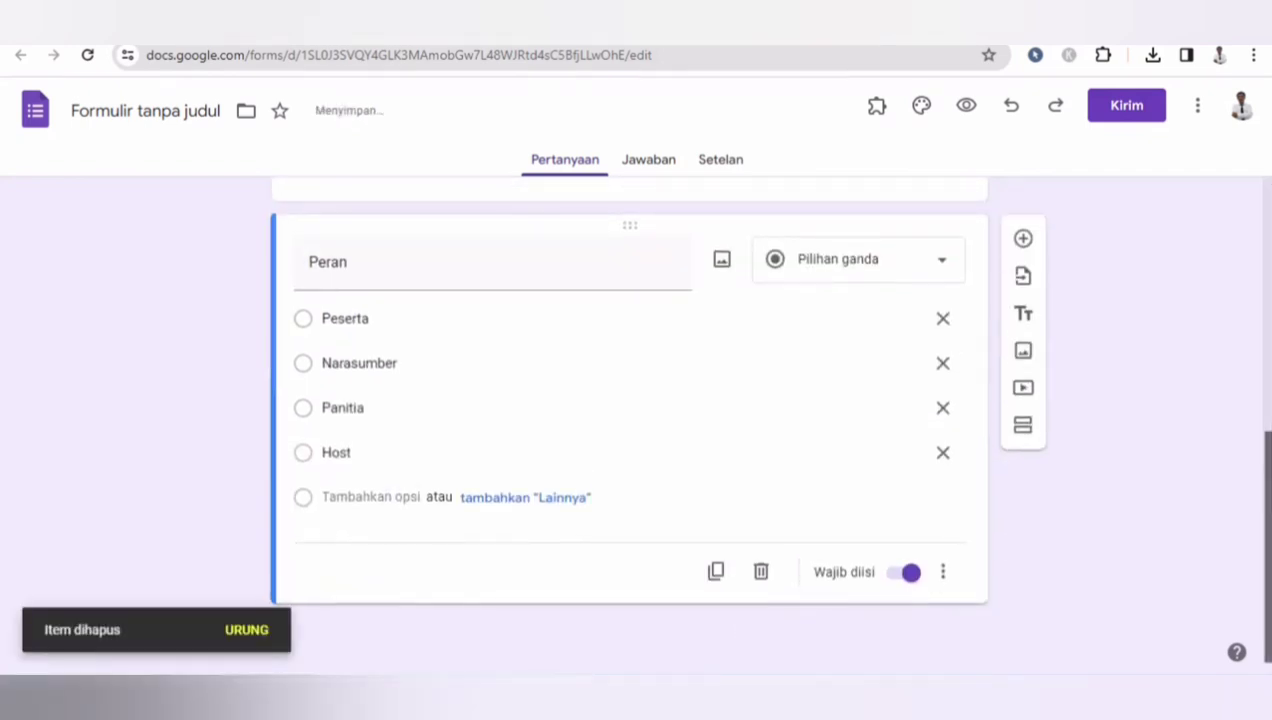
- Review the order and content of the form's questions from top to bottom
{"action": "left_click_drag", "start_coordinate": [1264, 448], "coordinate": [1256, 205]}
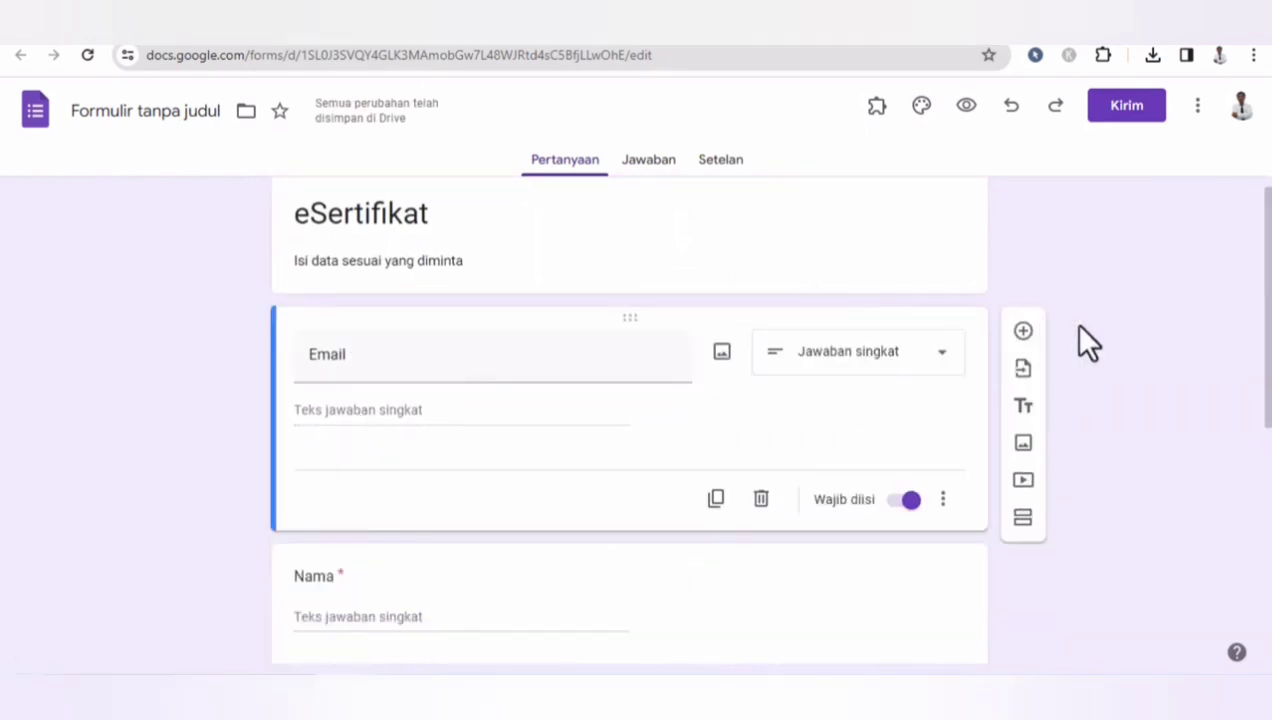
{"action": "left_click_drag", "start_coordinate": [1269, 300], "coordinate": [1270, 343]}
{"action": "left_click_drag", "start_coordinate": [1266, 360], "coordinate": [1262, 460]}
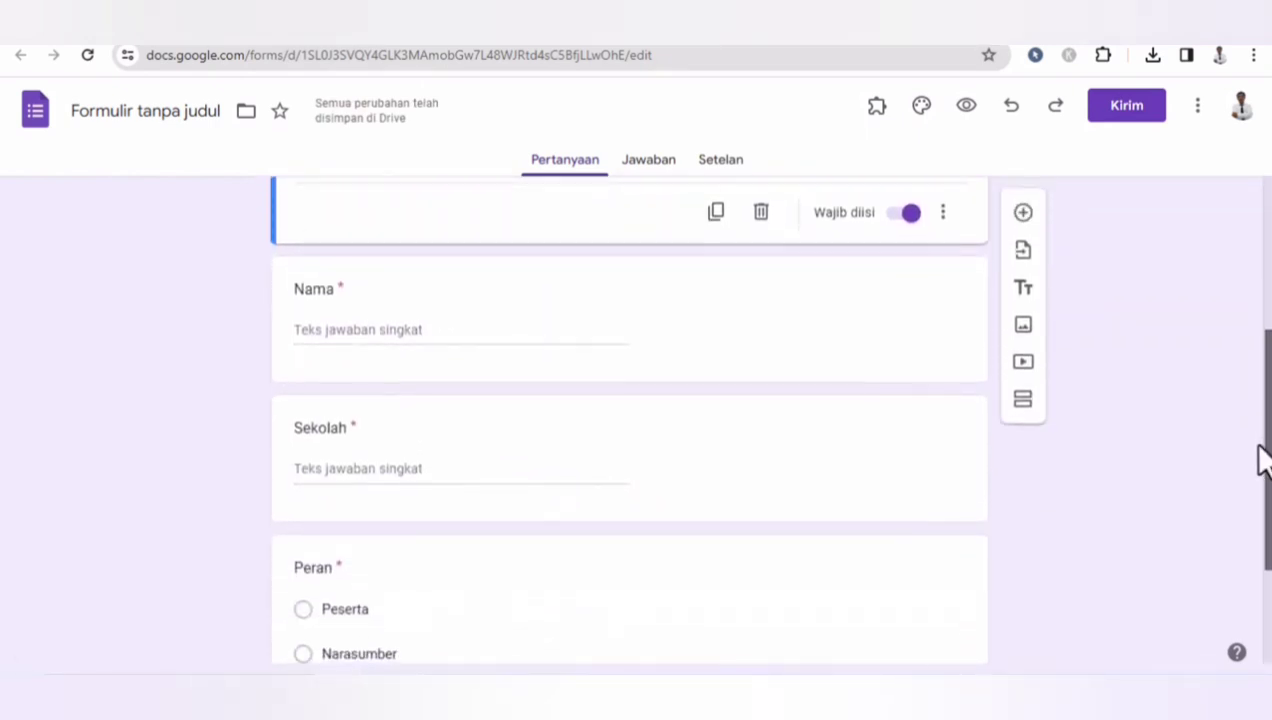
{"action": "left_click", "coordinate": [598, 340]}
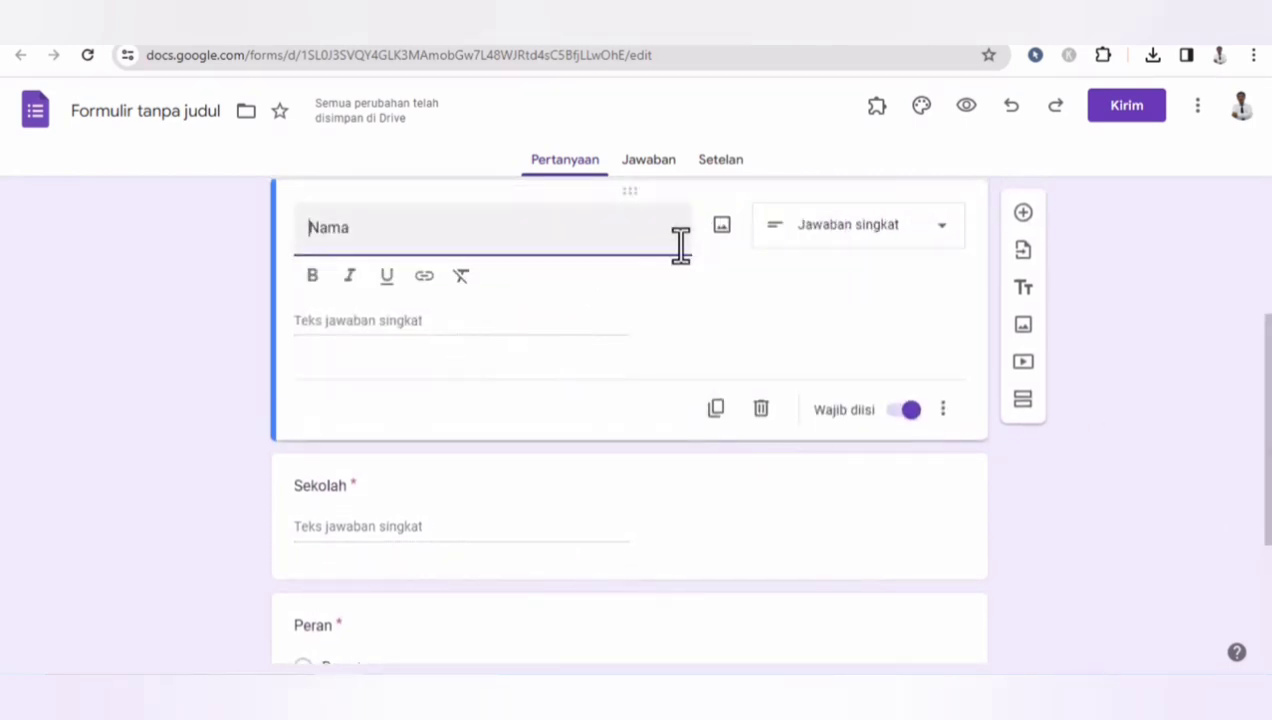
{"action": "left_click", "coordinate": [633, 236]}
{"action": "scroll", "coordinate": [1264, 430], "scroll_direction": "down", "scroll_amount": 3}
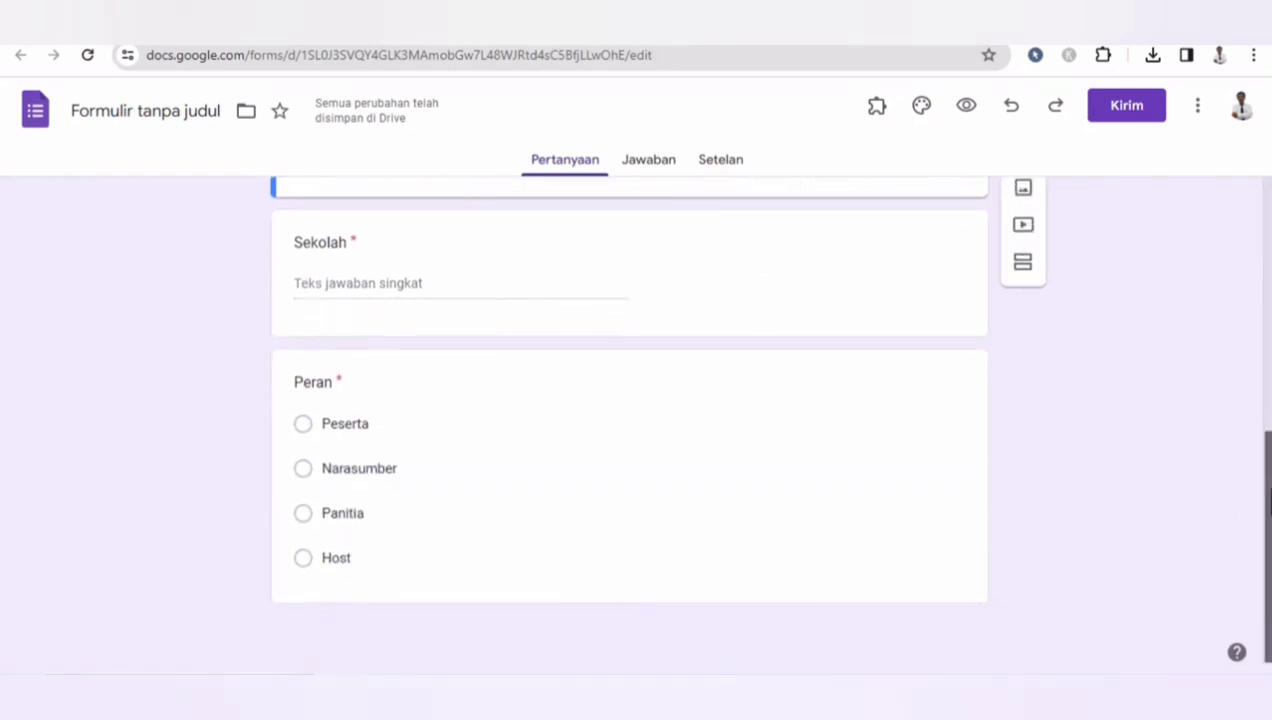
{"action": "scroll", "coordinate": [1263, 249], "scroll_direction": "up", "scroll_amount": 8}
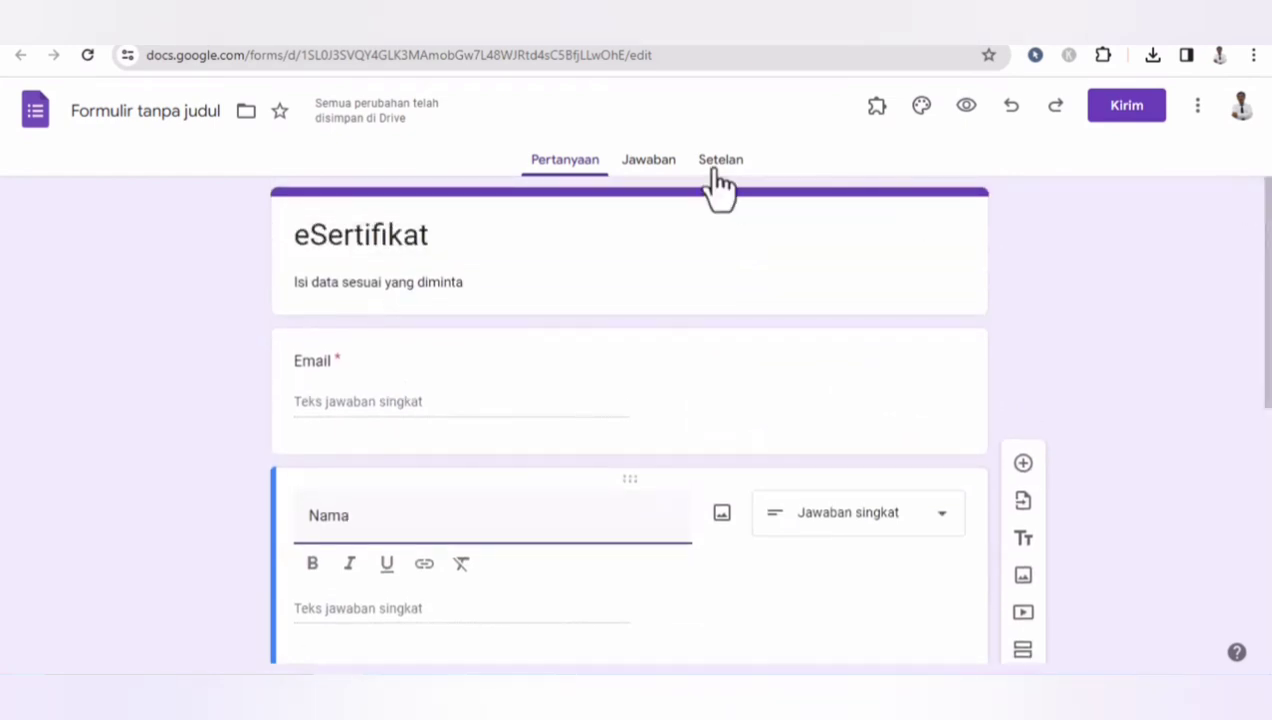
- In the form's response settings, turn off the organisation-only restriction and turn on limiting to 1 response
{"action": "left_click", "coordinate": [719, 185]}
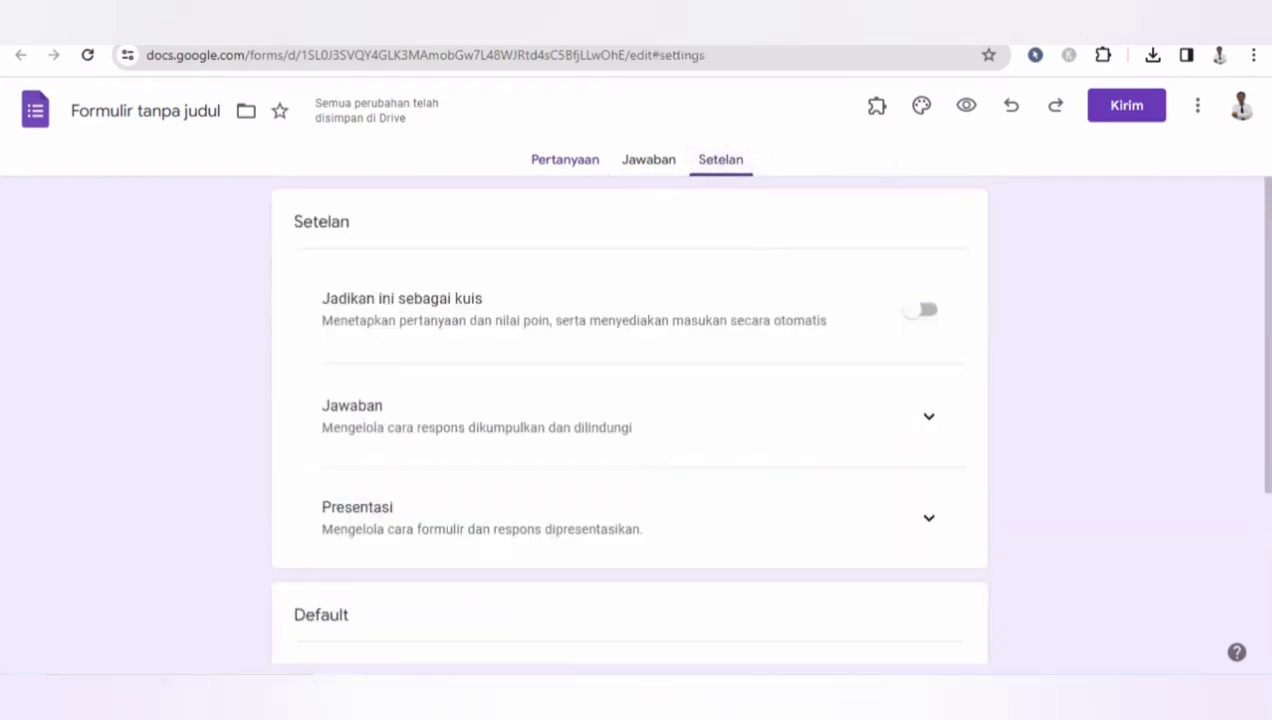
{"action": "scroll", "coordinate": [1263, 249], "scroll_direction": "down", "scroll_amount": 1}
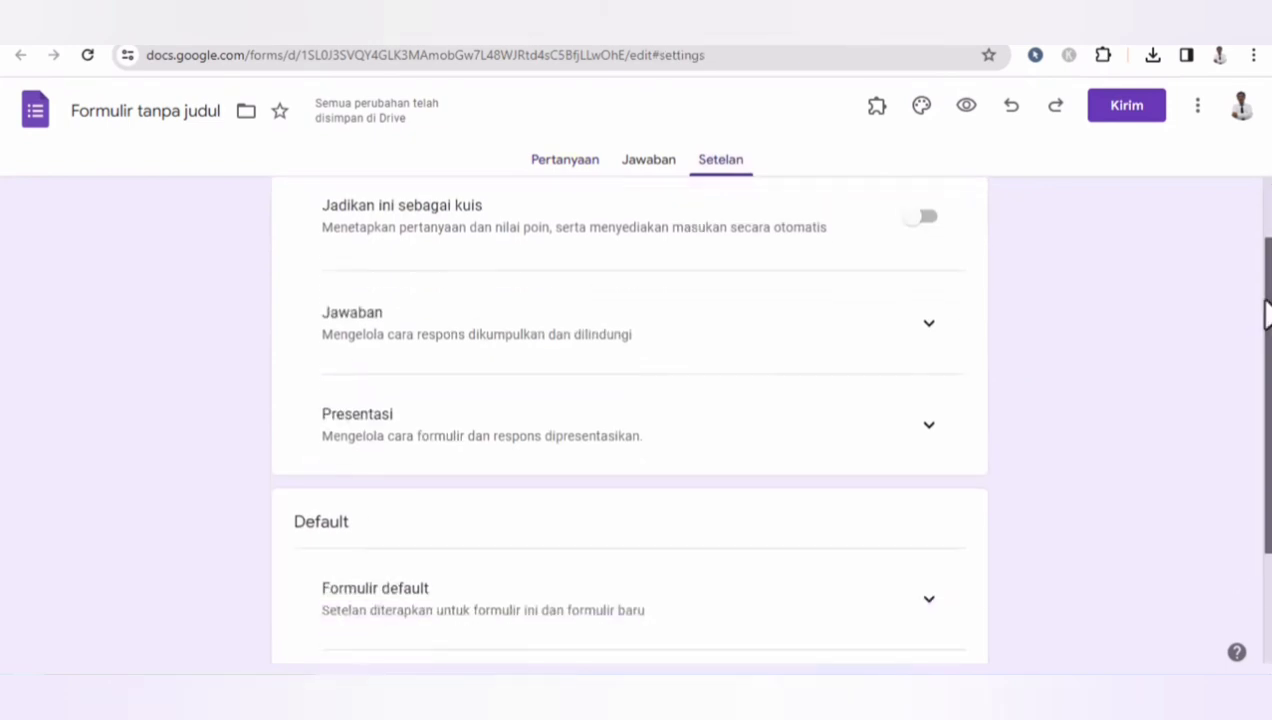
{"action": "left_click", "coordinate": [929, 324]}
{"action": "left_click_drag", "start_coordinate": [1267, 330], "coordinate": [1267, 438]}
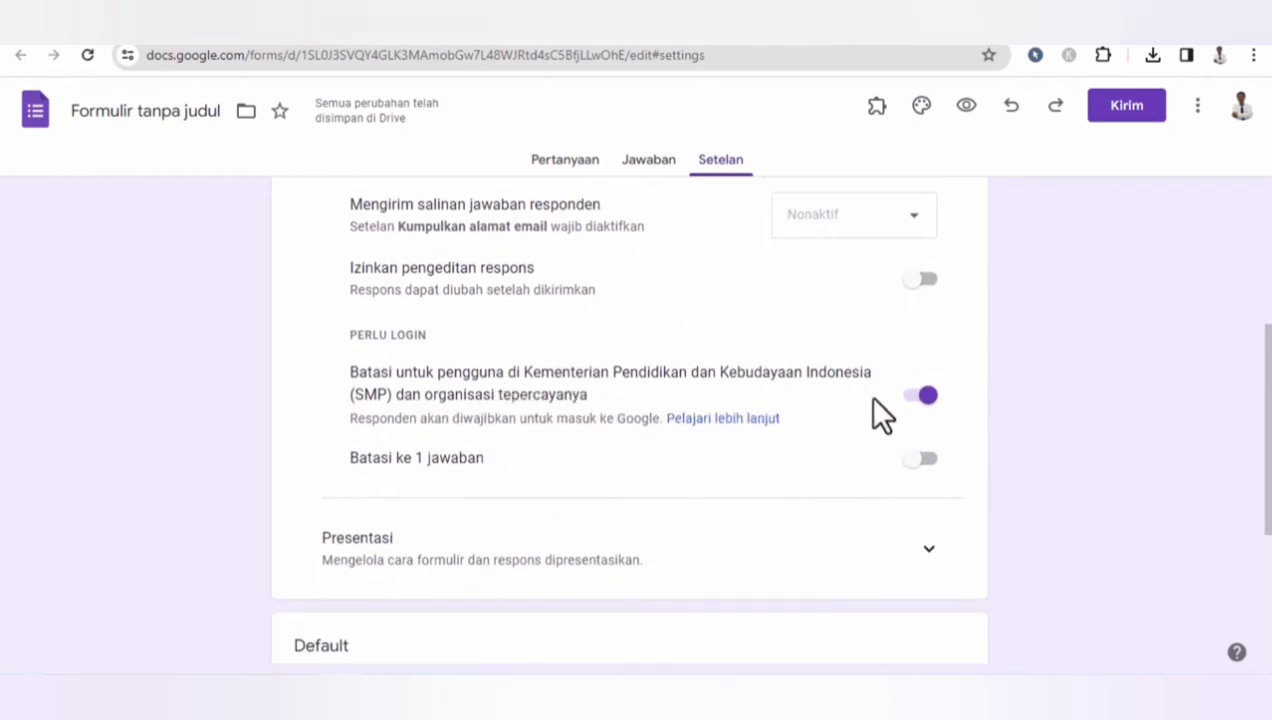
{"action": "left_click", "coordinate": [921, 397]}
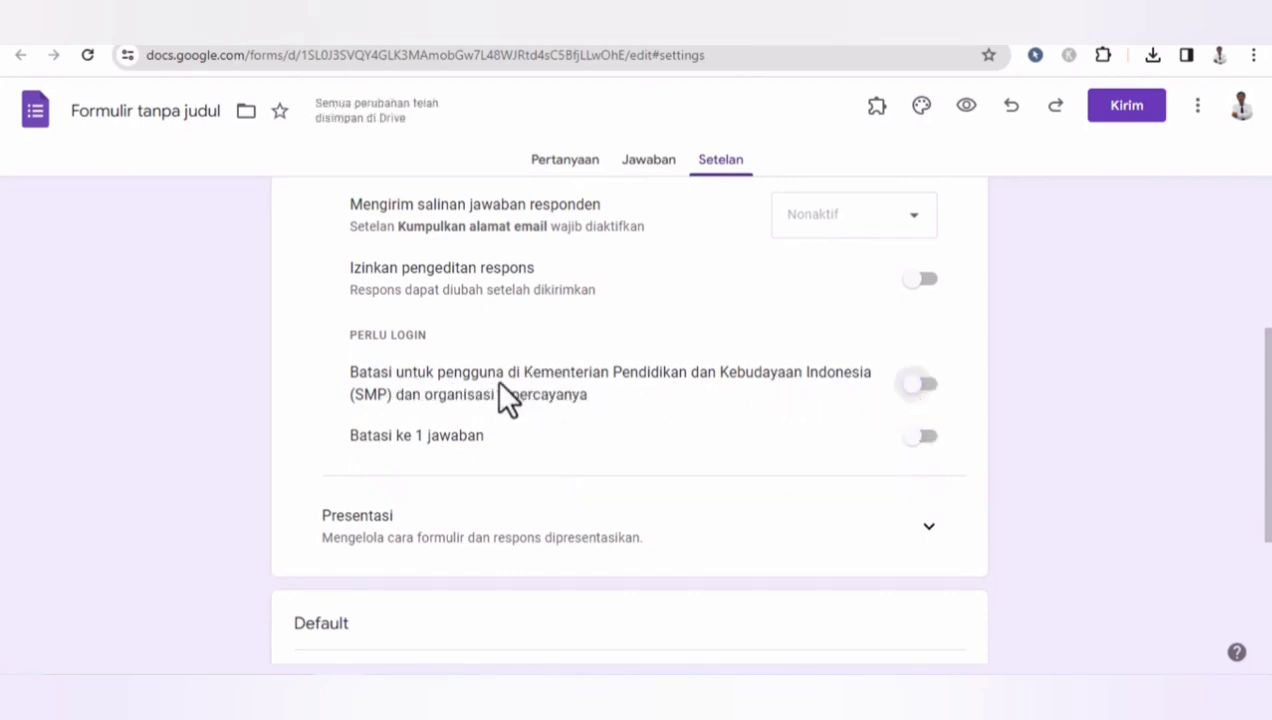
{"action": "left_click", "coordinate": [918, 440]}
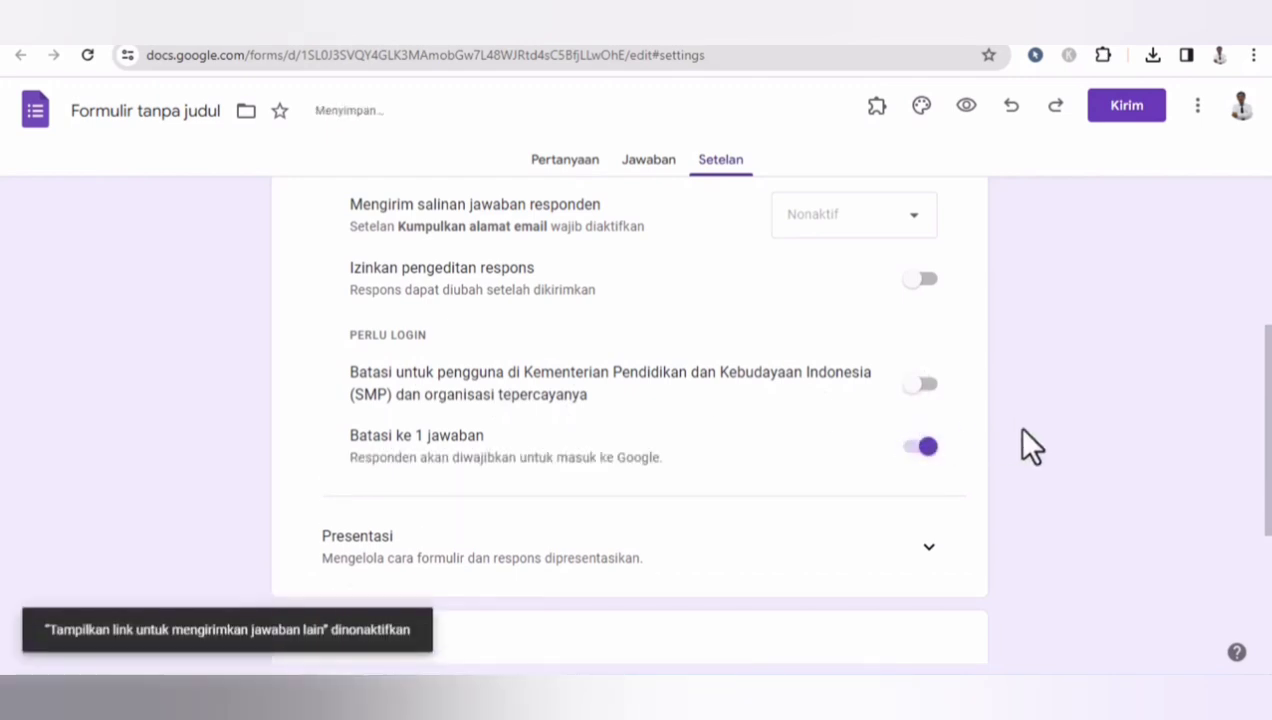
{"action": "left_click_drag", "start_coordinate": [1268, 432], "coordinate": [1264, 284]}
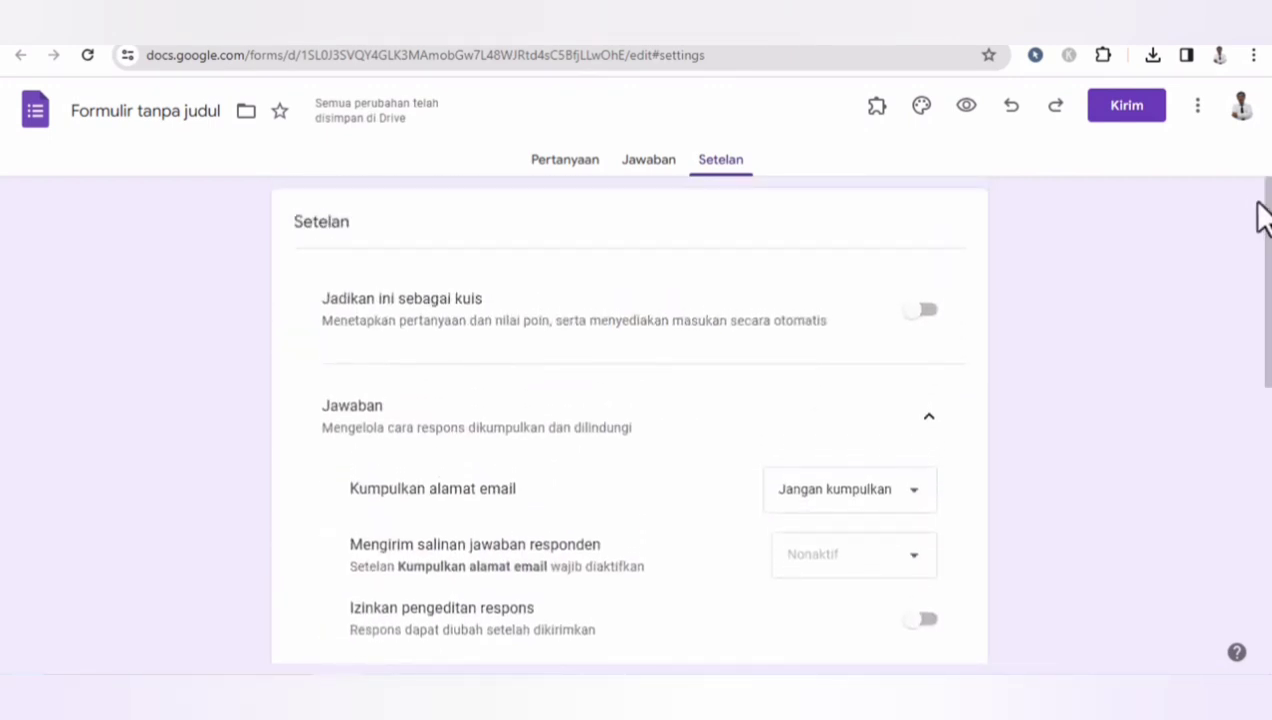
{"action": "left_click", "coordinate": [654, 165]}
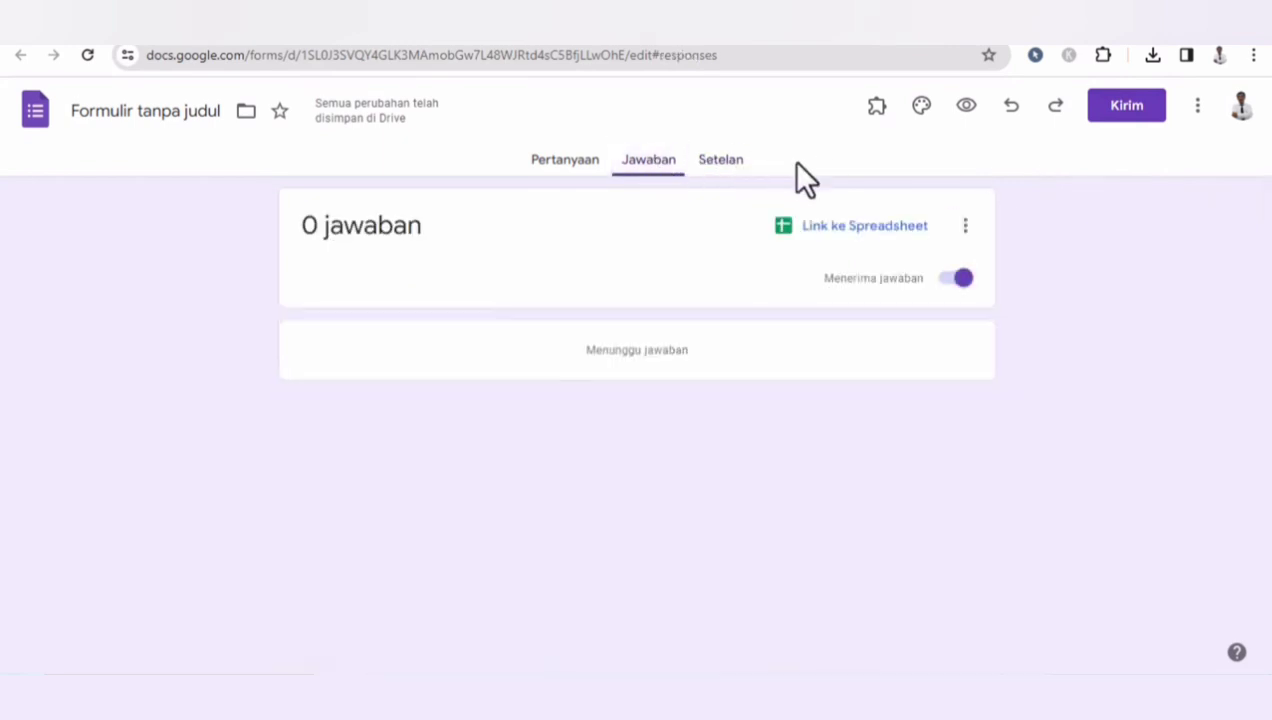
{"action": "left_click", "coordinate": [849, 237]}
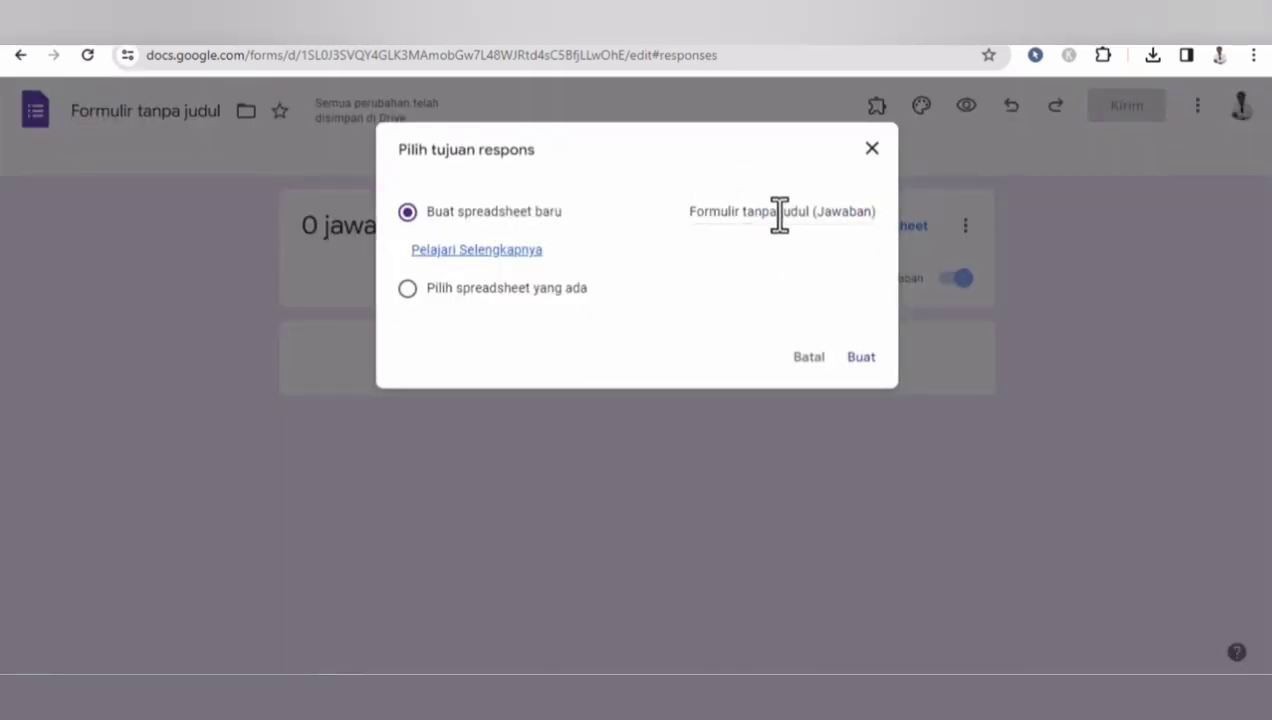
{"action": "left_click", "coordinate": [810, 358]}
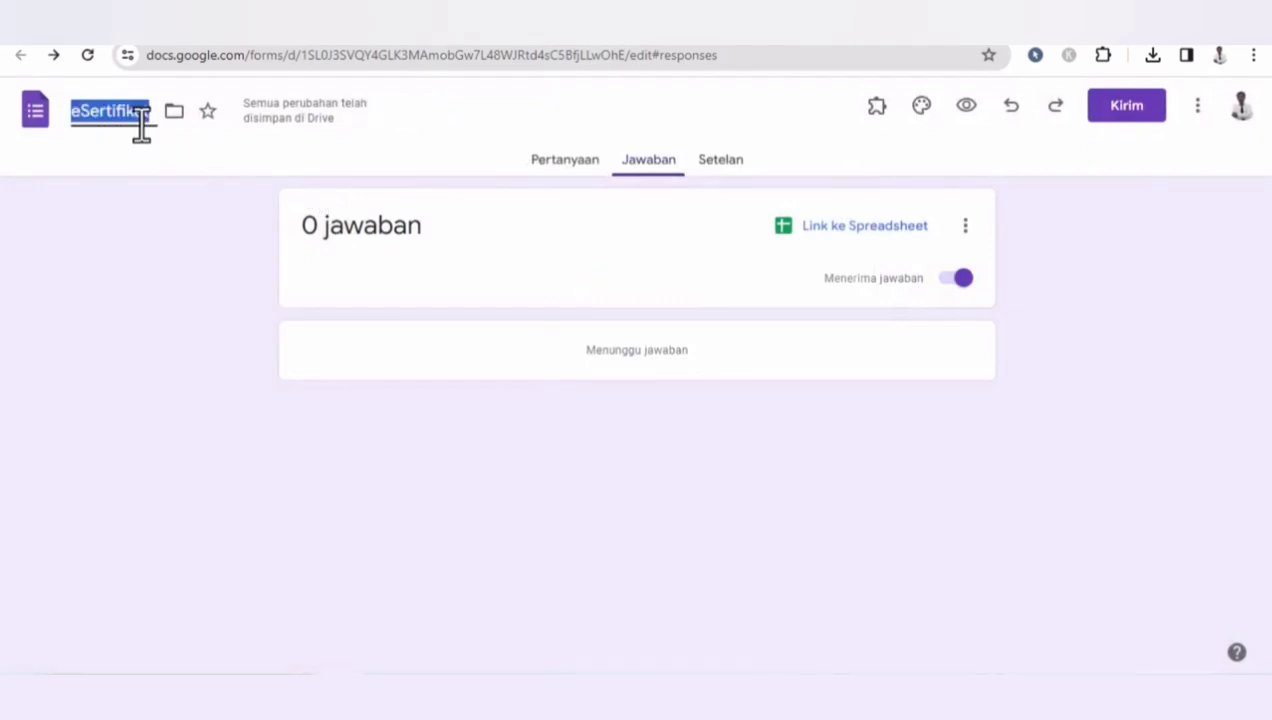
- Link the form's responses to a new spreadsheet named eSertifikat (Jawaban)
{"action": "left_click", "coordinate": [338, 153]}
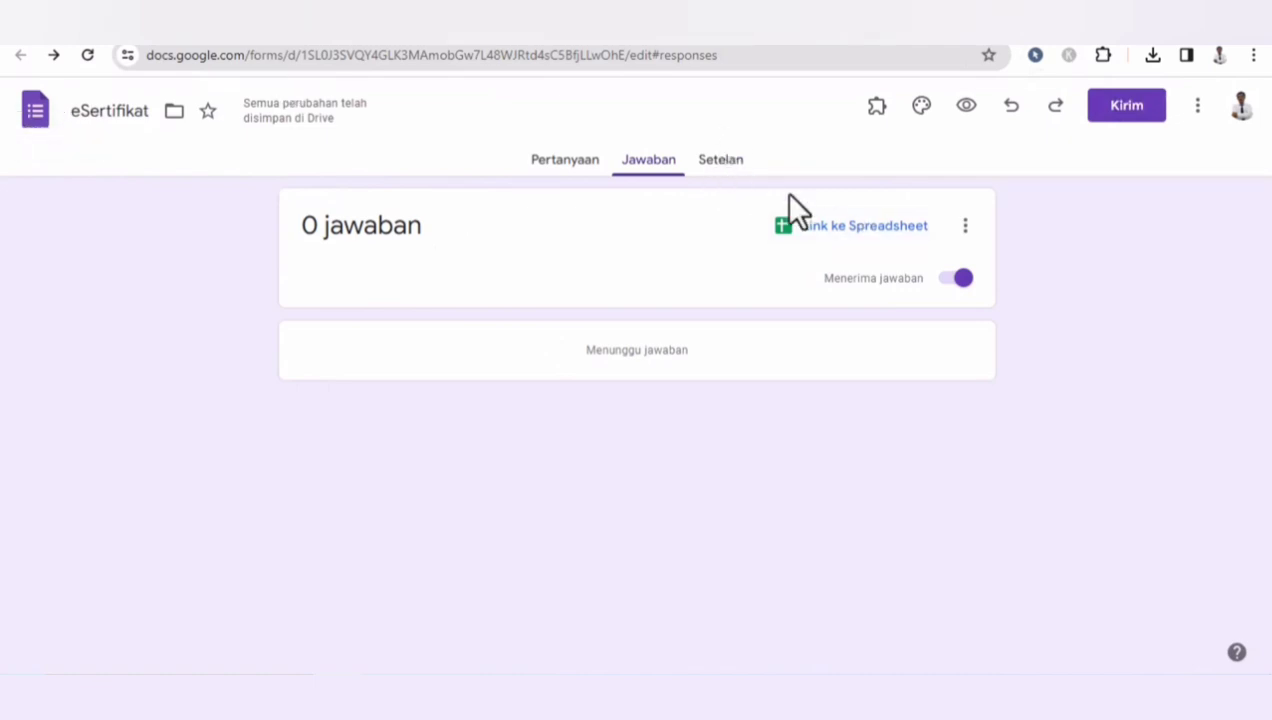
{"action": "left_click", "coordinate": [819, 228]}
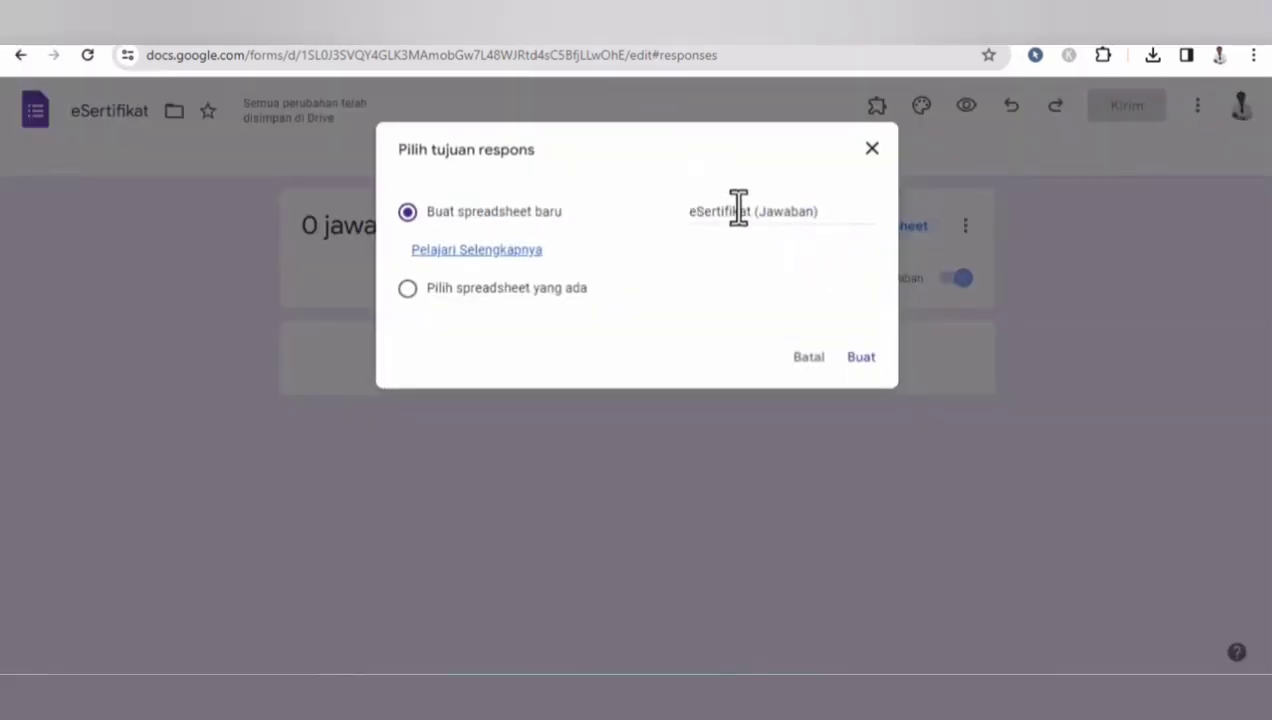
{"action": "left_click", "coordinate": [862, 358]}
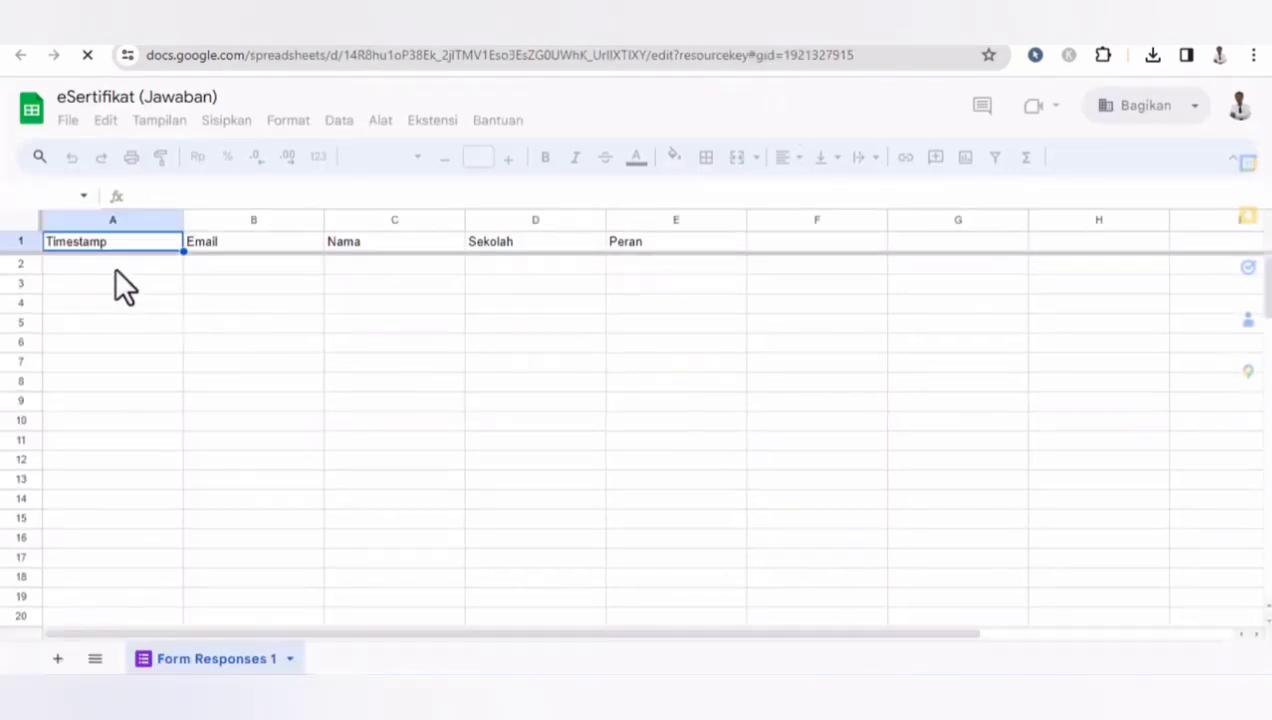
- Copy the Nomor Surat array formula from Notepad and paste it into cell F1 of the responses sheet
{"action": "left_click", "coordinate": [114, 266]}
{"action": "left_click", "coordinate": [230, 268]}
{"action": "left_click", "coordinate": [384, 265]}
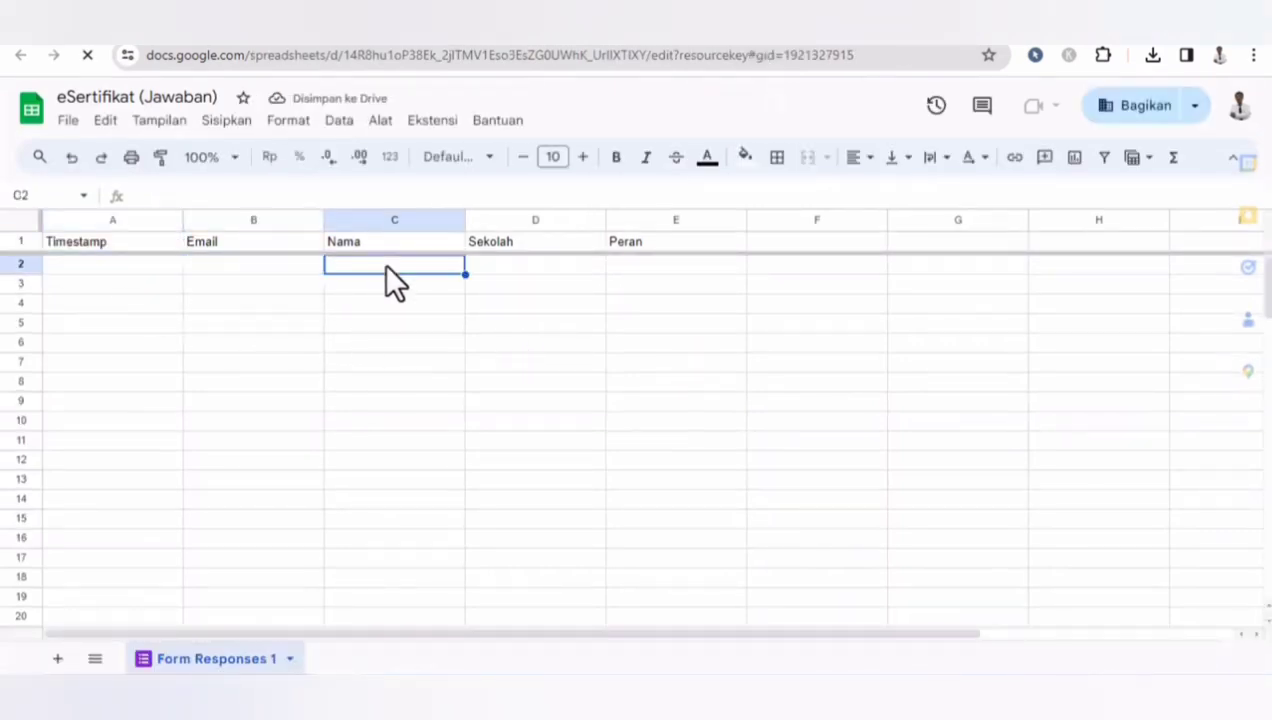
{"action": "left_click", "coordinate": [508, 266]}
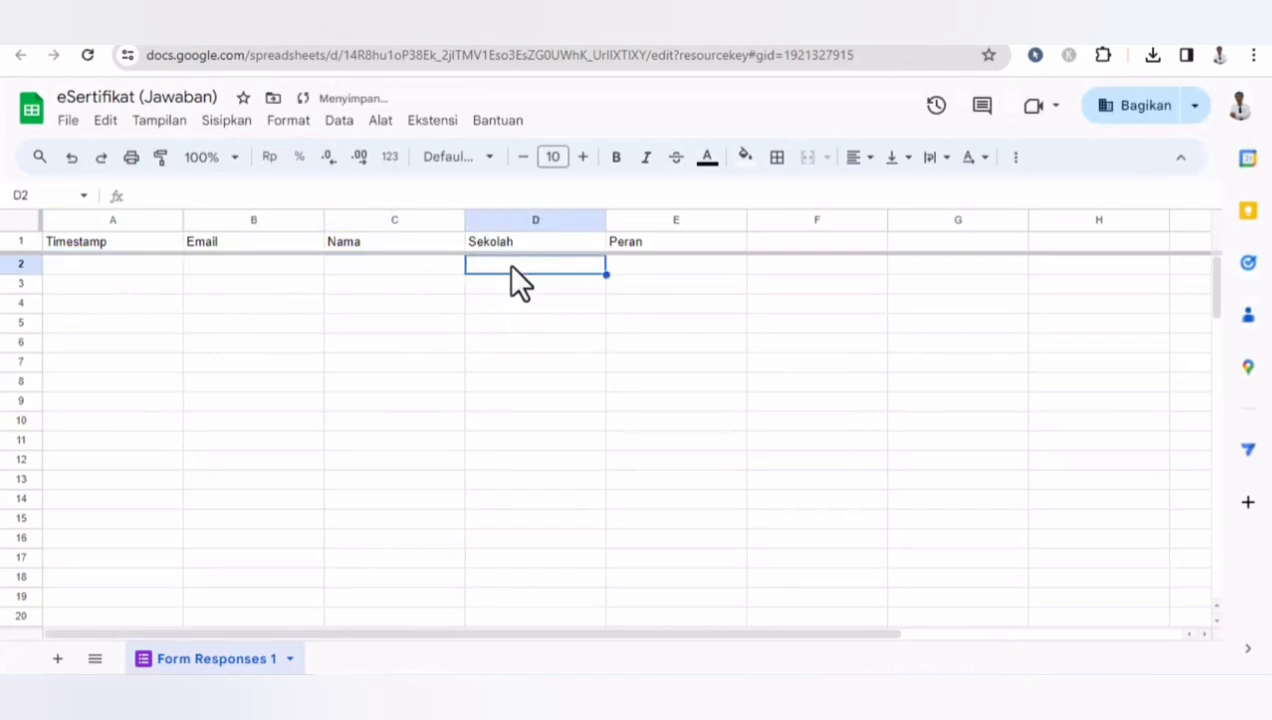
{"action": "left_click", "coordinate": [635, 269]}
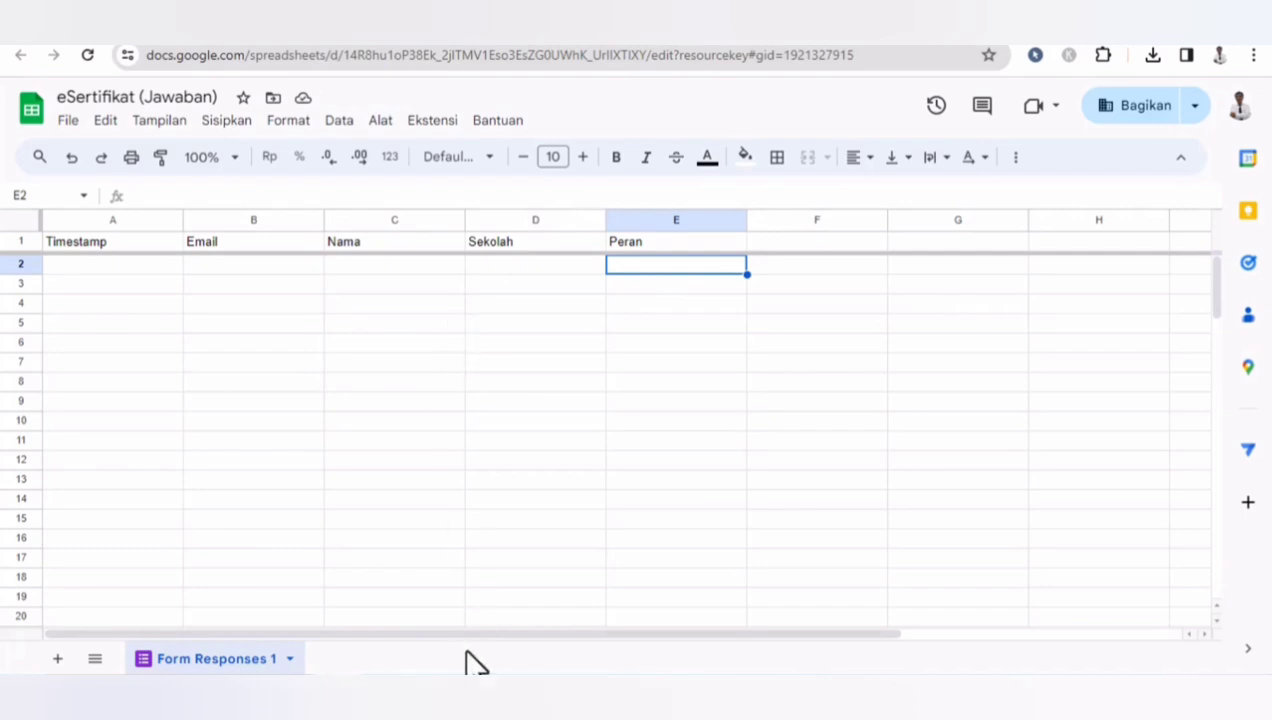
{"action": "left_click", "coordinate": [780, 240]}
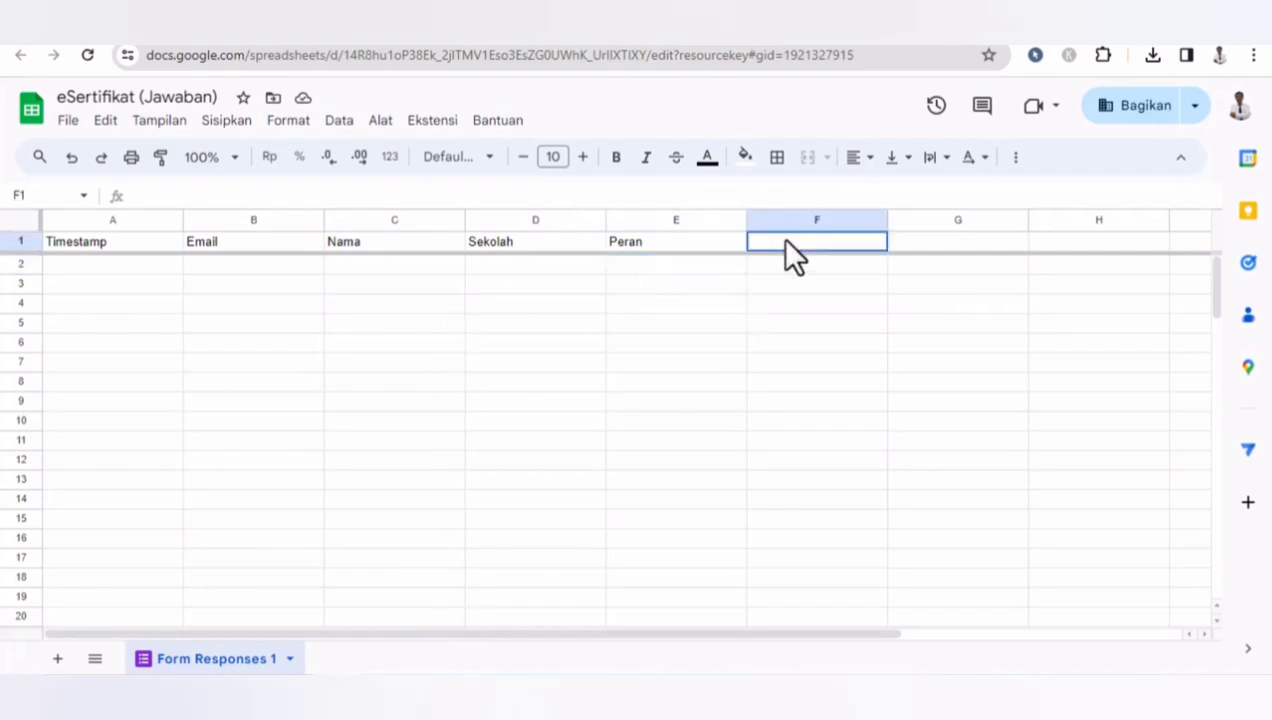
{"action": "left_click", "coordinate": [466, 694]}
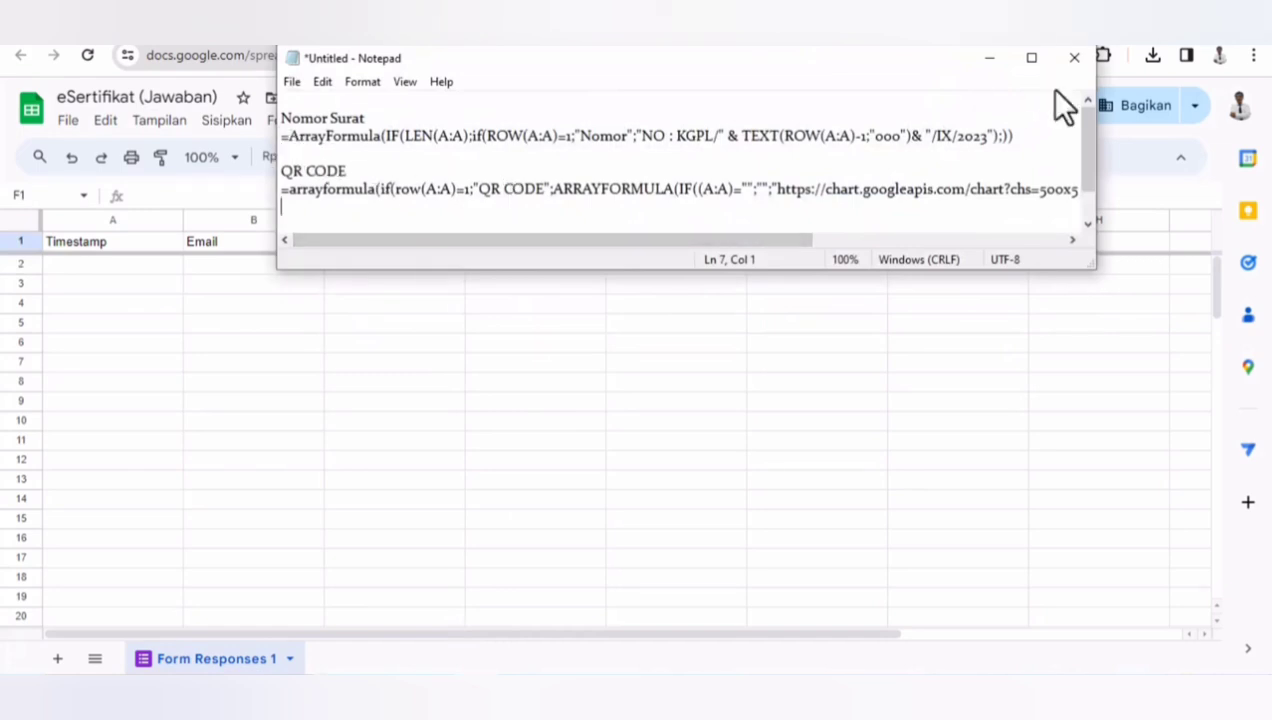
{"action": "left_click", "coordinate": [1031, 57]}
{"action": "left_click", "coordinate": [761, 82]}
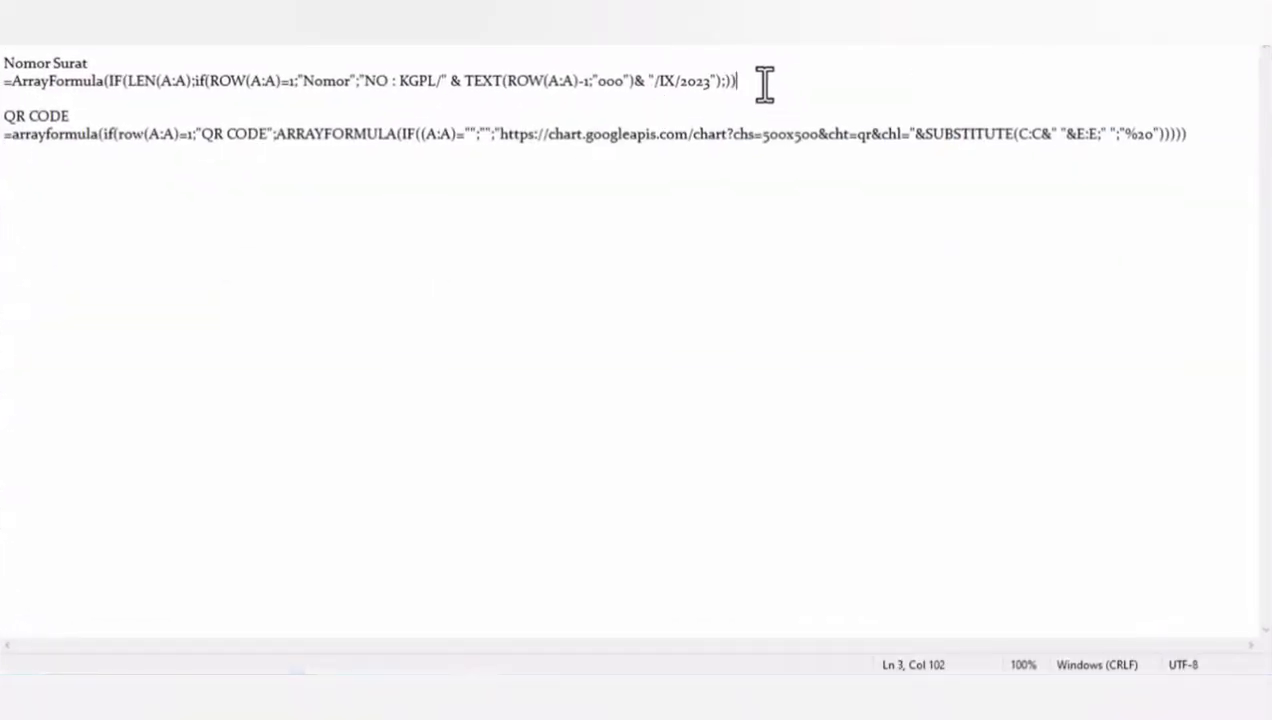
{"action": "left_click_drag", "start_coordinate": [4, 116], "coordinate": [5, 84]}
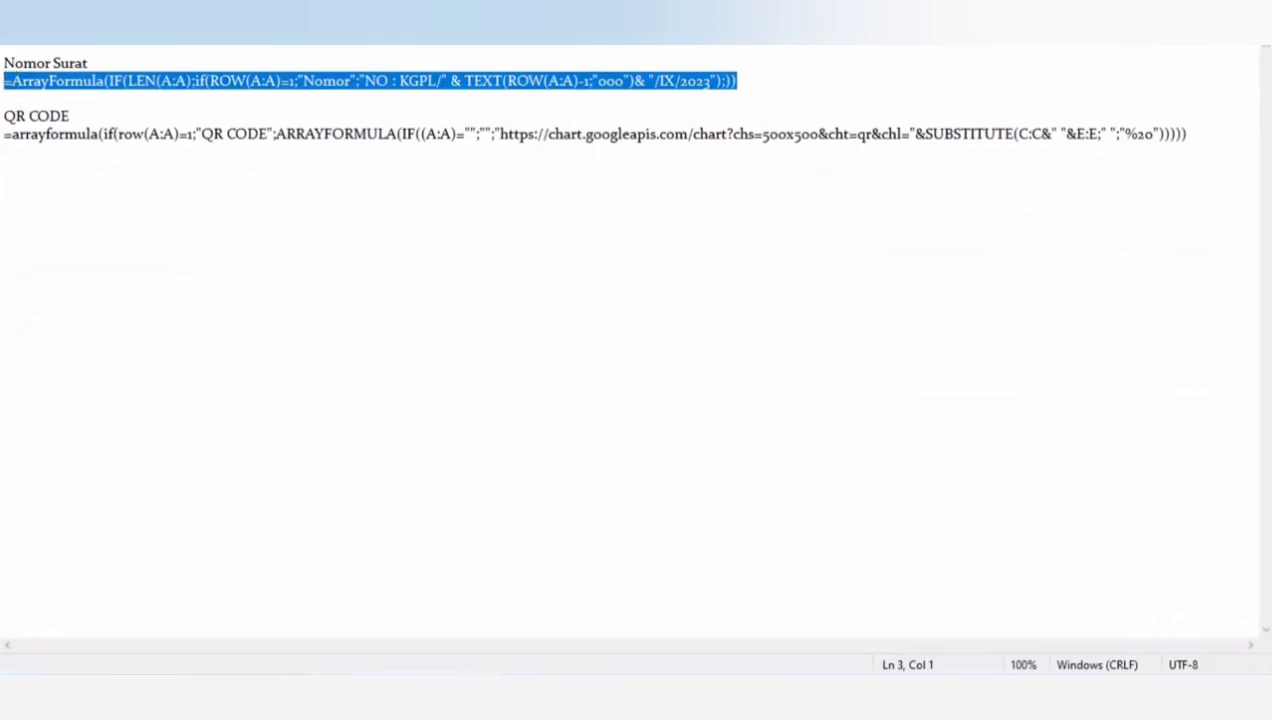
{"action": "key", "text": "alt+Tab"}
{"action": "double_click", "coordinate": [797, 244]}
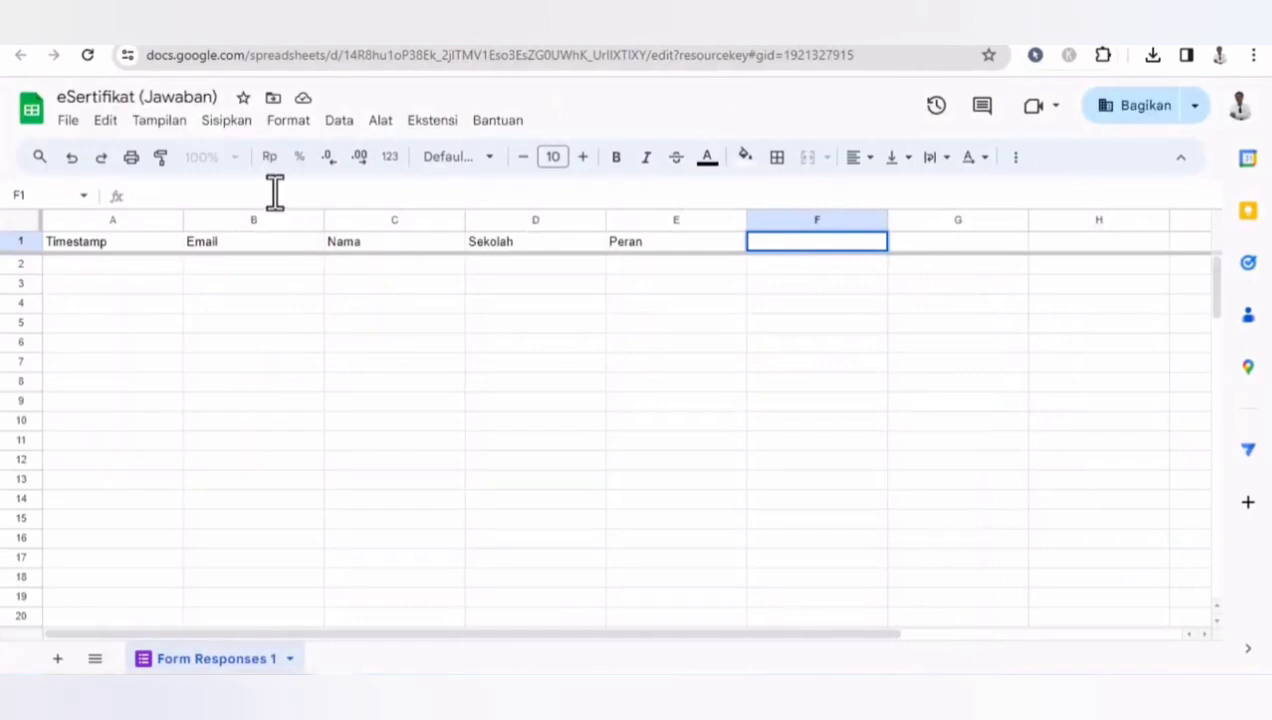
{"action": "key", "text": "ctrl+v"}
{"action": "left_click", "coordinate": [548, 380]}
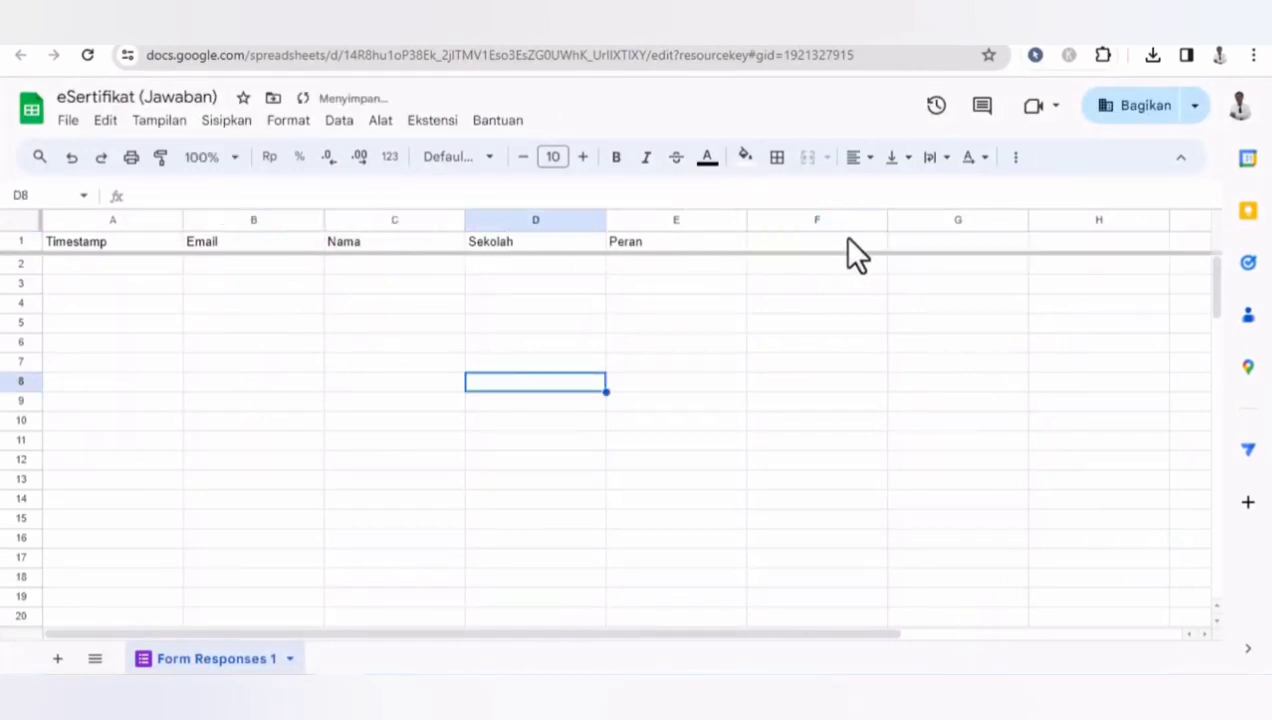
- Edit the F1 formula's numbering text, replacing KGPL with SMP and IX with Sertifikat
{"action": "left_click", "coordinate": [786, 246]}
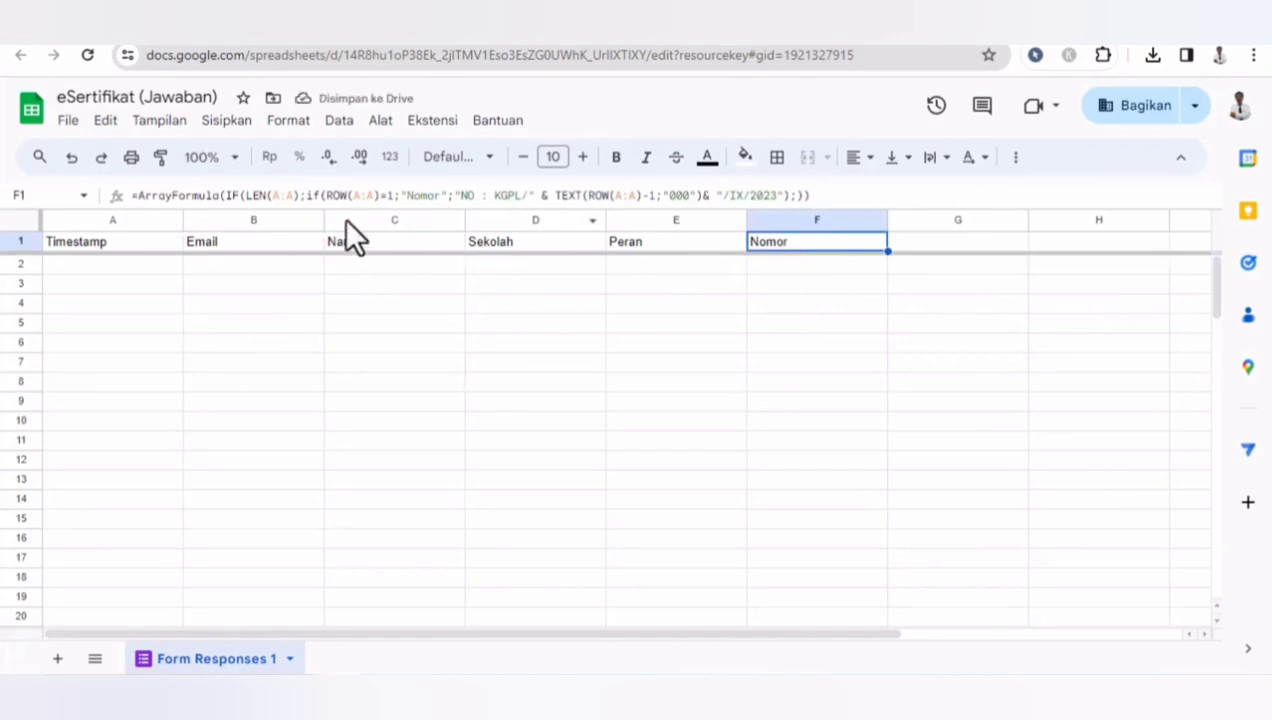
{"action": "left_click", "coordinate": [477, 196]}
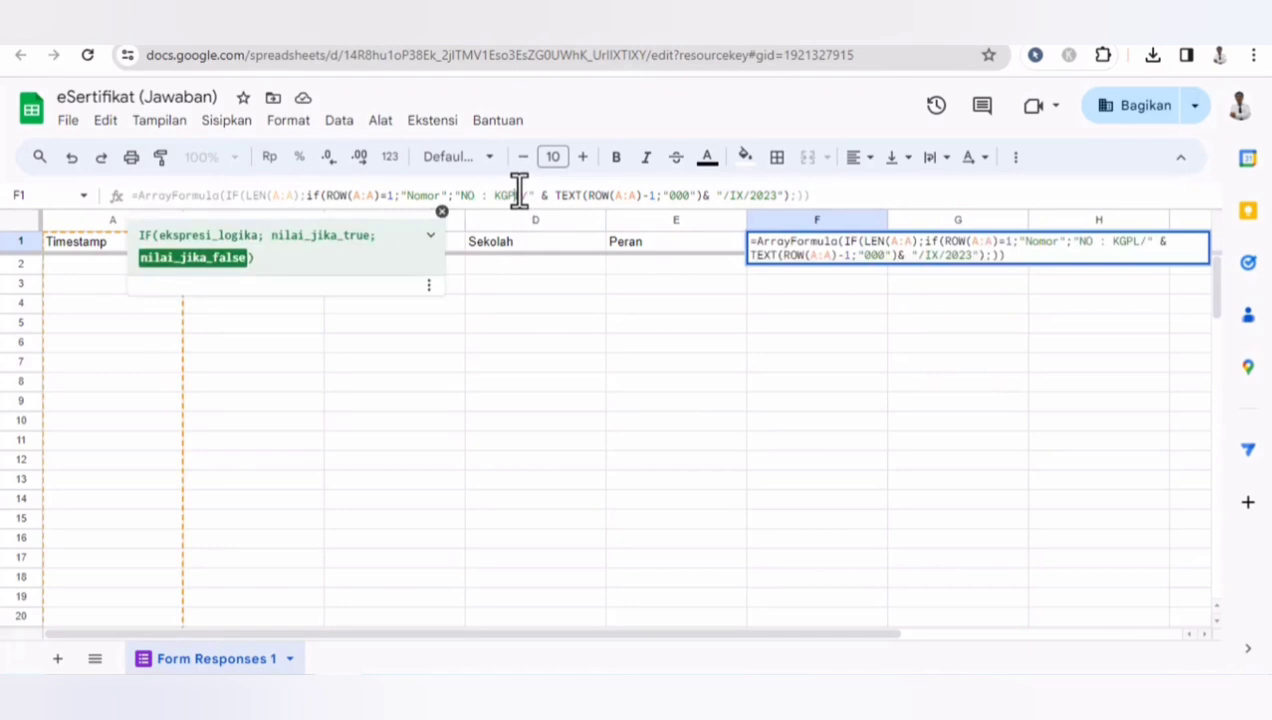
{"action": "key", "text": "BackSpace"}
{"action": "key", "text": "BackSpace"}
{"action": "key", "text": "BackSpace"}
{"action": "key", "text": "BackSpace"}
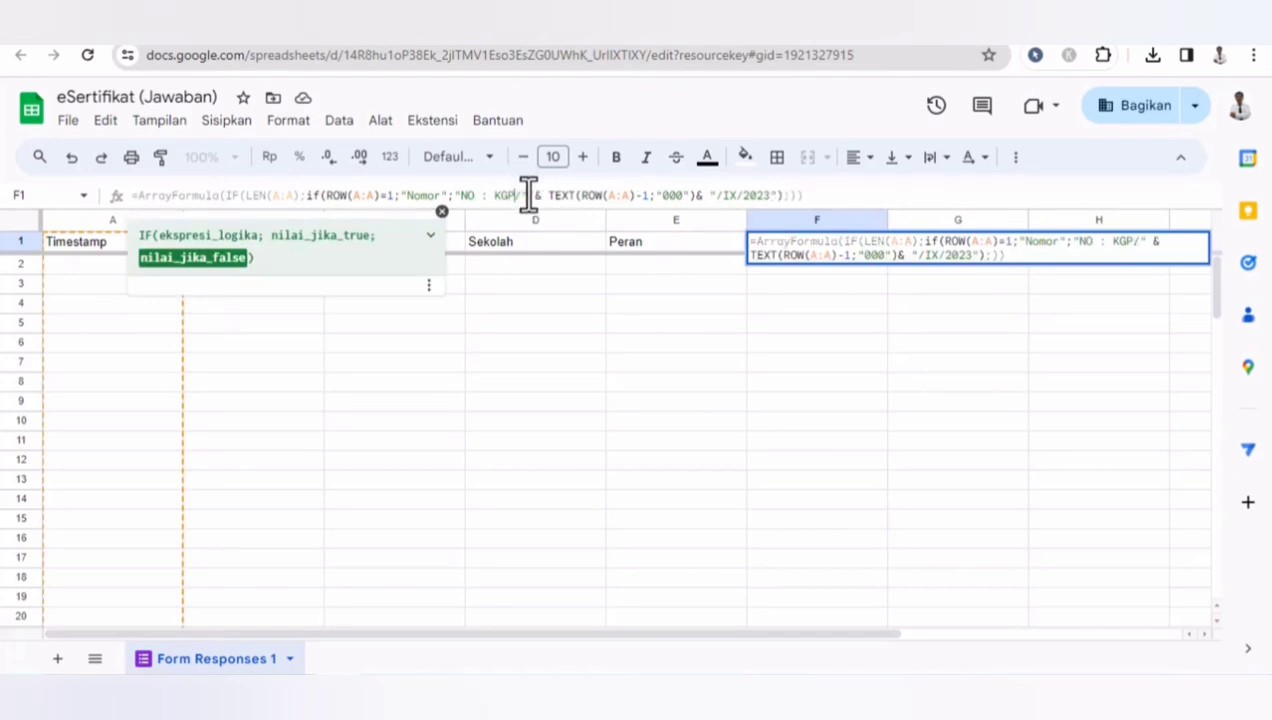
{"action": "type", "text": "SMP"}
{"action": "left_click", "coordinate": [738, 197]}
{"action": "key", "text": "BackSpace"}
{"action": "key", "text": "BackSpace"}
{"action": "type", "text": "W"}
{"action": "key", "text": "BackSpace"}
{"action": "type", "text": "Serti"}
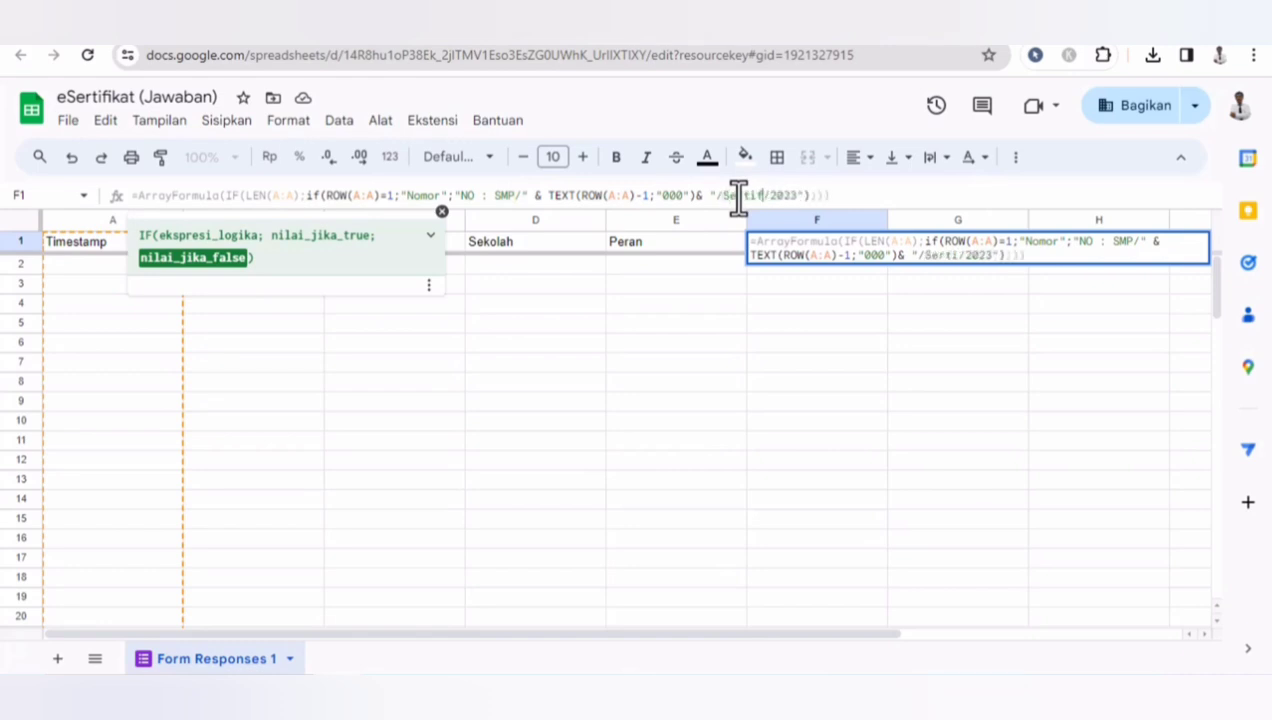
{"action": "type", "text": "fikat"}
{"action": "key", "text": "BackSpace"}
{"action": "type", "text": "4"}
{"action": "left_click", "coordinate": [819, 420]}
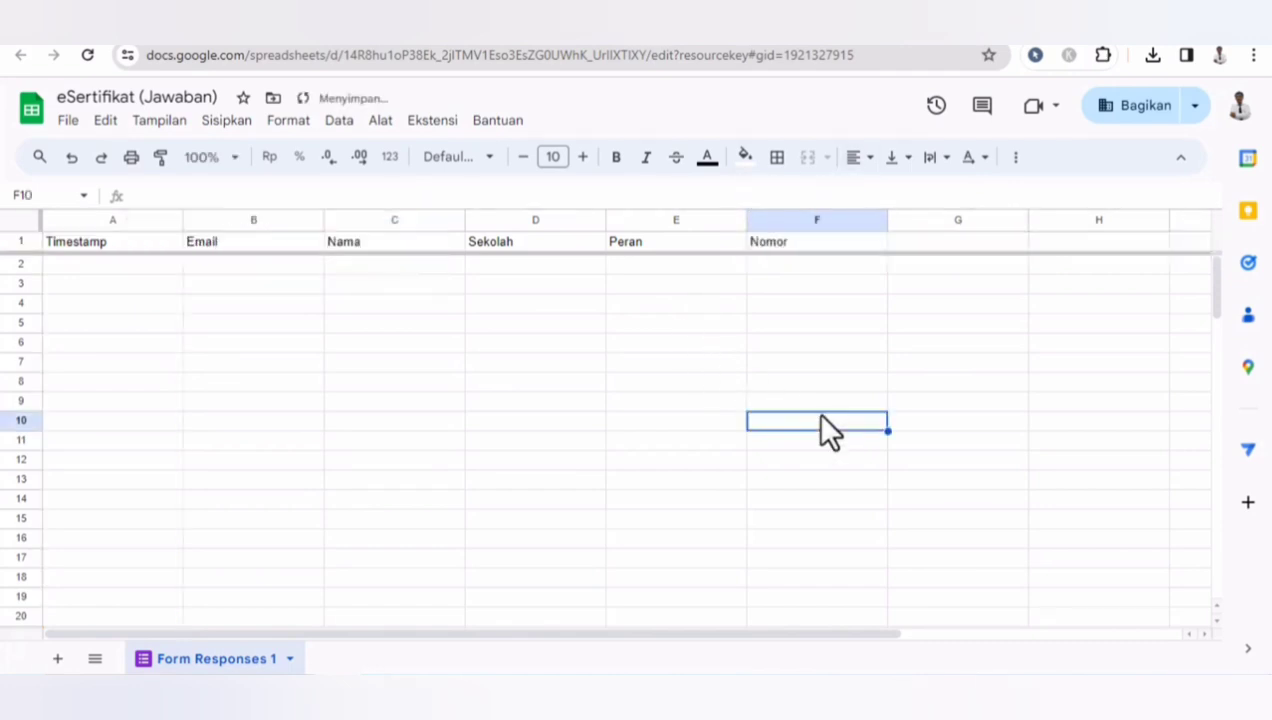
- Copy the QR CODE array formula from Notepad and paste it into cell G1
{"action": "left_click", "coordinate": [791, 265]}
{"action": "left_click", "coordinate": [922, 242]}
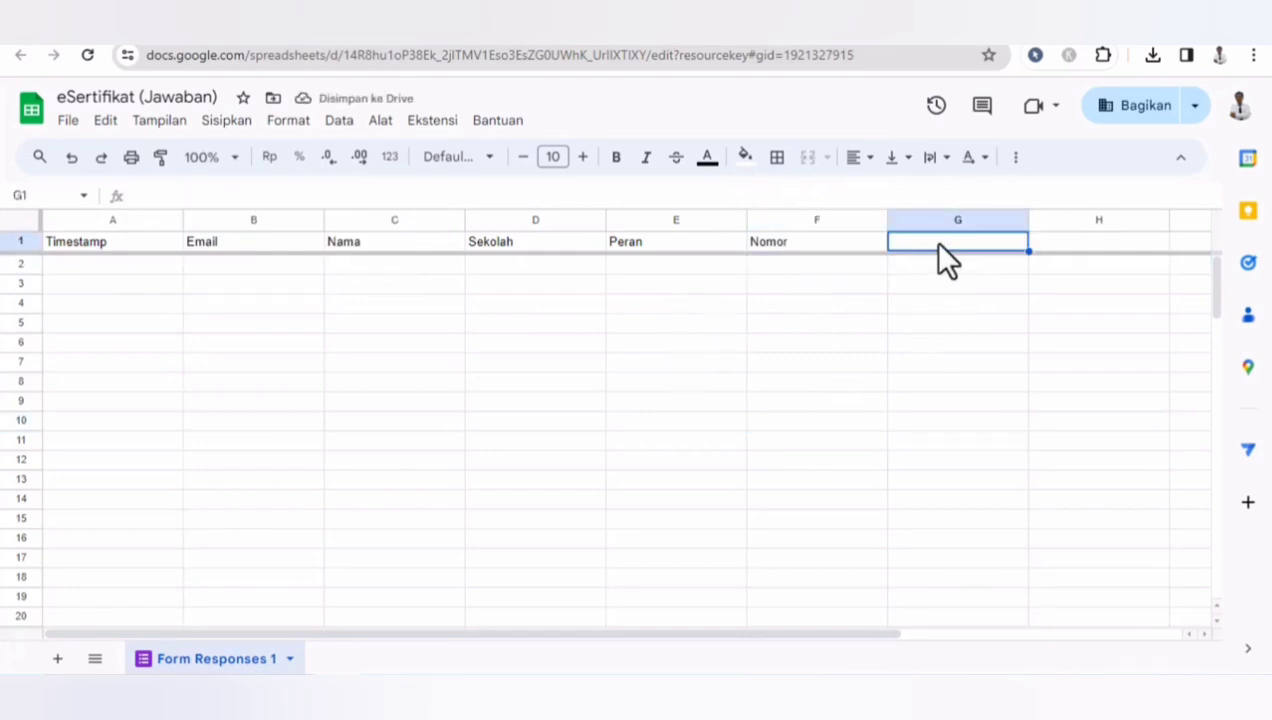
{"action": "left_click", "coordinate": [1012, 45]}
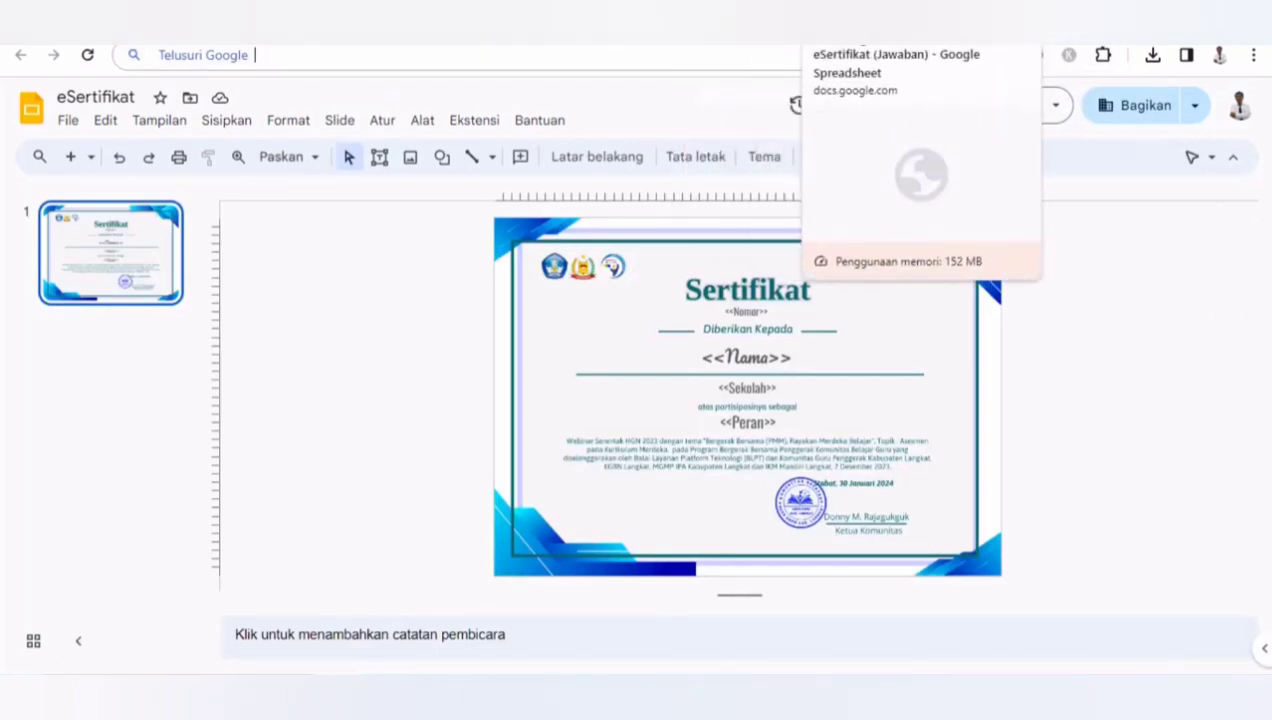
{"action": "left_click", "coordinate": [880, 40]}
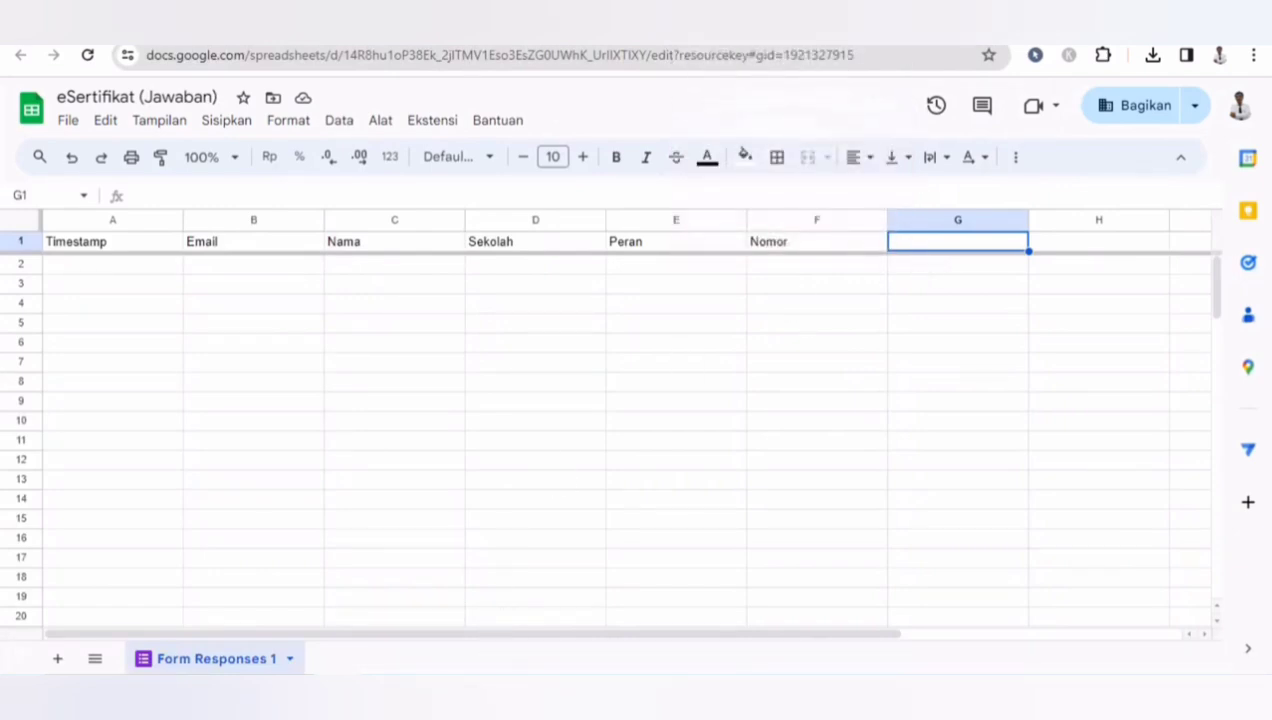
{"action": "left_click", "coordinate": [545, 698]}
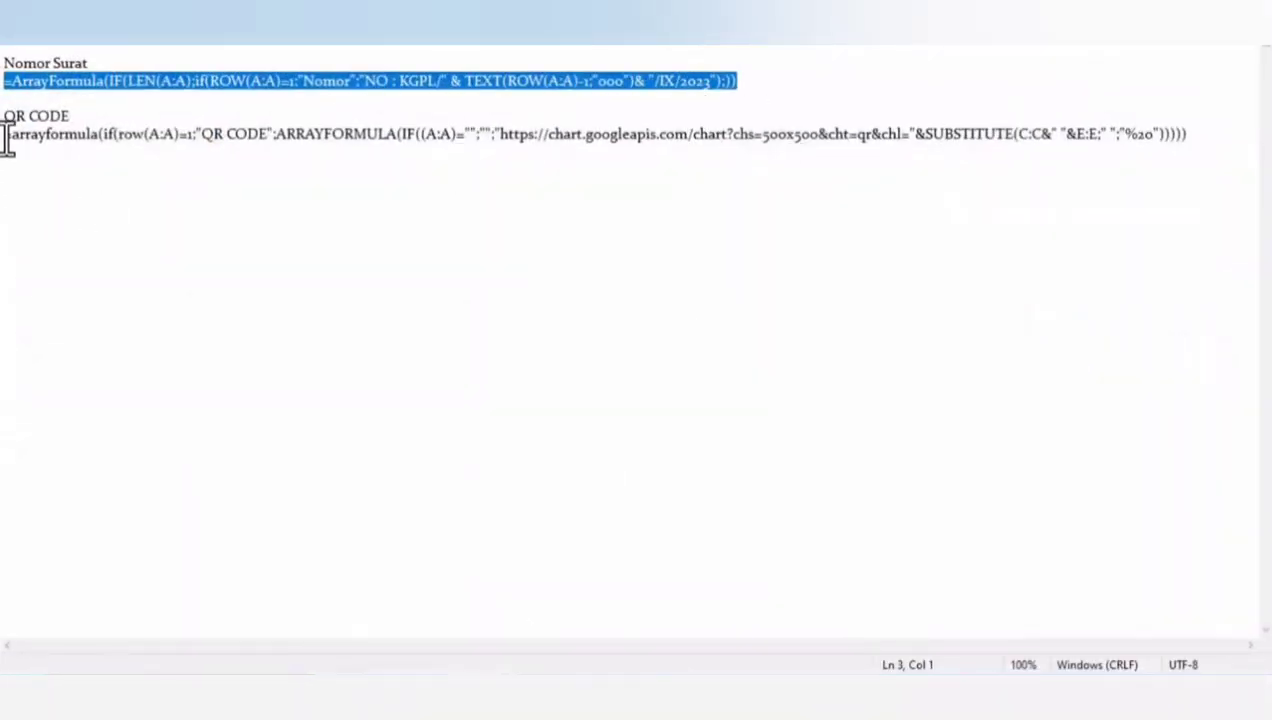
{"action": "left_click_drag", "start_coordinate": [6, 135], "coordinate": [1203, 136]}
{"action": "key", "text": "ctrl+c"}
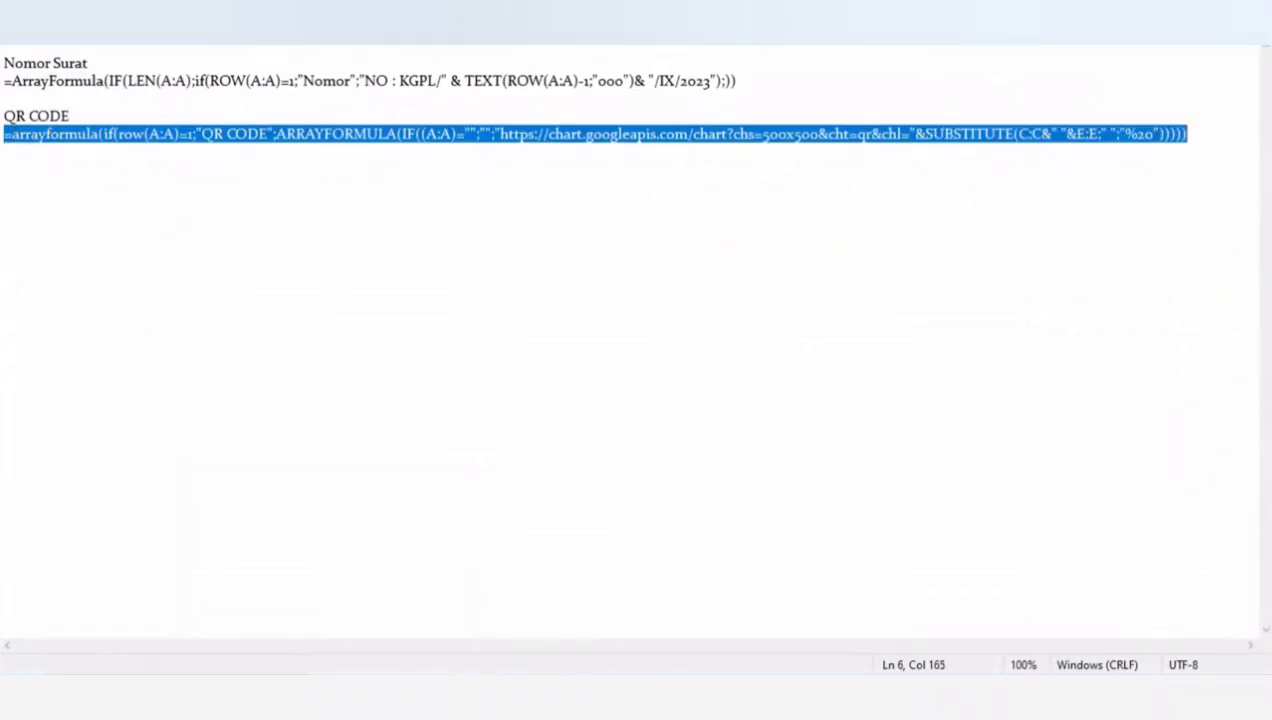
{"action": "left_click", "coordinate": [1138, 14]}
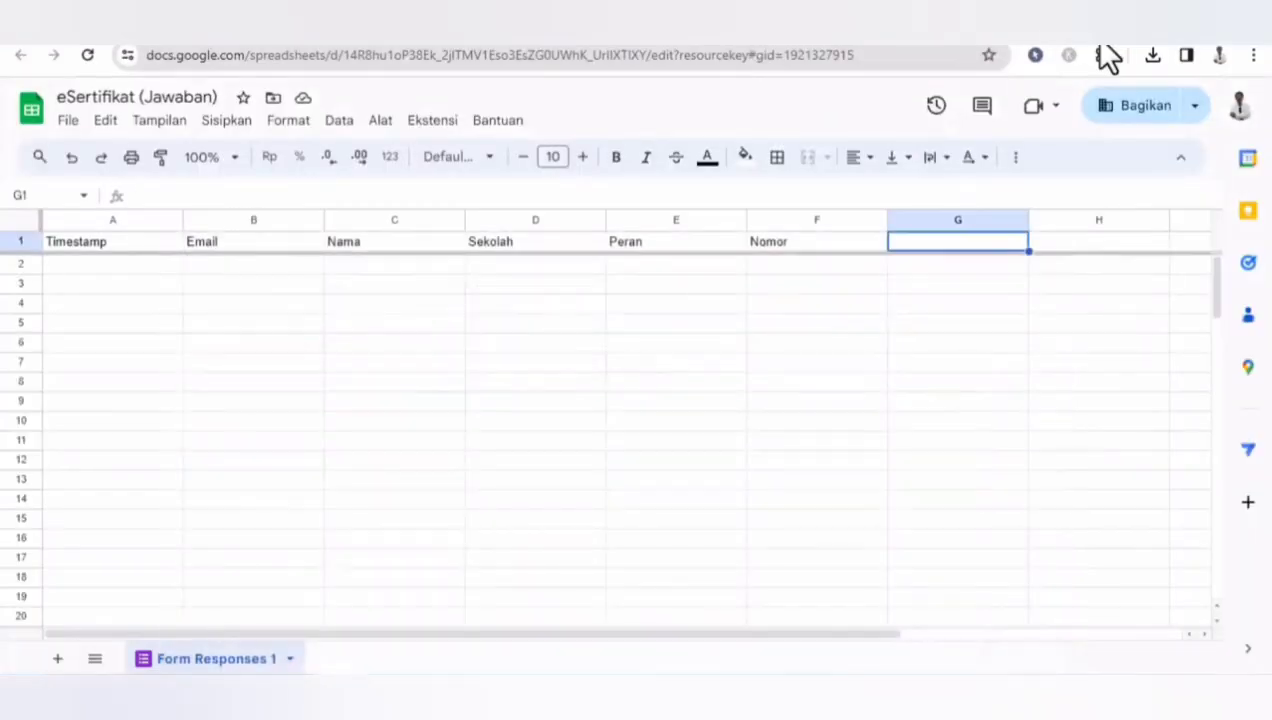
{"action": "double_click", "coordinate": [957, 244]}
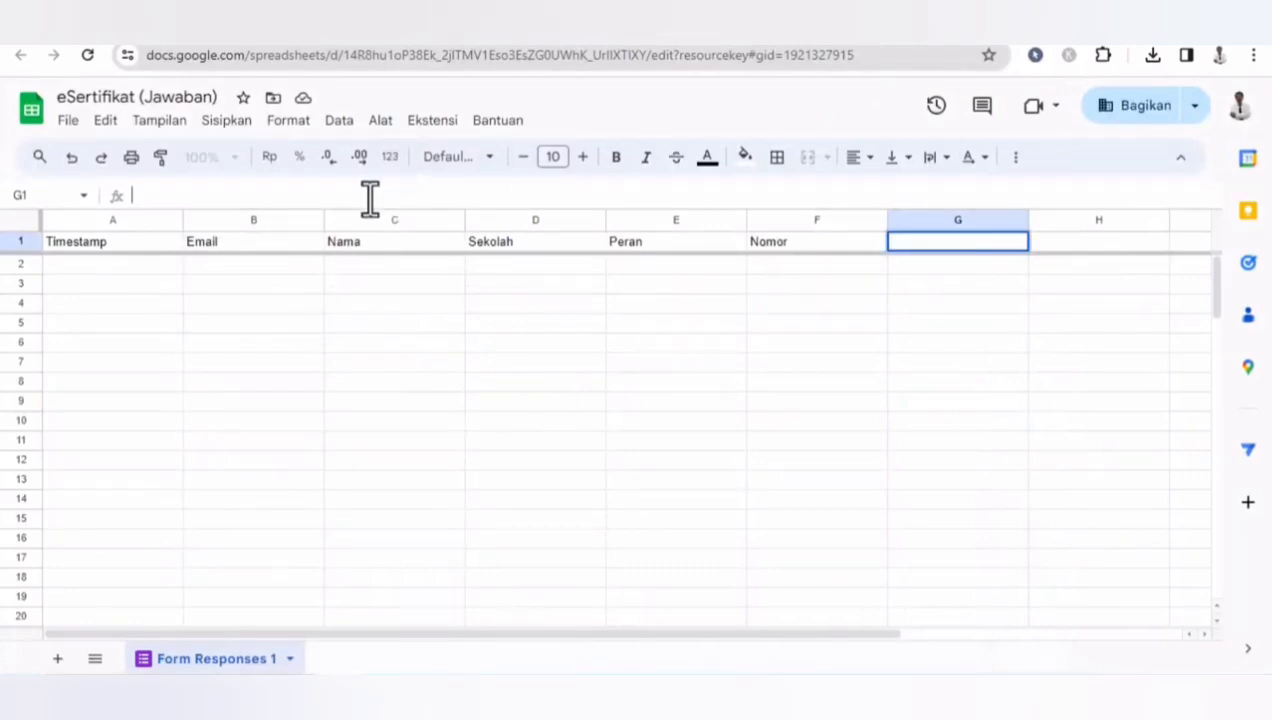
{"action": "key", "text": "ctrl+v"}
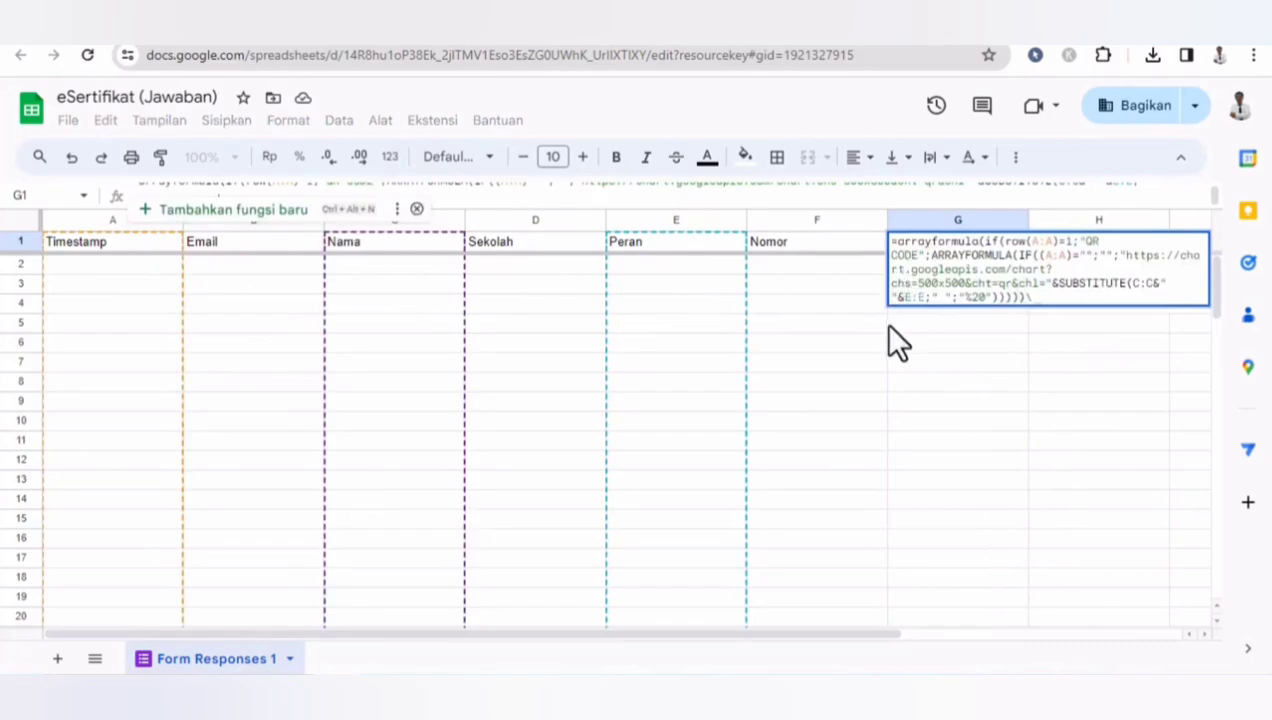
{"action": "key", "text": "Return"}
{"action": "left_click", "coordinate": [855, 432]}
{"action": "key", "text": "Escape"}
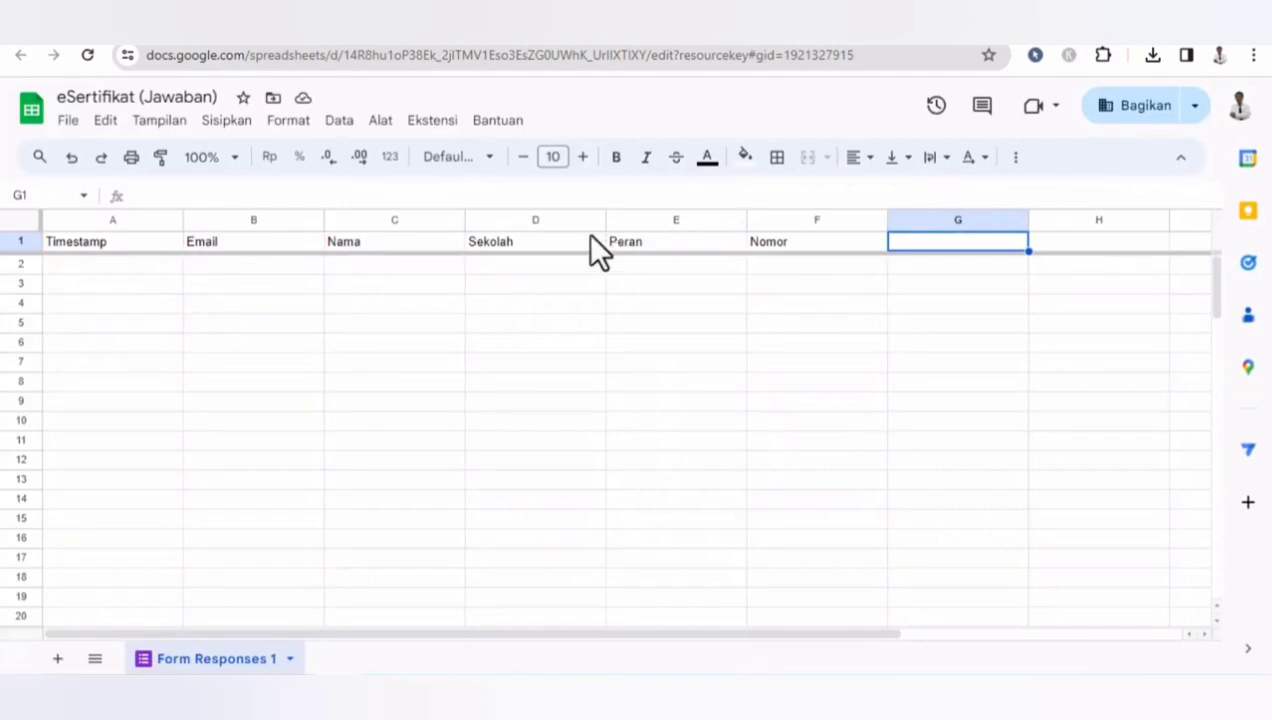
{"action": "left_click", "coordinate": [551, 190]}
{"action": "key", "text": "ctrl+v"}
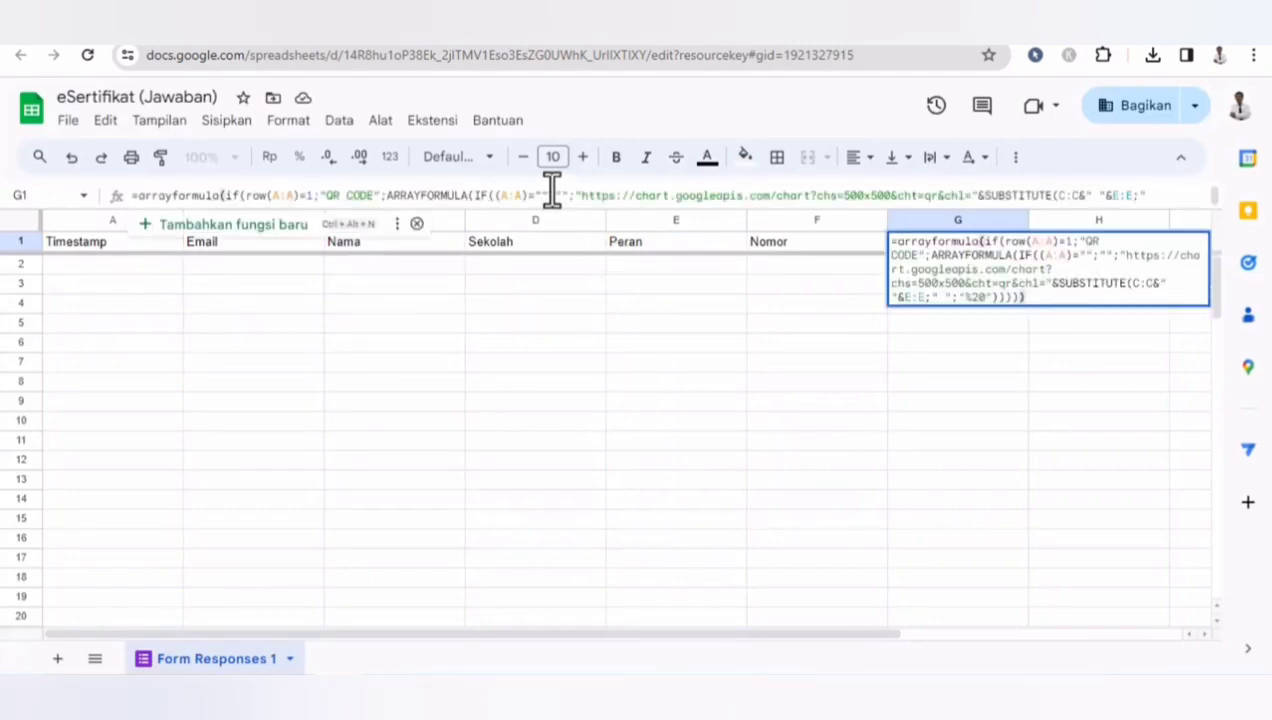
{"action": "key", "text": "Return"}
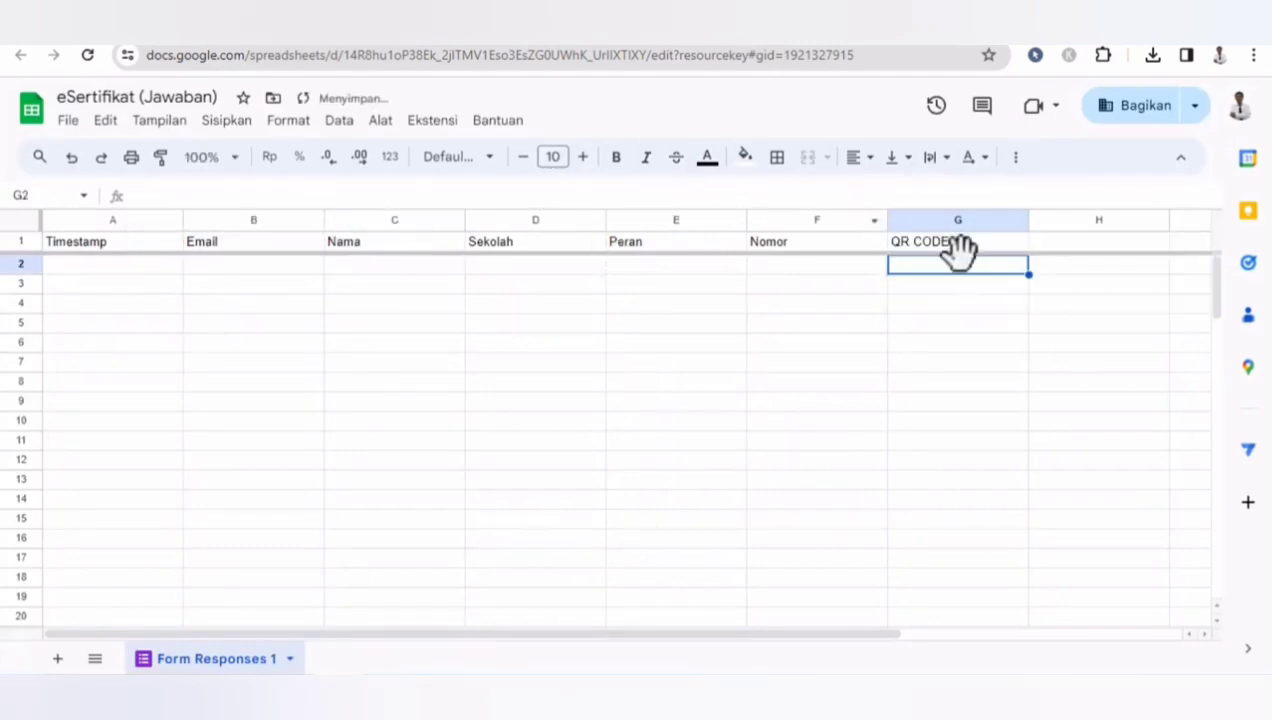
- Add a text box reading <<QR CODE>> in the lower-left area of the certificate slide
{"action": "left_click", "coordinate": [987, 18]}
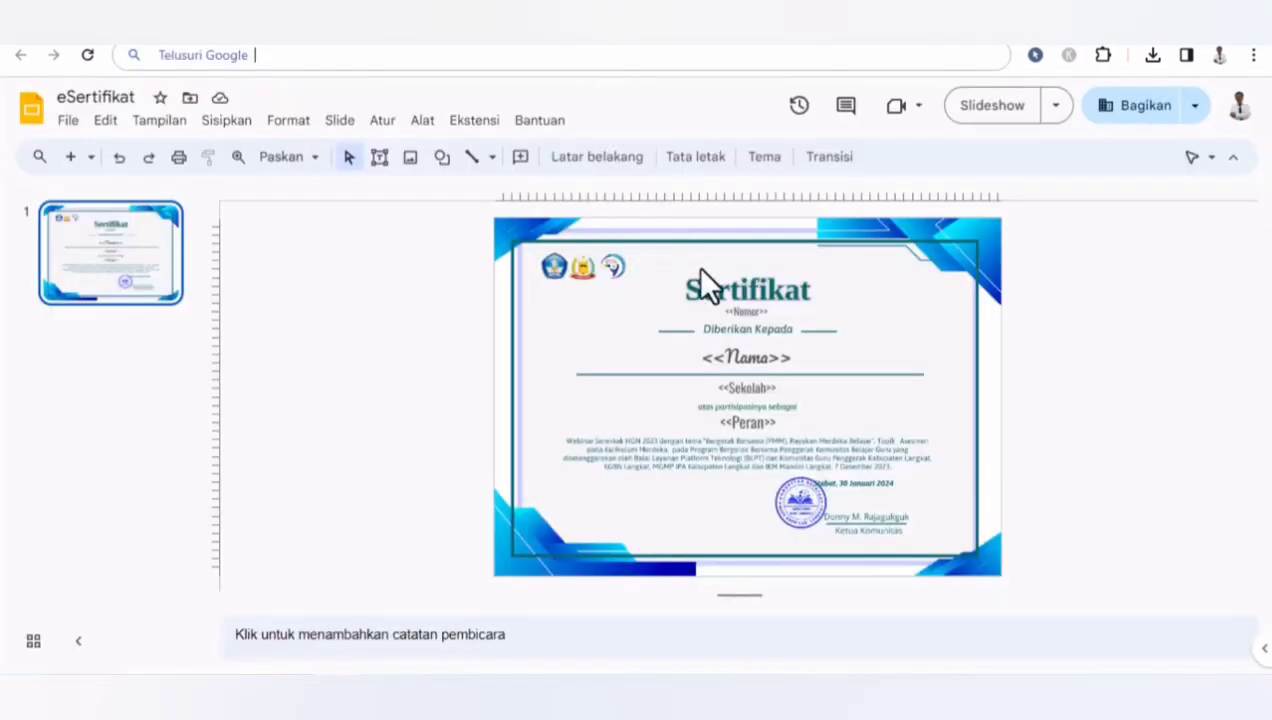
{"action": "left_click", "coordinate": [379, 157]}
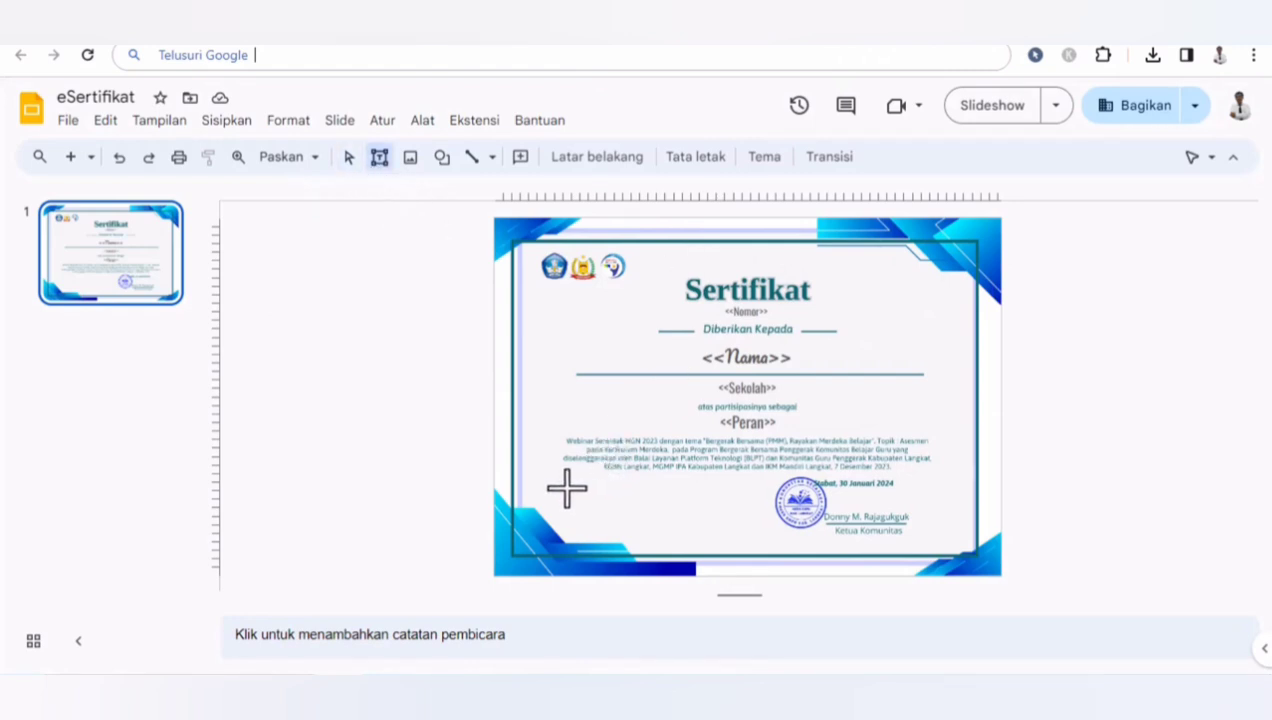
{"action": "left_click_drag", "start_coordinate": [563, 486], "coordinate": [636, 541]}
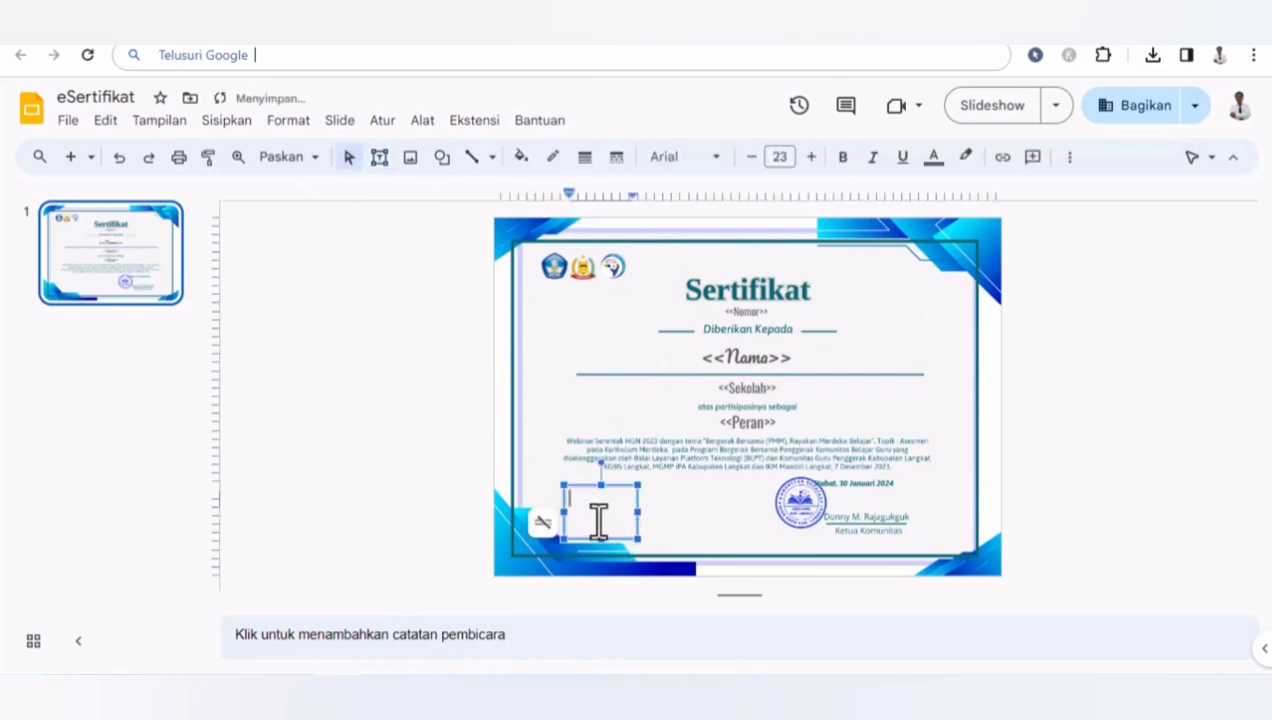
{"action": "type", "text": "<<QR CODE>>"}
{"action": "key", "text": "ctrl+a"}
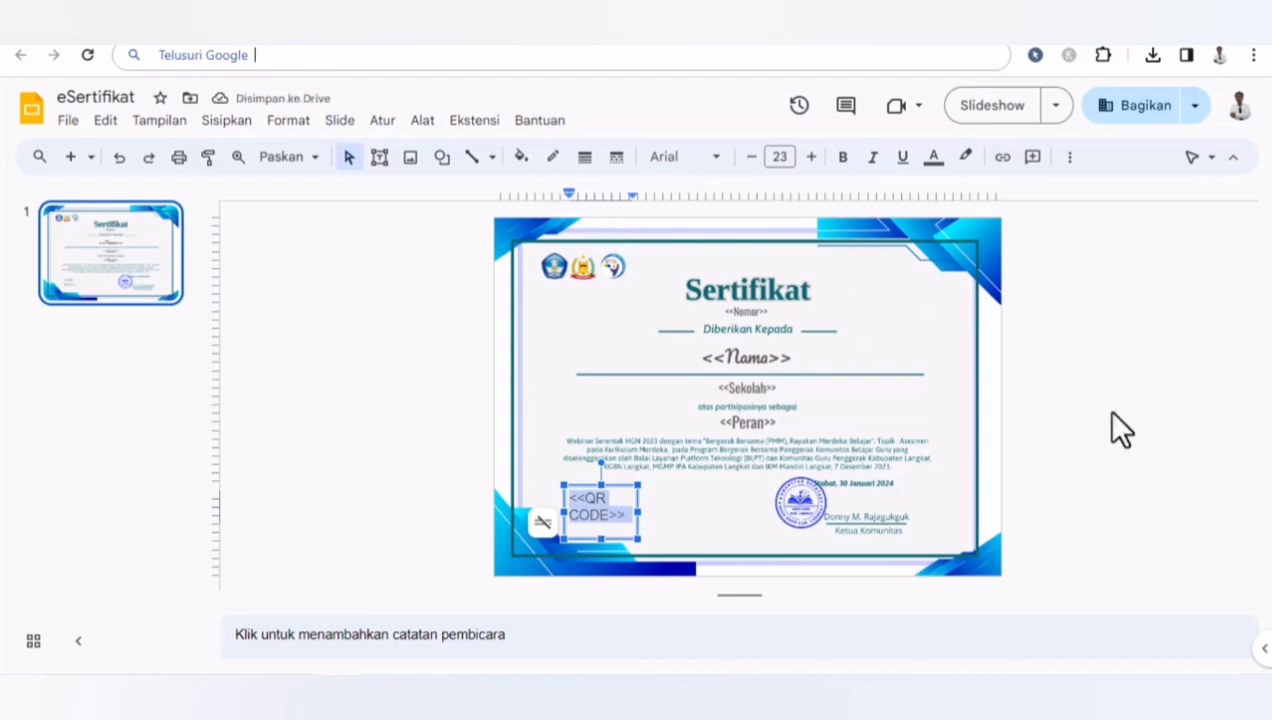
{"action": "left_click", "coordinate": [1165, 444]}
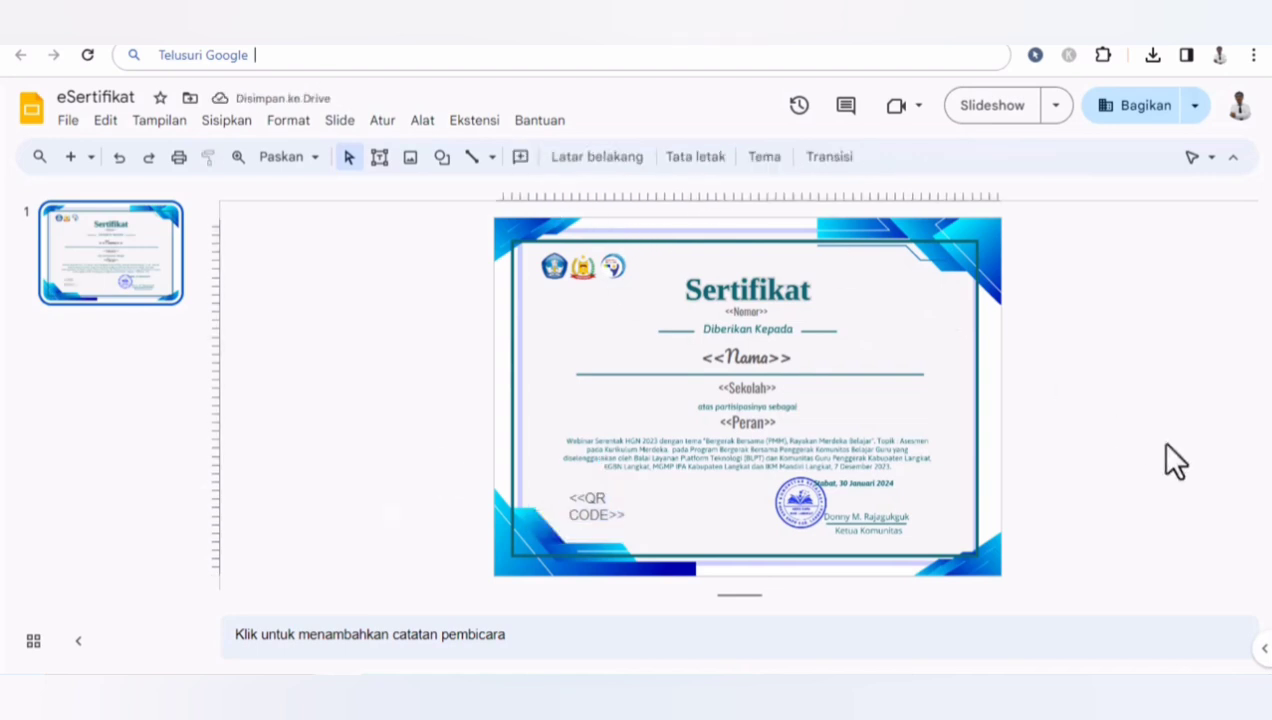
- Reduce the QR CODE placeholder's font size to 19
{"action": "left_click", "coordinate": [605, 514]}
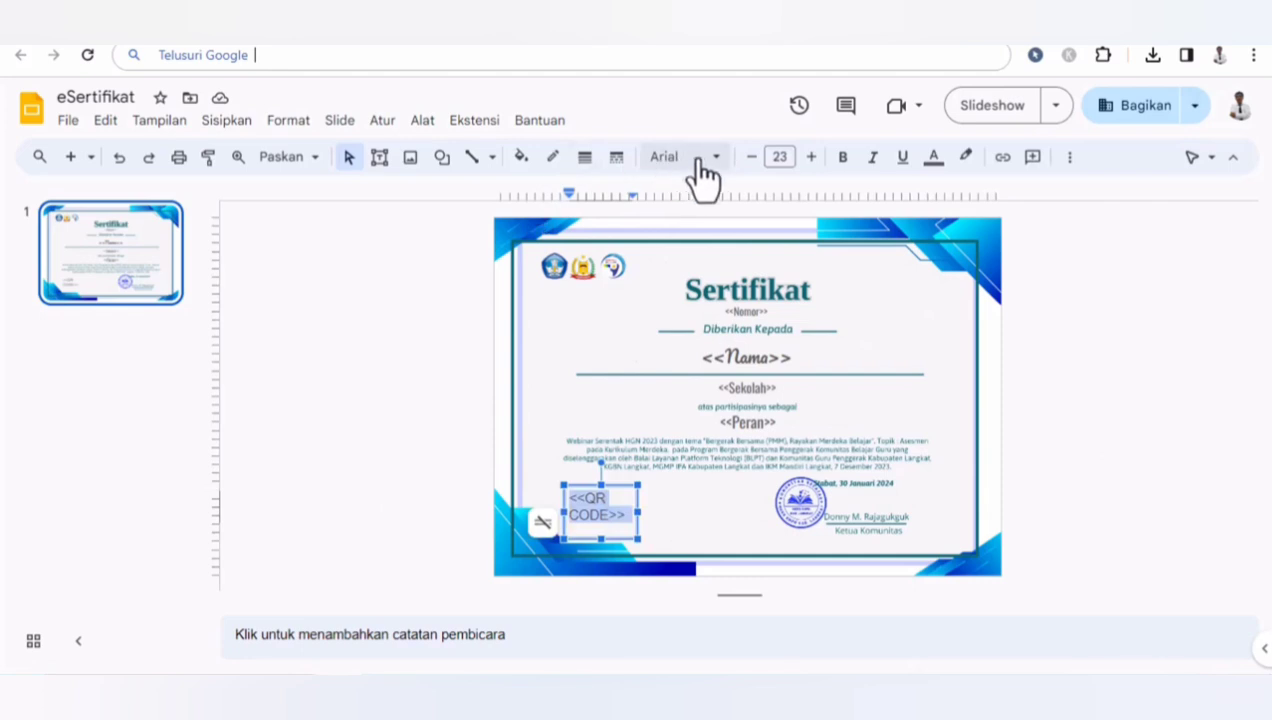
{"action": "left_click", "coordinate": [750, 157]}
{"action": "left_click", "coordinate": [750, 157]}
{"action": "left_click", "coordinate": [750, 157]}
{"action": "left_click", "coordinate": [750, 157]}
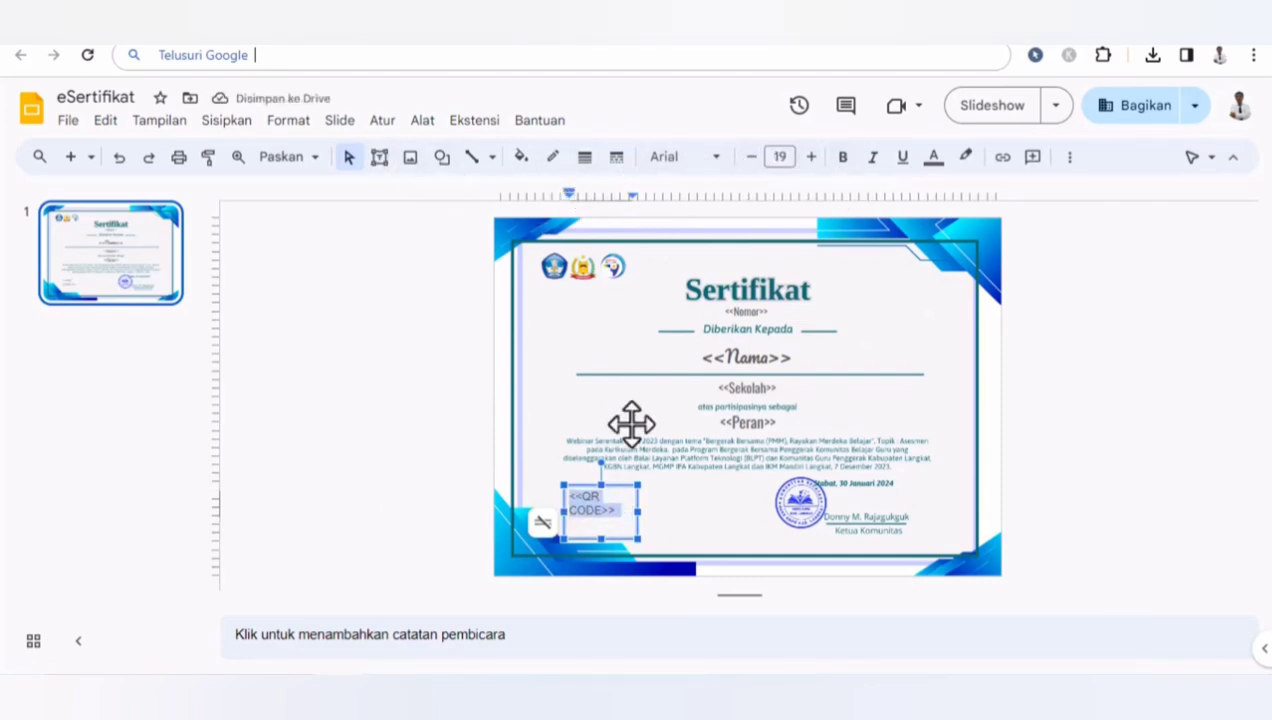
- Center-align the <<QR CODE>> placeholder text on the certificate slide
{"action": "key", "text": "ctrl+e"}
{"action": "left_click", "coordinate": [1131, 456]}
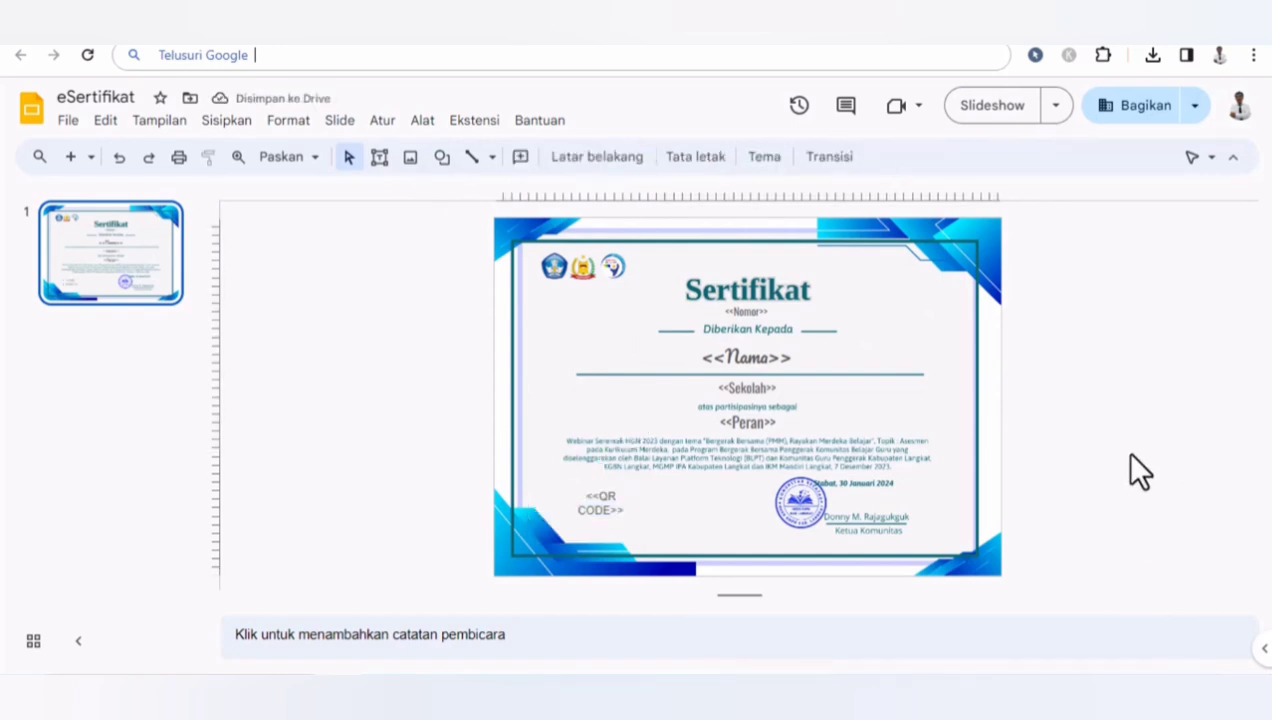
{"action": "left_click", "coordinate": [875, 48]}
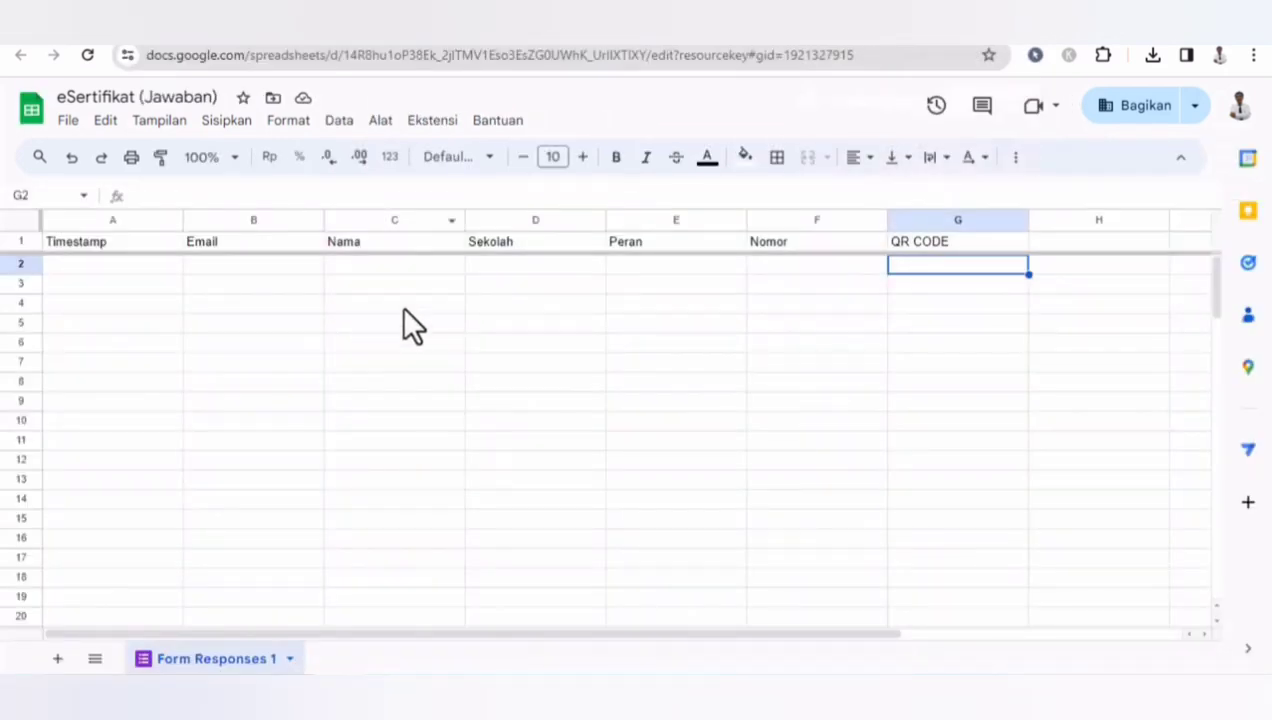
{"action": "left_click", "coordinate": [404, 268]}
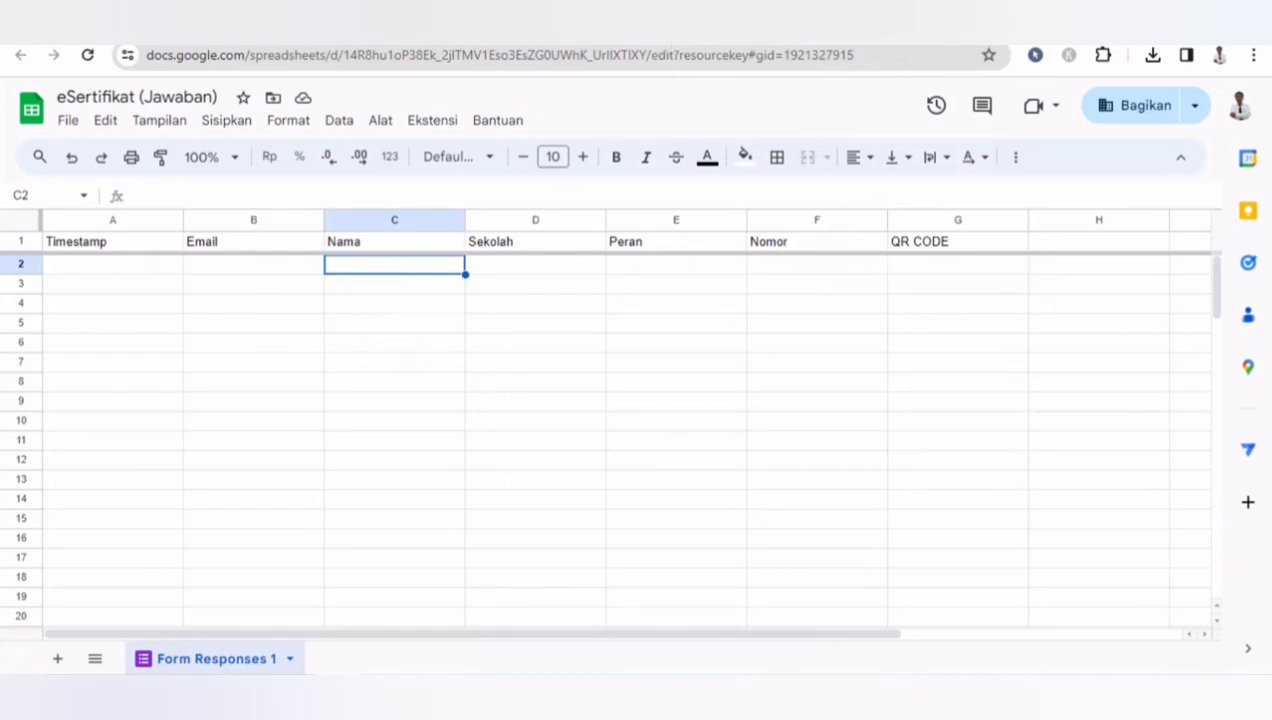
{"action": "left_click", "coordinate": [714, 14]}
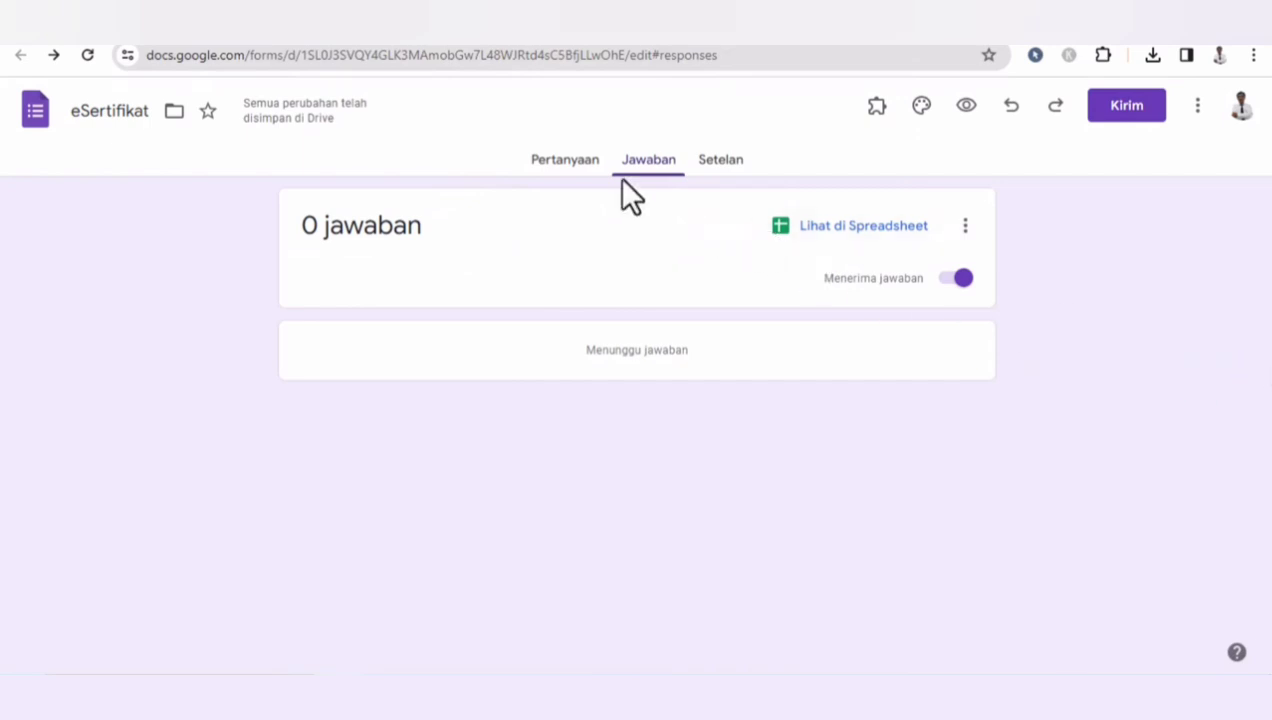
{"action": "left_click", "coordinate": [570, 165]}
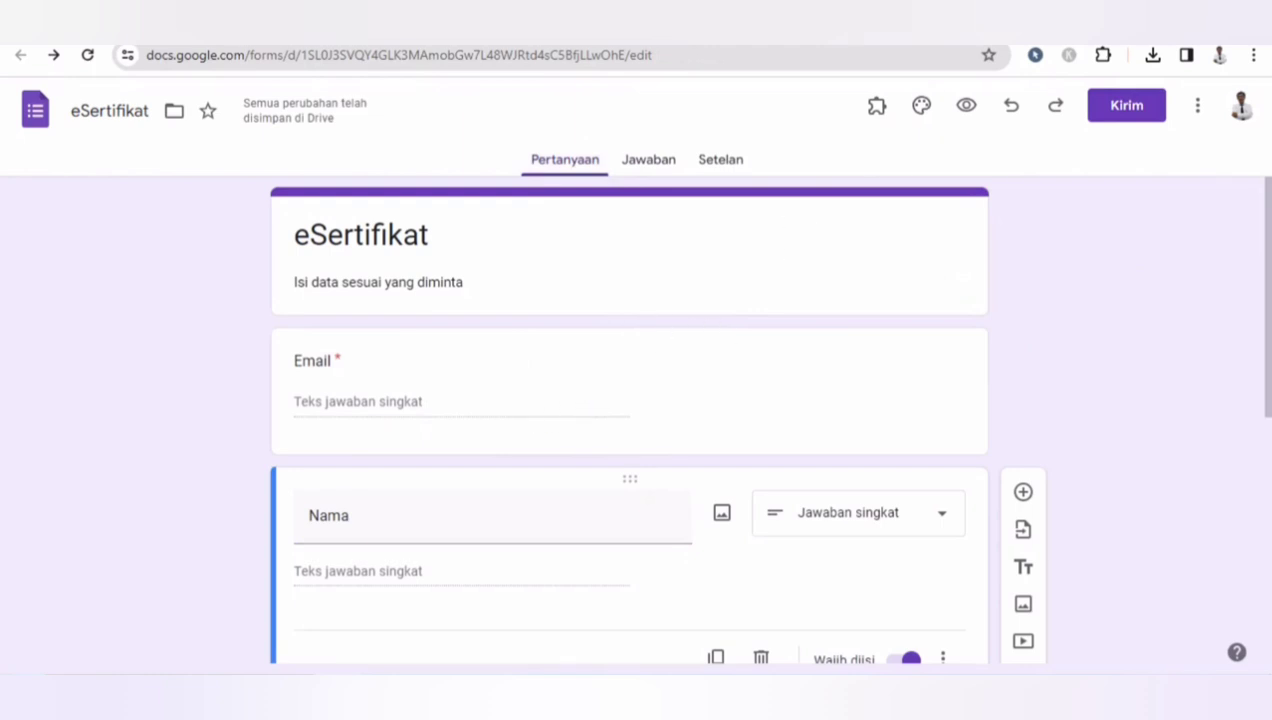
{"action": "left_click", "coordinate": [878, 46]}
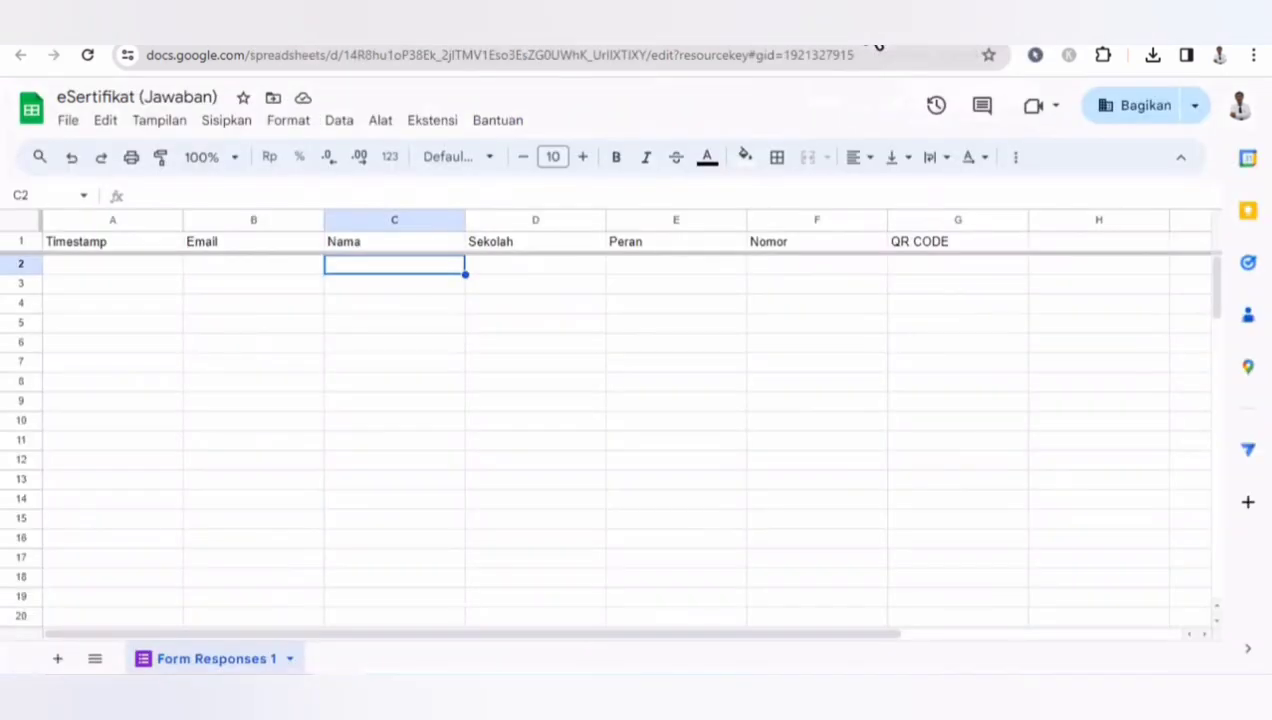
{"action": "left_click", "coordinate": [134, 262]}
{"action": "key", "text": "Tab"}
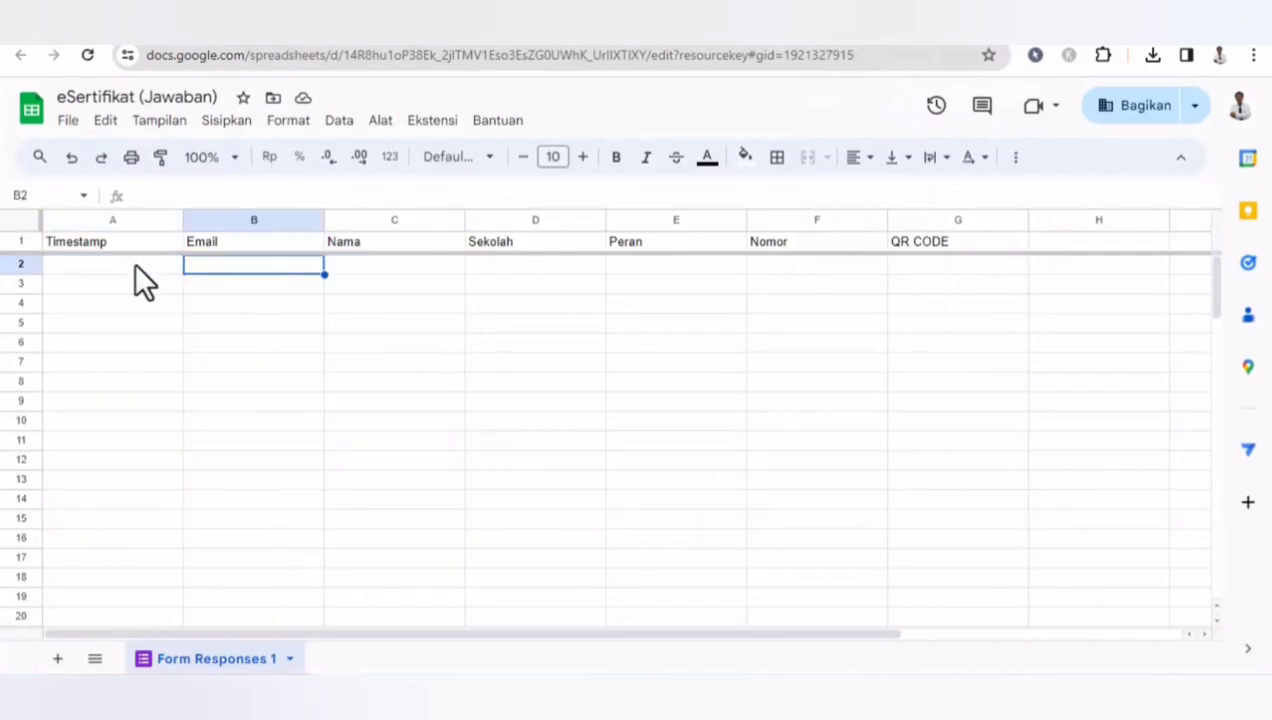
{"action": "key", "text": "Tab"}
{"action": "left_click", "coordinate": [134, 262]}
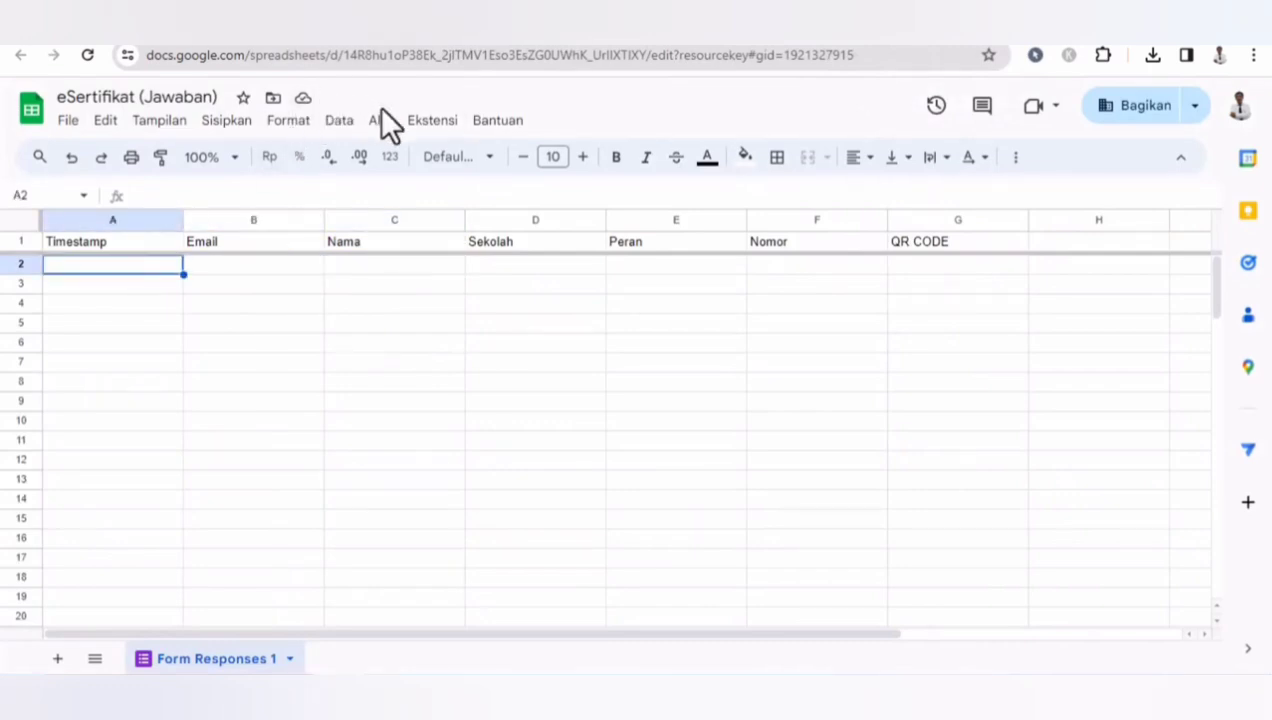
- Search the Google Workspace Marketplace for the Autocrat add-on, then close the marketplace
{"action": "left_click", "coordinate": [422, 122]}
{"action": "mouse_move", "coordinate": [477, 305]}
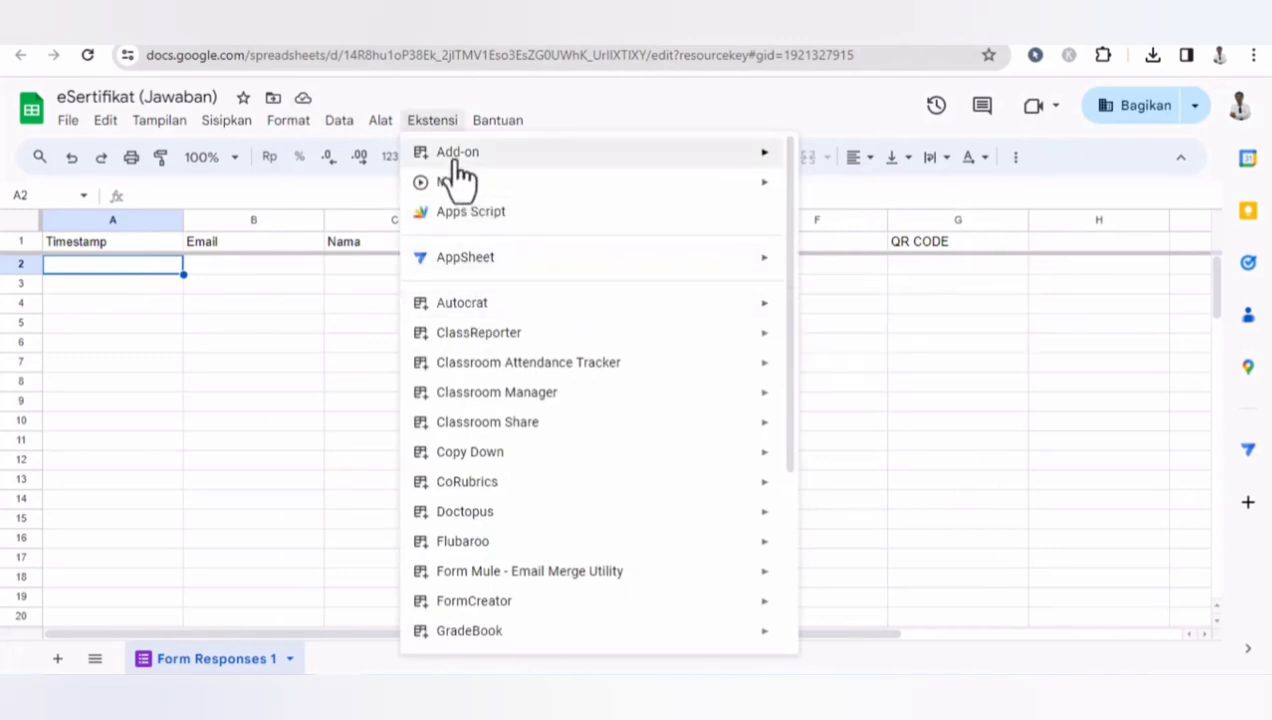
{"action": "mouse_move", "coordinate": [460, 155]}
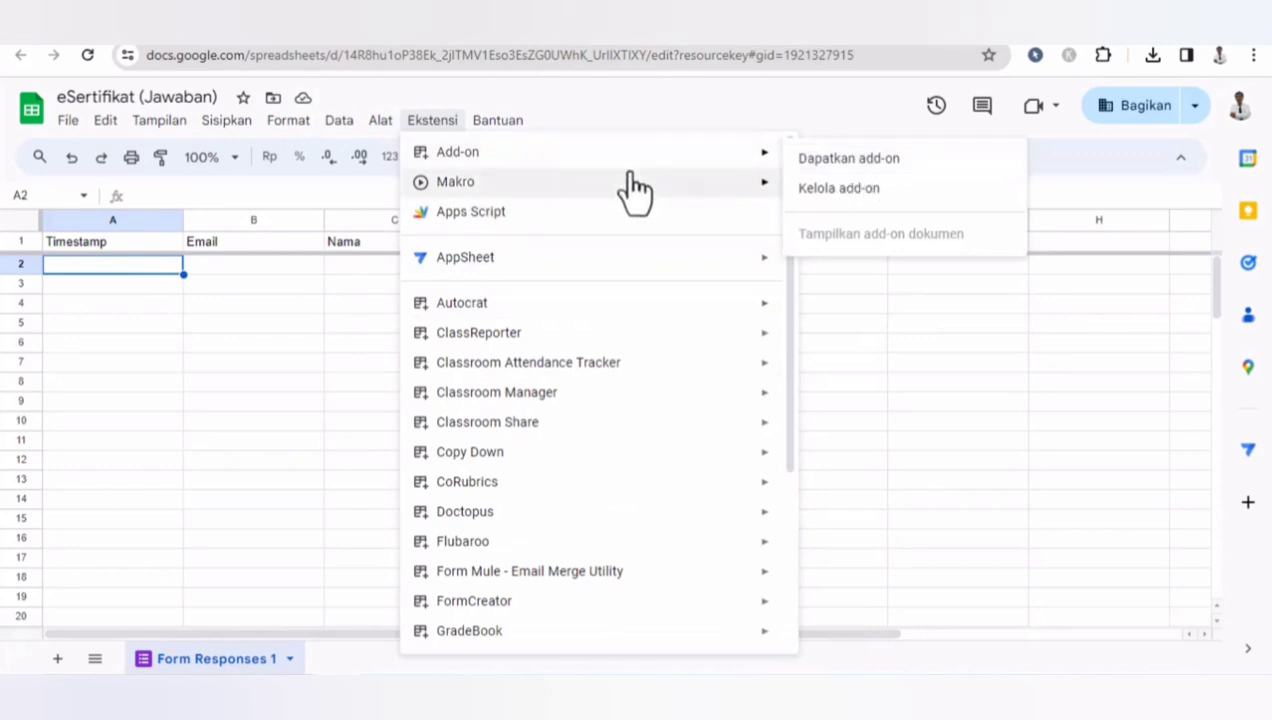
{"action": "mouse_move", "coordinate": [707, 160]}
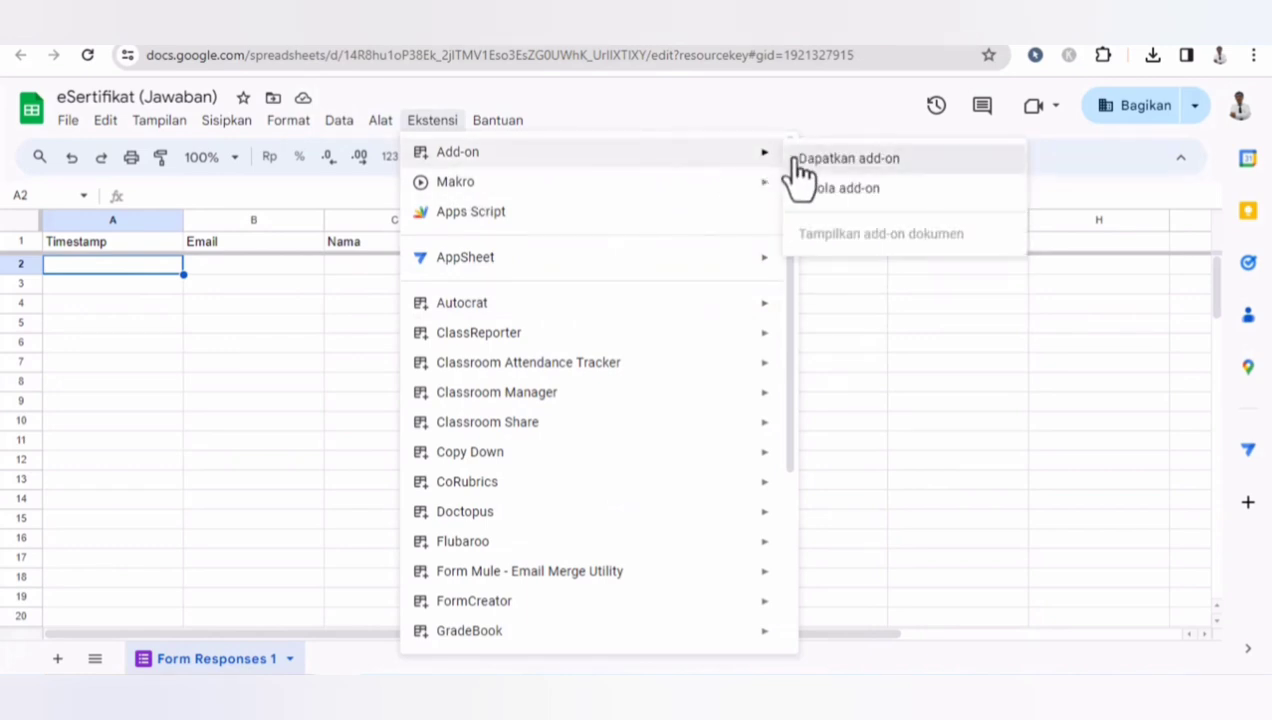
{"action": "left_click", "coordinate": [795, 160]}
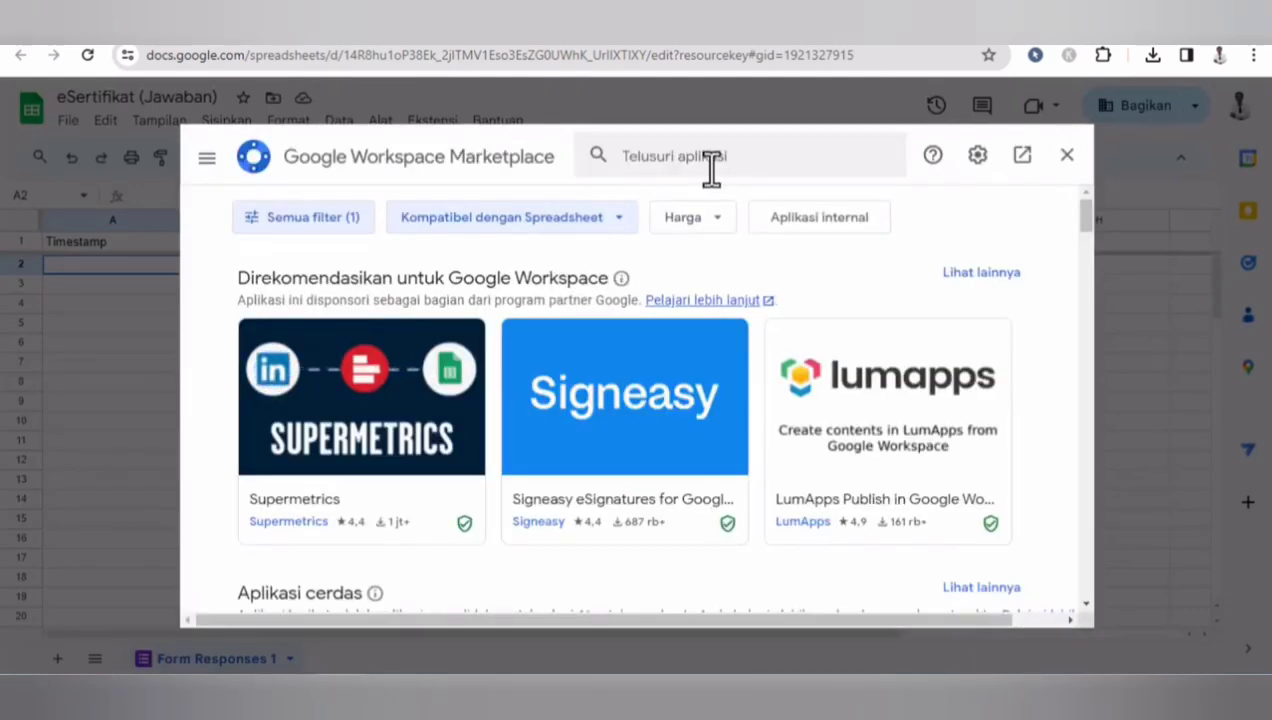
{"action": "left_click", "coordinate": [680, 160]}
{"action": "type", "text": "auto"}
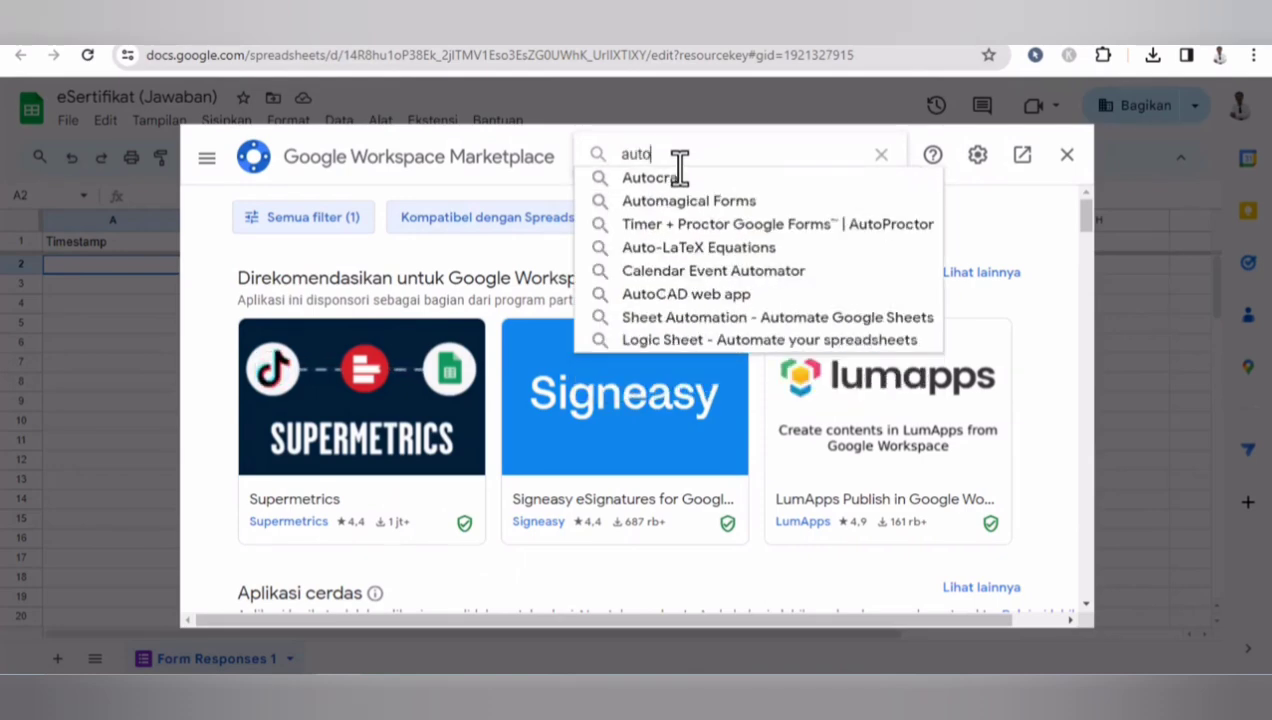
{"action": "left_click", "coordinate": [675, 177]}
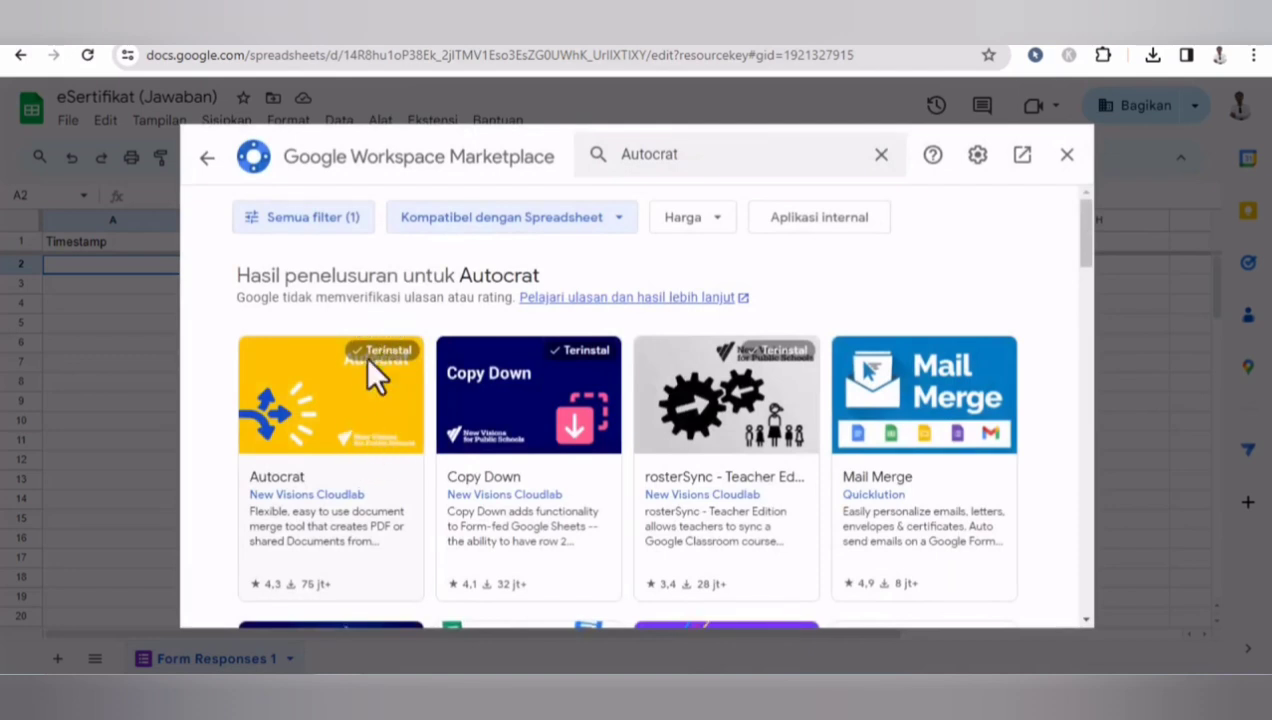
{"action": "left_click", "coordinate": [1067, 156]}
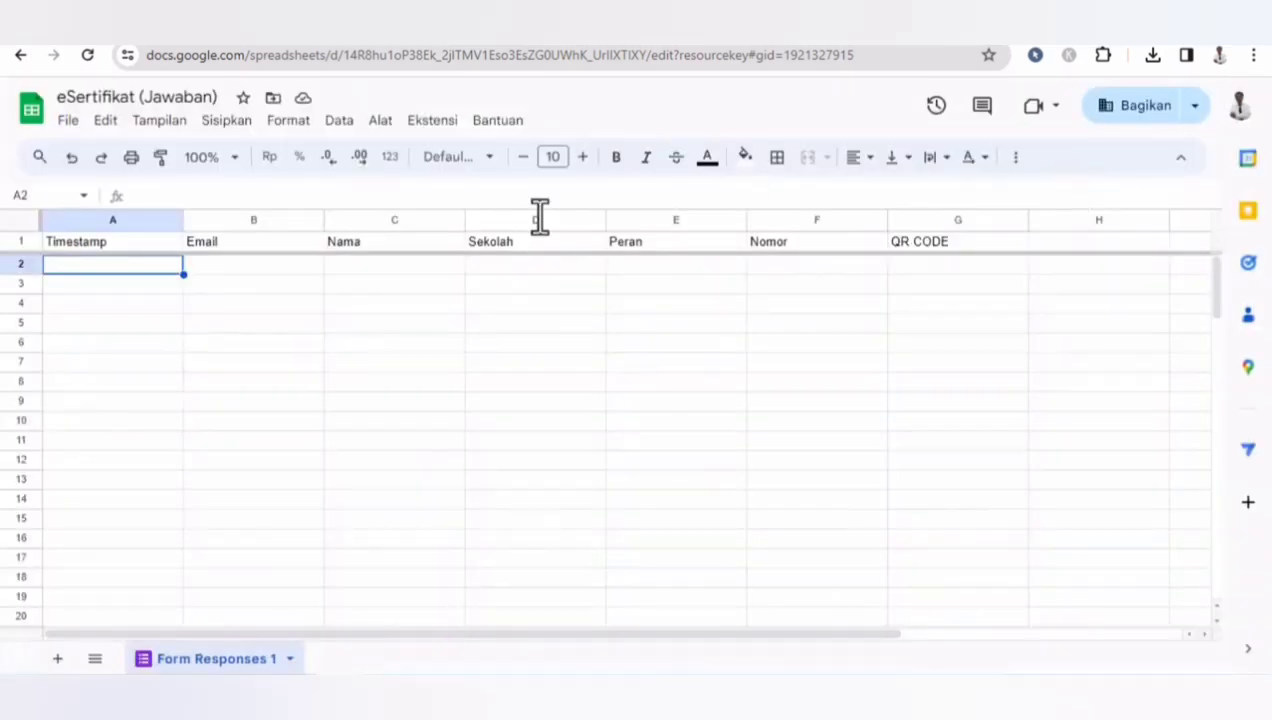
- Launch the Autocrat add-on and authorize its access to the Google account
{"action": "left_click", "coordinate": [436, 122]}
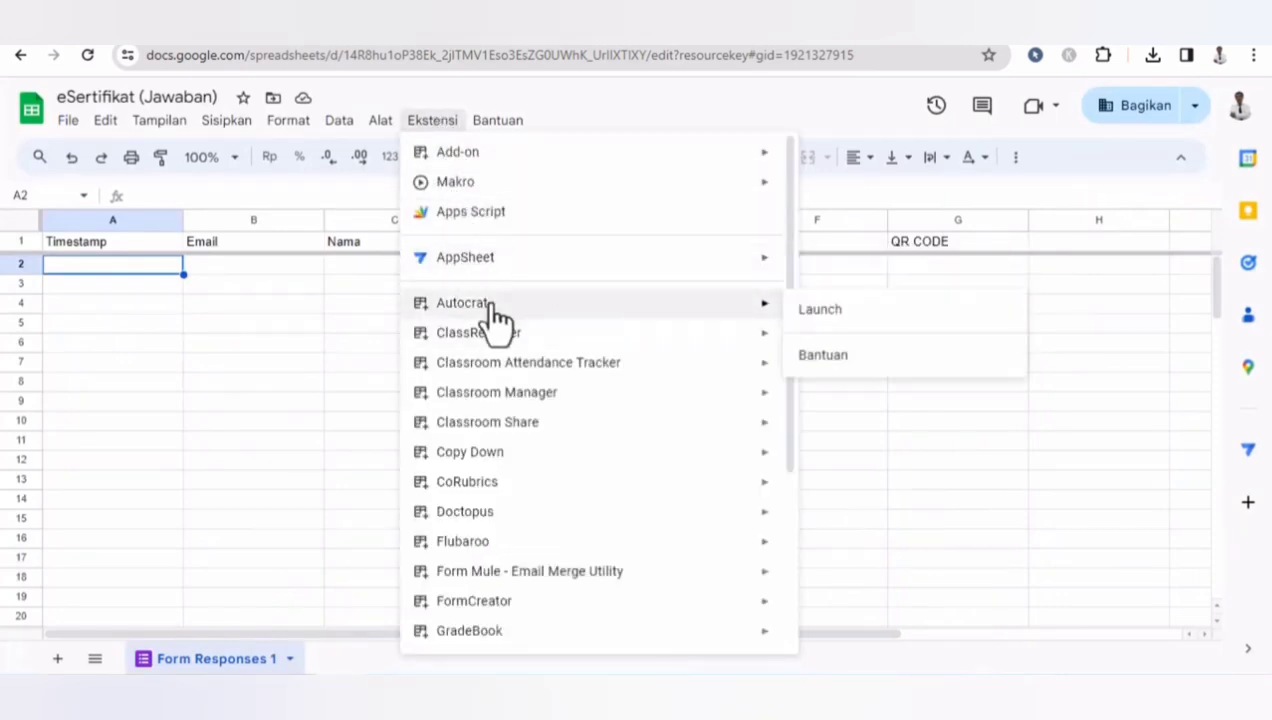
{"action": "left_click", "coordinate": [822, 312]}
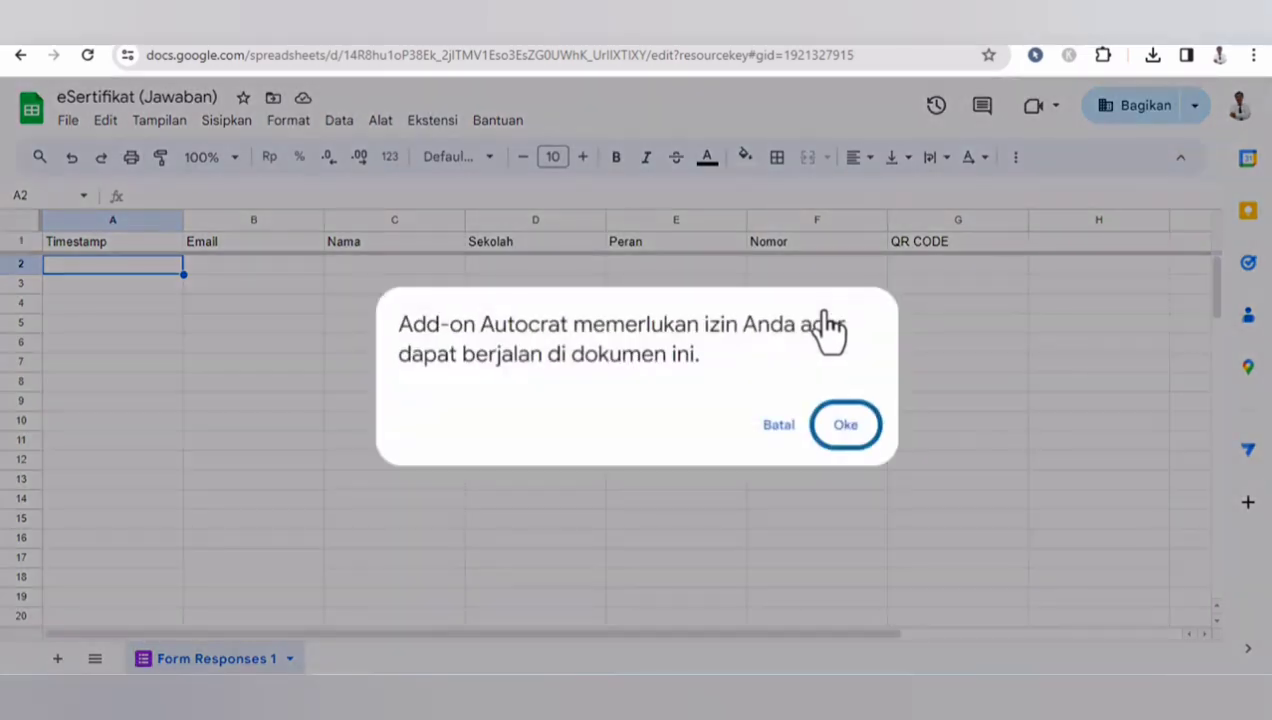
{"action": "left_click", "coordinate": [845, 426]}
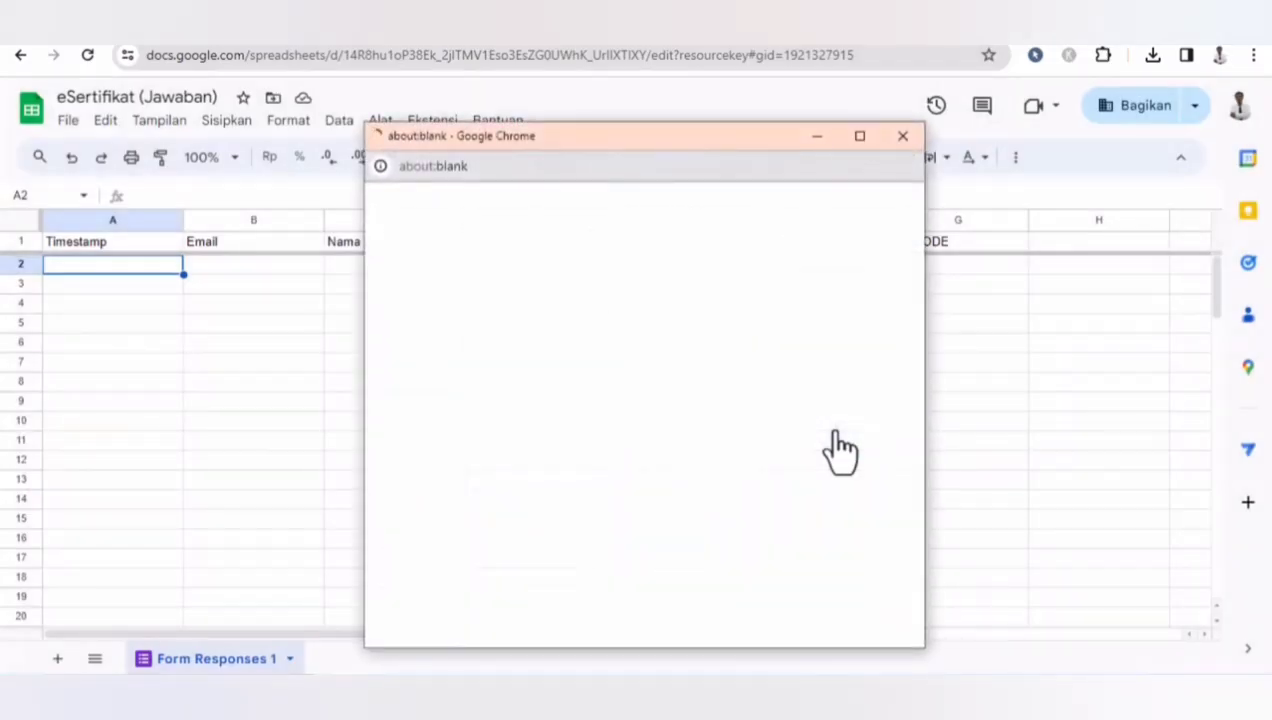
{"action": "left_click", "coordinate": [554, 430]}
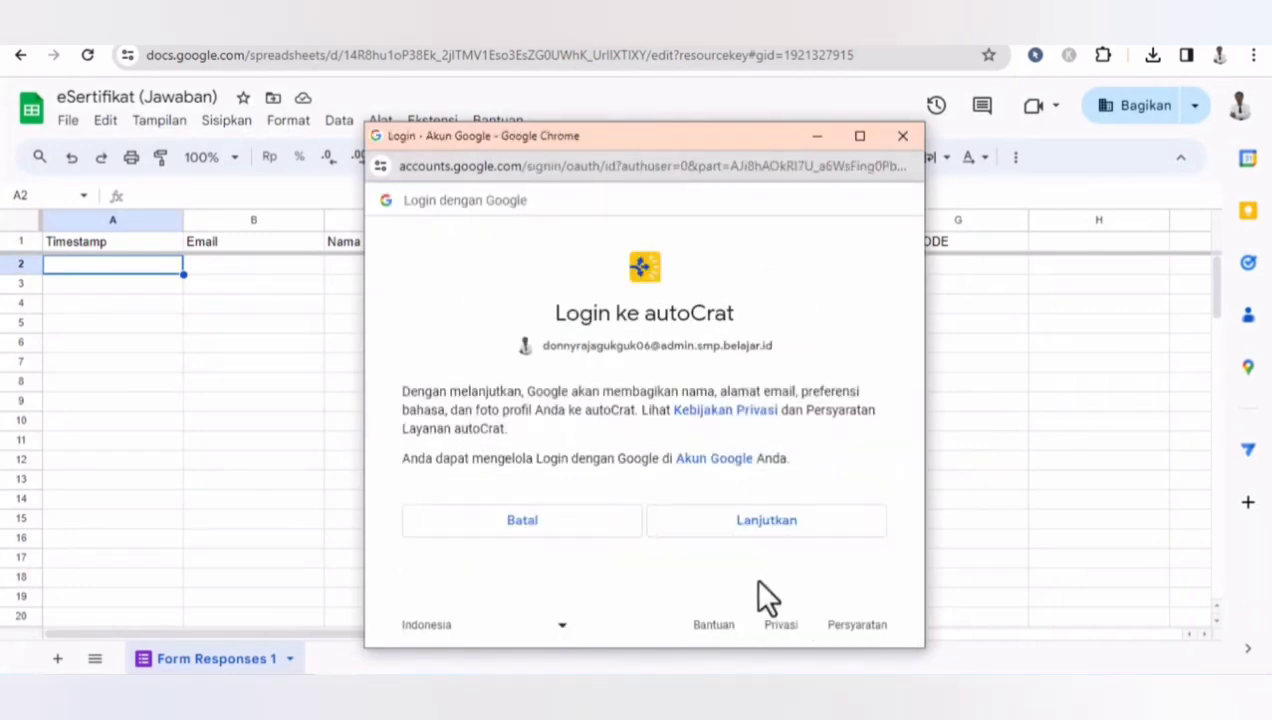
{"action": "left_click", "coordinate": [756, 522]}
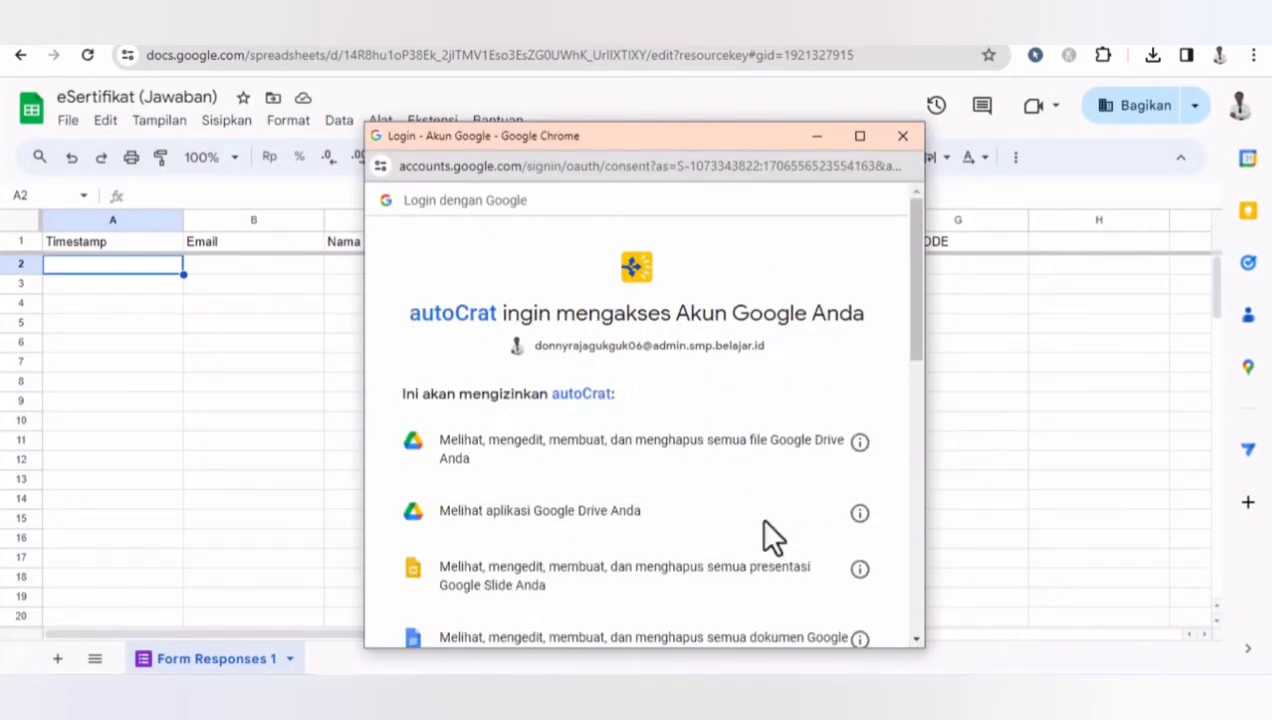
{"action": "left_click_drag", "start_coordinate": [916, 302], "coordinate": [916, 614]}
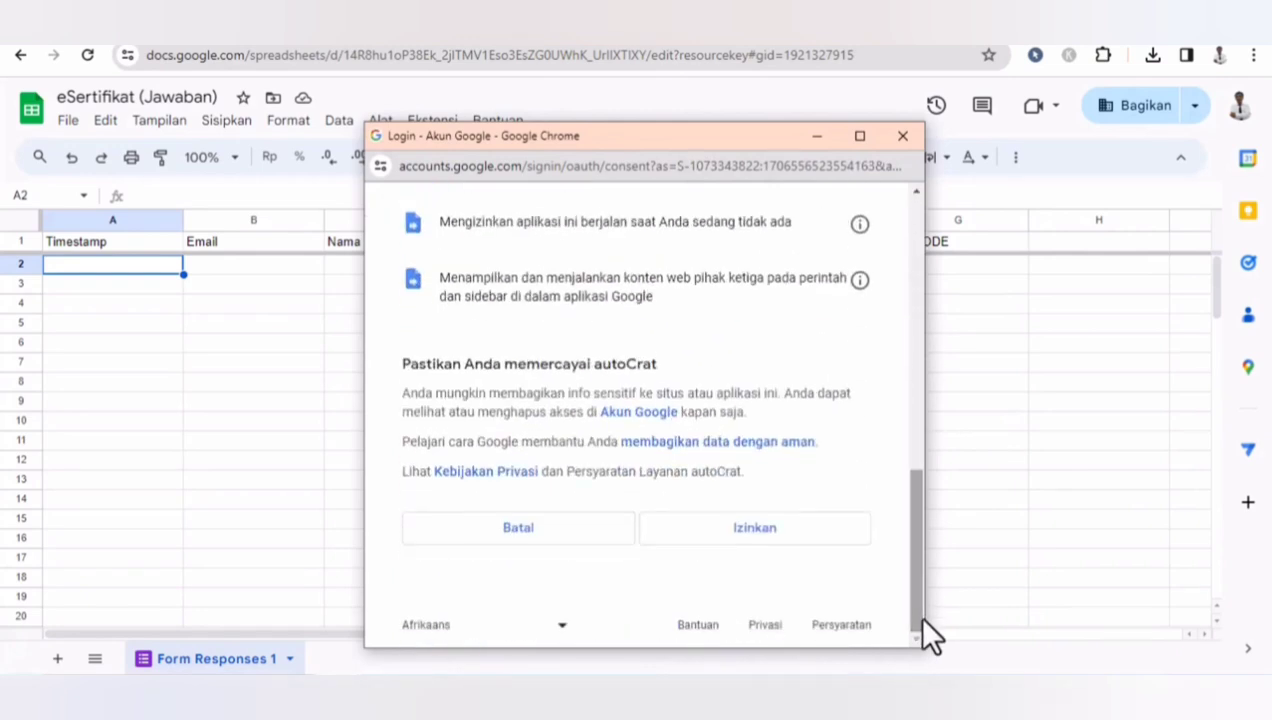
{"action": "left_click", "coordinate": [757, 540]}
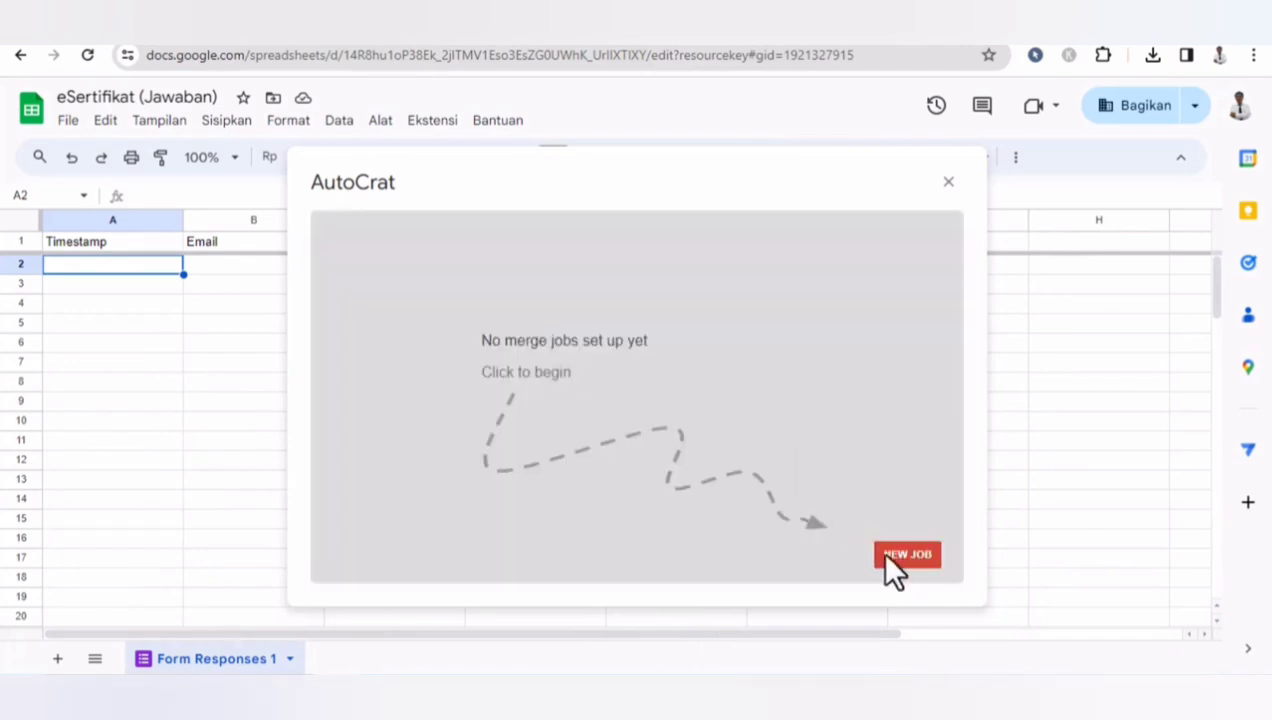
- Create a new Autocrat merge job named eSertifikat and continue to the template step
{"action": "left_click", "coordinate": [893, 560]}
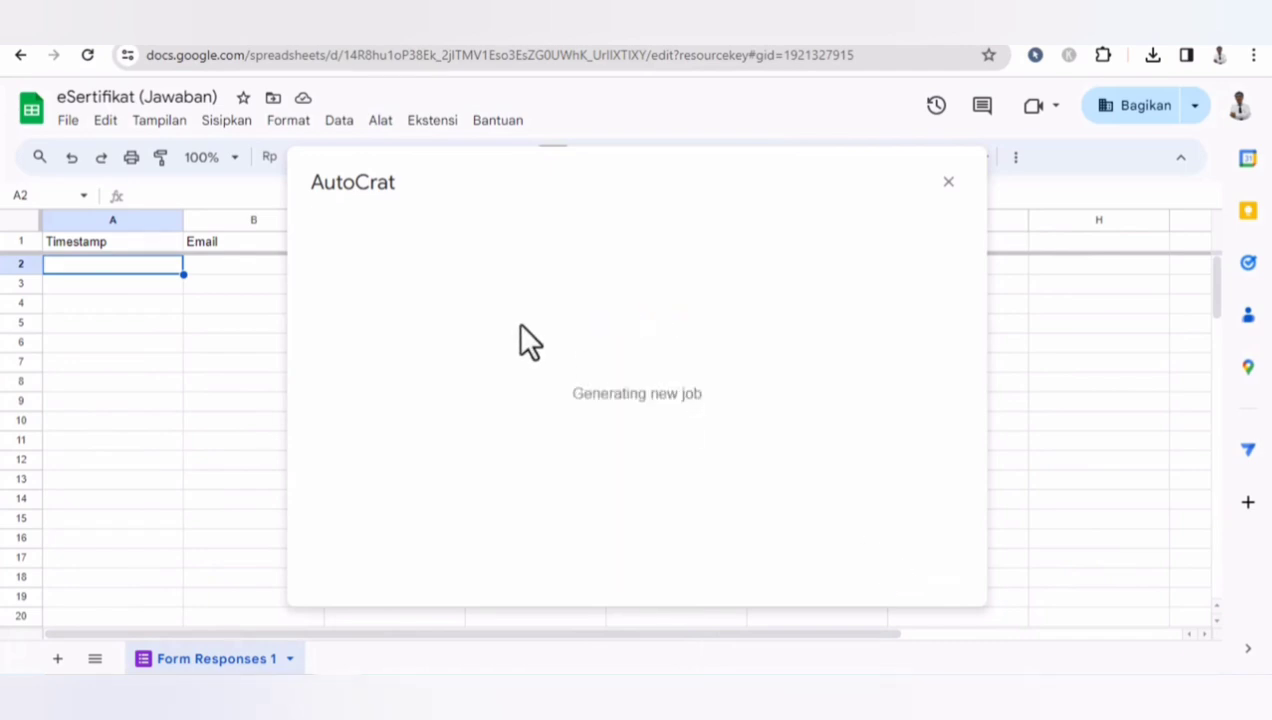
{"action": "left_click", "coordinate": [438, 316]}
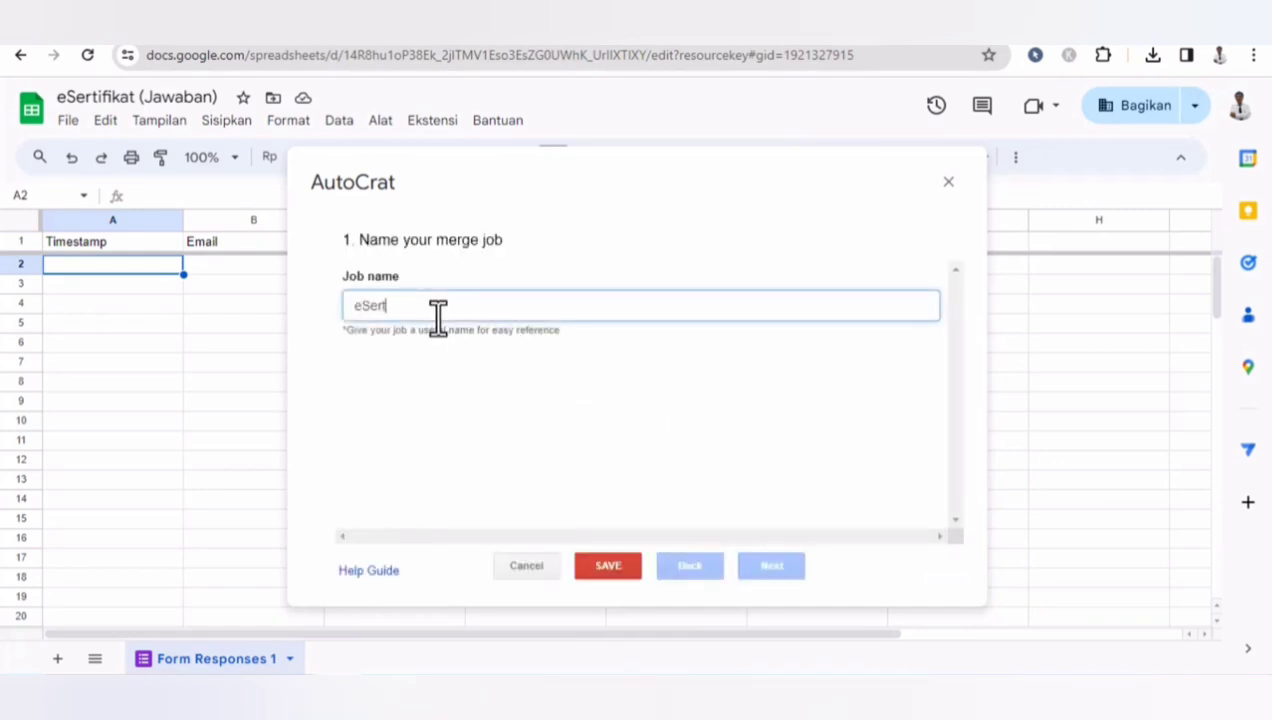
{"action": "type", "text": "eSertifikat"}
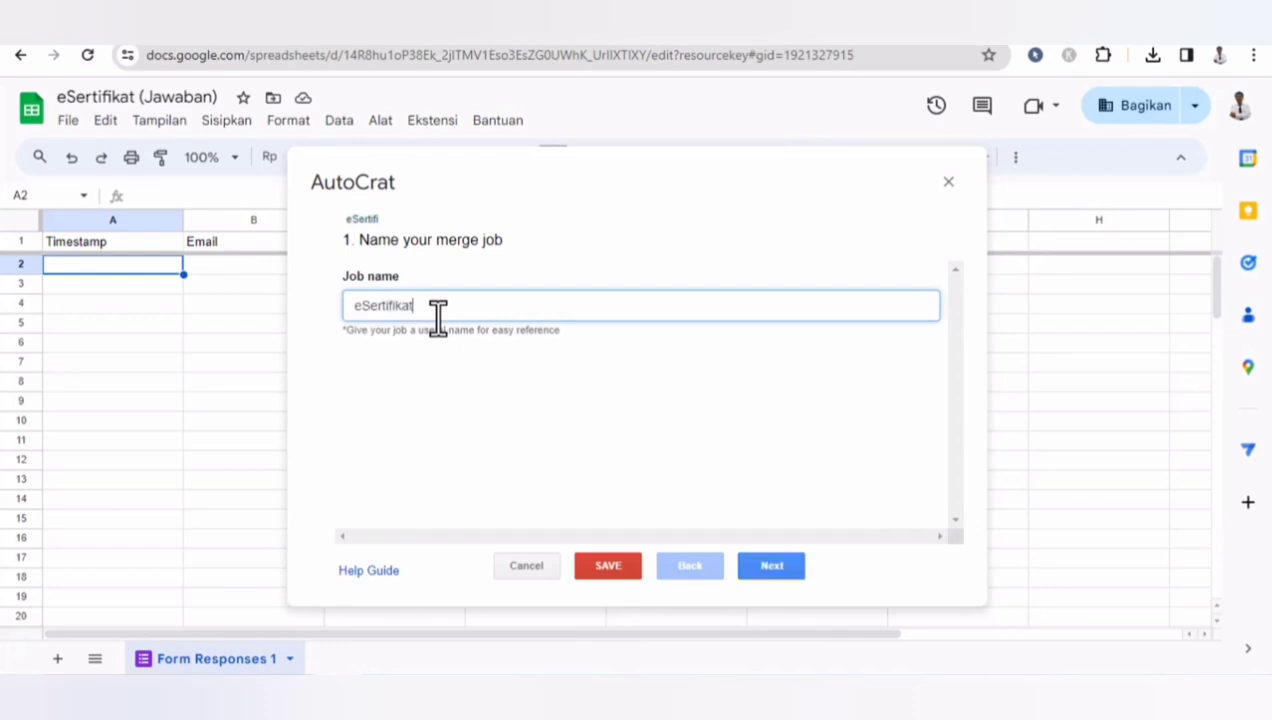
{"action": "left_click", "coordinate": [772, 566]}
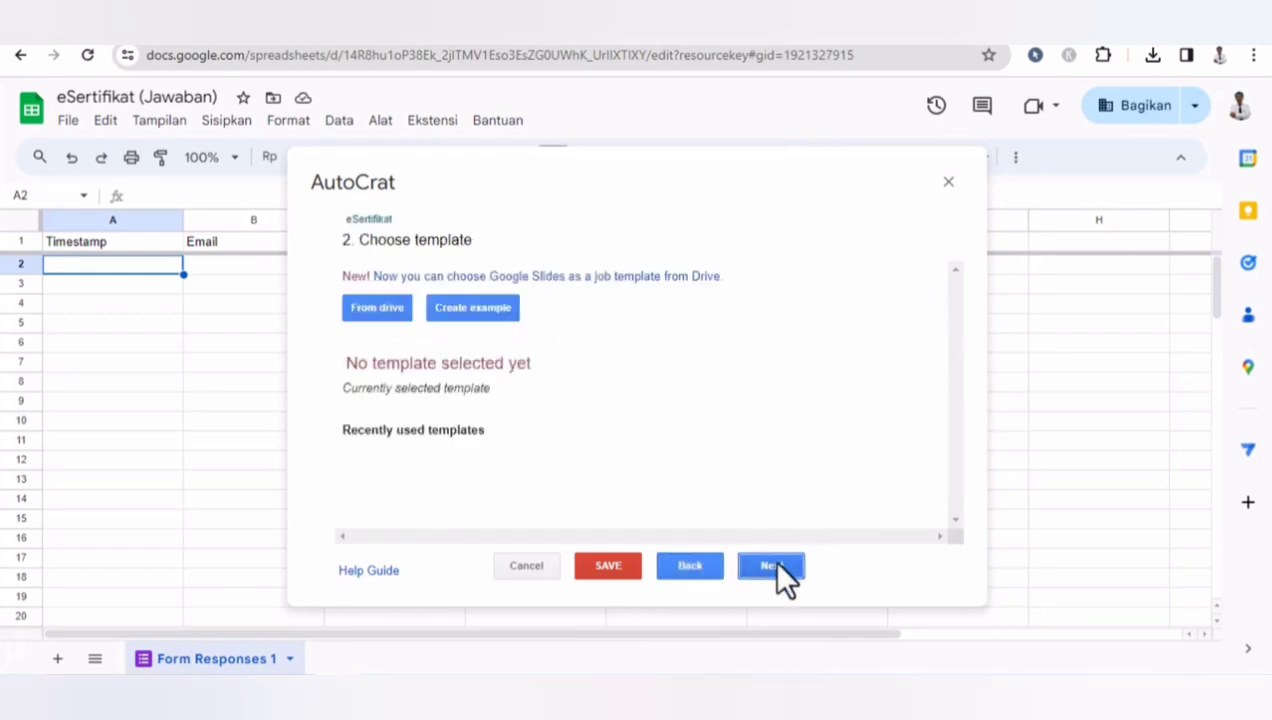
- Choose the eSertifikat slides file from Drive as the merge job's template
{"action": "left_click", "coordinate": [377, 308]}
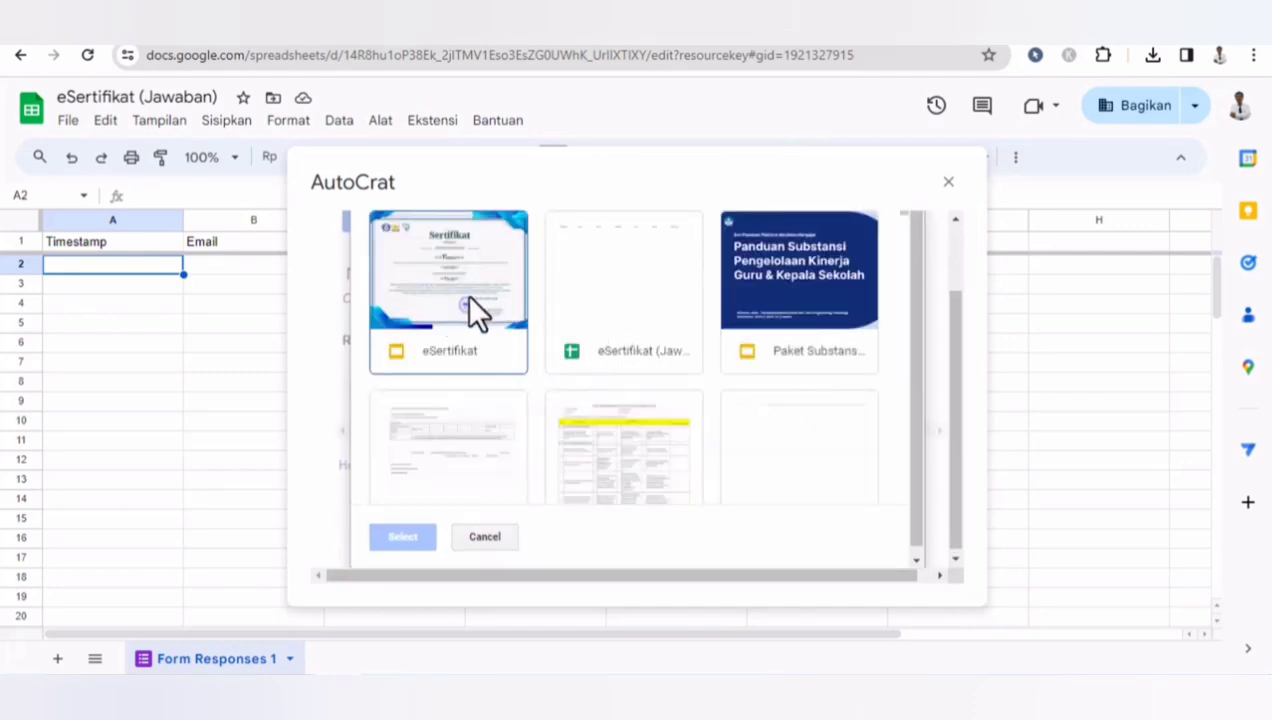
{"action": "left_click", "coordinate": [433, 295]}
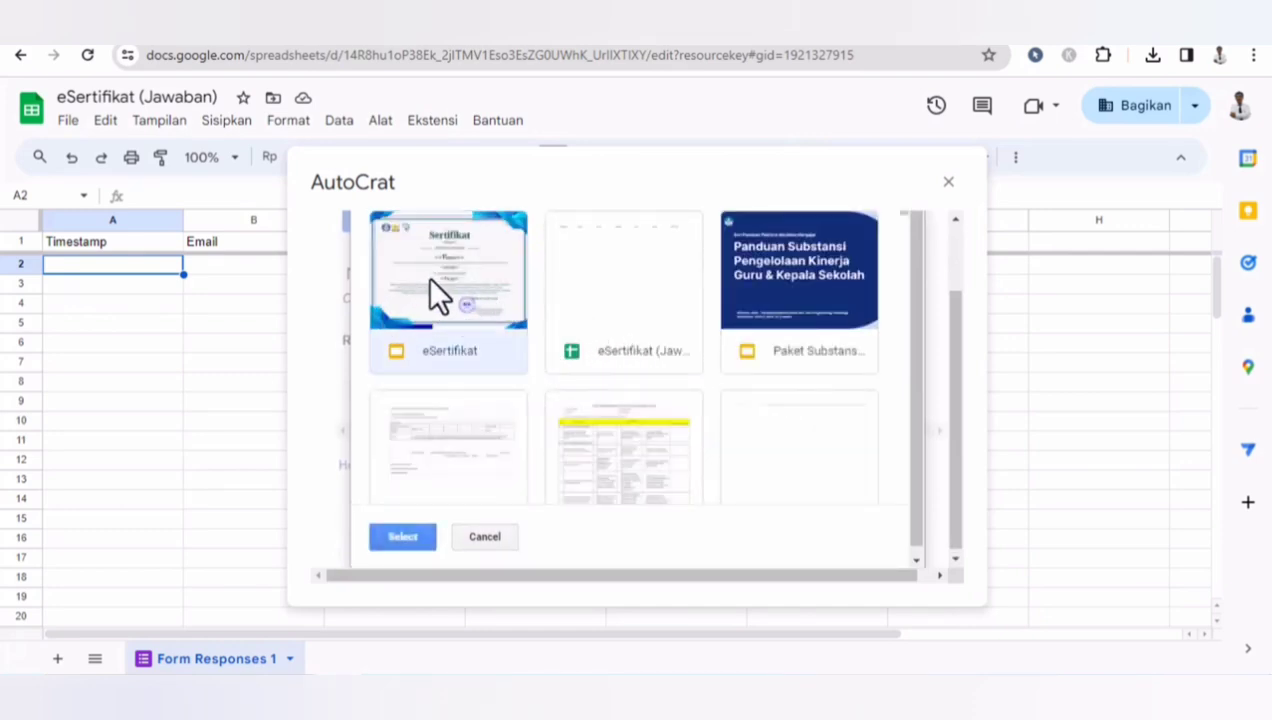
{"action": "left_click", "coordinate": [403, 539]}
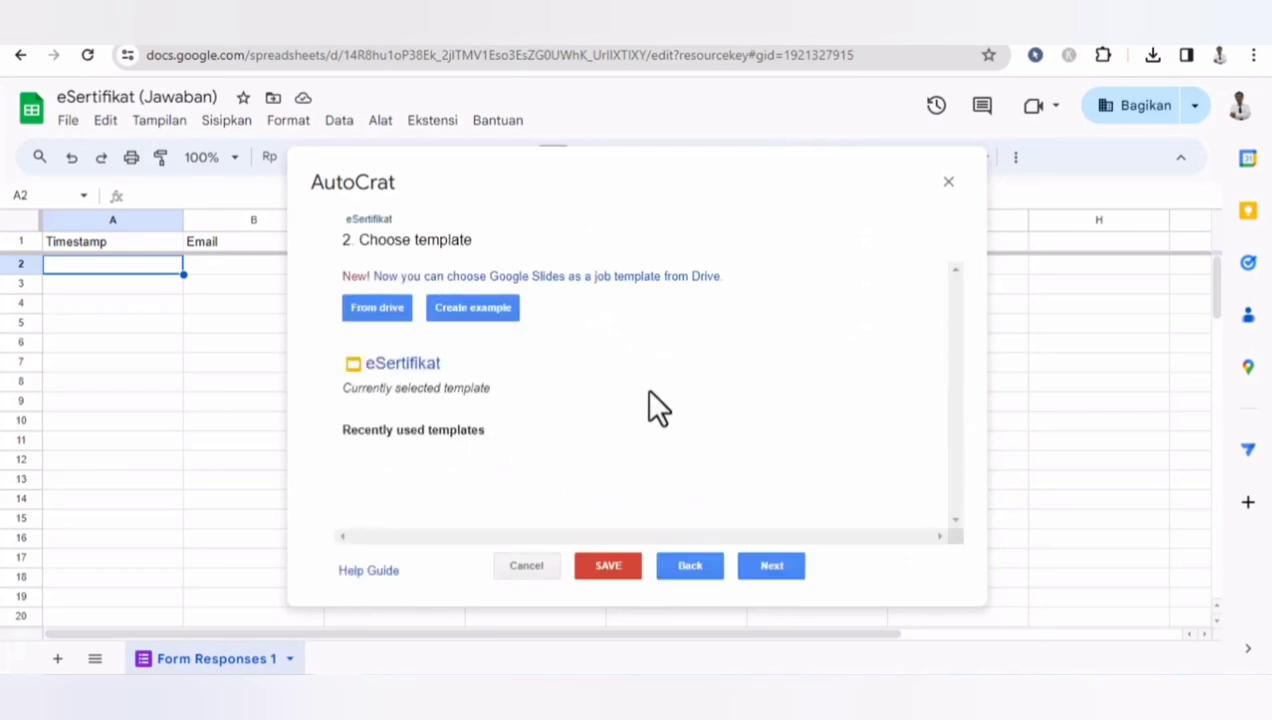
{"action": "left_click", "coordinate": [768, 568]}
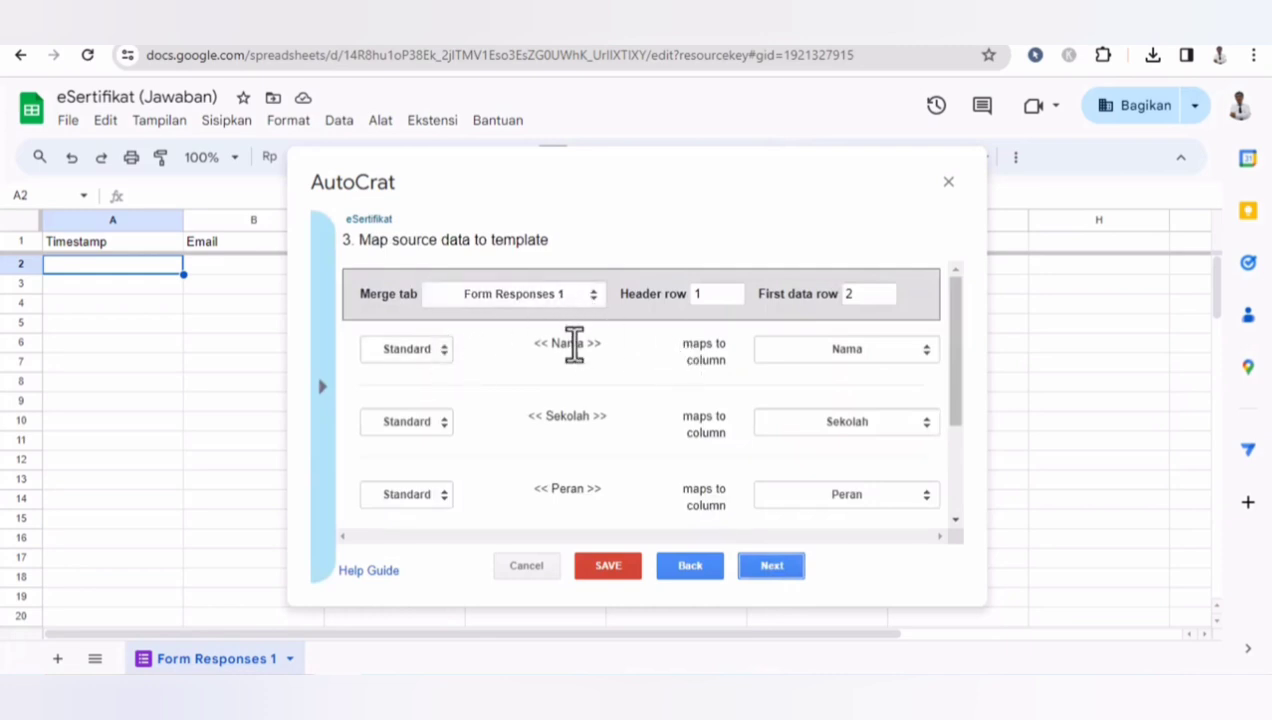
- Map the <<QR CODE>> tag as an Image type from the QR CODE column and continue
{"action": "left_click_drag", "start_coordinate": [962, 370], "coordinate": [962, 482]}
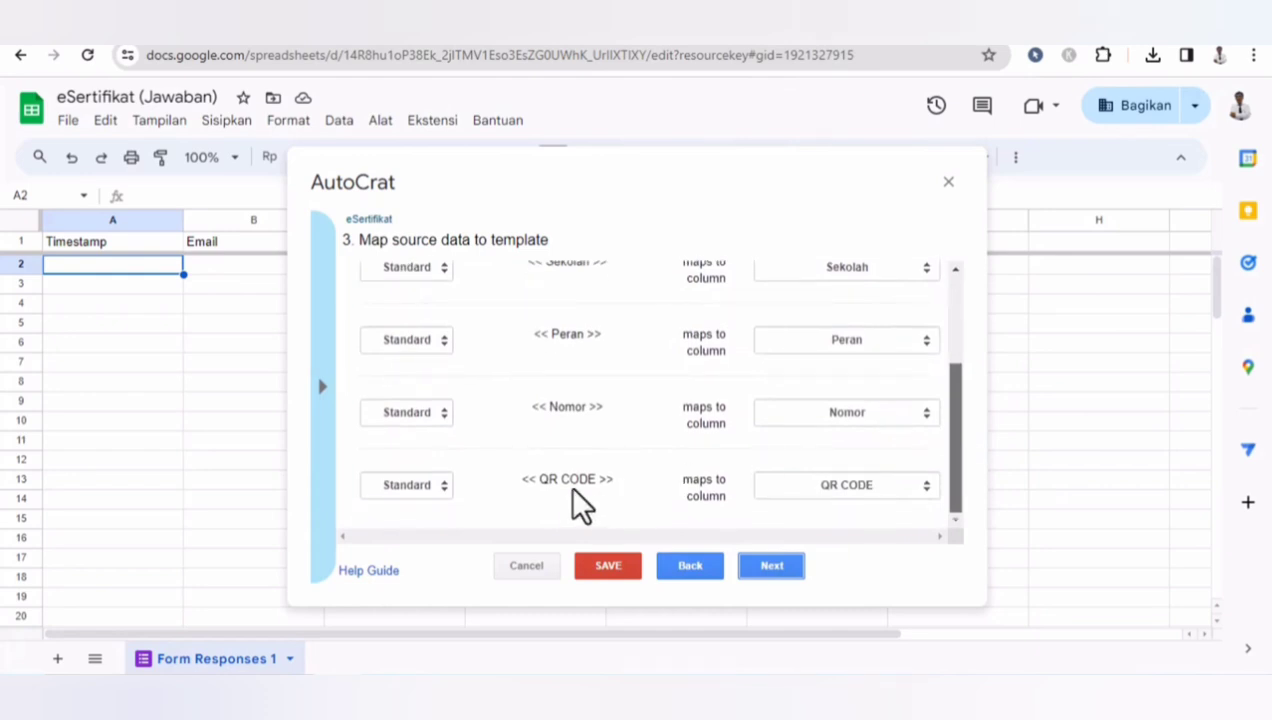
{"action": "left_click", "coordinate": [405, 486]}
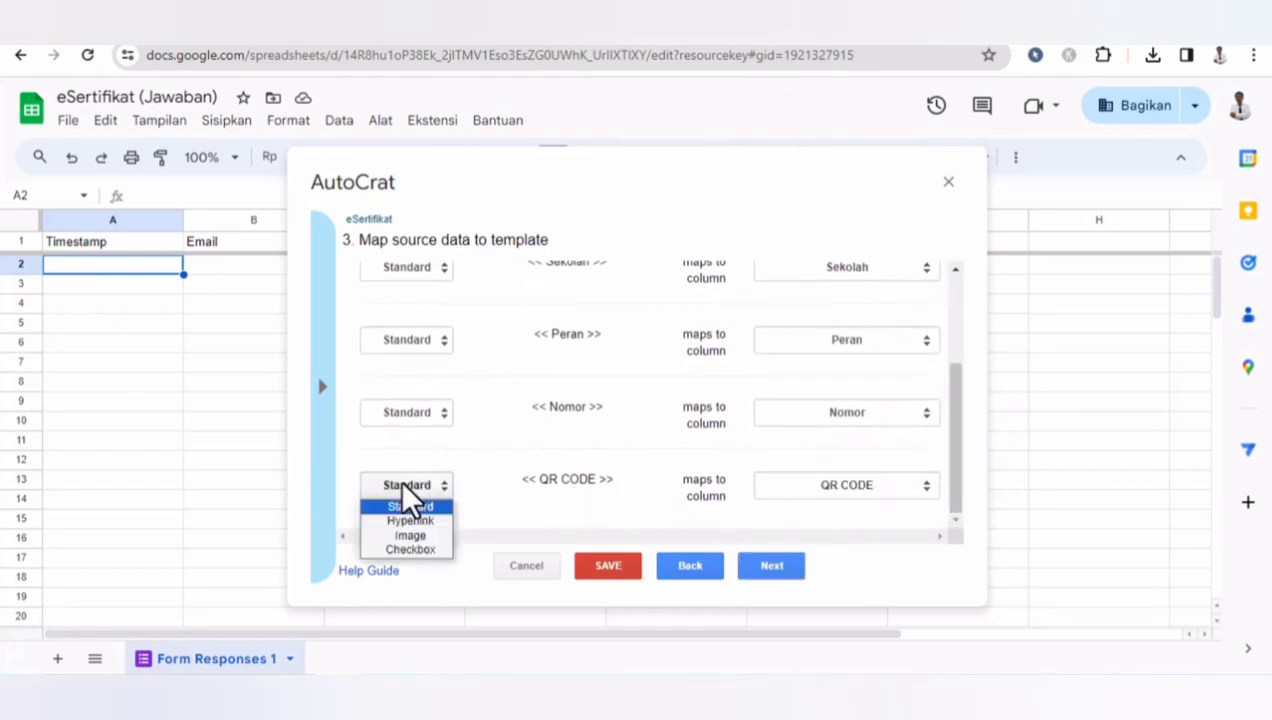
{"action": "left_click", "coordinate": [407, 536]}
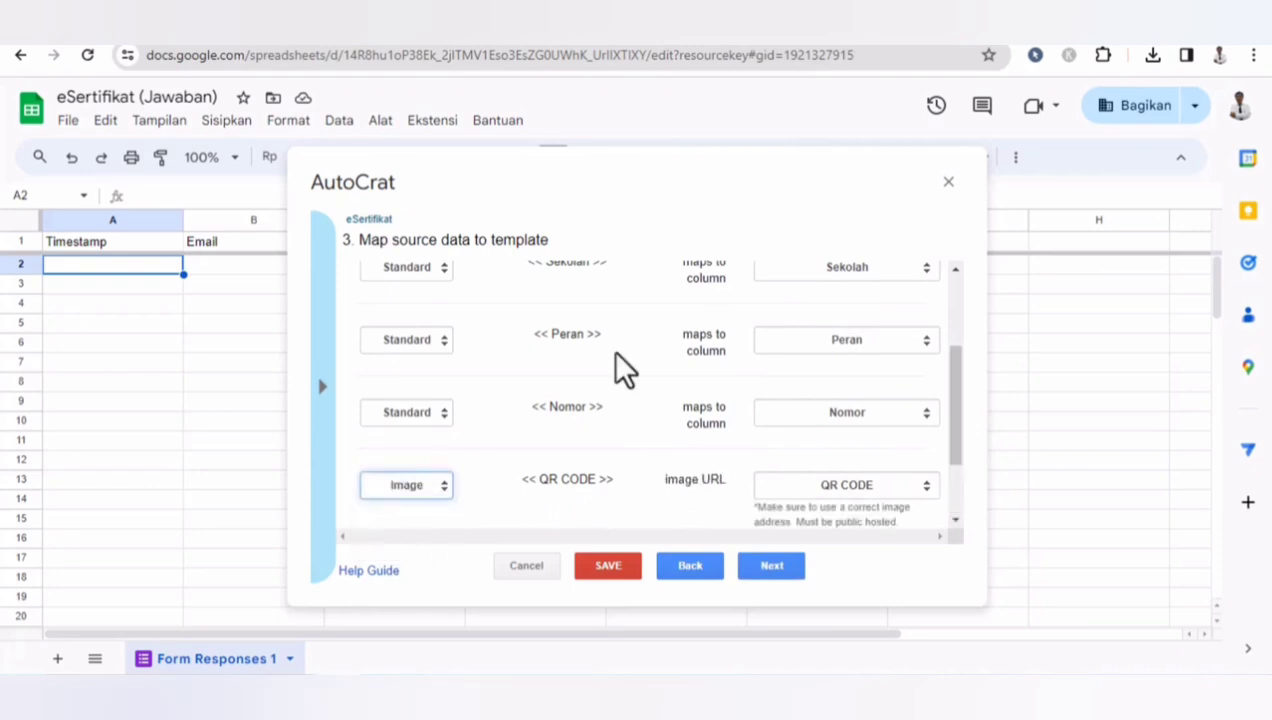
{"action": "left_click", "coordinate": [772, 567]}
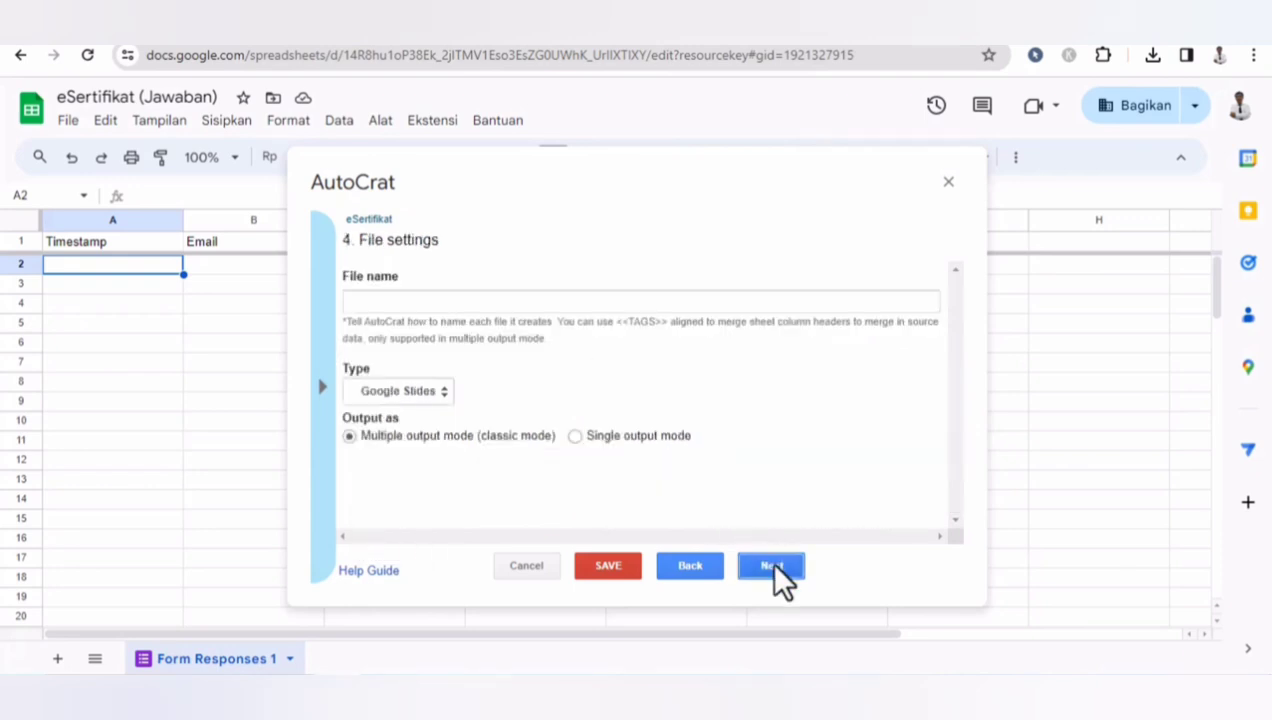
- Set the merged file name to <<Nama>> - <<Sekolah>> using the copied column tags
{"action": "left_click", "coordinate": [404, 300]}
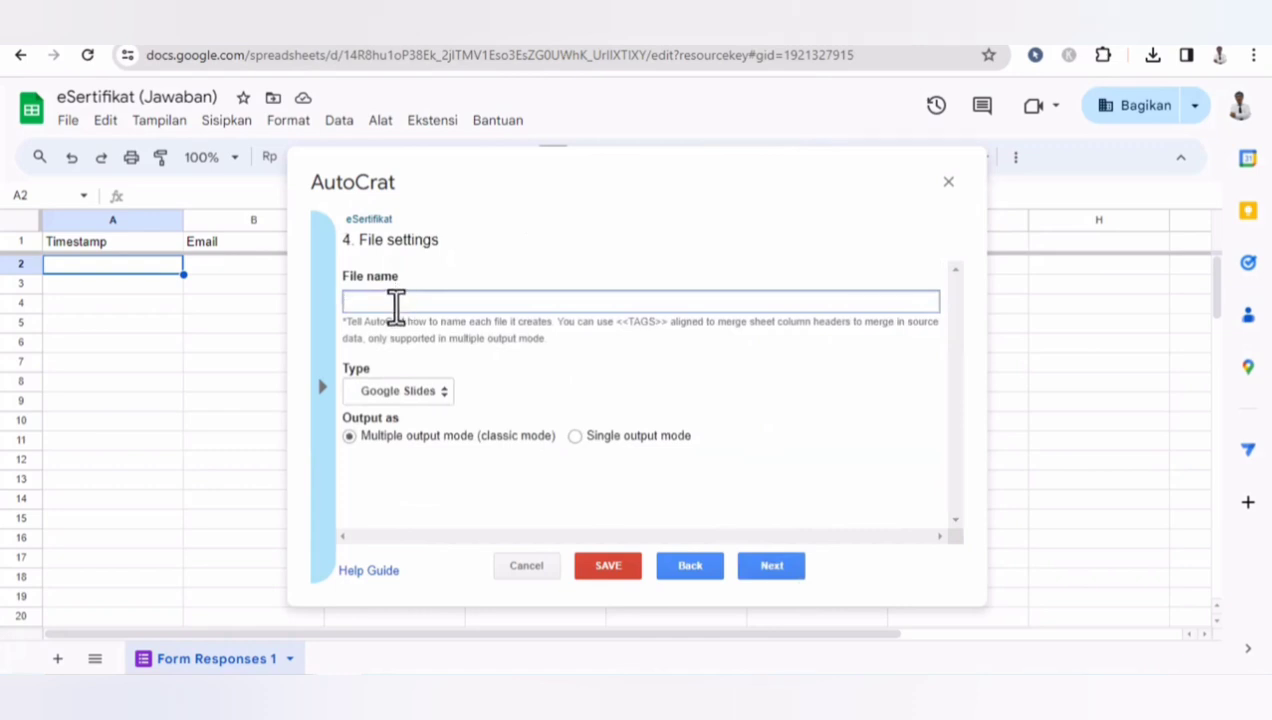
{"action": "left_click", "coordinate": [320, 388]}
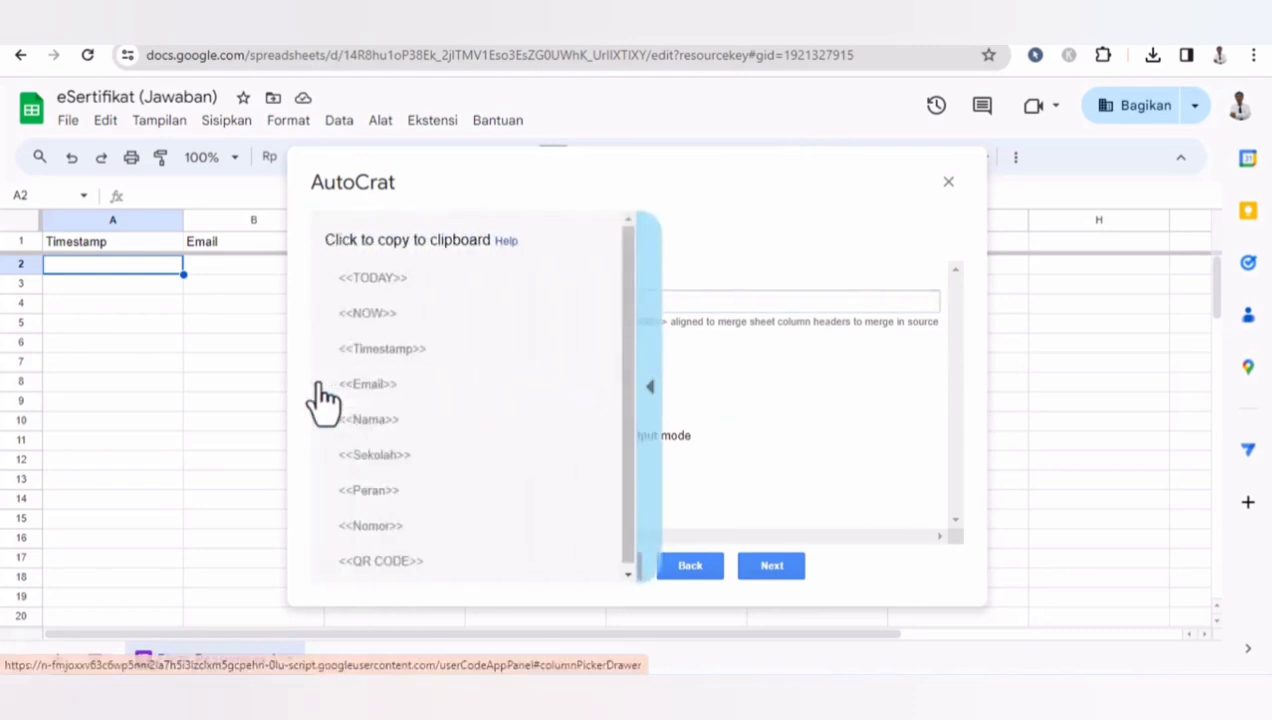
{"action": "left_click", "coordinate": [375, 425]}
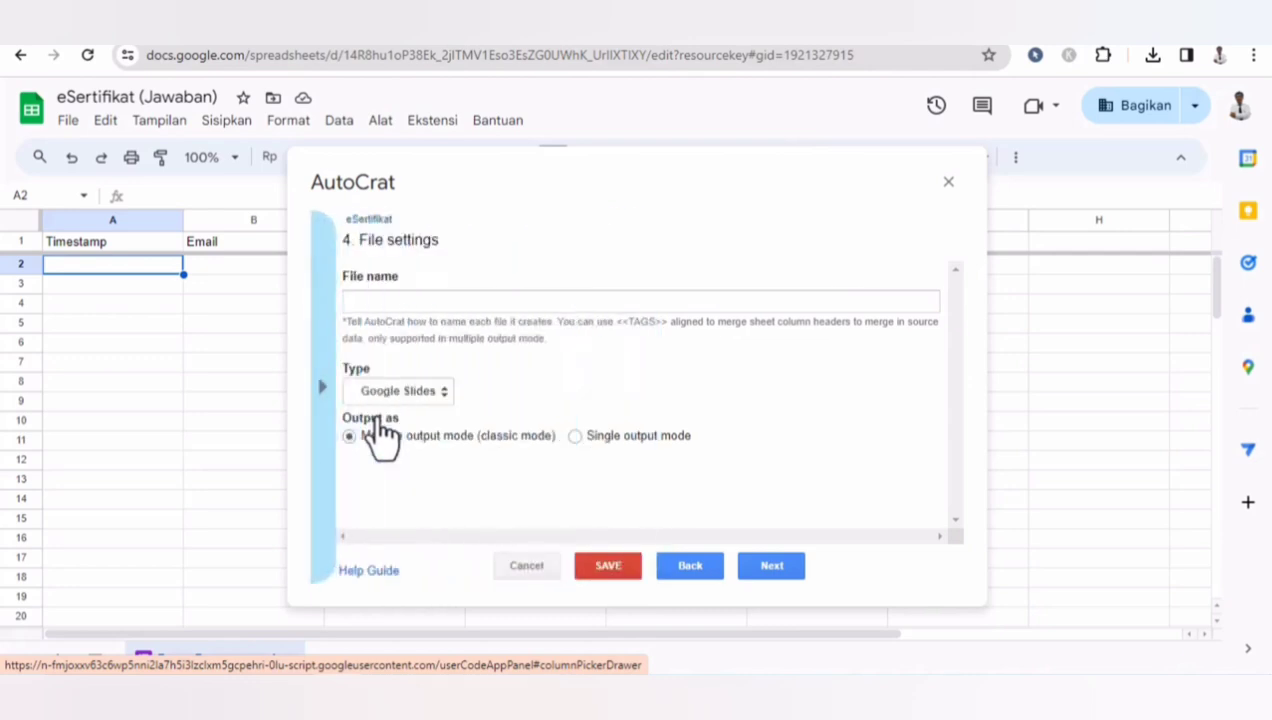
{"action": "left_click", "coordinate": [385, 301]}
{"action": "type", "text": "<<Nama>>"}
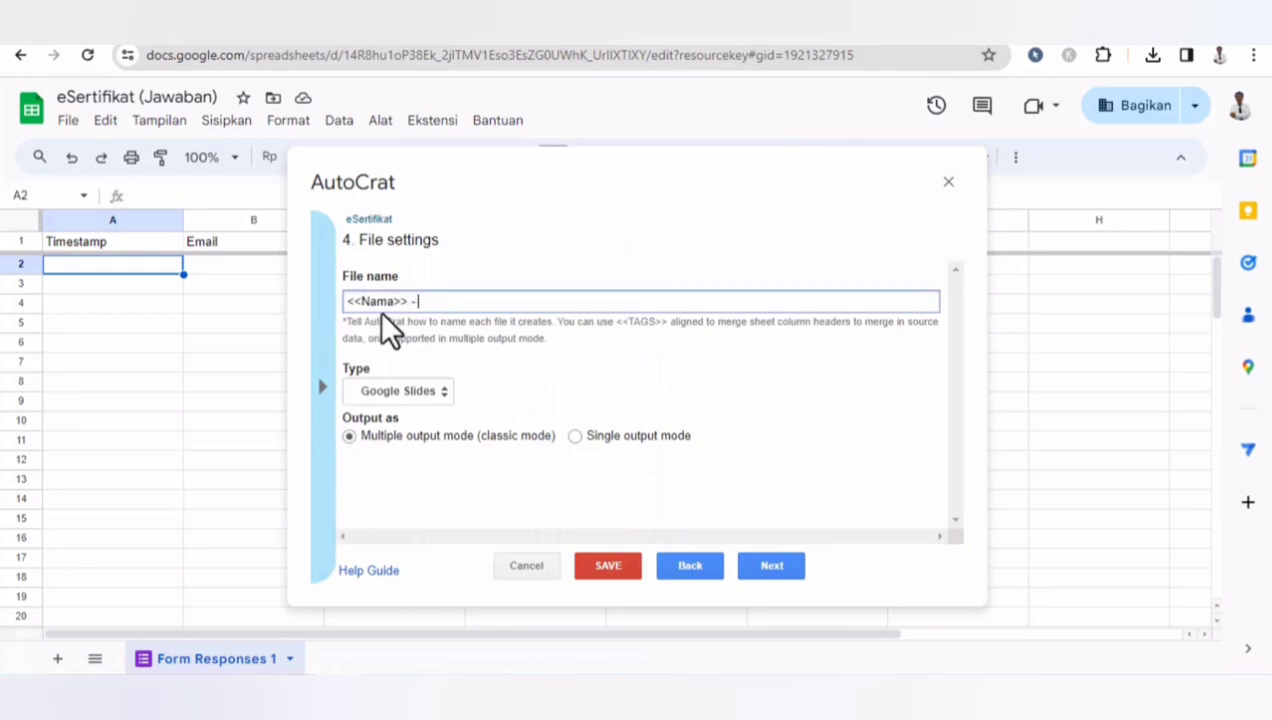
{"action": "left_click", "coordinate": [318, 408]}
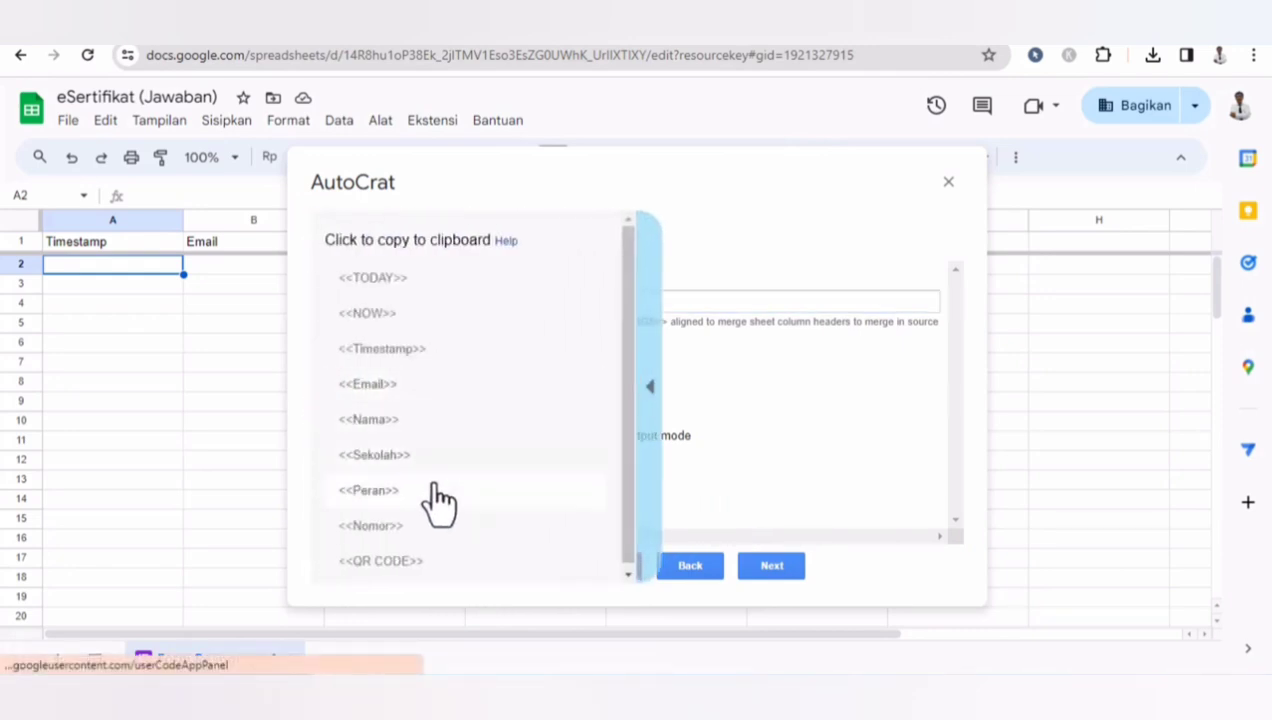
{"action": "left_click", "coordinate": [385, 425]}
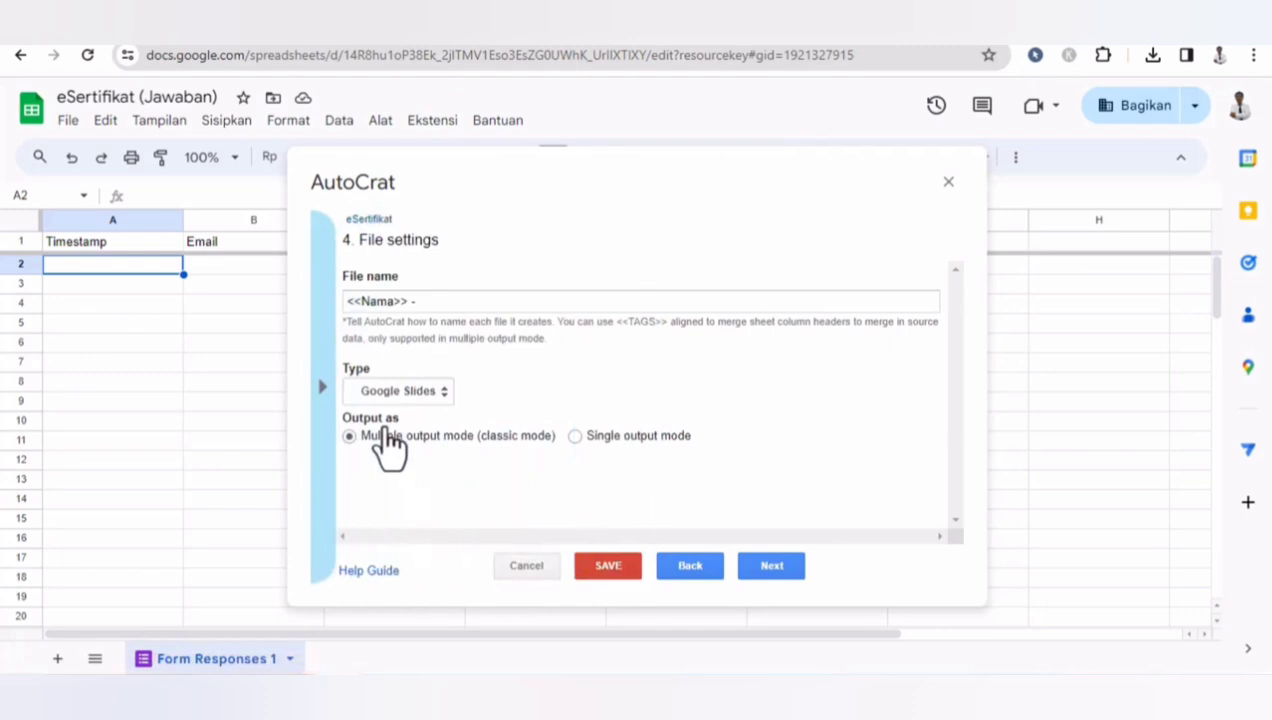
{"action": "left_click", "coordinate": [325, 388]}
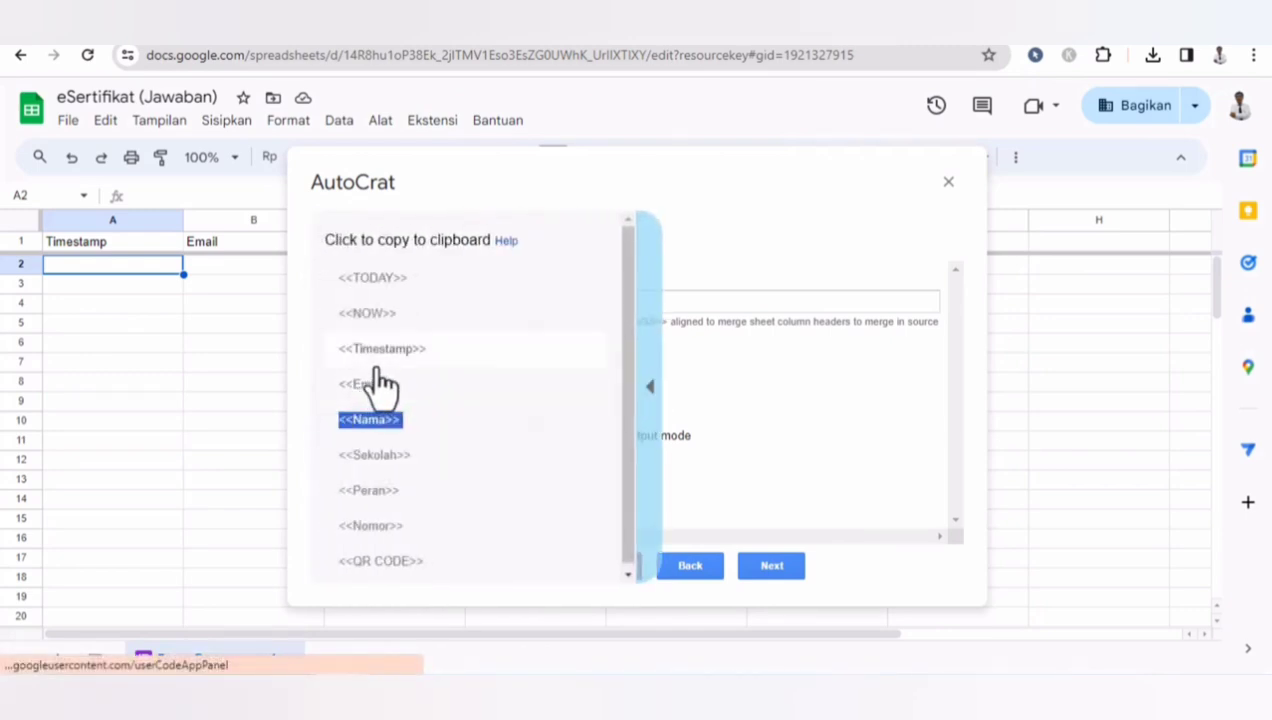
{"action": "left_click", "coordinate": [391, 457]}
{"action": "left_click", "coordinate": [484, 303]}
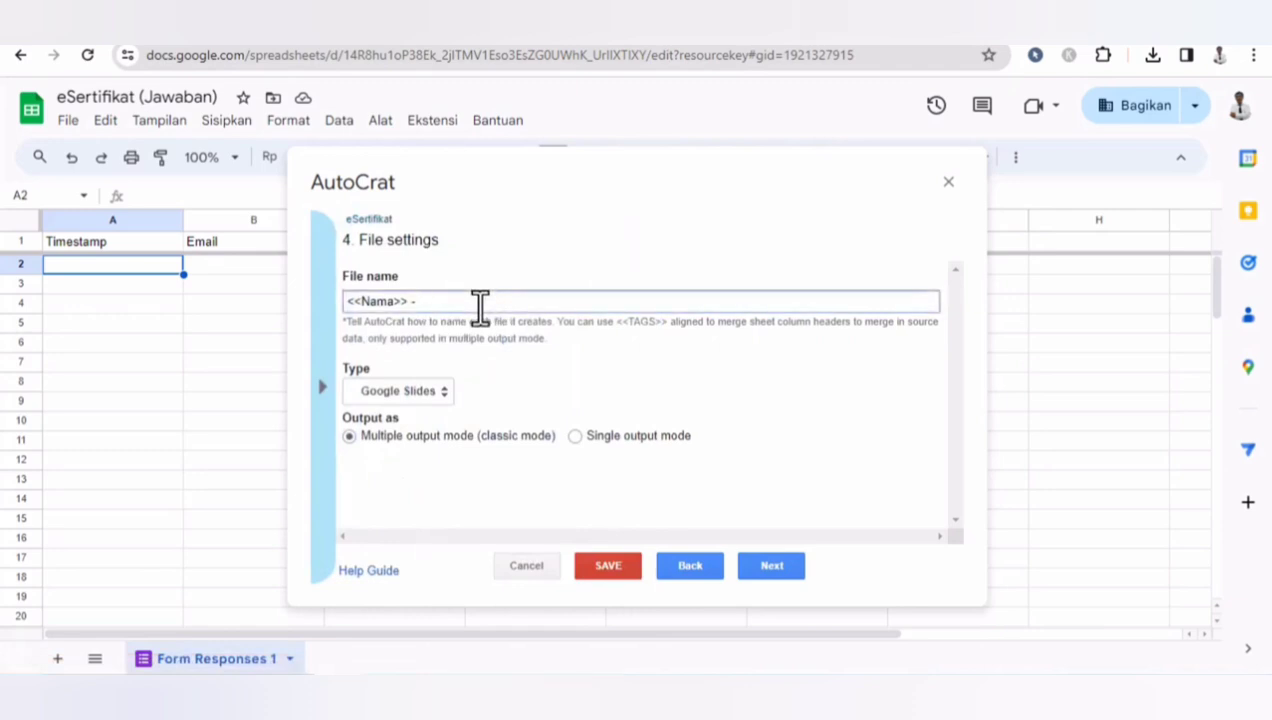
{"action": "type", "text": "<<Sekolah>>"}
- Set the output file type to PDF and continue to the destination folder step
{"action": "left_click", "coordinate": [386, 391]}
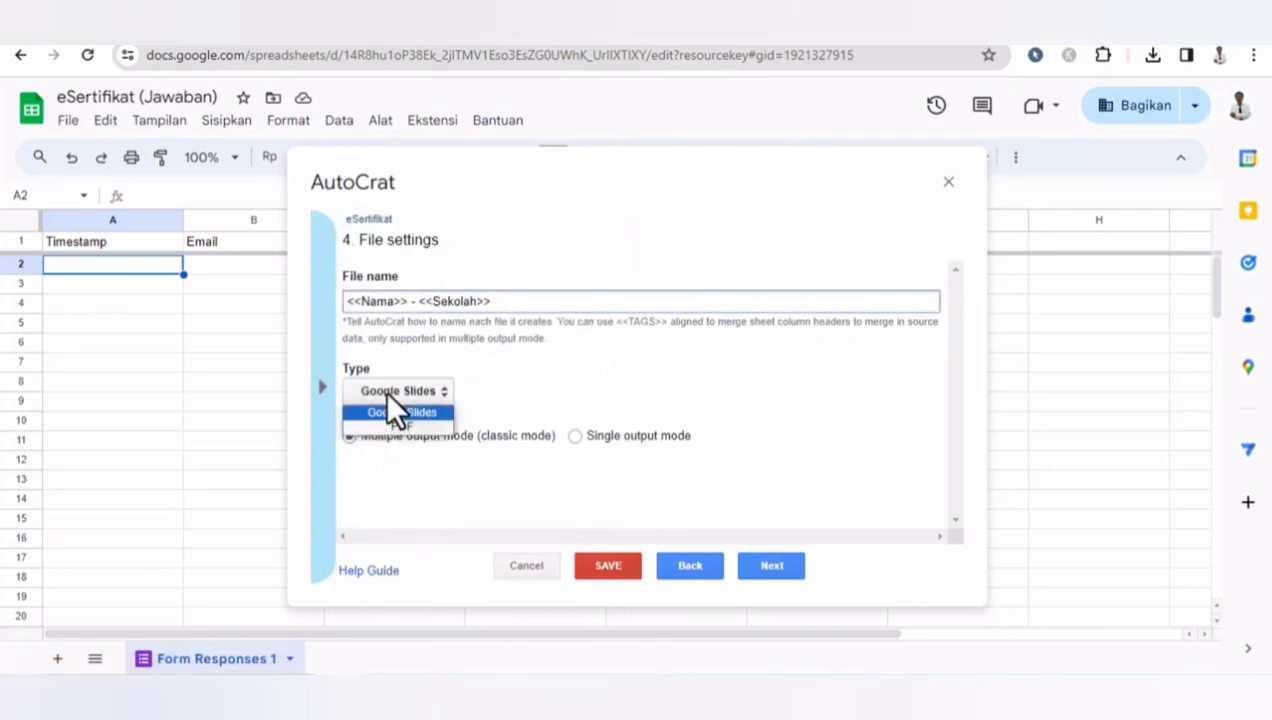
{"action": "left_click", "coordinate": [394, 425]}
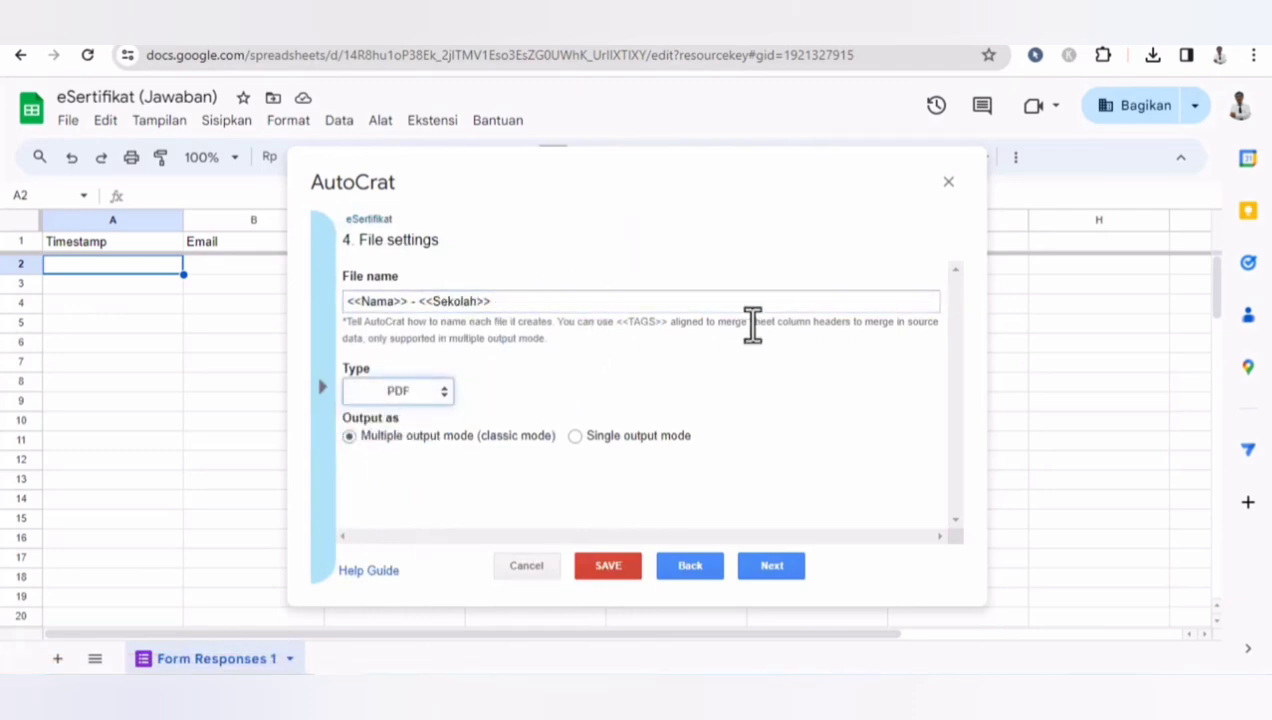
{"action": "left_click", "coordinate": [771, 567]}
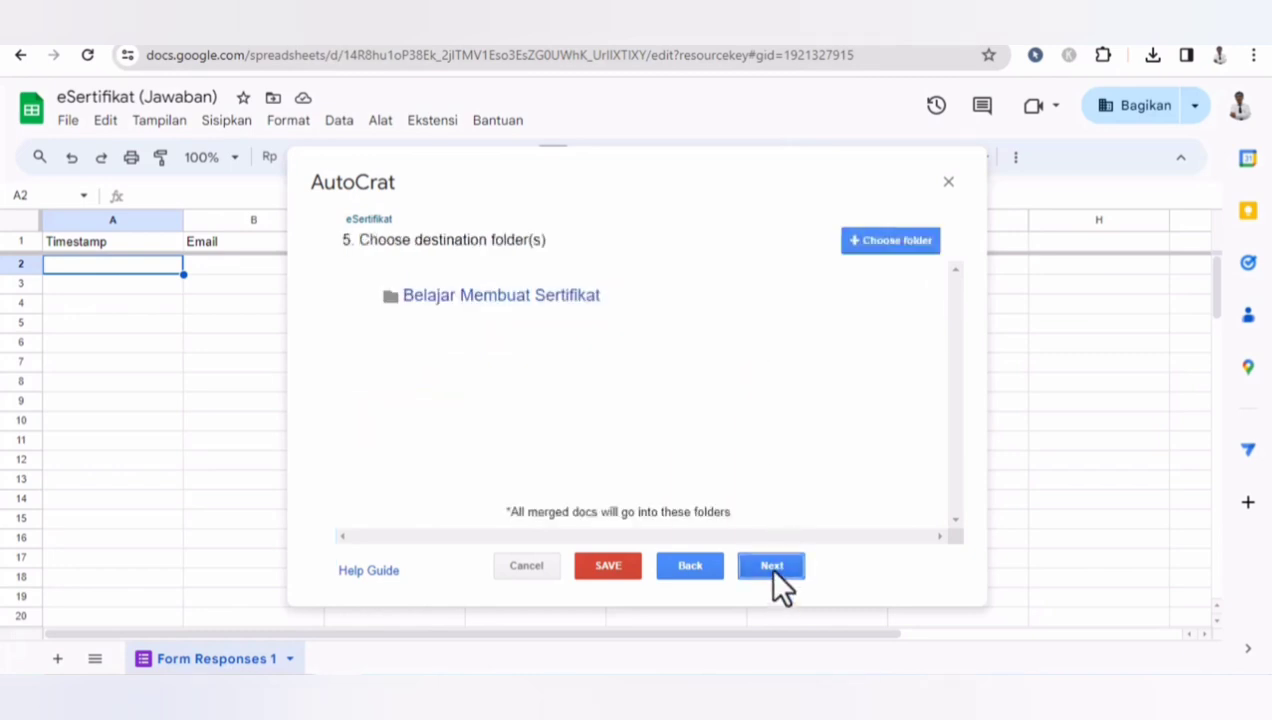
- Open the Belajar Membuat Sertifikat folder in Drive and create a new folder named File Sertifikat PDF
{"action": "left_click", "coordinate": [862, 298]}
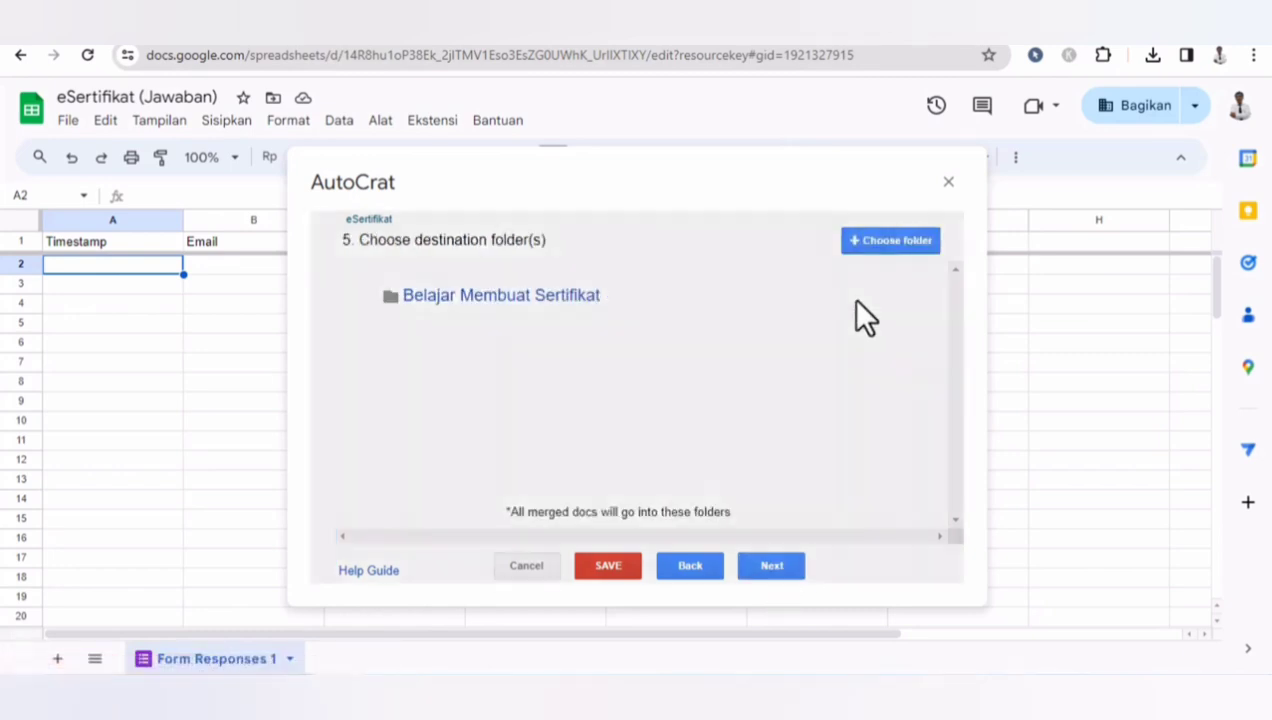
{"action": "left_click", "coordinate": [912, 368]}
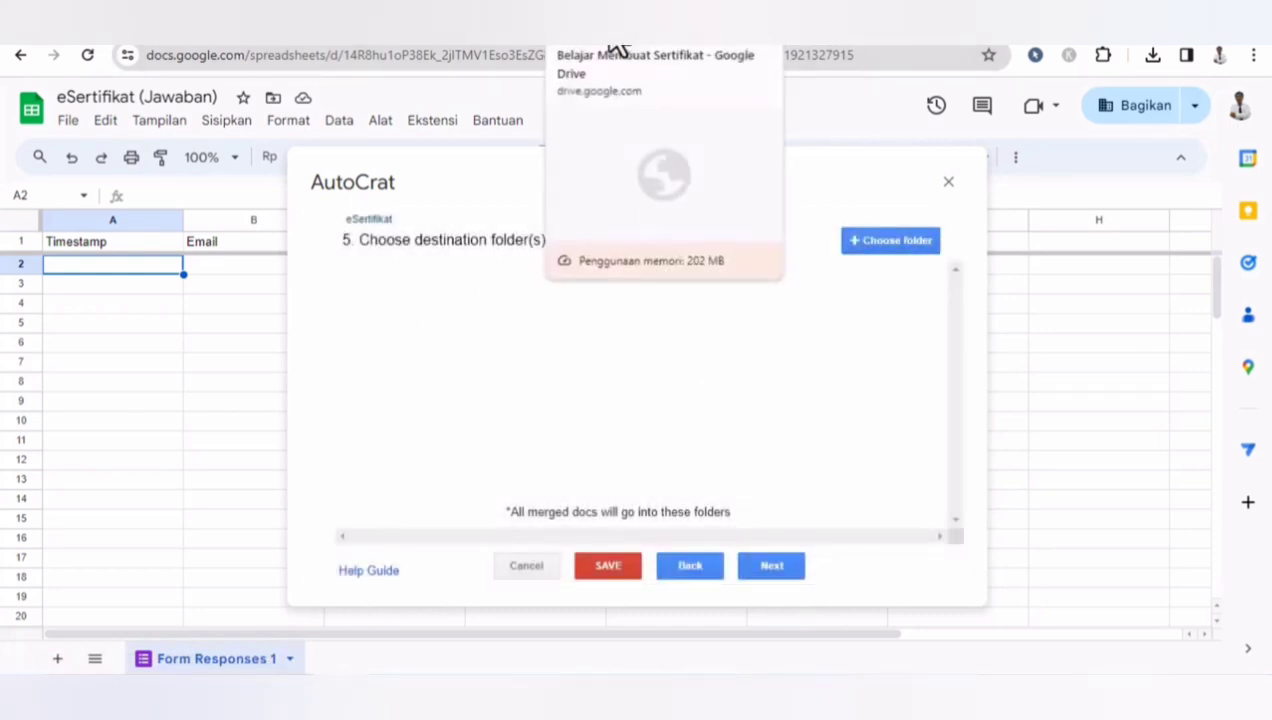
{"action": "left_click", "coordinate": [616, 46]}
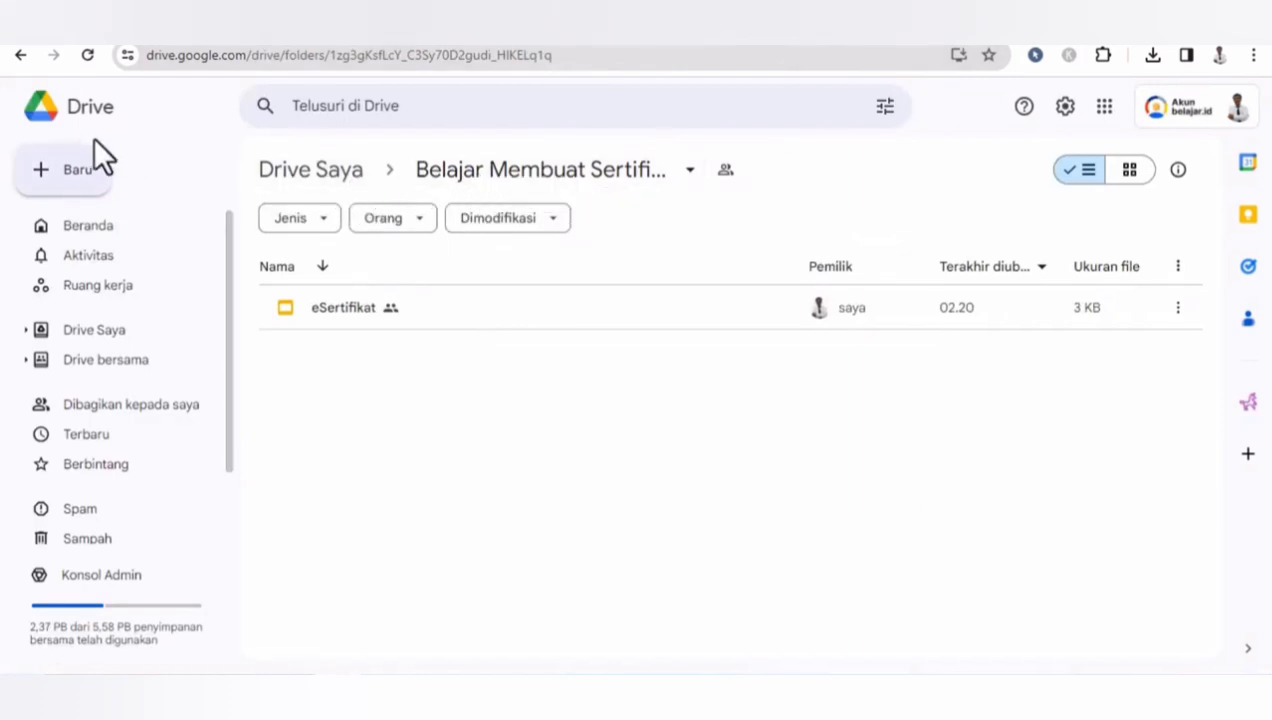
{"action": "left_click", "coordinate": [78, 178]}
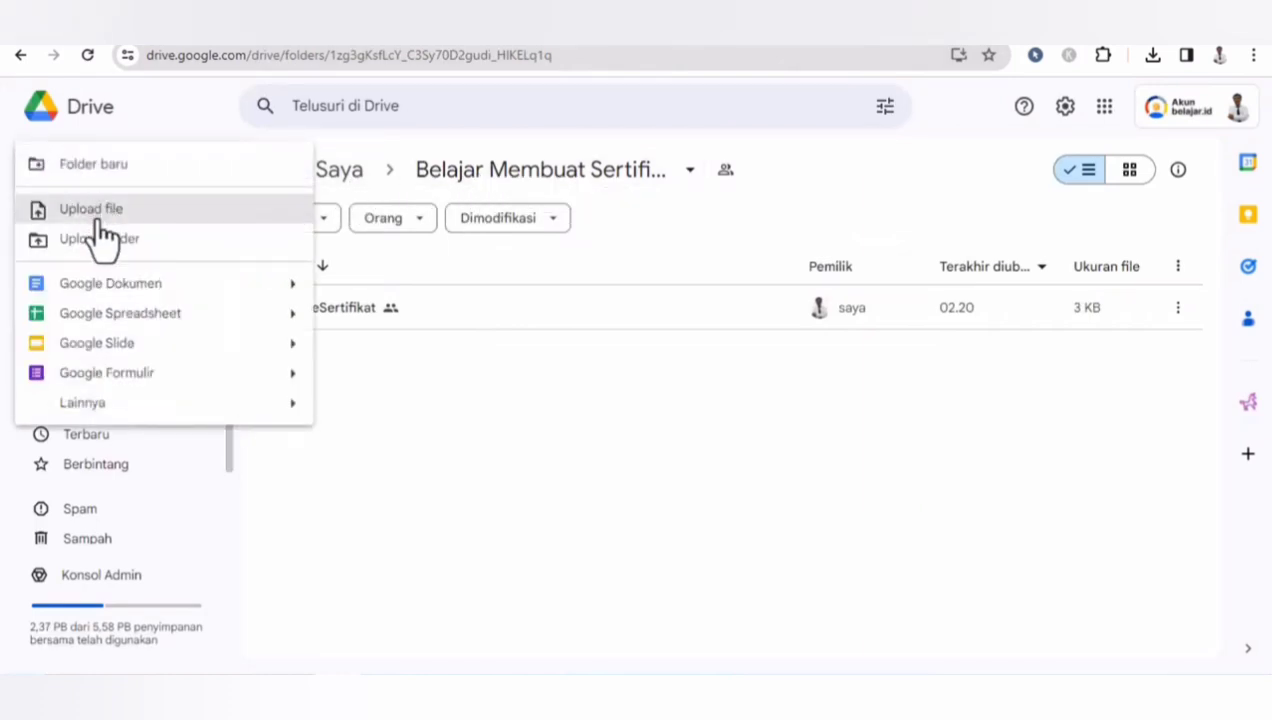
{"action": "left_click", "coordinate": [88, 165]}
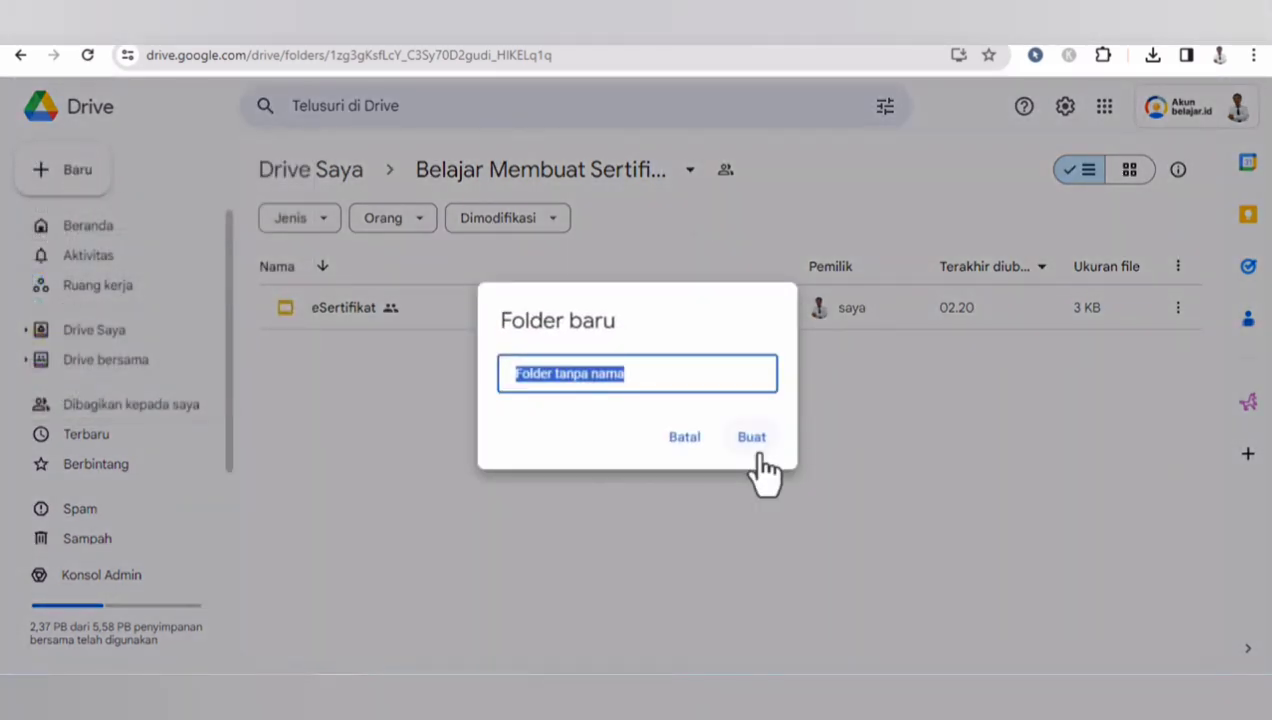
{"action": "type", "text": "File Sertifikat PDF"}
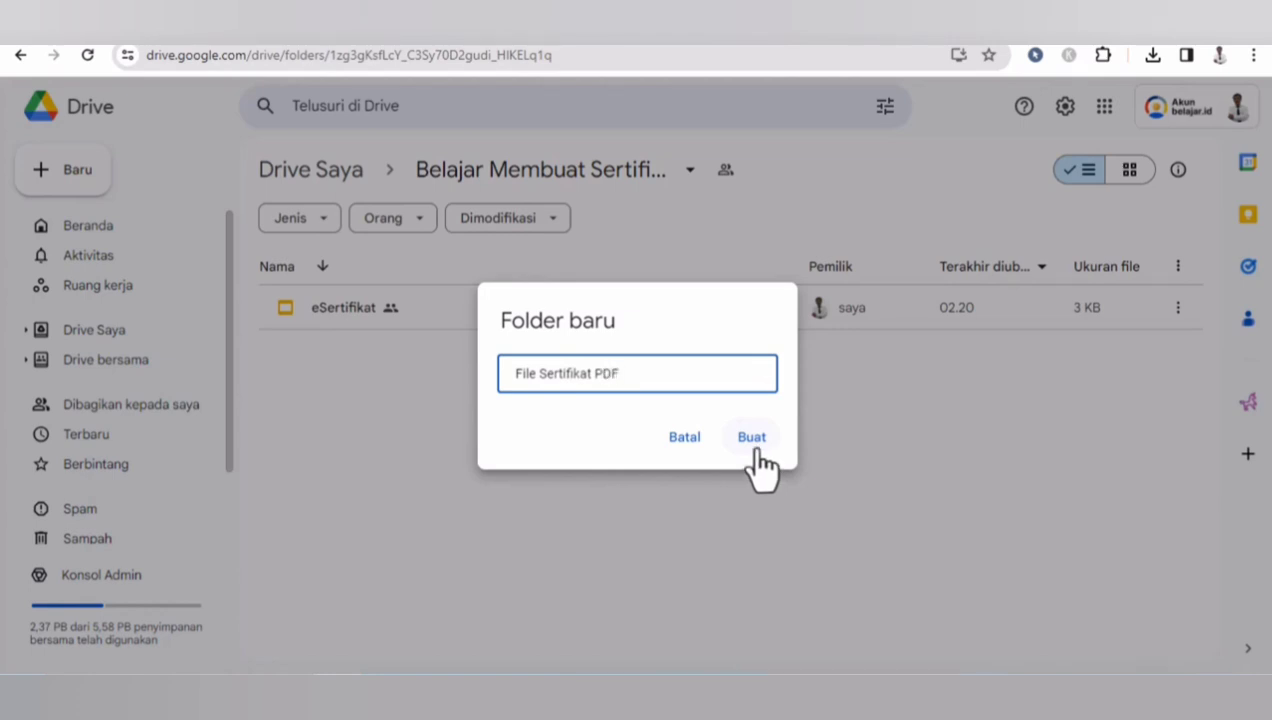
{"action": "left_click", "coordinate": [759, 458]}
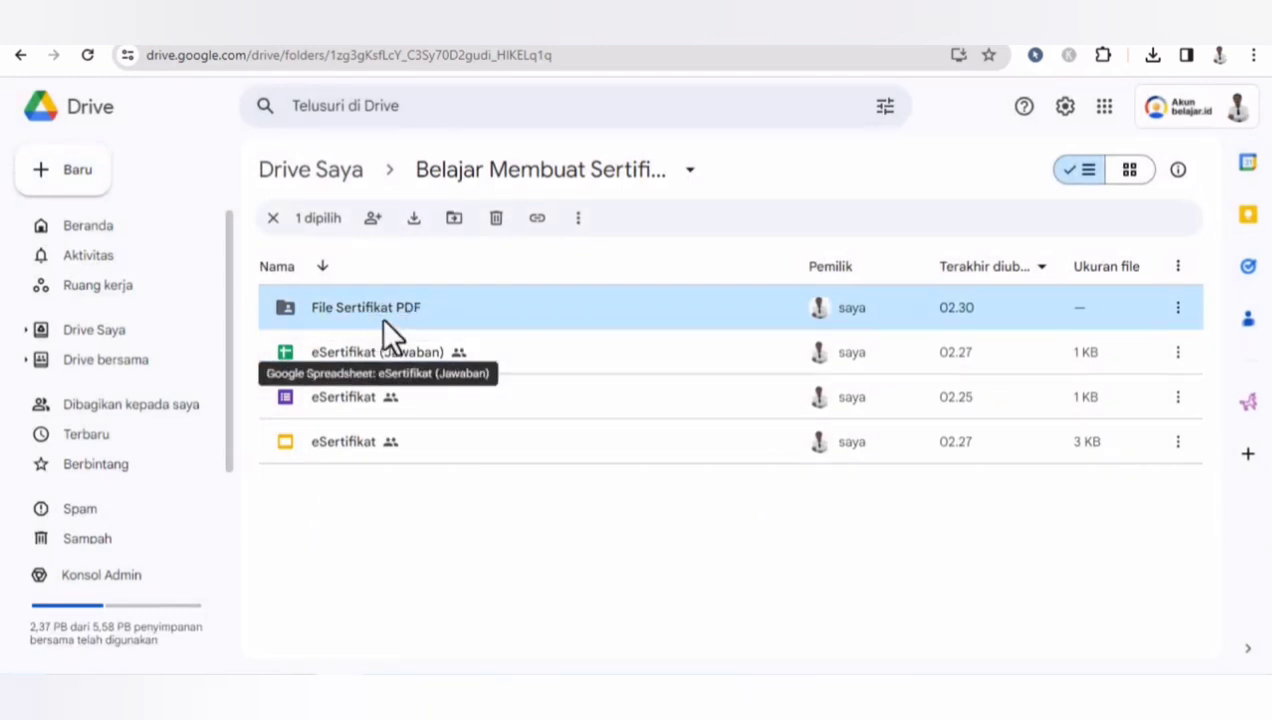
- Back in the merge job, choose File Sertifikat PDF as the destination folder and continue
{"action": "left_click", "coordinate": [884, 13]}
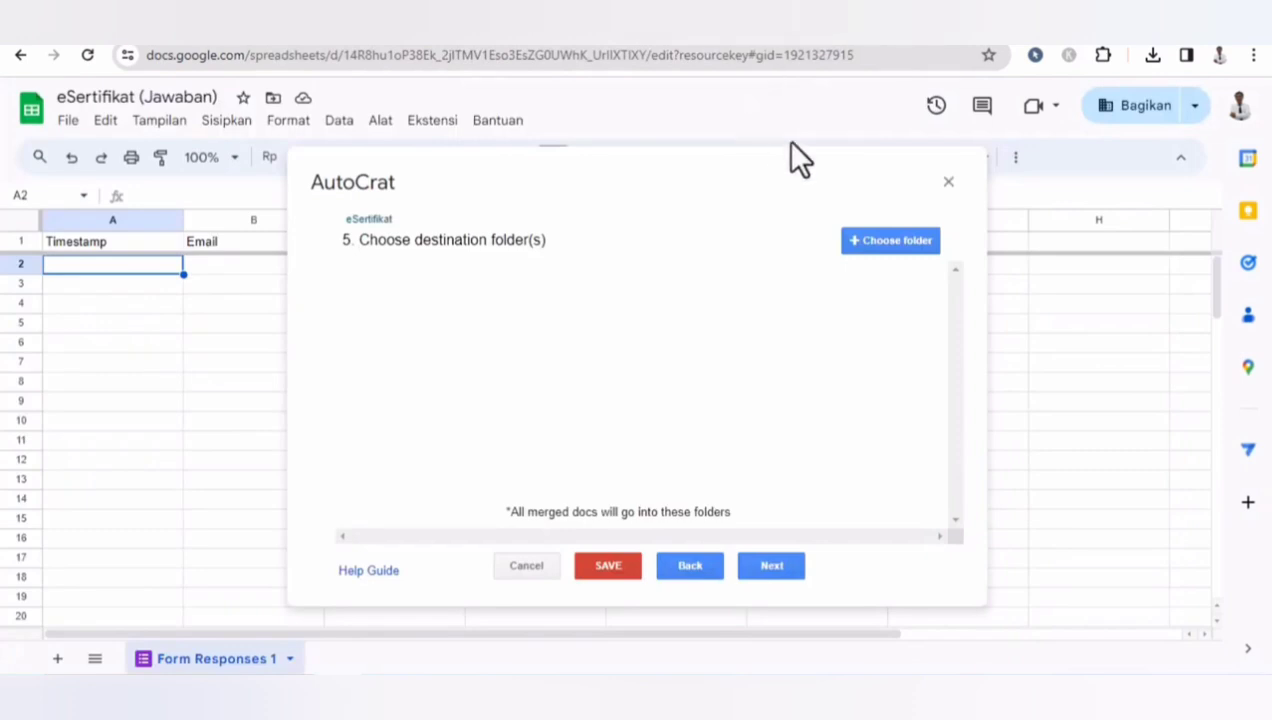
{"action": "left_click", "coordinate": [870, 240]}
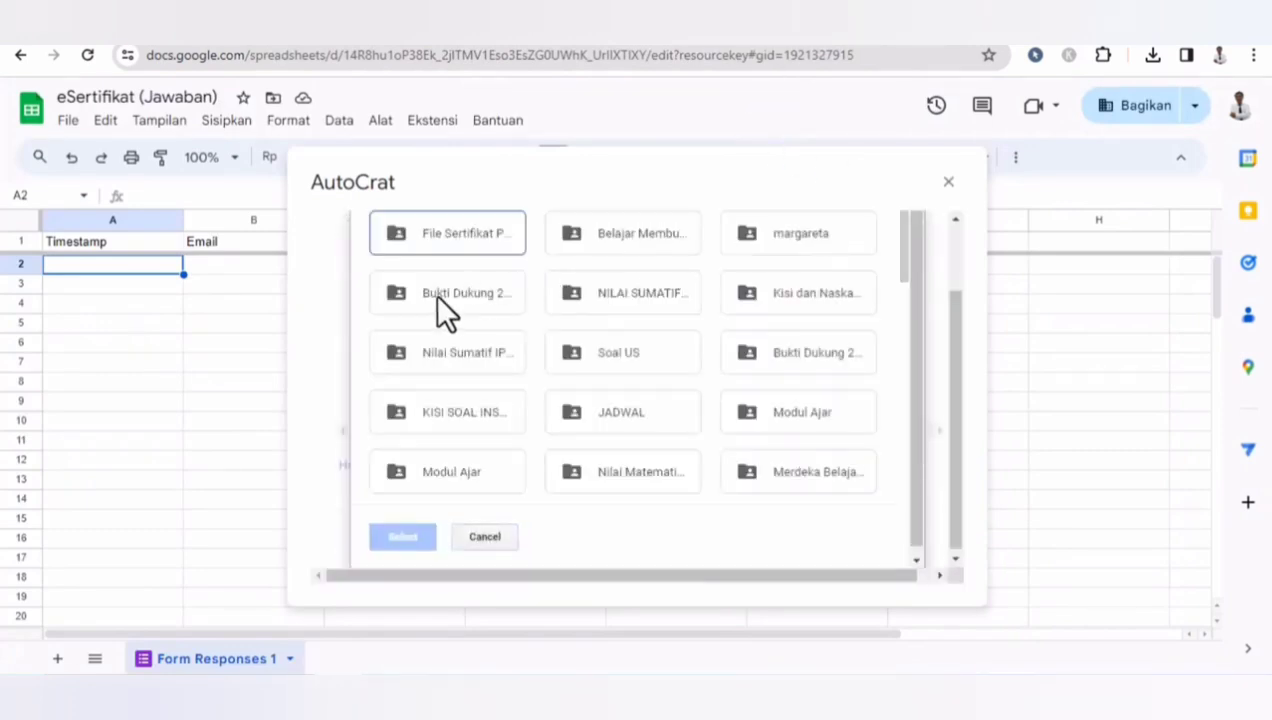
{"action": "left_click", "coordinate": [447, 240]}
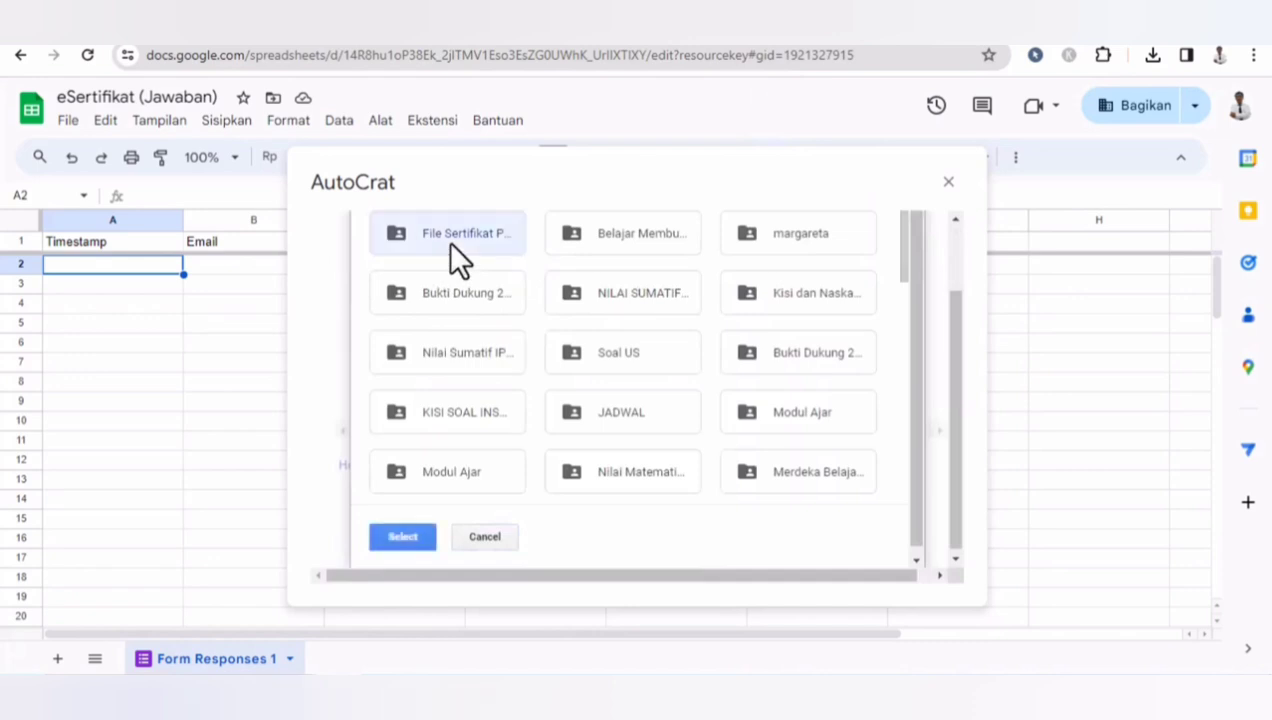
{"action": "left_click", "coordinate": [405, 537]}
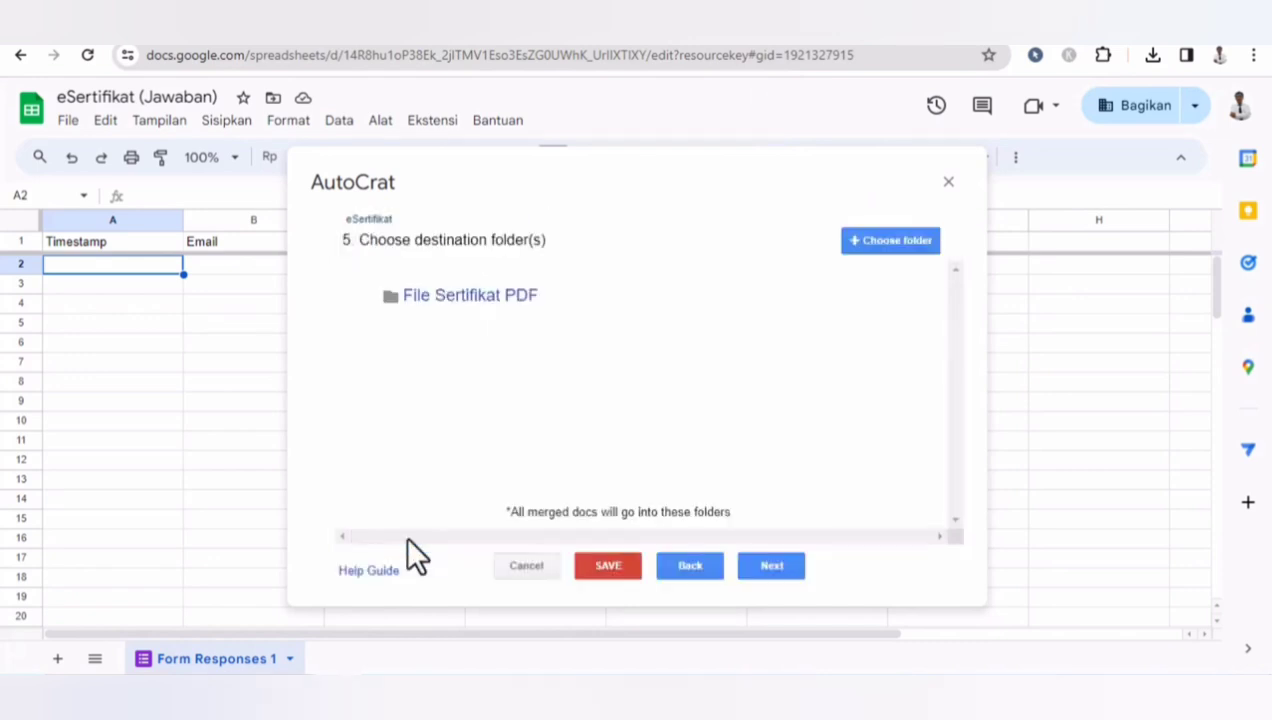
{"action": "left_click", "coordinate": [780, 566]}
- Skip the optional merge condition and turn on sharing of the merged documents
{"action": "left_click", "coordinate": [770, 570]}
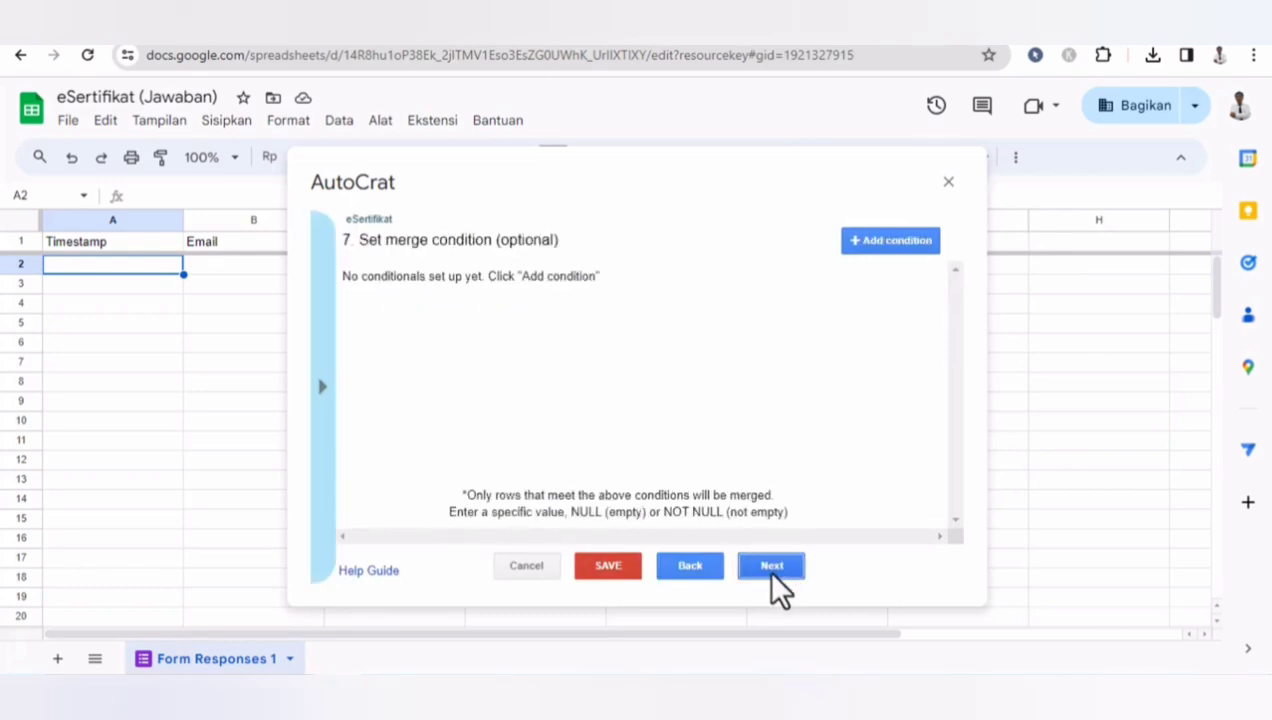
{"action": "left_click", "coordinate": [772, 570]}
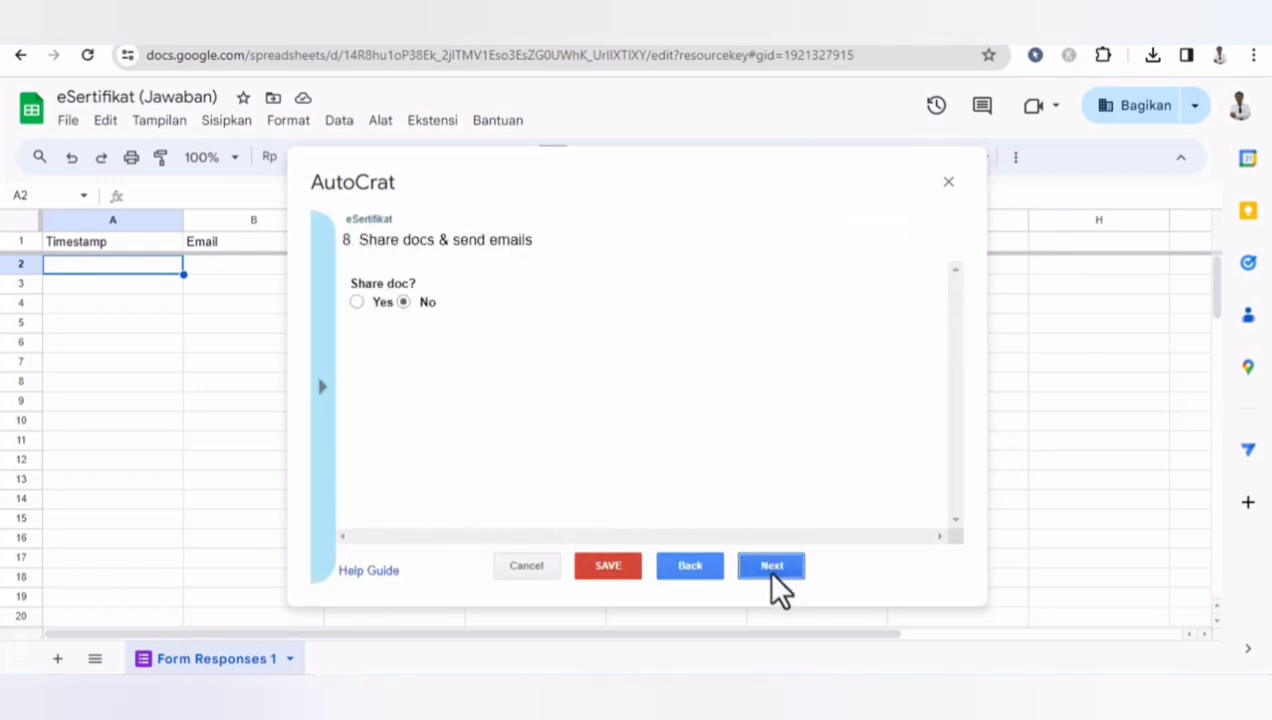
{"action": "left_click", "coordinate": [356, 302]}
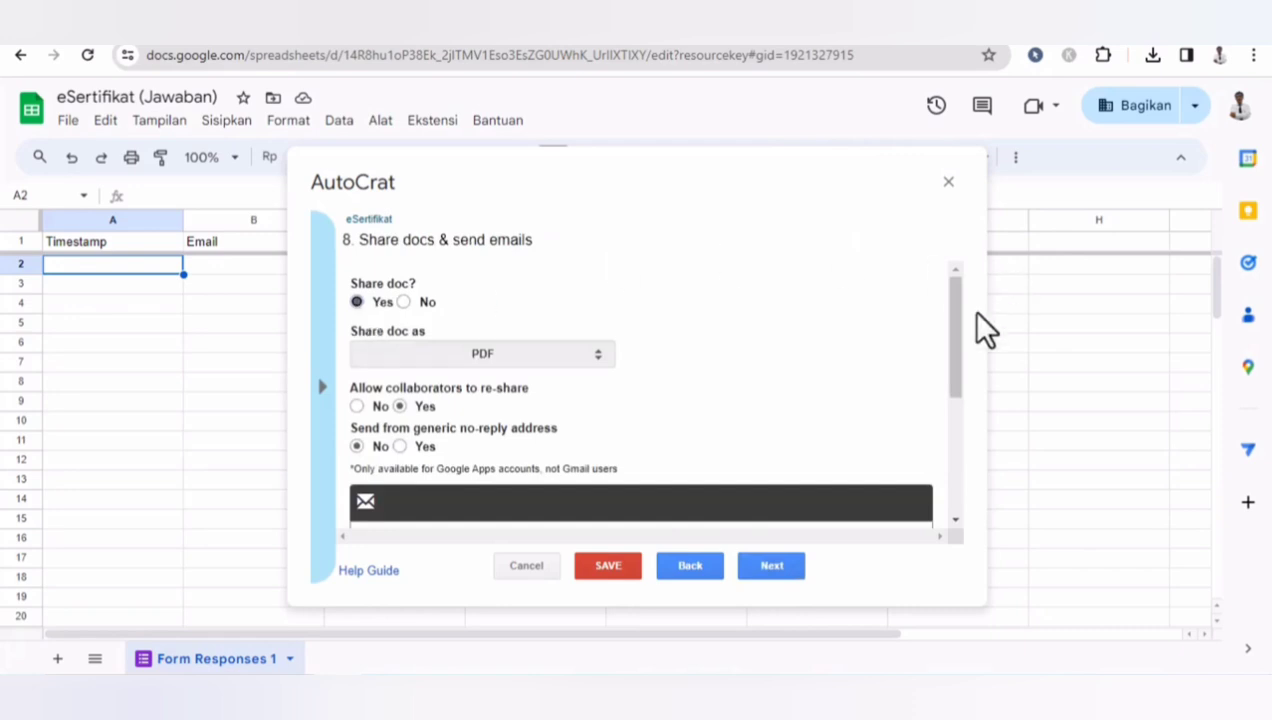
{"action": "left_click_drag", "start_coordinate": [953, 313], "coordinate": [953, 381]}
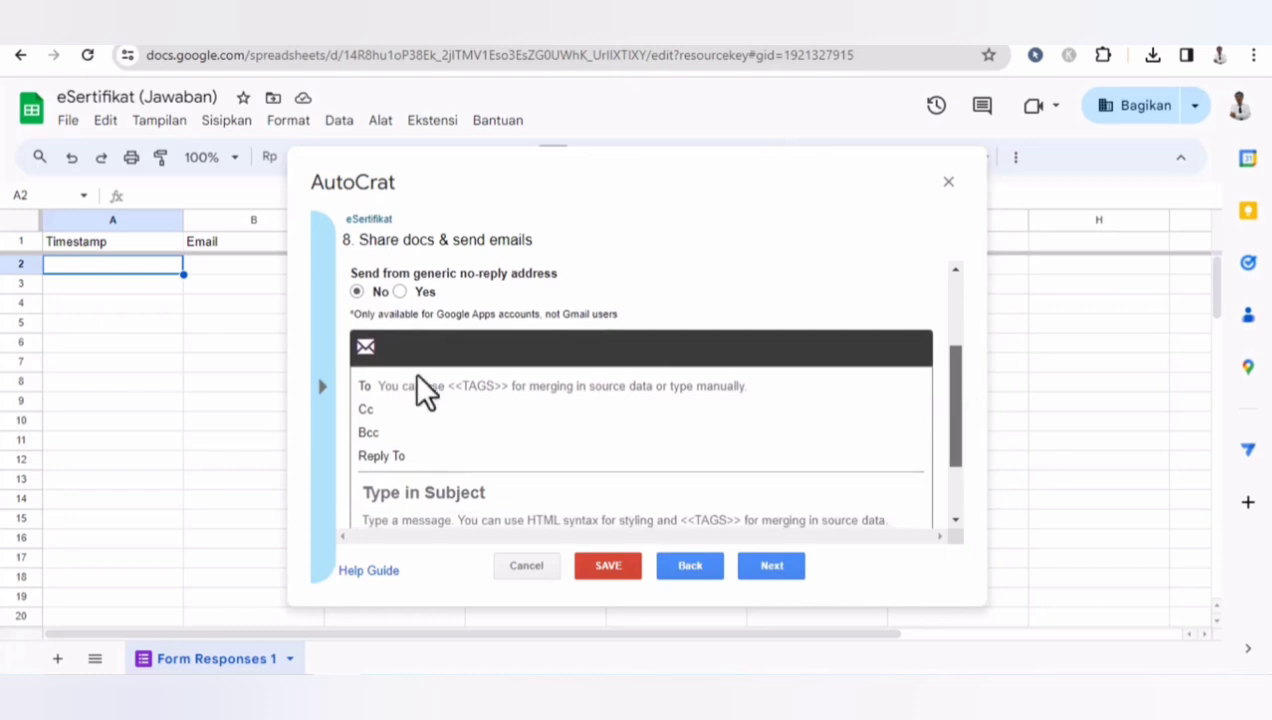
- Set the email recipient field to the <<Email>> tag
{"action": "left_click", "coordinate": [413, 390]}
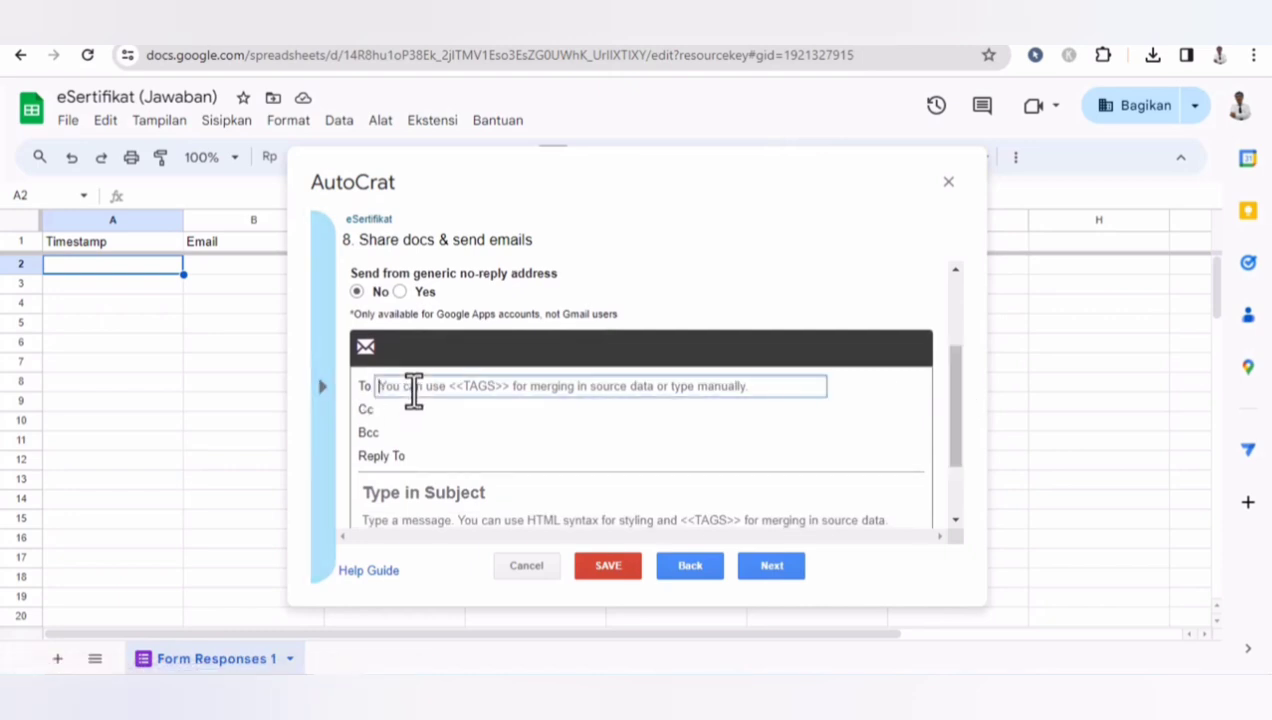
{"action": "left_click", "coordinate": [326, 412]}
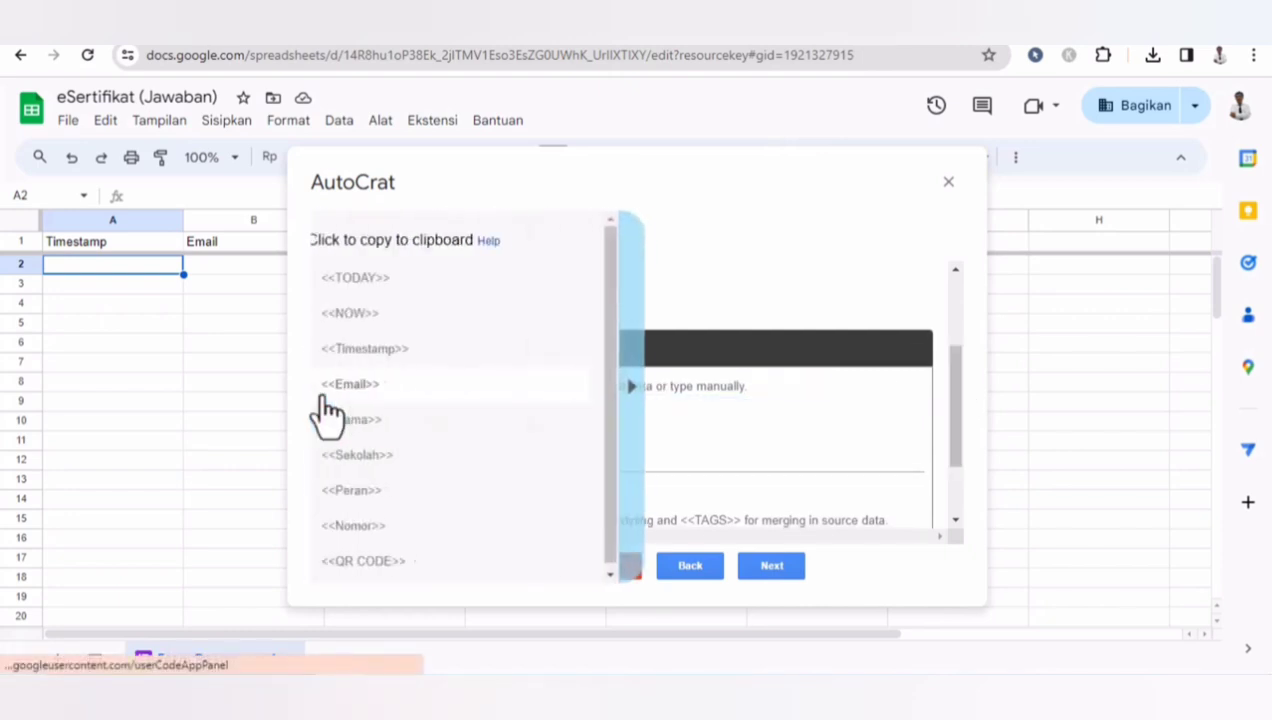
{"action": "left_click", "coordinate": [381, 398]}
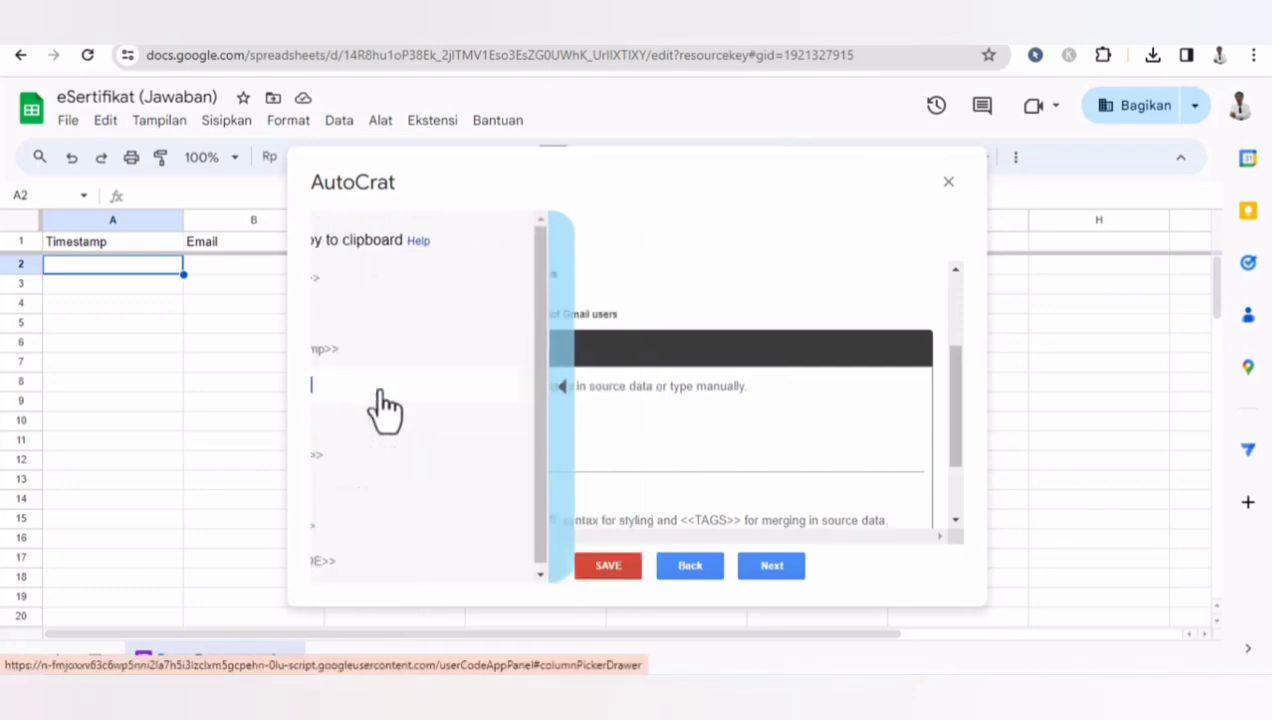
{"action": "left_click", "coordinate": [422, 385]}
{"action": "type", "text": "<<Email>>"}
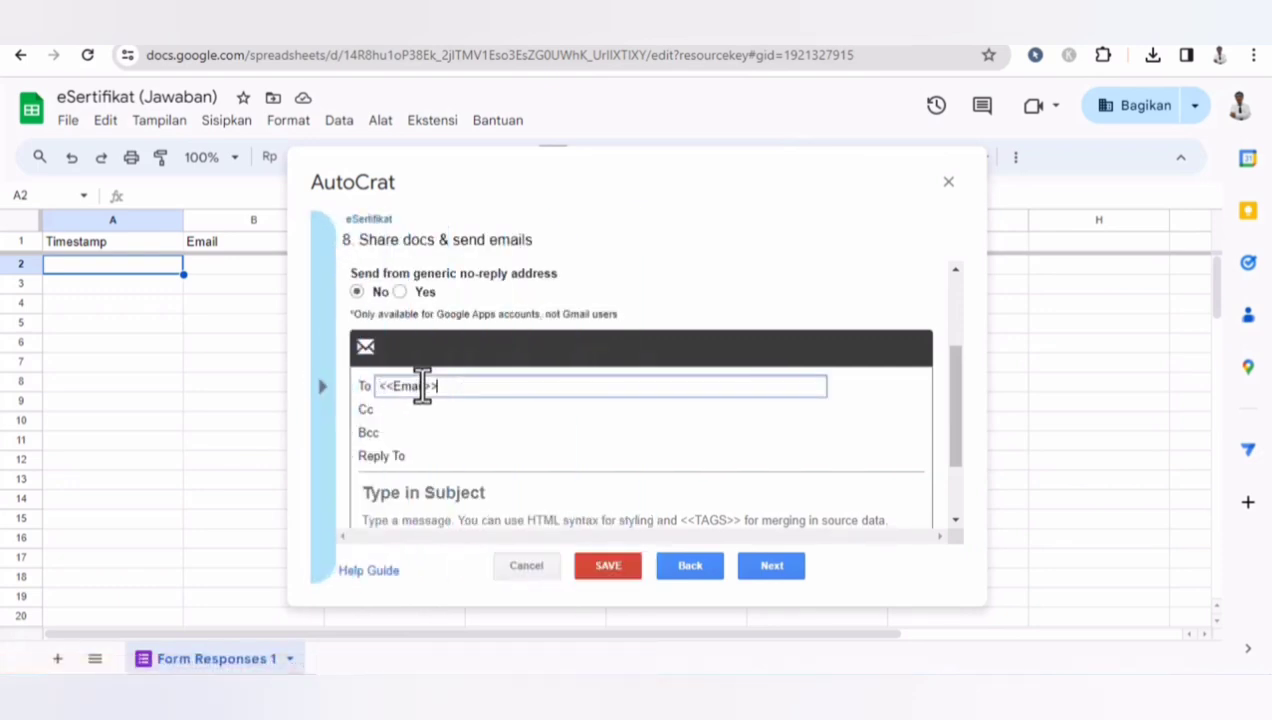
- Enter the email subject Sertifikat Webinar Kombel
{"action": "left_click_drag", "start_coordinate": [952, 390], "coordinate": [966, 432]}
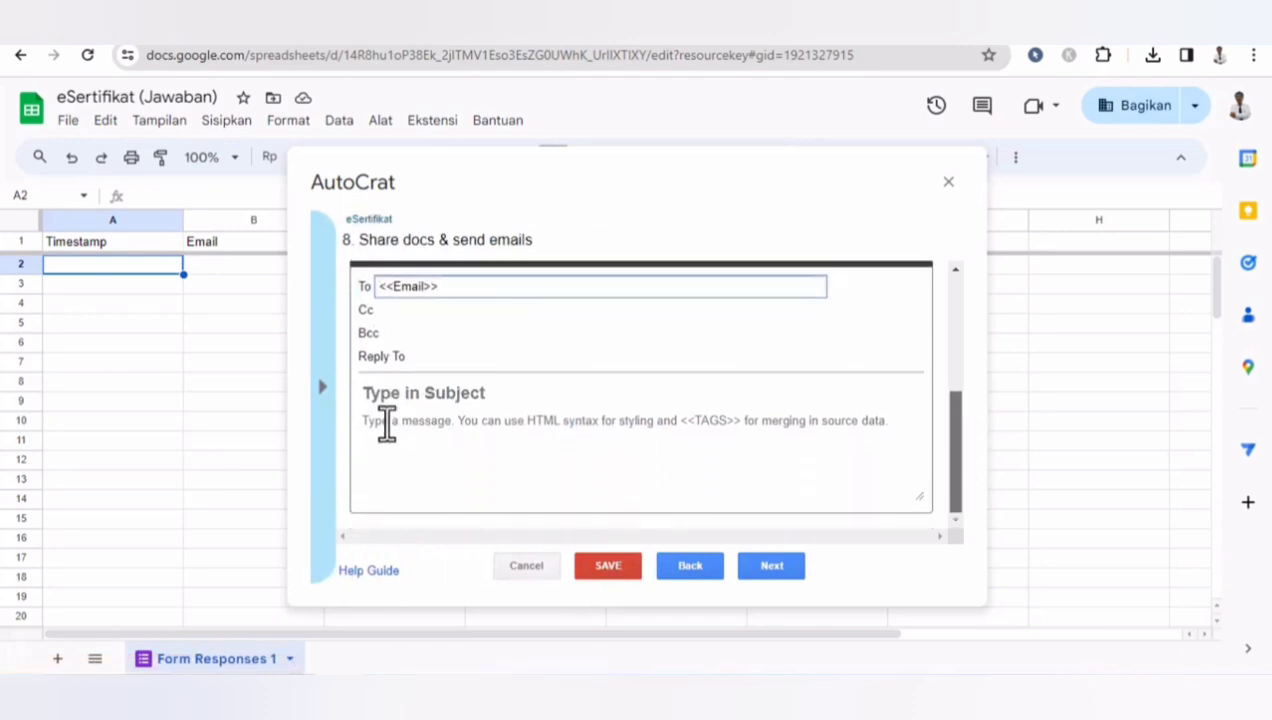
{"action": "left_click", "coordinate": [410, 400]}
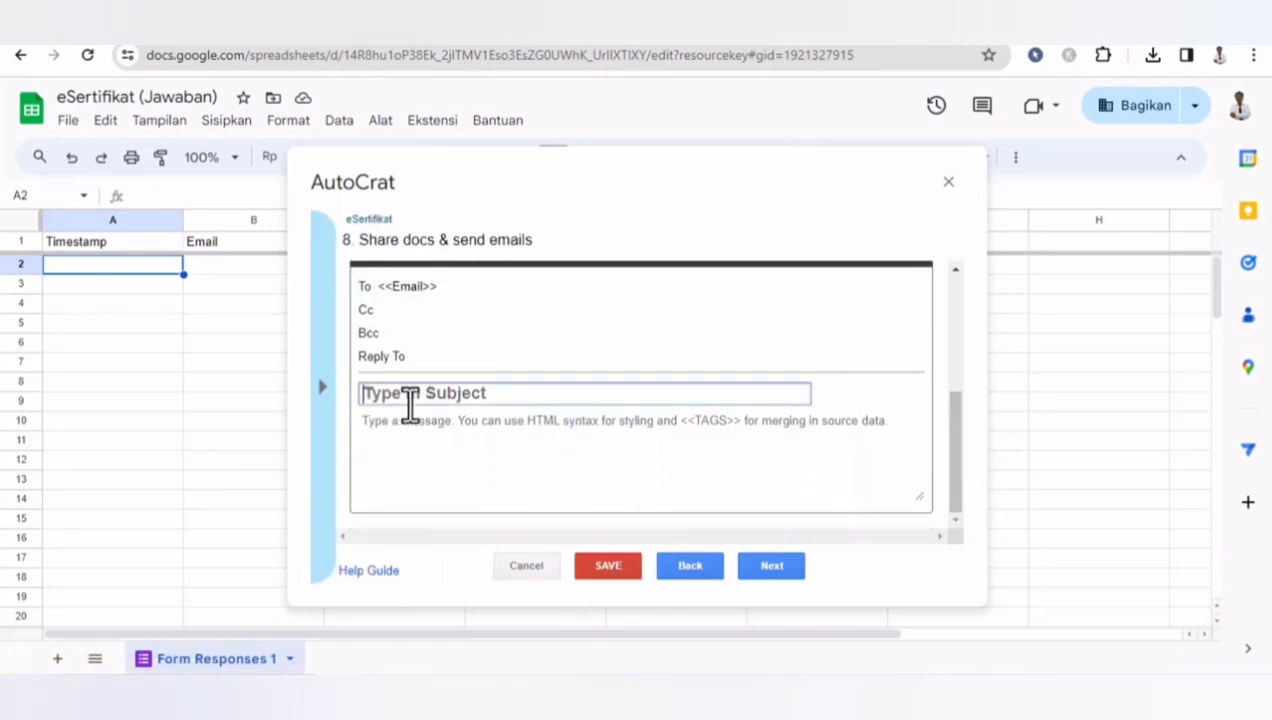
{"action": "type", "text": "Sertifikat Webinar "}
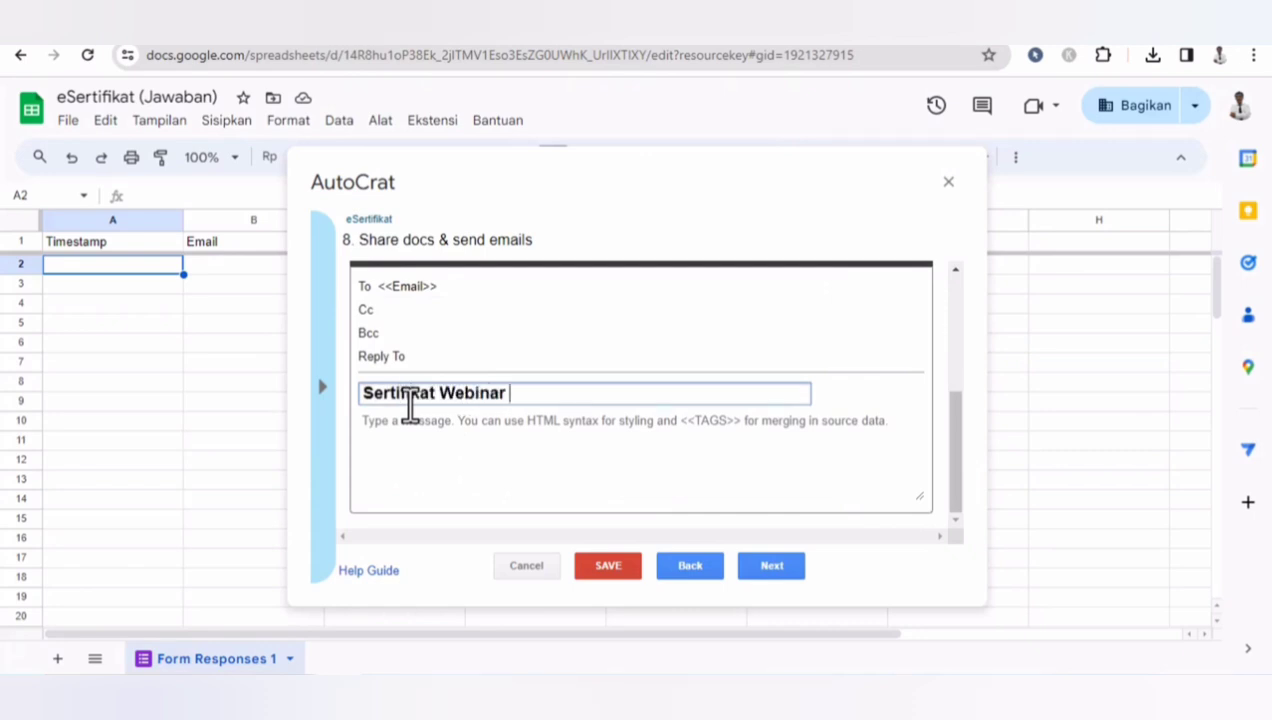
{"action": "type", "text": "Kombel"}
- Start the email message with 'Halo' followed by the <<Nama>> merge tag
{"action": "left_click", "coordinate": [396, 430]}
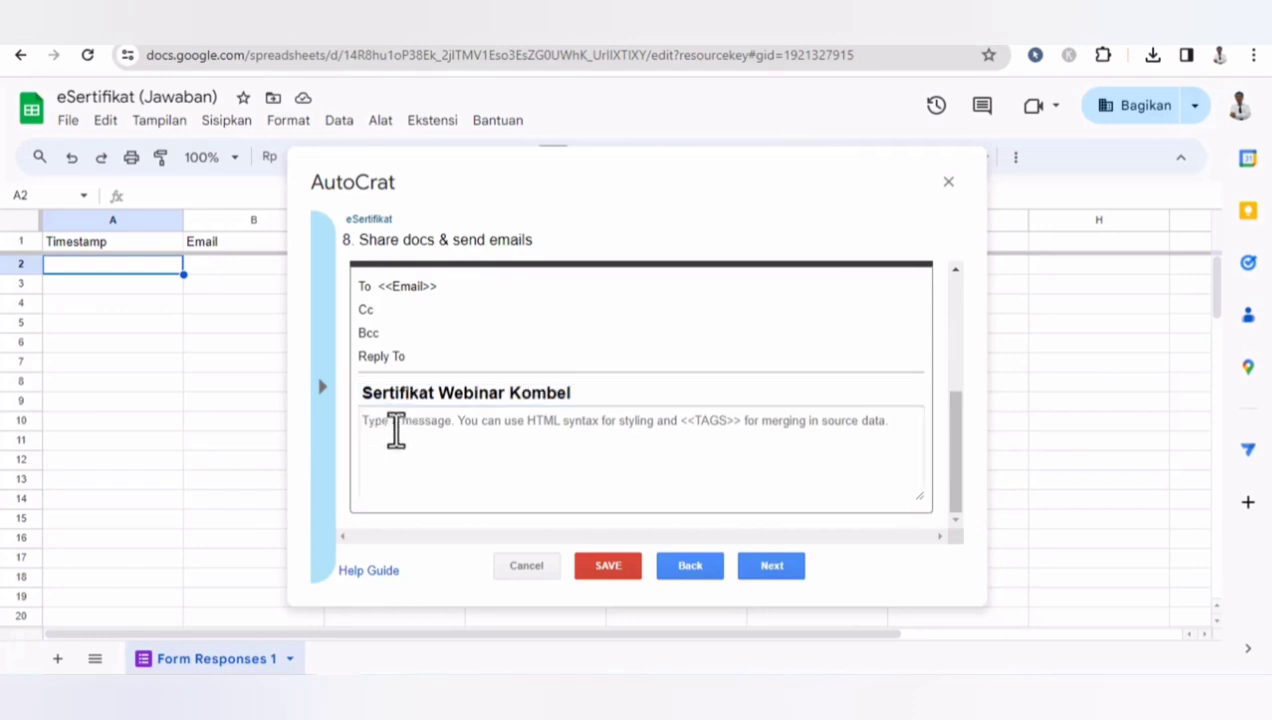
{"action": "type", "text": "H"}
{"action": "key", "text": "BackSpace"}
{"action": "type", "text": "Halo"}
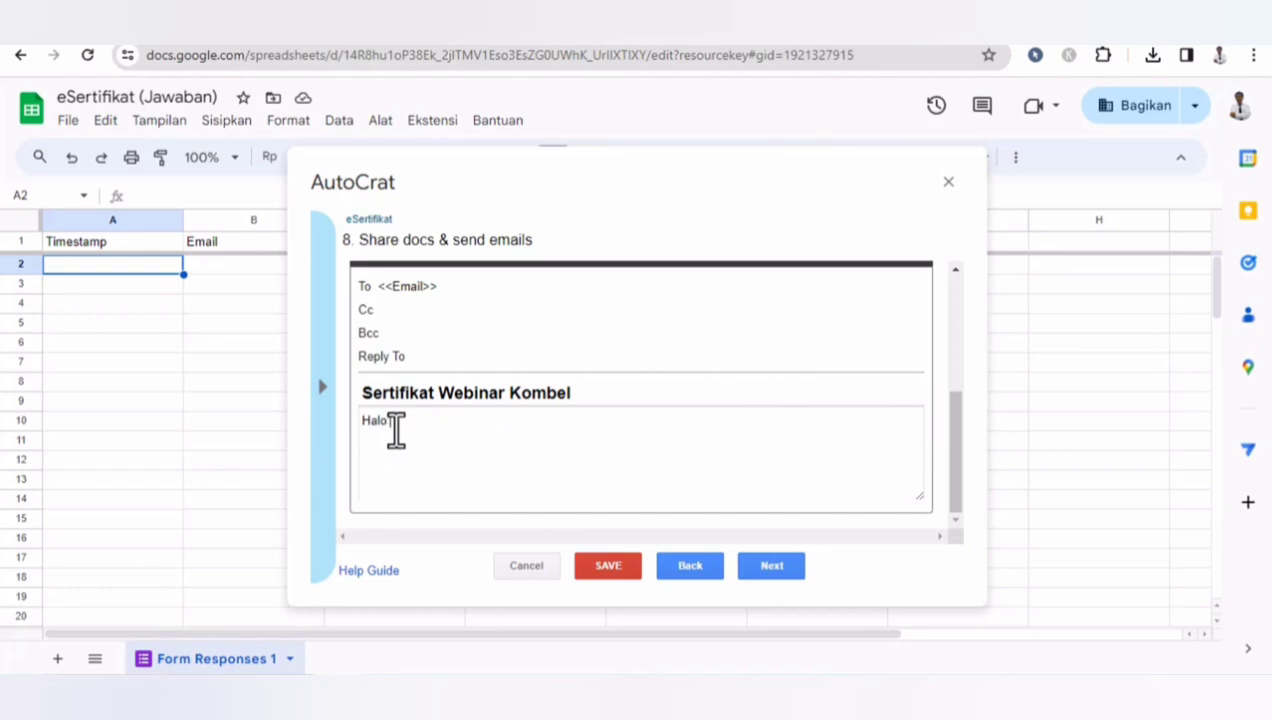
{"action": "left_click", "coordinate": [321, 405]}
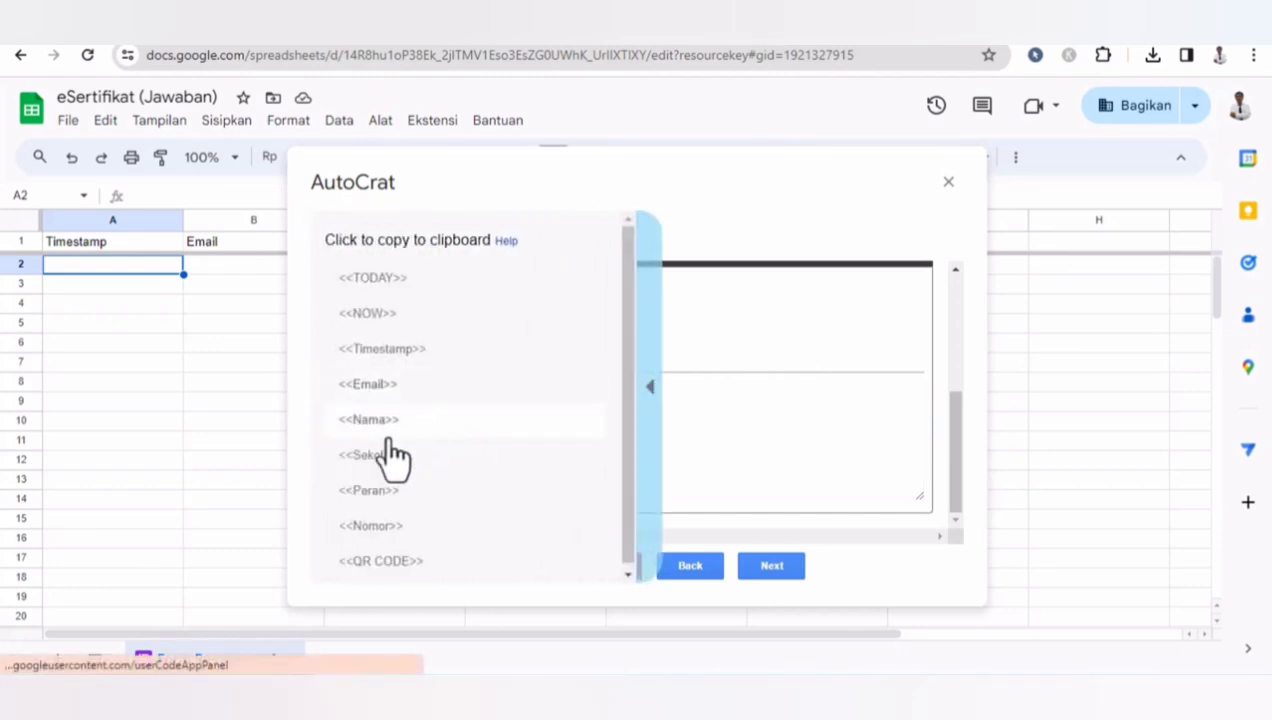
{"action": "left_click", "coordinate": [372, 422]}
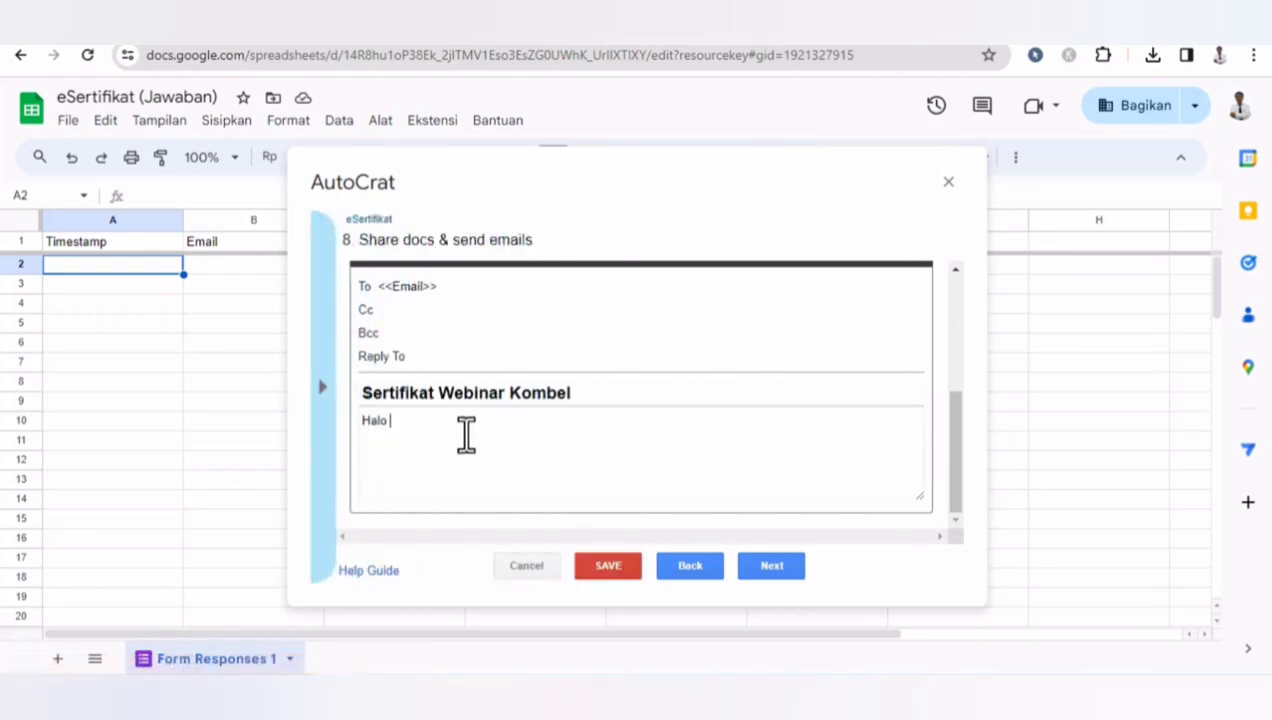
{"action": "type", "text": "<<Nama>>"}
- Complete the message with 'Berikut dilampirkan sertifikat webinar Kombel.', 'Terima kasih telah berpartisipasi', 'Sampai jumpa pada webinar berikutnya.' and continue to job triggers
{"action": "type", "text": "Berikut "}
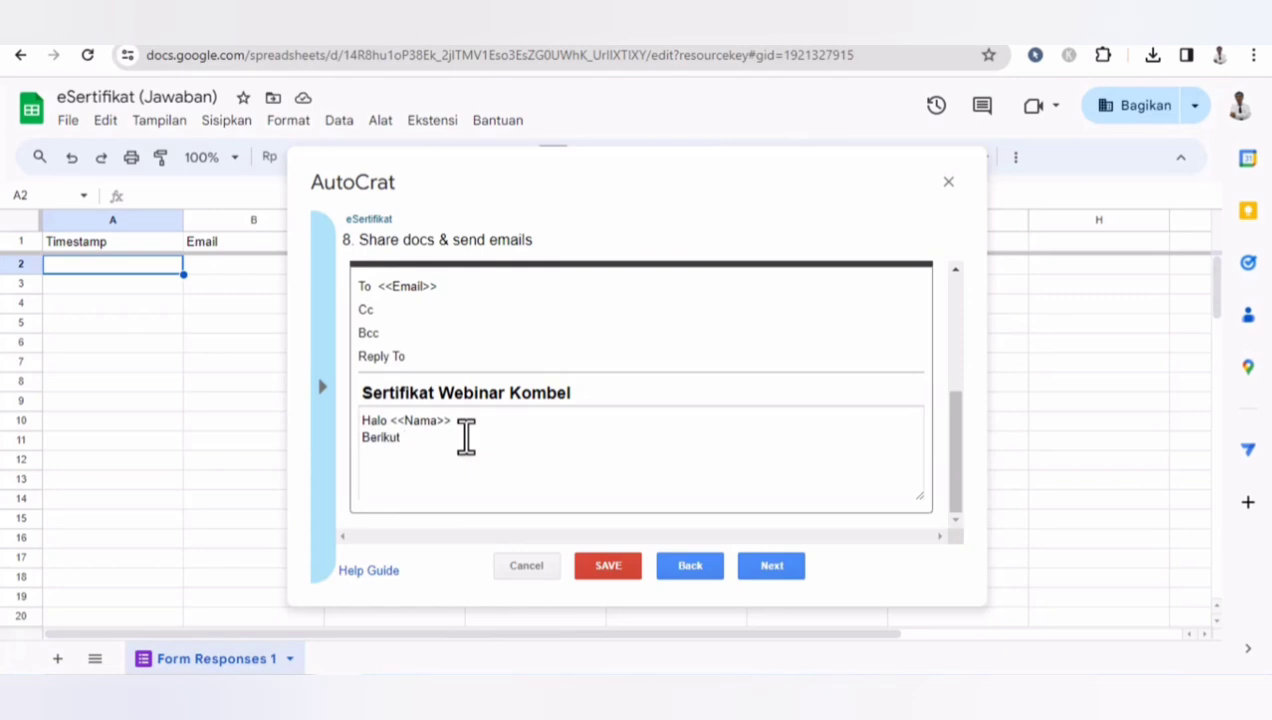
{"action": "type", "text": "dilamp"}
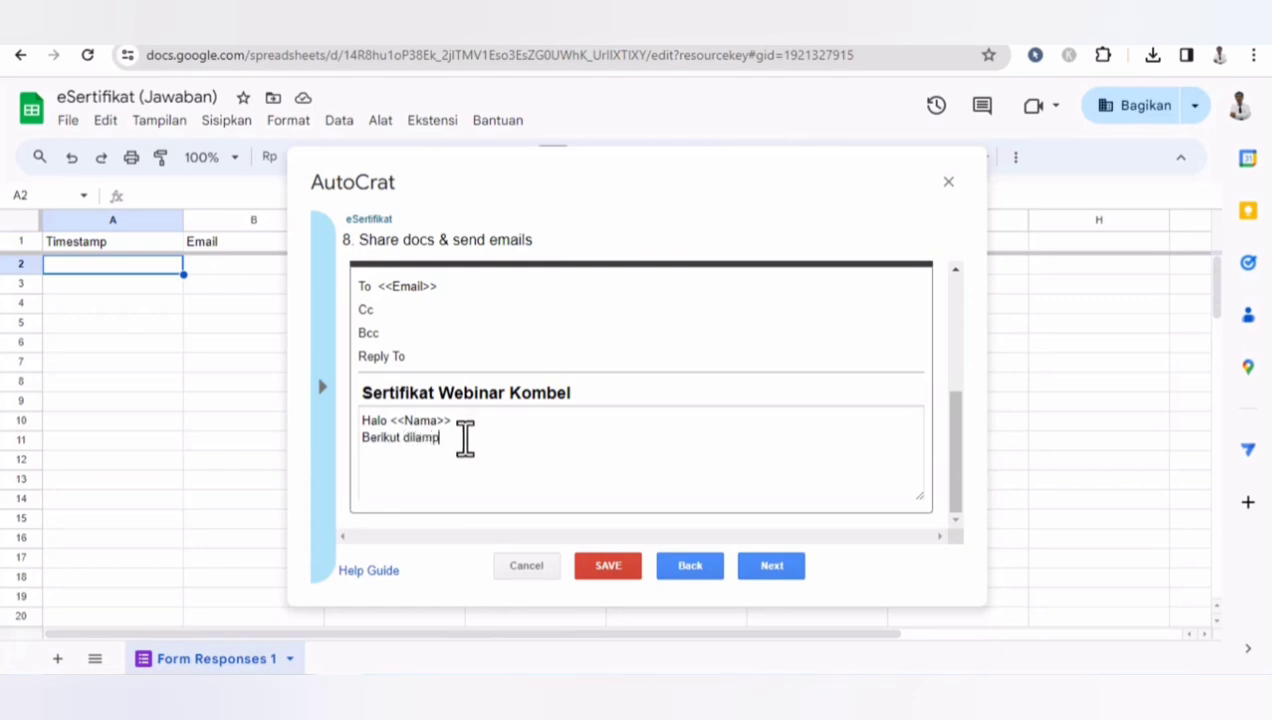
{"action": "type", "text": "irkan sertifikat webin"}
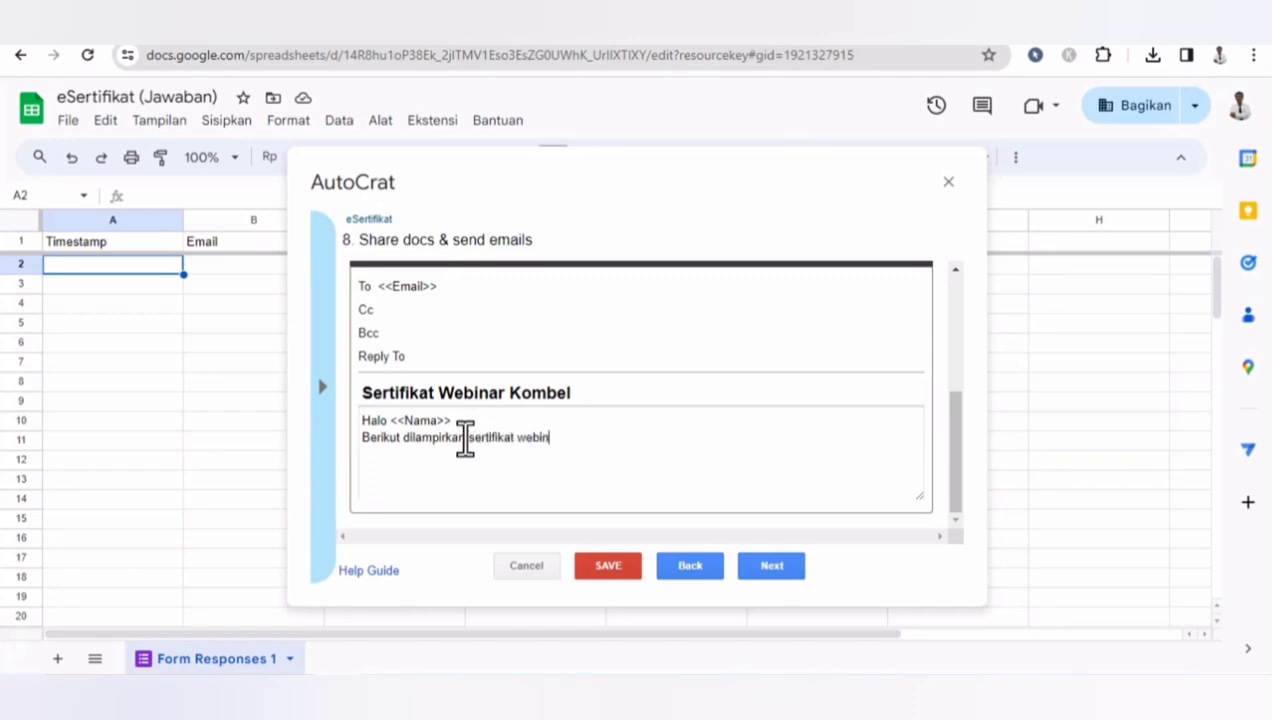
{"action": "type", "text": "ar Kombel."}
{"action": "key", "text": "Return"}
{"action": "type", "text": "Terima ka"}
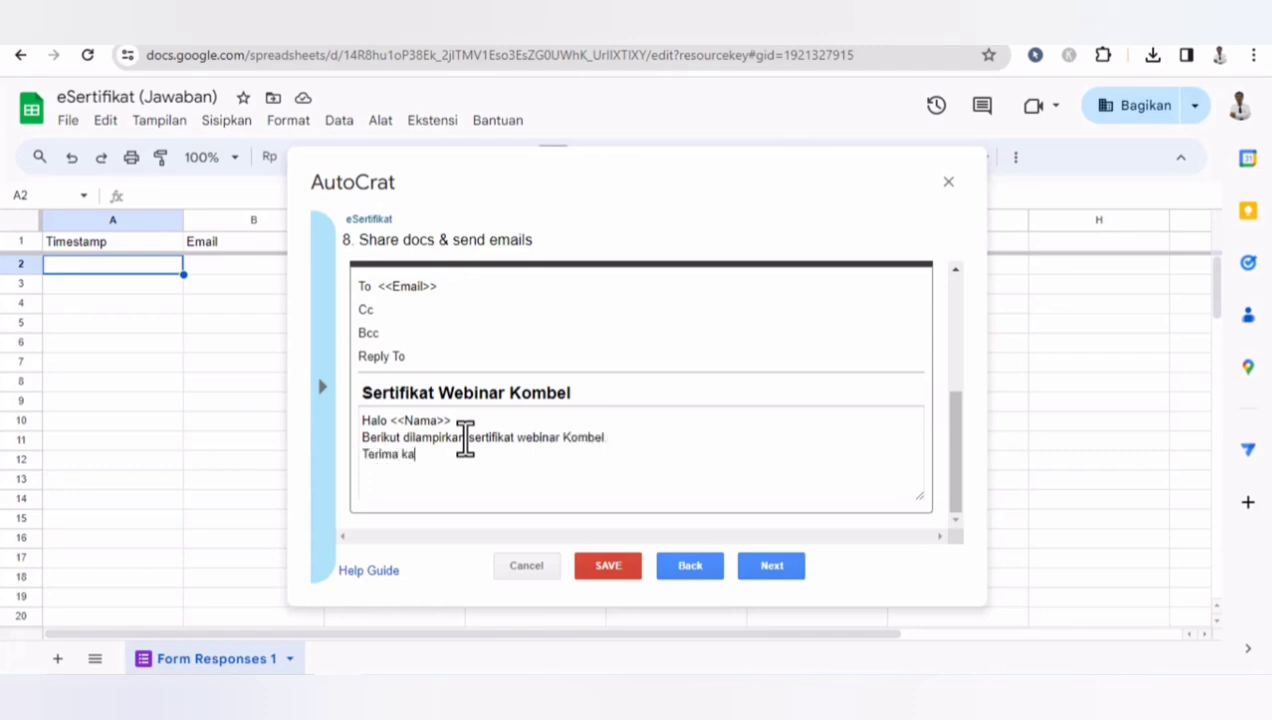
{"action": "type", "text": "sih telah berpartisi"}
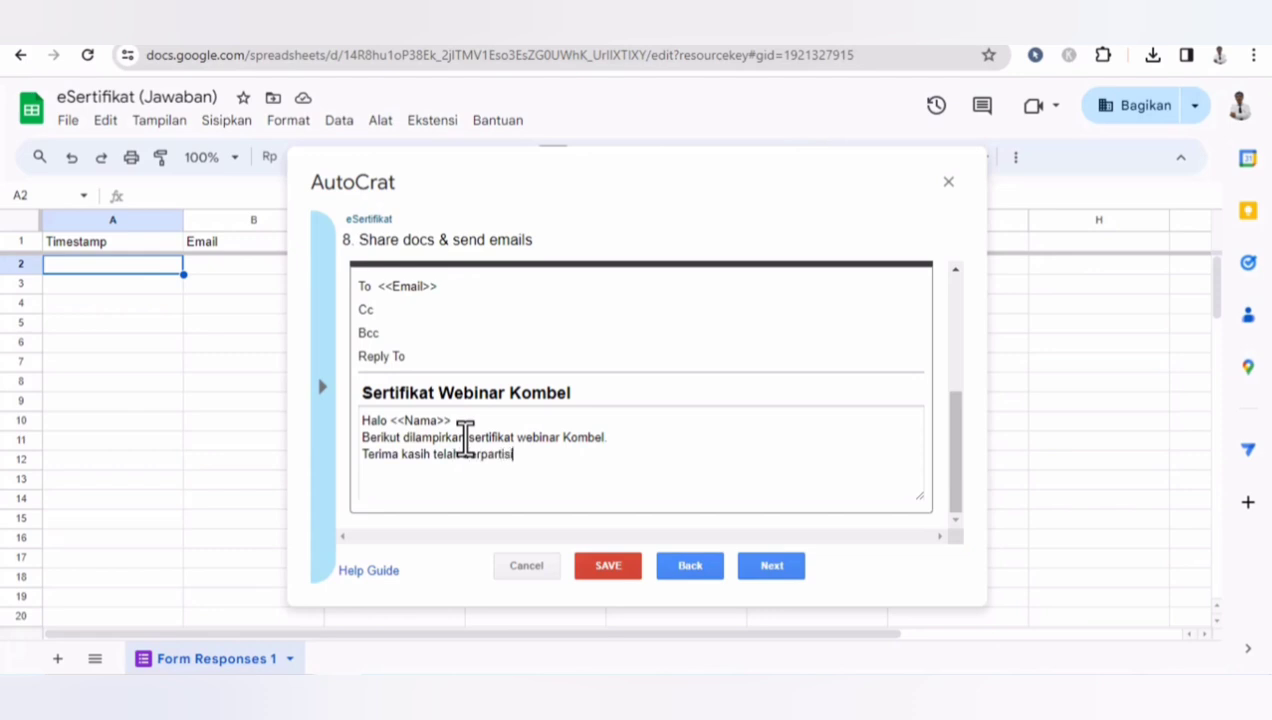
{"action": "type", "text": "pasi "}
{"action": "type", "text": "Sampai"}
{"action": "type", "text": " jumpa pada "}
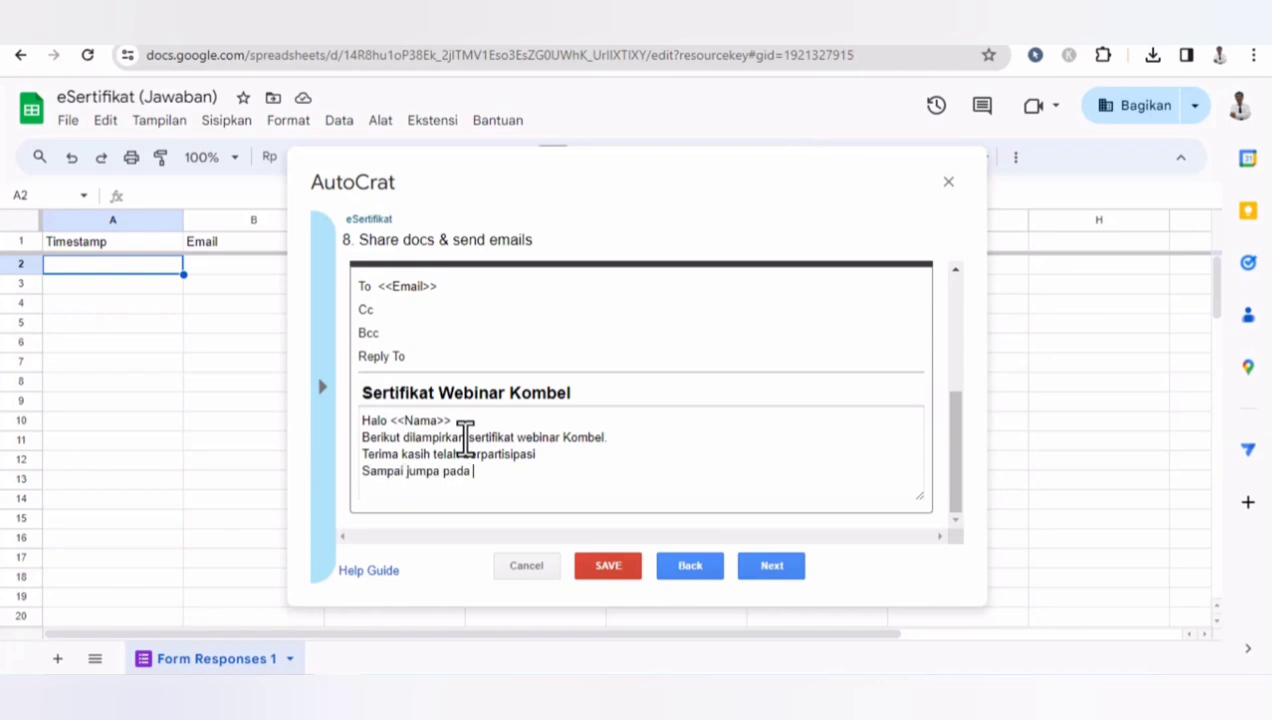
{"action": "type", "text": "webinar berikutn"}
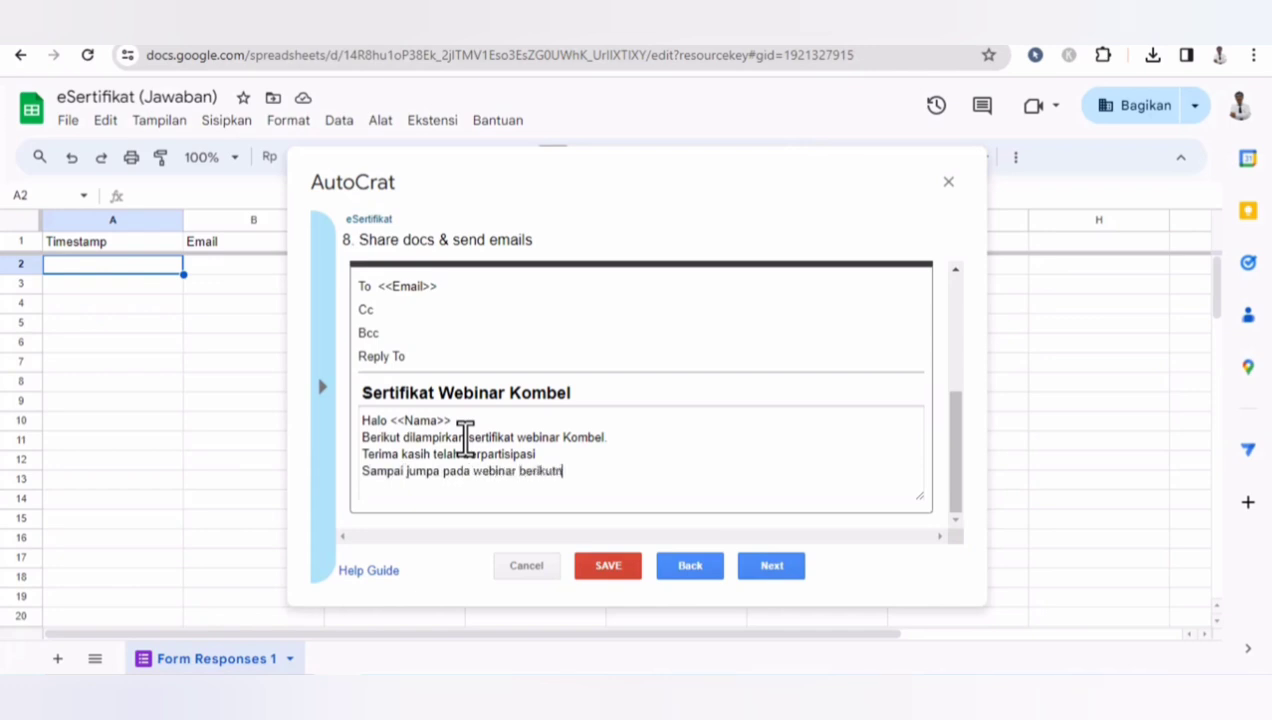
{"action": "type", "text": "ya."}
{"action": "left_click", "coordinate": [783, 566]}
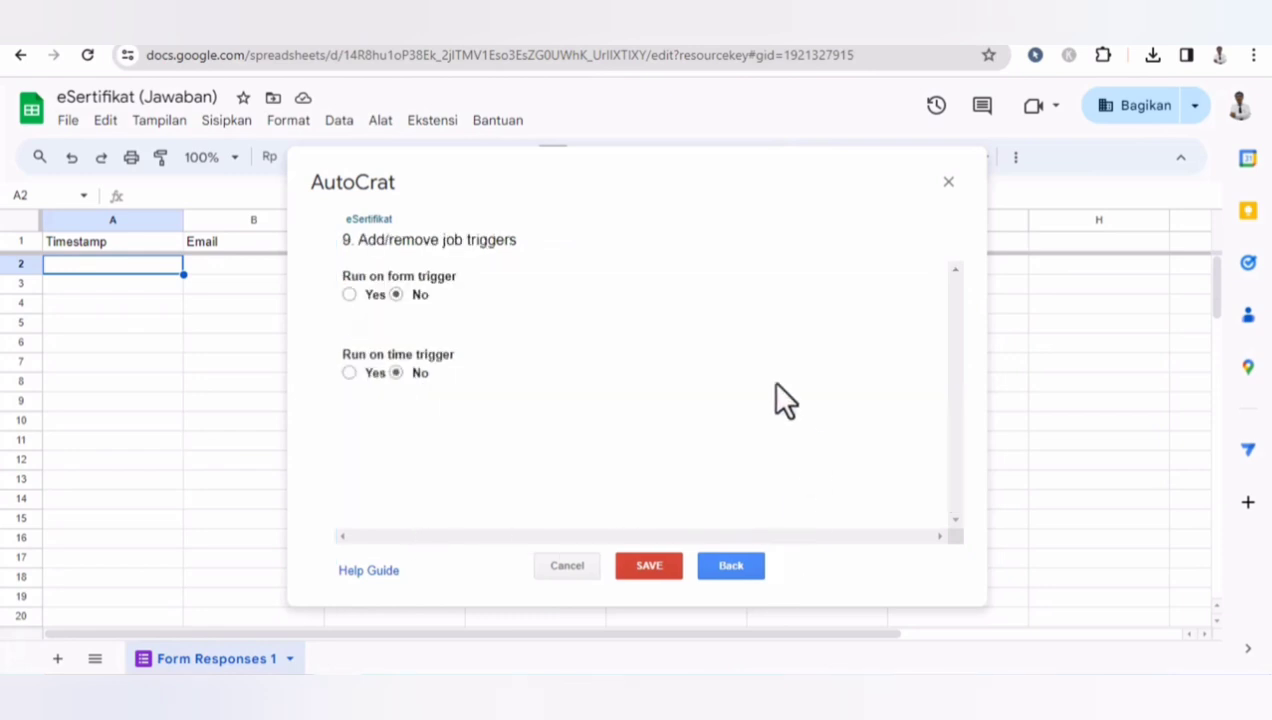
- Turn on the run-on-form trigger, confirm enabling triggers, save the merge job and close AutoCrat
{"action": "left_click", "coordinate": [349, 294]}
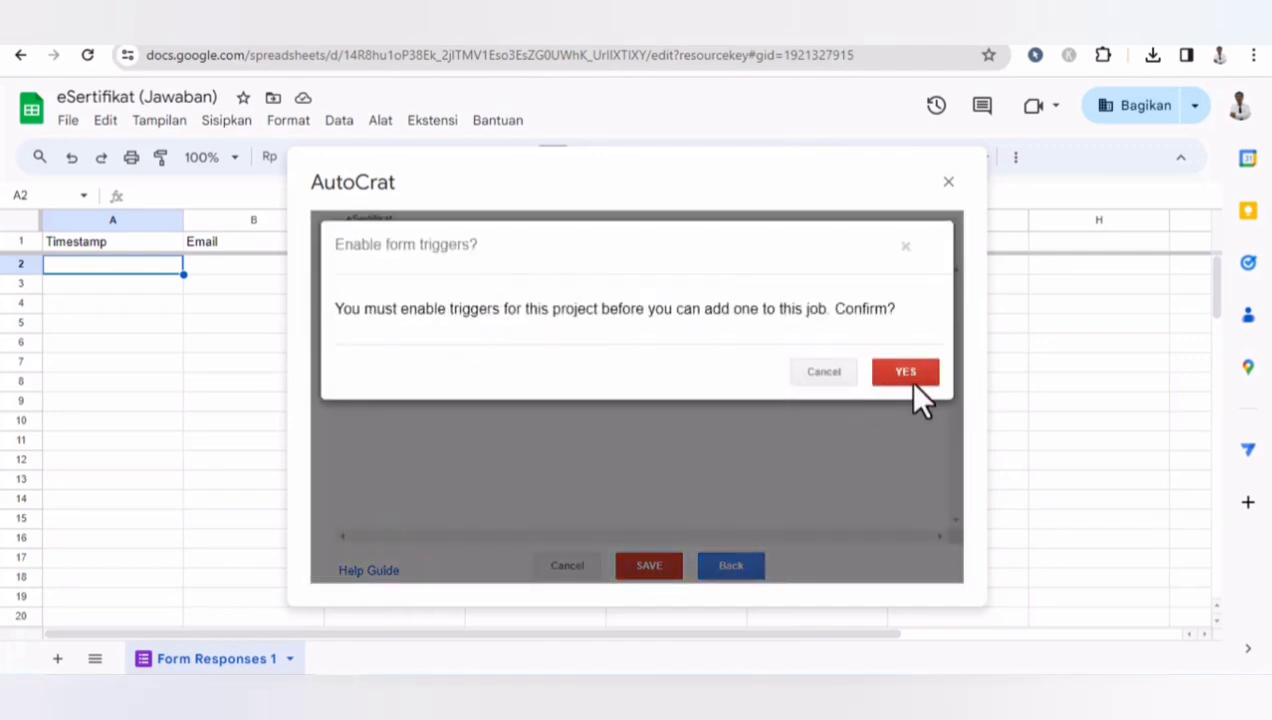
{"action": "left_click", "coordinate": [907, 375]}
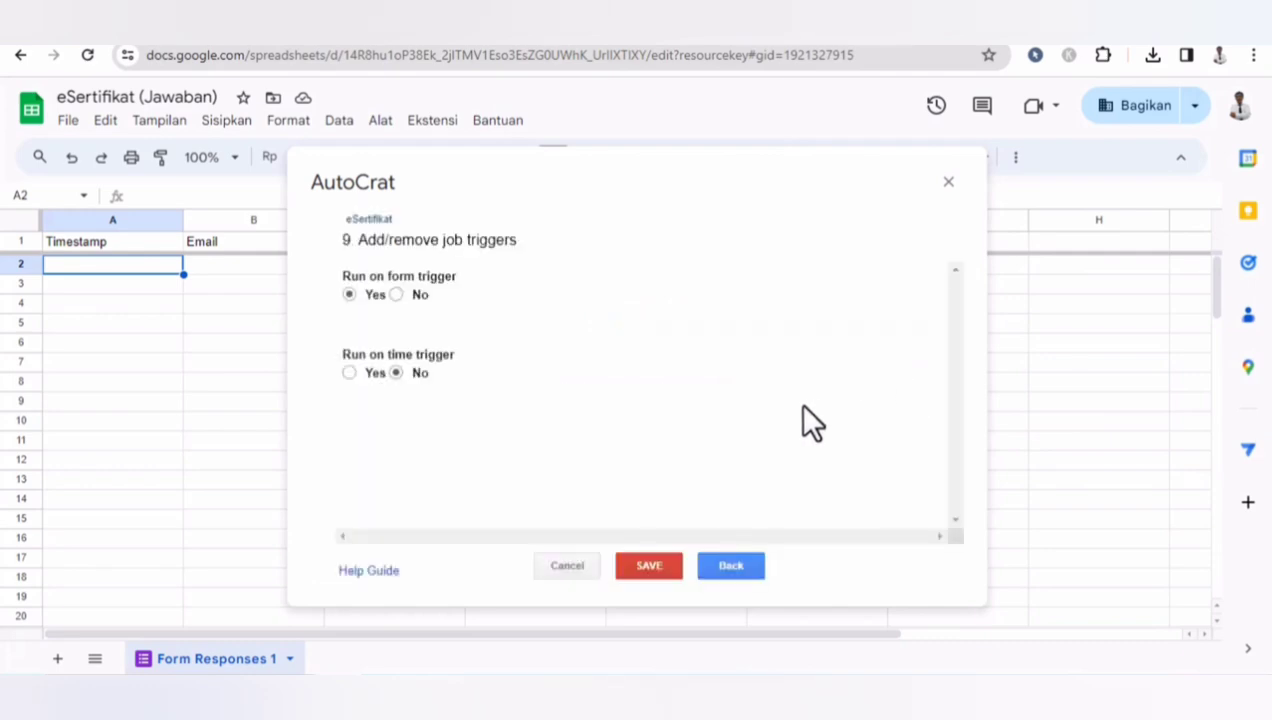
{"action": "left_click", "coordinate": [657, 571]}
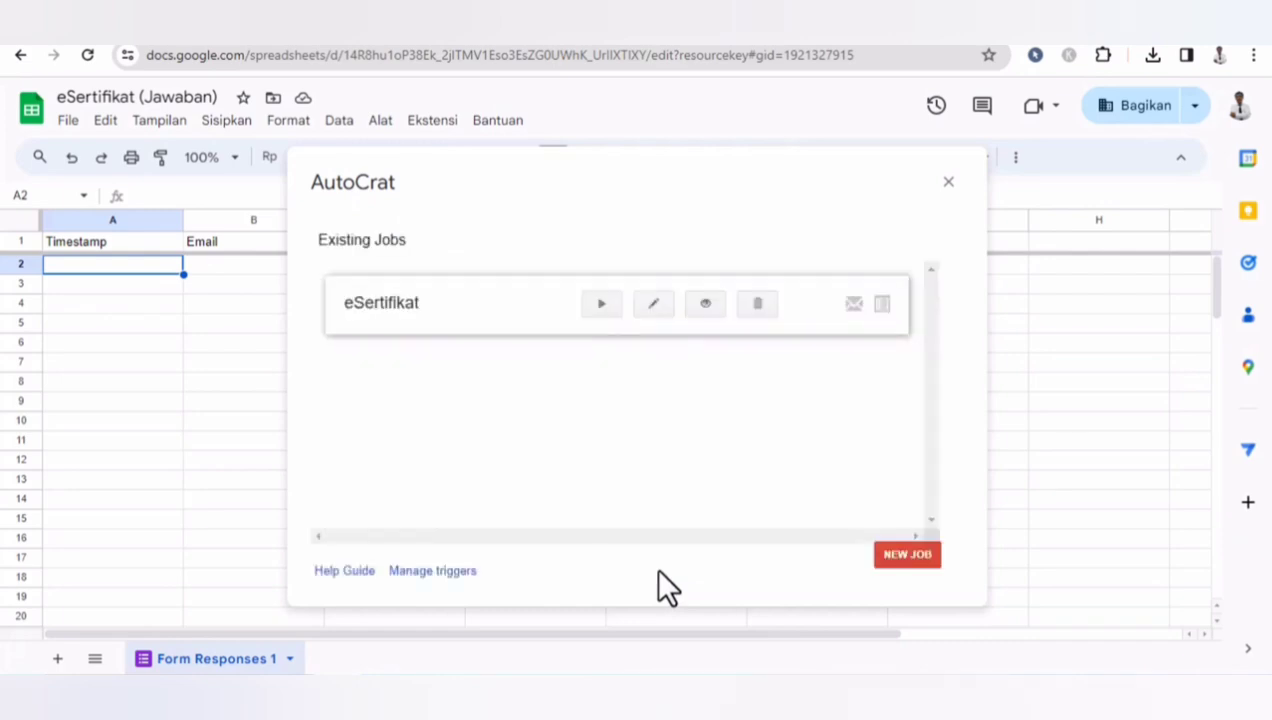
{"action": "left_click", "coordinate": [948, 181]}
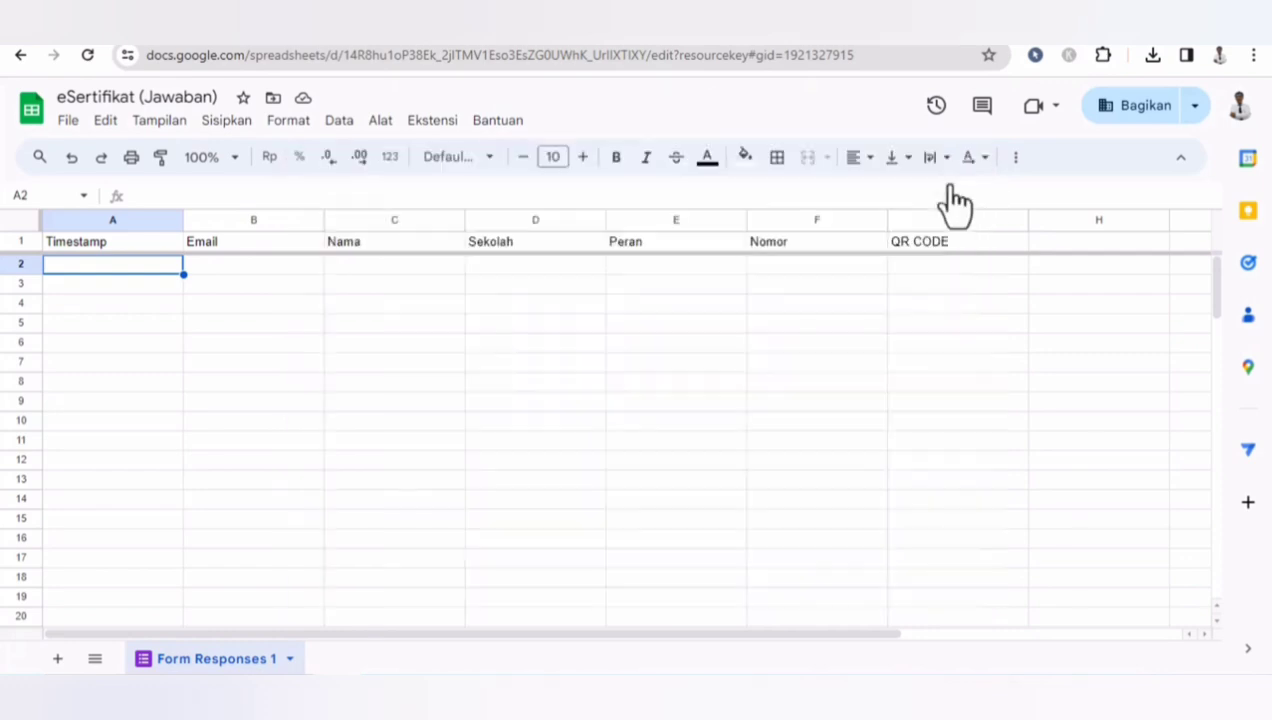
- In the eSertifikat form, copy the shortened share link and close the send dialog
{"action": "left_click", "coordinate": [740, 35]}
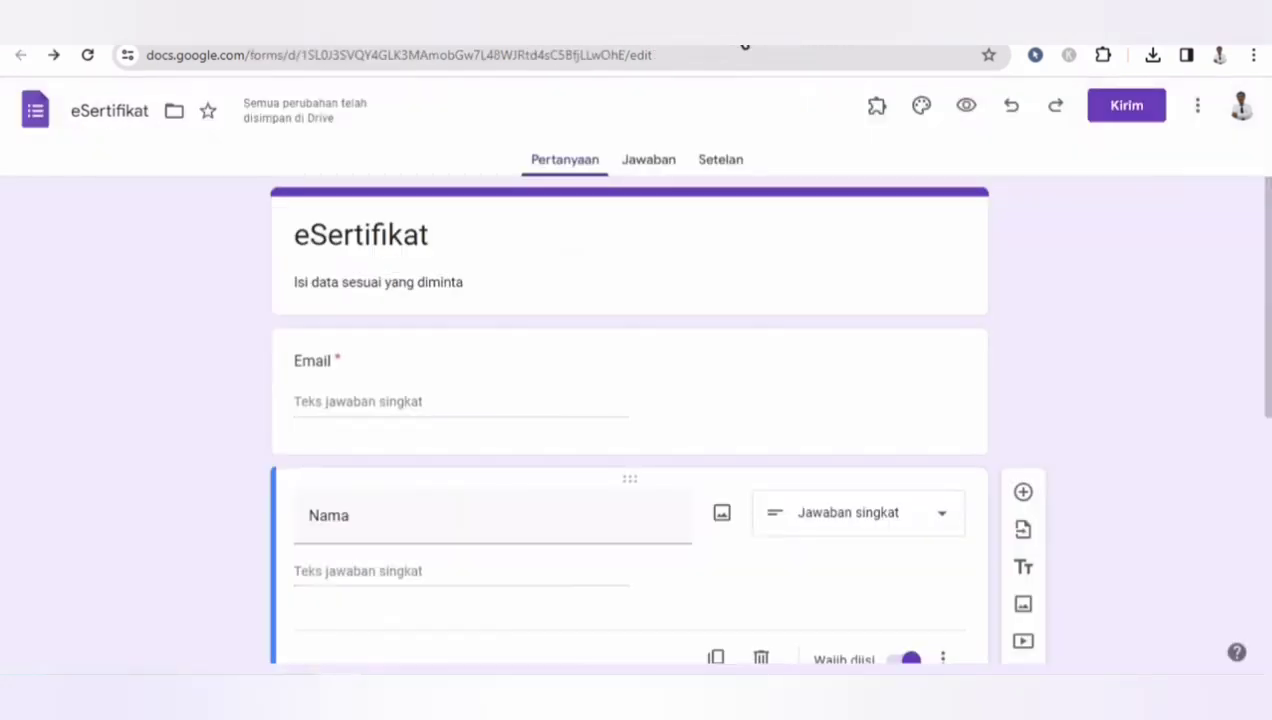
{"action": "left_click", "coordinate": [1121, 110]}
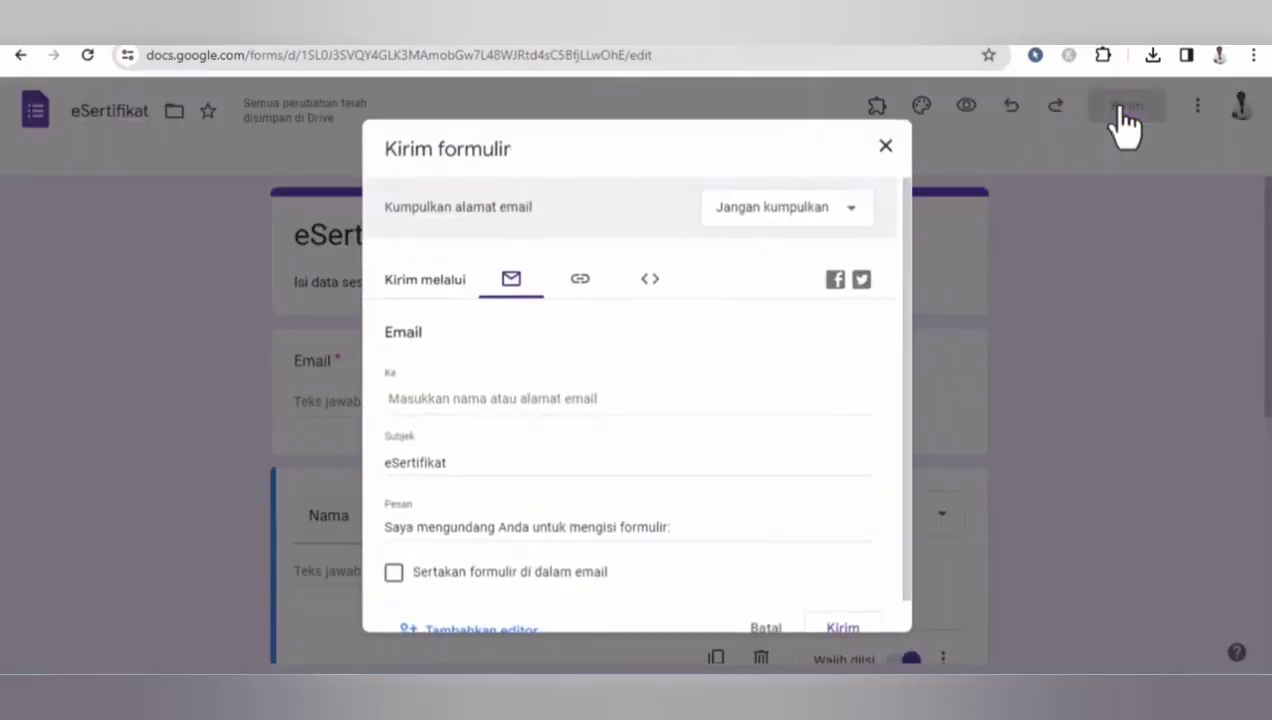
{"action": "left_click", "coordinate": [582, 281]}
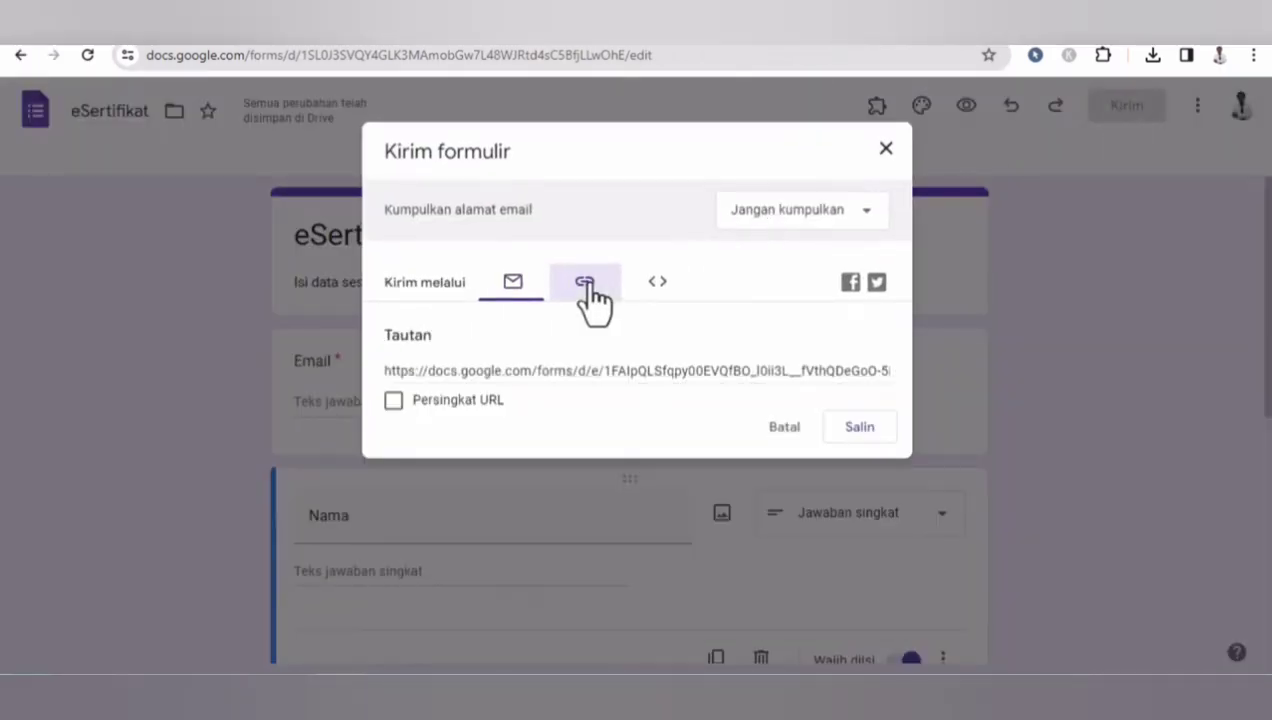
{"action": "left_click", "coordinate": [393, 400]}
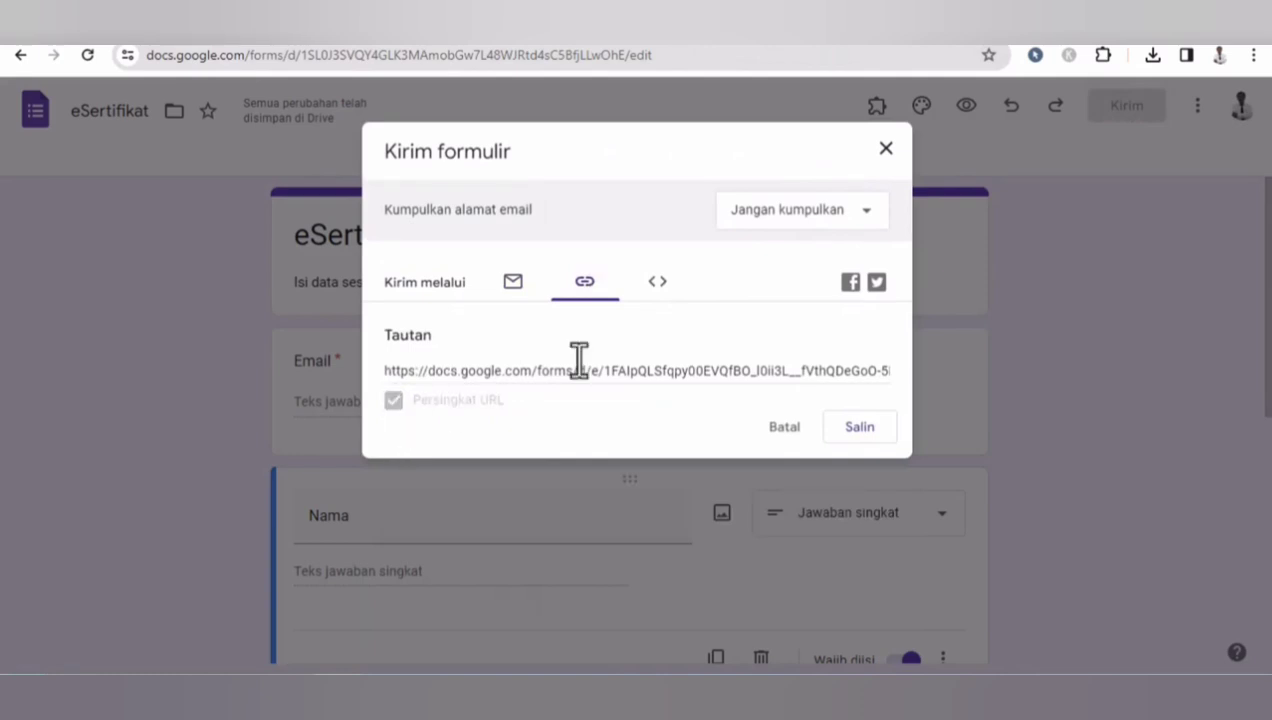
{"action": "left_click", "coordinate": [866, 430]}
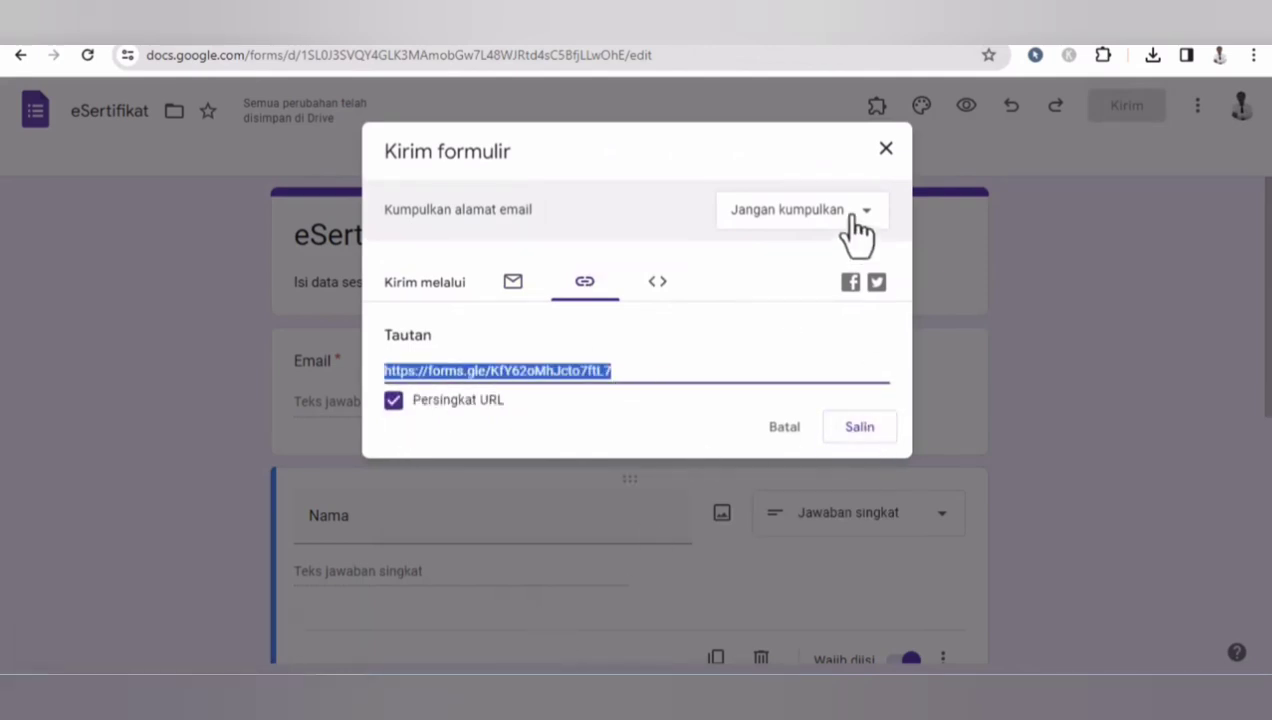
{"action": "left_click", "coordinate": [885, 151]}
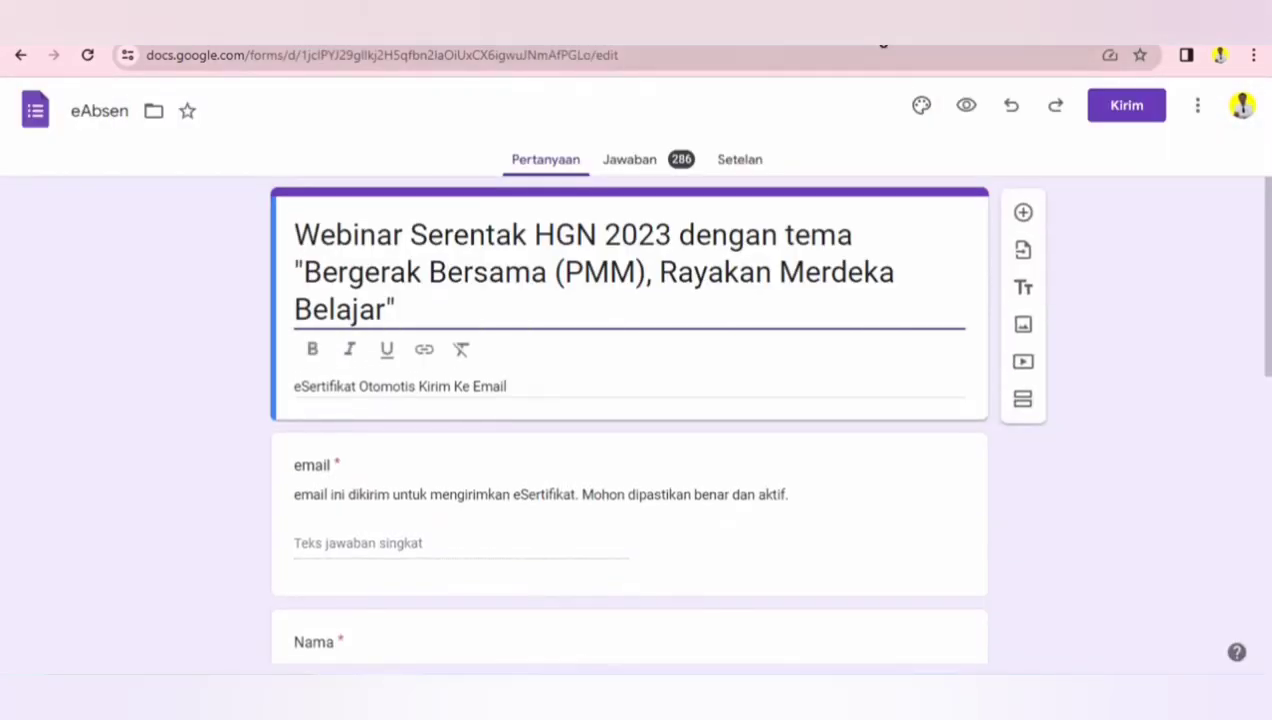
- Open the copied form link in a new browser tab
{"action": "left_click", "coordinate": [1055, 38]}
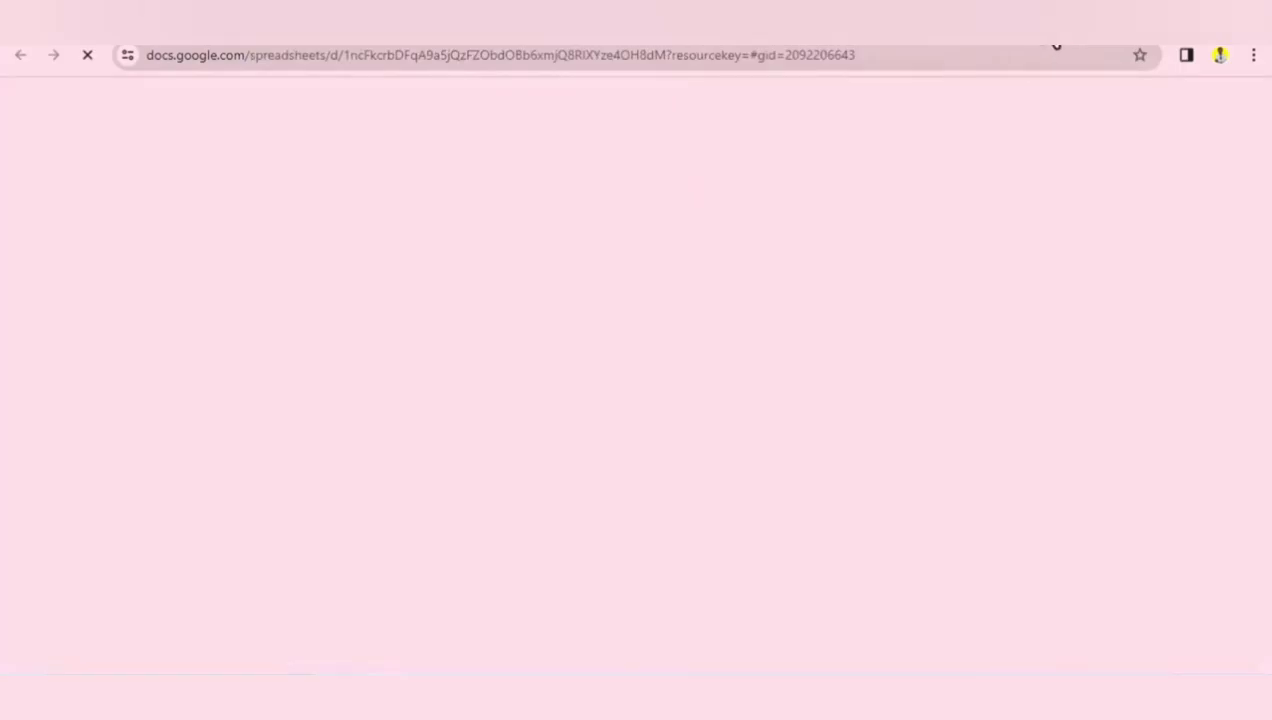
{"action": "key", "text": "ctrl+t"}
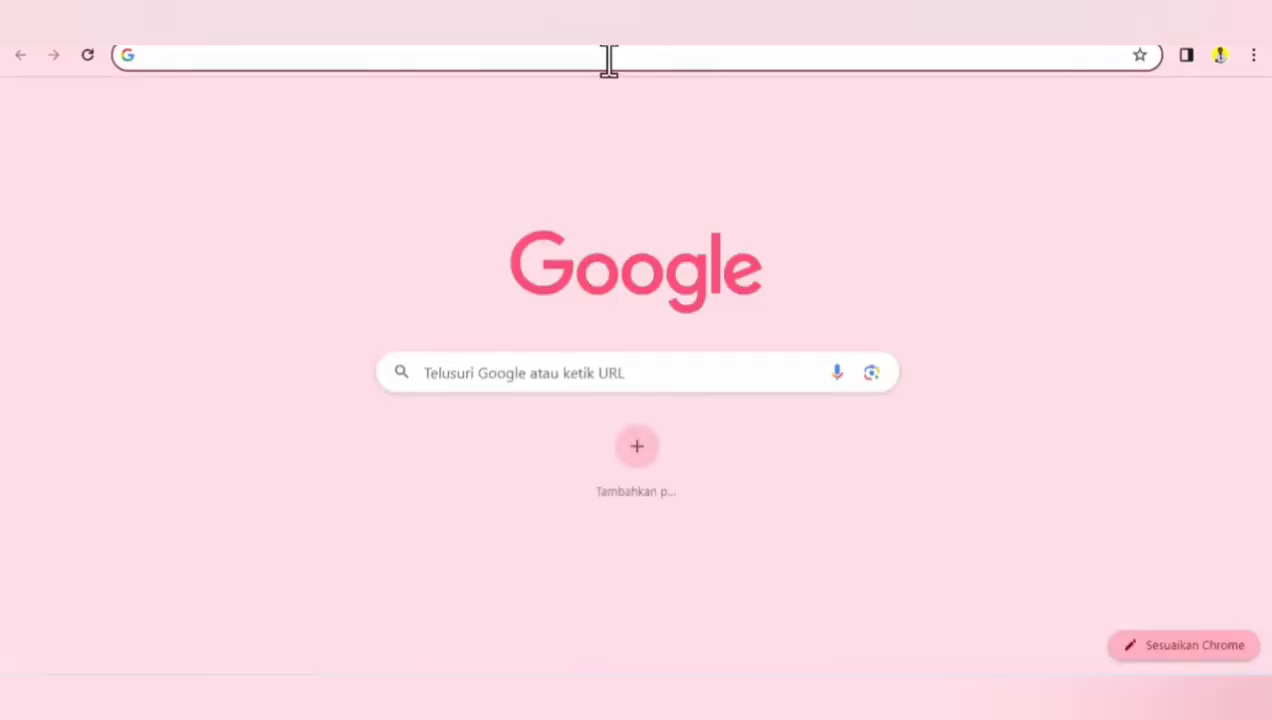
{"action": "left_click", "coordinate": [608, 57]}
{"action": "type", "text": "https://forms.gle/KfY62oMhJcto7ftL7"}
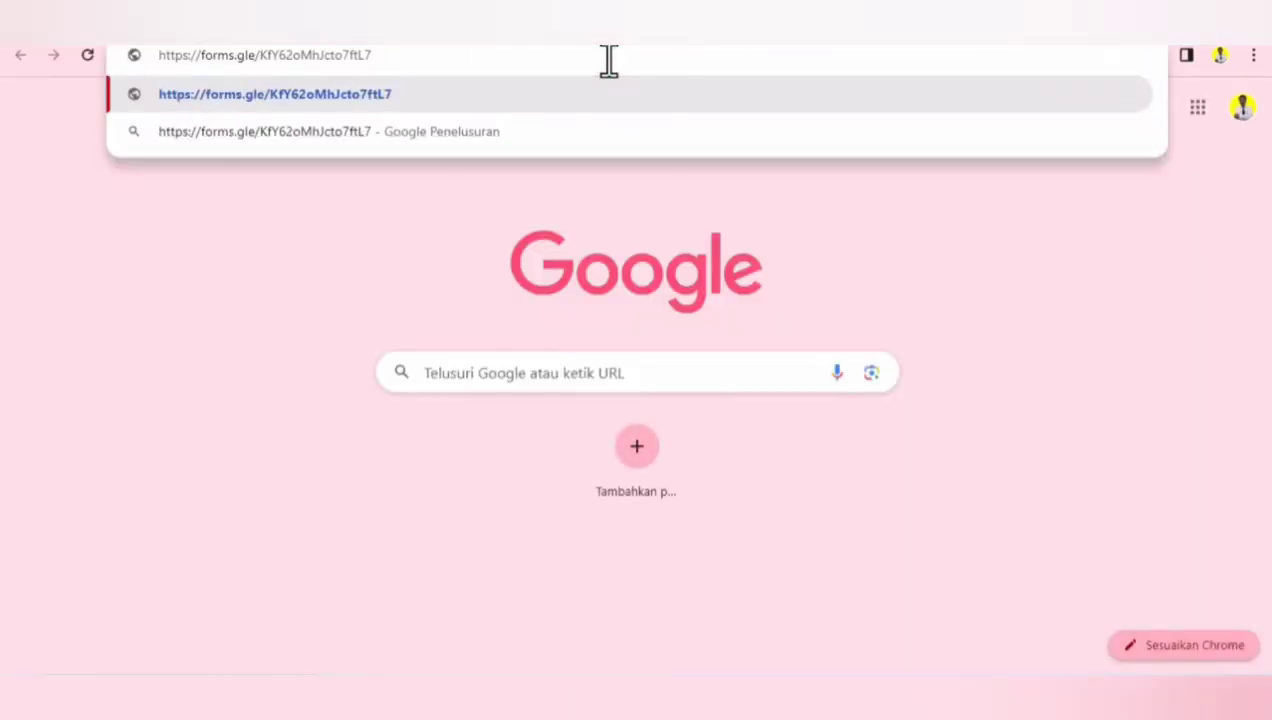
{"action": "key", "text": "Return"}
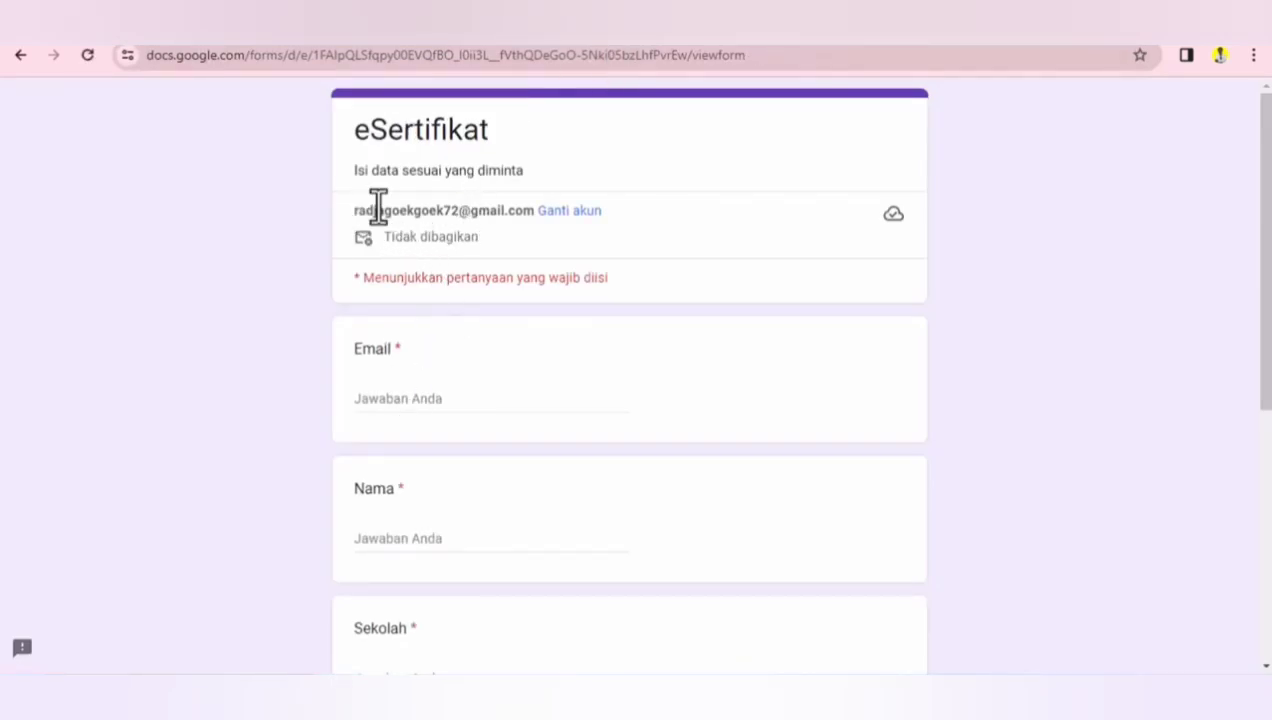
- Copy the signed-in account's e-mail address into the form's Email field
{"action": "left_click", "coordinate": [384, 402]}
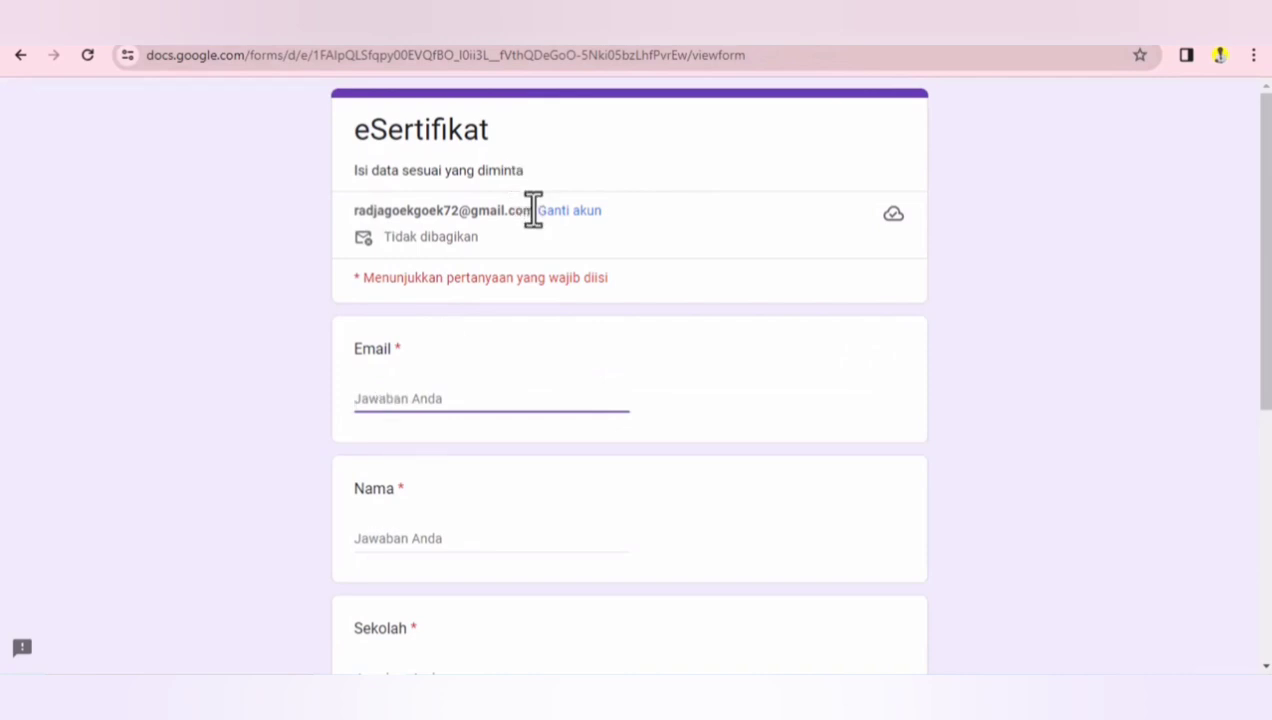
{"action": "left_click", "coordinate": [495, 205]}
{"action": "left_click_drag", "start_coordinate": [535, 210], "coordinate": [364, 212]}
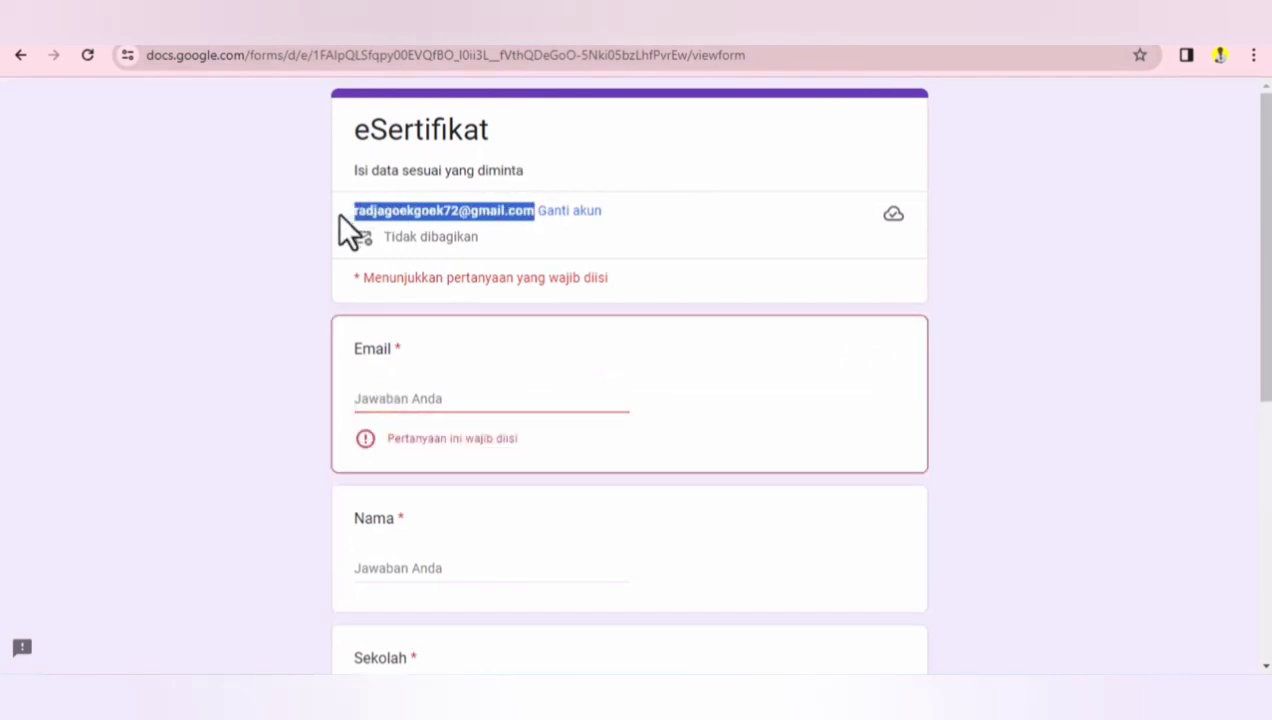
{"action": "left_click", "coordinate": [417, 400]}
{"action": "key", "text": "ctrl+v"}
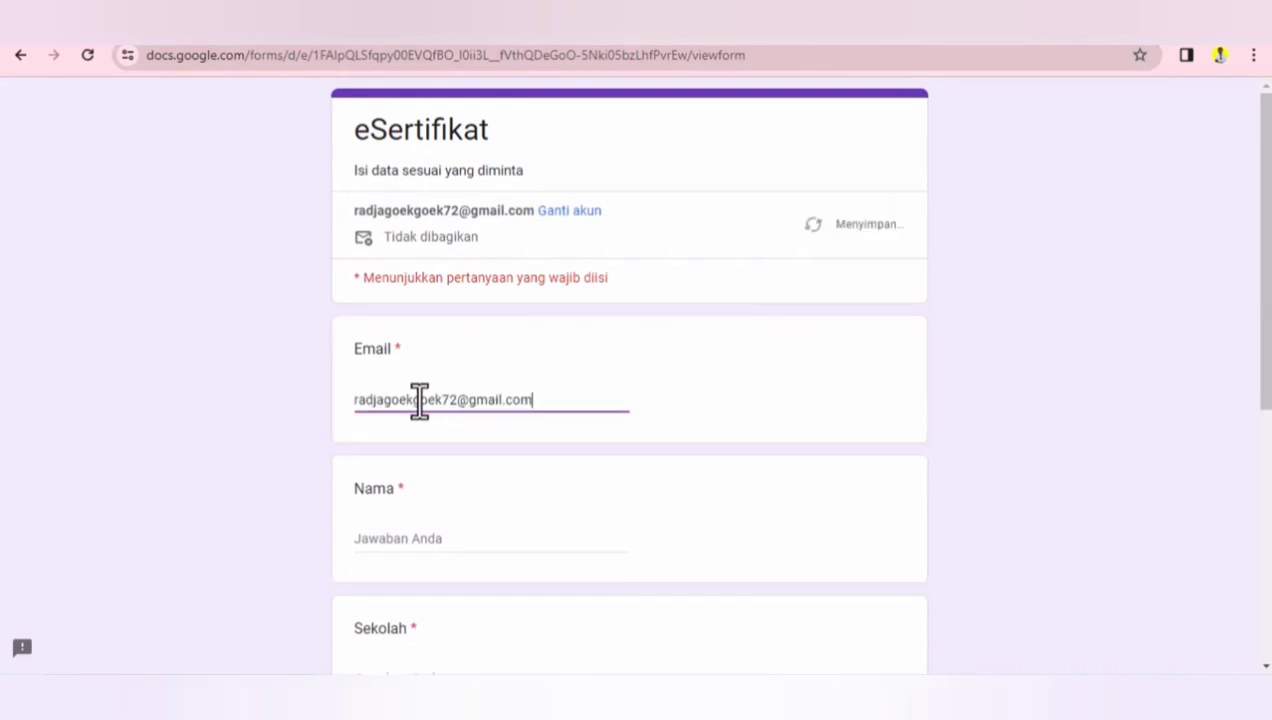
- Enter the participant's full name in the Nama field
{"action": "left_click", "coordinate": [397, 537]}
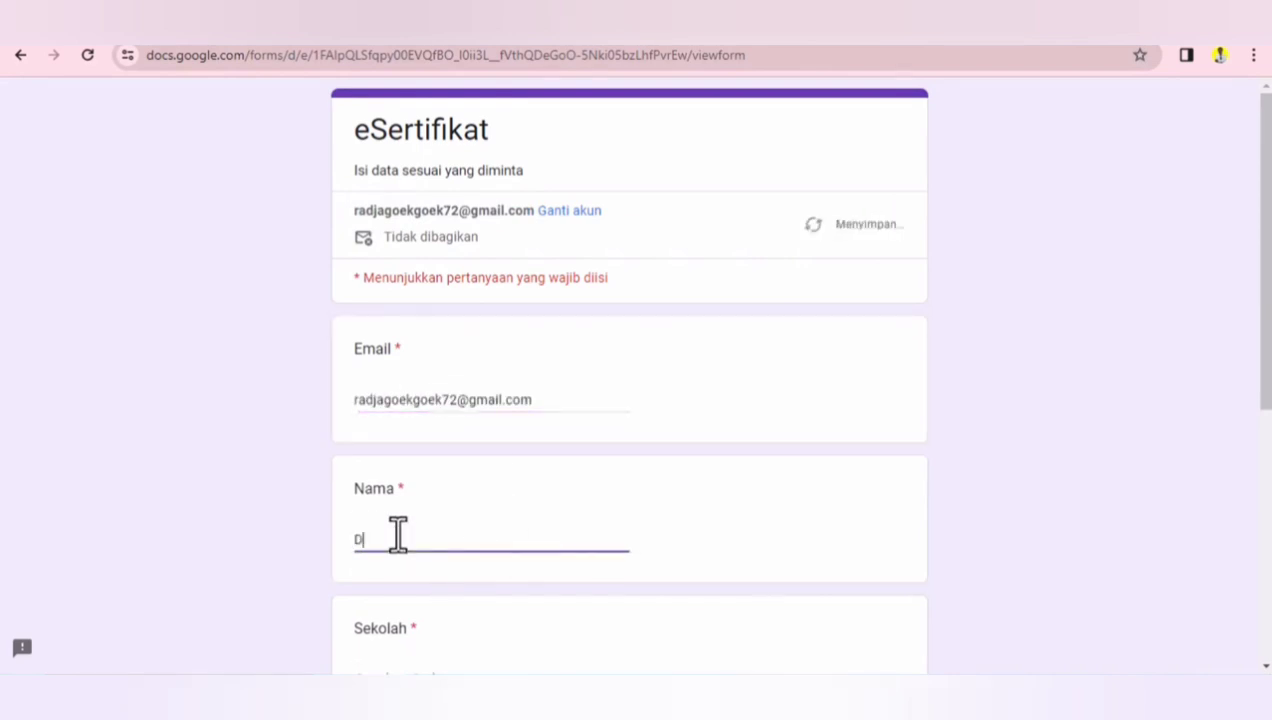
- Fill in the Sekolah field with SMP Negeri 4 Sei Lepan
{"action": "left_click_drag", "start_coordinate": [1268, 298], "coordinate": [1258, 440]}
{"action": "left_click", "coordinate": [425, 395]}
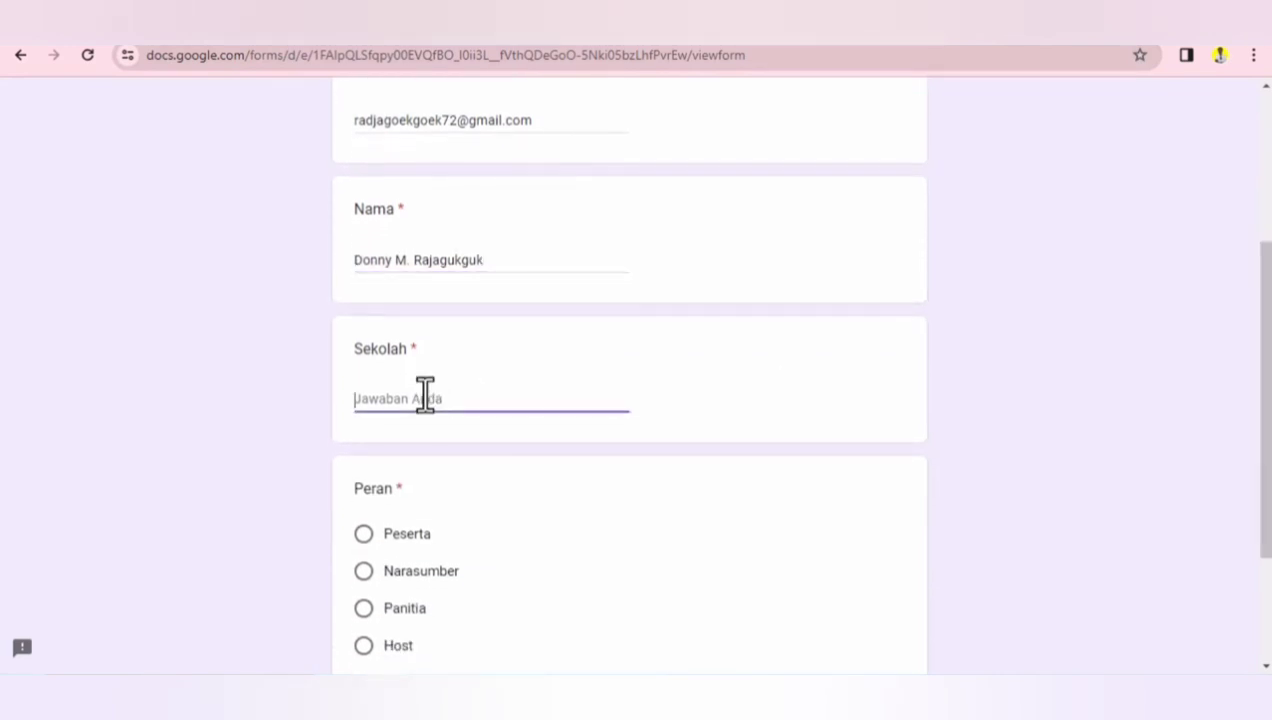
{"action": "type", "text": "SMP Negeri 4 Sei Lepan"}
- Choose Panitia as the Peran and submit the form response
{"action": "scroll", "coordinate": [1245, 488], "scroll_direction": "down", "scroll_amount": 2}
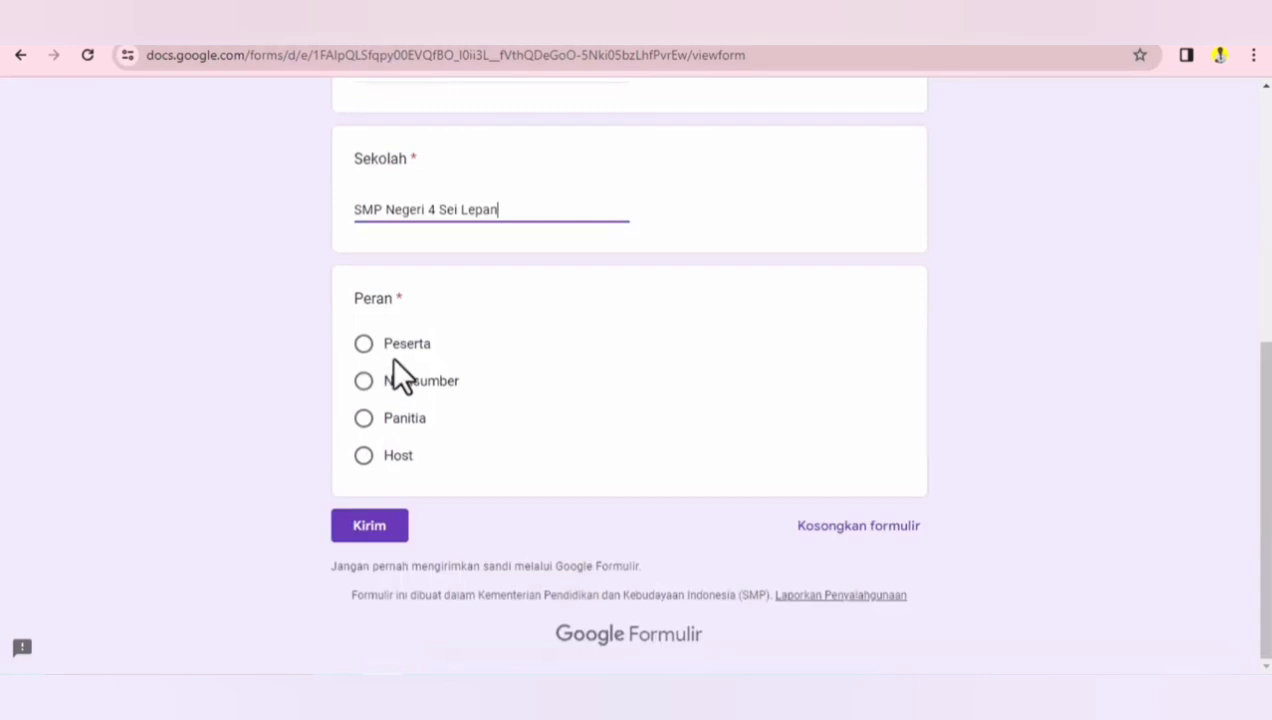
{"action": "left_click", "coordinate": [364, 420]}
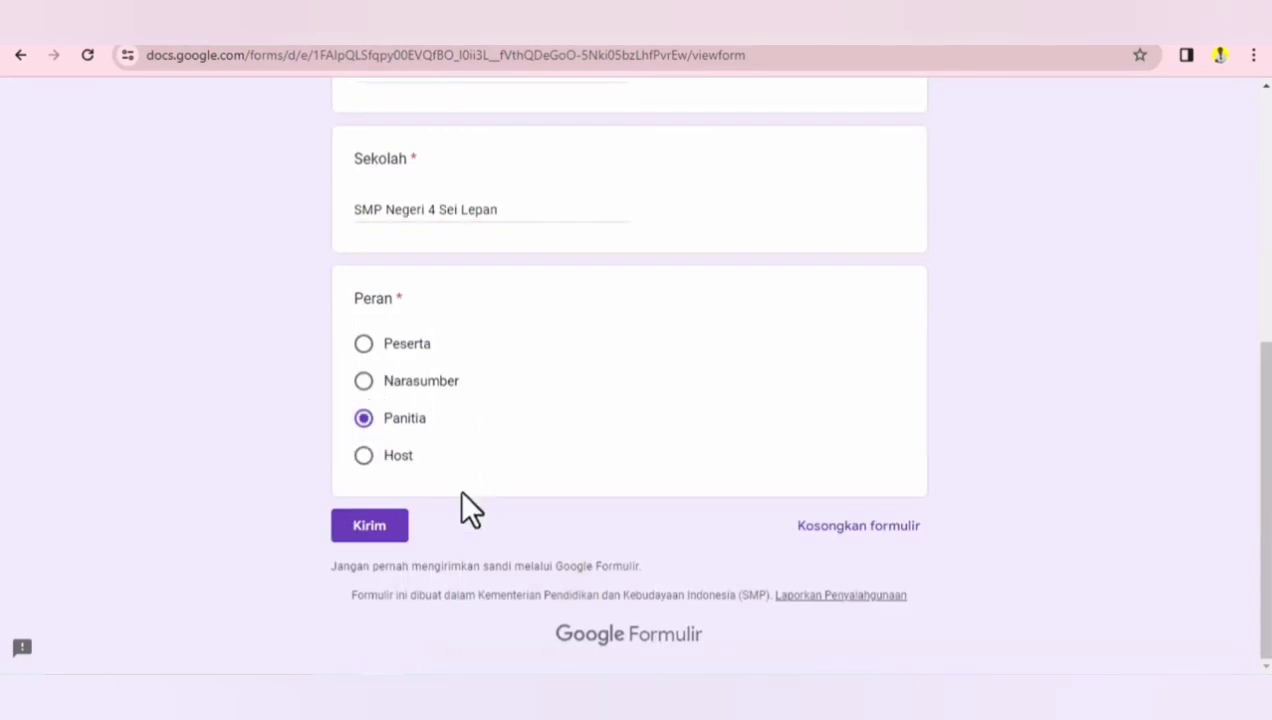
{"action": "left_click", "coordinate": [368, 530]}
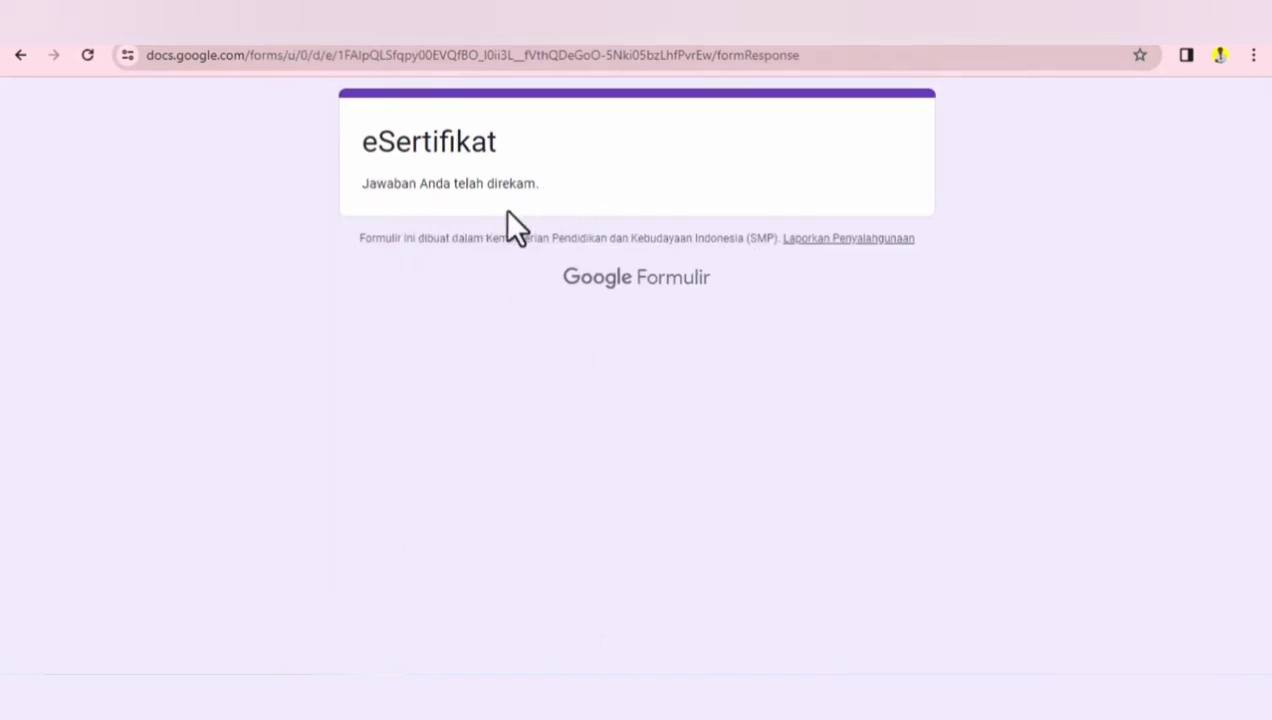
- Open Gmail in a new browser tab
{"action": "key", "text": "ctrl+t"}
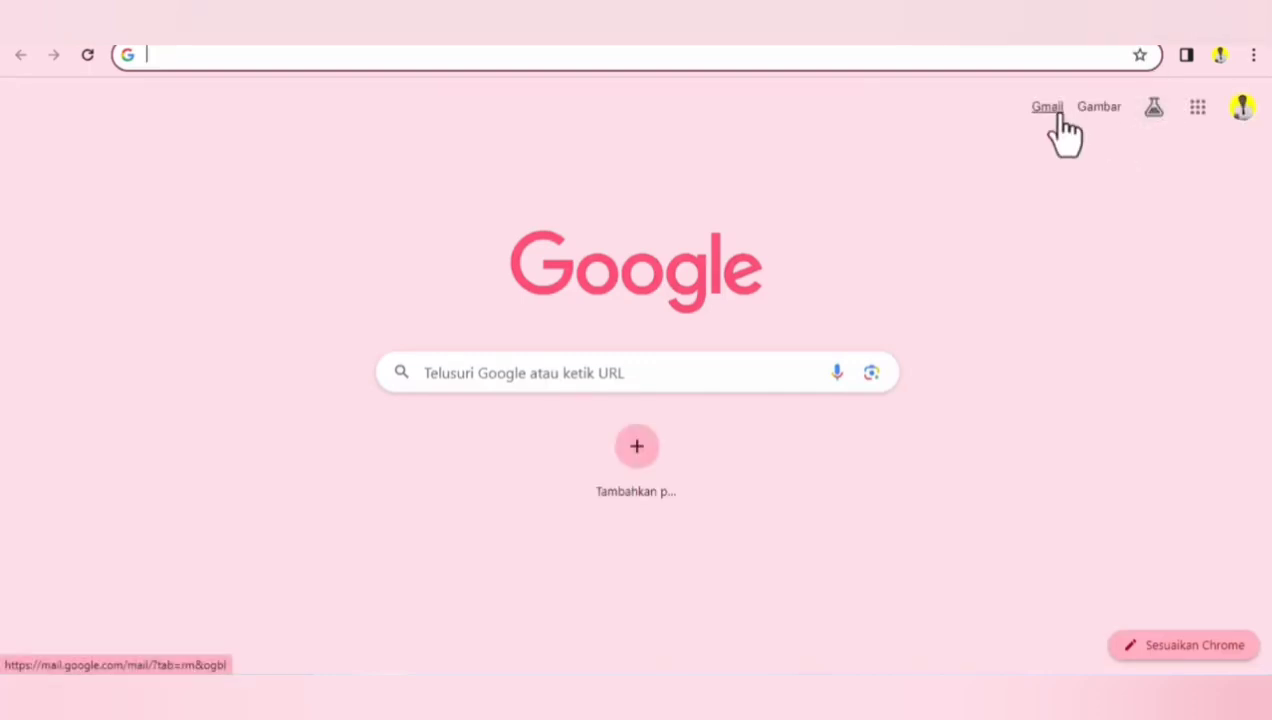
{"action": "left_click", "coordinate": [1052, 110]}
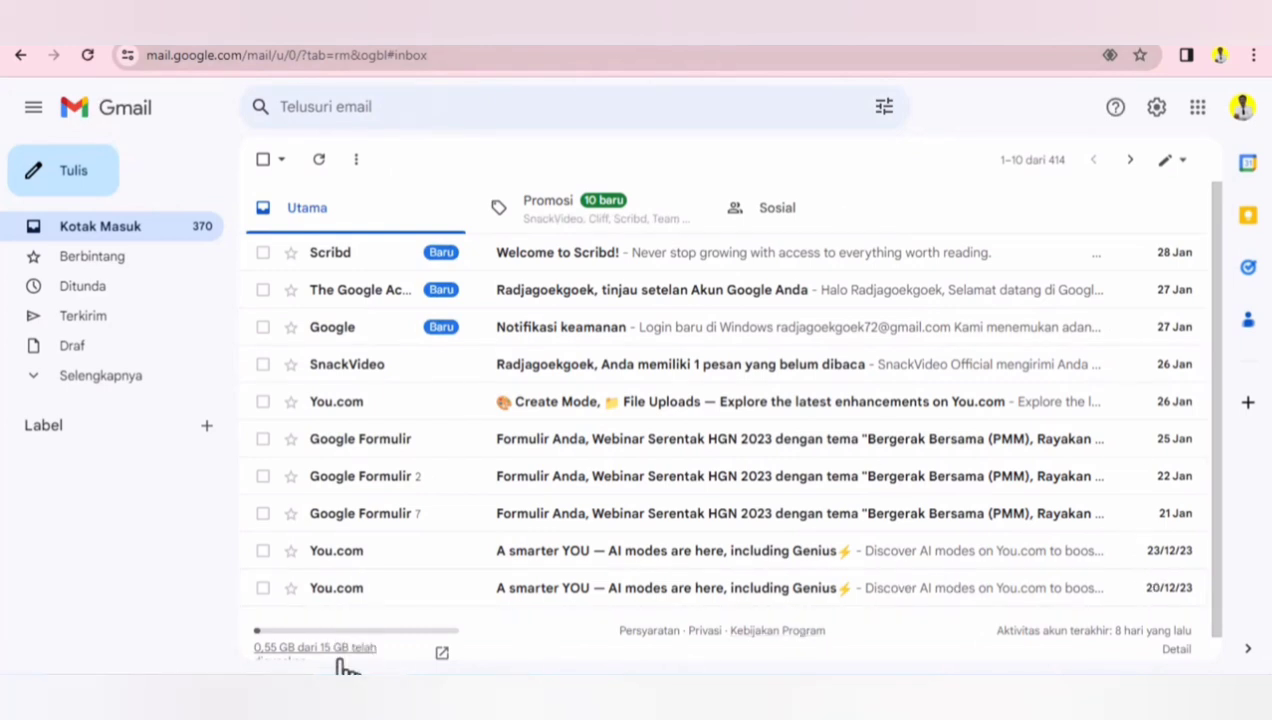
- Switch to the eSertifikat (Jawaban) response sheet and scroll across to examine the merge columns for the new response
{"action": "mouse_move", "coordinate": [339, 694]}
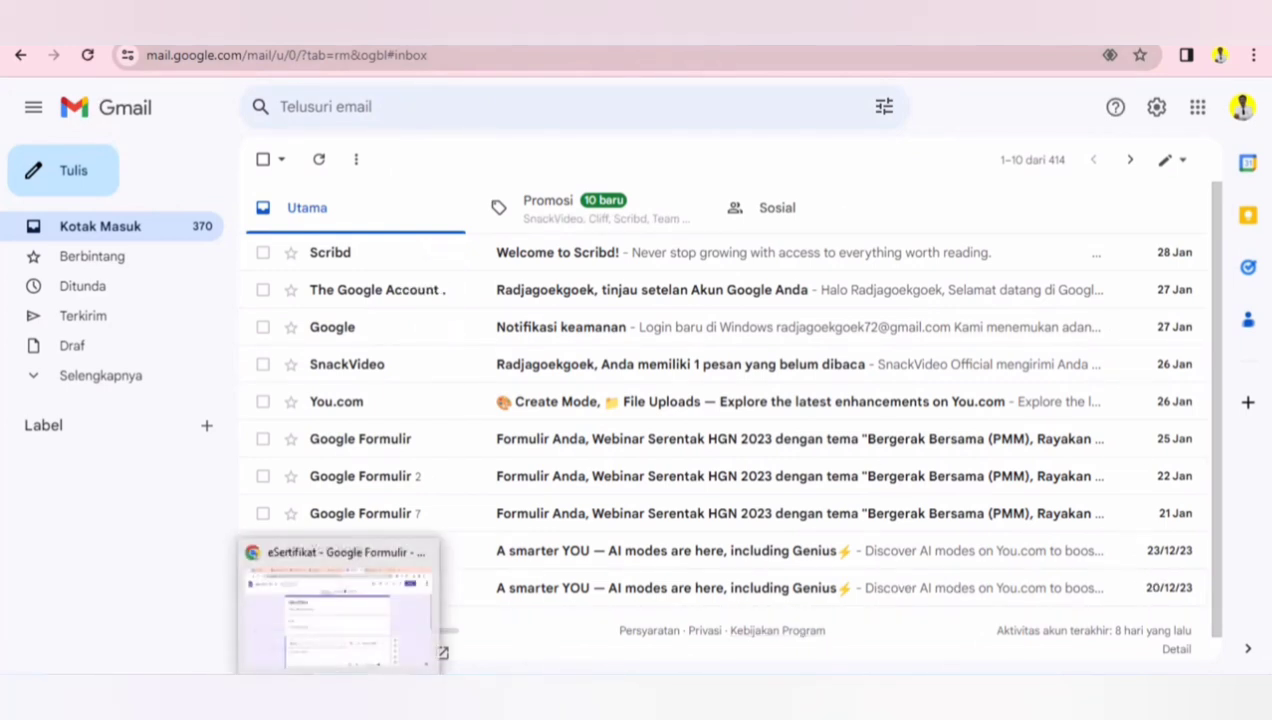
{"action": "left_click", "coordinate": [339, 605]}
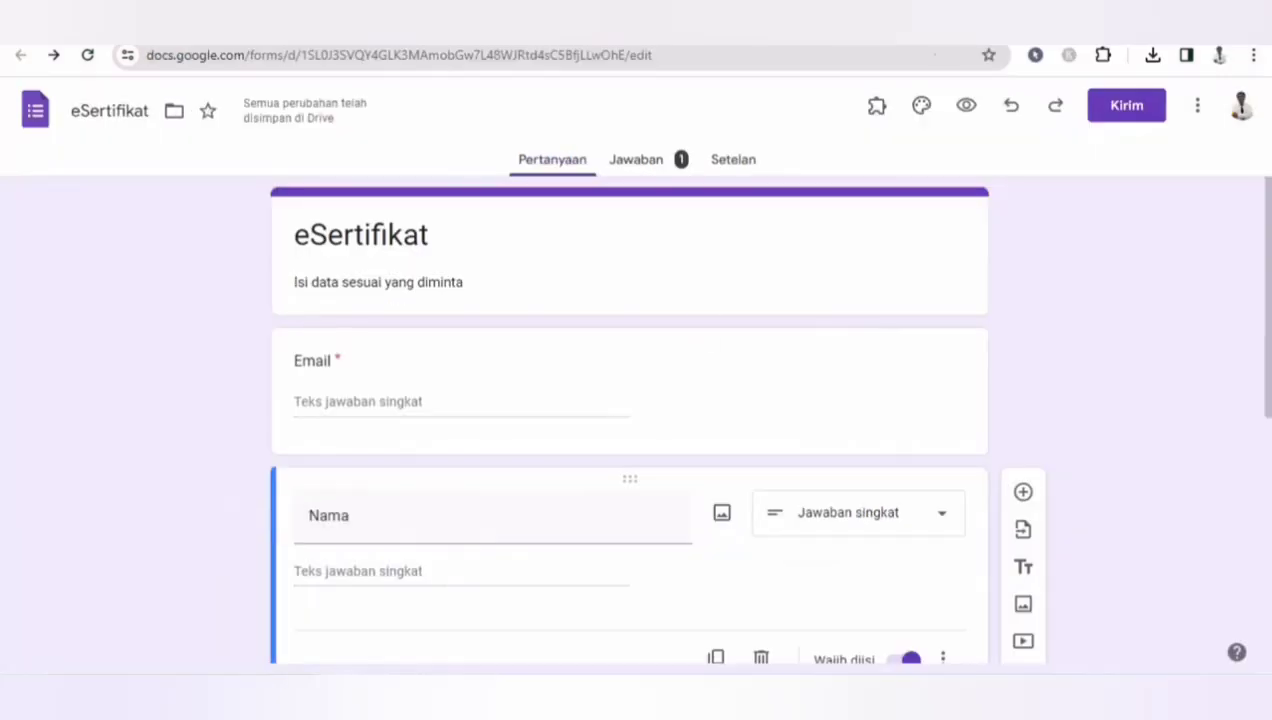
{"action": "left_click", "coordinate": [839, 18]}
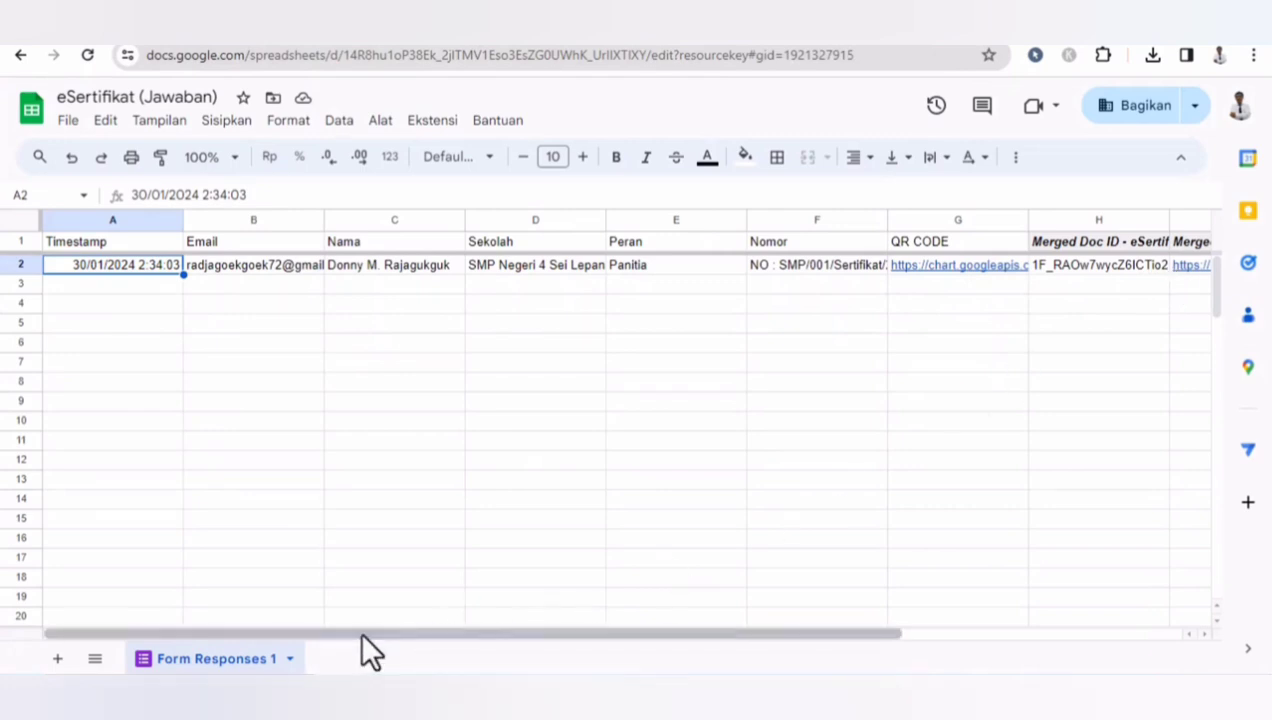
{"action": "left_click_drag", "start_coordinate": [360, 632], "coordinate": [724, 592]}
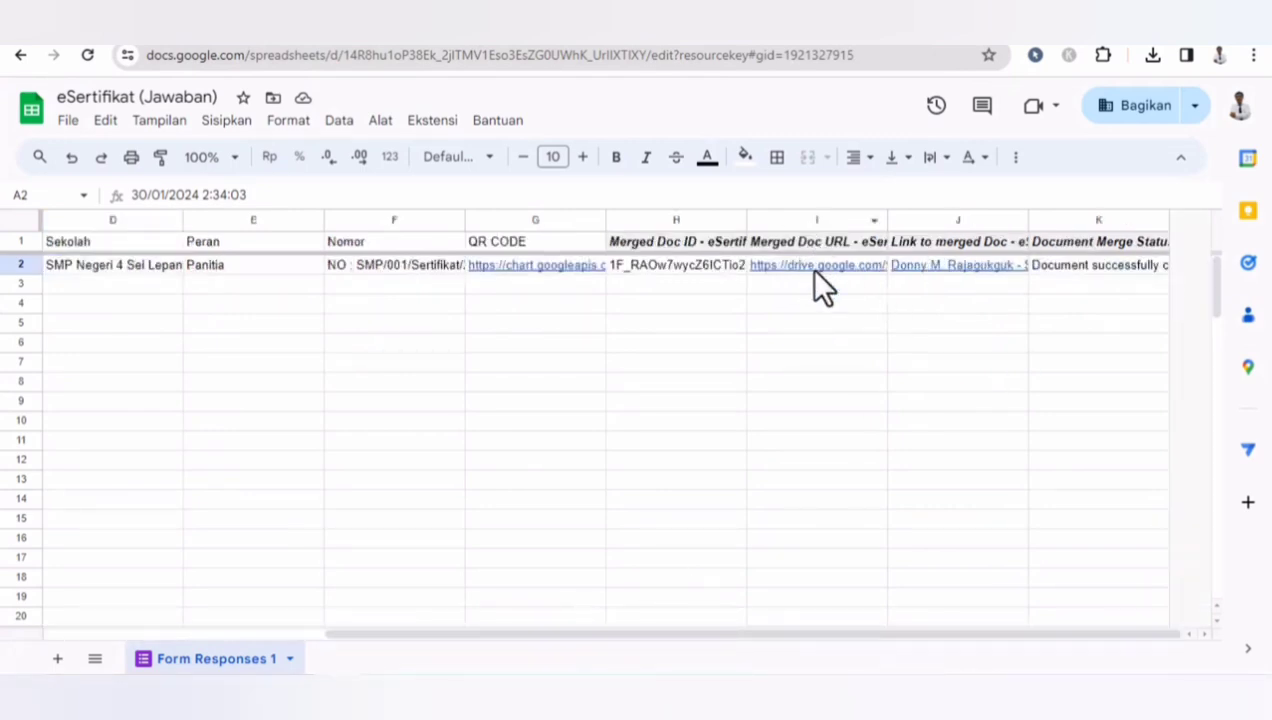
- Open the PDF certificate attached to the newly received Sertifikat Webinar Kombel e-mail in the inbox
{"action": "mouse_move", "coordinate": [809, 267]}
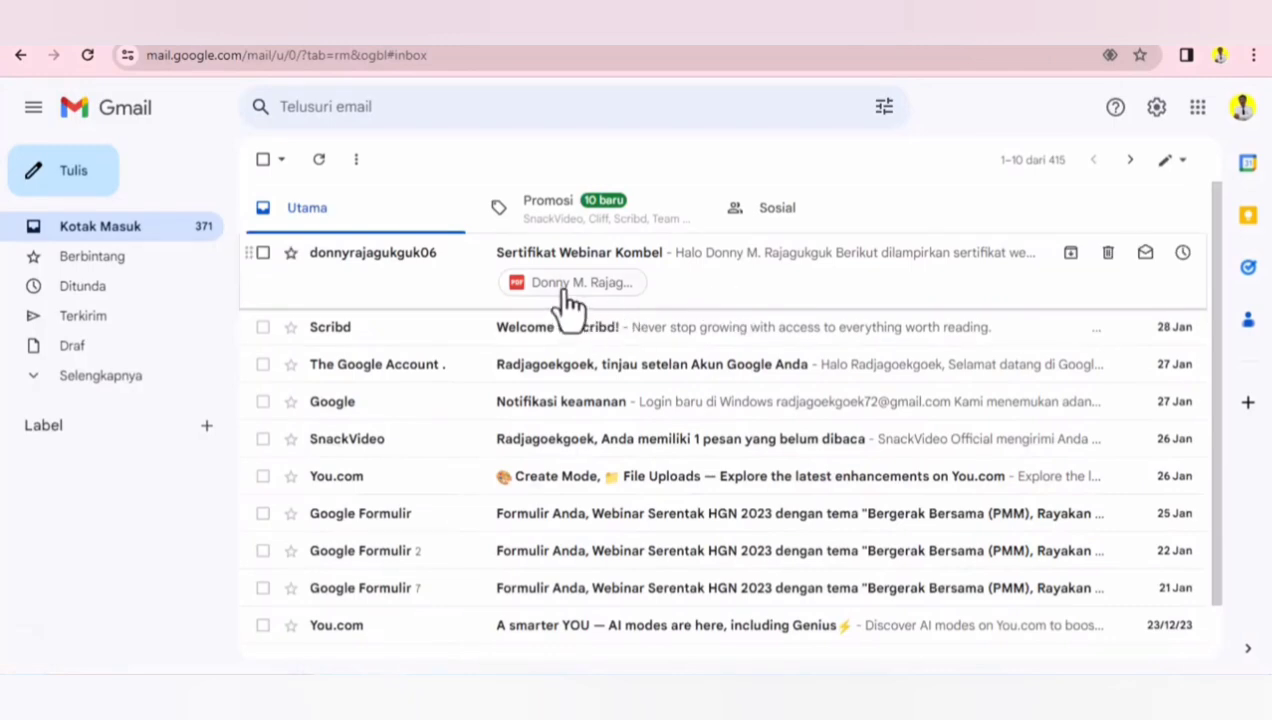
{"action": "left_click", "coordinate": [568, 300]}
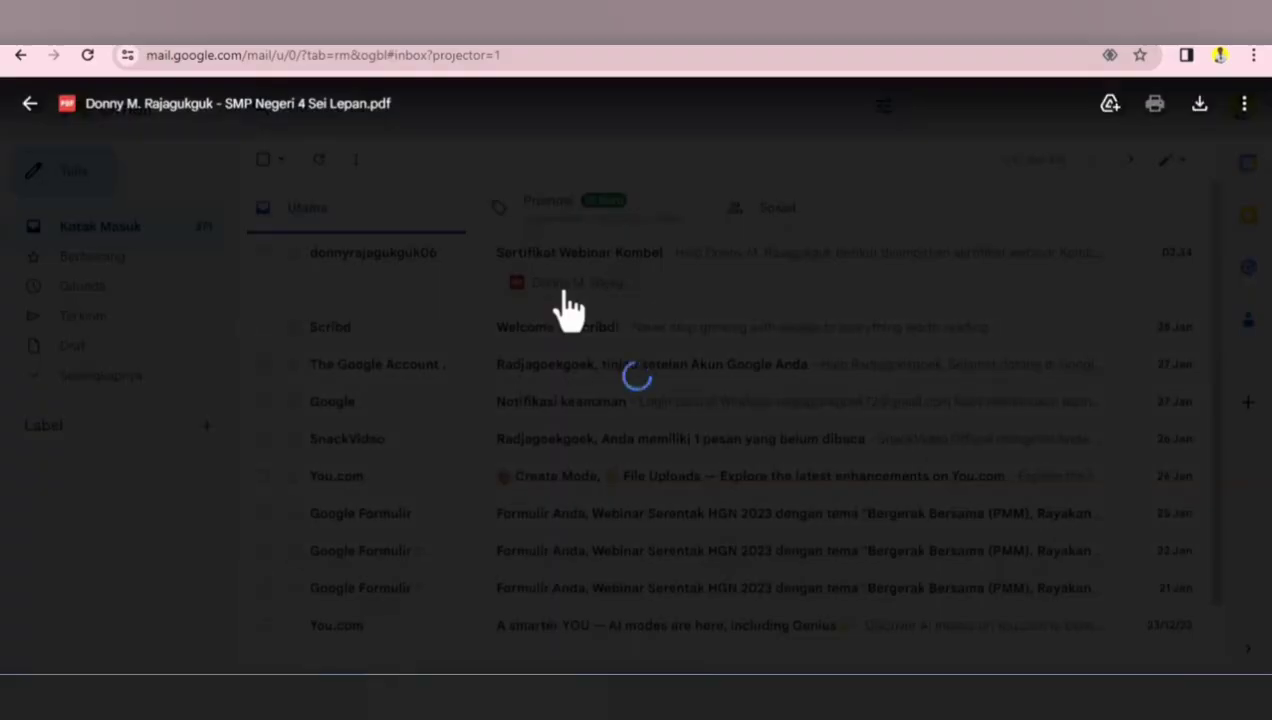